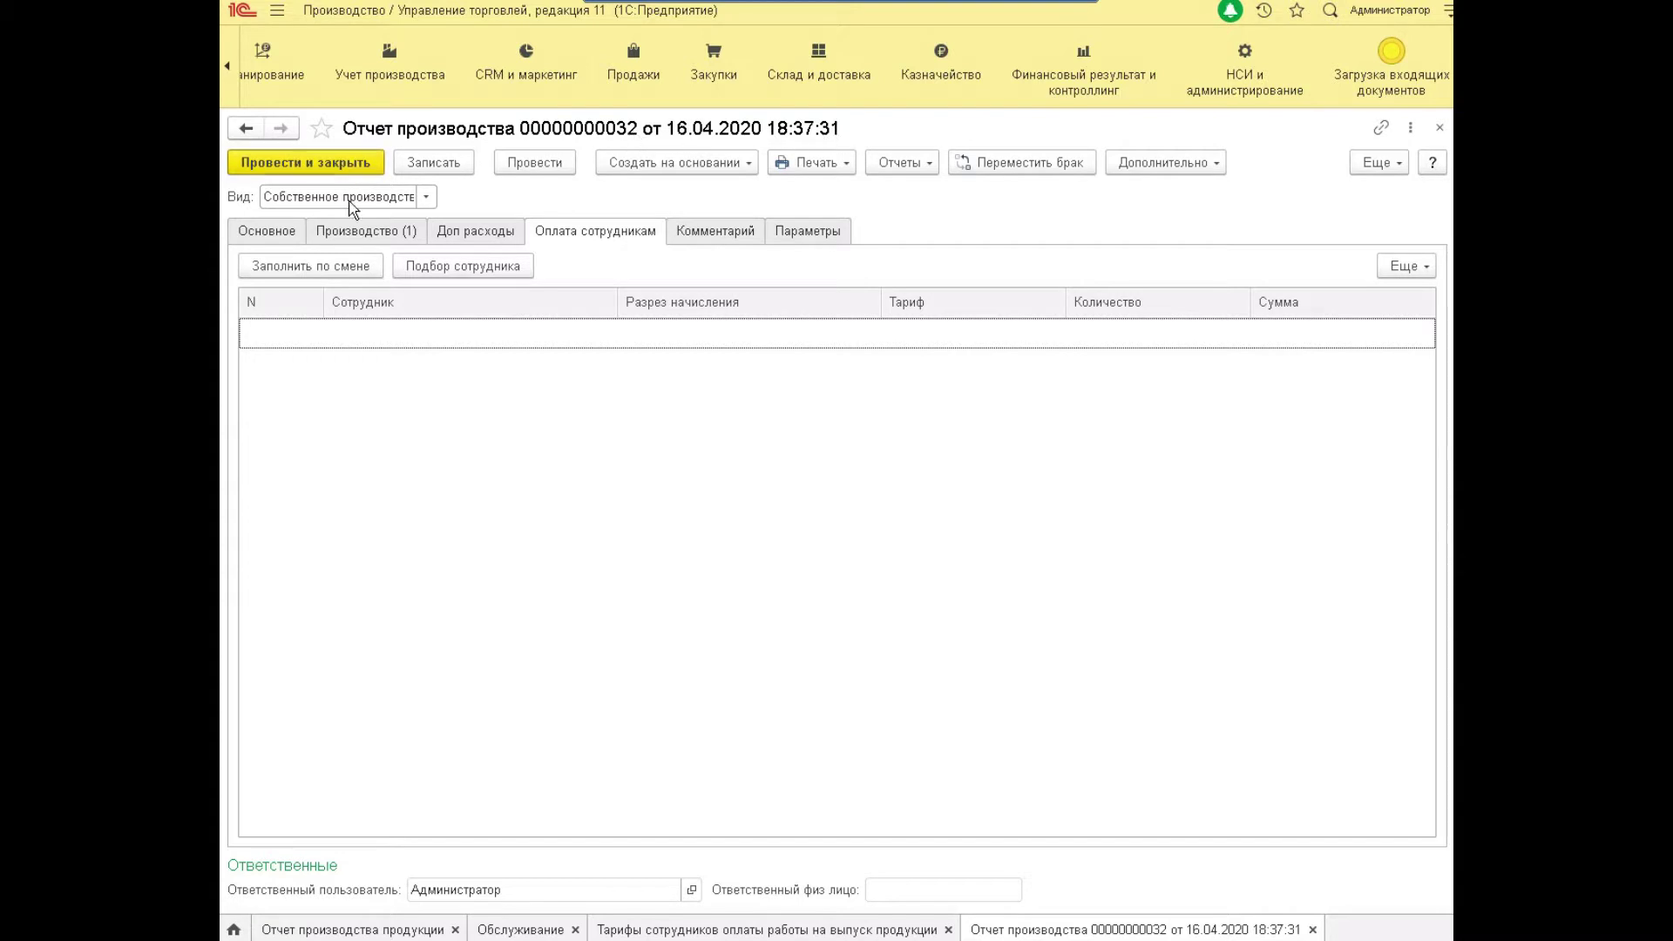
pyautogui.click(338, 230)
pyautogui.click(684, 399)
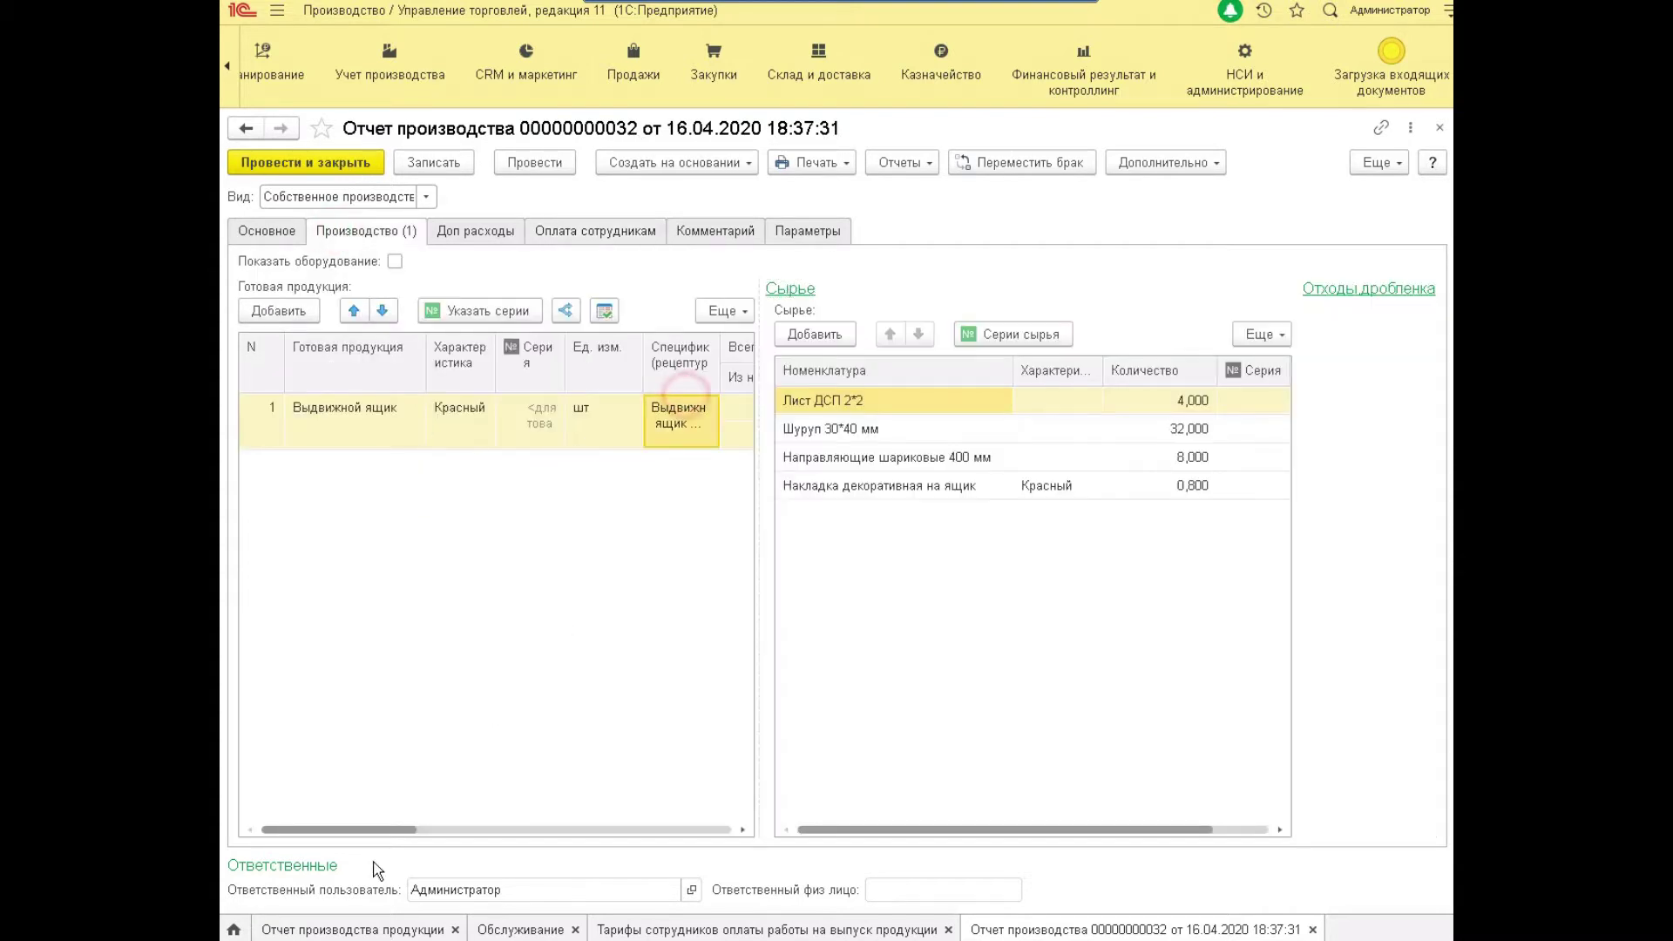
pyautogui.moveTo(373, 828); pyautogui.dragTo(280, 845)
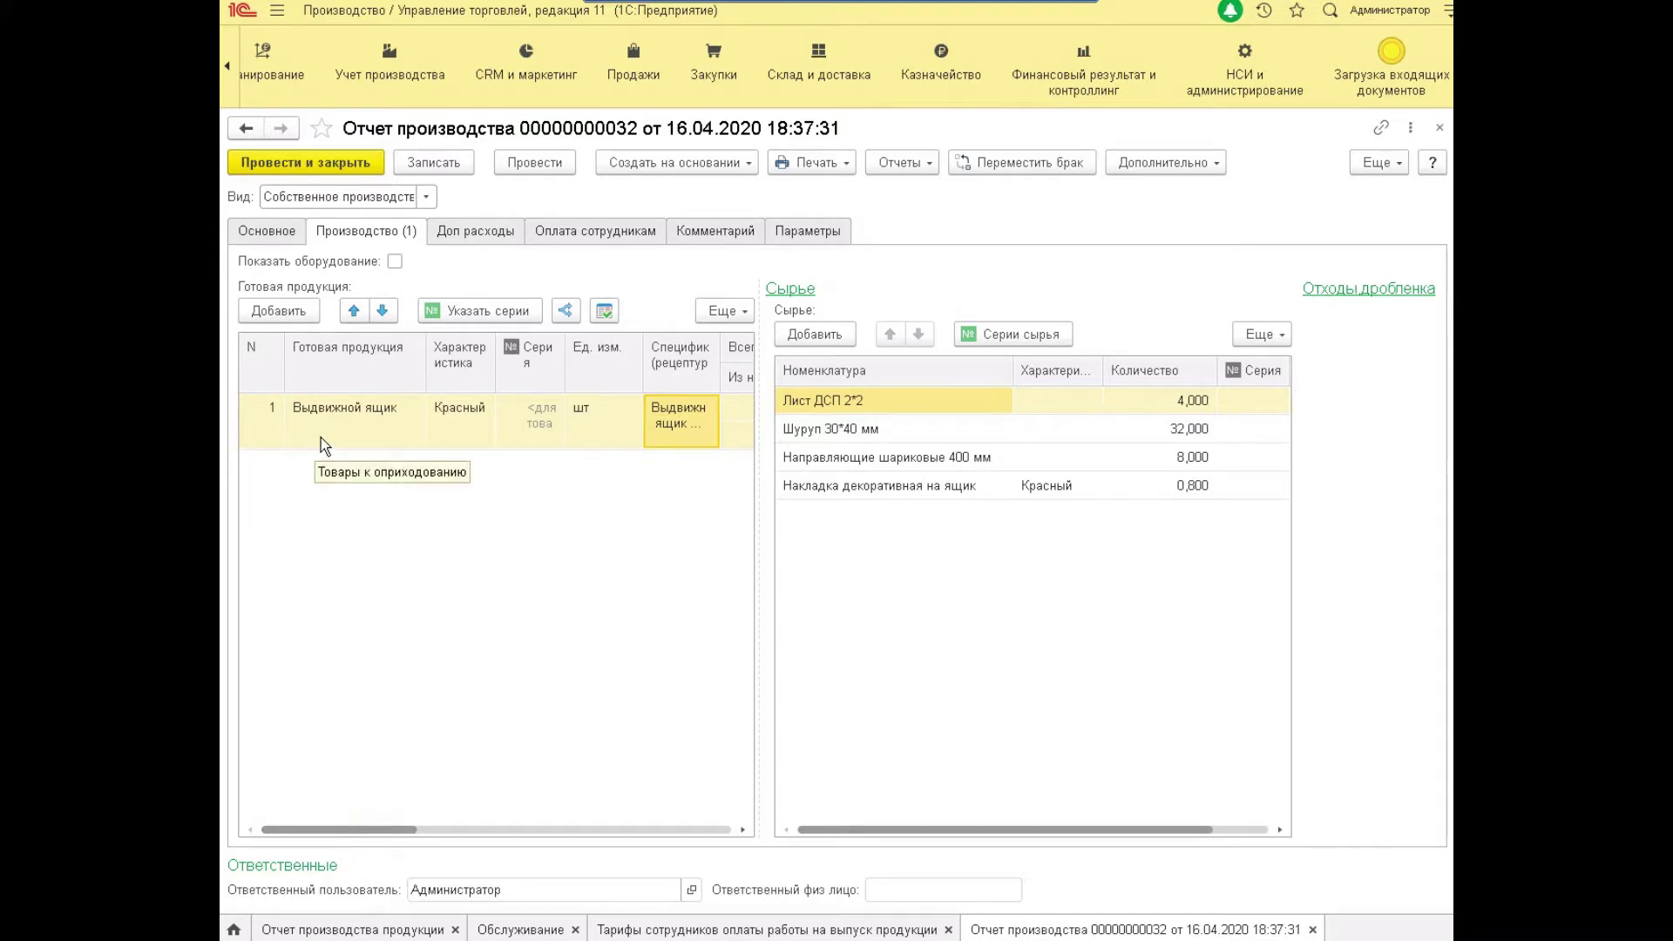
pyautogui.press('Escape')
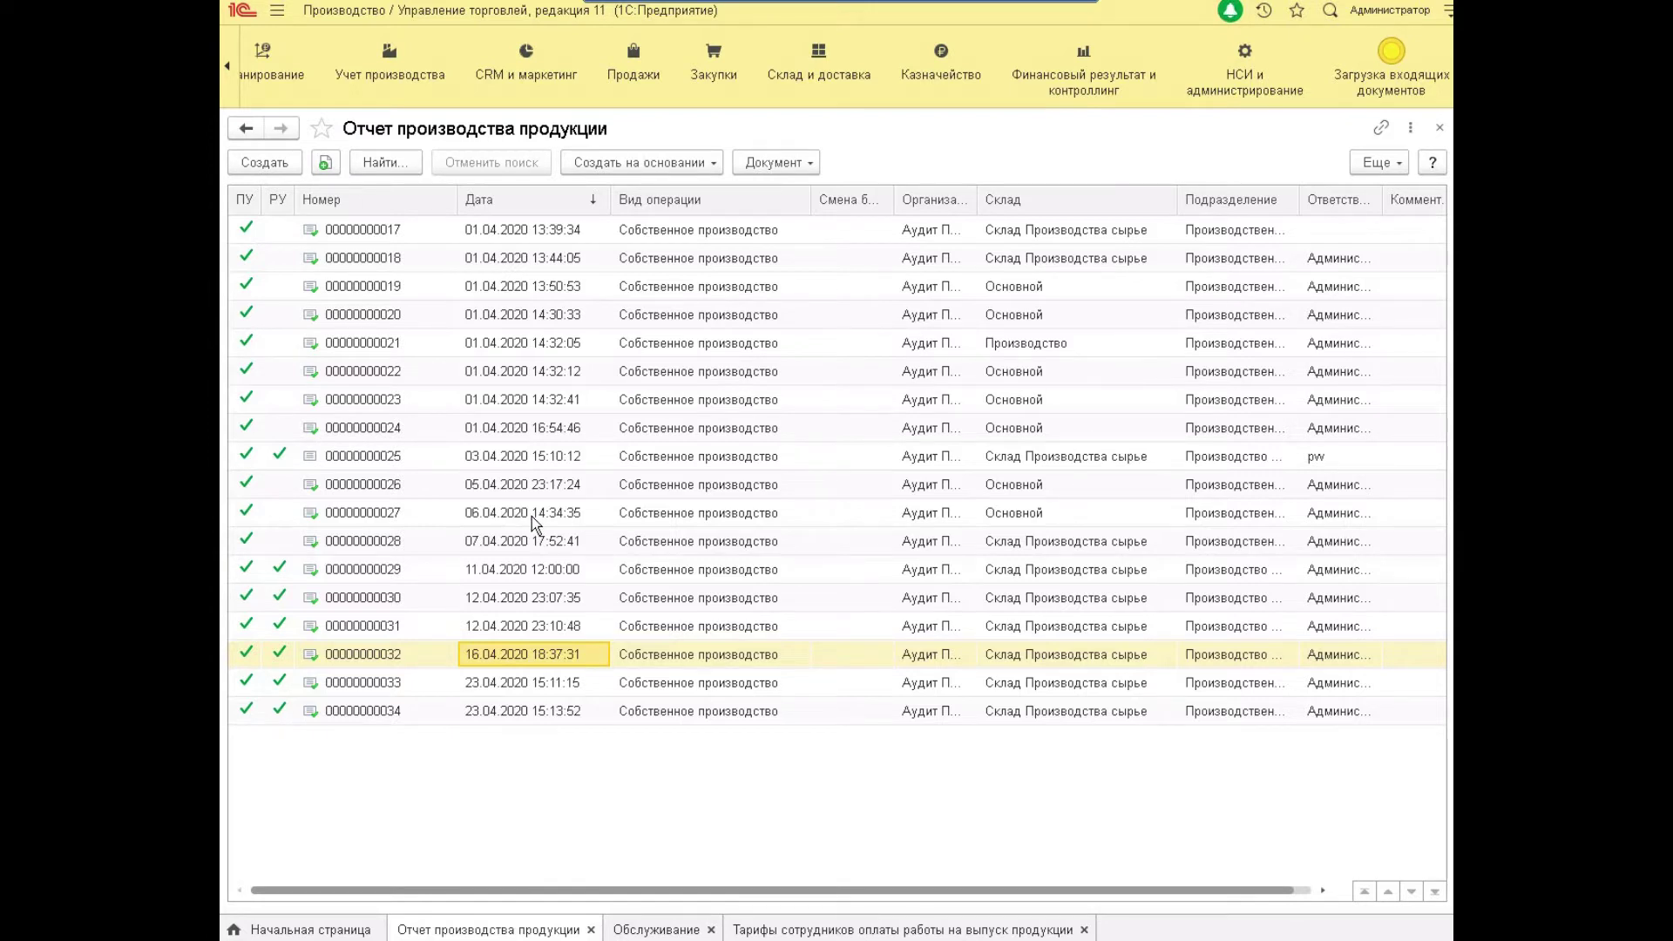
# Open the product-output pay tariffs list and the drawer's 200 tariff record dated 01.04.2020.
pyautogui.click(1044, 931)
pyautogui.click(402, 80)
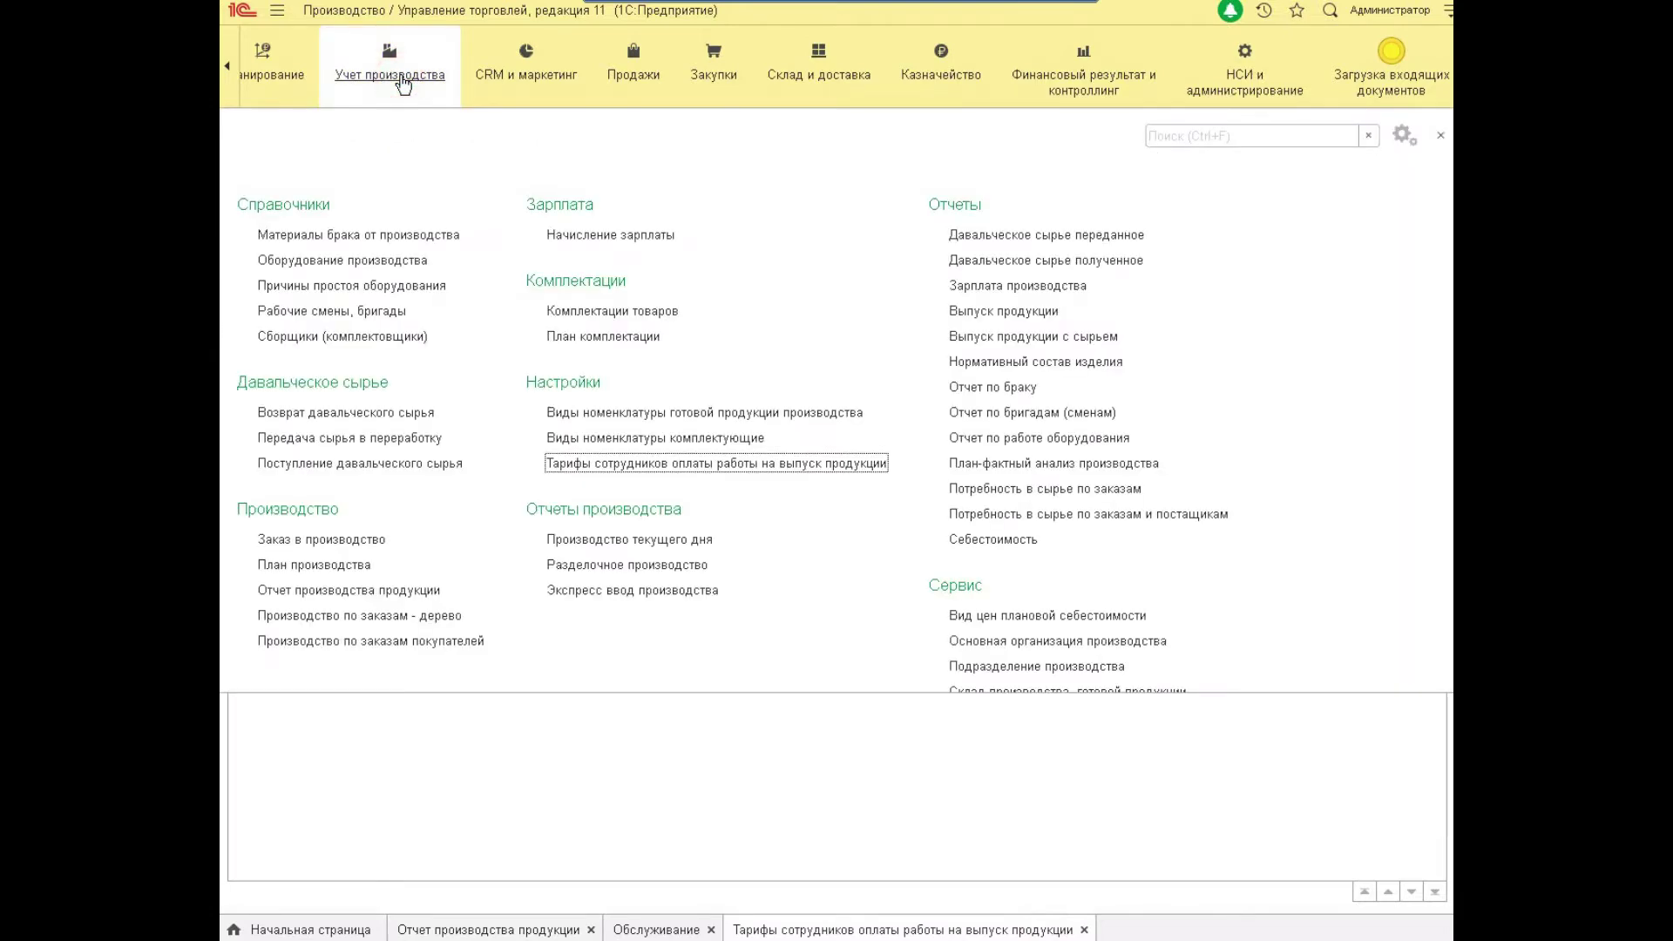
pyautogui.click(750, 465)
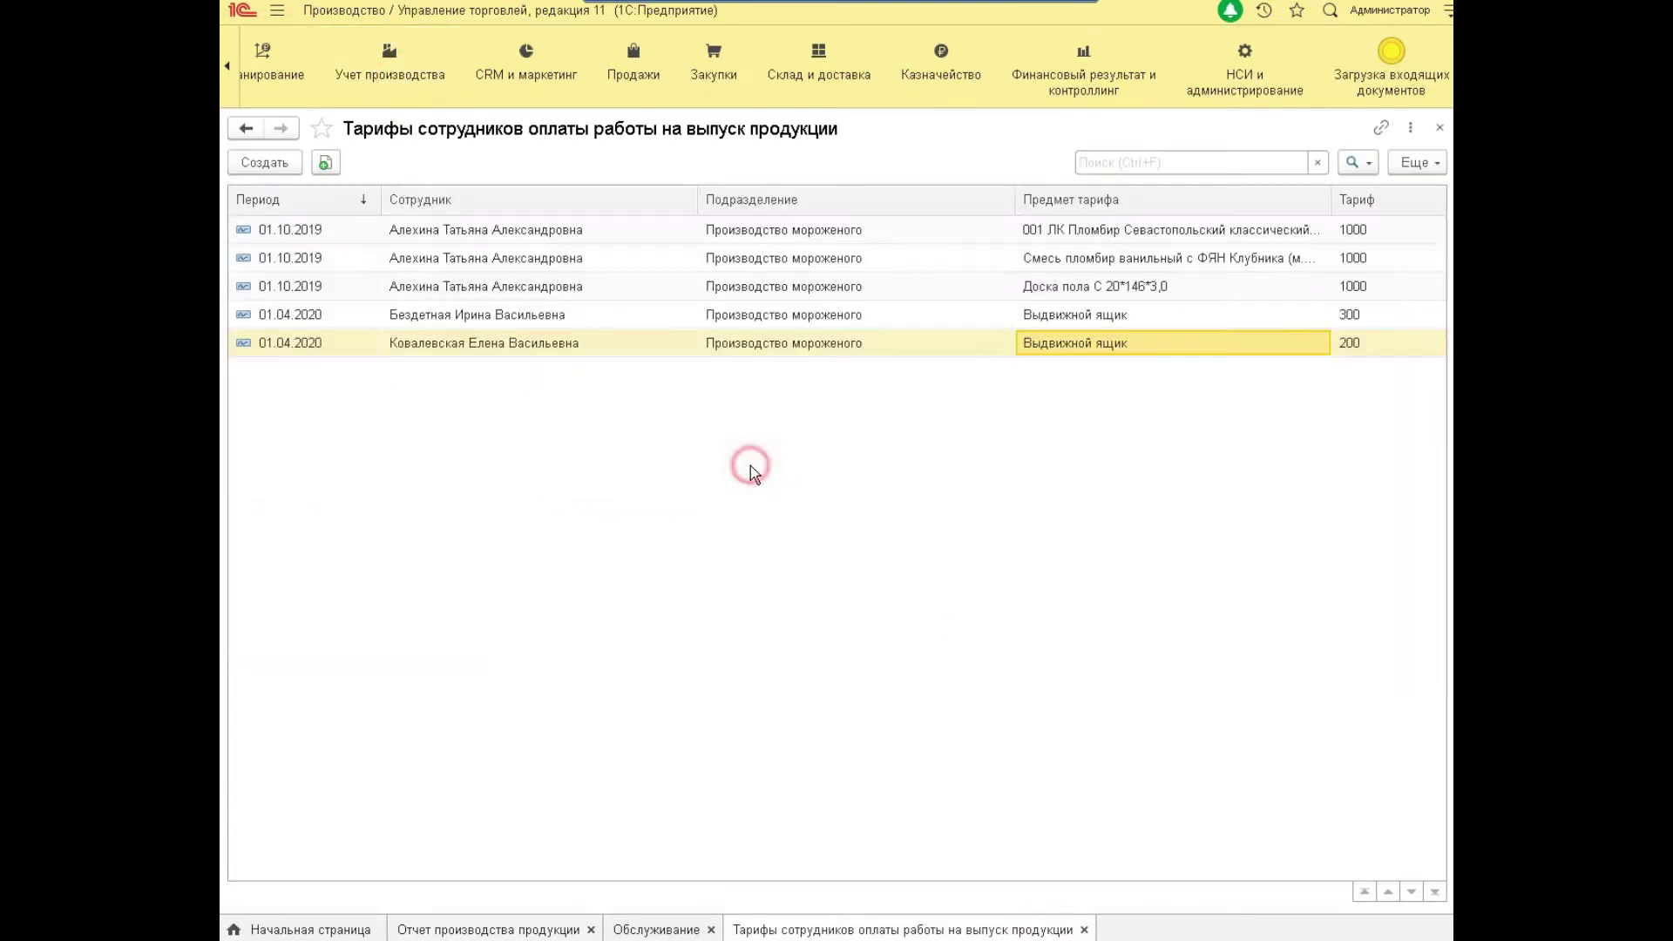
pyautogui.click(530, 316)
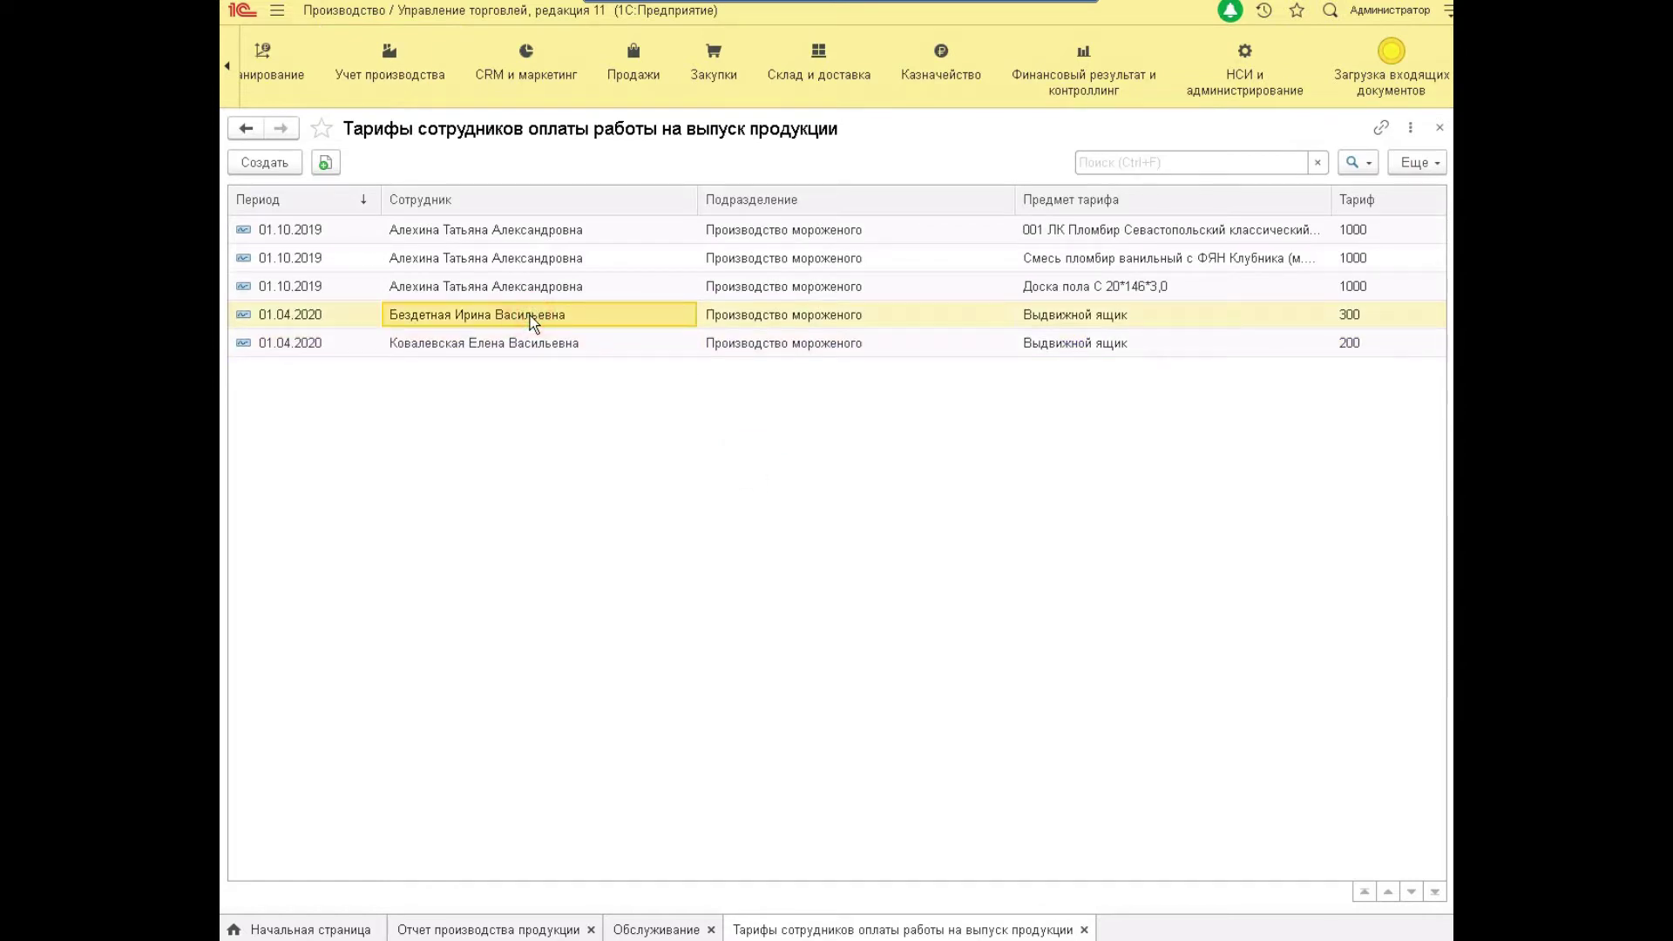
pyautogui.click(540, 342)
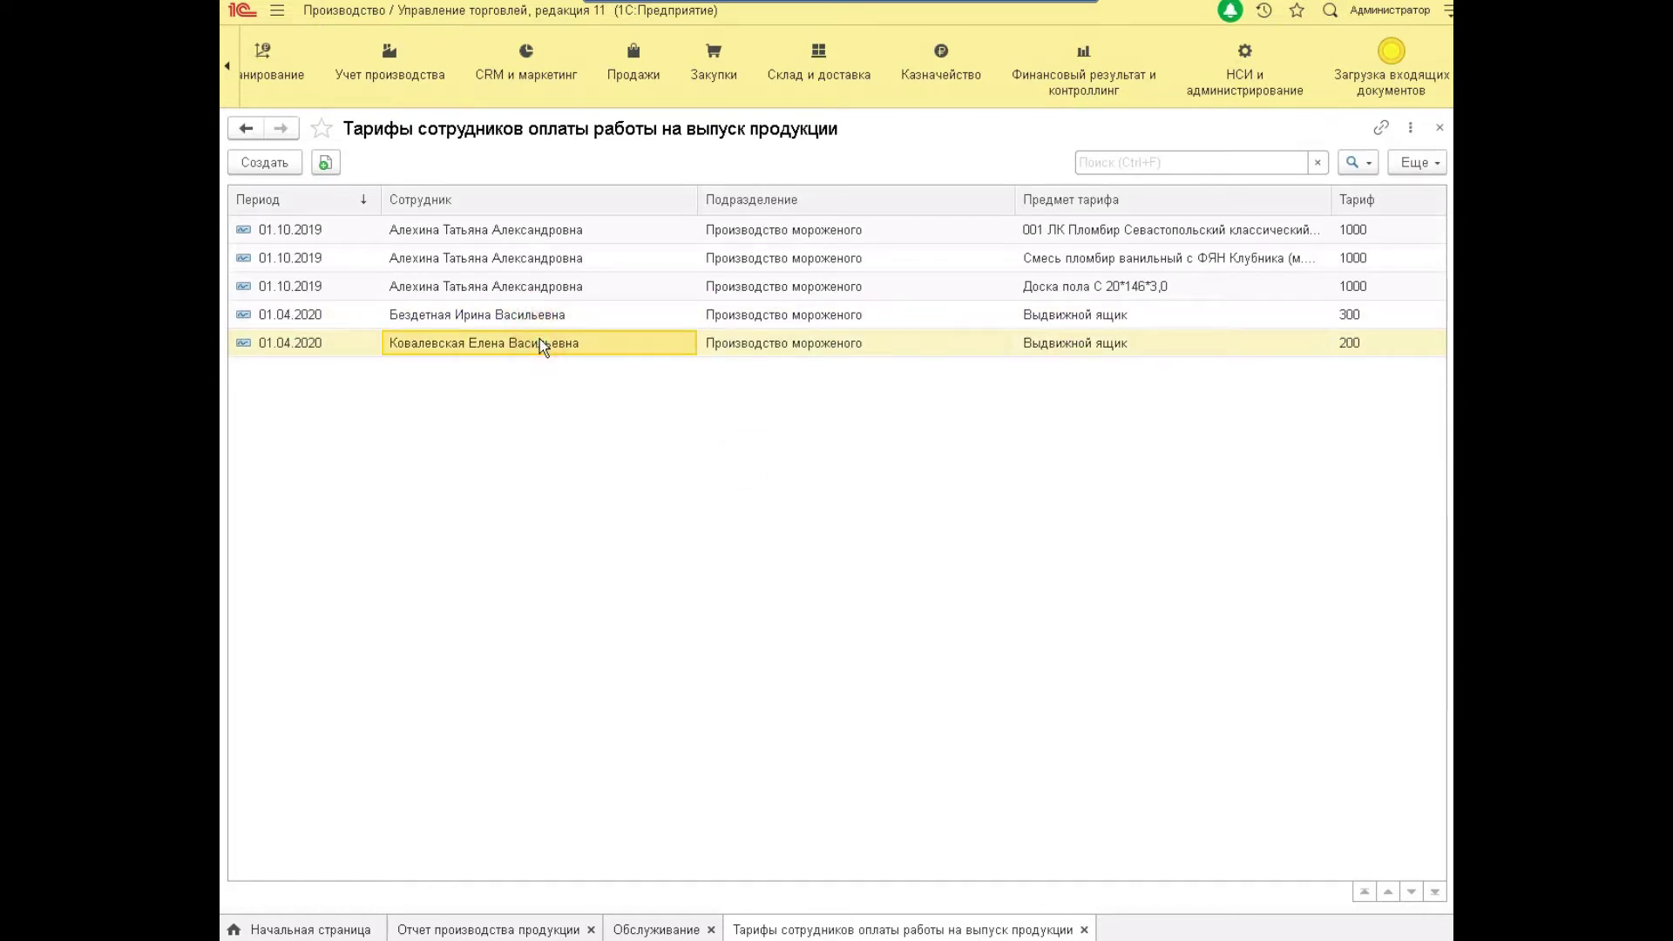
pyautogui.doubleClick(485, 350)
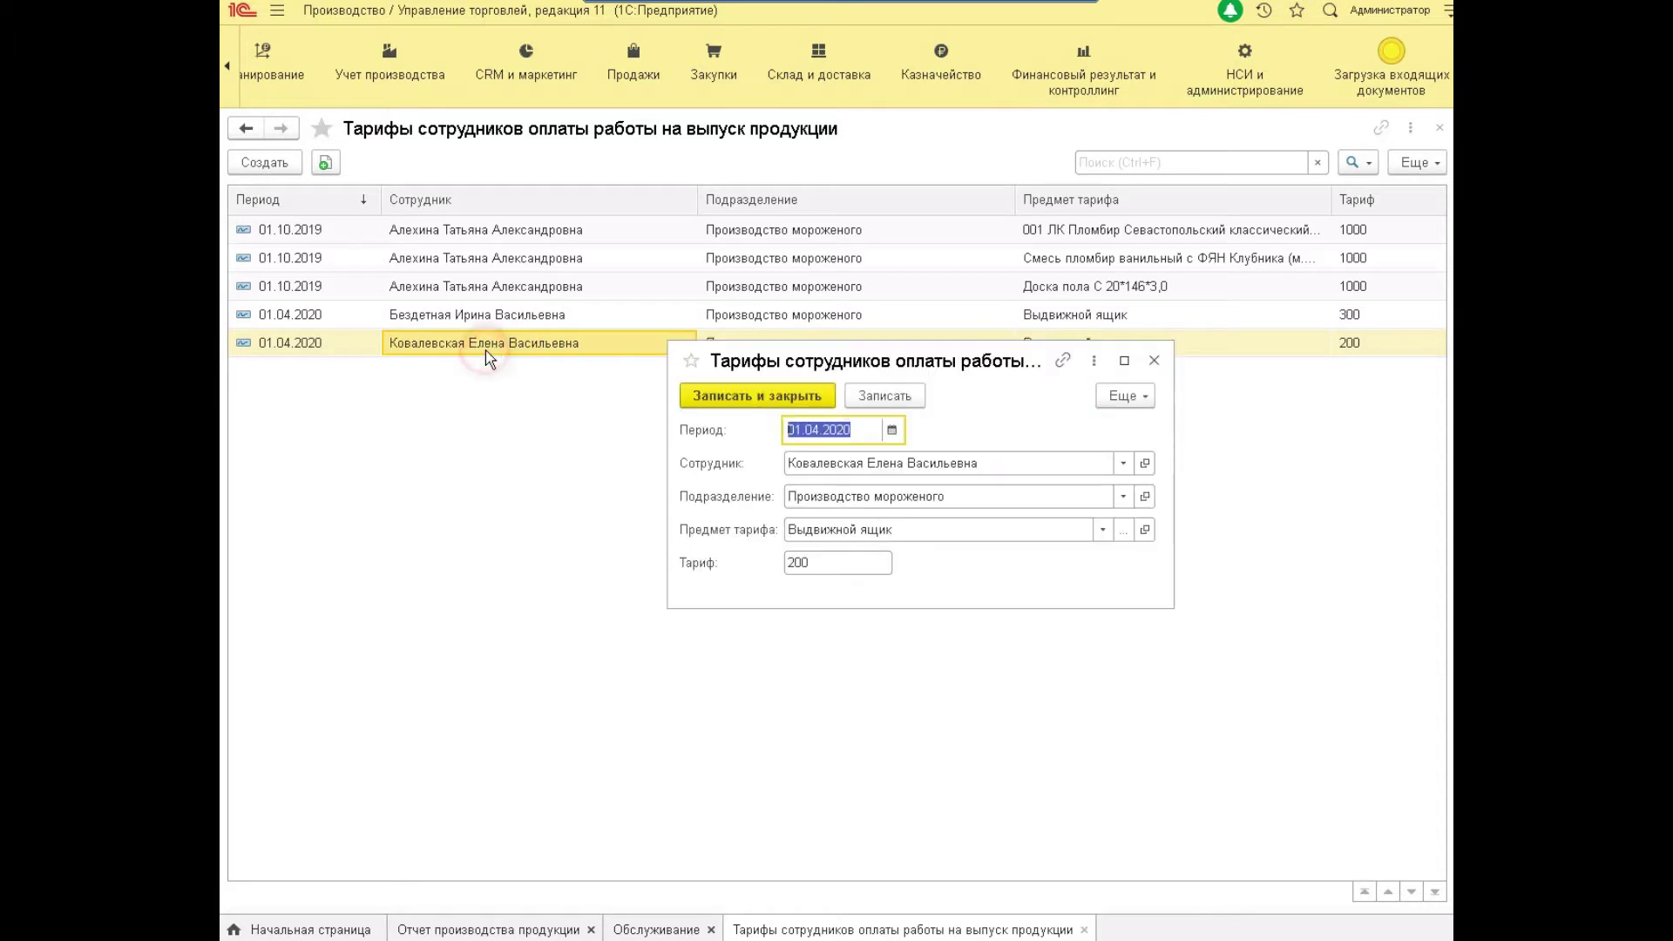
pyautogui.click(1123, 462)
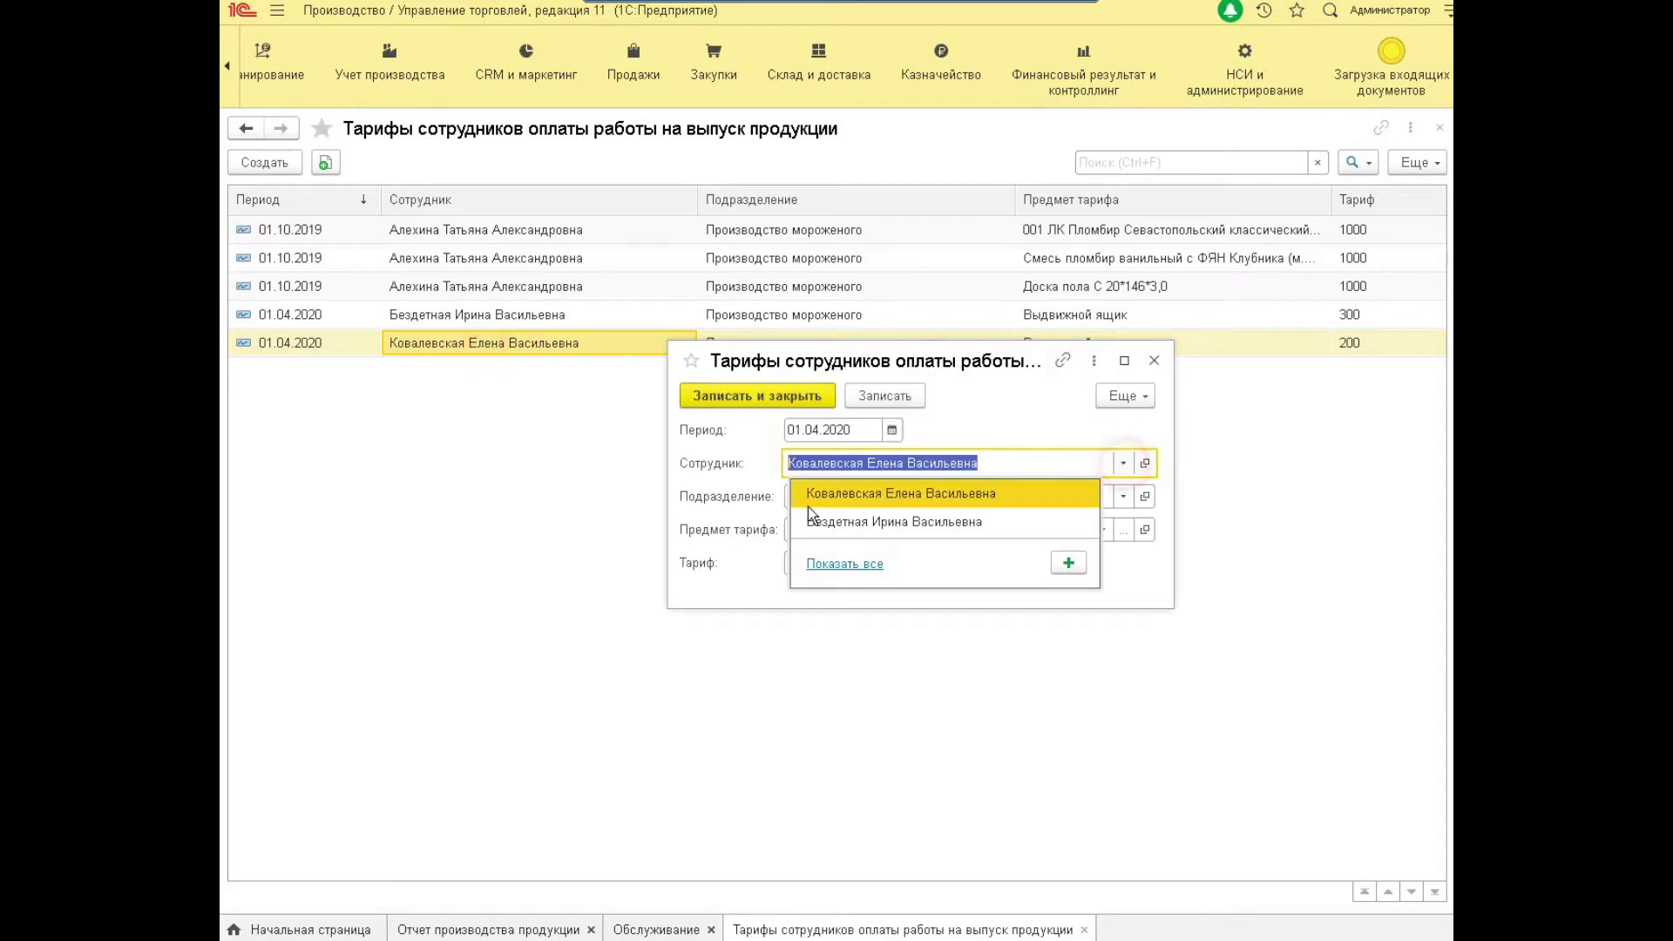
pyautogui.click(823, 563)
pyautogui.doubleClick(538, 456)
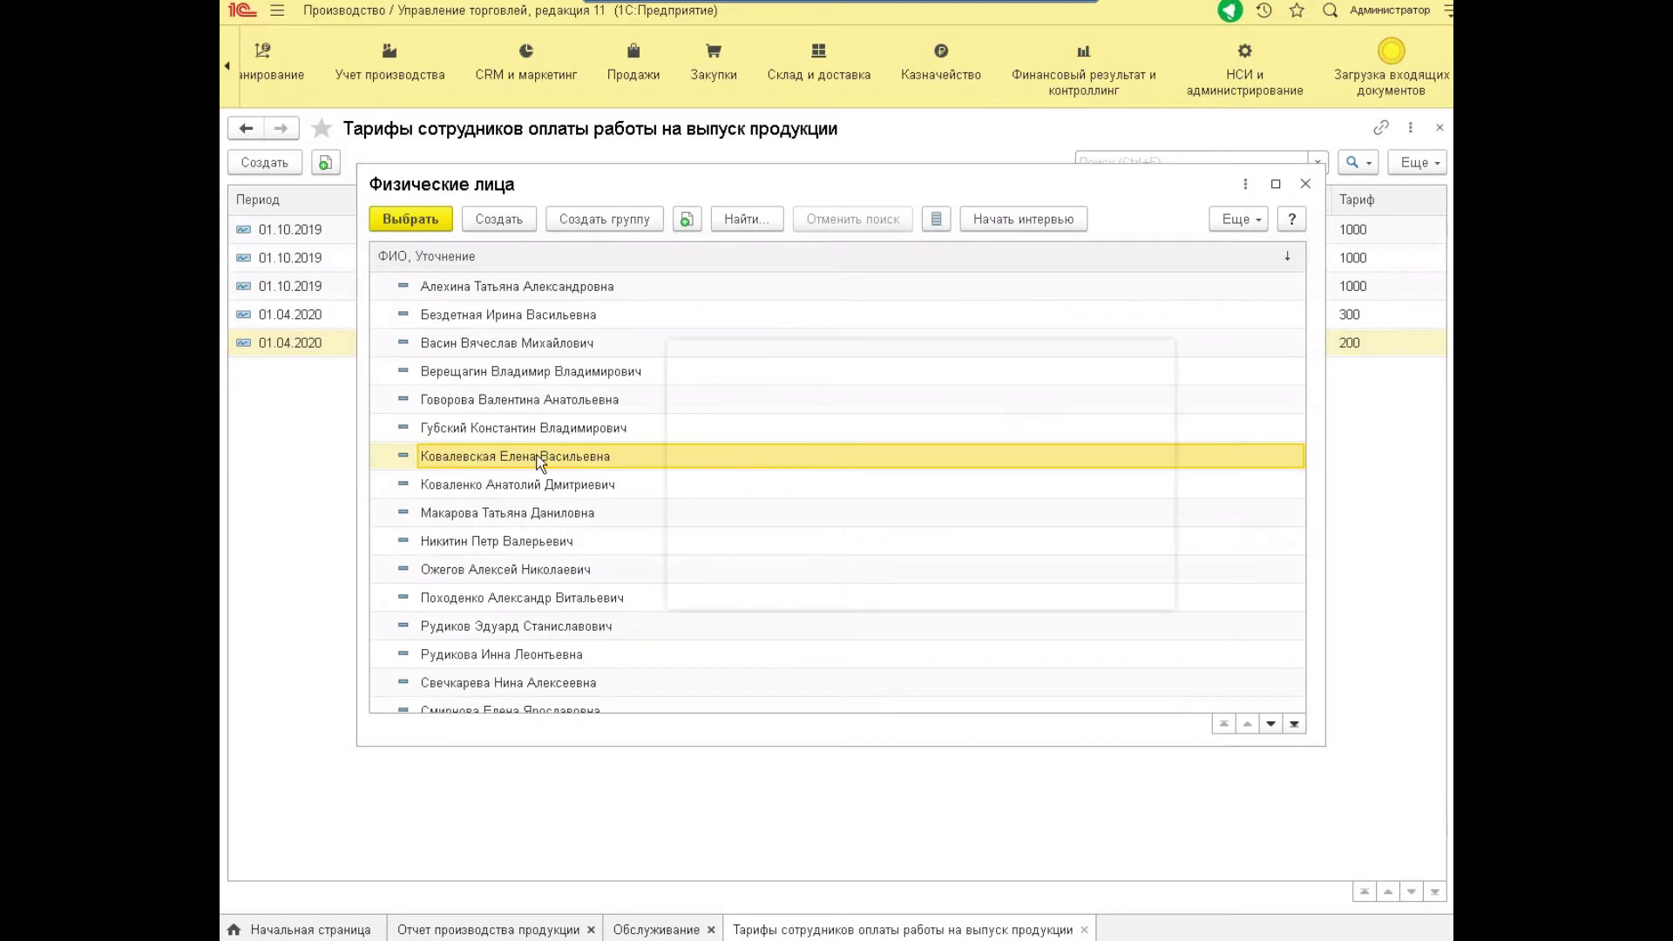
pyautogui.click(824, 427)
pyautogui.click(824, 426)
pyautogui.click(790, 431)
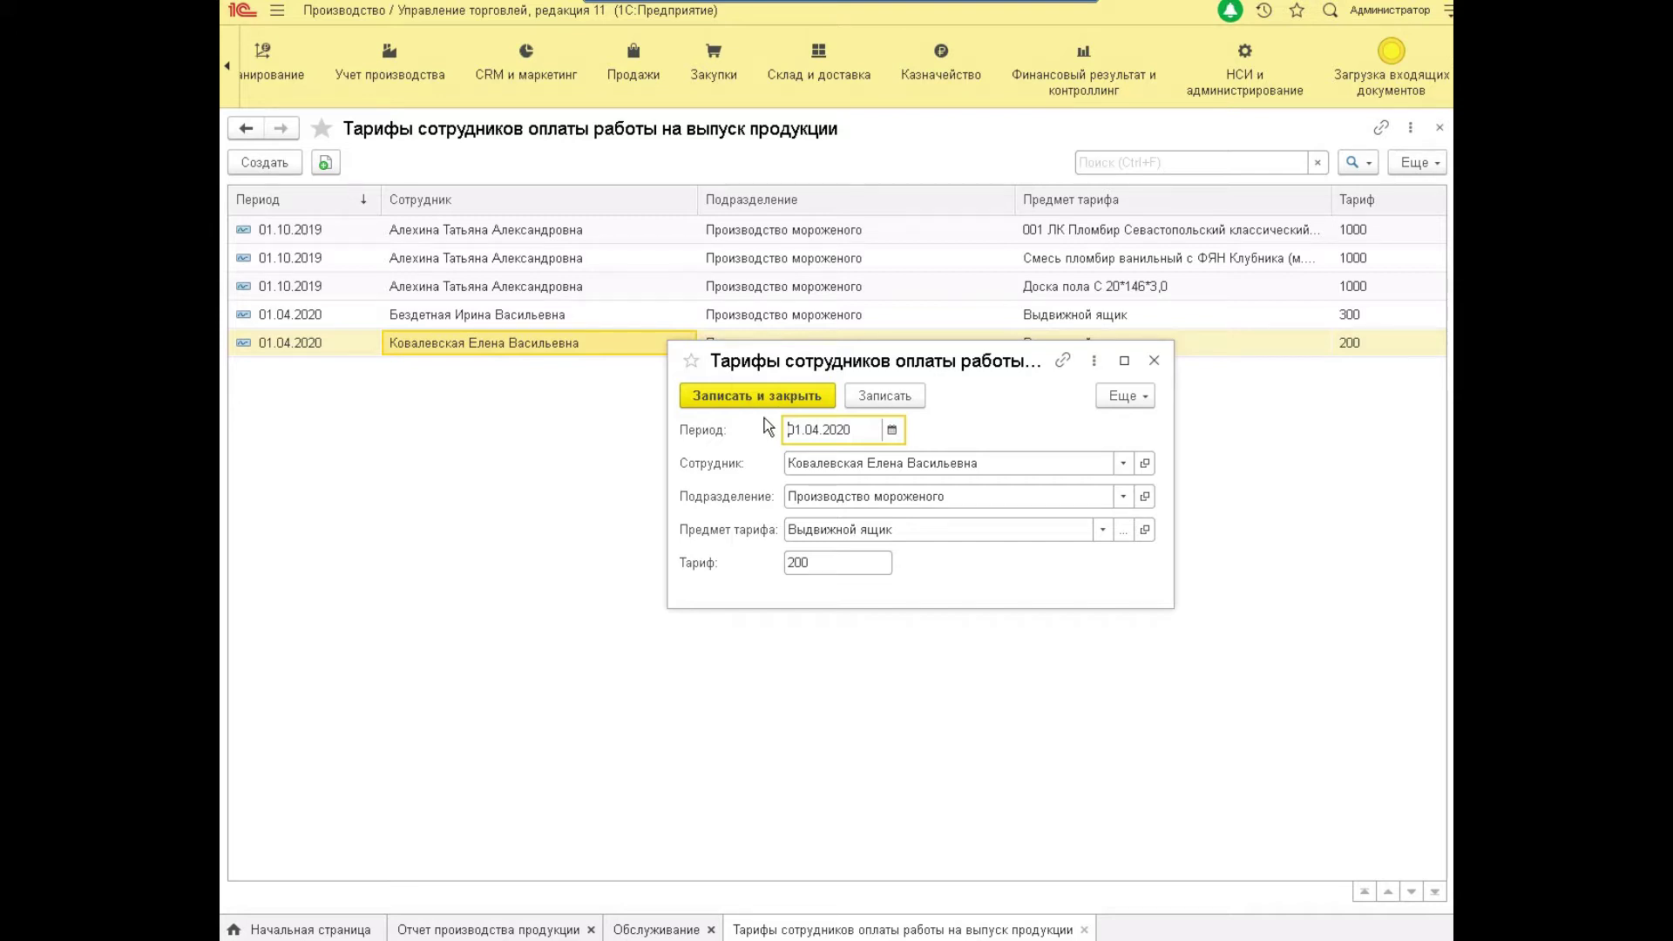
pyautogui.click(836, 498)
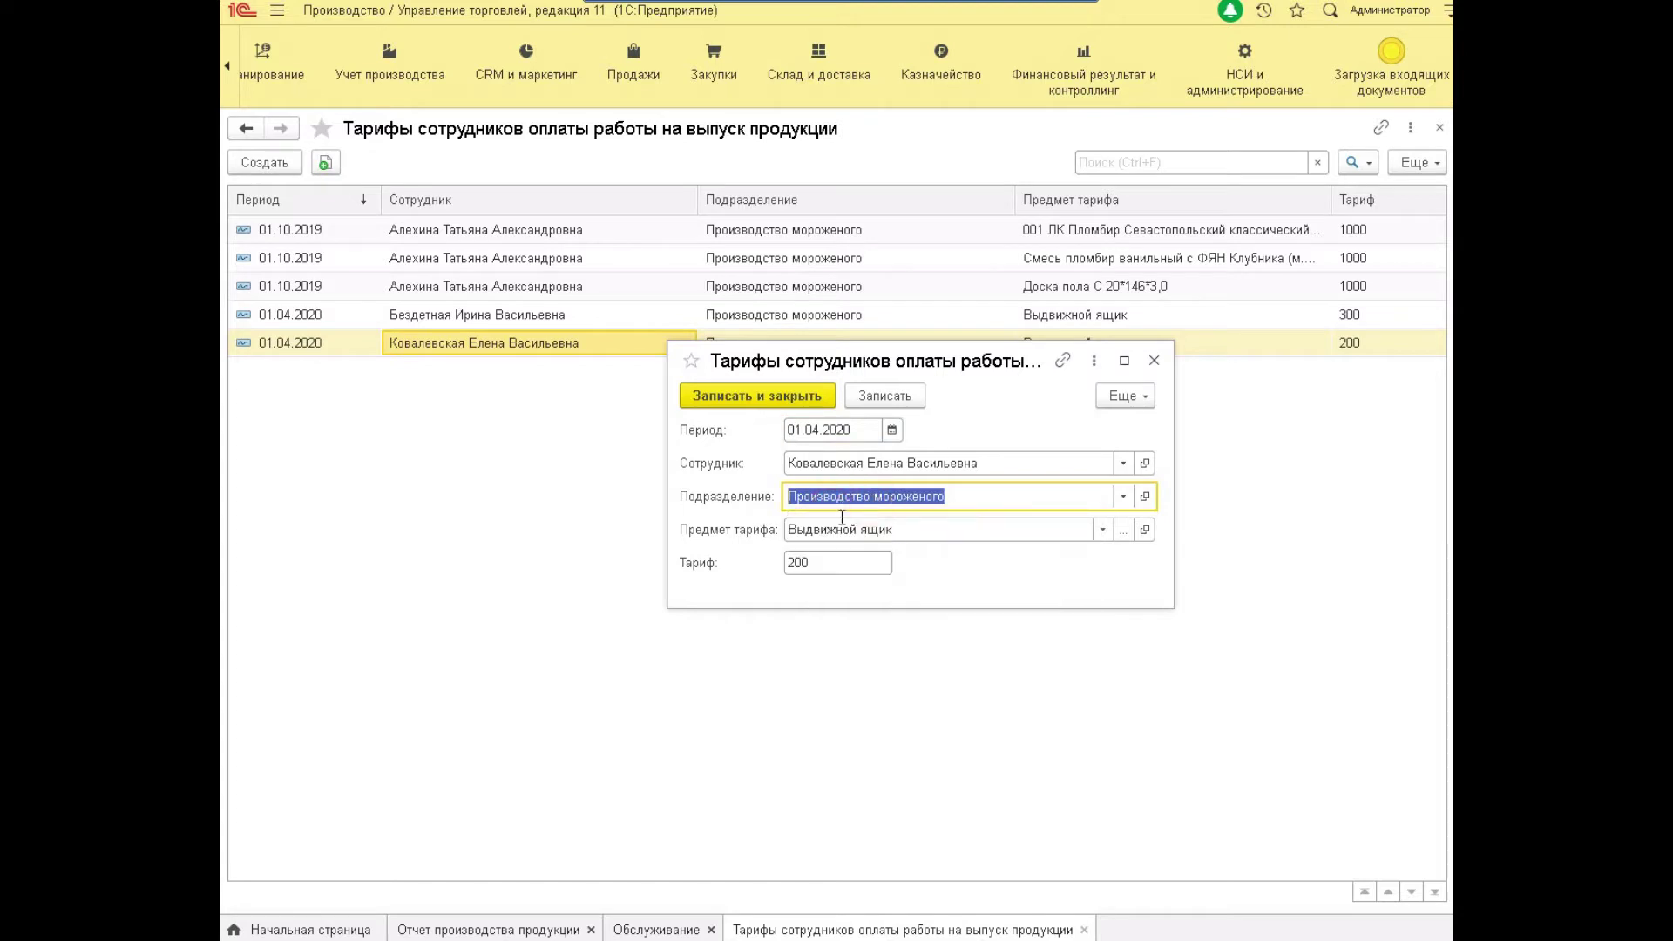
pyautogui.click(833, 524)
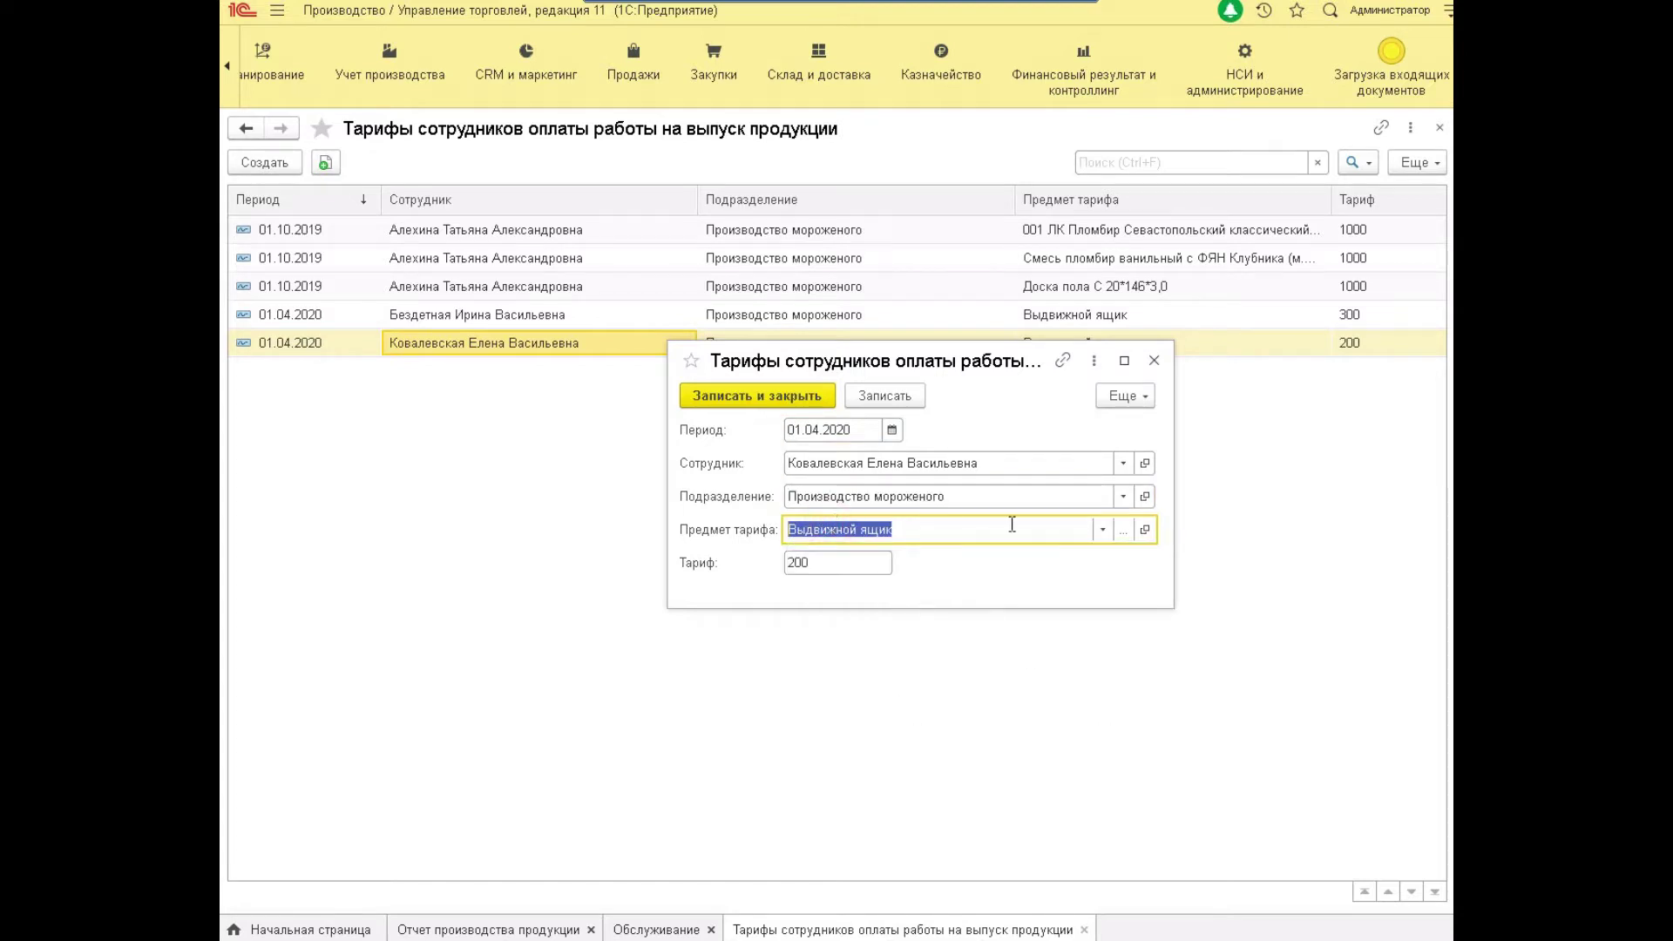
pyautogui.click(1124, 533)
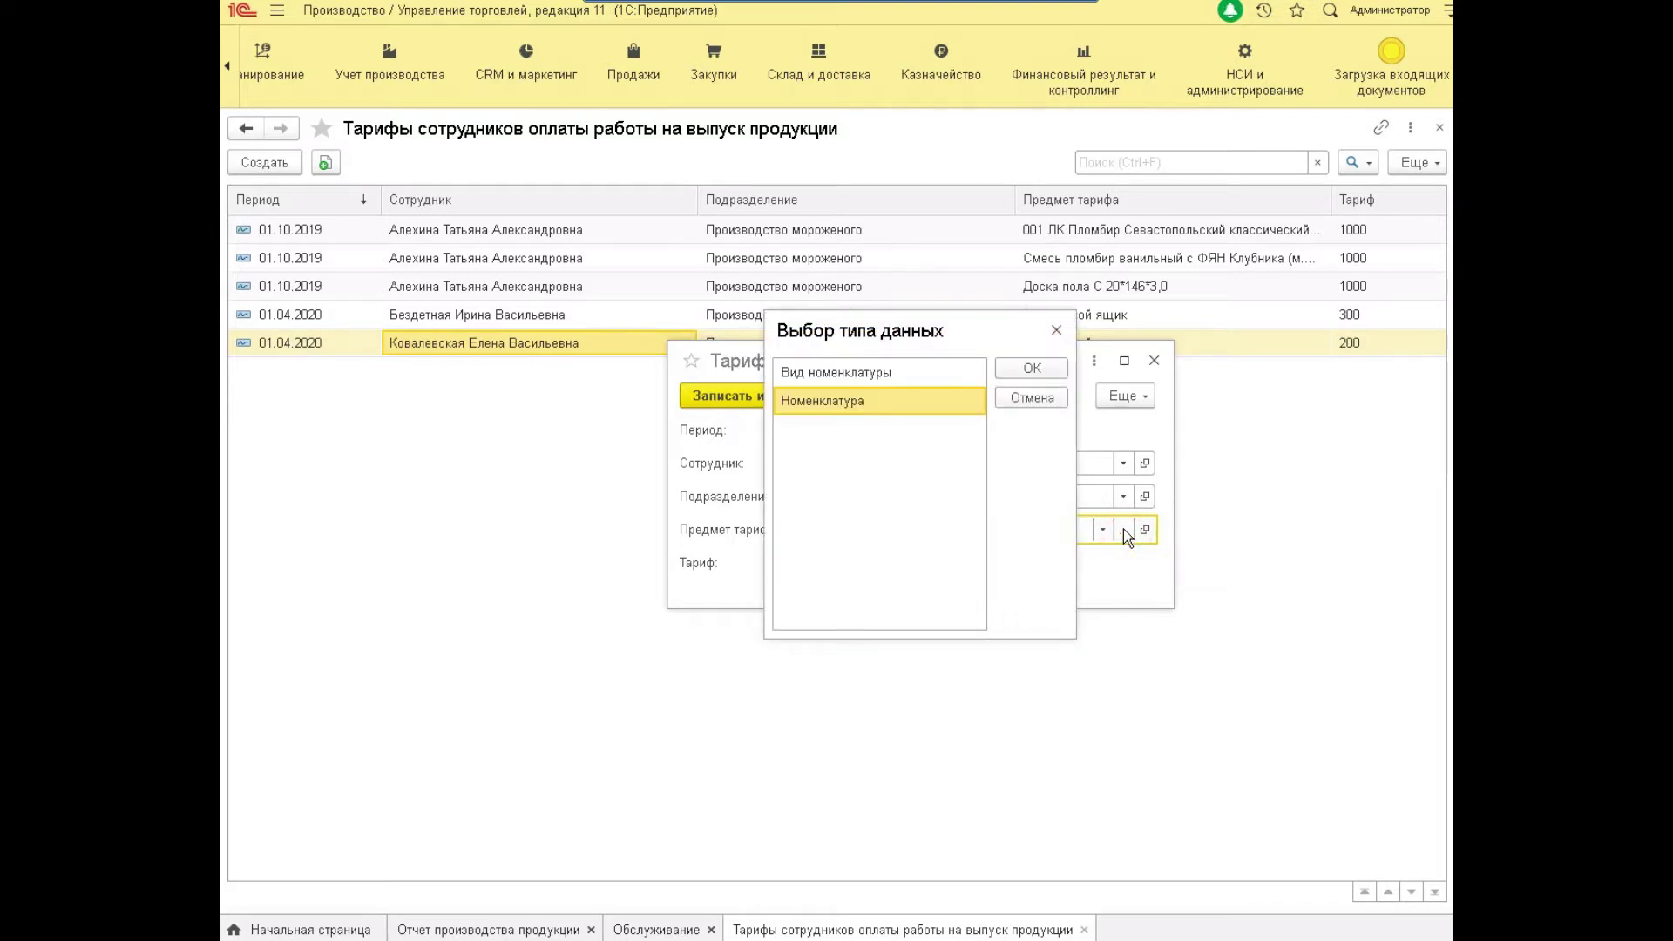
pyautogui.click(863, 371)
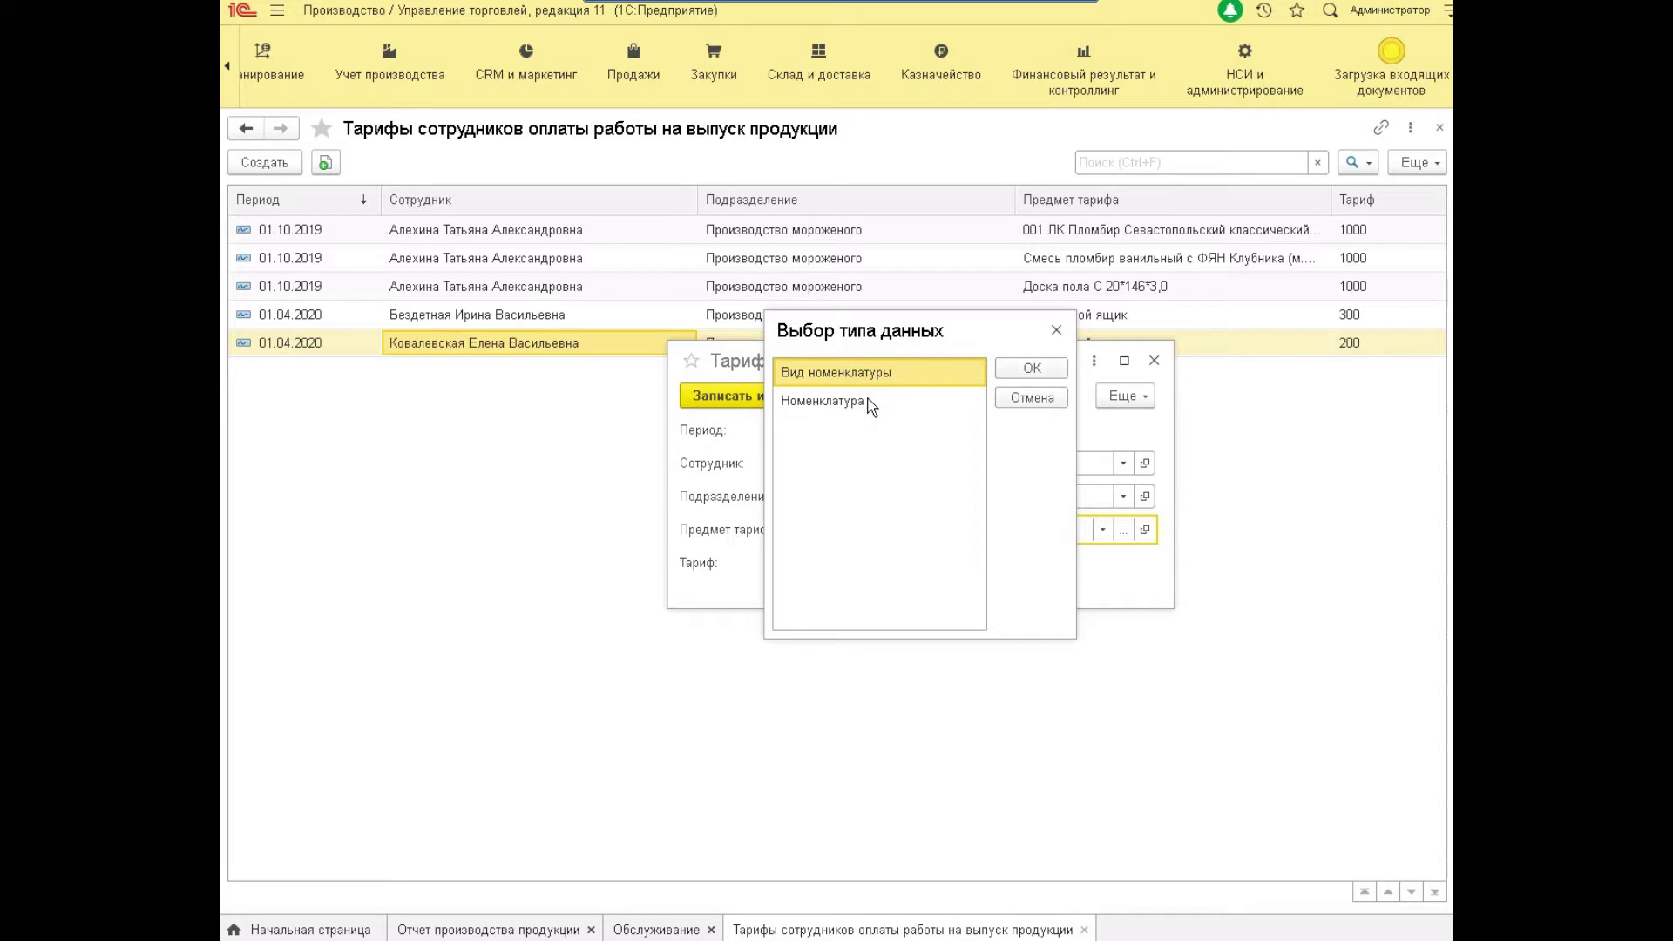
pyautogui.press('Escape')
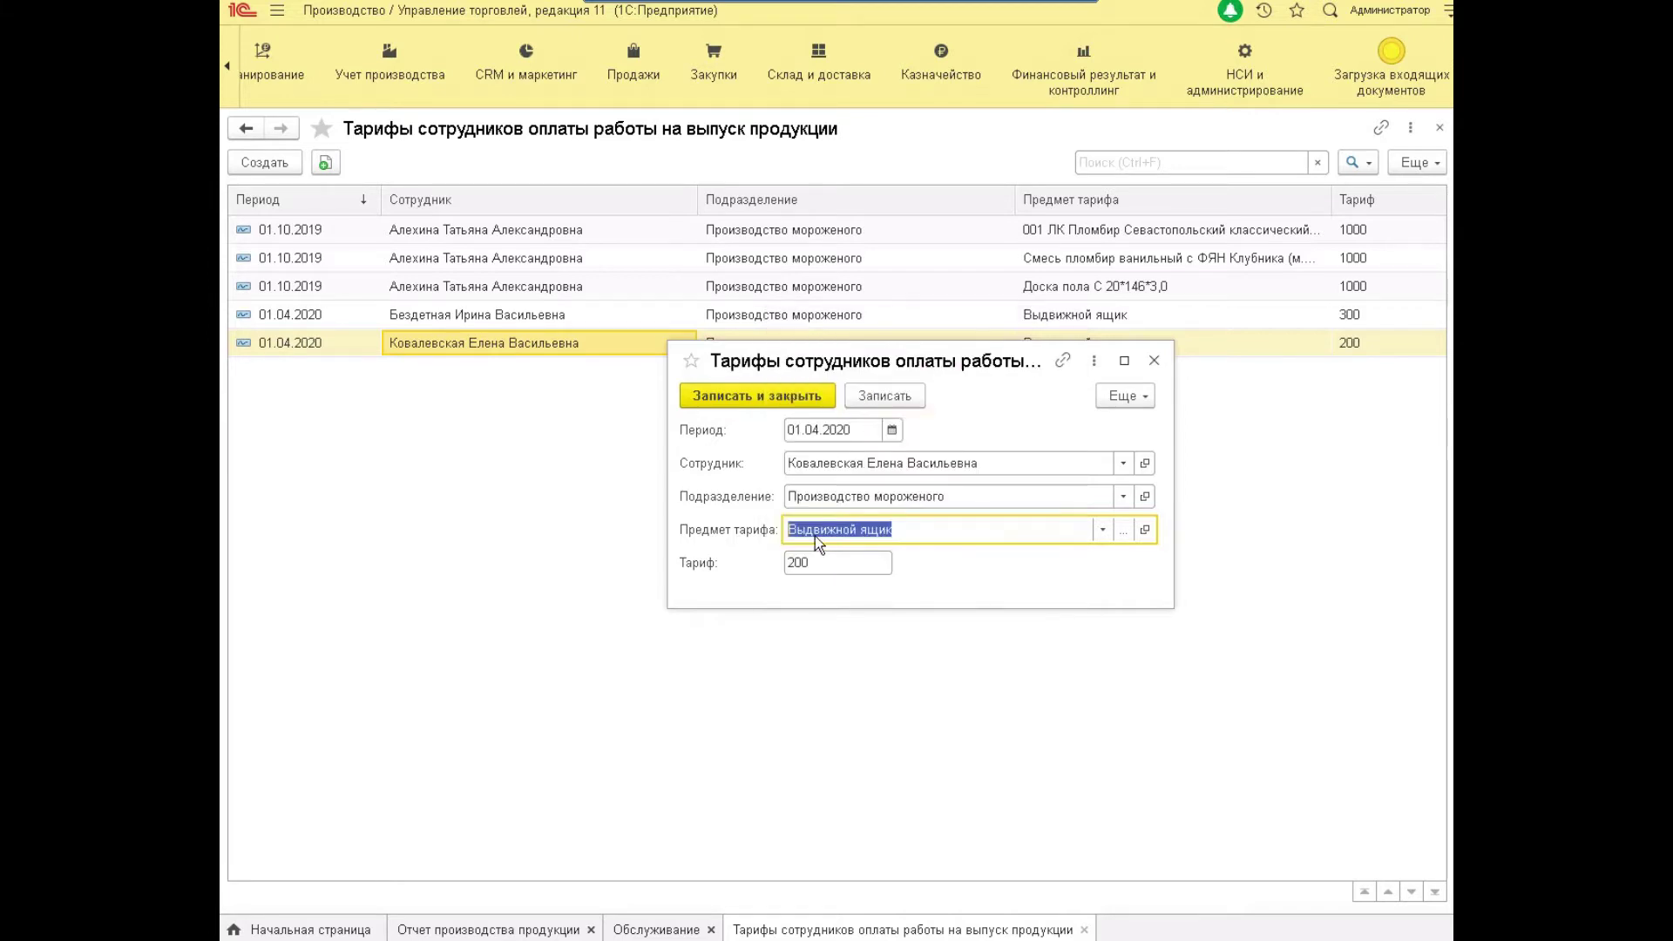
pyautogui.click(815, 535)
pyautogui.click(819, 563)
pyautogui.click(848, 562)
pyautogui.click(866, 560)
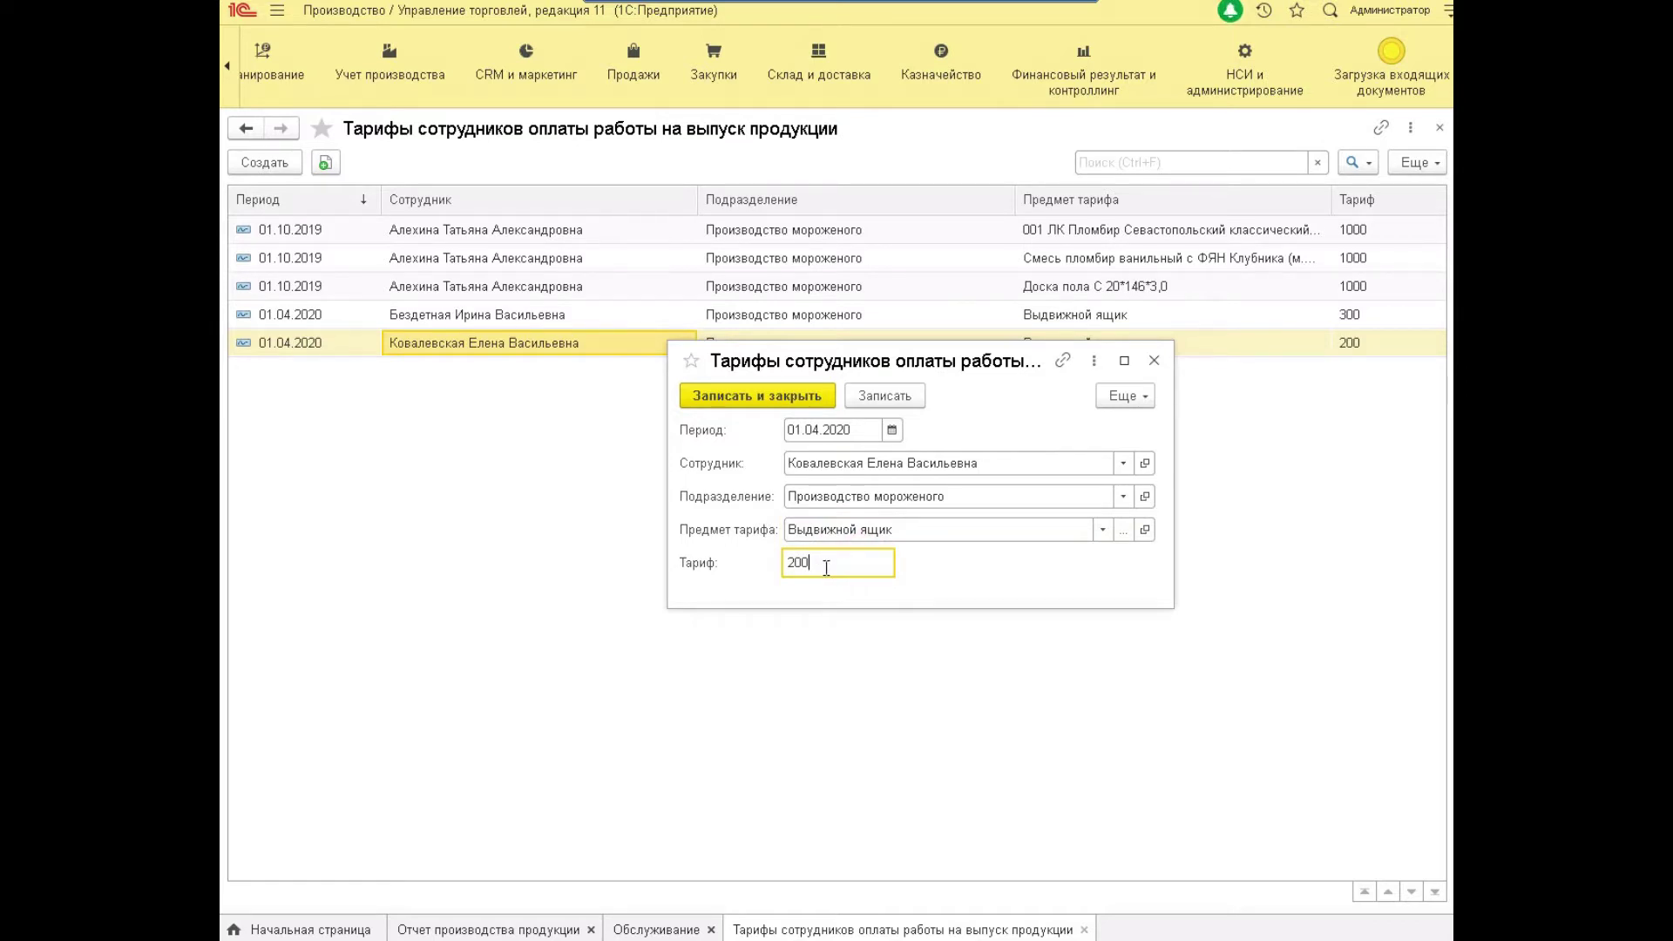
pyautogui.click(756, 395)
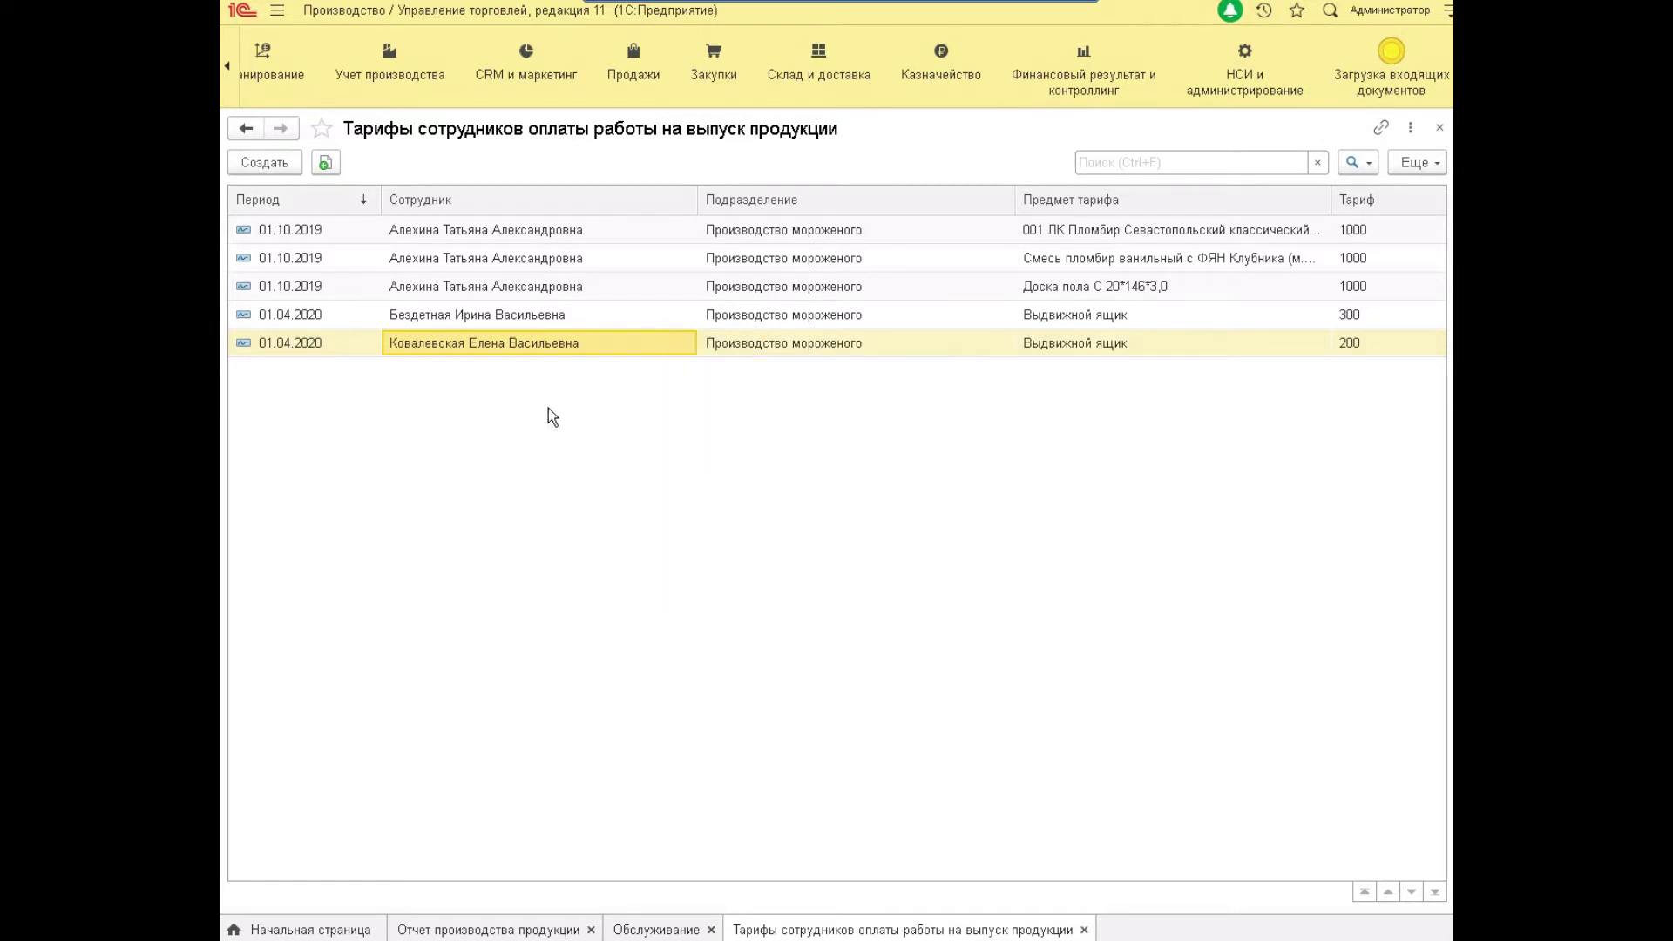
# Compare the drawer's 300 and 200 tariff rates and employees, then return to the production reports list.
pyautogui.click(555, 317)
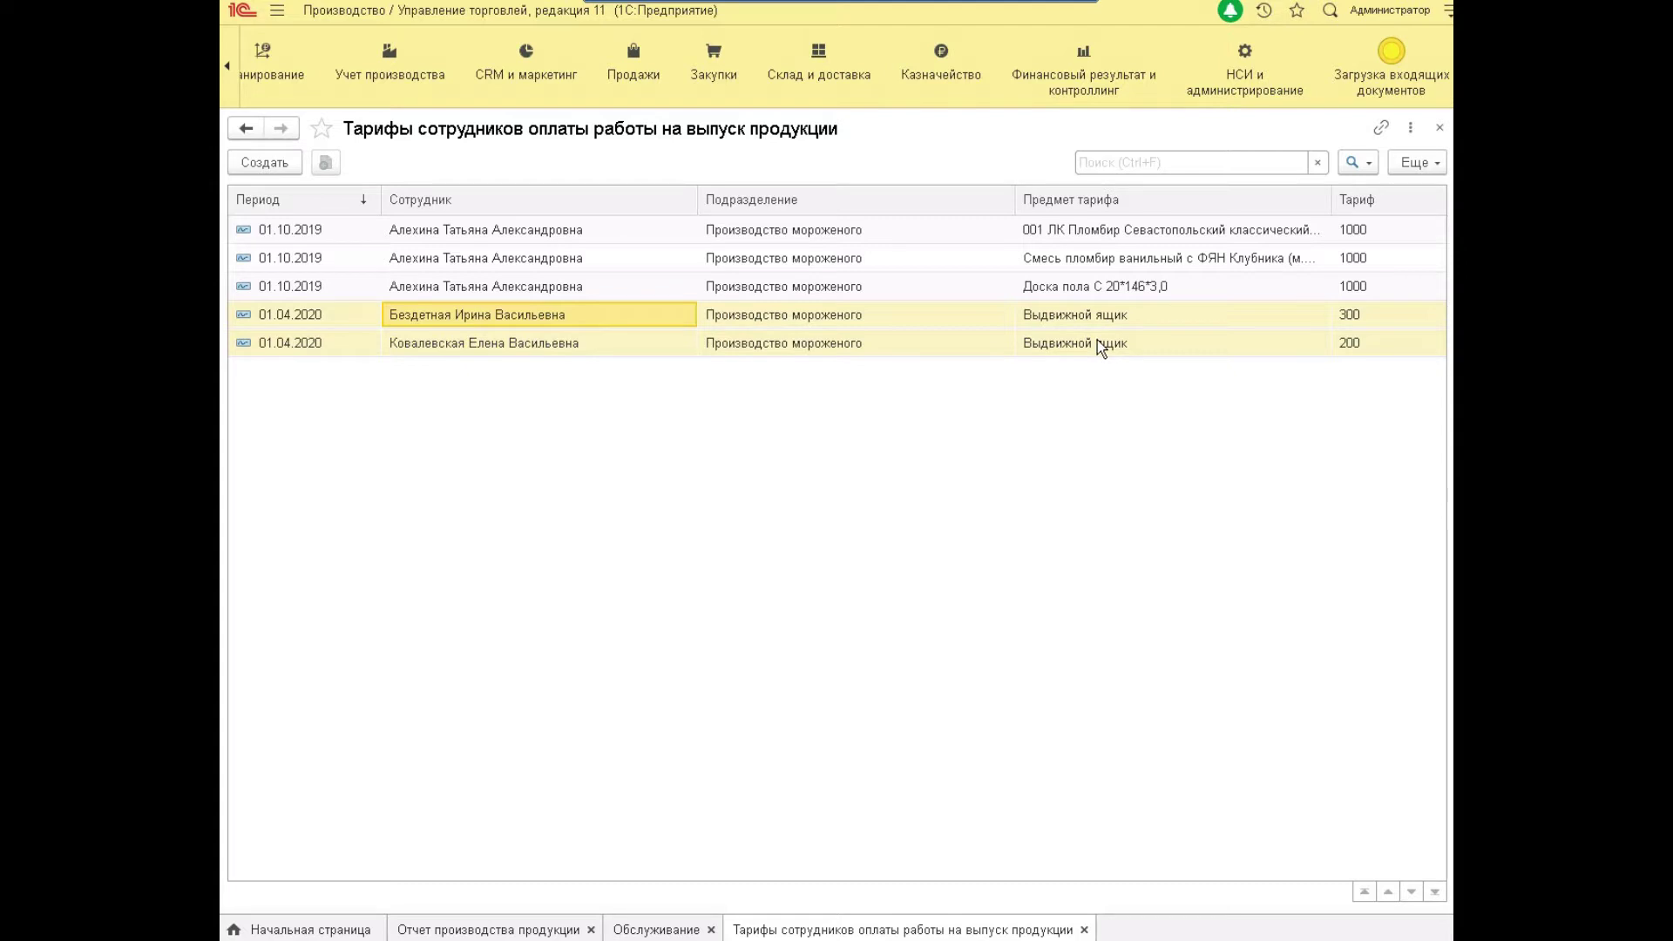
pyautogui.click(1353, 317)
pyautogui.click(1361, 345)
pyautogui.click(1350, 314)
pyautogui.click(1359, 343)
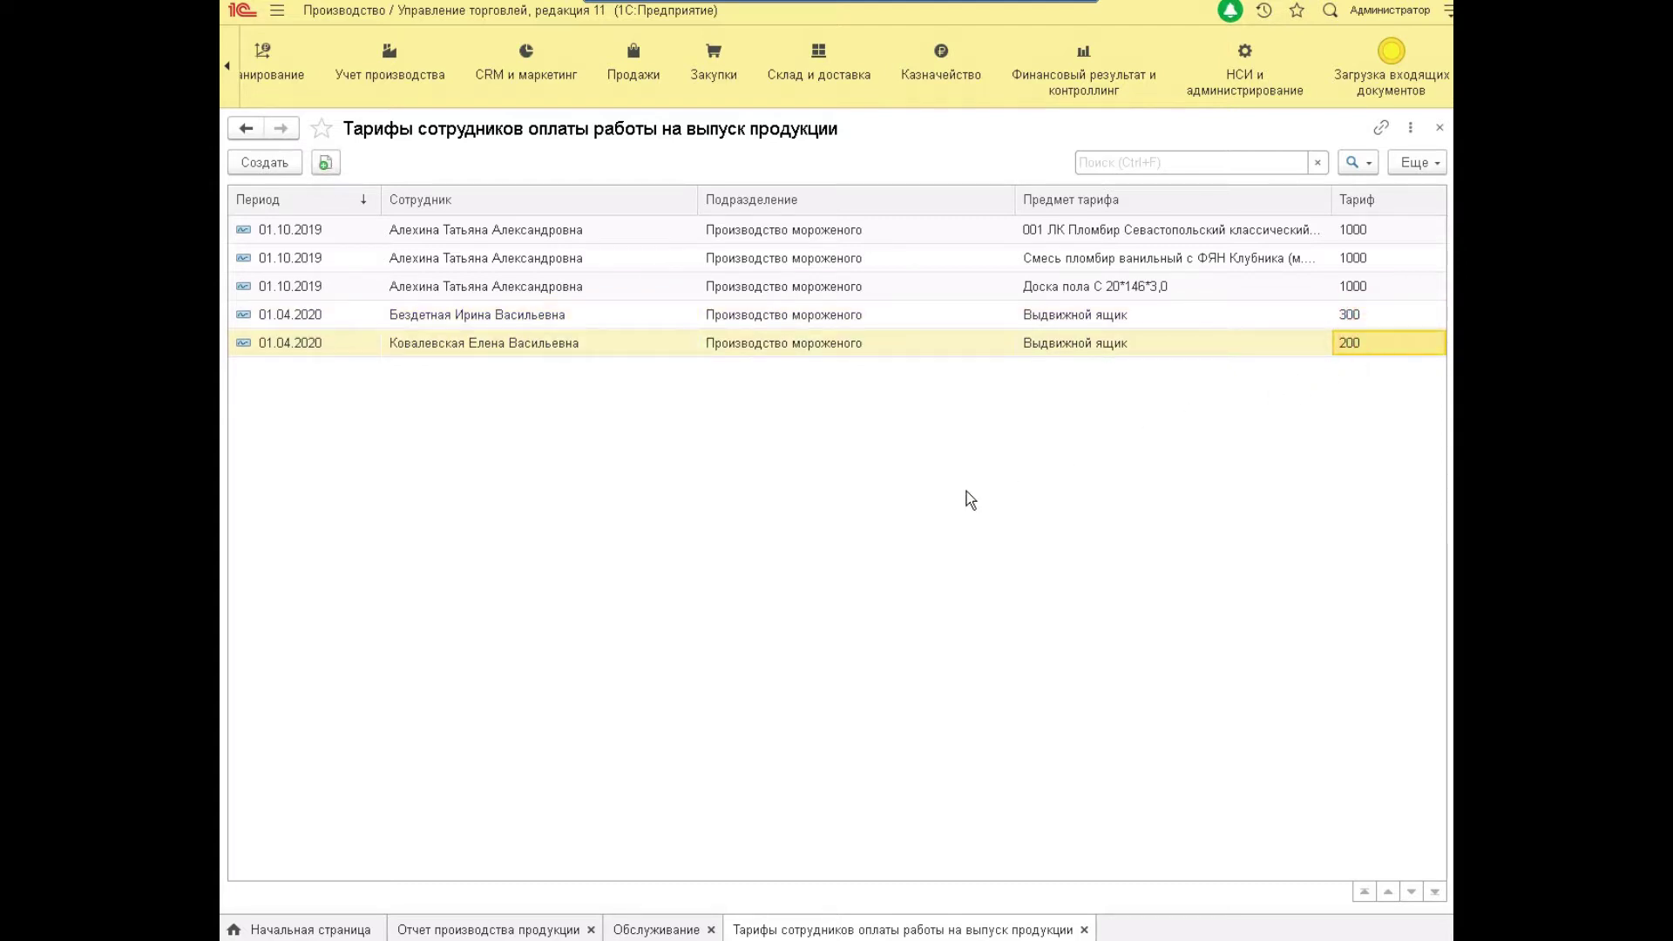
pyautogui.click(441, 354)
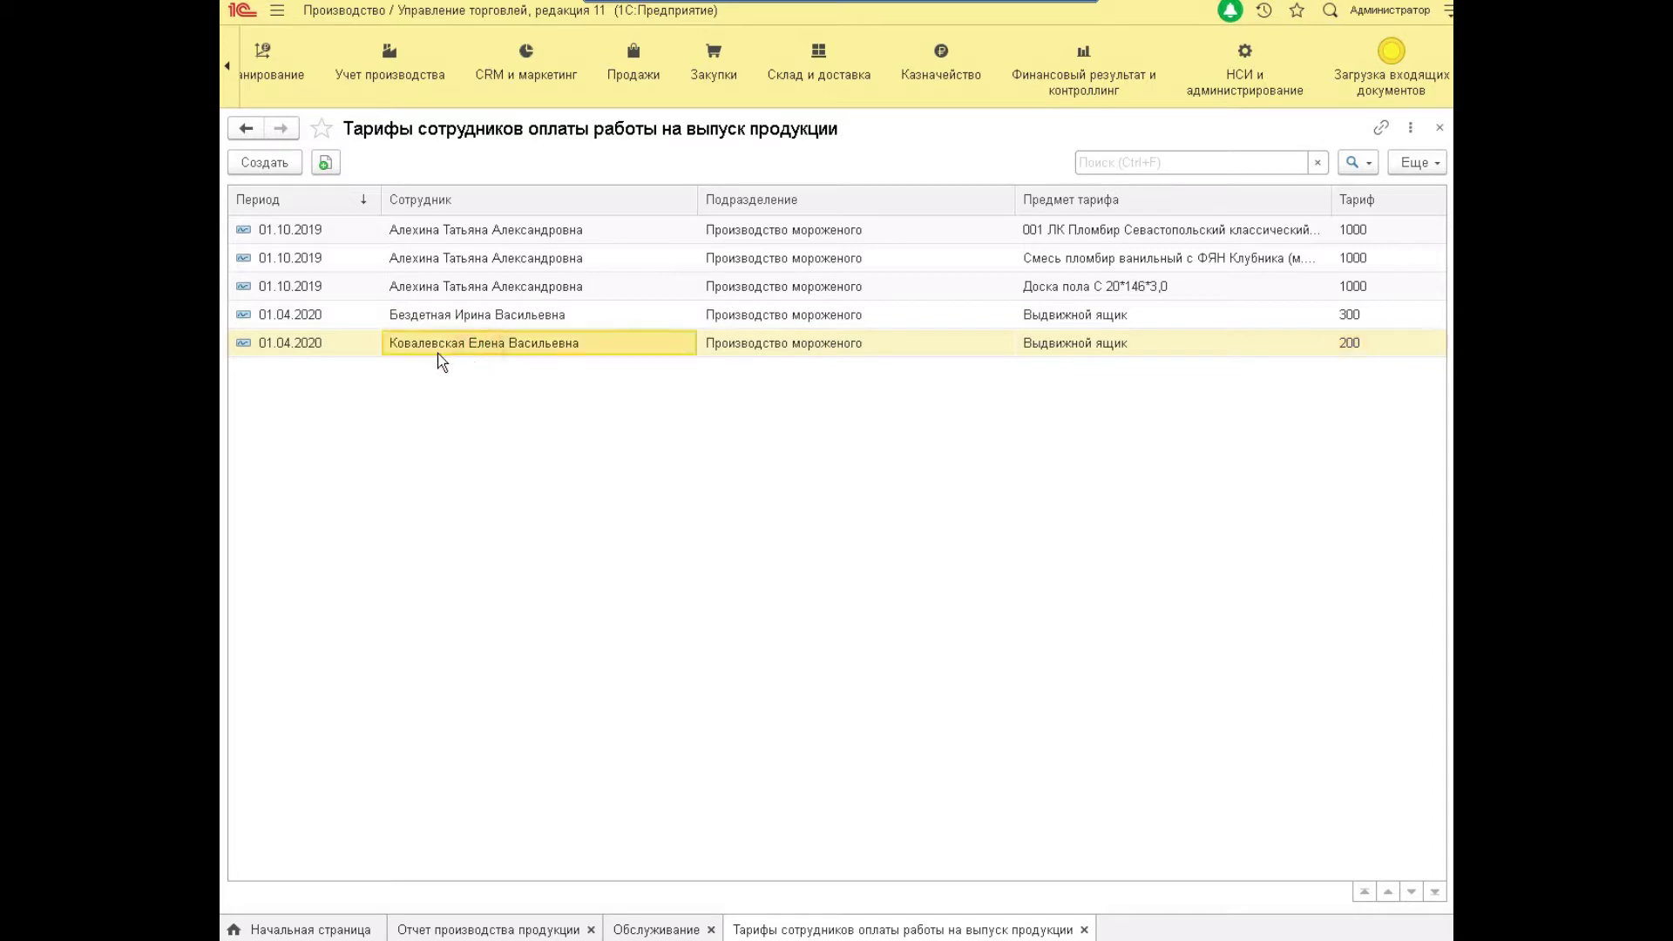
pyautogui.click(423, 316)
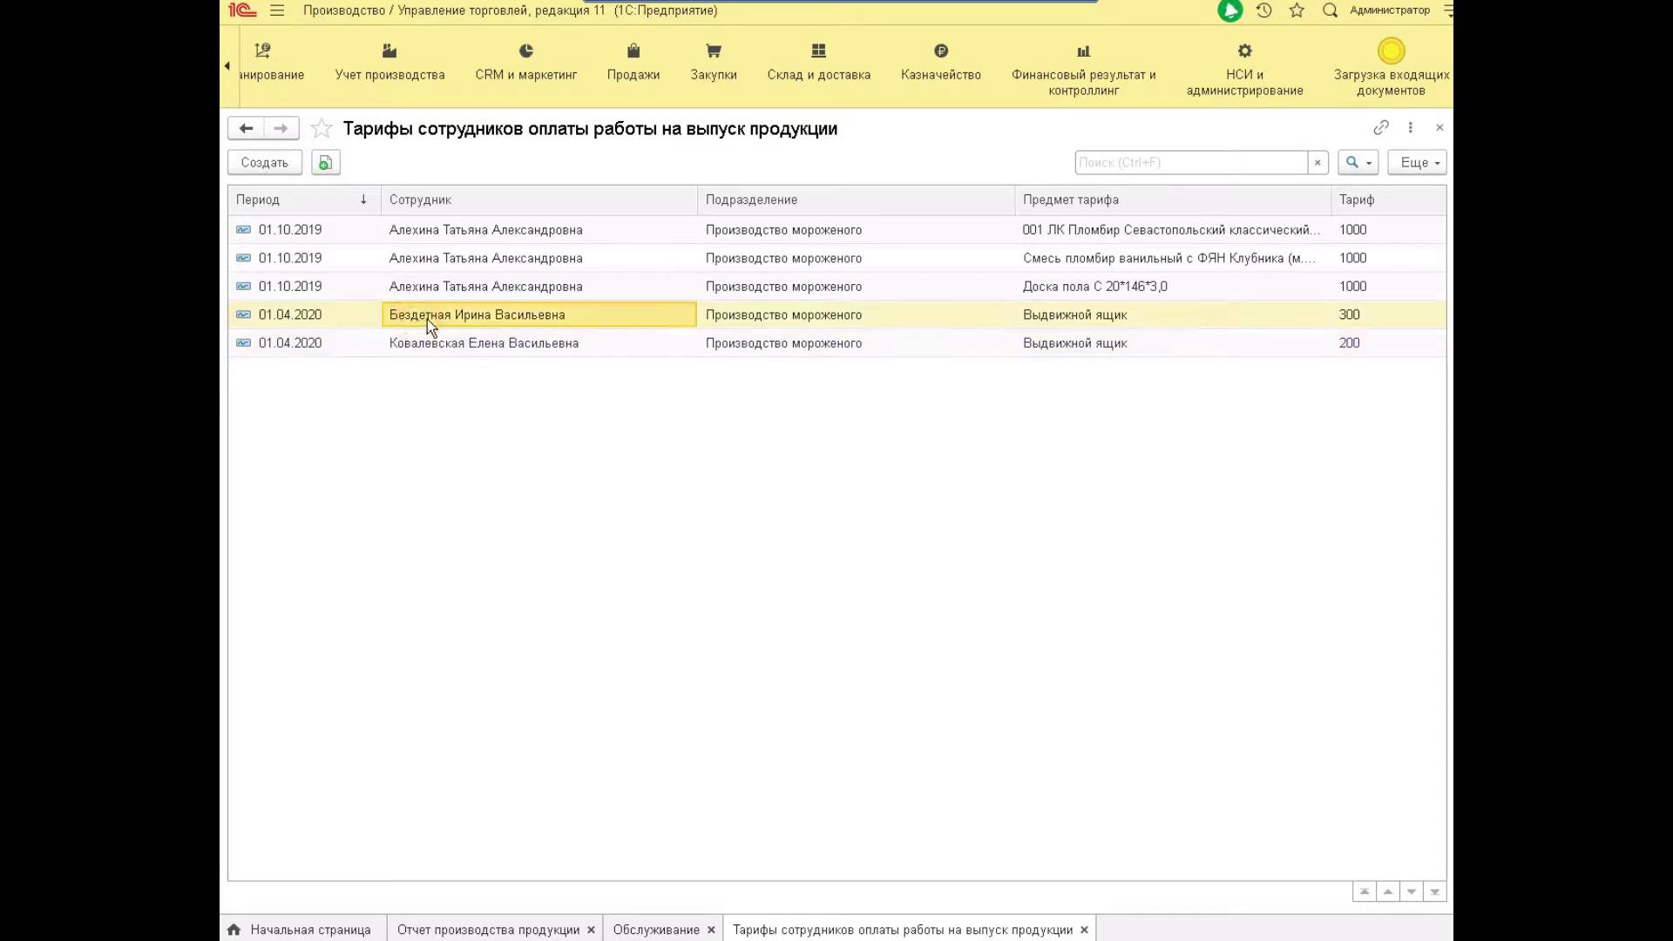
pyautogui.click(469, 930)
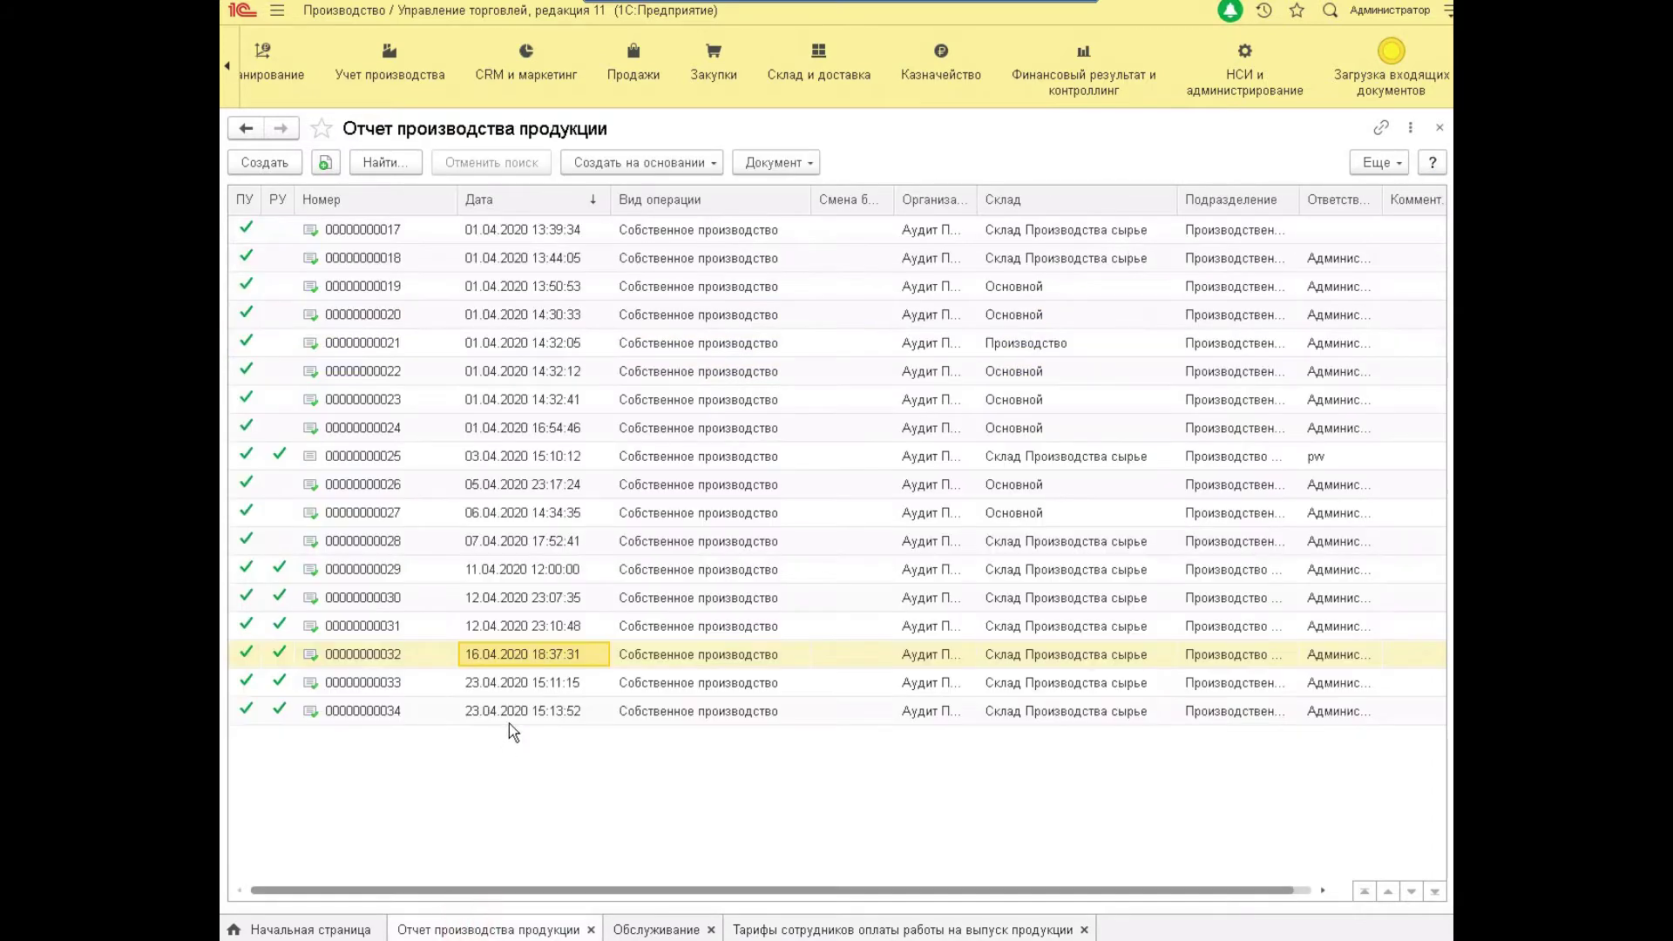
pyautogui.click(534, 655)
pyautogui.doubleClick(535, 655)
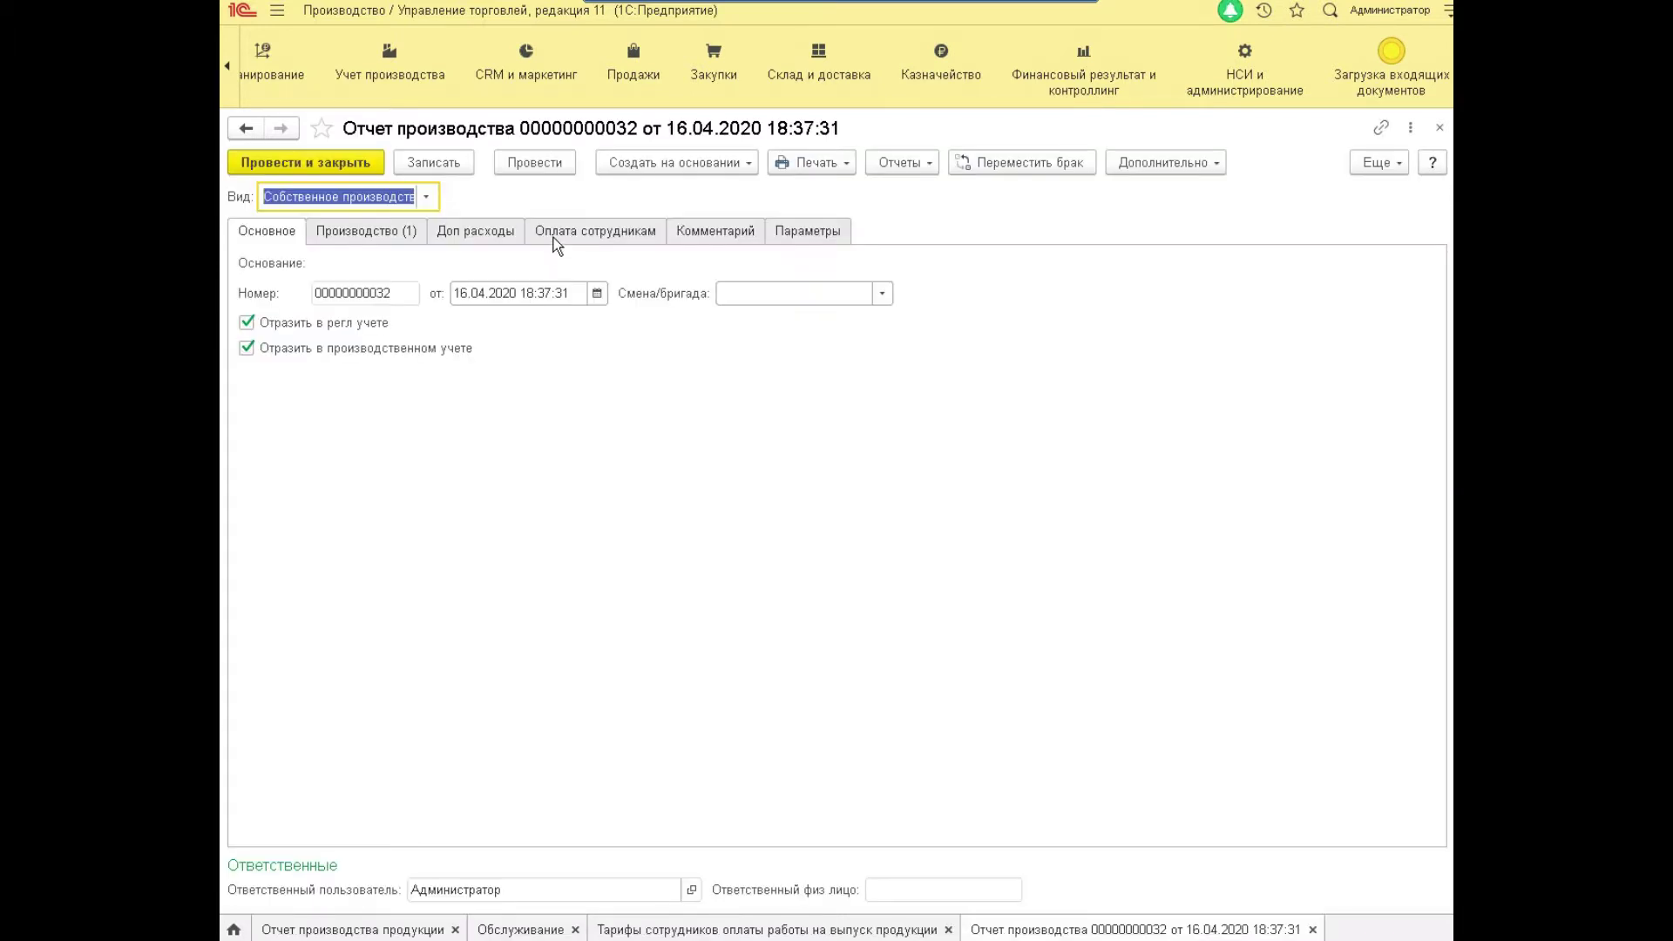
pyautogui.click(554, 237)
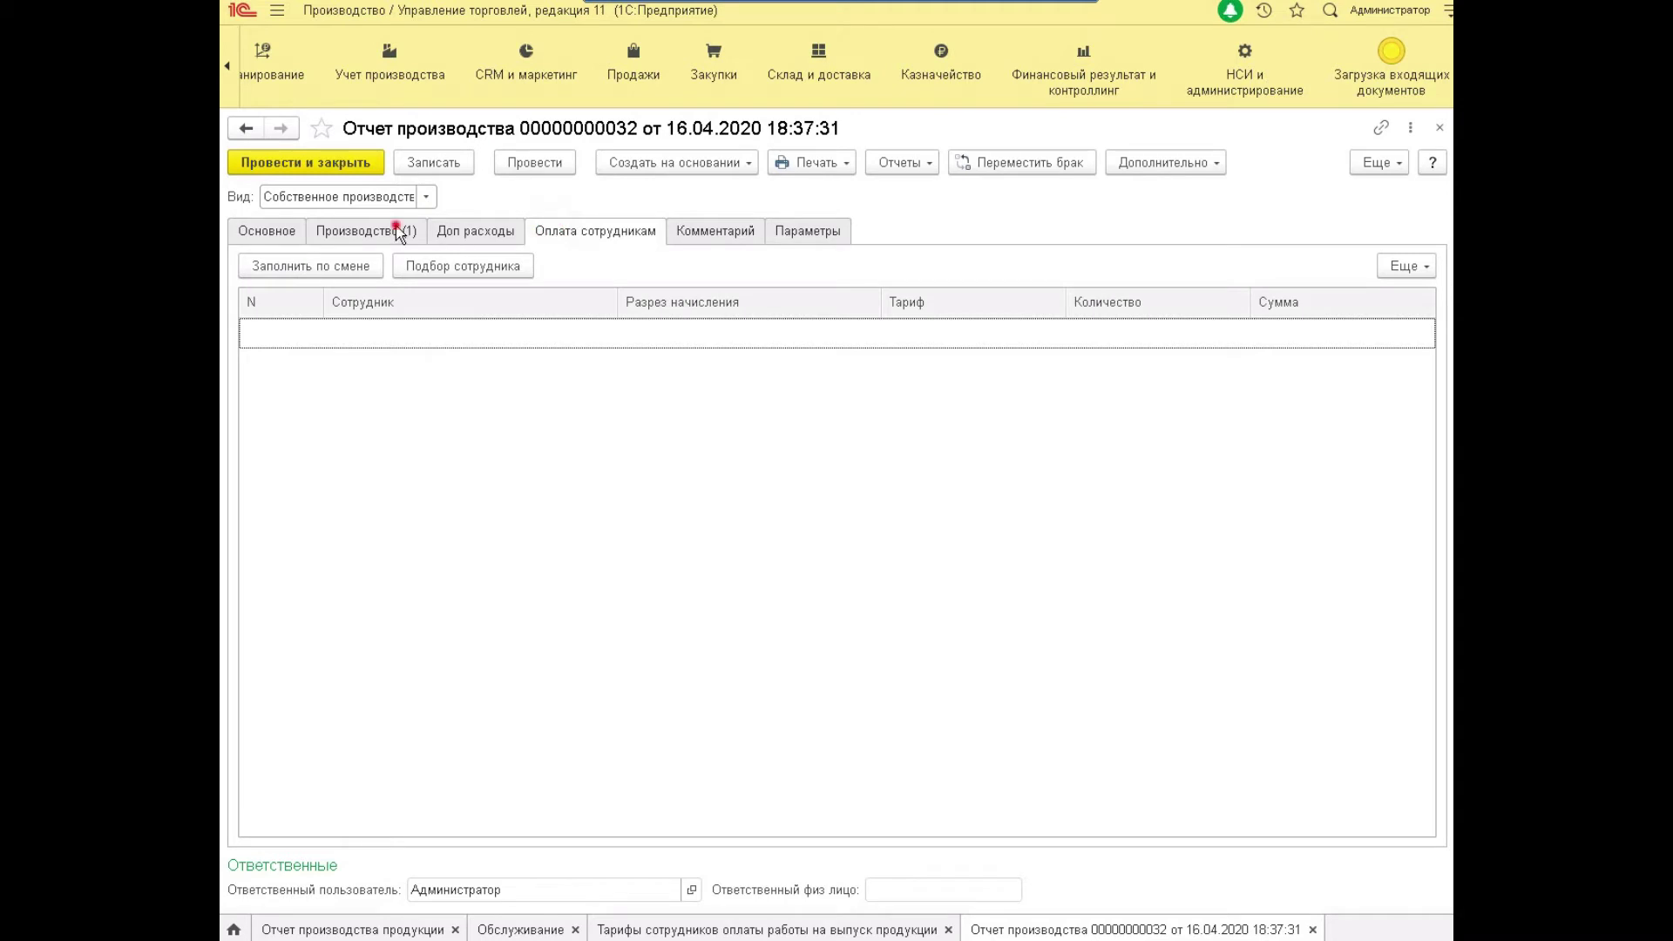
pyautogui.click(398, 233)
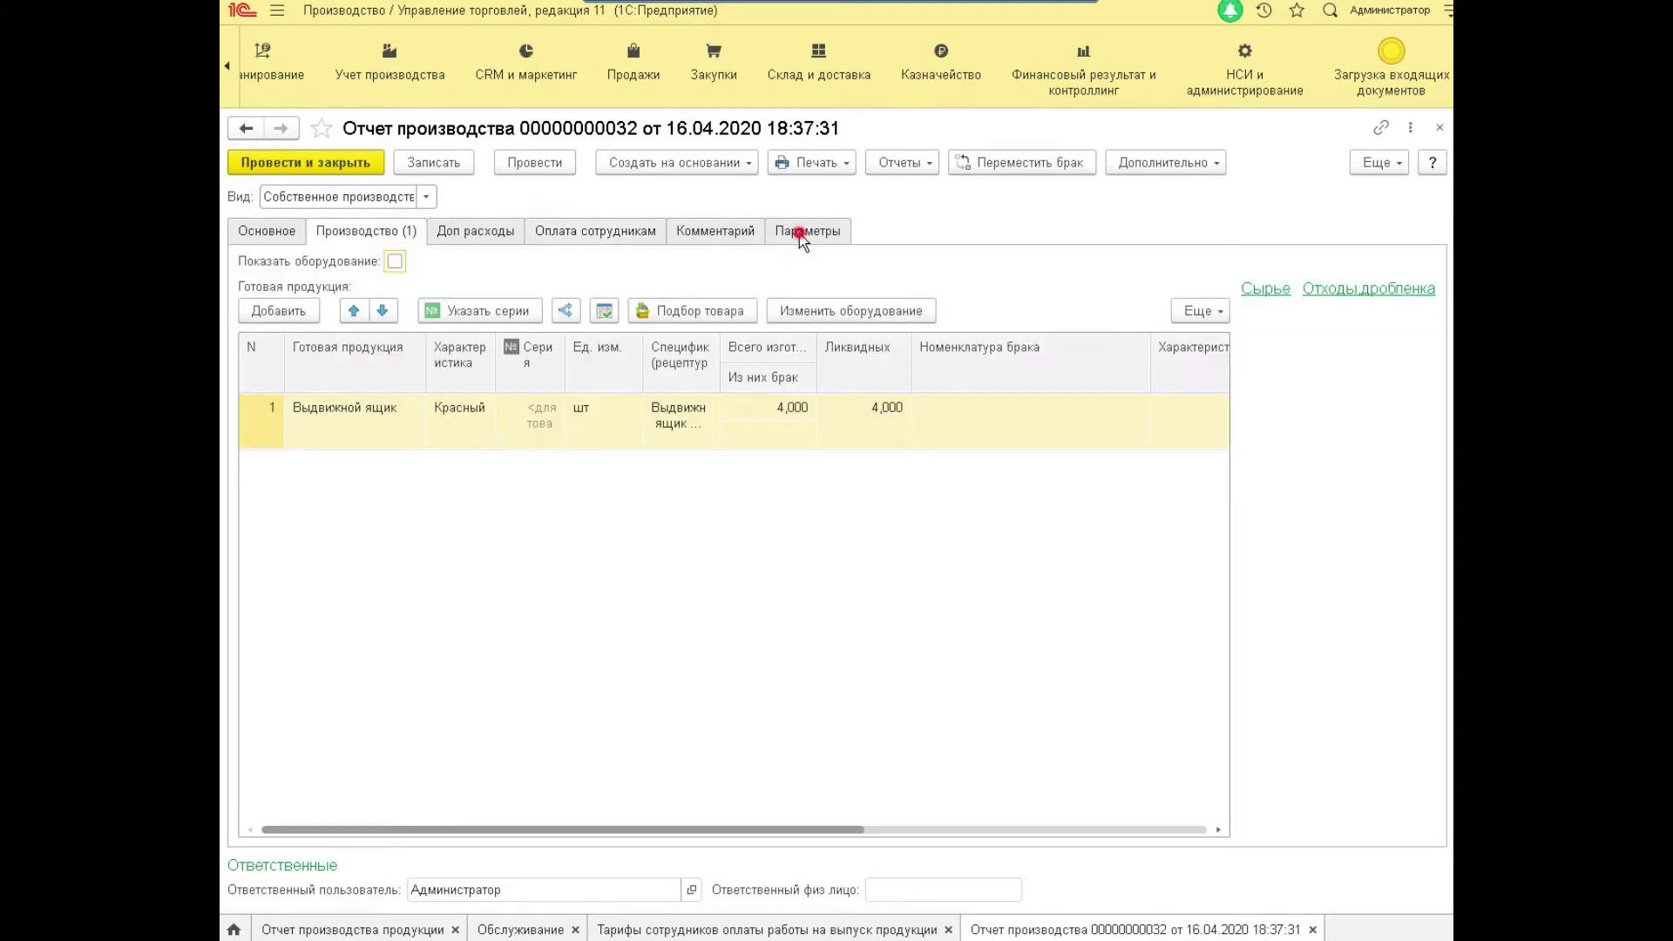
pyautogui.click(798, 234)
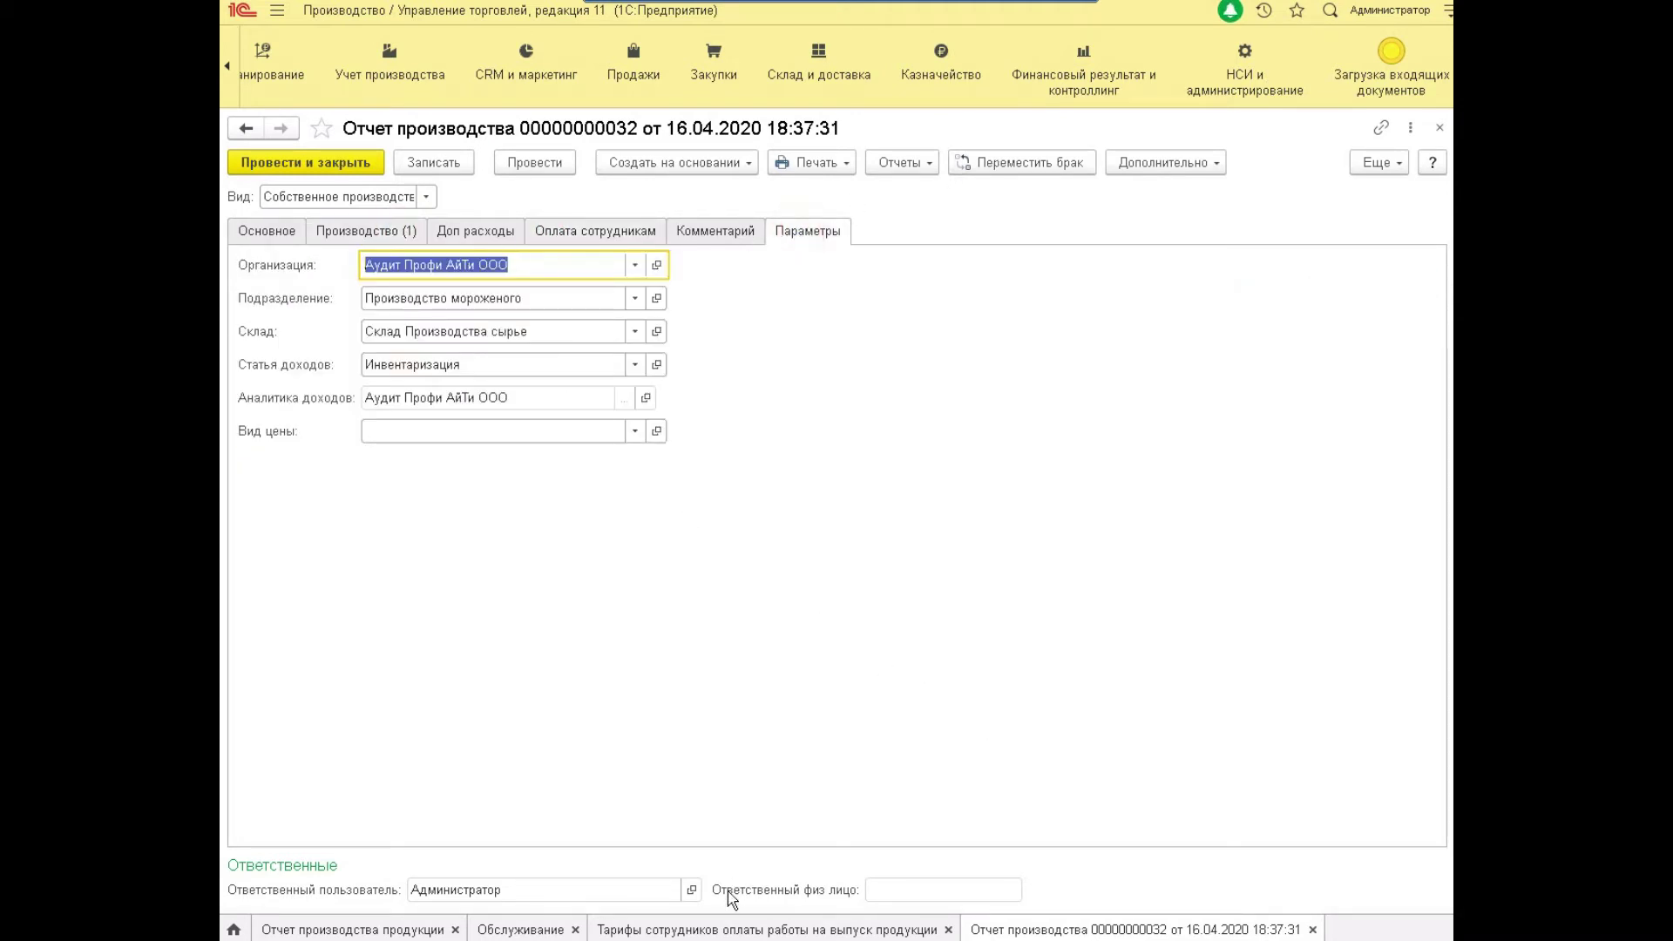
pyautogui.click(718, 929)
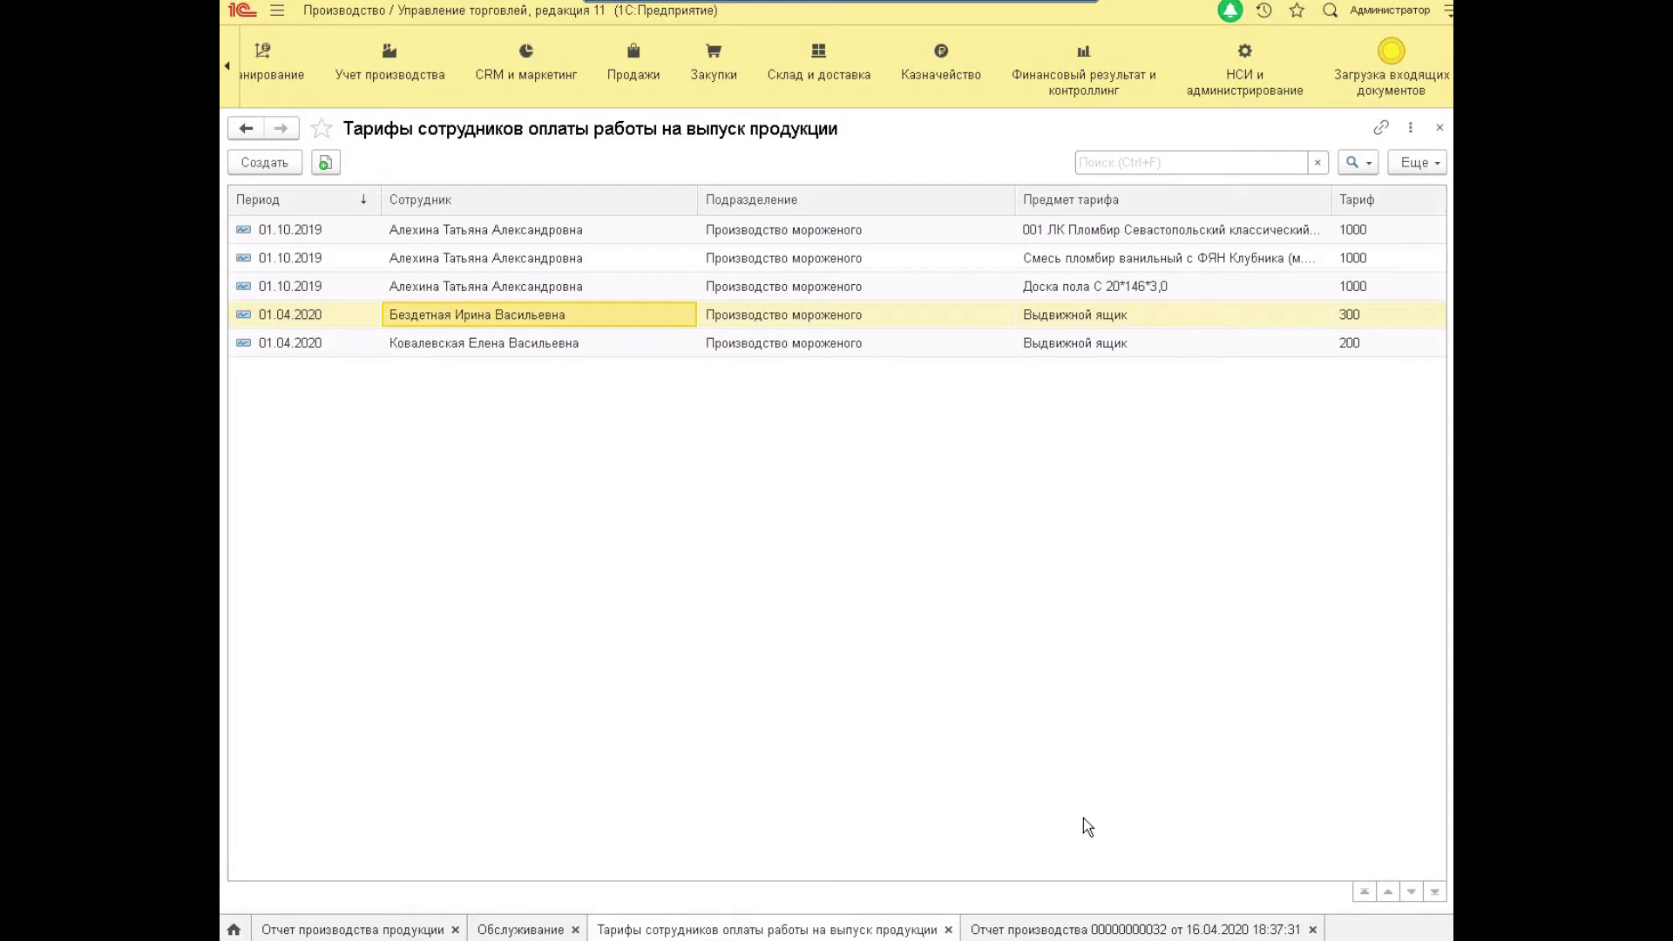
pyautogui.click(1080, 930)
# Go to the report's empty Оплата сотрудникам section and start selecting an employee.
pyautogui.click(481, 228)
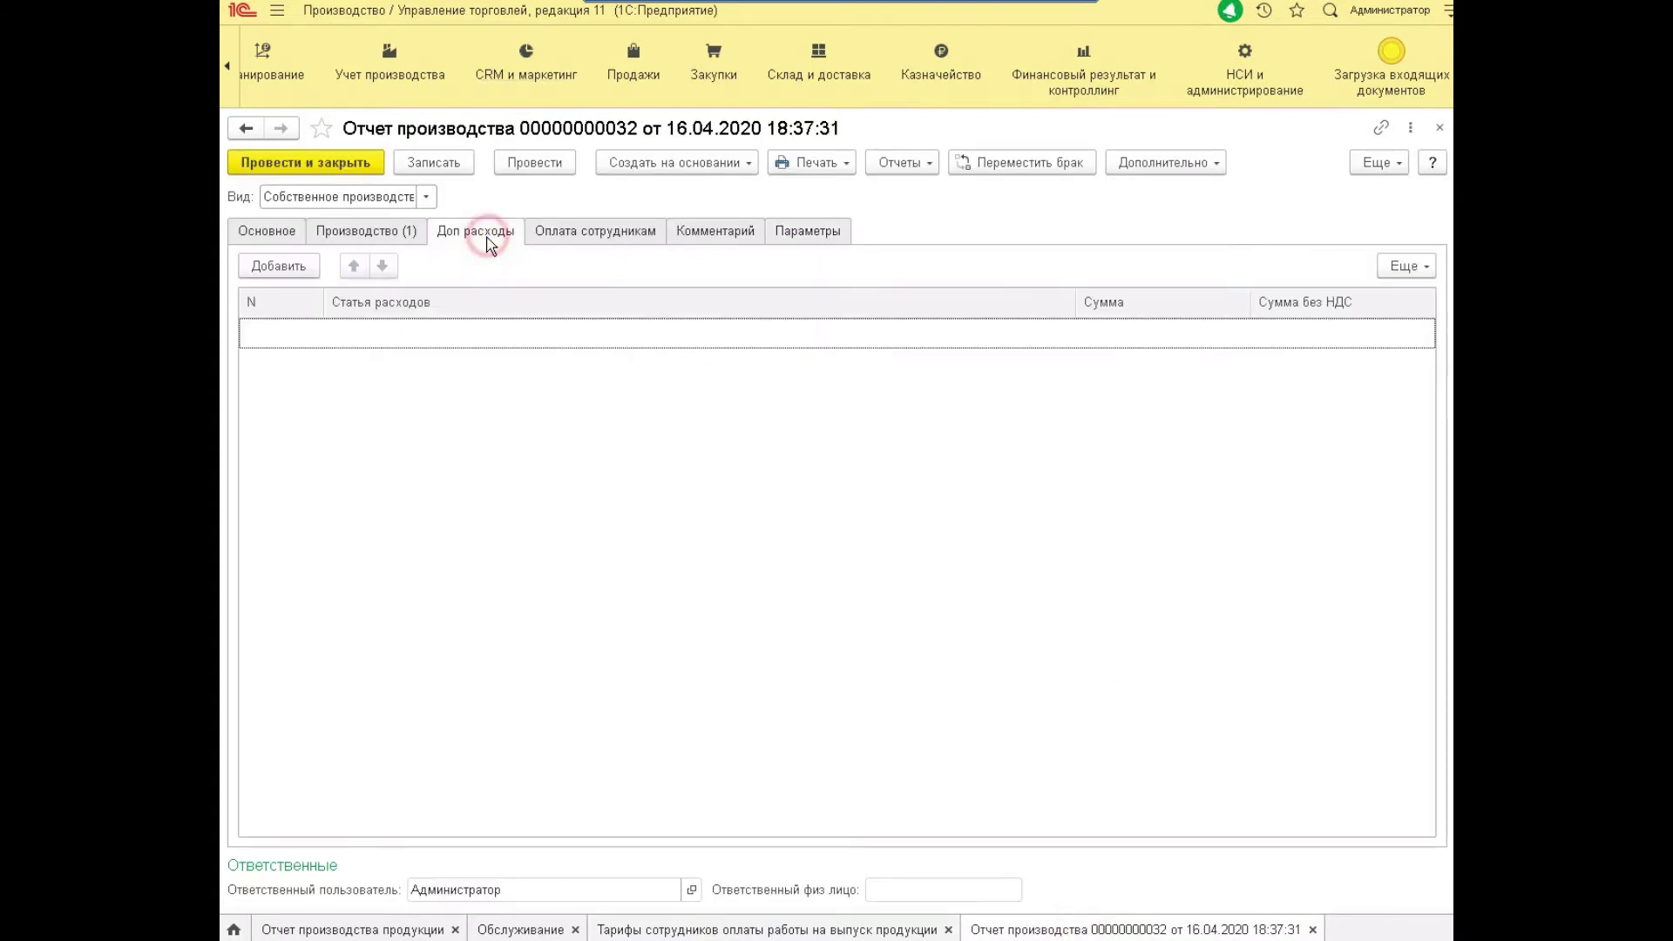
pyautogui.click(550, 230)
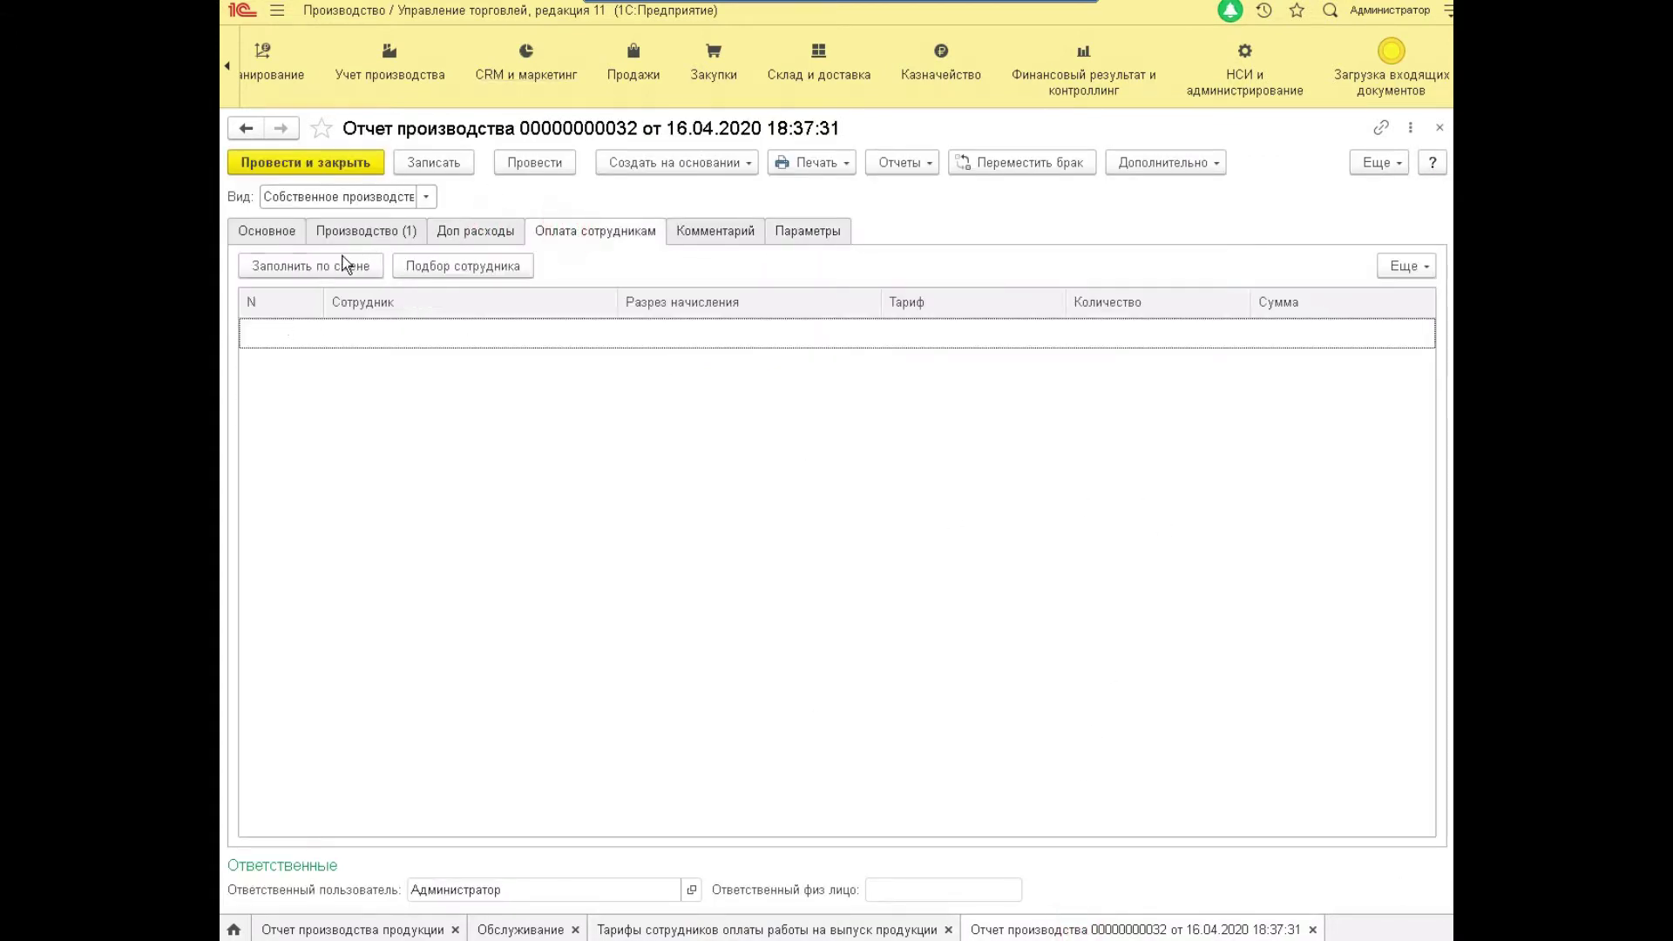
pyautogui.click(483, 270)
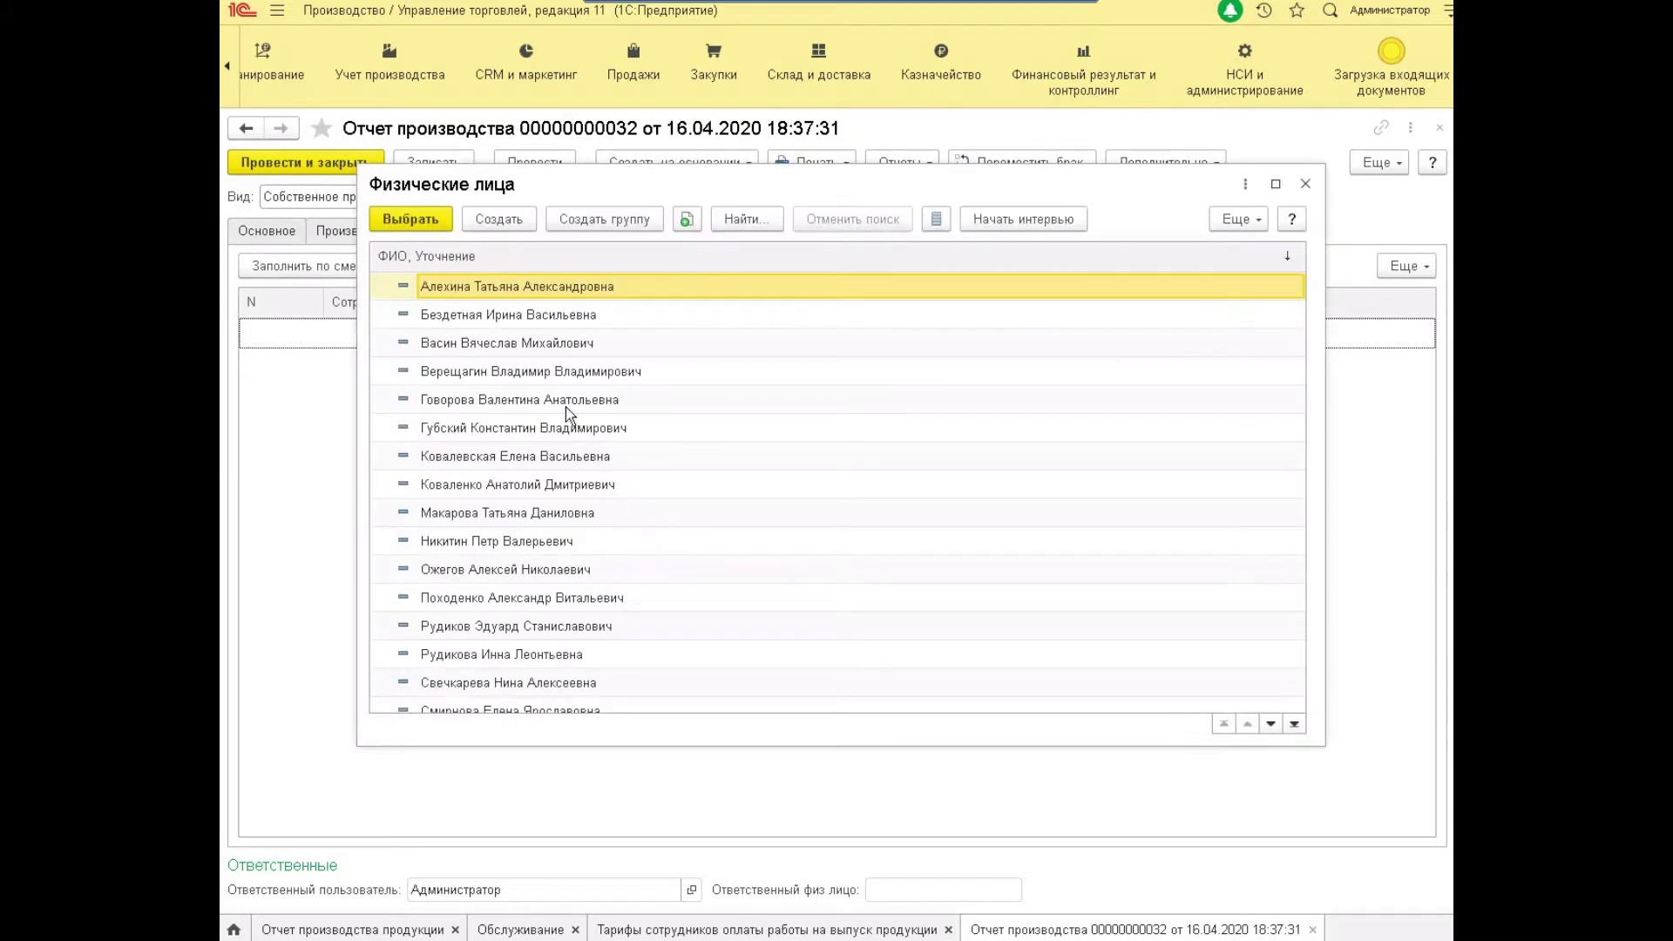
# Add two employees for Выдвижной ящик at rates 300,00 and 200,00, 4,00 units each.
pyautogui.doubleClick(493, 315)
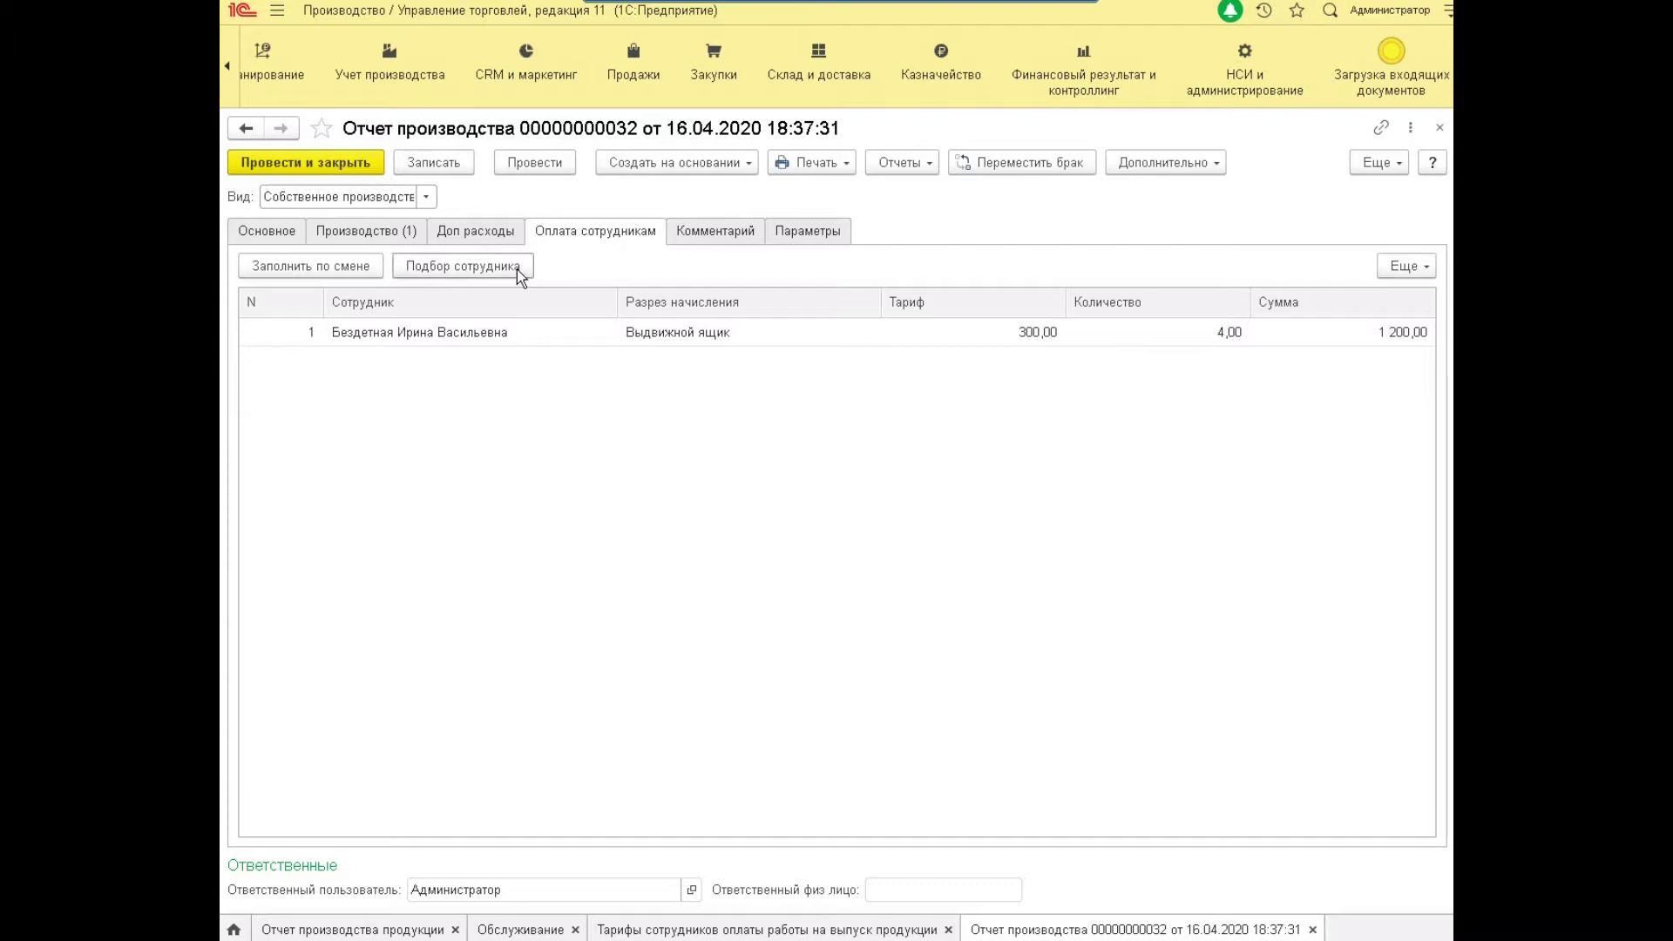
pyautogui.click(869, 931)
pyautogui.click(1095, 930)
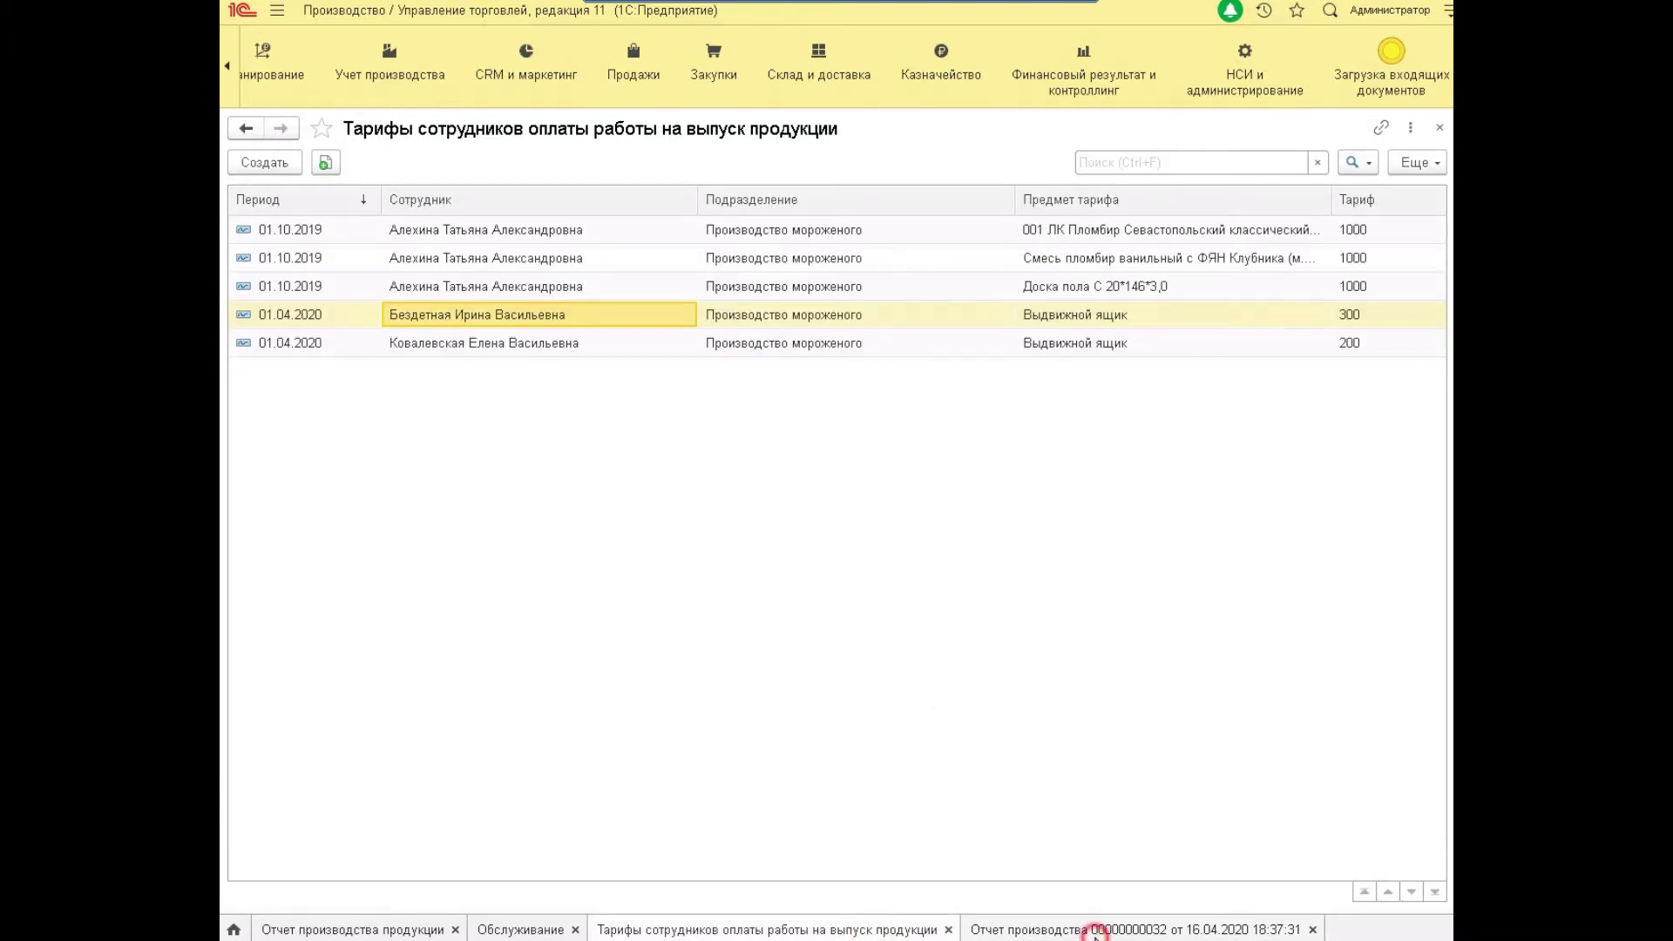
pyautogui.click(494, 266)
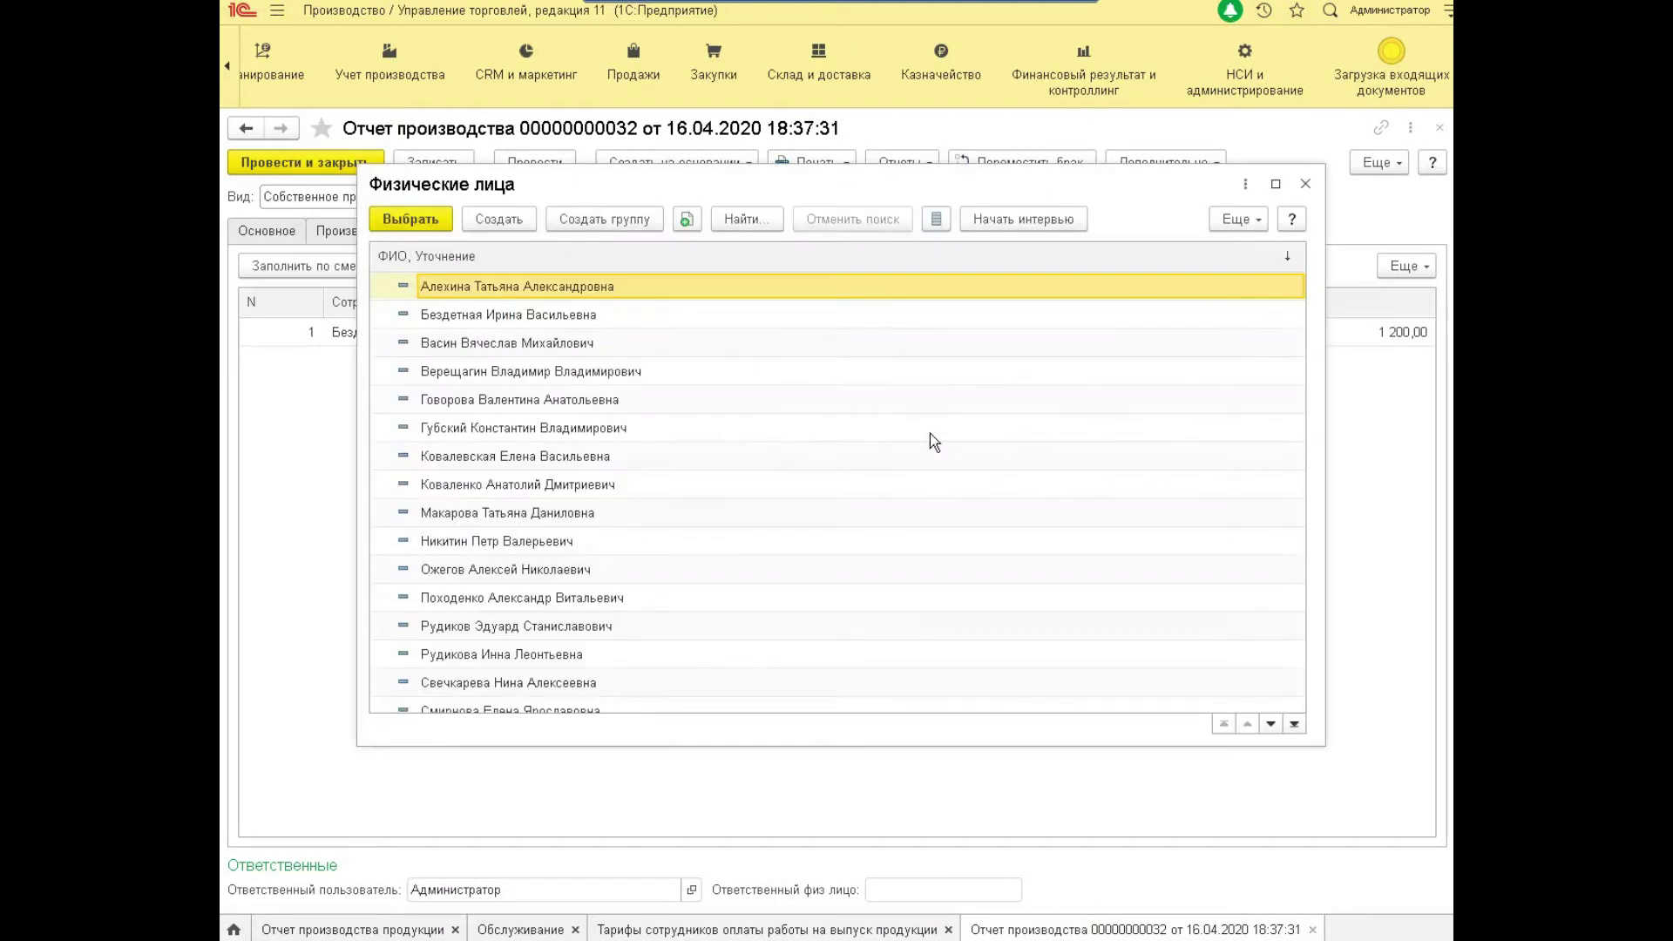
pyautogui.doubleClick(506, 457)
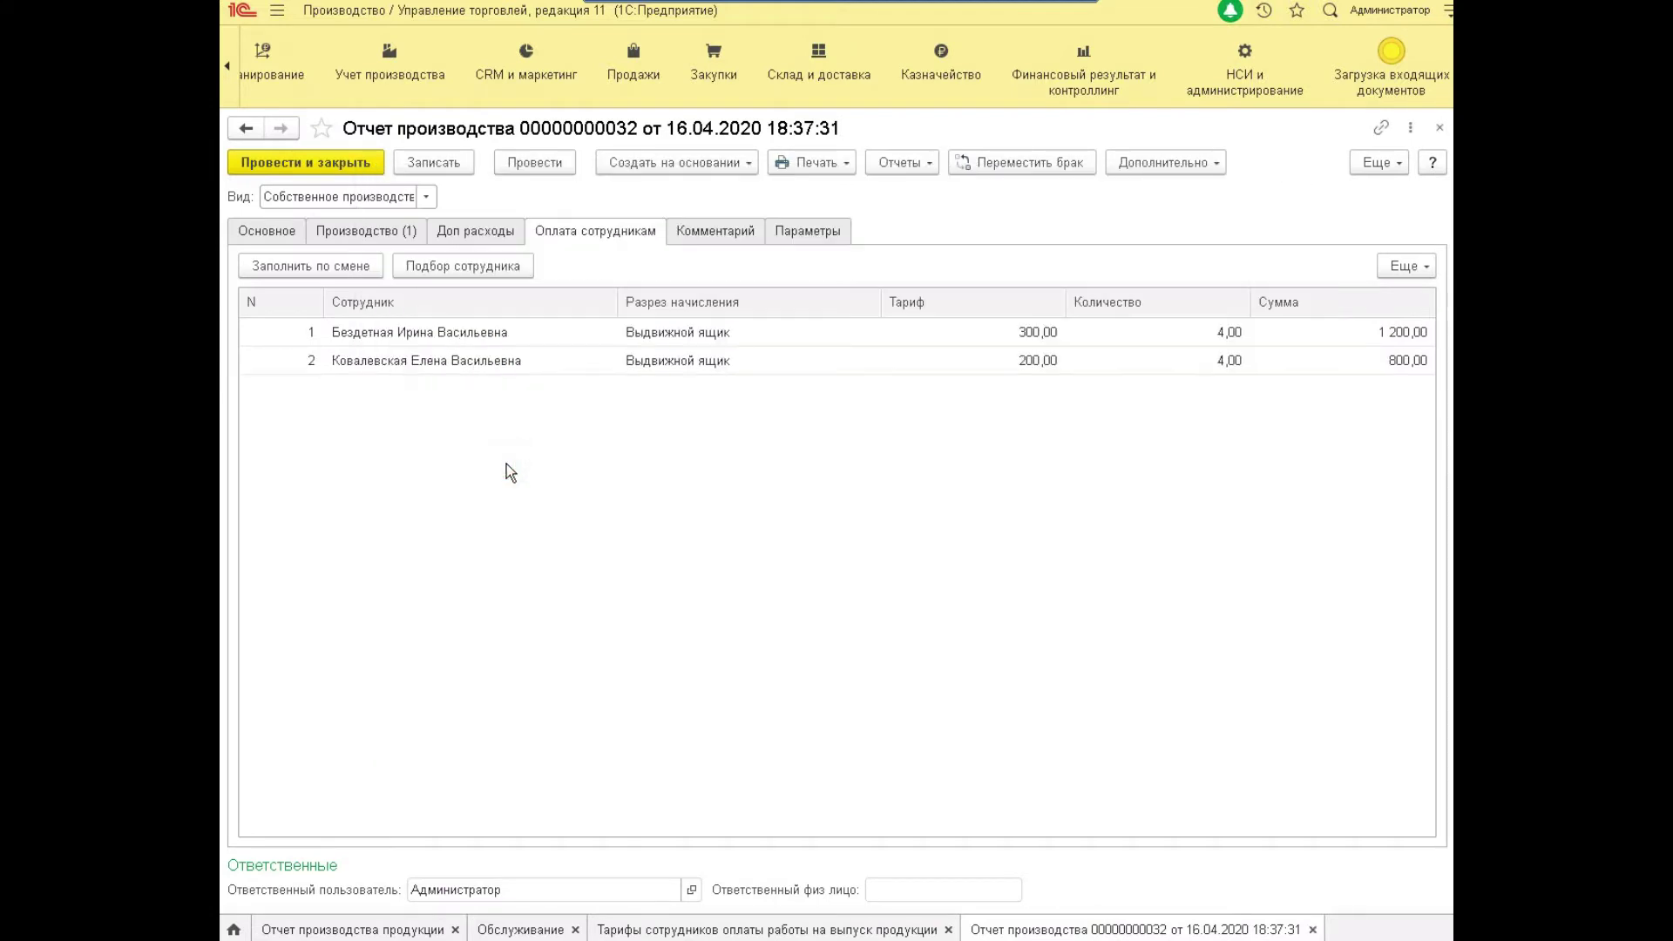
# Inspect the rate and quantity cells of both employee payment rows.
pyautogui.click(1028, 366)
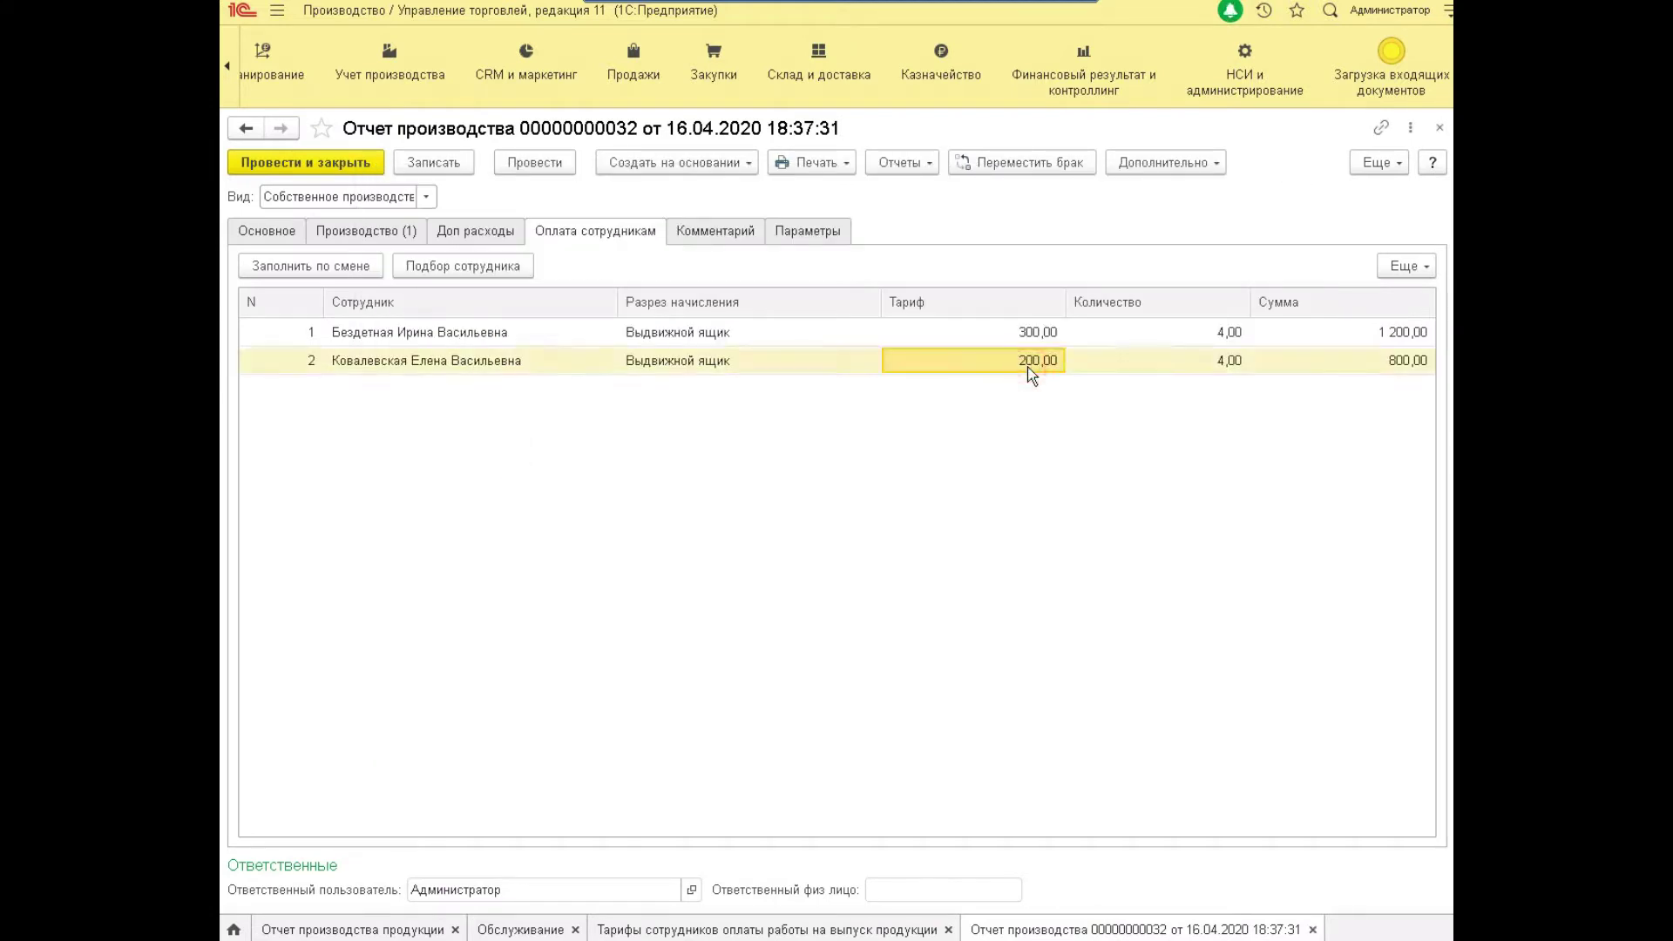
pyautogui.click(1097, 365)
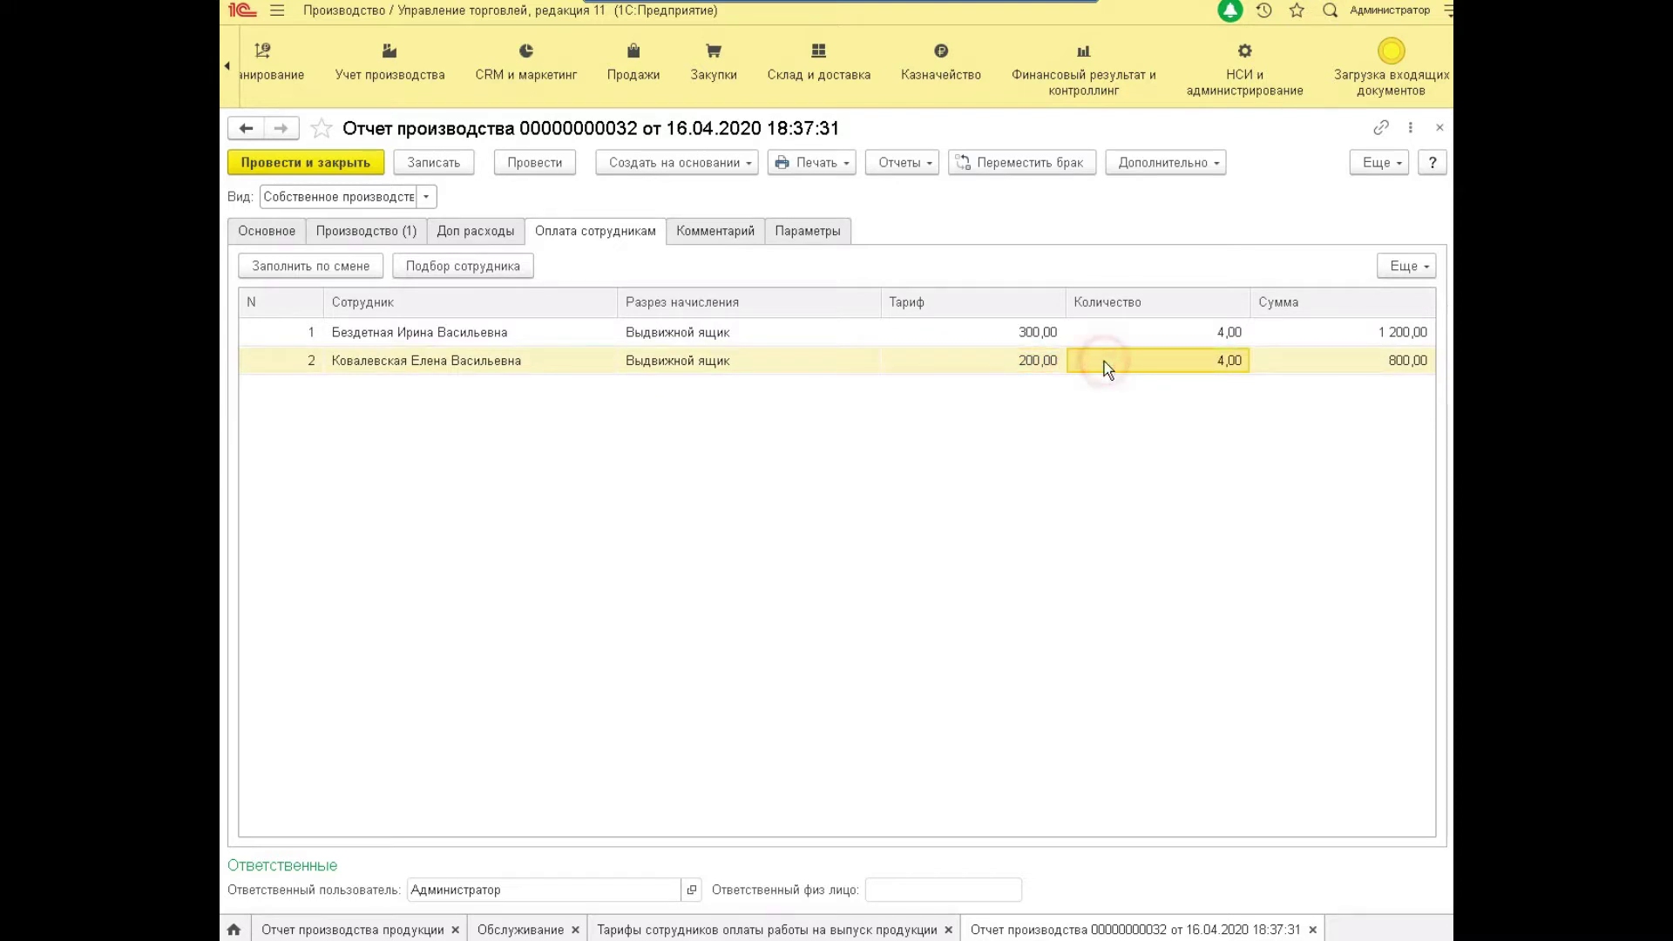
pyautogui.click(1116, 334)
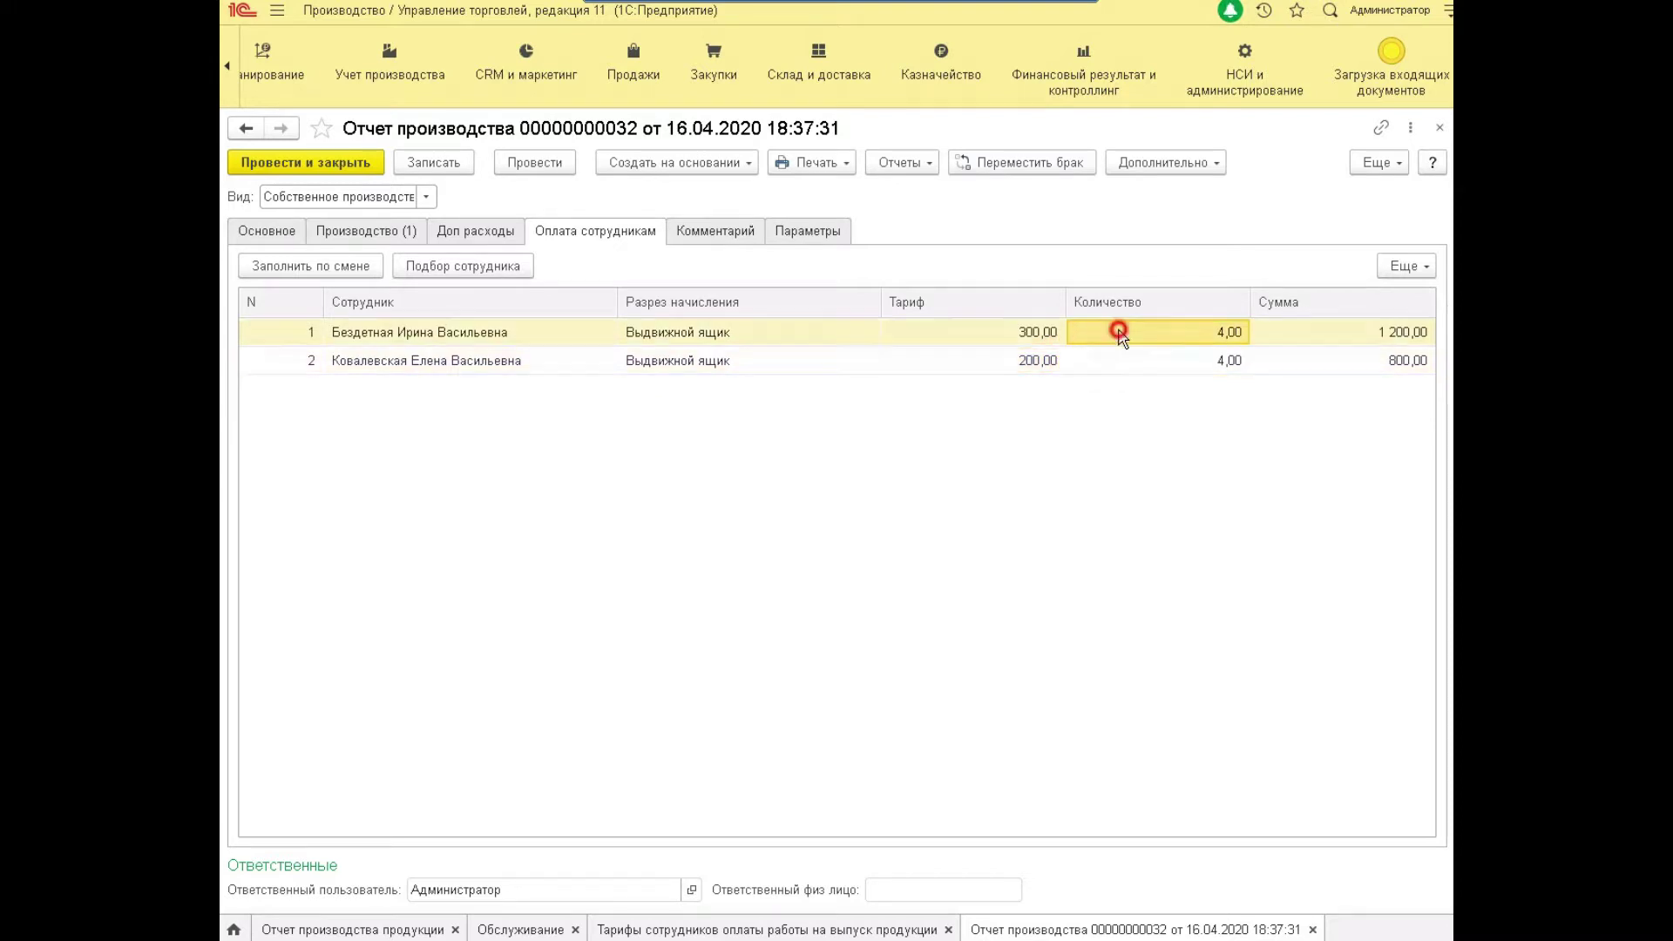
pyautogui.click(1117, 366)
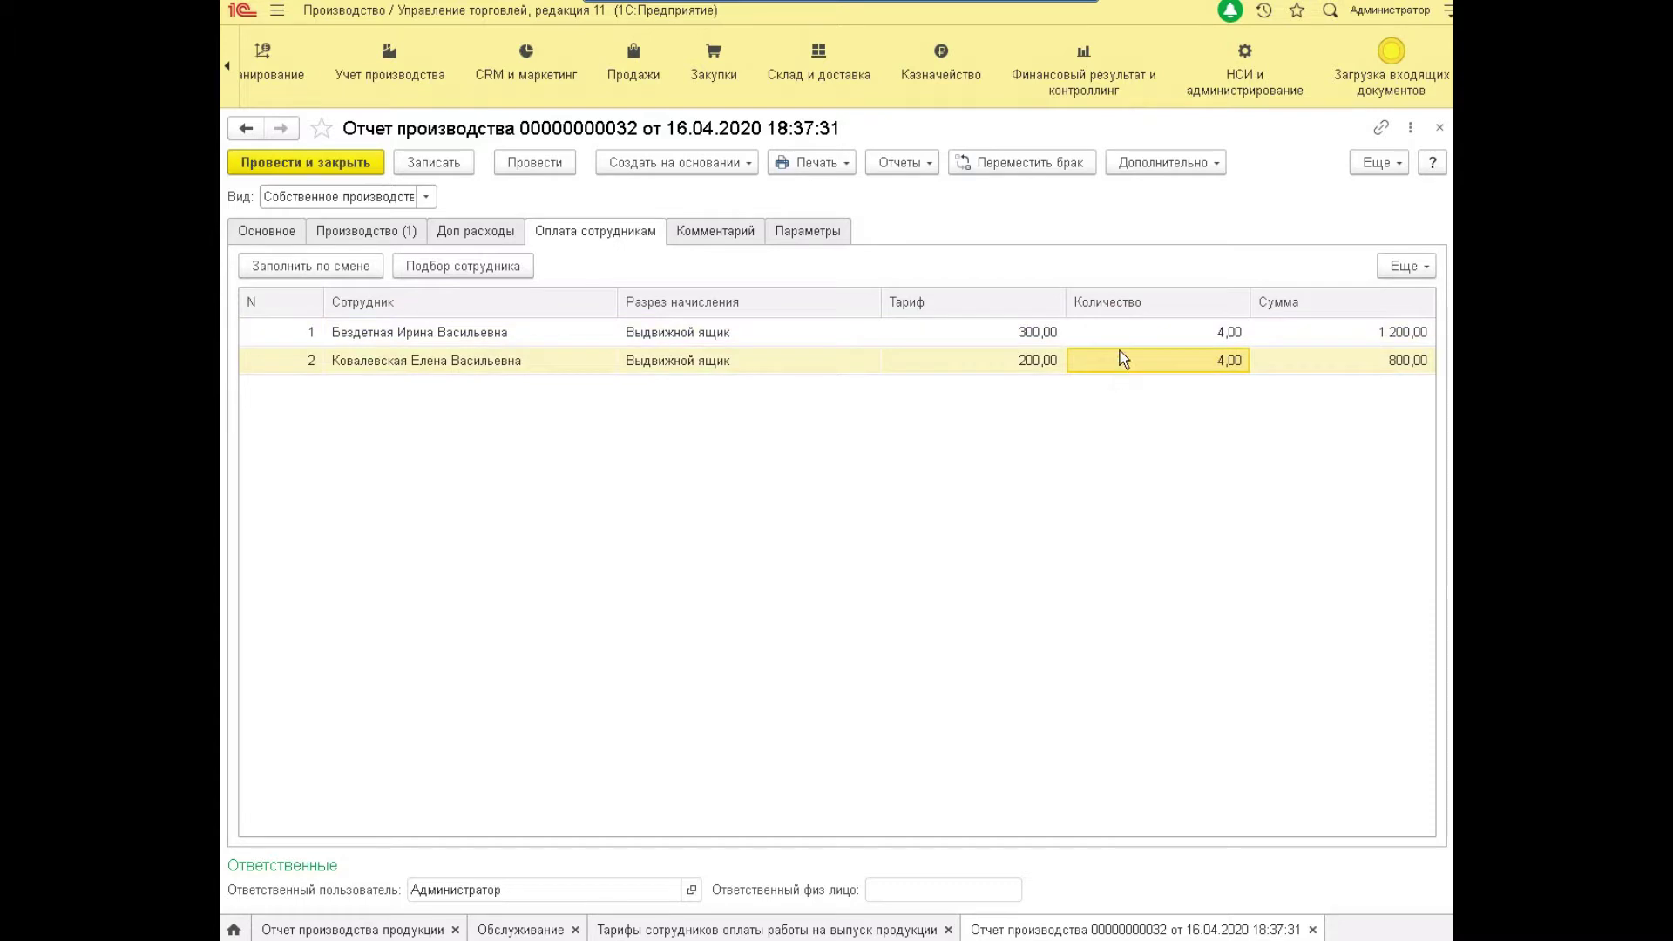
pyautogui.click(1130, 322)
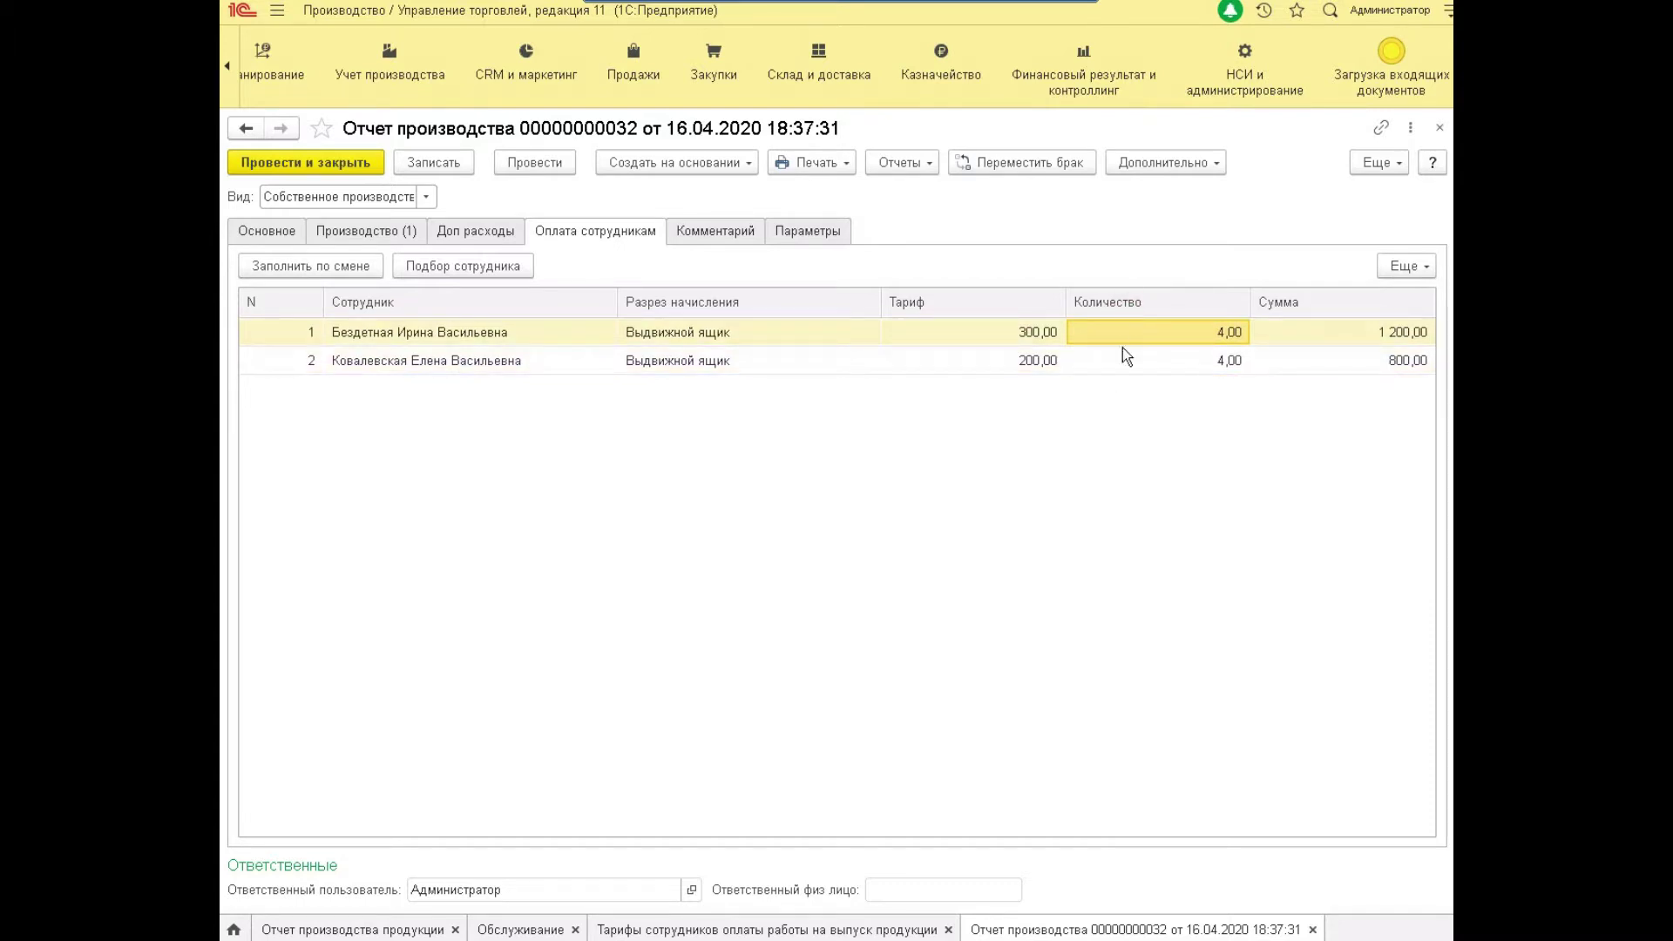
pyautogui.click(1124, 358)
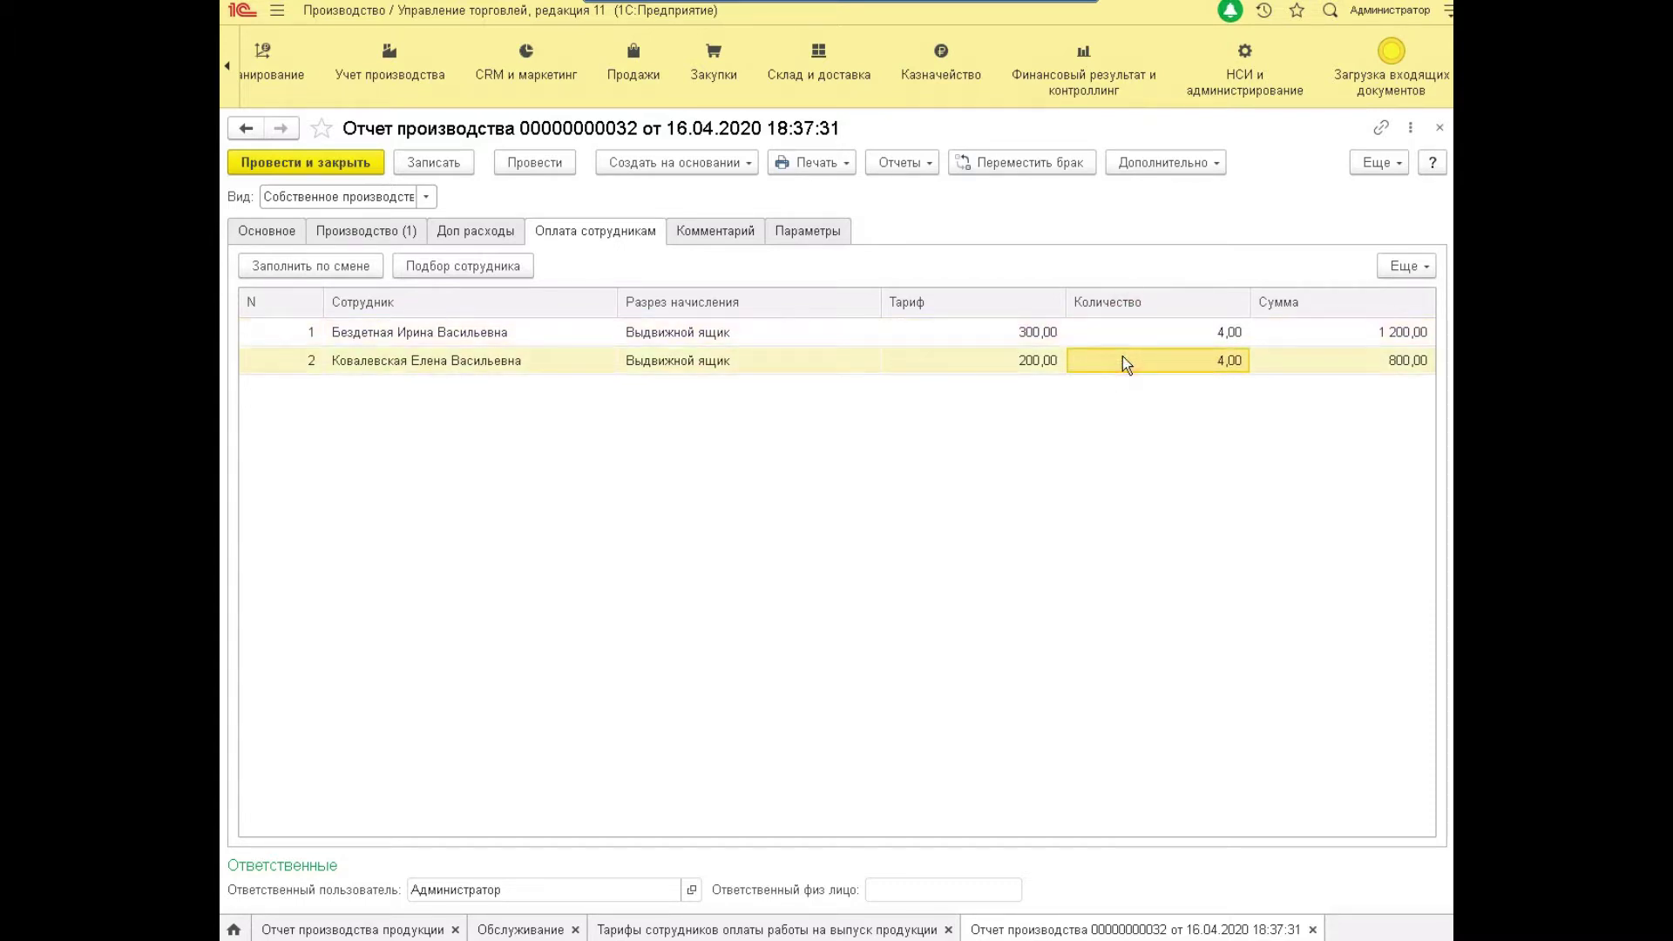
# Set quantities to 3 (900,00) and 1 (200,00), then post and close the report.
pyautogui.doubleClick(1139, 338)
pyautogui.write('2')
pyautogui.press('Return')
pyautogui.doubleClick(1138, 338)
pyautogui.write('3')
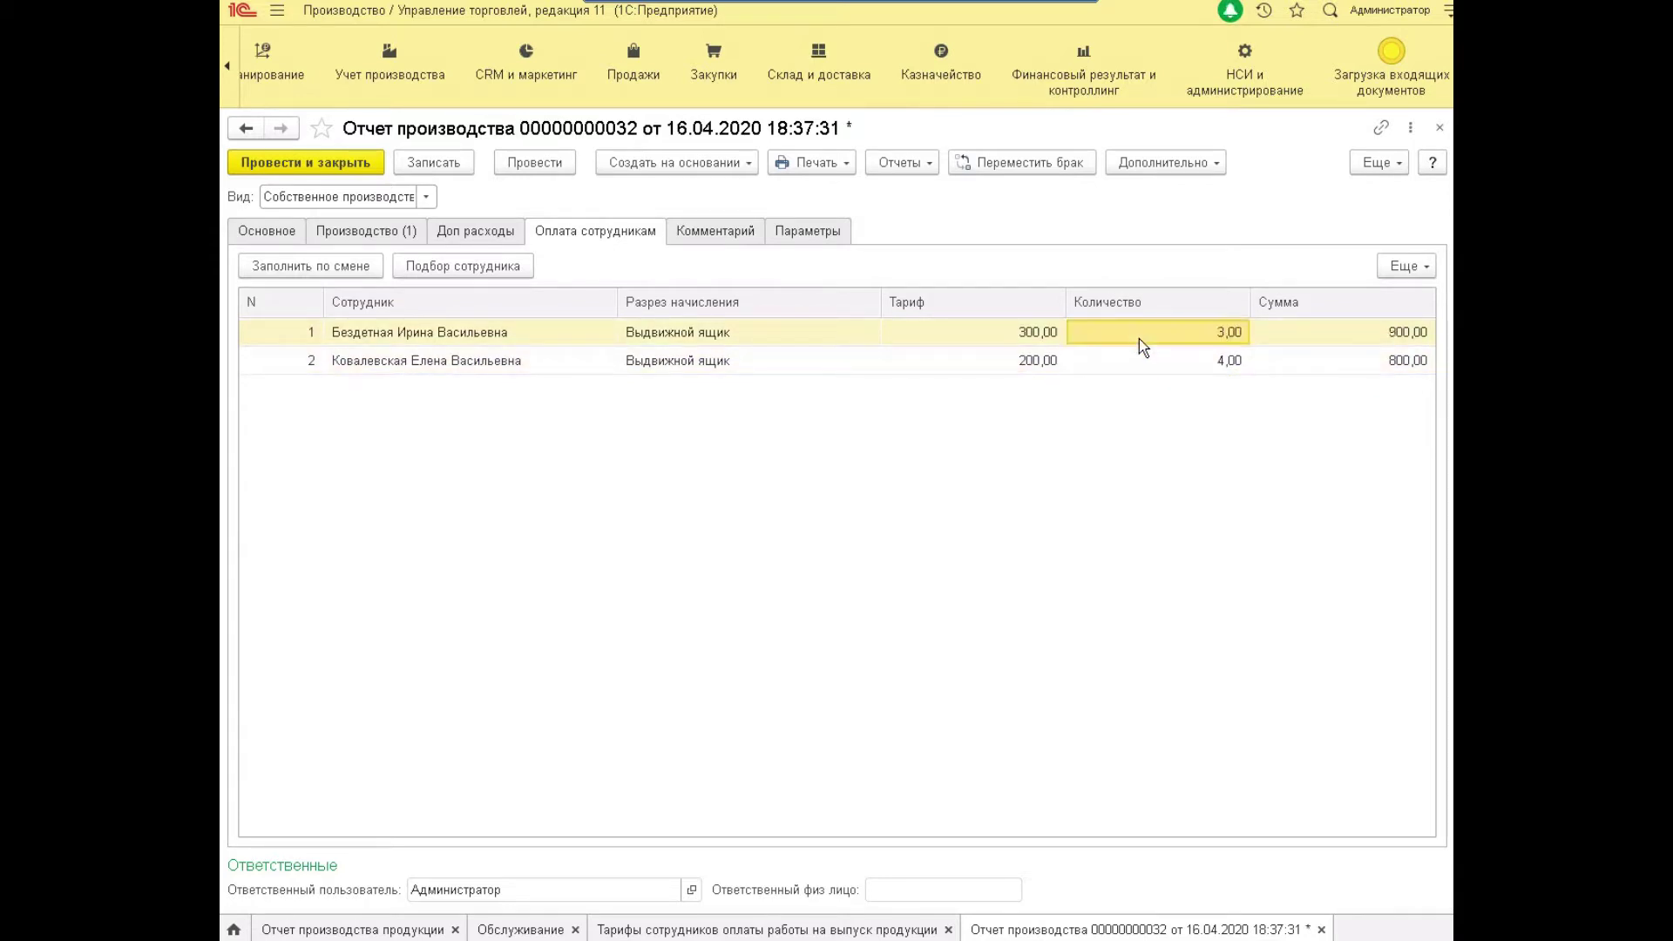
pyautogui.press('Return')
pyautogui.write('1')
pyautogui.press('Return')
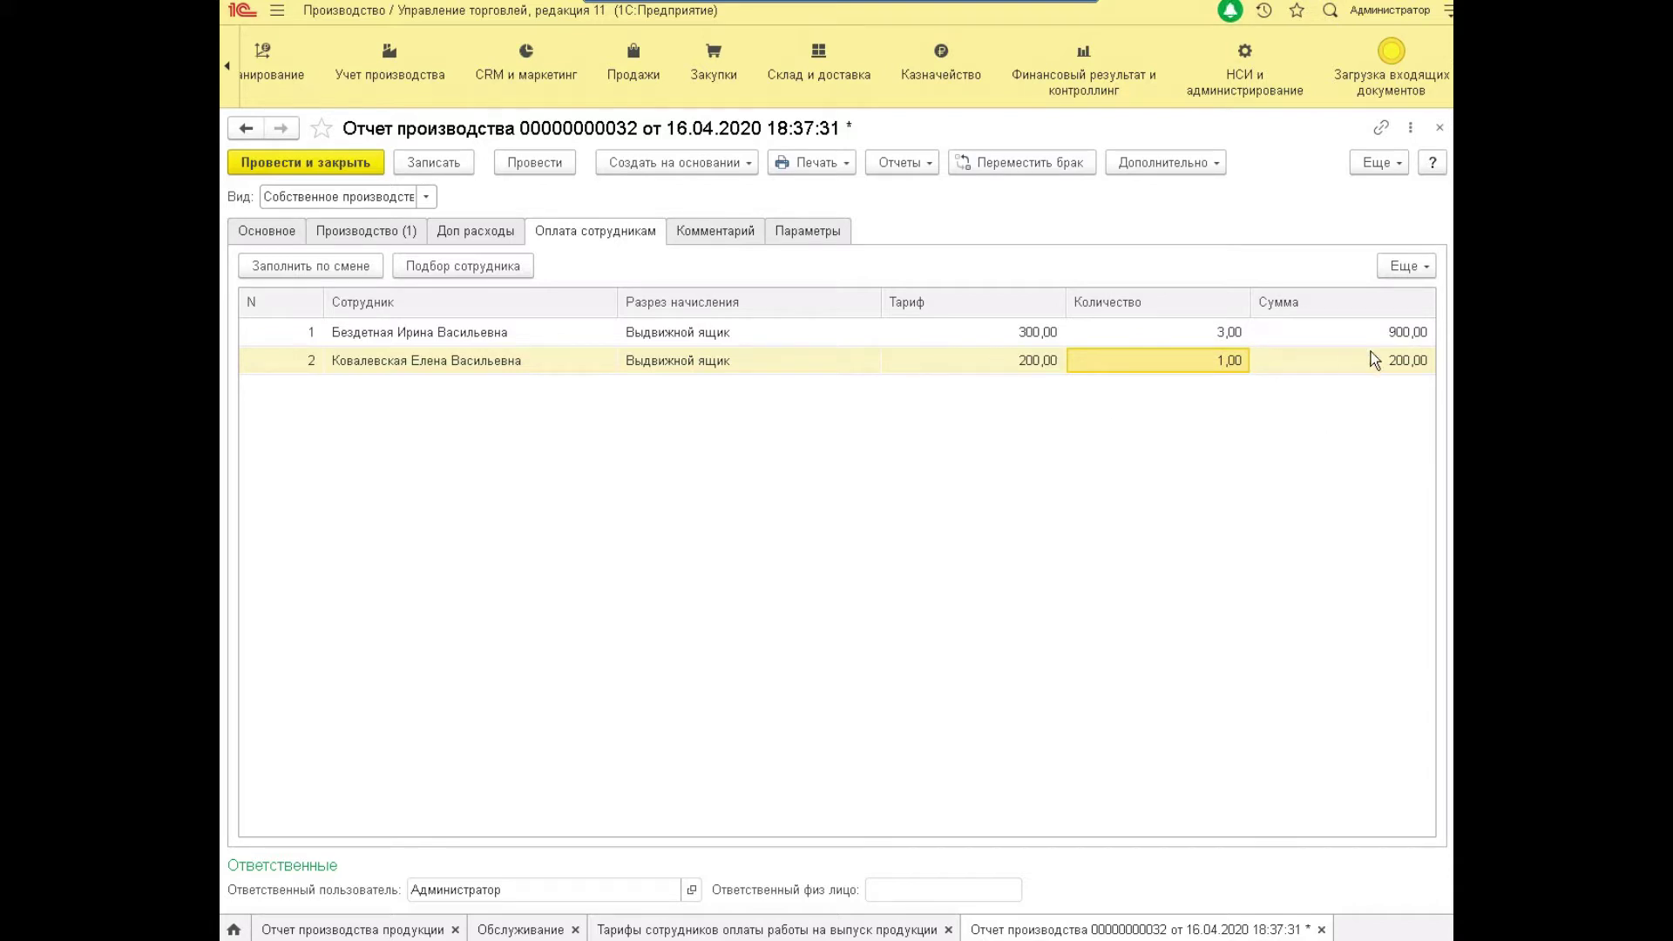
pyautogui.click(288, 163)
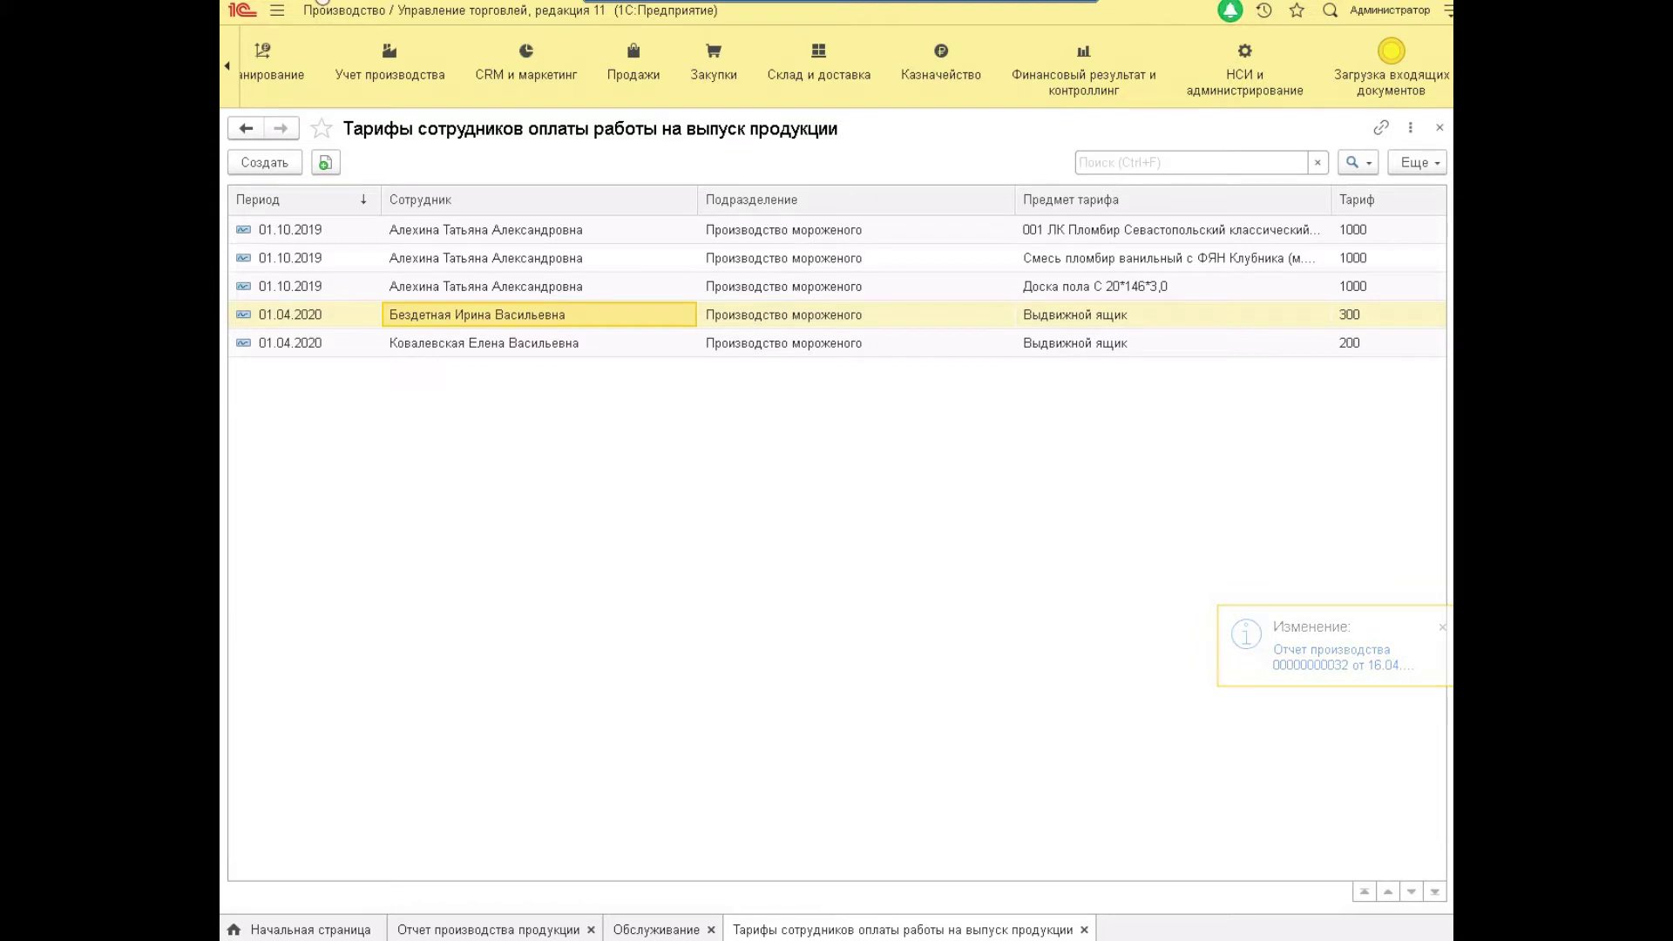
# Open the Зарплата производства report from the Учет производства section.
pyautogui.click(372, 72)
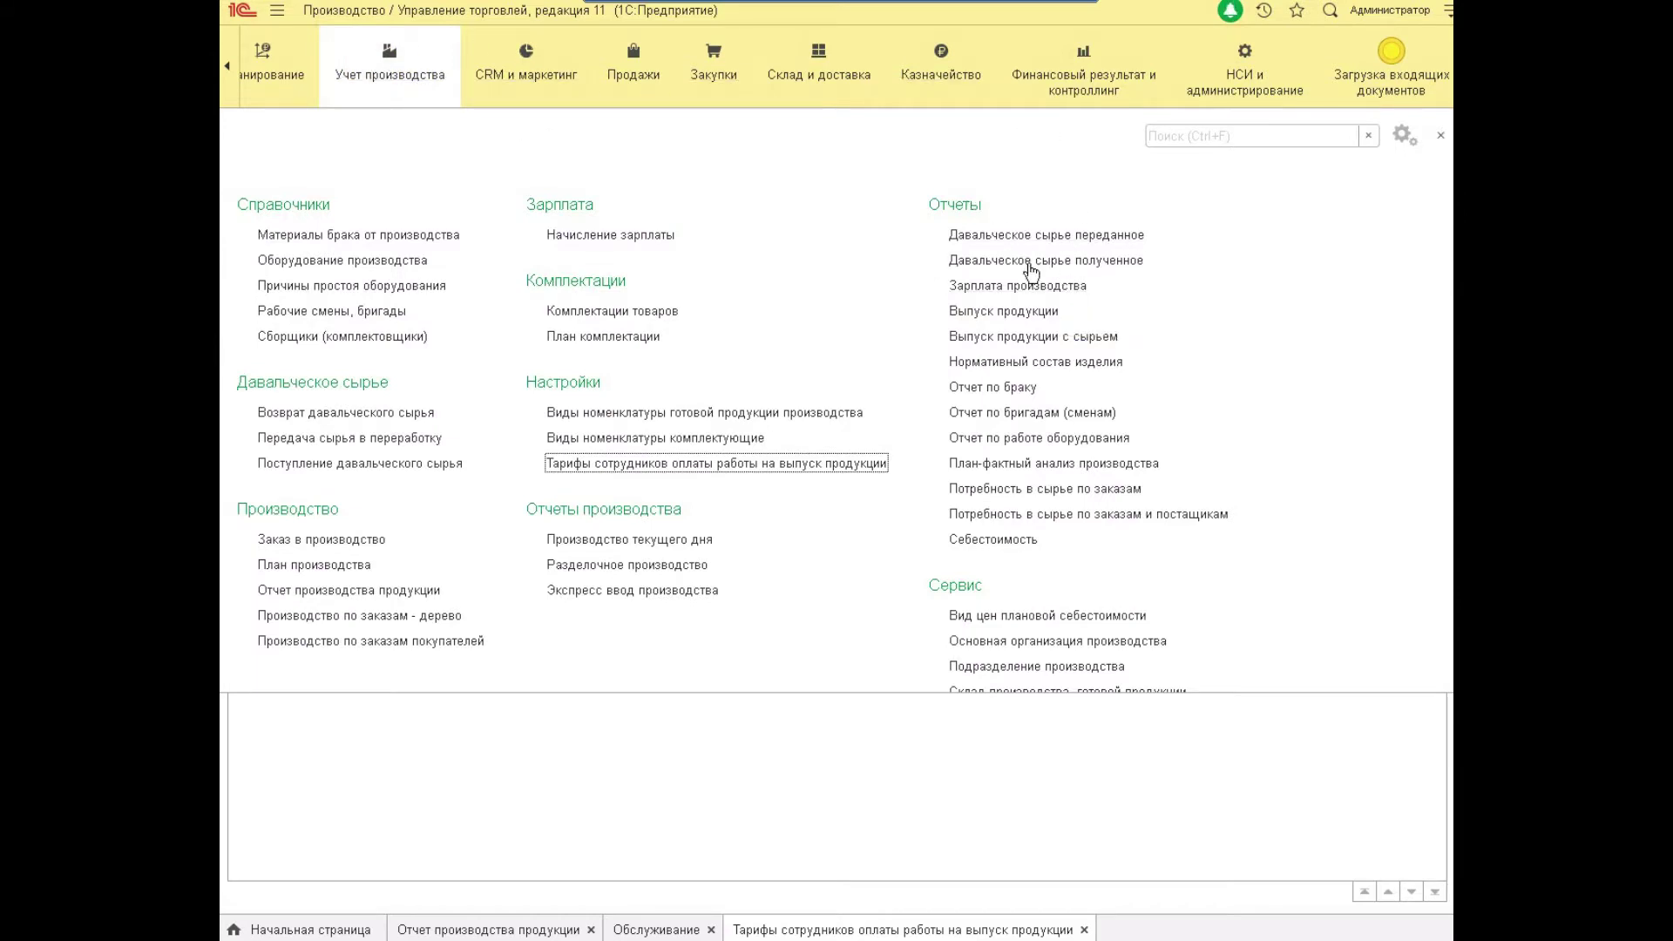
pyautogui.click(1045, 286)
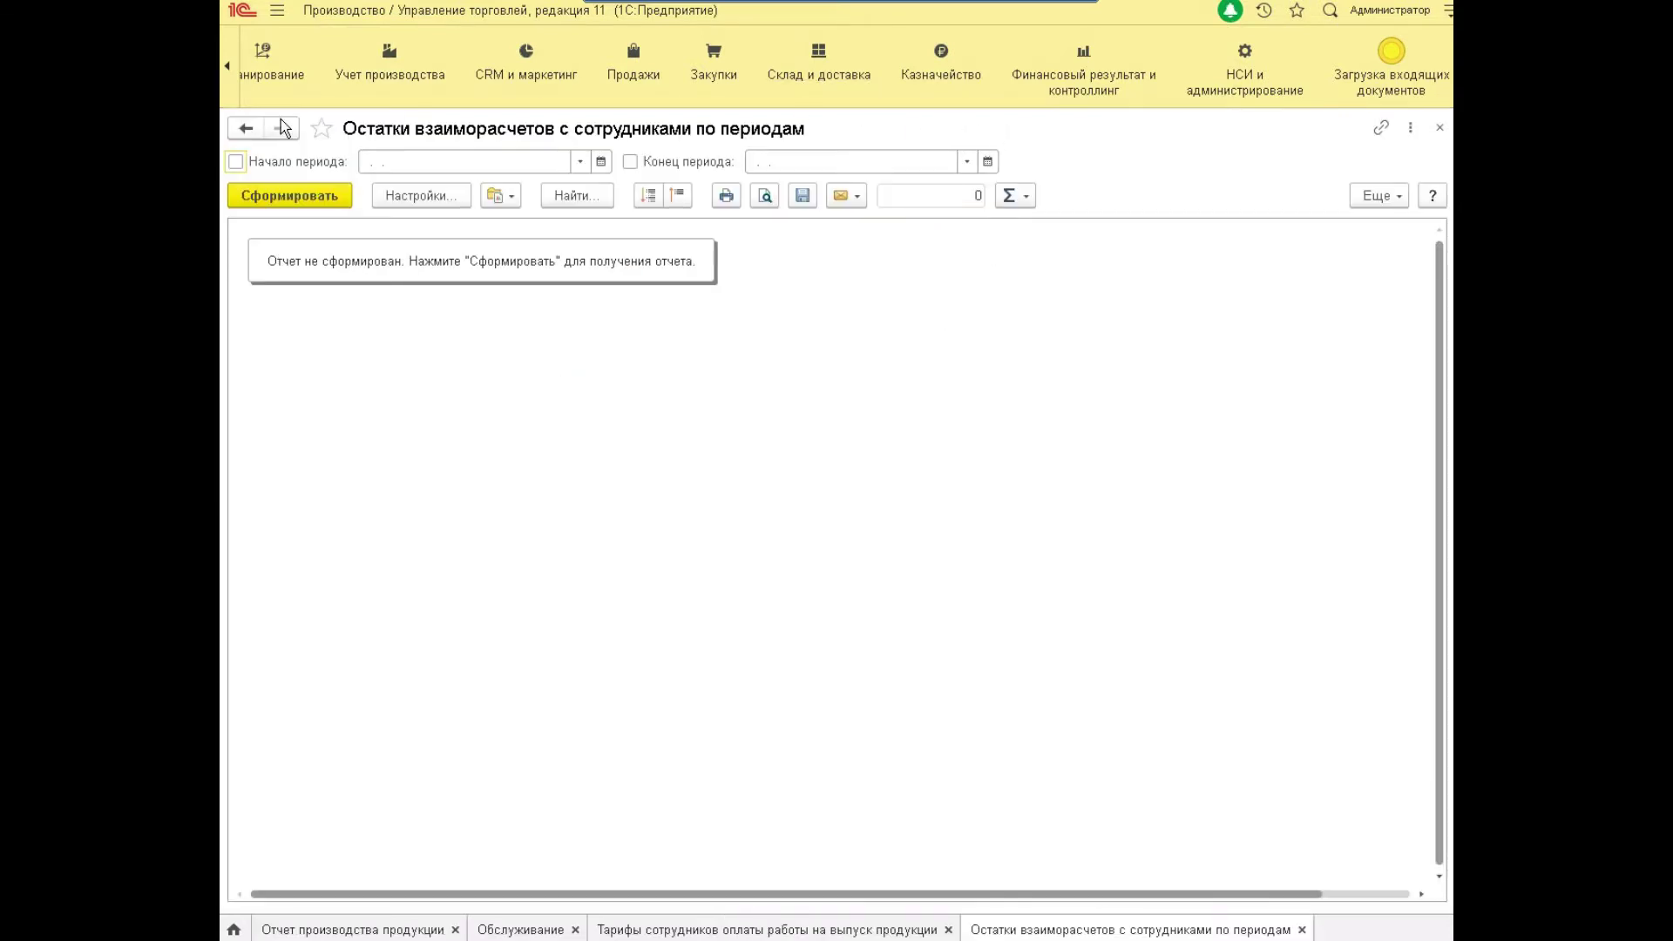
# Generate the settlement balances report for the period 01.04.2020–30.04.2020.
pyautogui.click(536, 157)
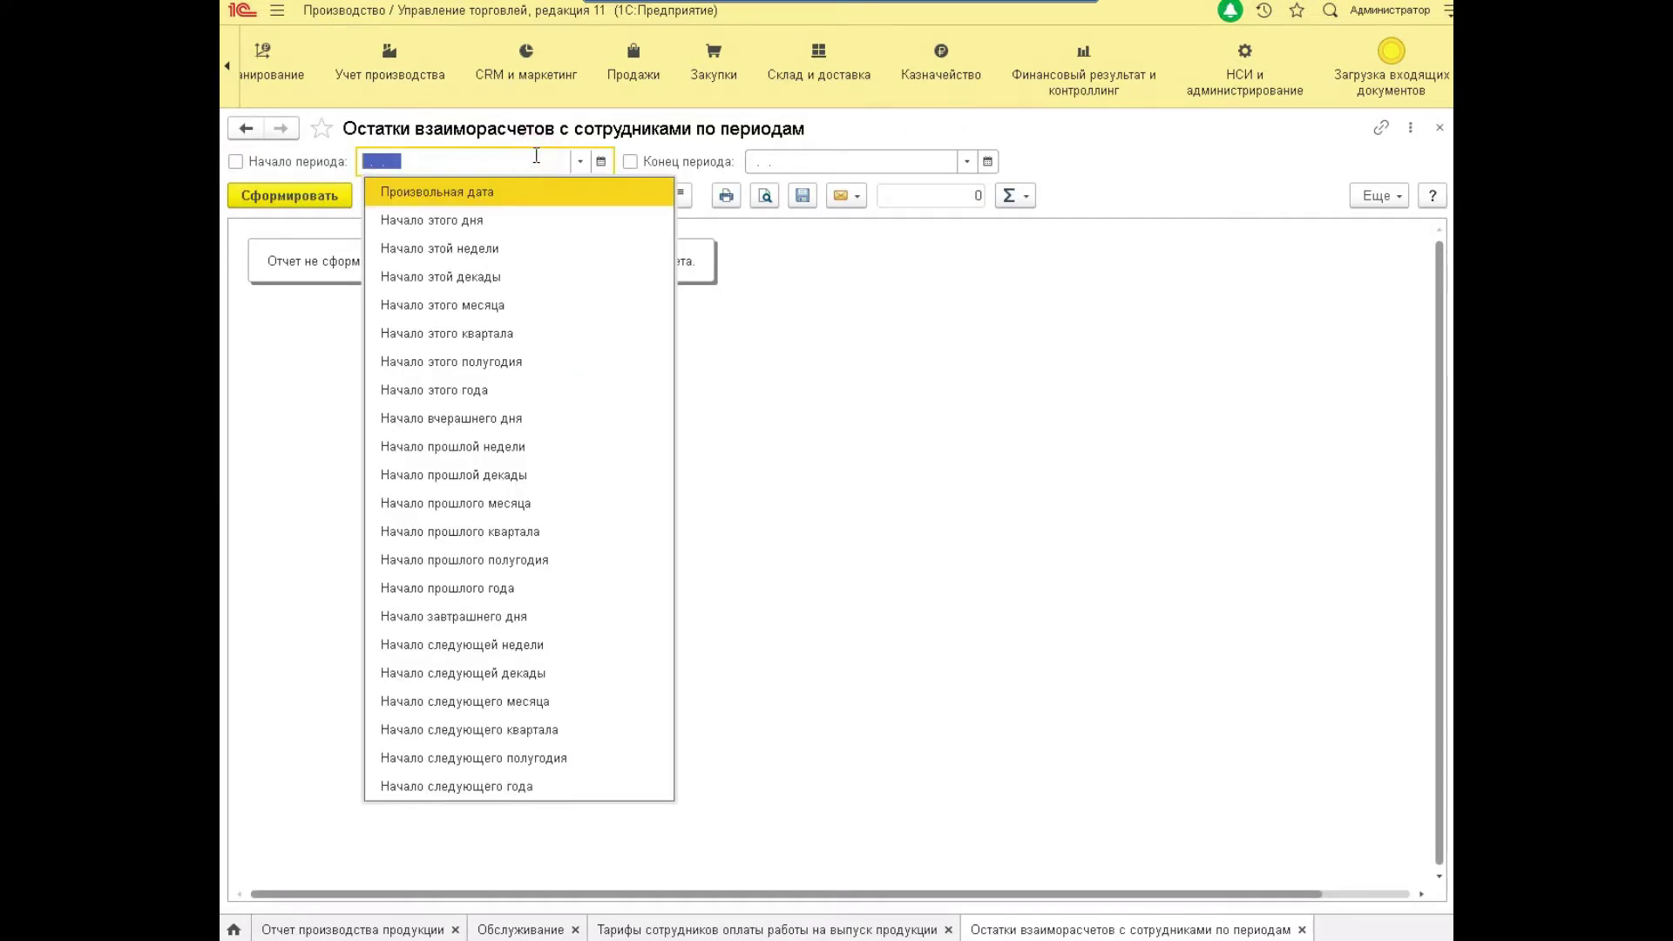
pyautogui.write('01.04.12')
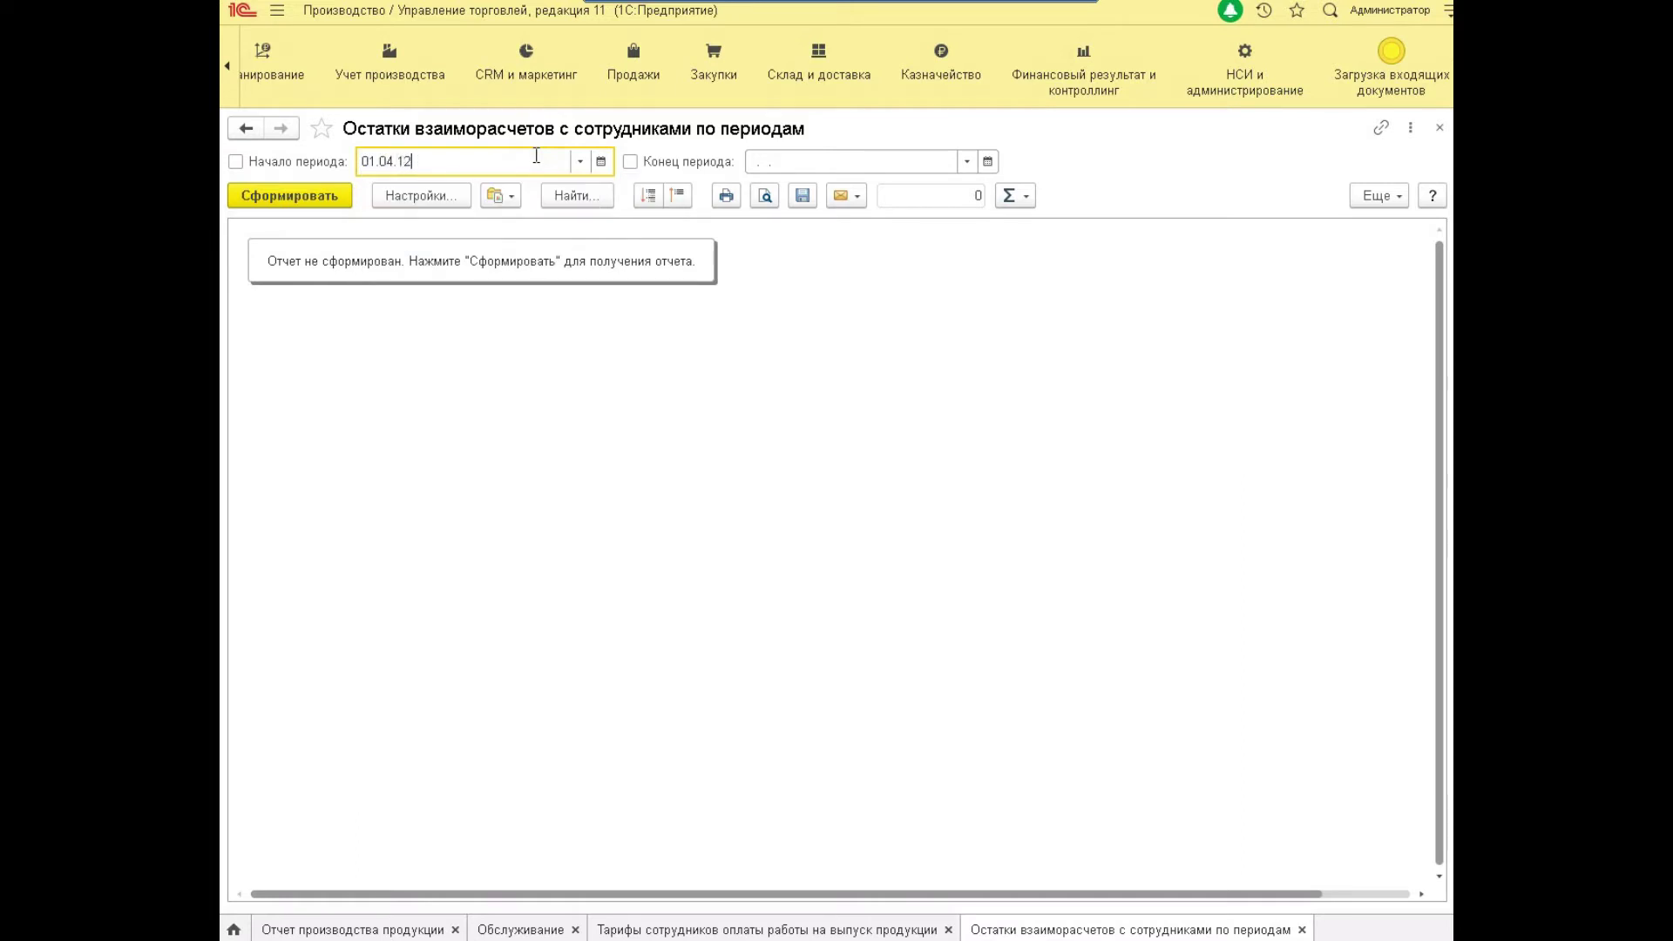
pyautogui.press('Tab')
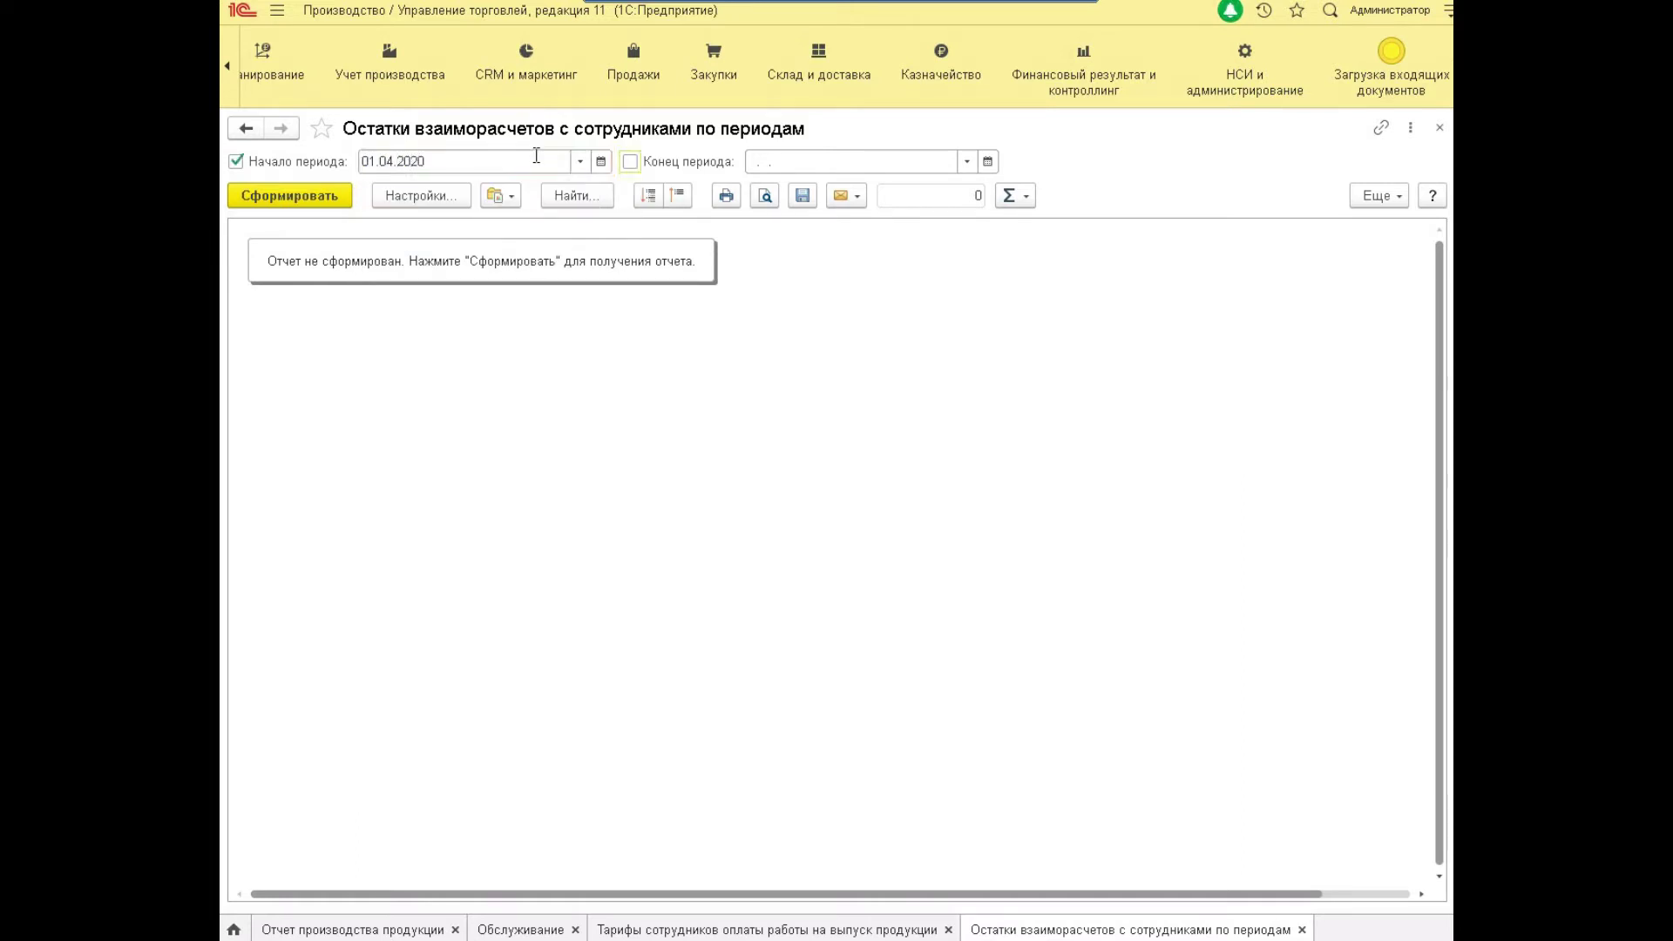
pyautogui.click(917, 166)
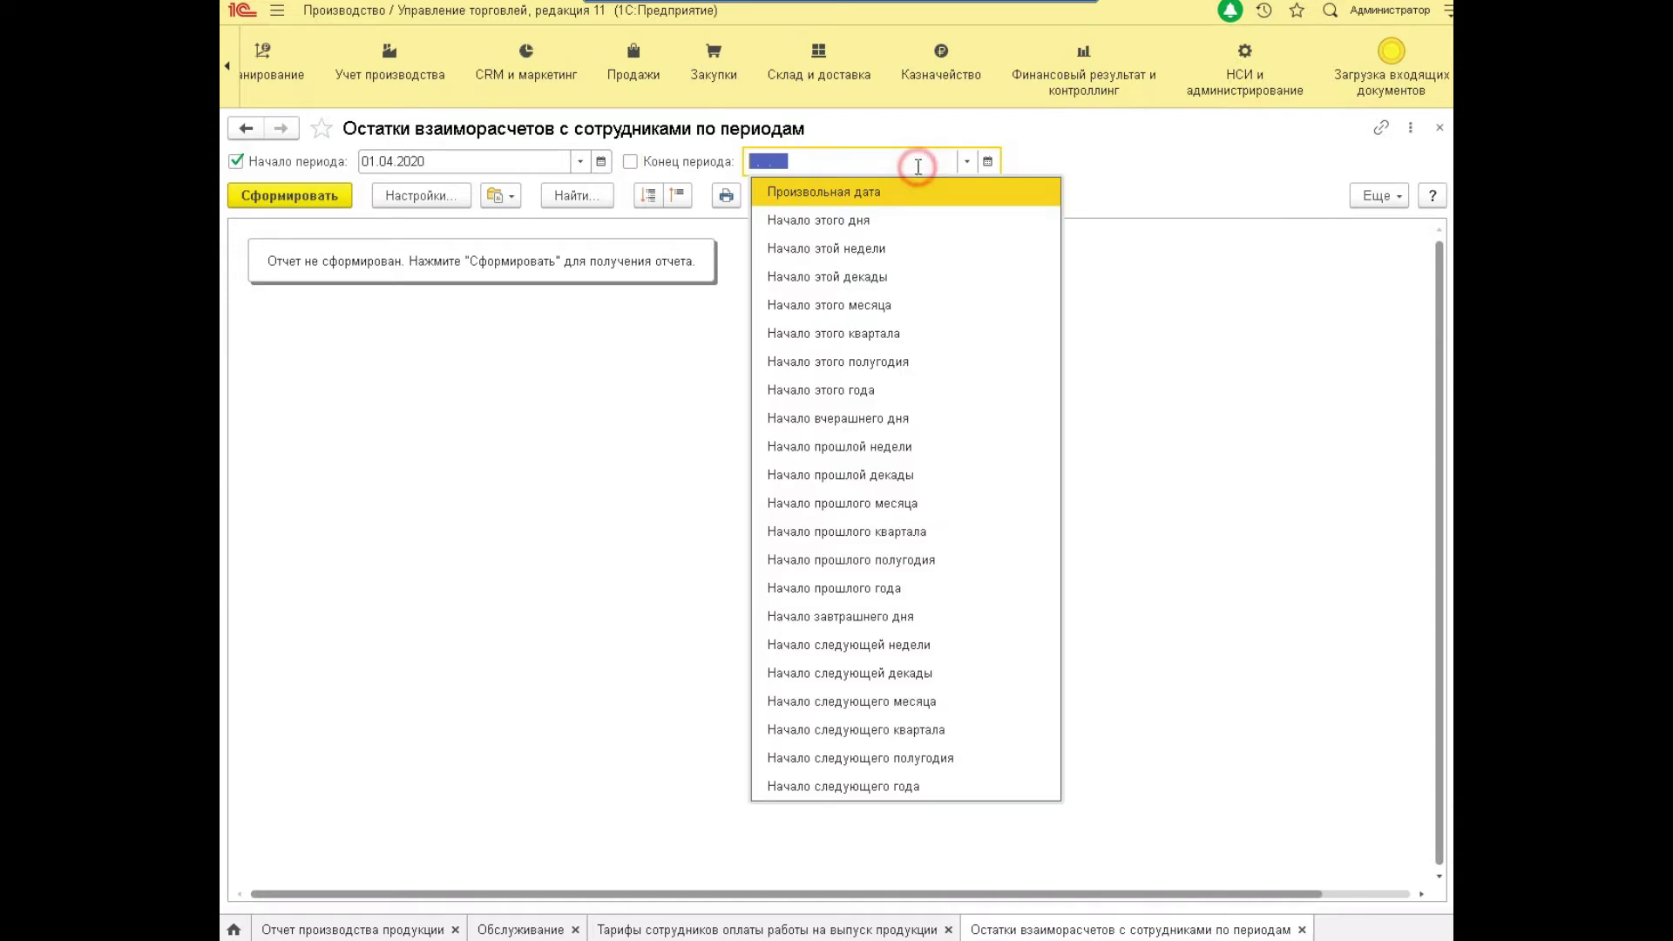
pyautogui.write('30.04.20')
pyautogui.press('Tab')
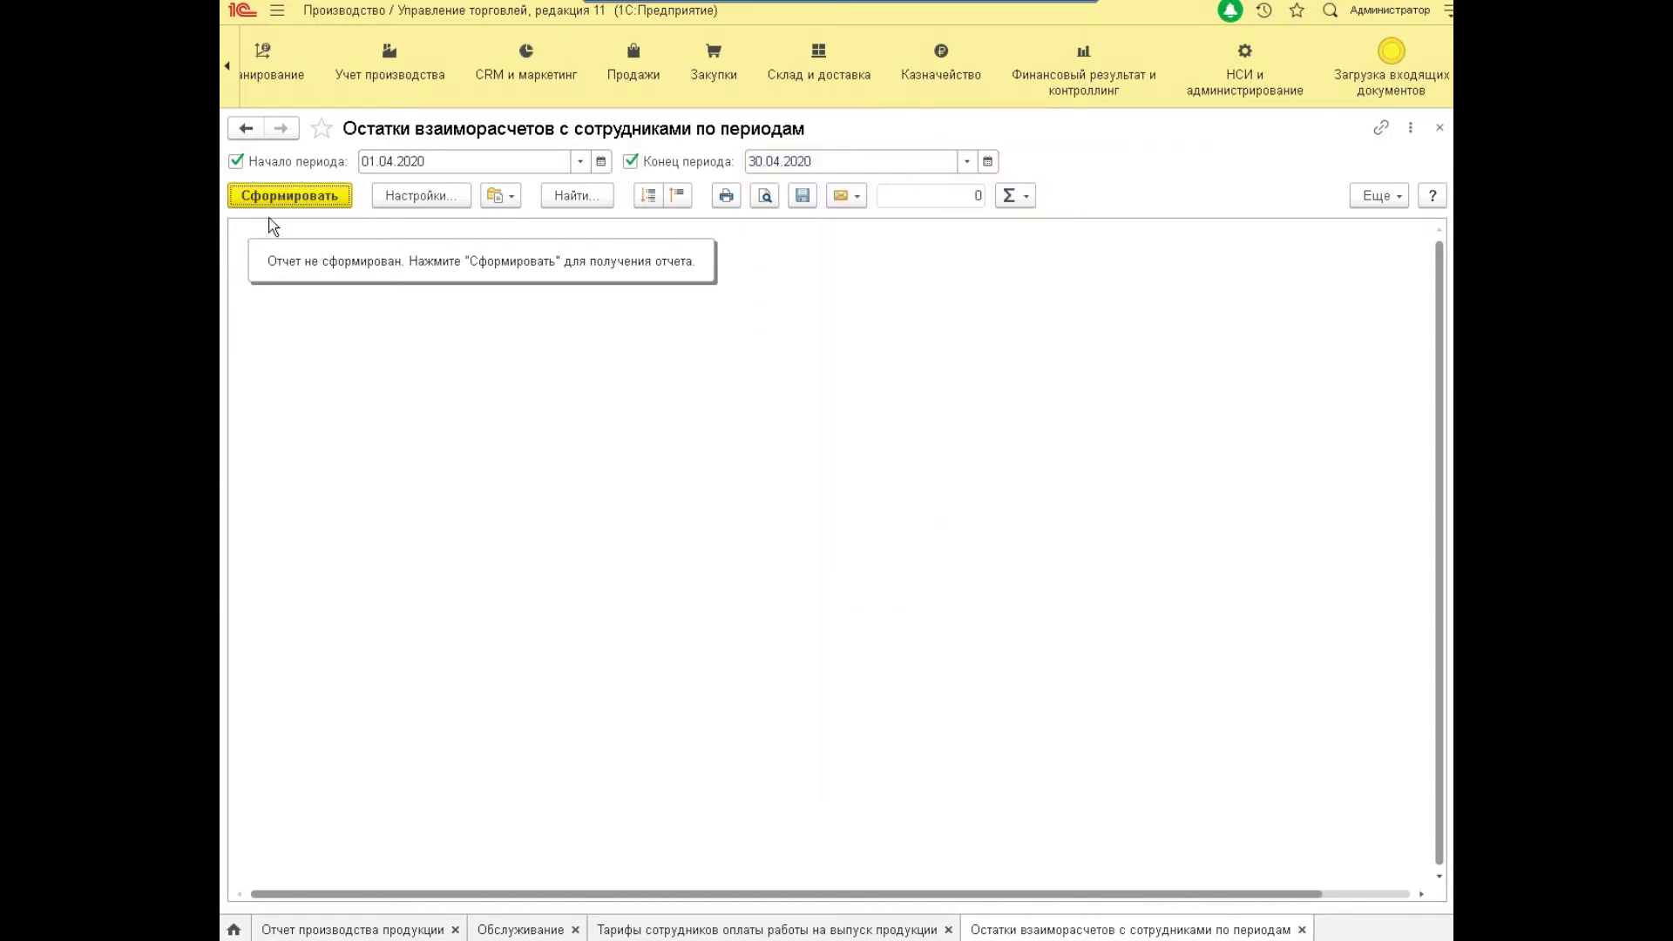
pyautogui.click(328, 200)
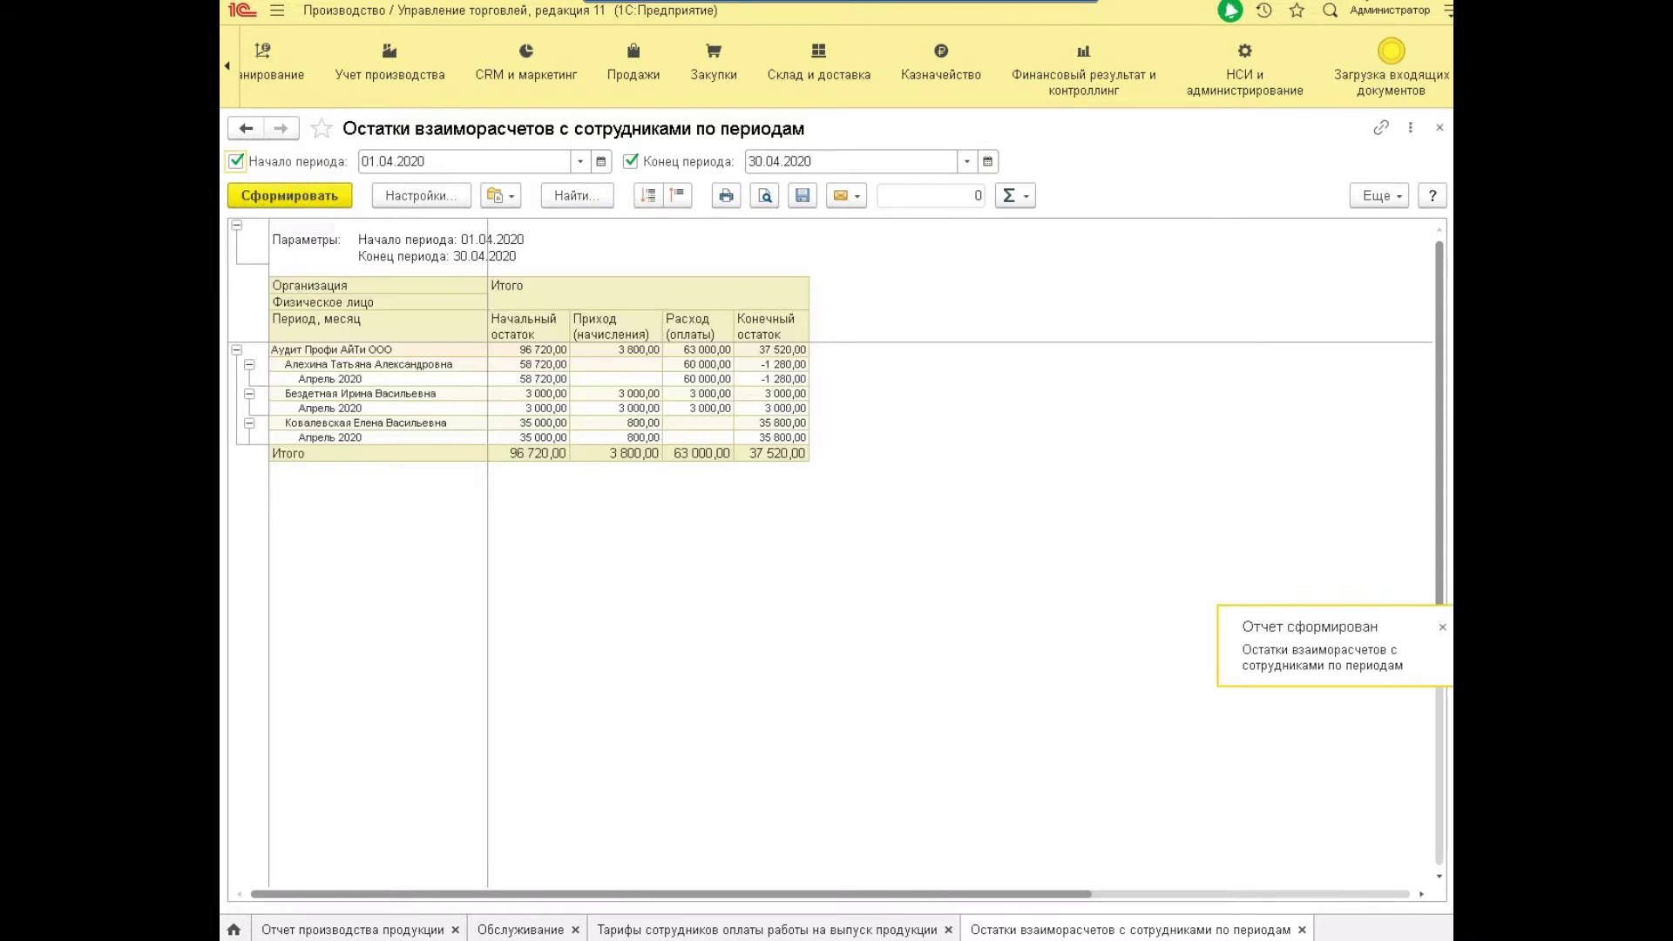
# Check an employee's opening balance and the Апрель 2020 accrual of 3 000,00.
pyautogui.click(405, 364)
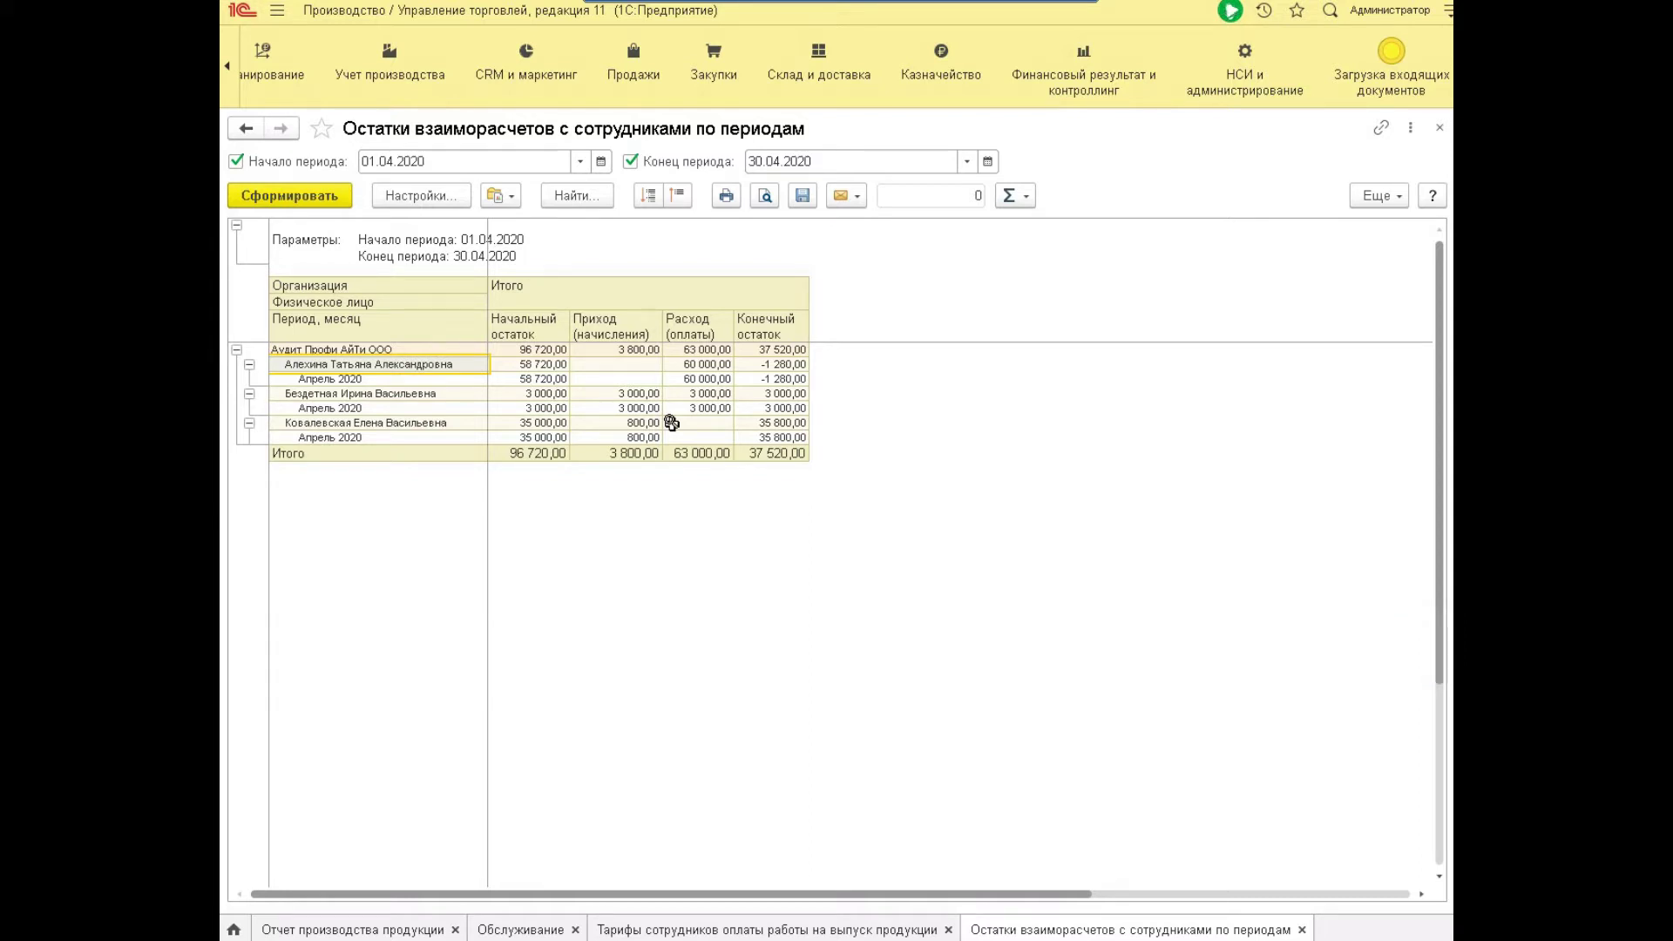
pyautogui.press('Up')
pyautogui.press('Down')
pyautogui.press('Down')
pyautogui.press('Down')
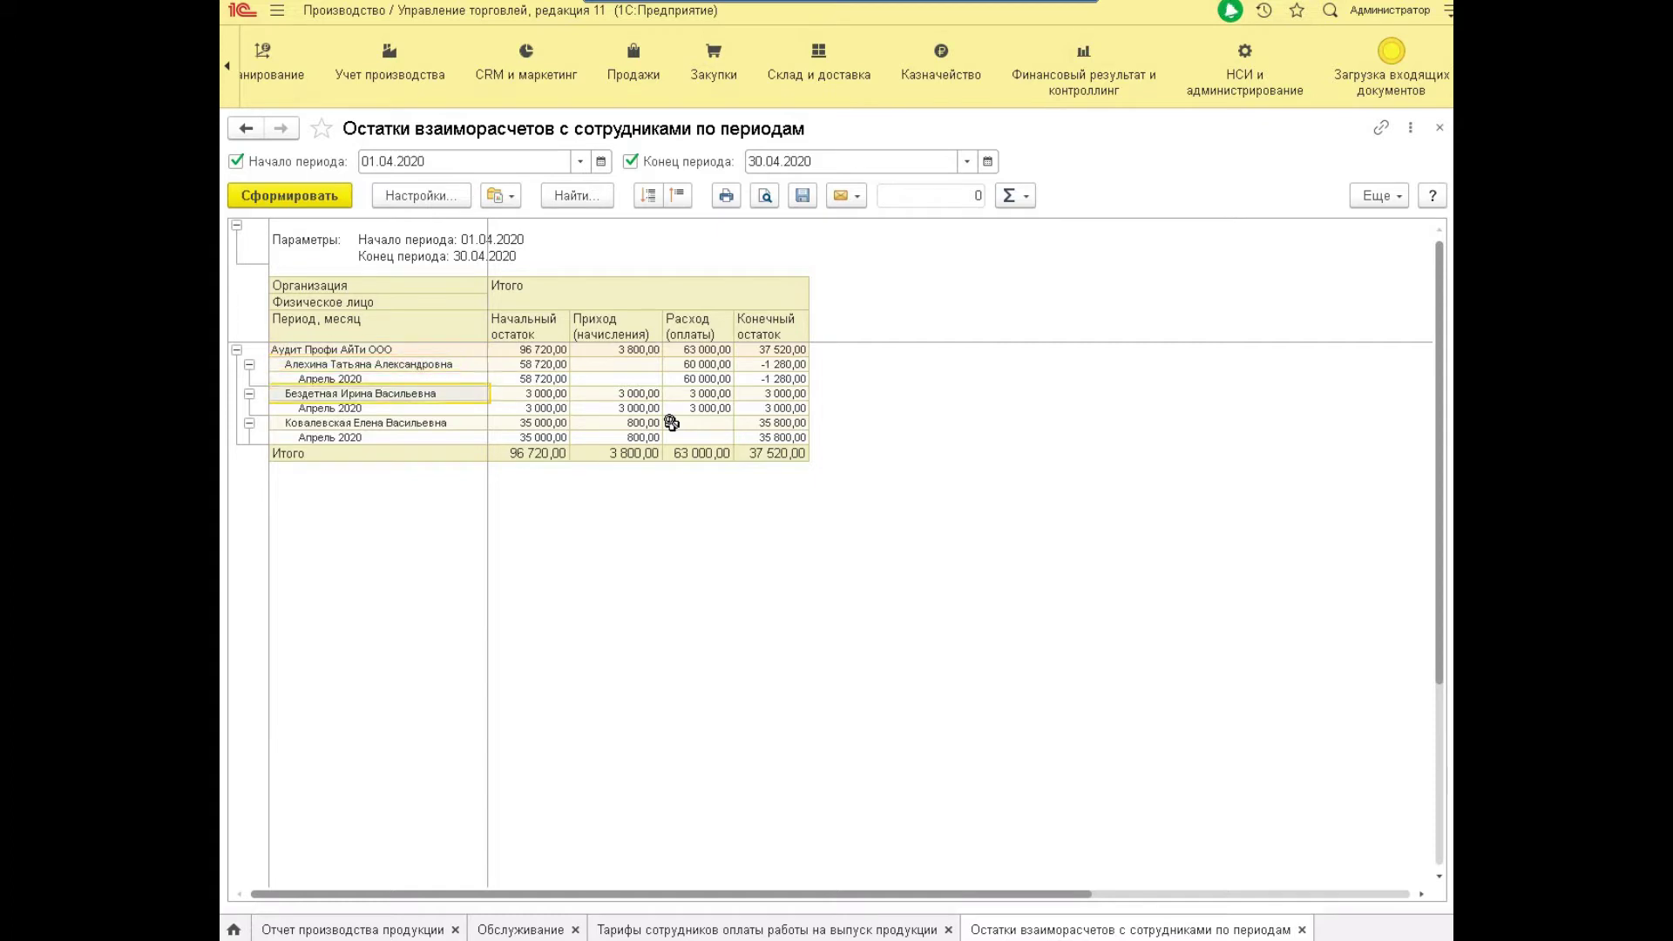
pyautogui.press('Right')
pyautogui.press('Left')
pyautogui.press('Right')
pyautogui.press('Down')
pyautogui.press('Right')
pyautogui.press('Left')
pyautogui.press('Left')
pyautogui.press('Right')
pyautogui.press('Right')
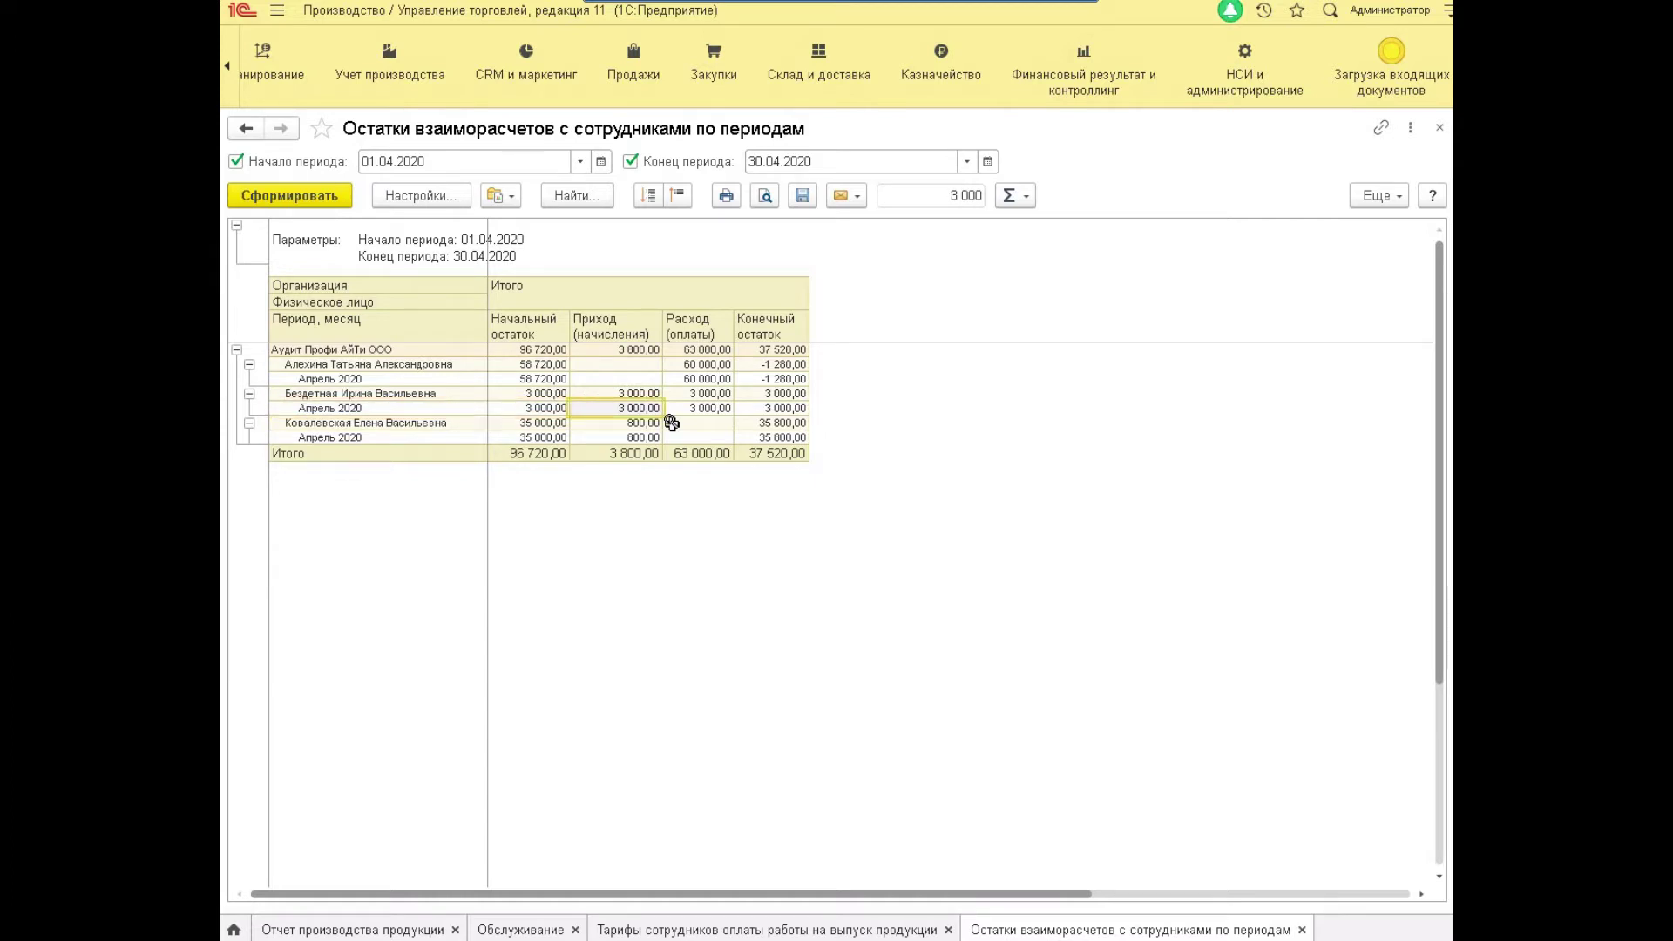
# Compare the 800,00 accrual and the 3 000,00 payment, moving to April closing balances.
pyautogui.press('Down')
pyautogui.press('Down')
pyautogui.press('Up')
pyautogui.press('Up')
pyautogui.press('Right')
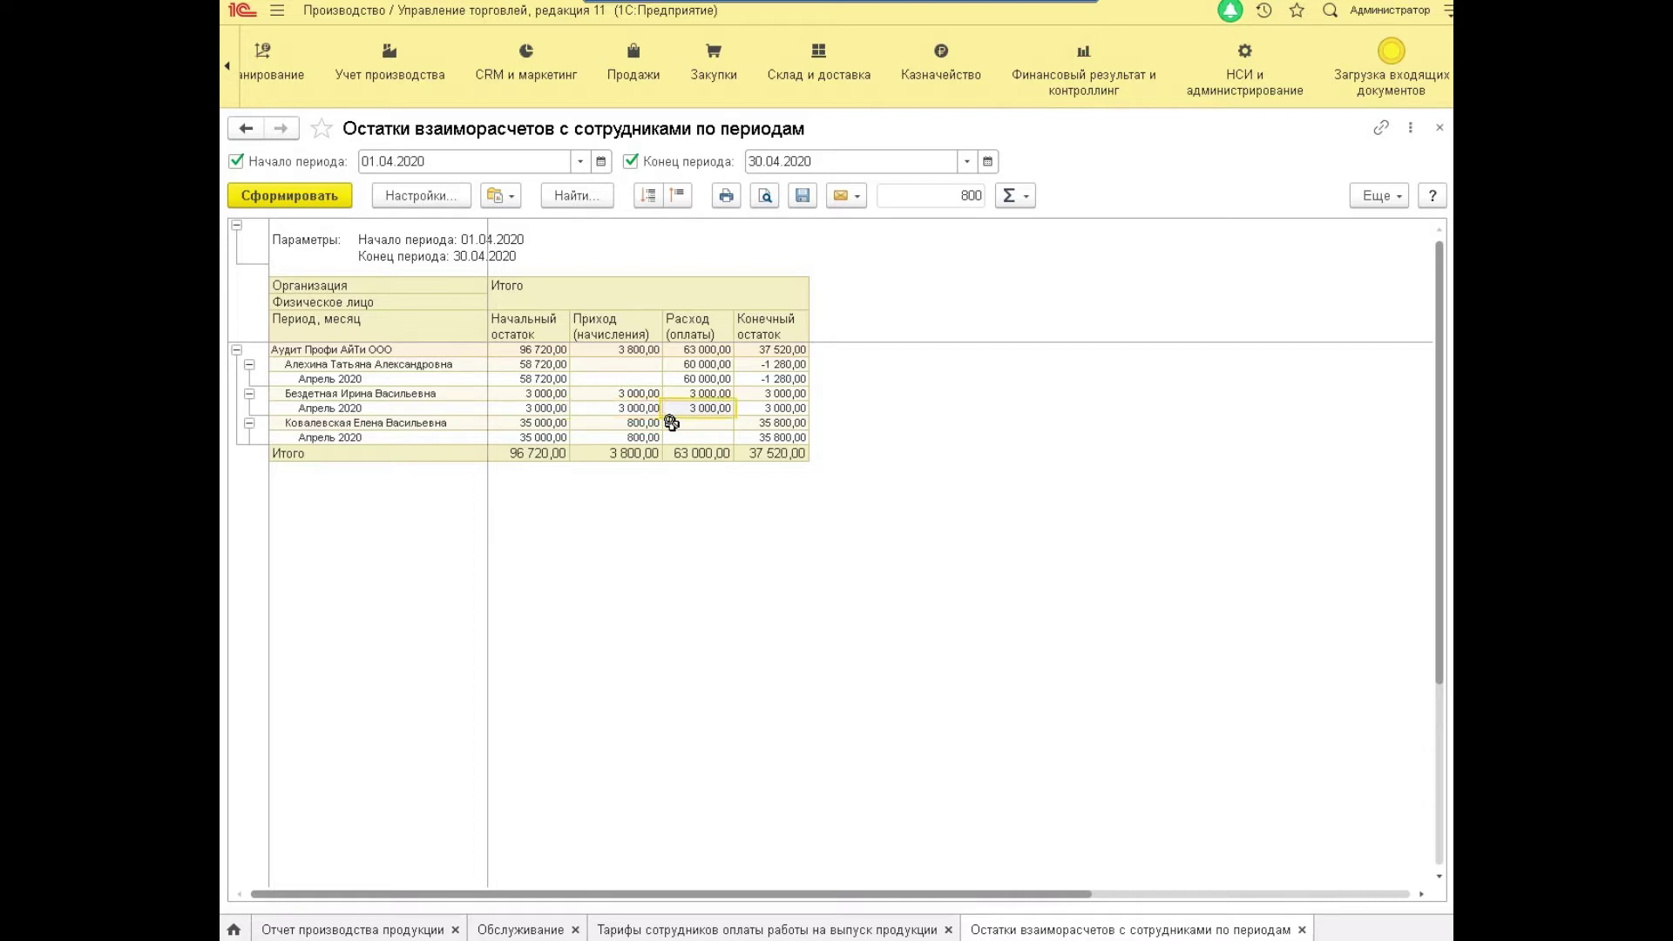
pyautogui.press('Left')
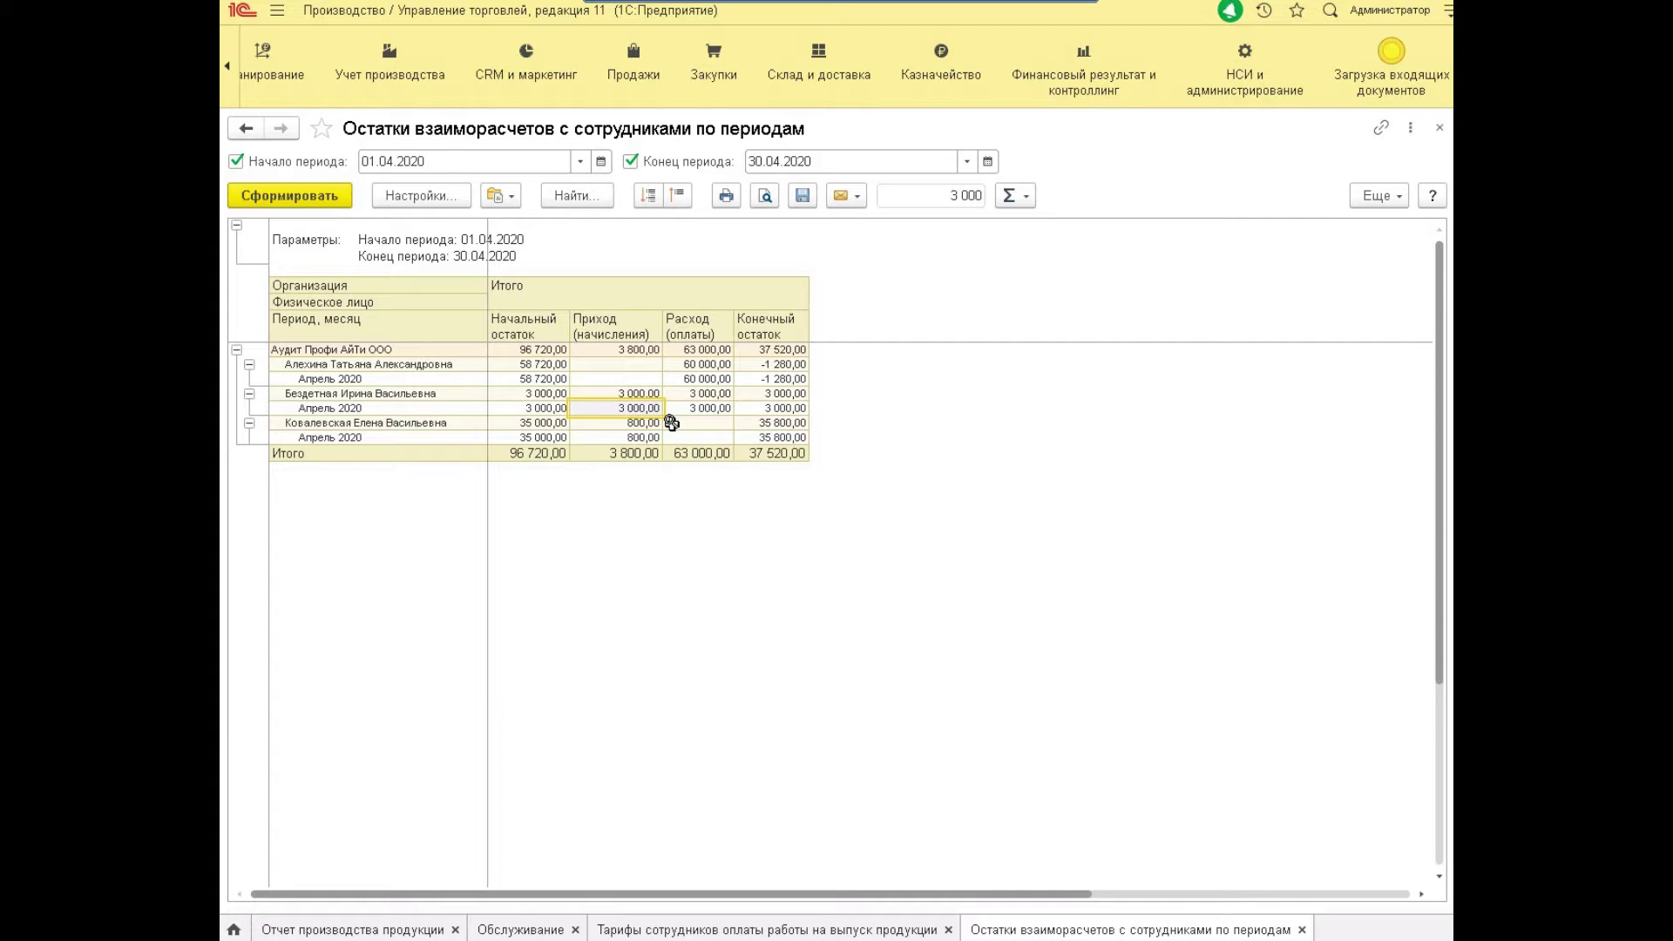
pyautogui.press('Right')
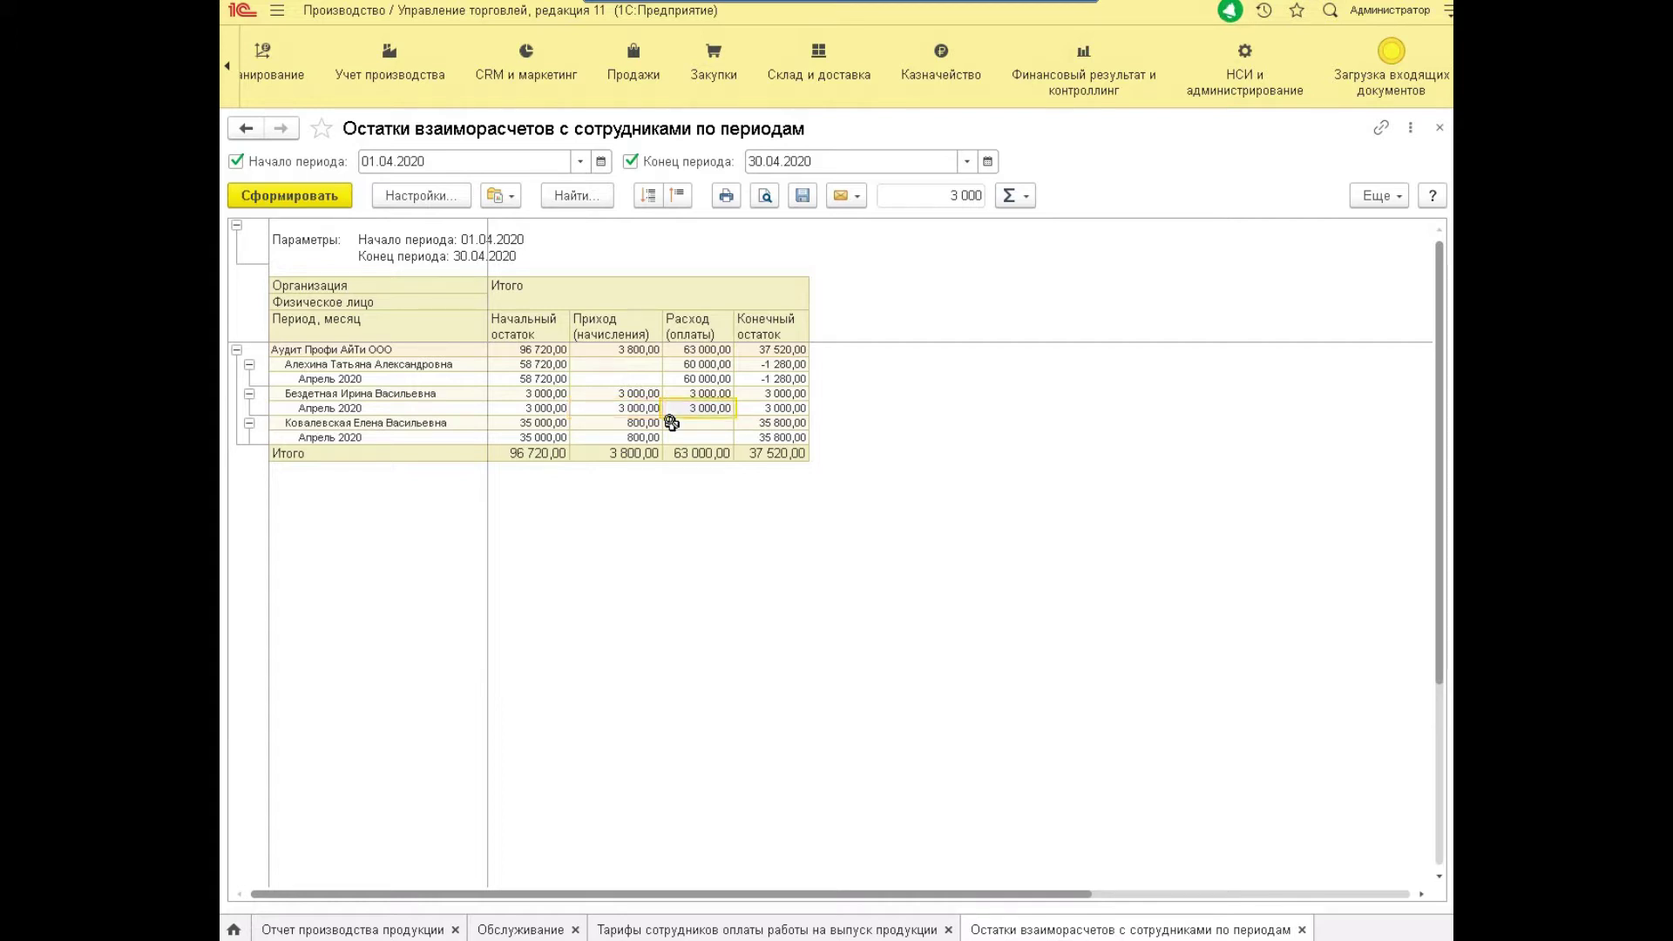
pyautogui.press('Right')
pyautogui.press('Down')
pyautogui.press('Down')
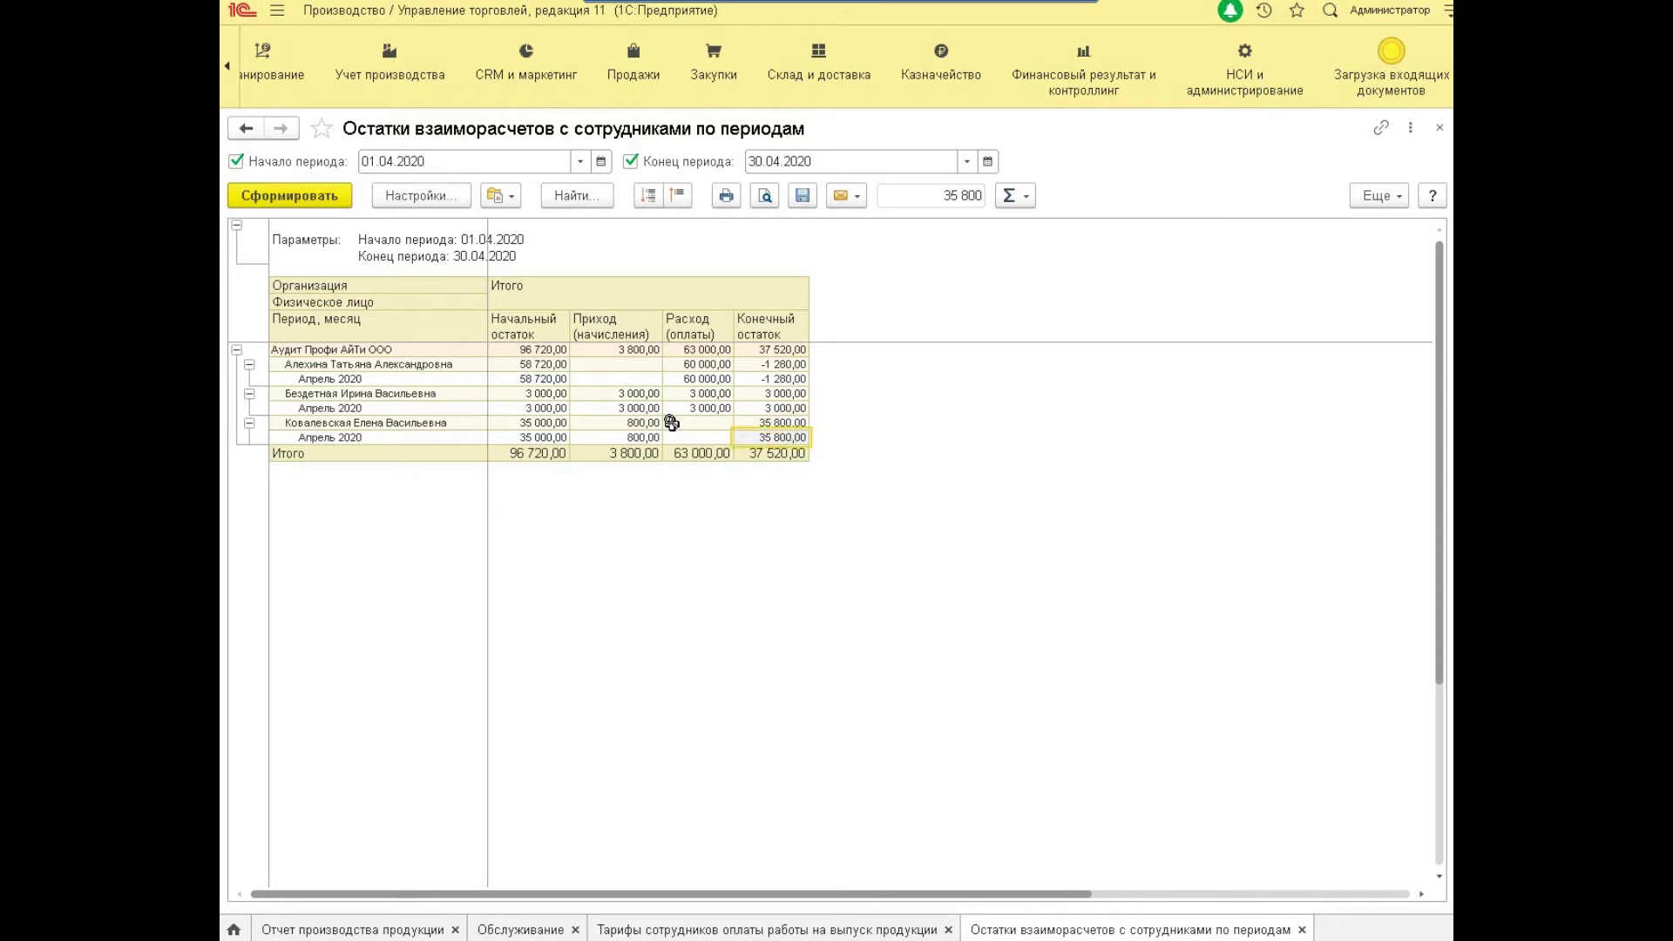
# Check the −1 280,00 closing balance, sum neighbouring April amounts, and open report variants.
pyautogui.click(782, 379)
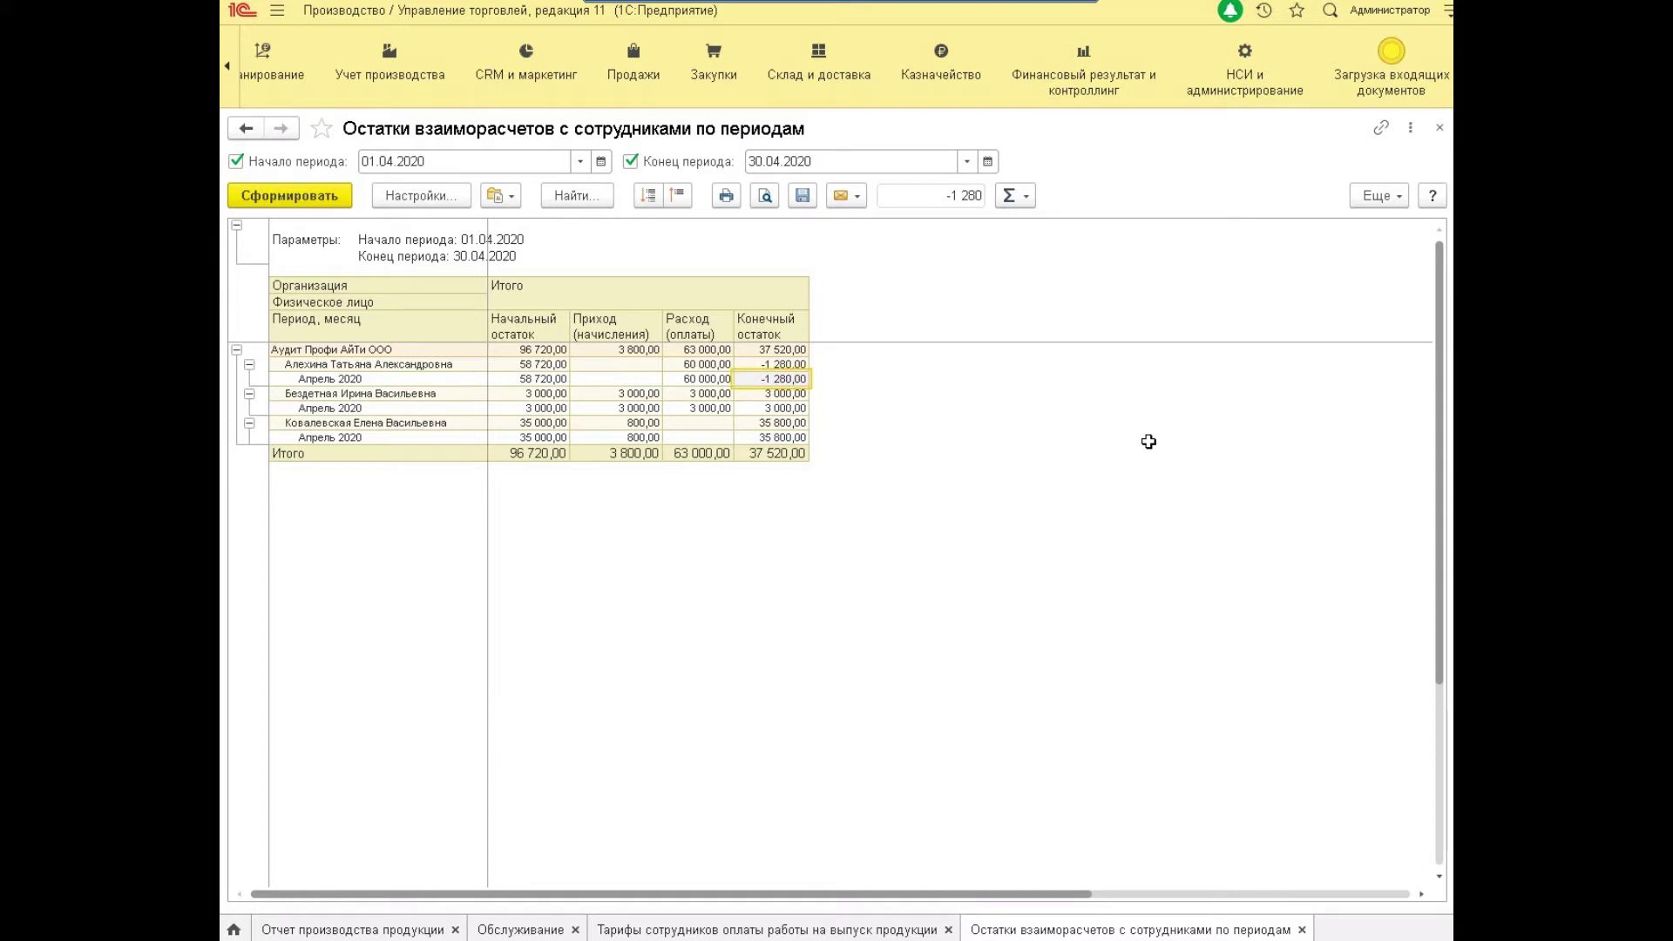
pyautogui.hotkey('shift', 'Left')
pyautogui.hotkey('shift', 'Left')
pyautogui.hotkey('shift', 'Left')
pyautogui.hotkey('shift', 'Right')
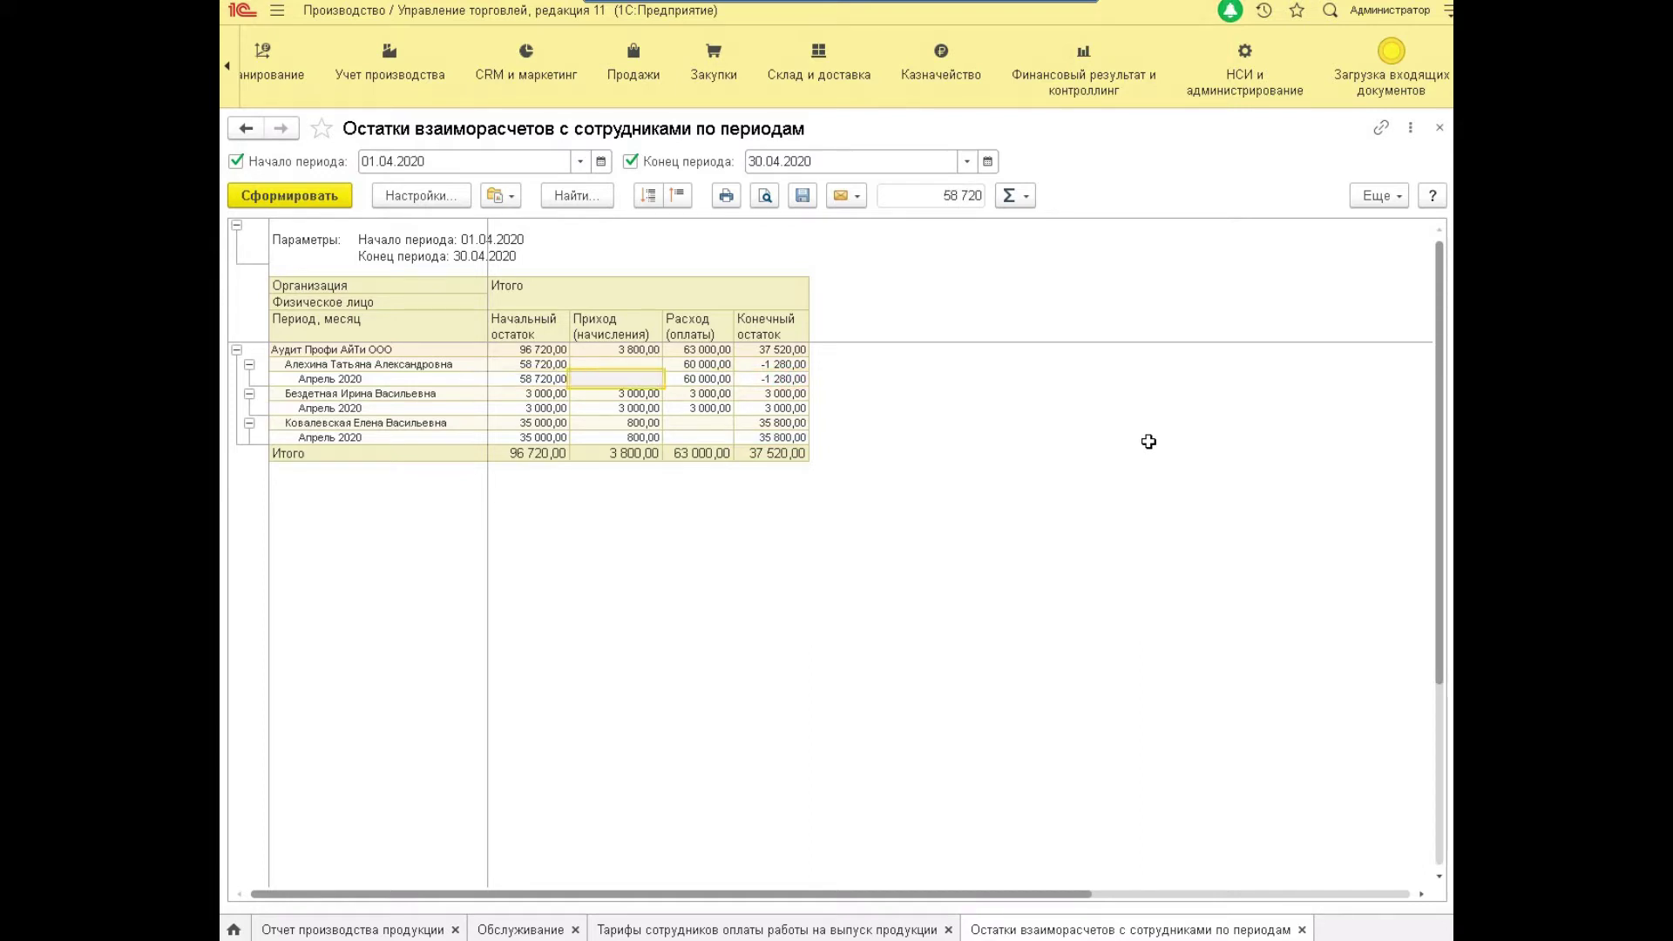
pyautogui.press('Left')
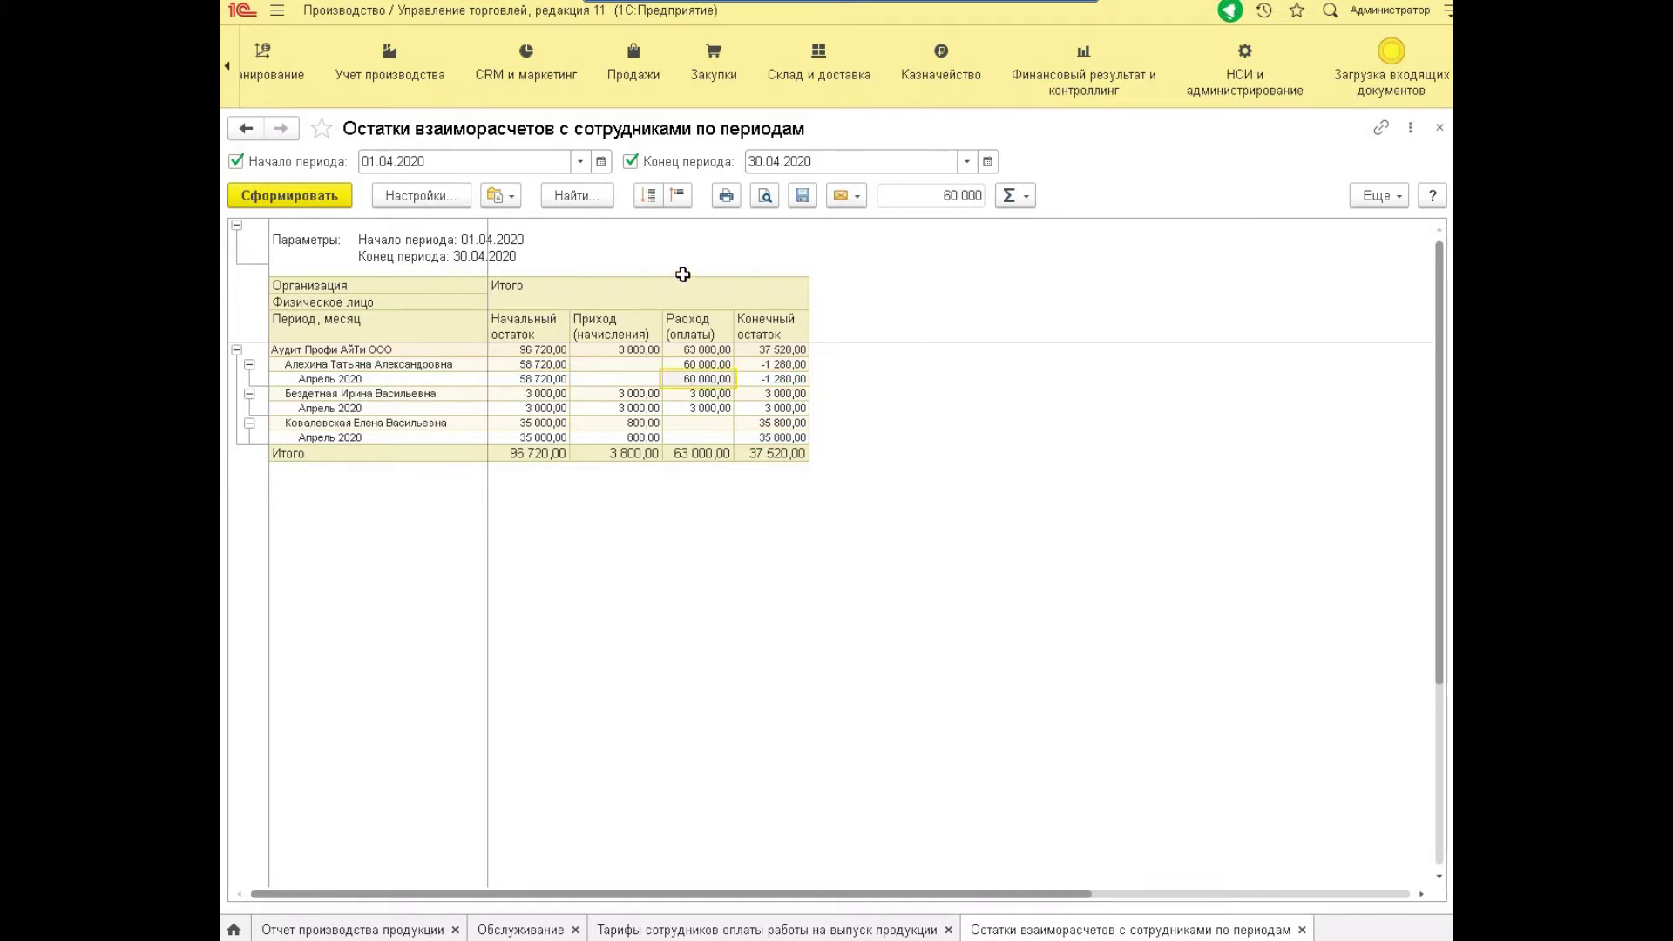
pyautogui.click(503, 197)
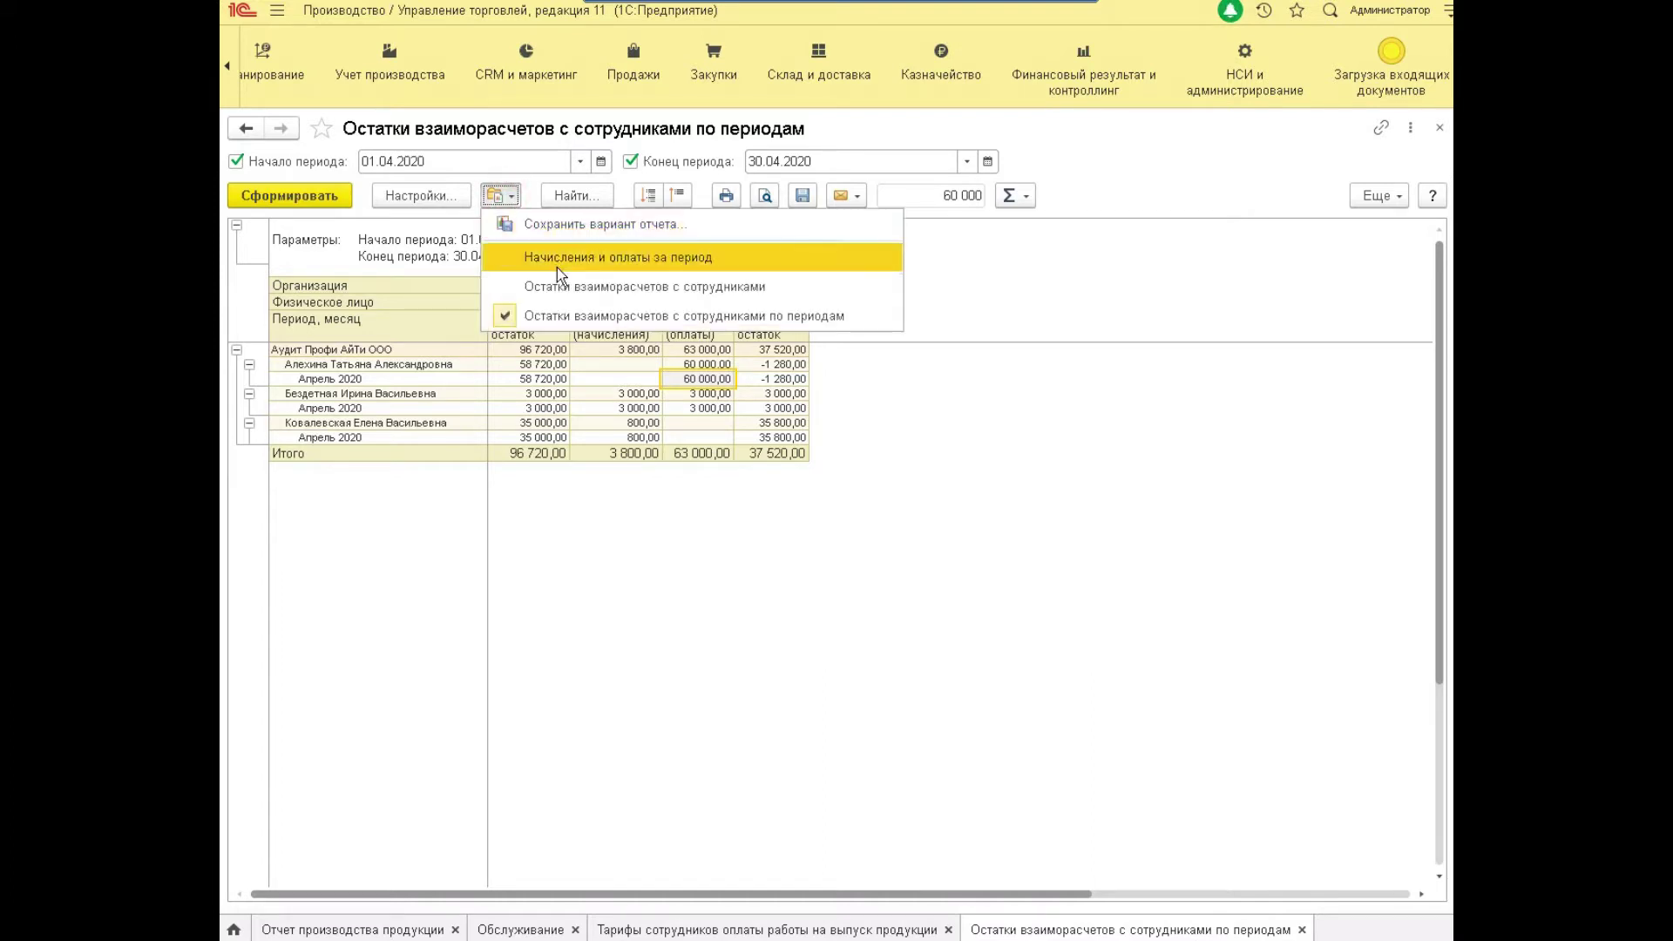
# Generate the Начисления и оплаты за период variant for 01.04.2020–30.04.2020.
pyautogui.click(652, 255)
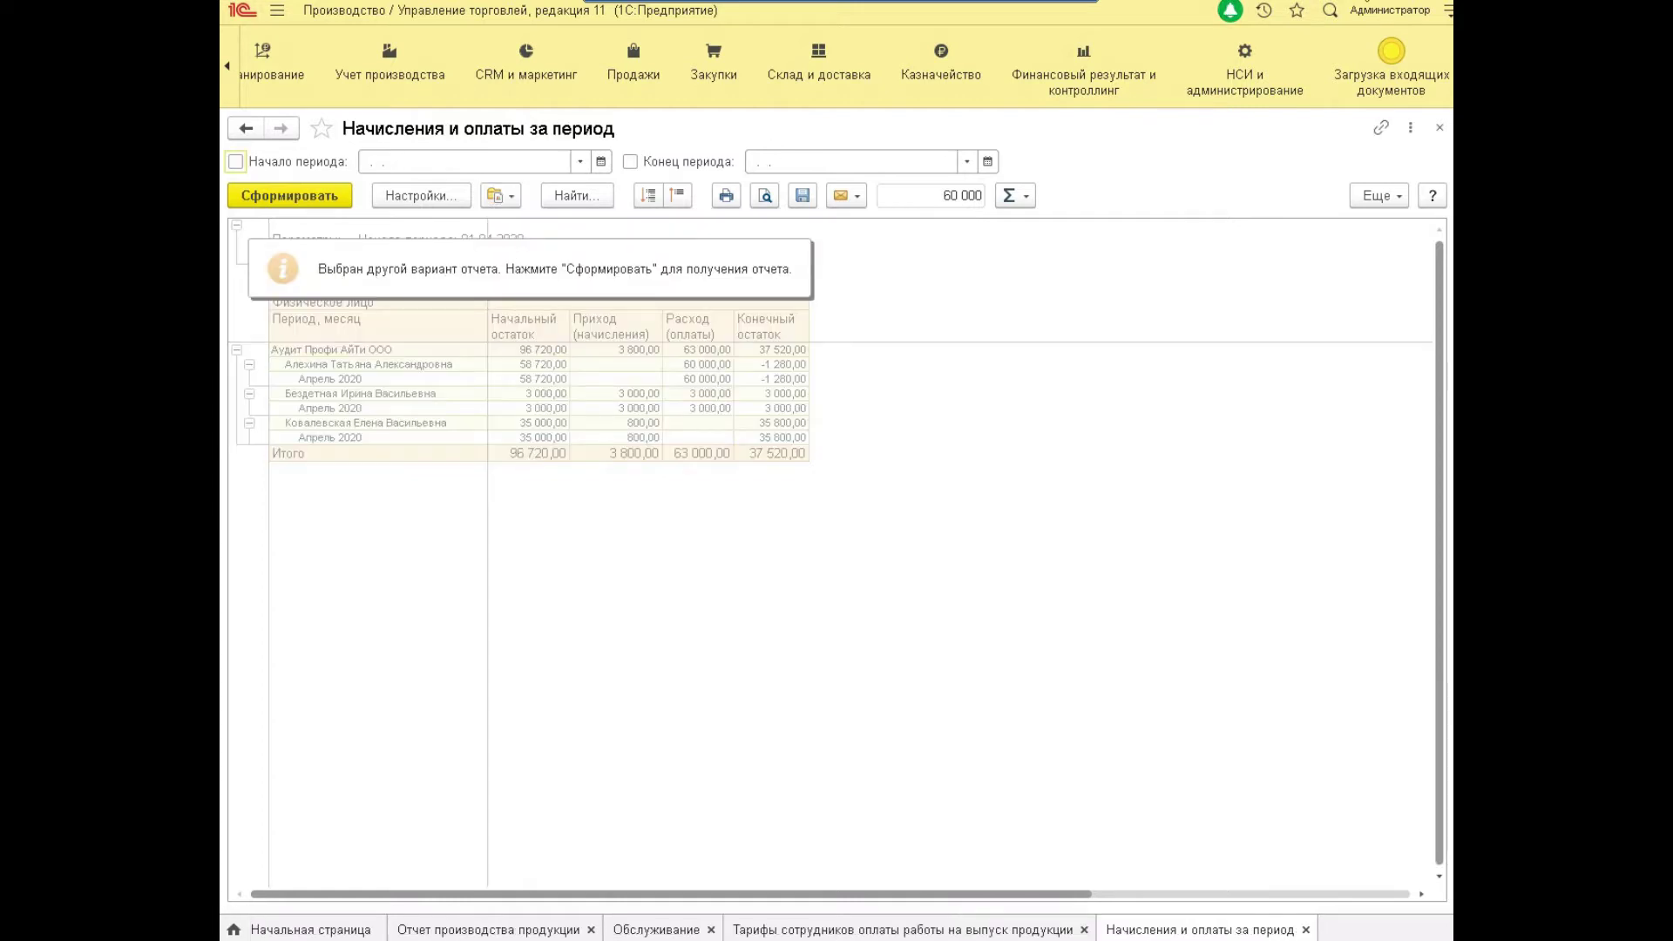
pyautogui.click(512, 165)
pyautogui.write('01042020')
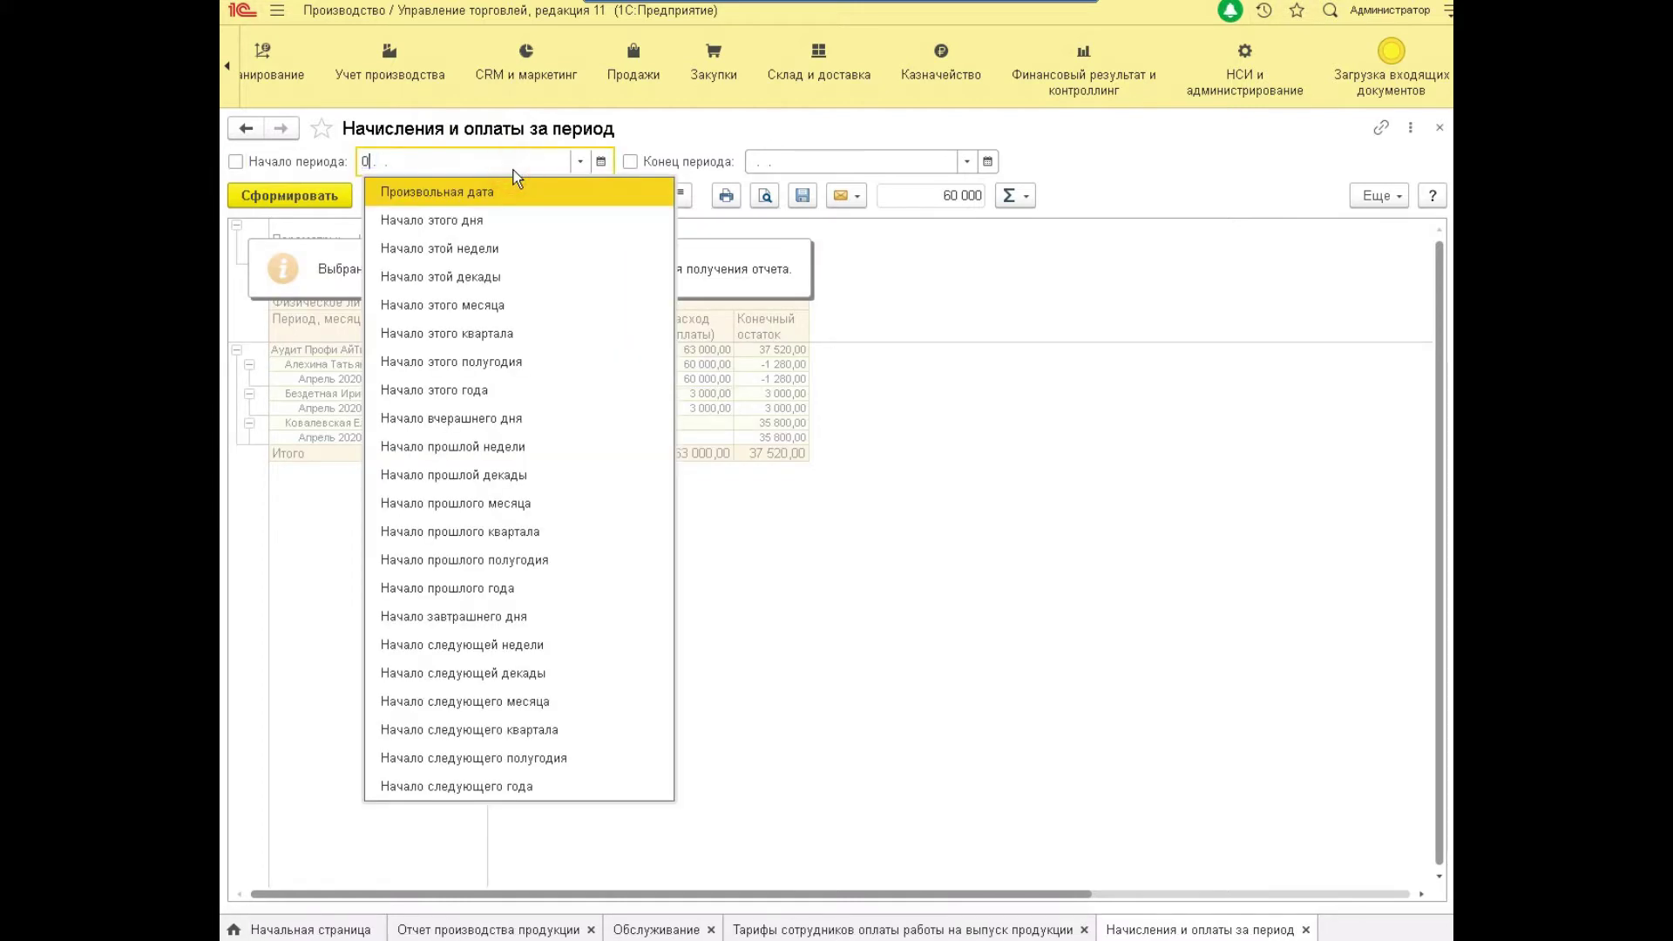
pyautogui.press('Tab')
pyautogui.write('30042020')
pyautogui.press('Tab')
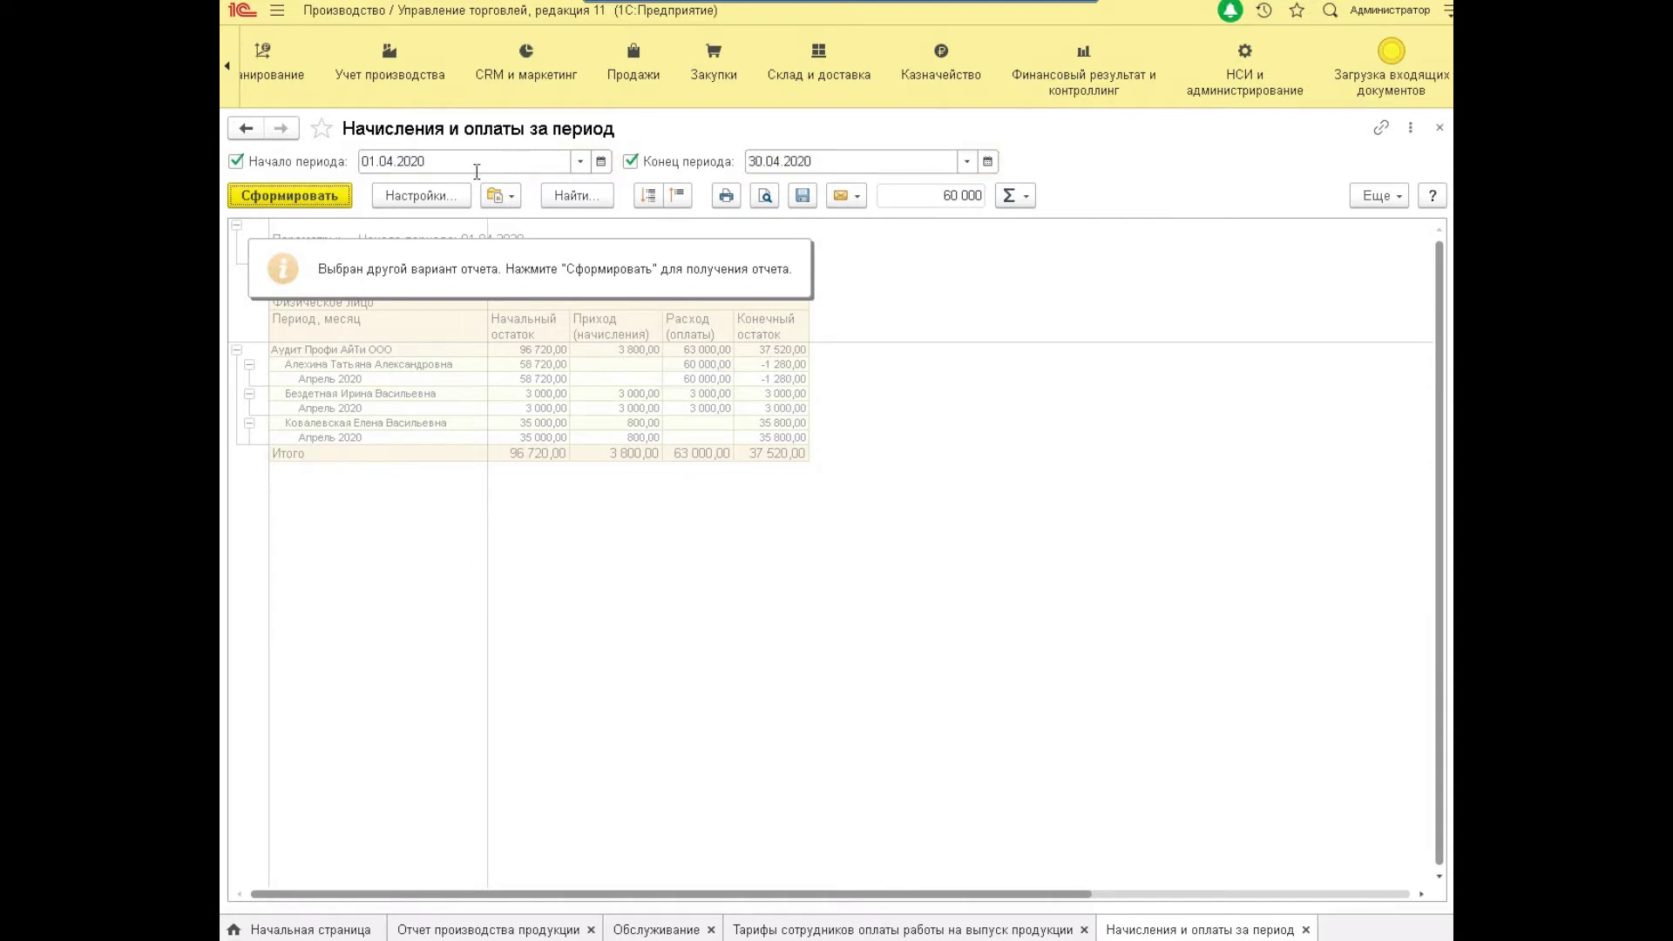
pyautogui.click(328, 202)
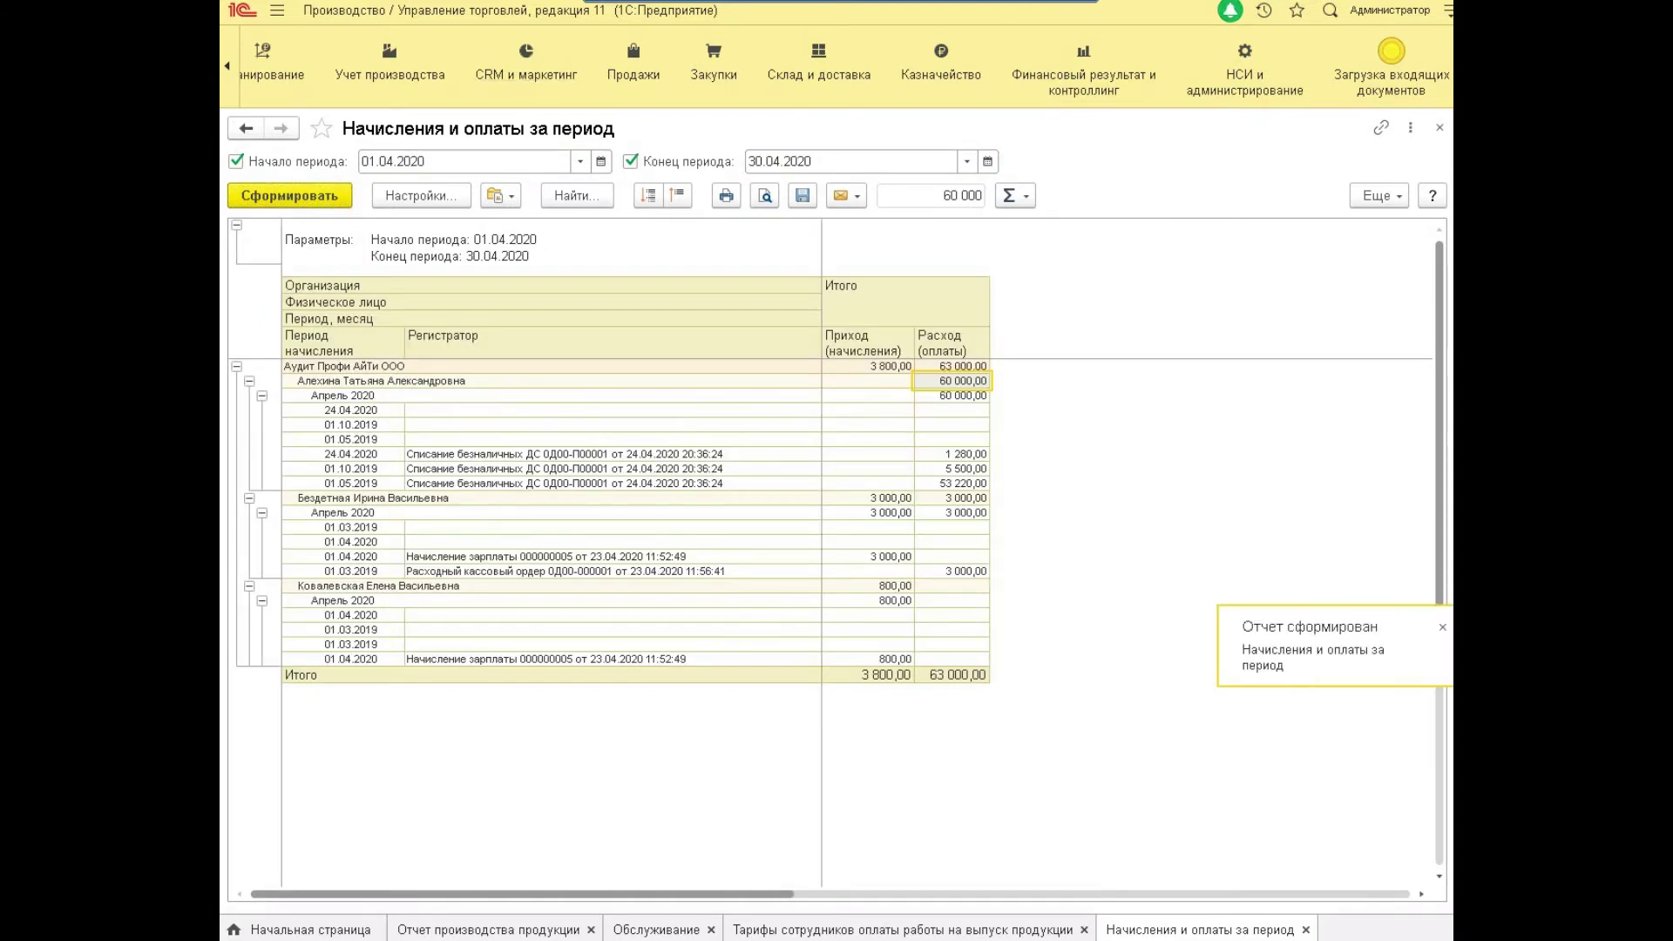
# Inspect the first employee's April entries including the 24.04.2020 write-off, then open report variants.
pyautogui.click(553, 385)
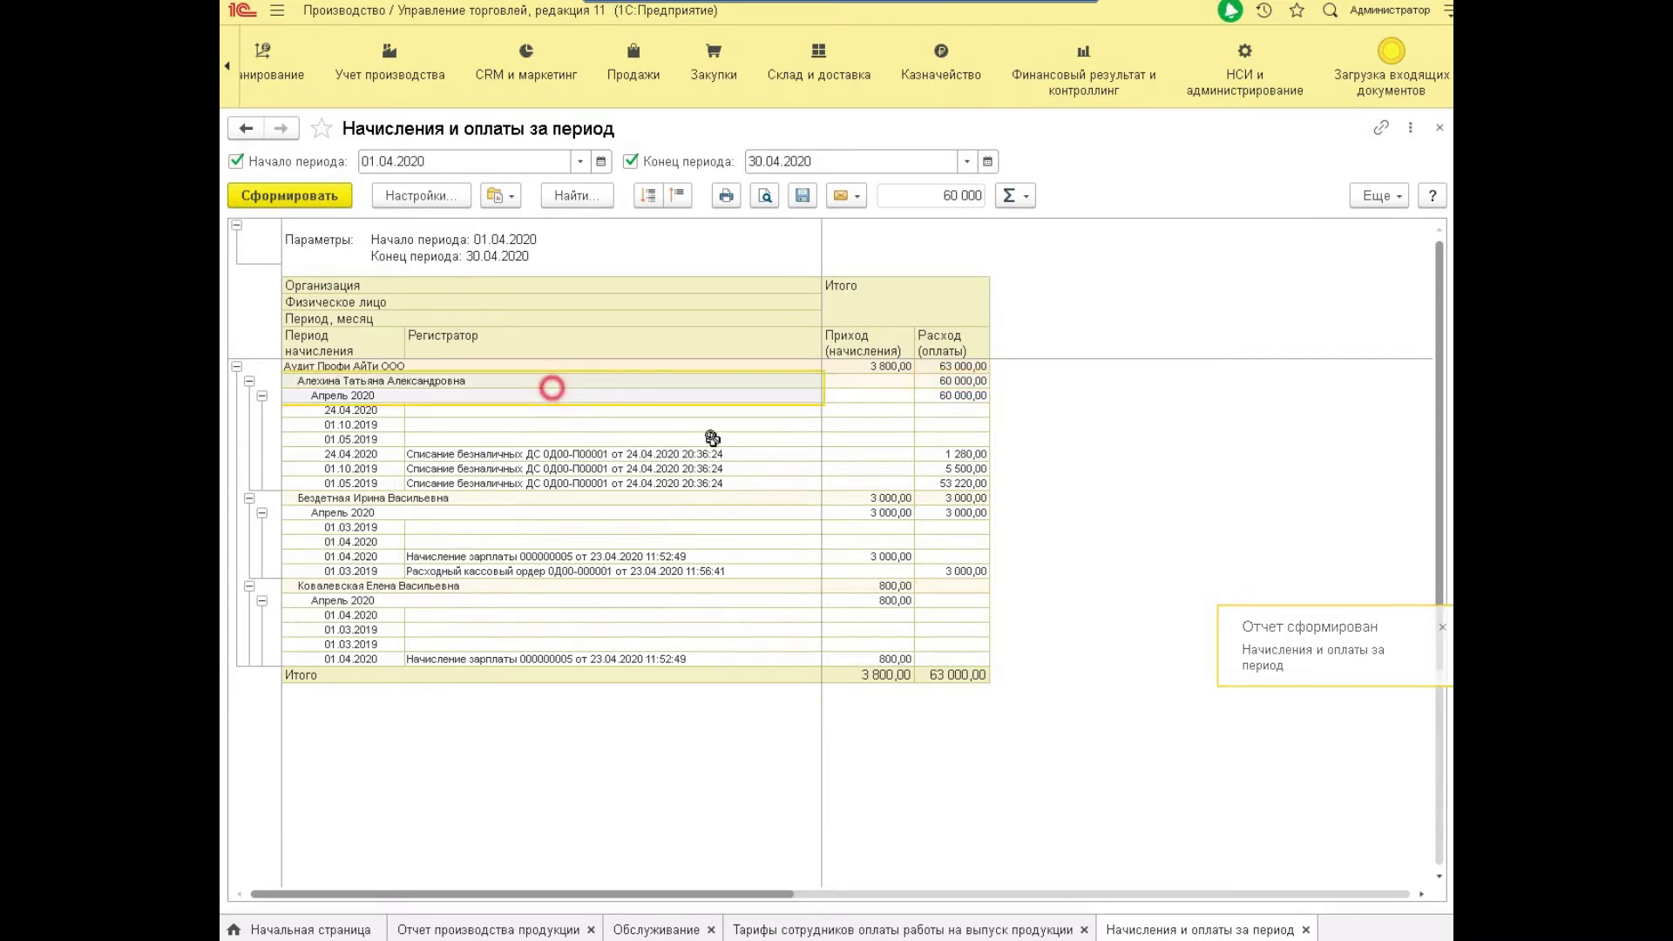
pyautogui.press('Down')
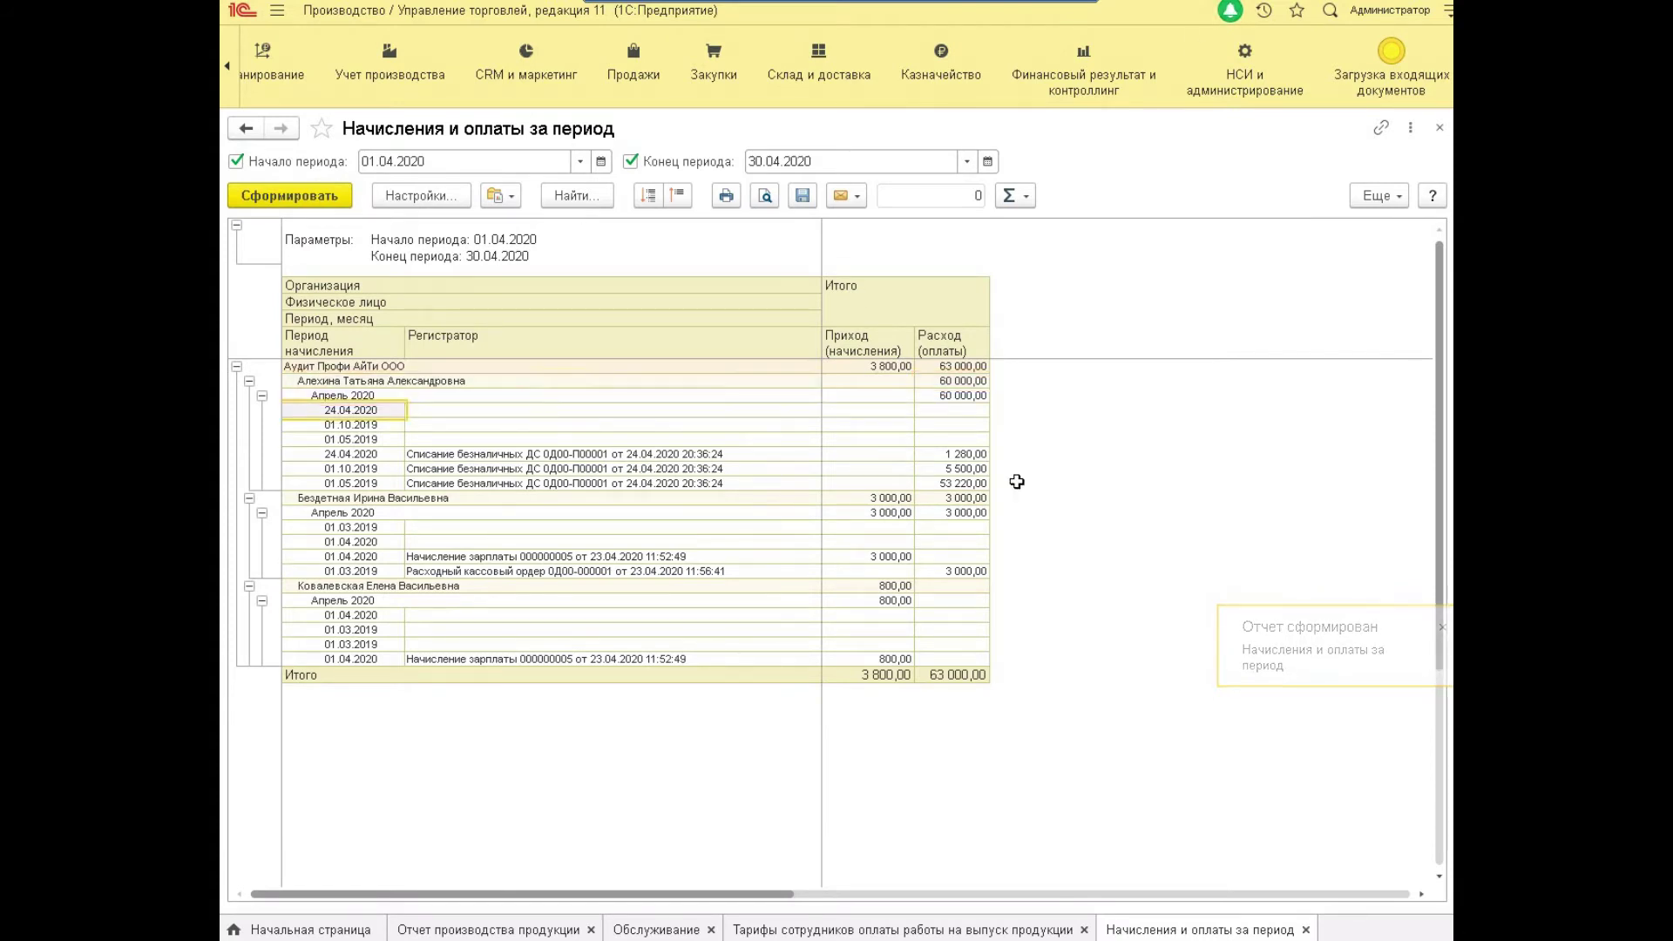
pyautogui.press('Down')
pyautogui.press('Down')
pyautogui.press('Down')
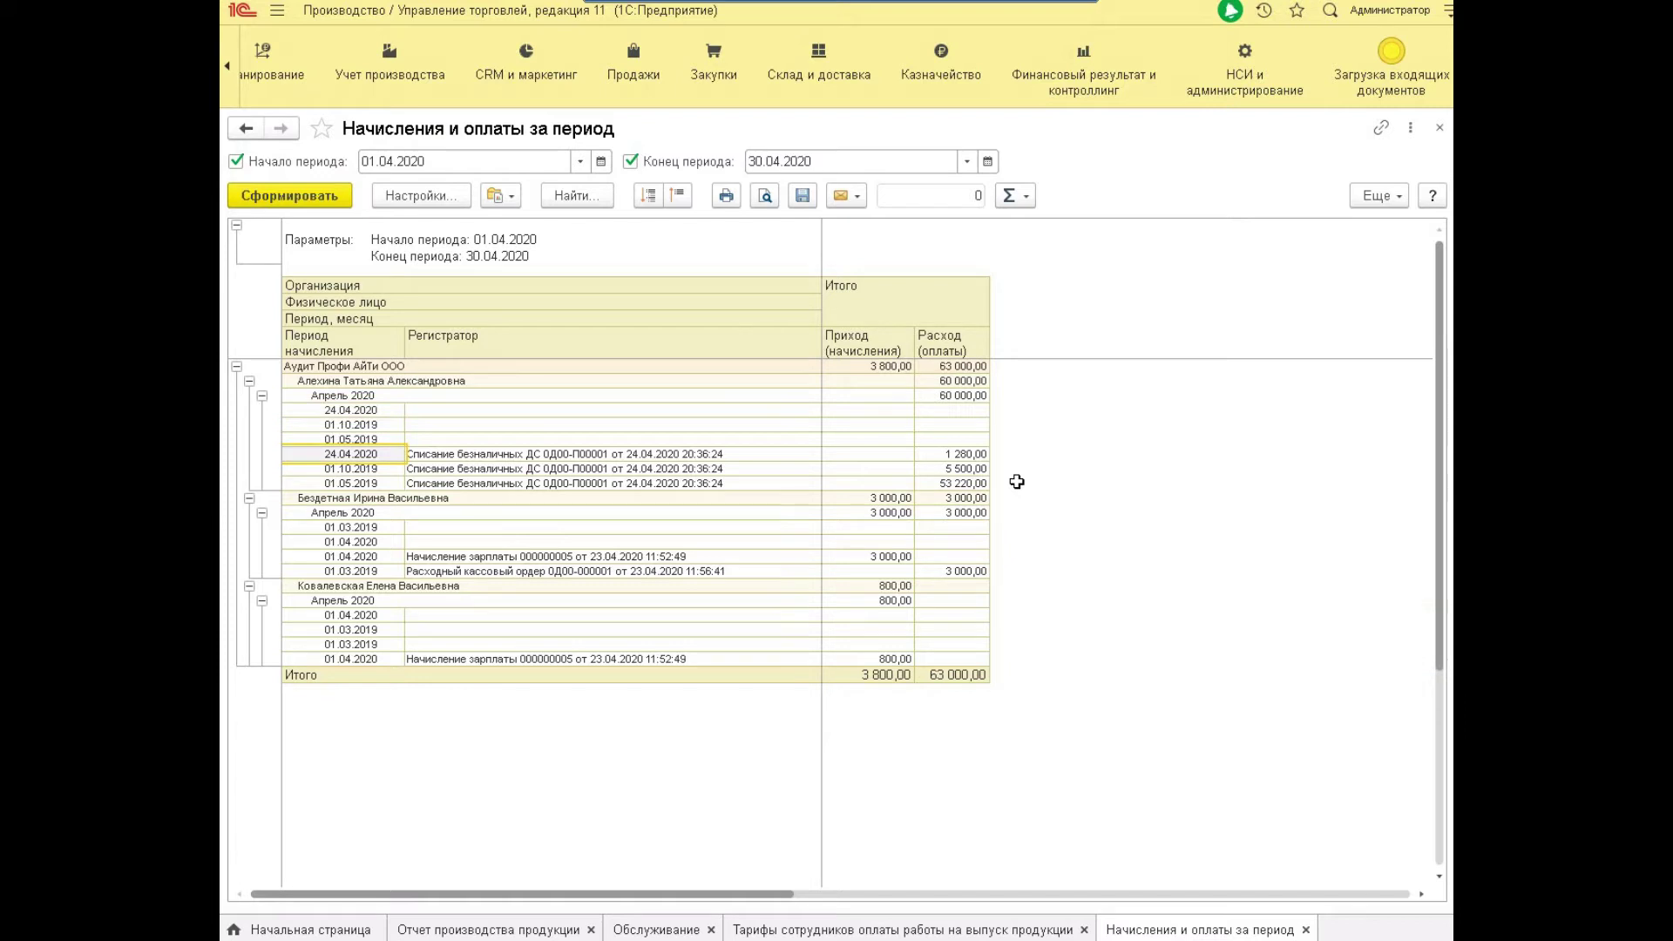
pyautogui.press('Right')
pyautogui.press('Right')
pyautogui.press('Left')
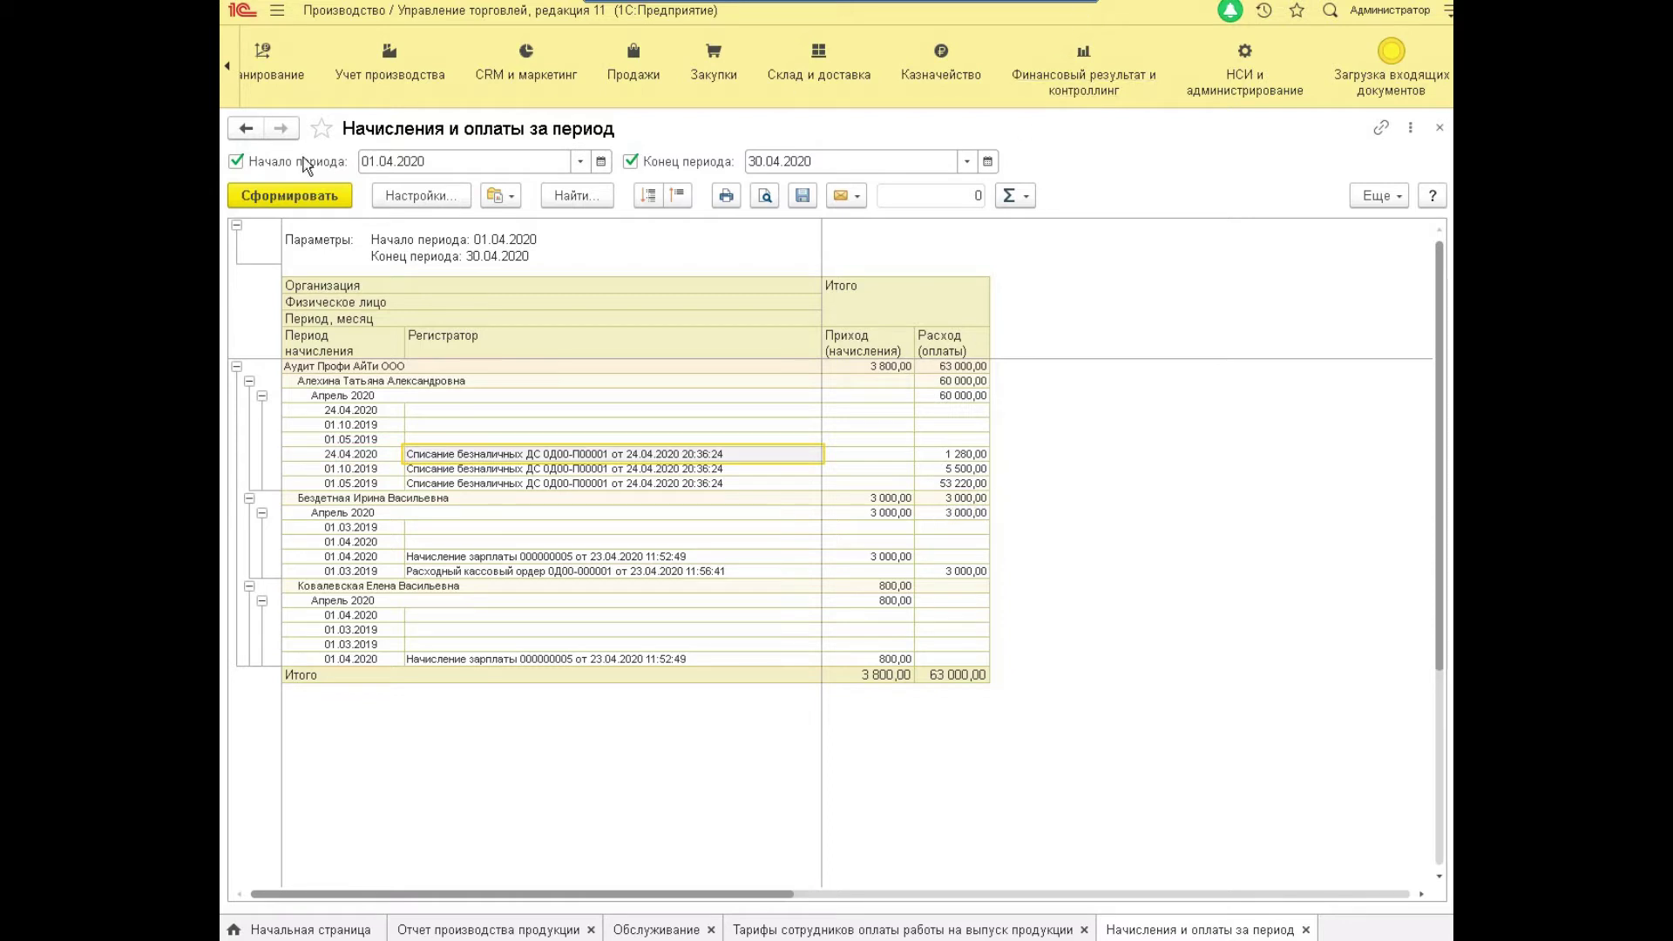
pyautogui.click(514, 196)
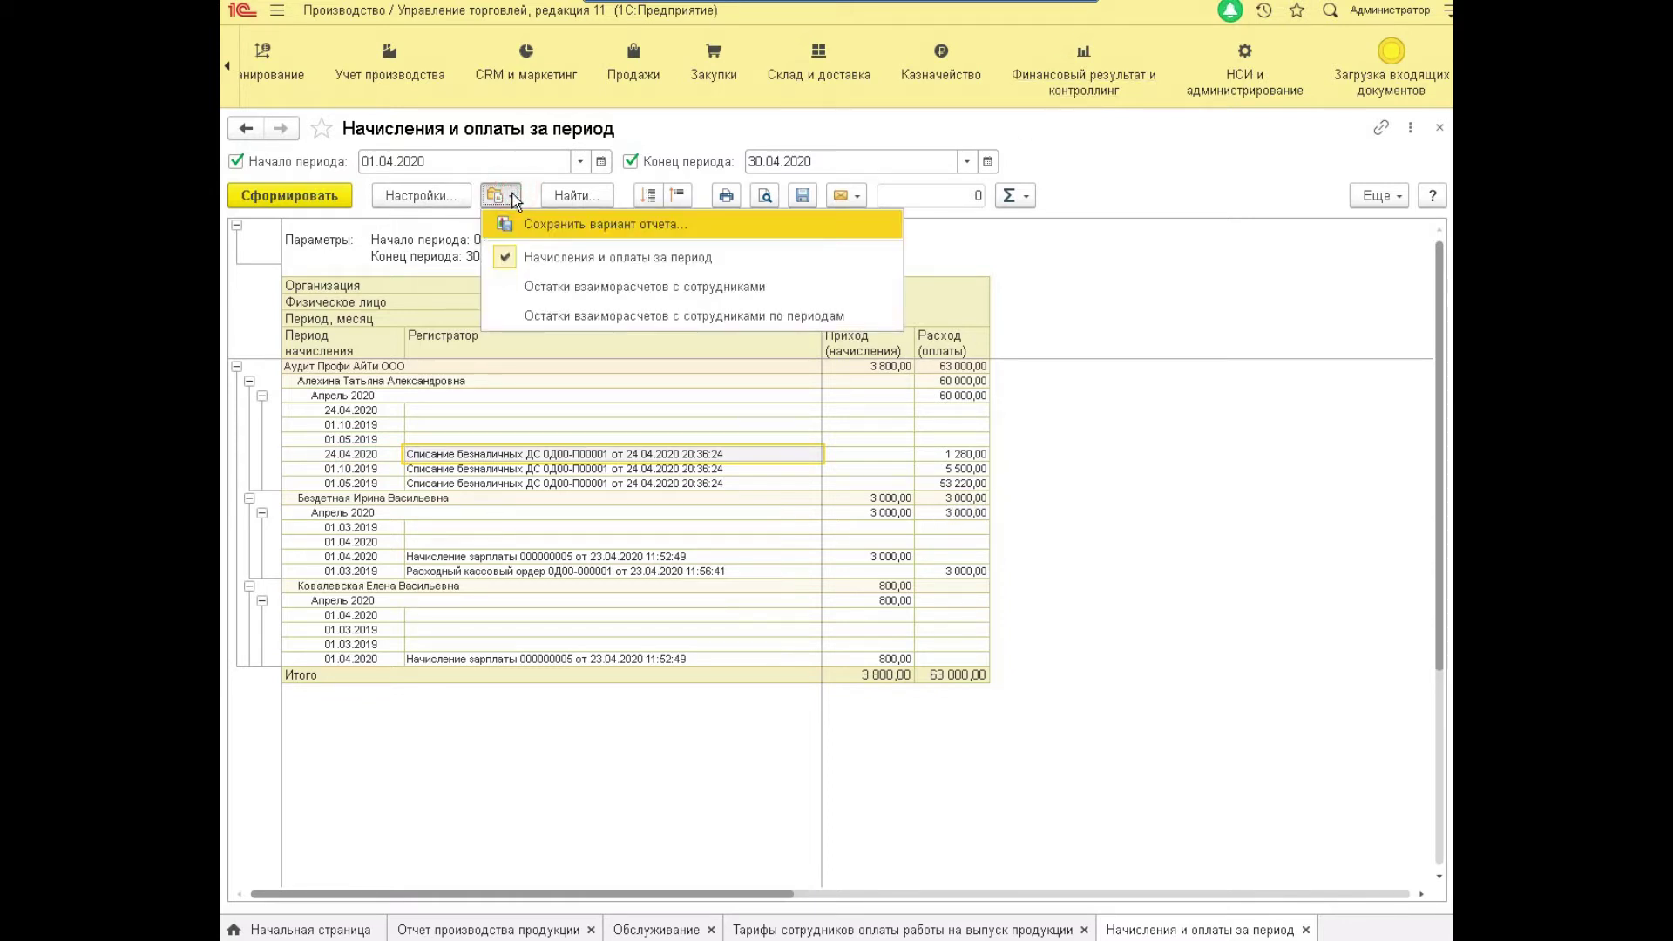
# Generate the Остатки взаиморасчетов с сотрудниками report for 01.04.2020–30.04.2020.
pyautogui.click(577, 287)
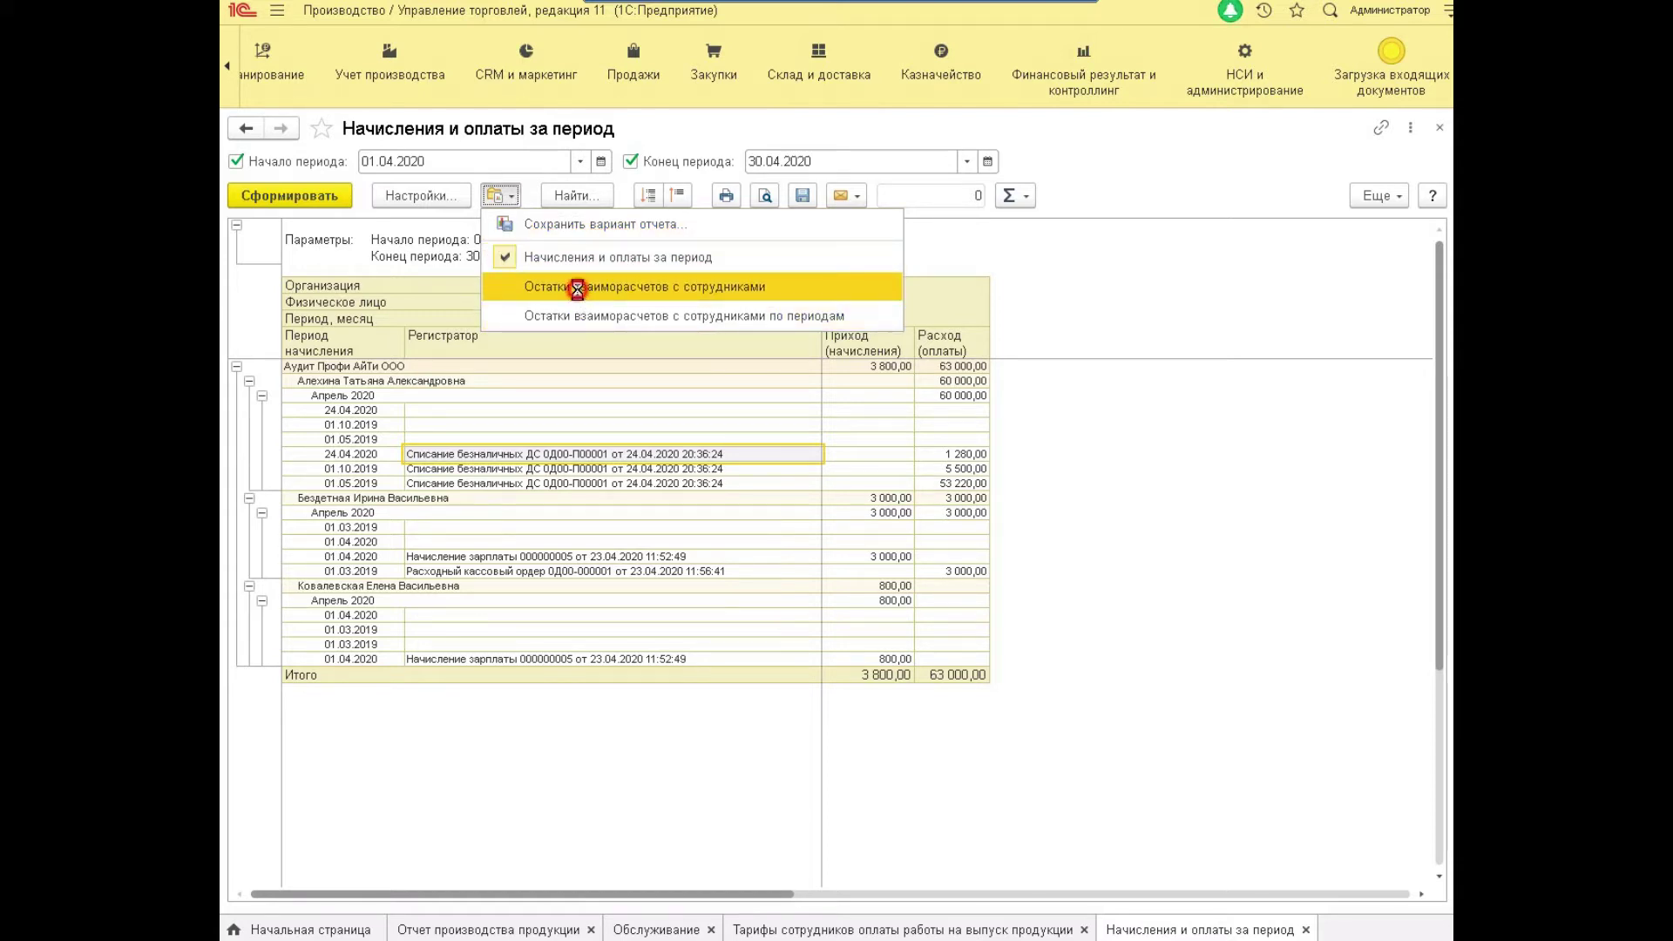
pyautogui.click(380, 161)
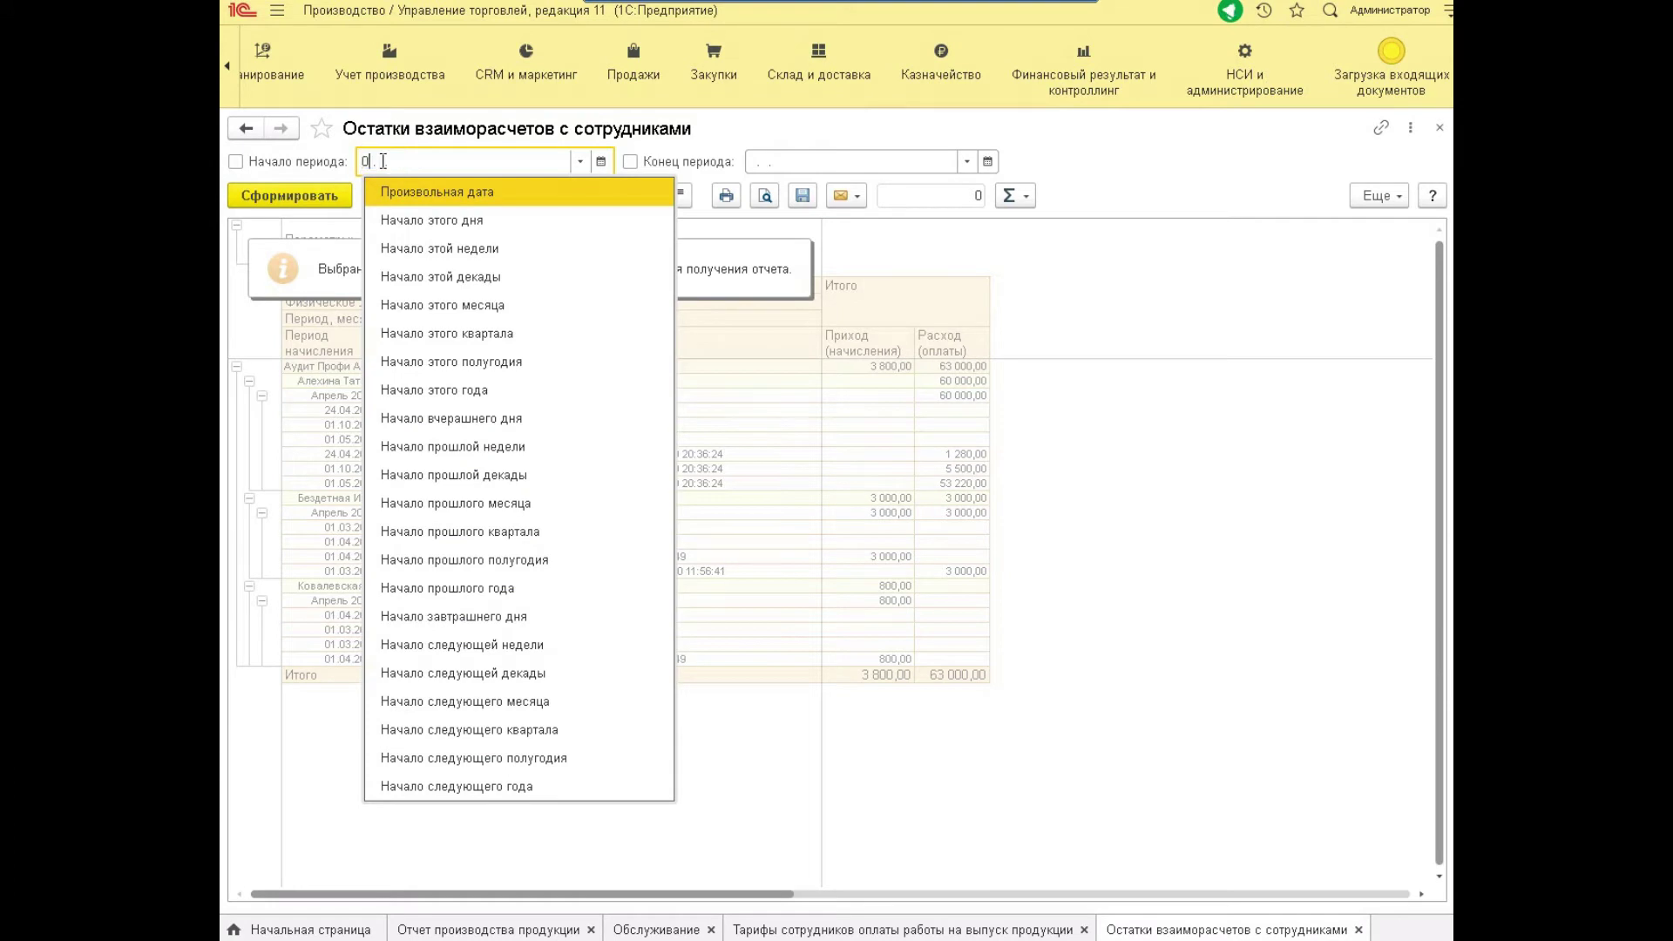
pyautogui.write('04')
pyautogui.write('042020')
pyautogui.press('Tab')
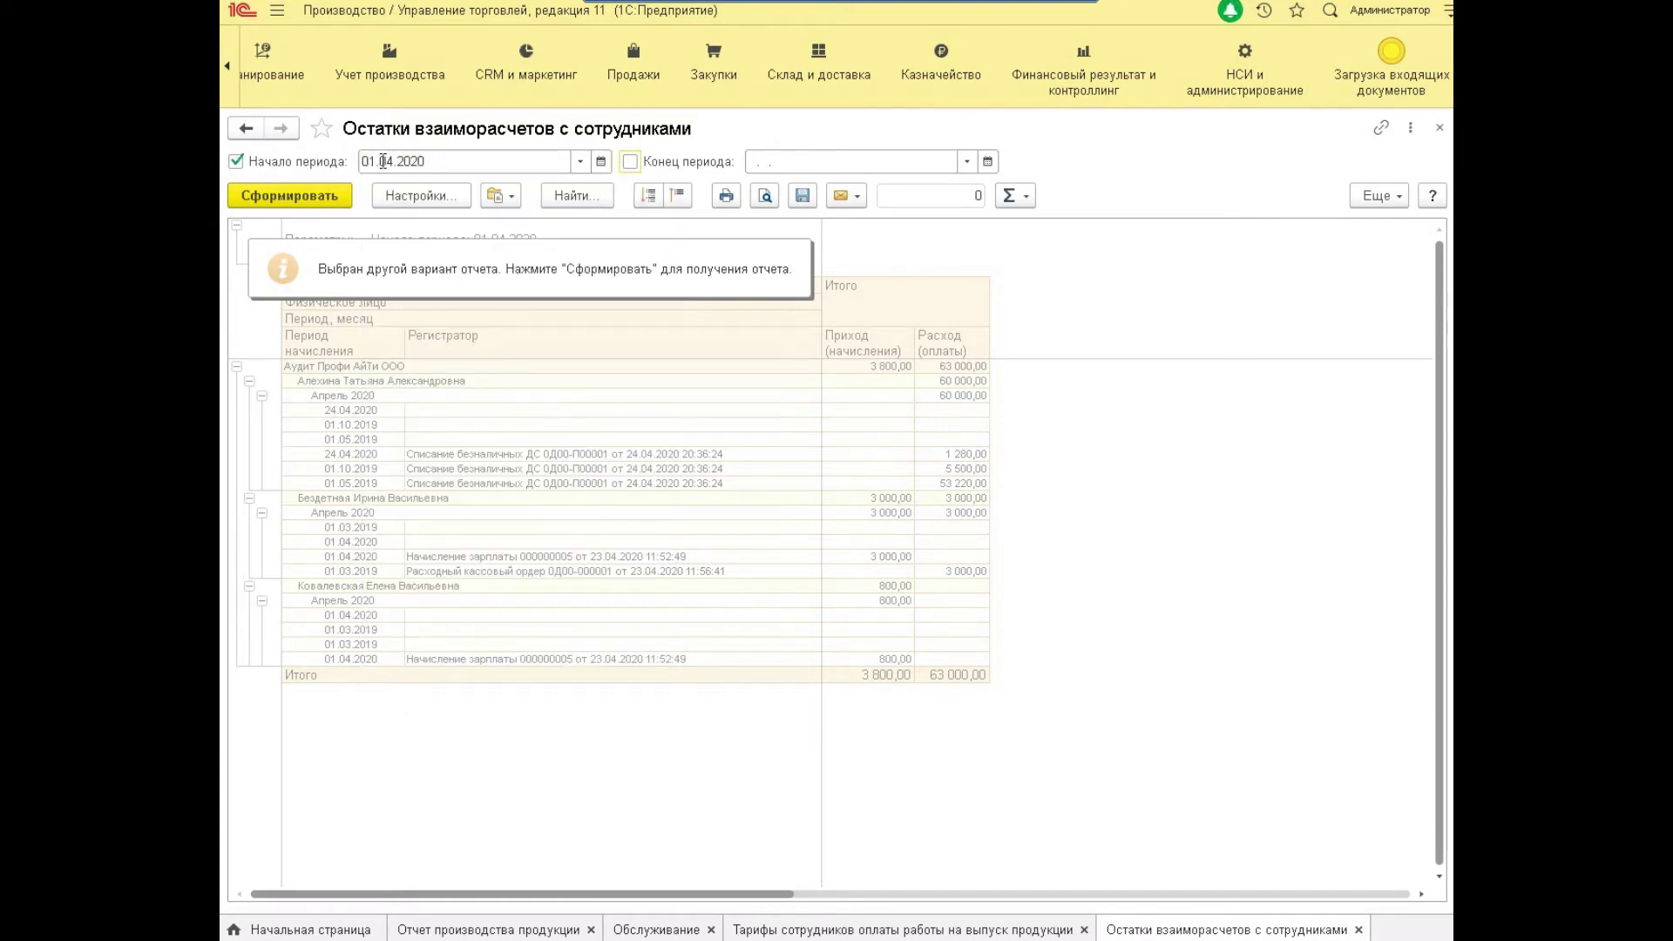
pyautogui.click(816, 154)
pyautogui.write('30.04.')
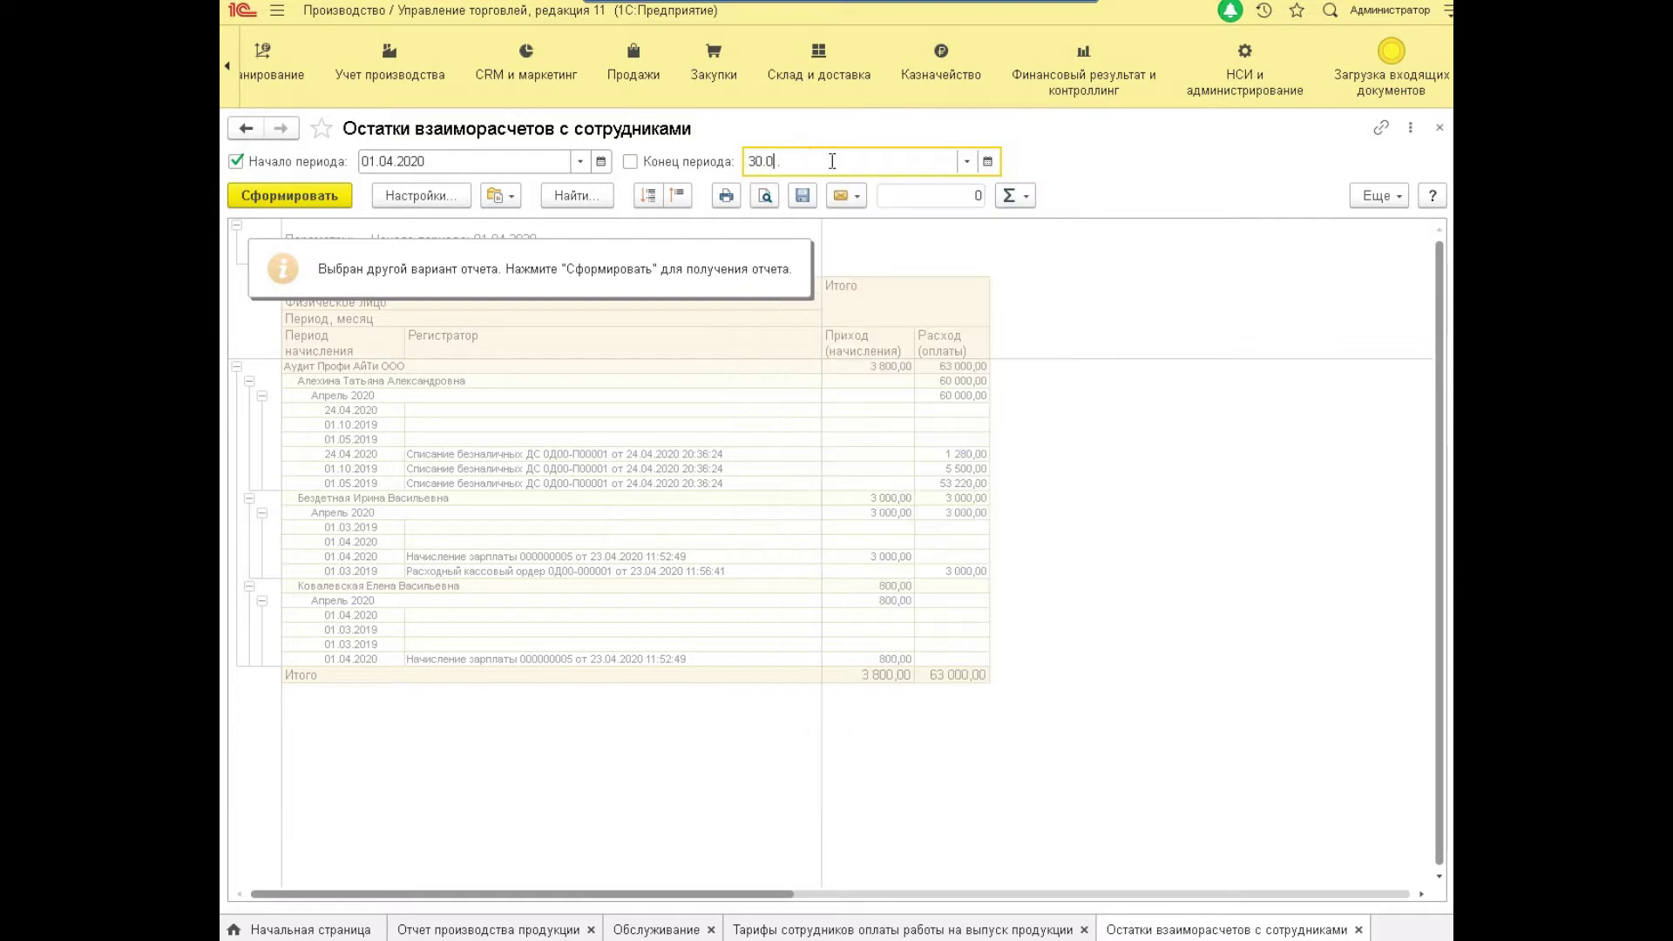
pyautogui.write('2020')
pyautogui.press('Tab')
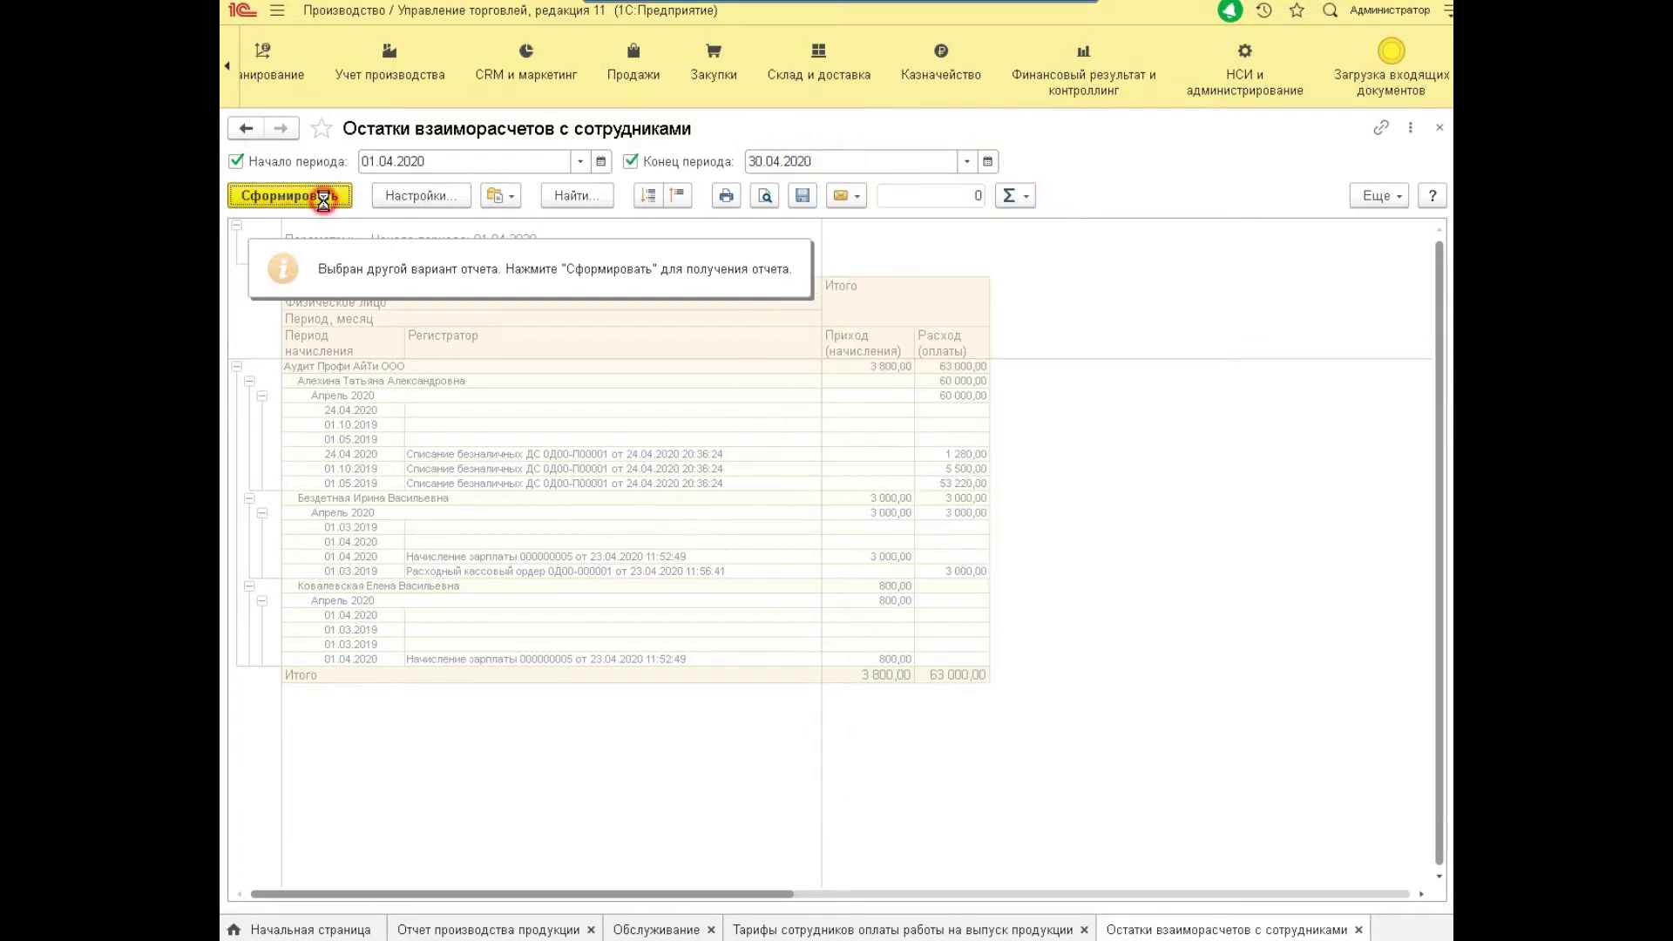
pyautogui.click(327, 196)
# Check the per-employee balances, including 3 000,00 accrued and 60 000,00 paid.
pyautogui.click(454, 347)
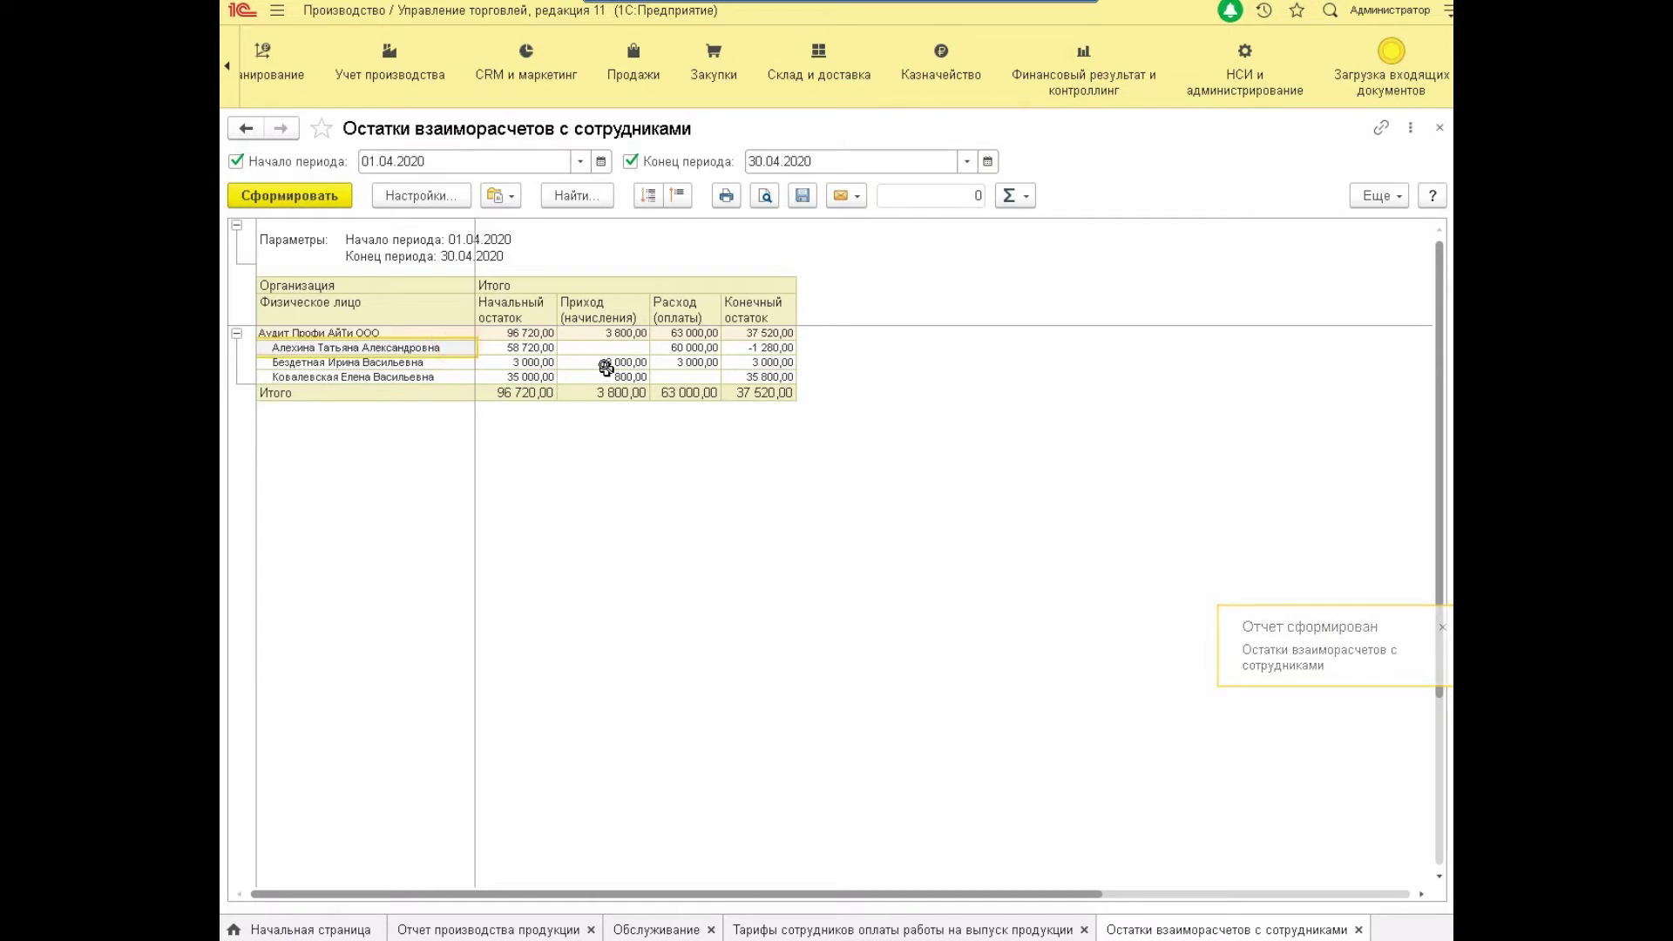
pyautogui.click(606, 365)
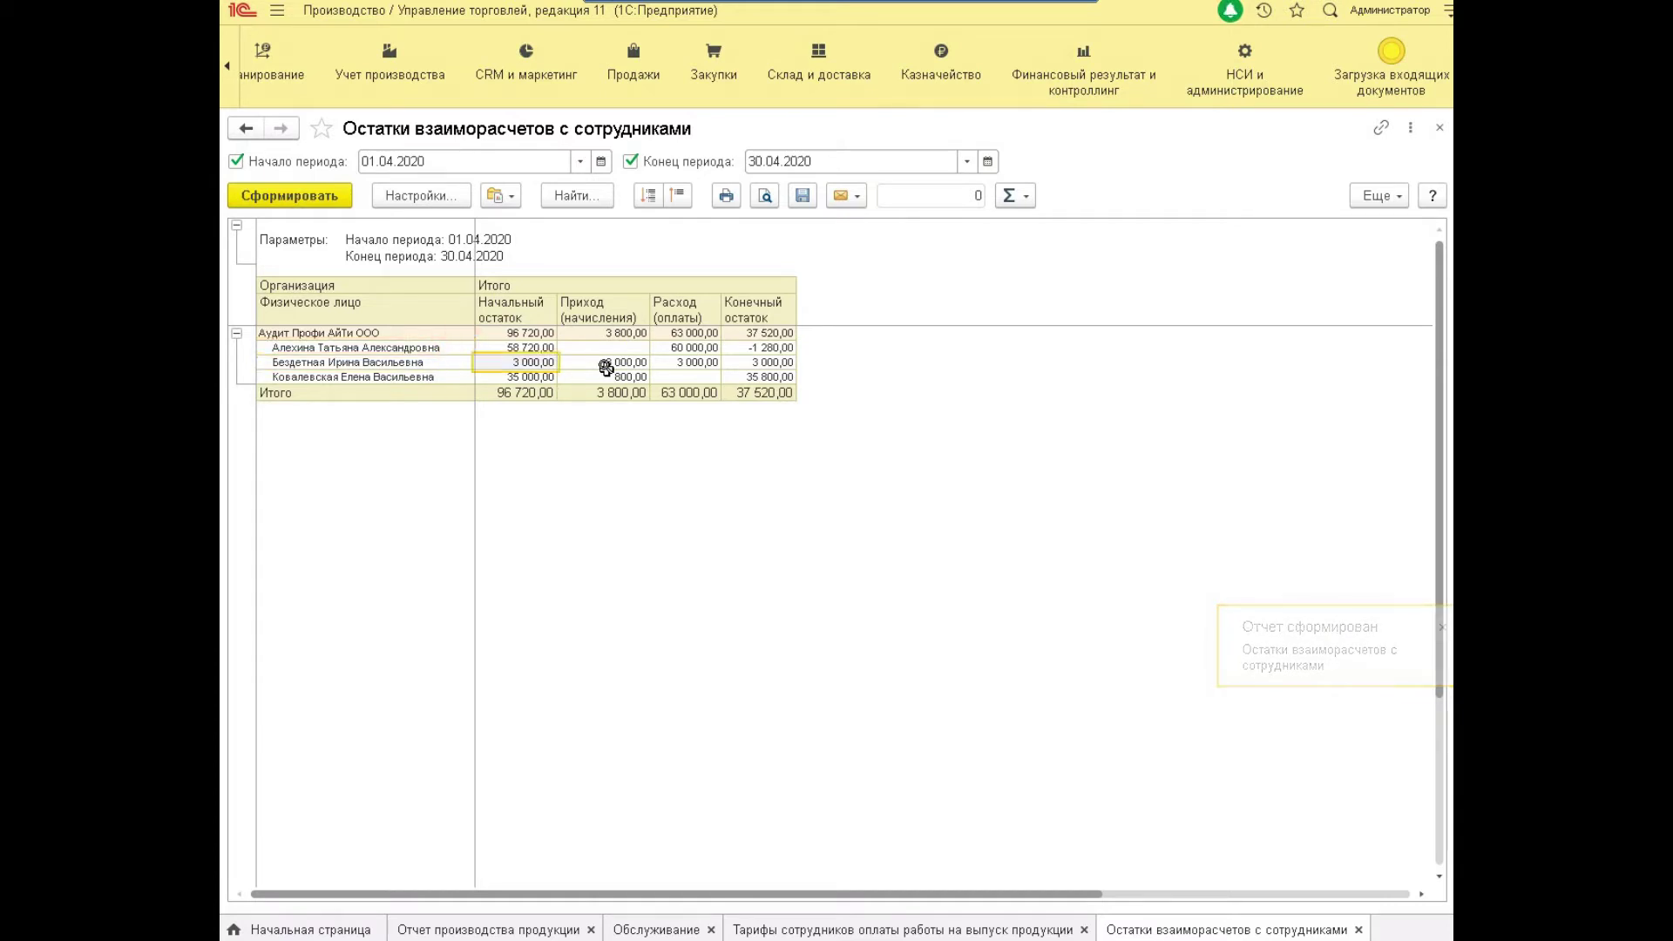
pyautogui.press('Down')
pyautogui.press('Right')
pyautogui.press('Right')
pyautogui.press('Left')
pyautogui.press('Left')
pyautogui.press('Left')
pyautogui.press('Left')
pyautogui.press('Up')
pyautogui.press('Up')
pyautogui.press('Right')
pyautogui.press('Right')
pyautogui.press('Right')
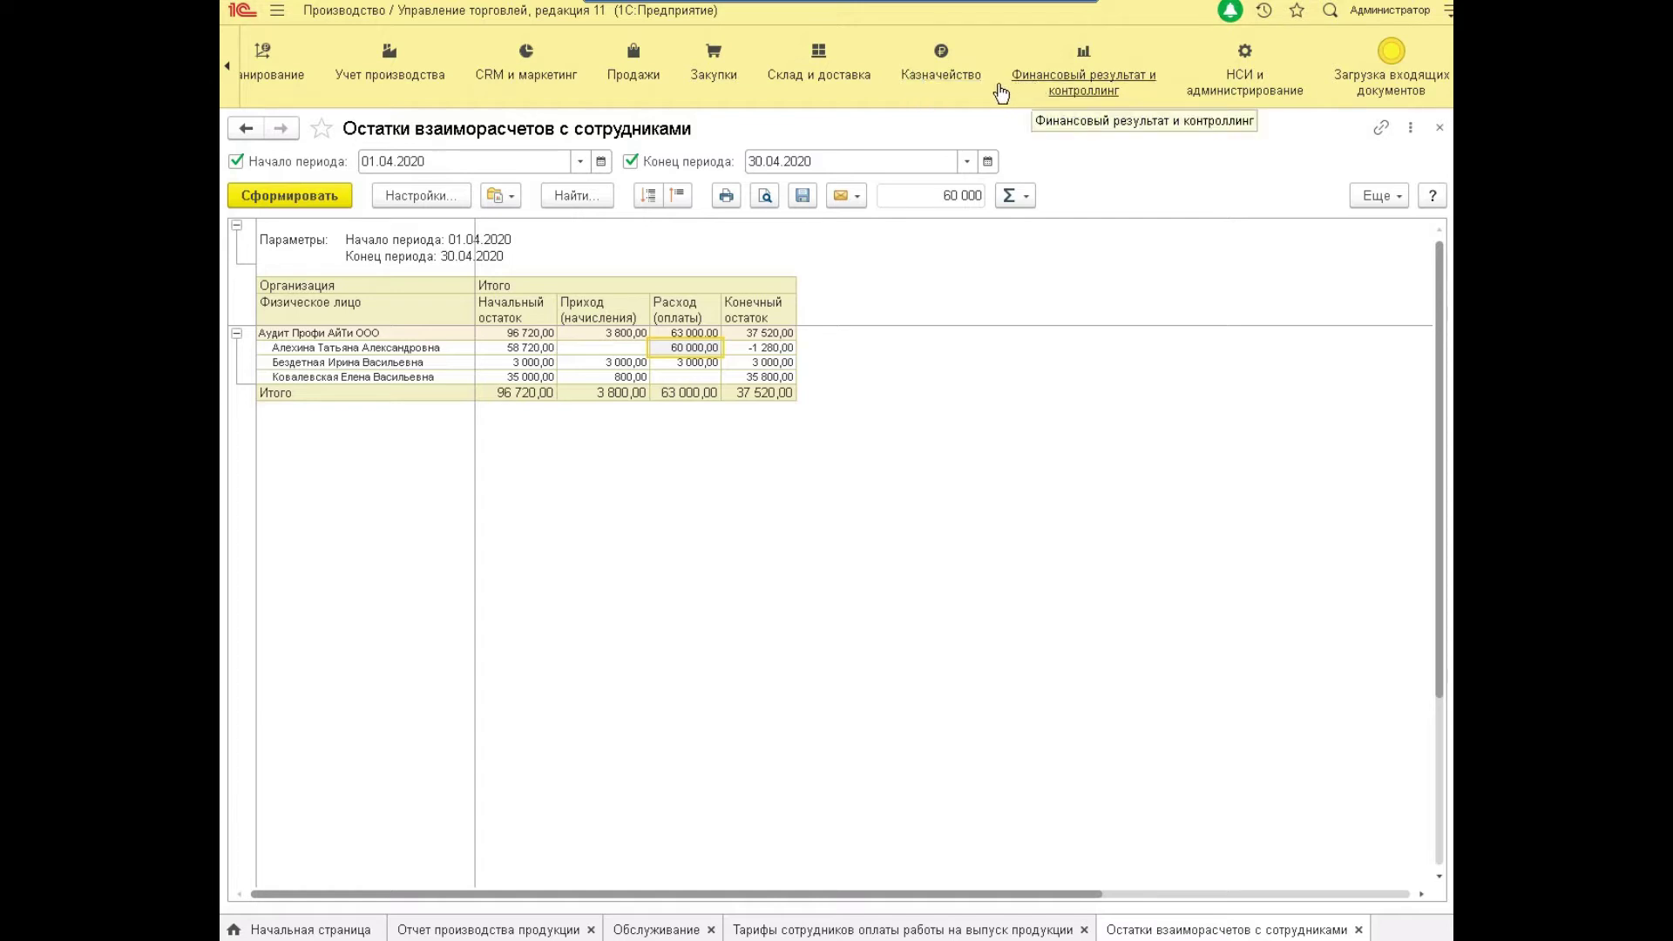
# Go to Казначейство and open Расходные кассовые ордера, listing the 3 000,00 order of 23.04.2020.
pyautogui.click(953, 88)
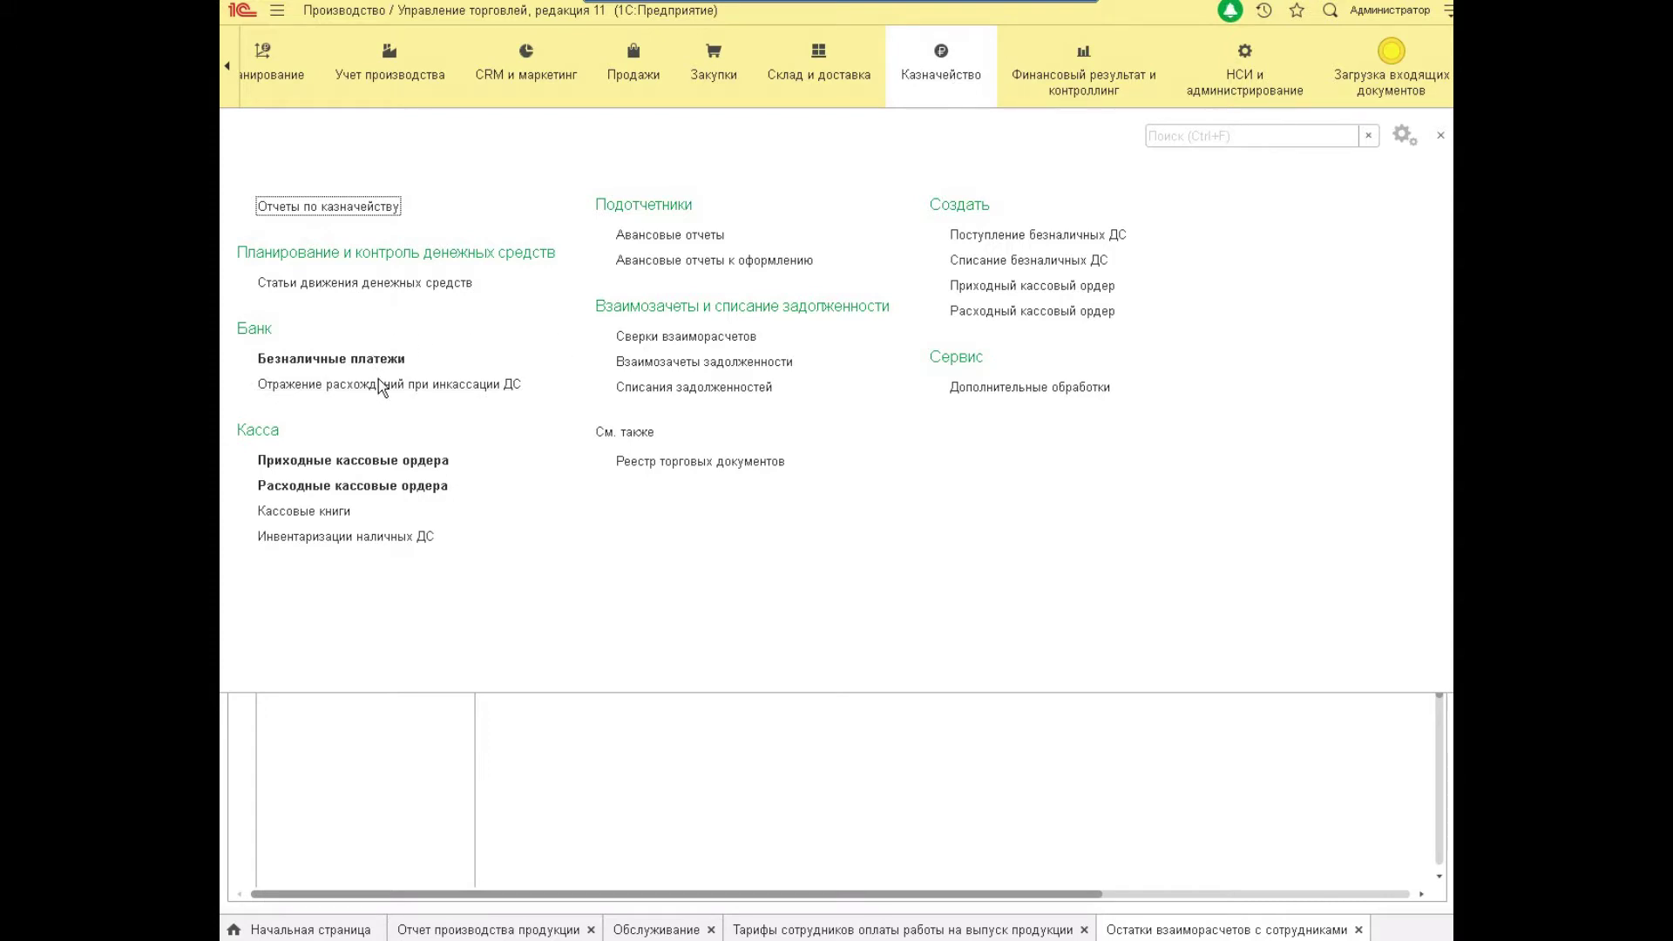
pyautogui.click(397, 494)
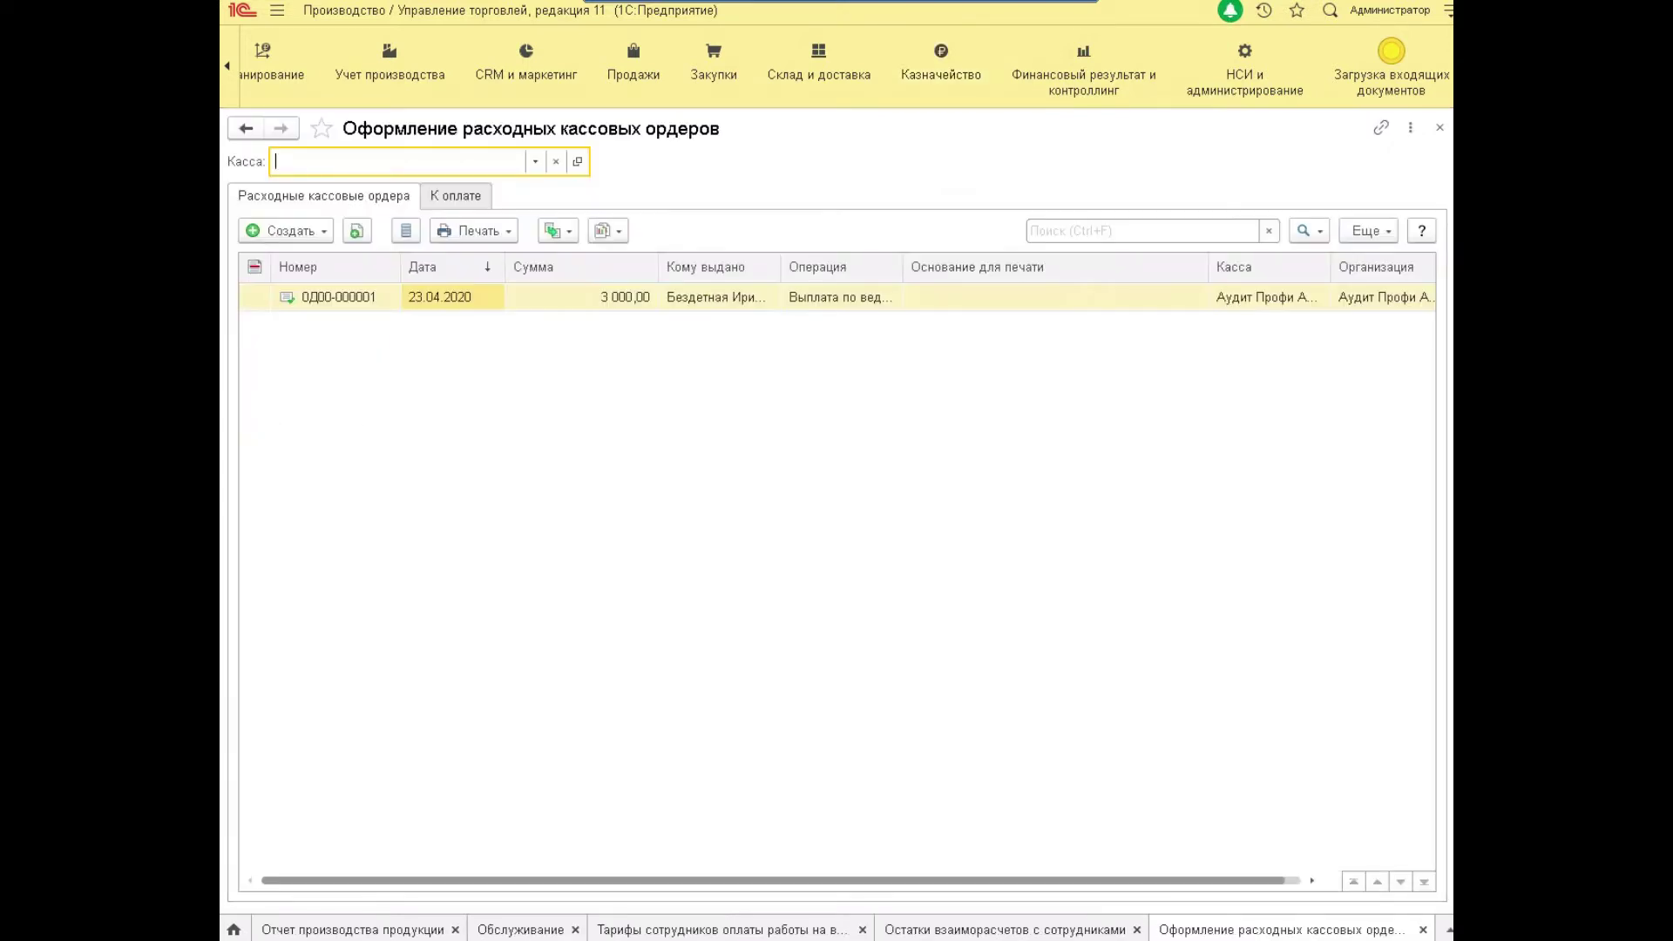
# Open cash order 0Д00-000001 of 23.04.2020 and look at its operation types without changing them.
pyautogui.click(474, 295)
pyautogui.doubleClick(461, 297)
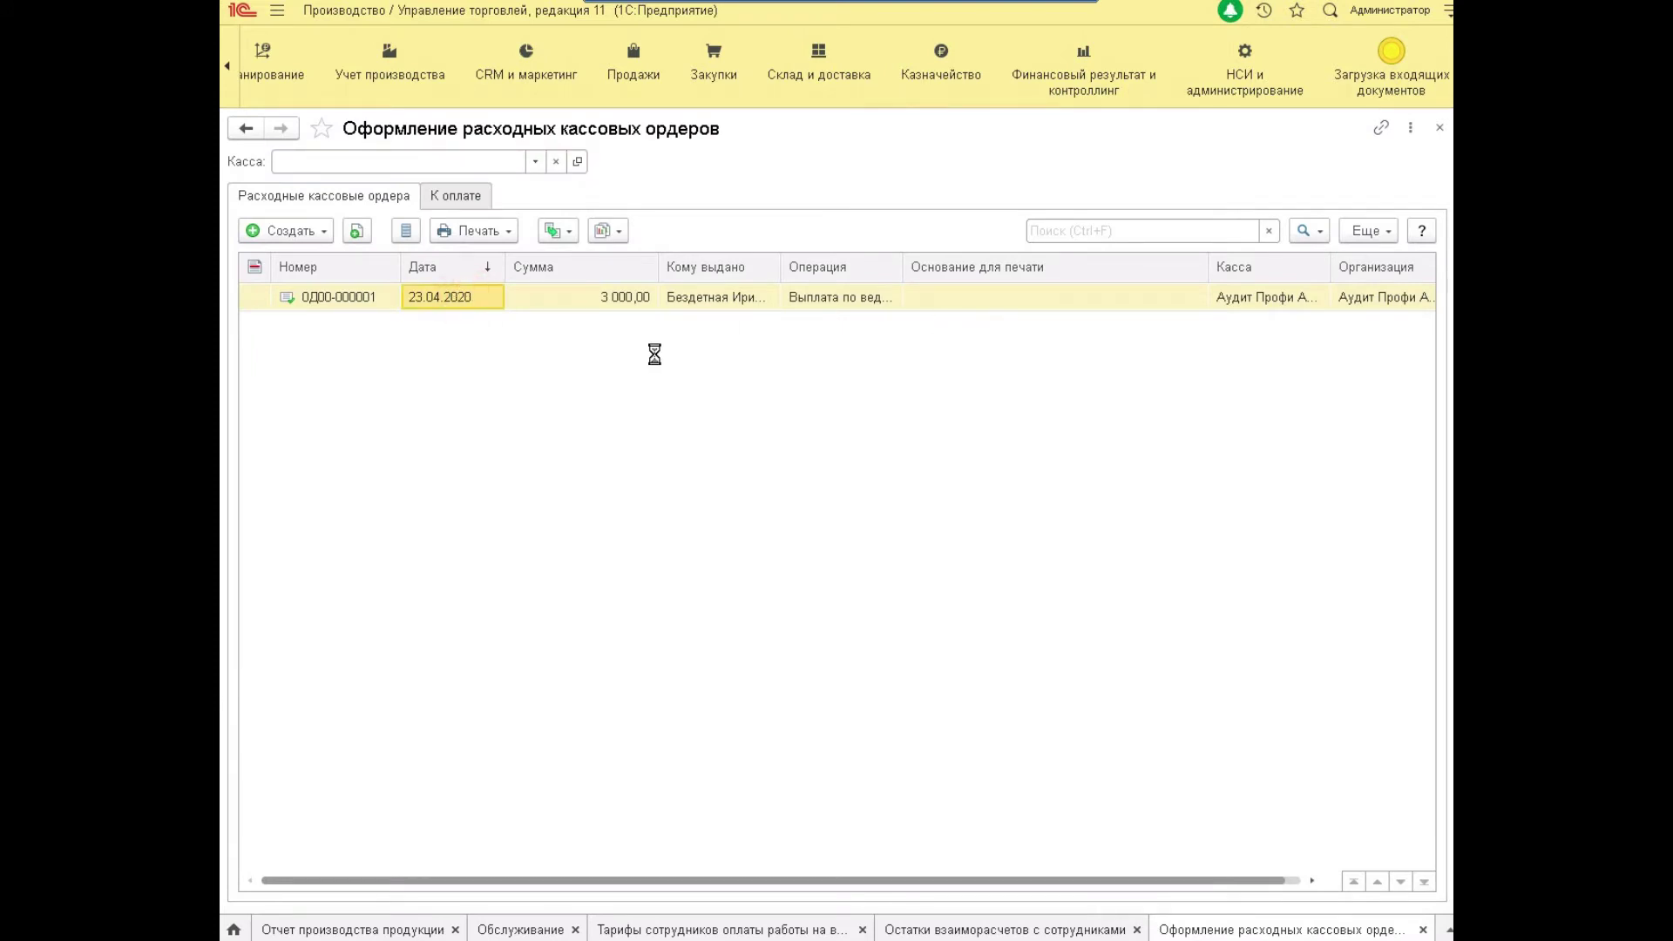
pyautogui.click(745, 279)
pyautogui.click(744, 279)
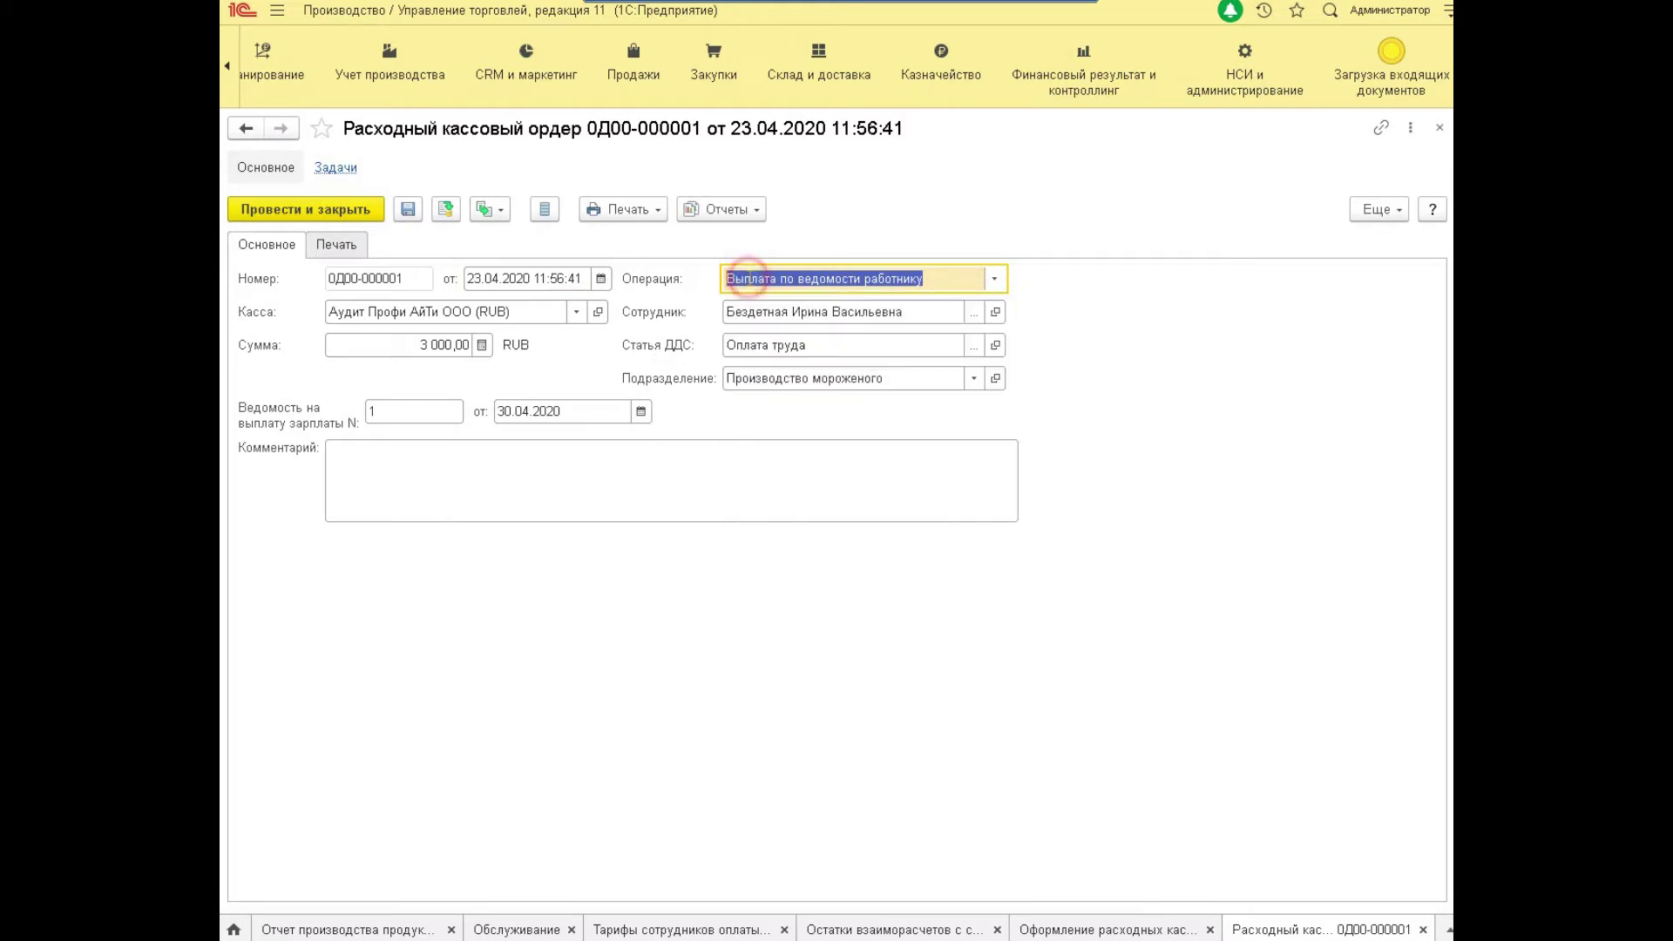
# Verify the employee, 3 000,00 amount and payroll statement 1 of 30.04.2020, then post and close.
pyautogui.click(921, 278)
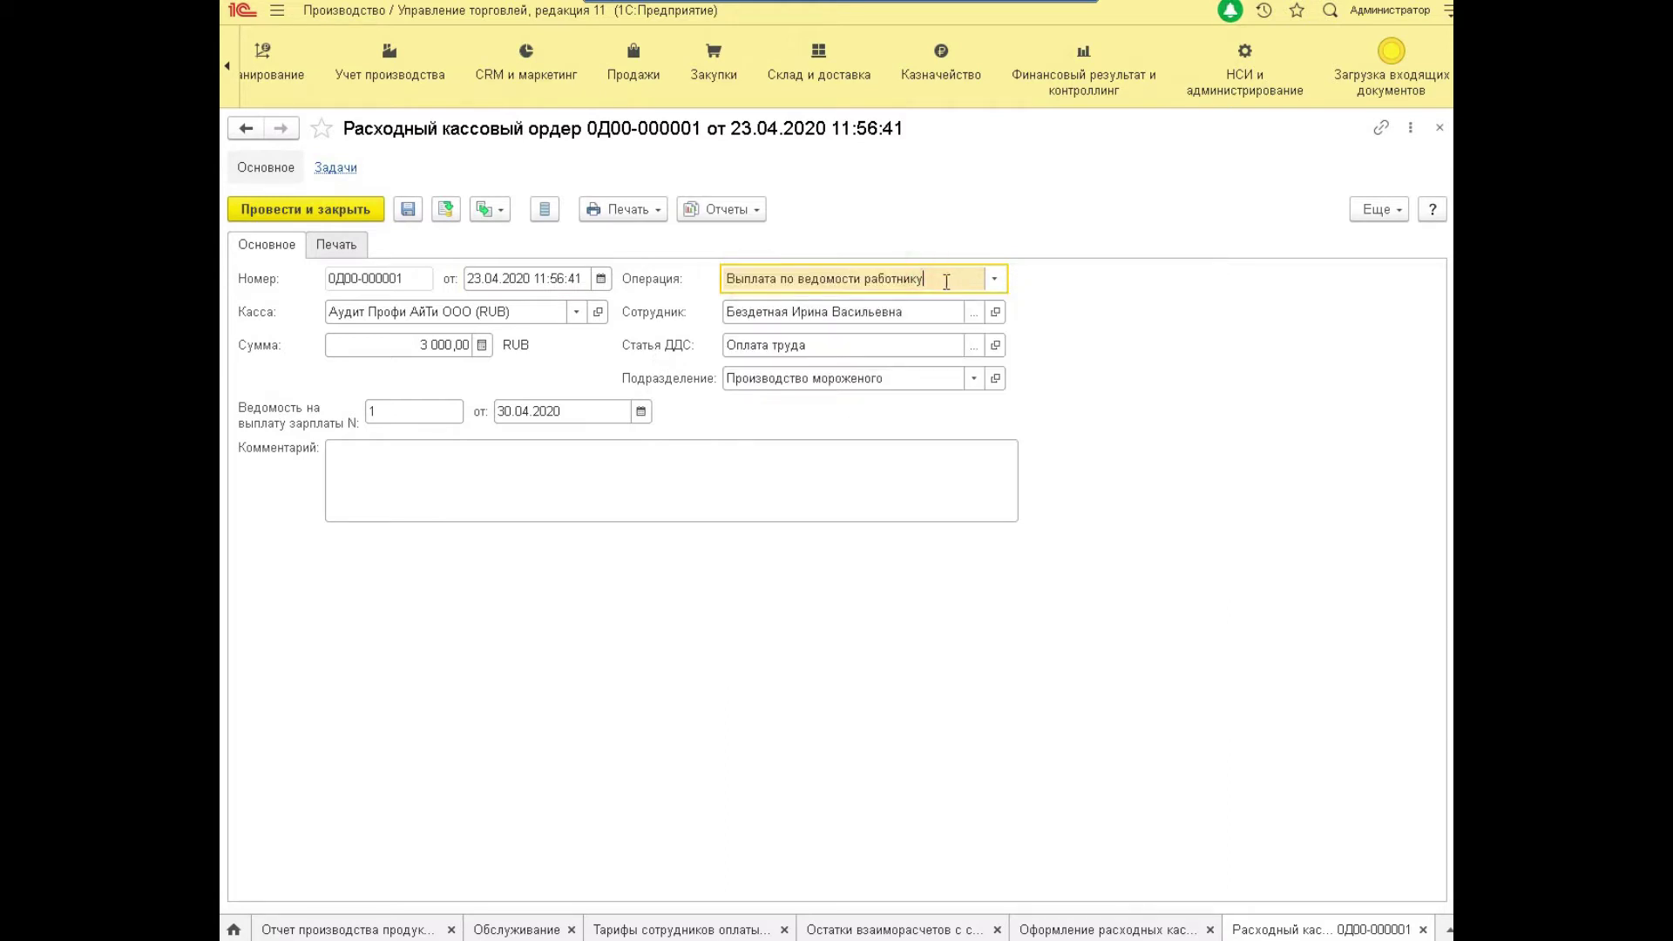
pyautogui.click(806, 319)
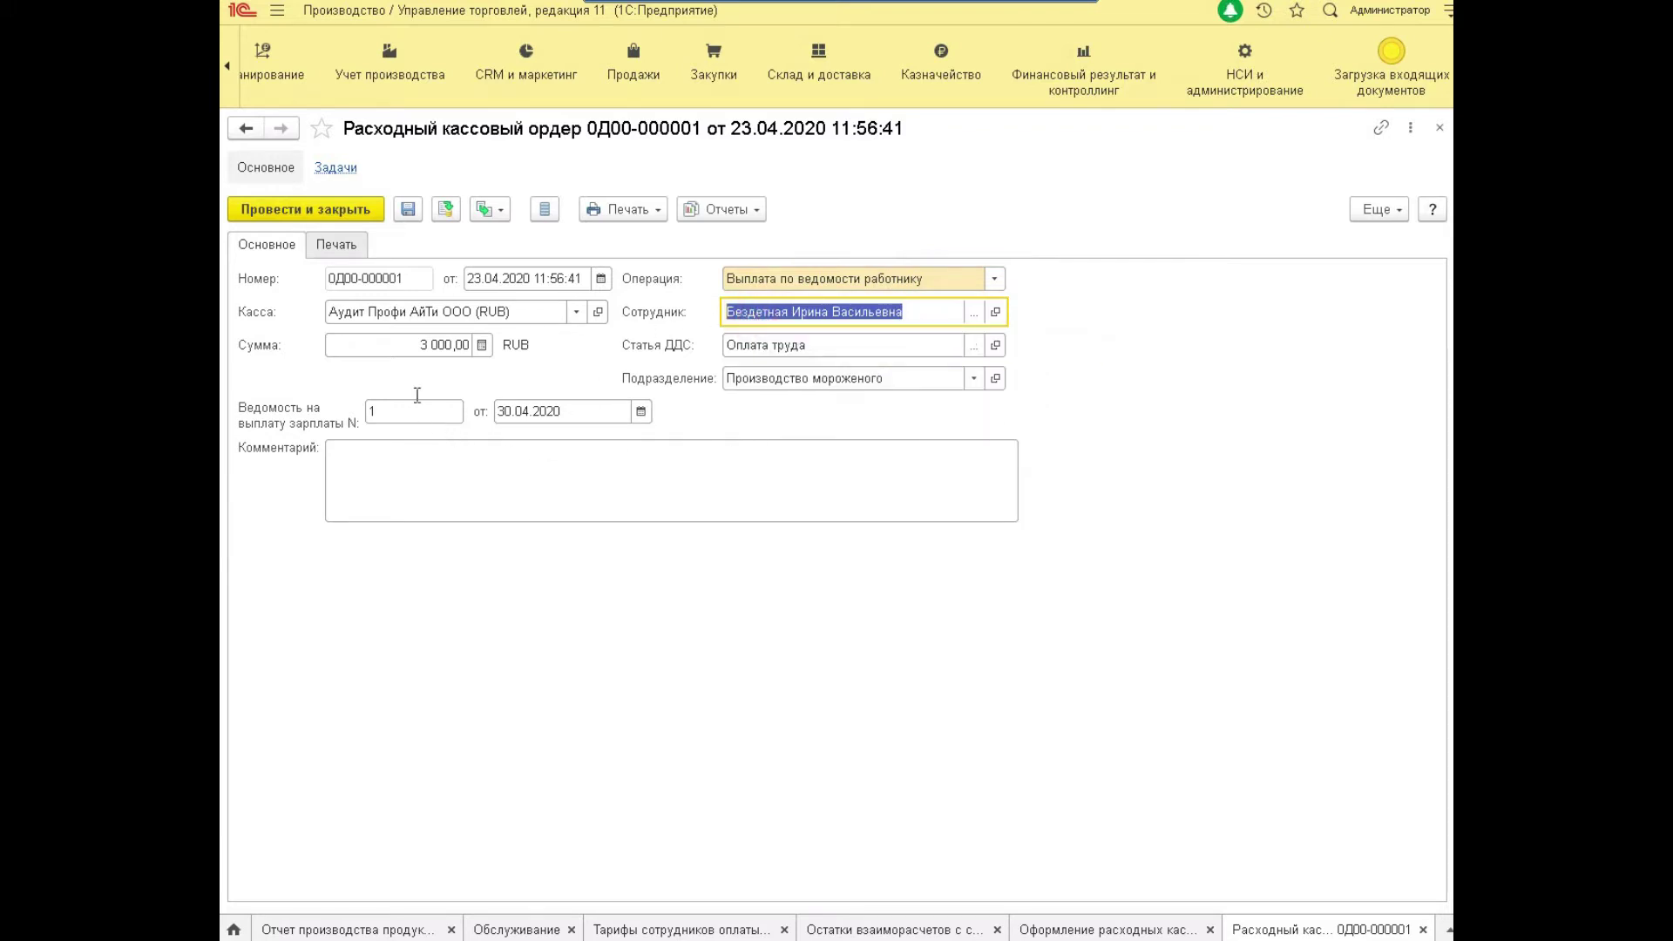
pyautogui.click(392, 346)
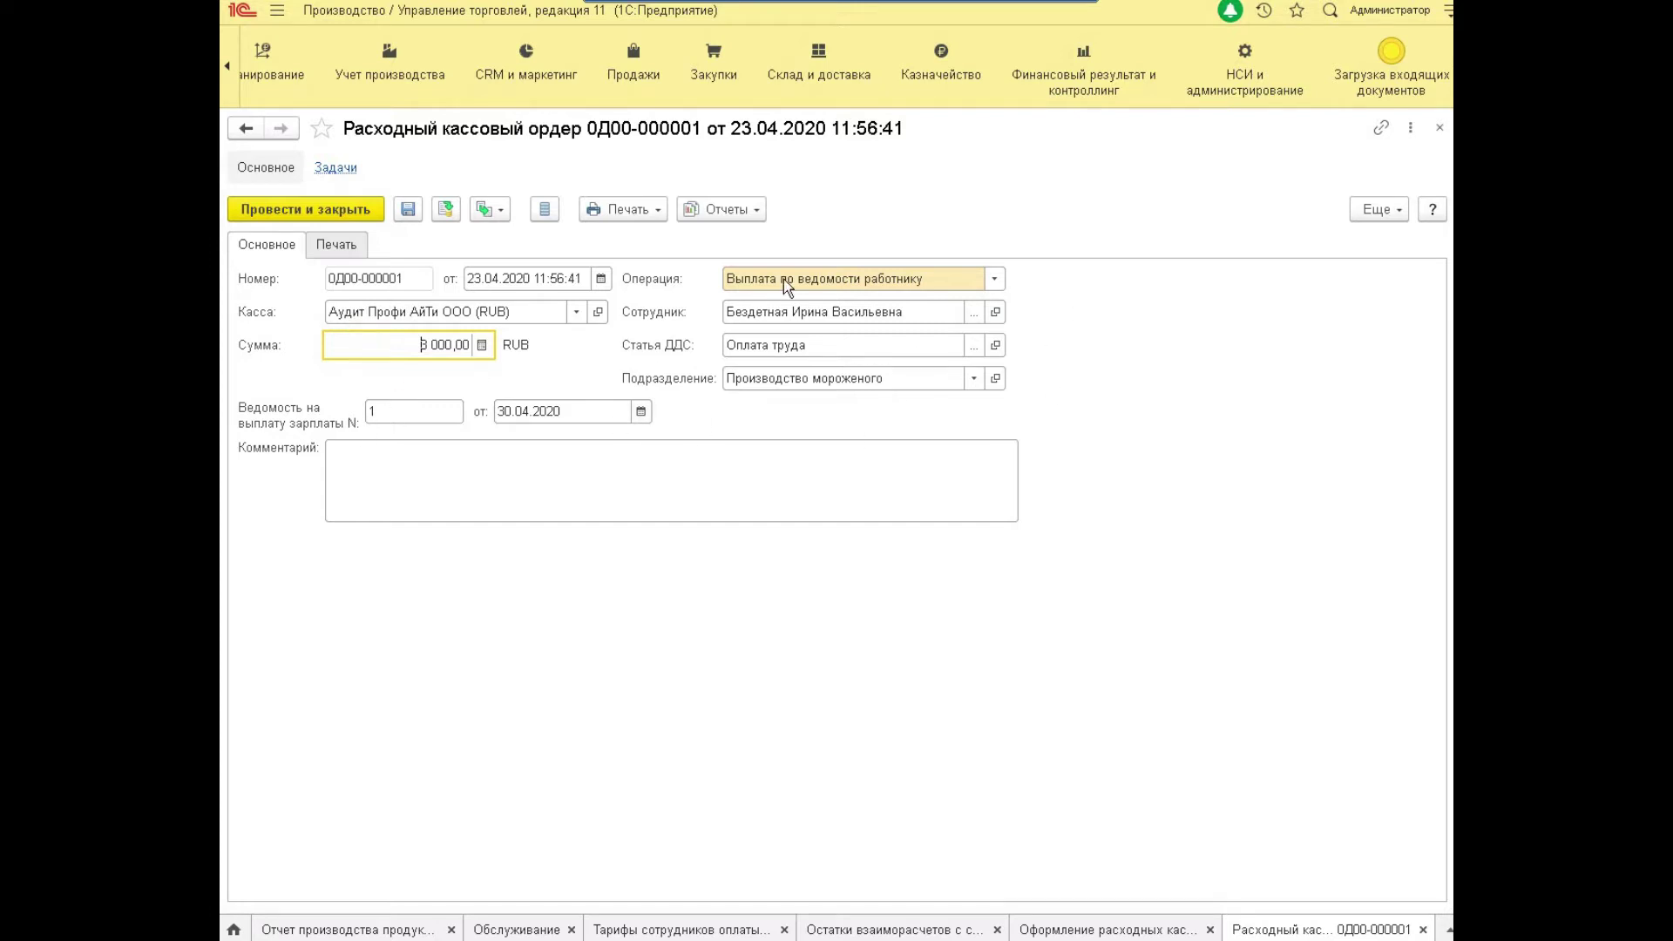
pyautogui.click(384, 420)
pyautogui.click(385, 418)
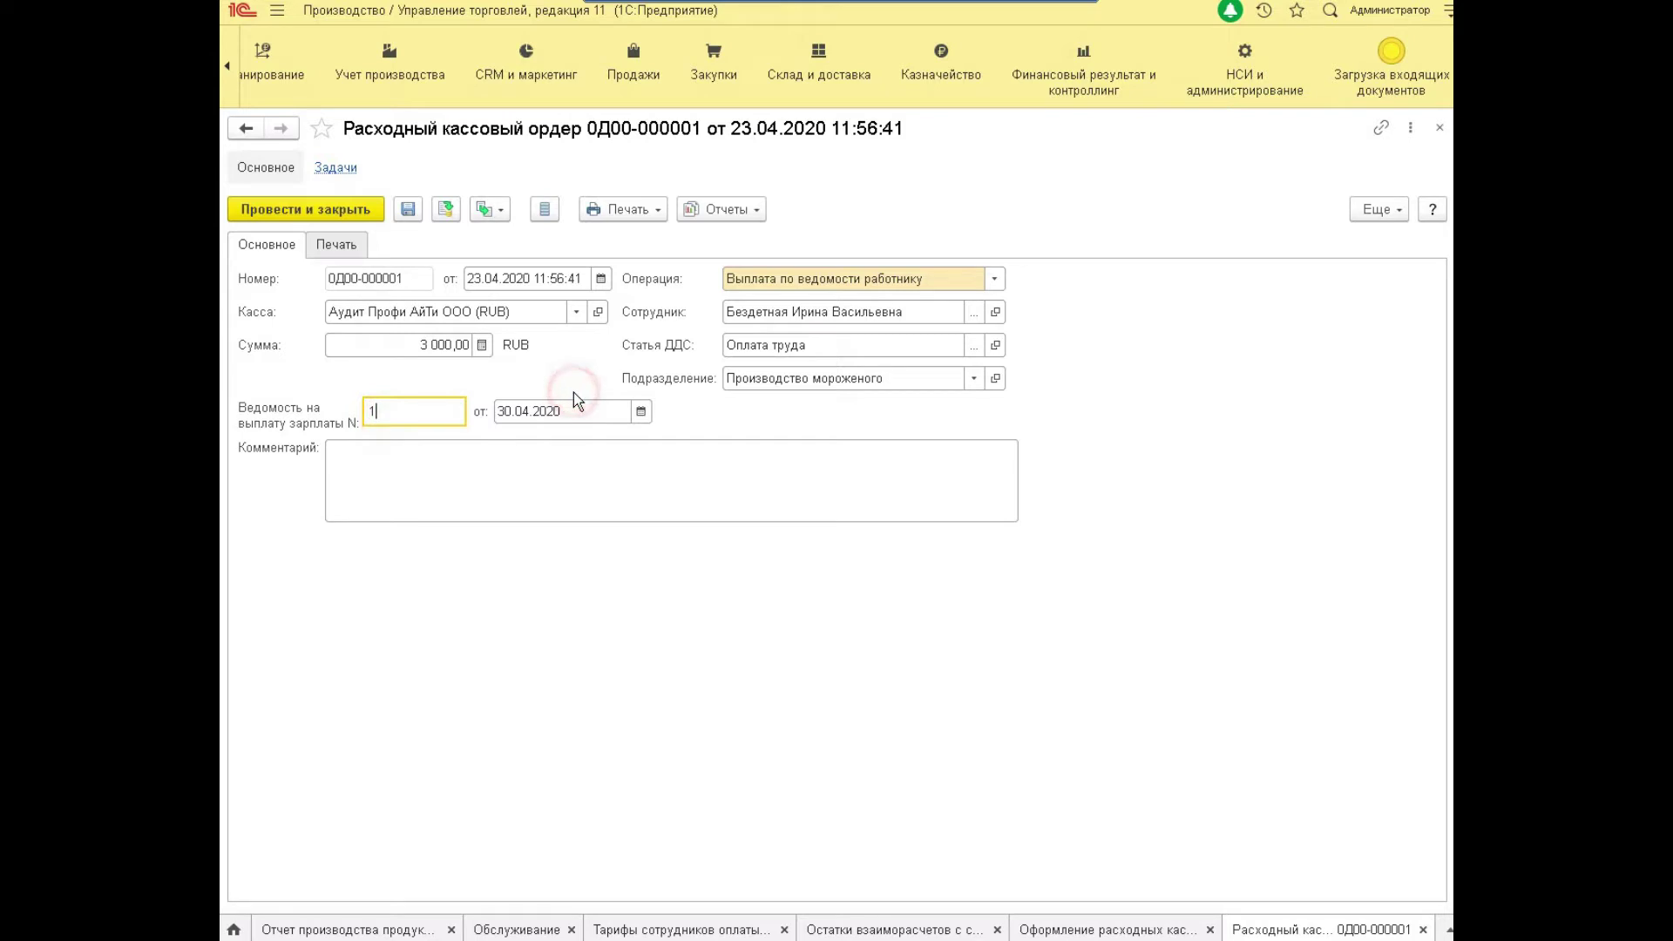
pyautogui.click(584, 414)
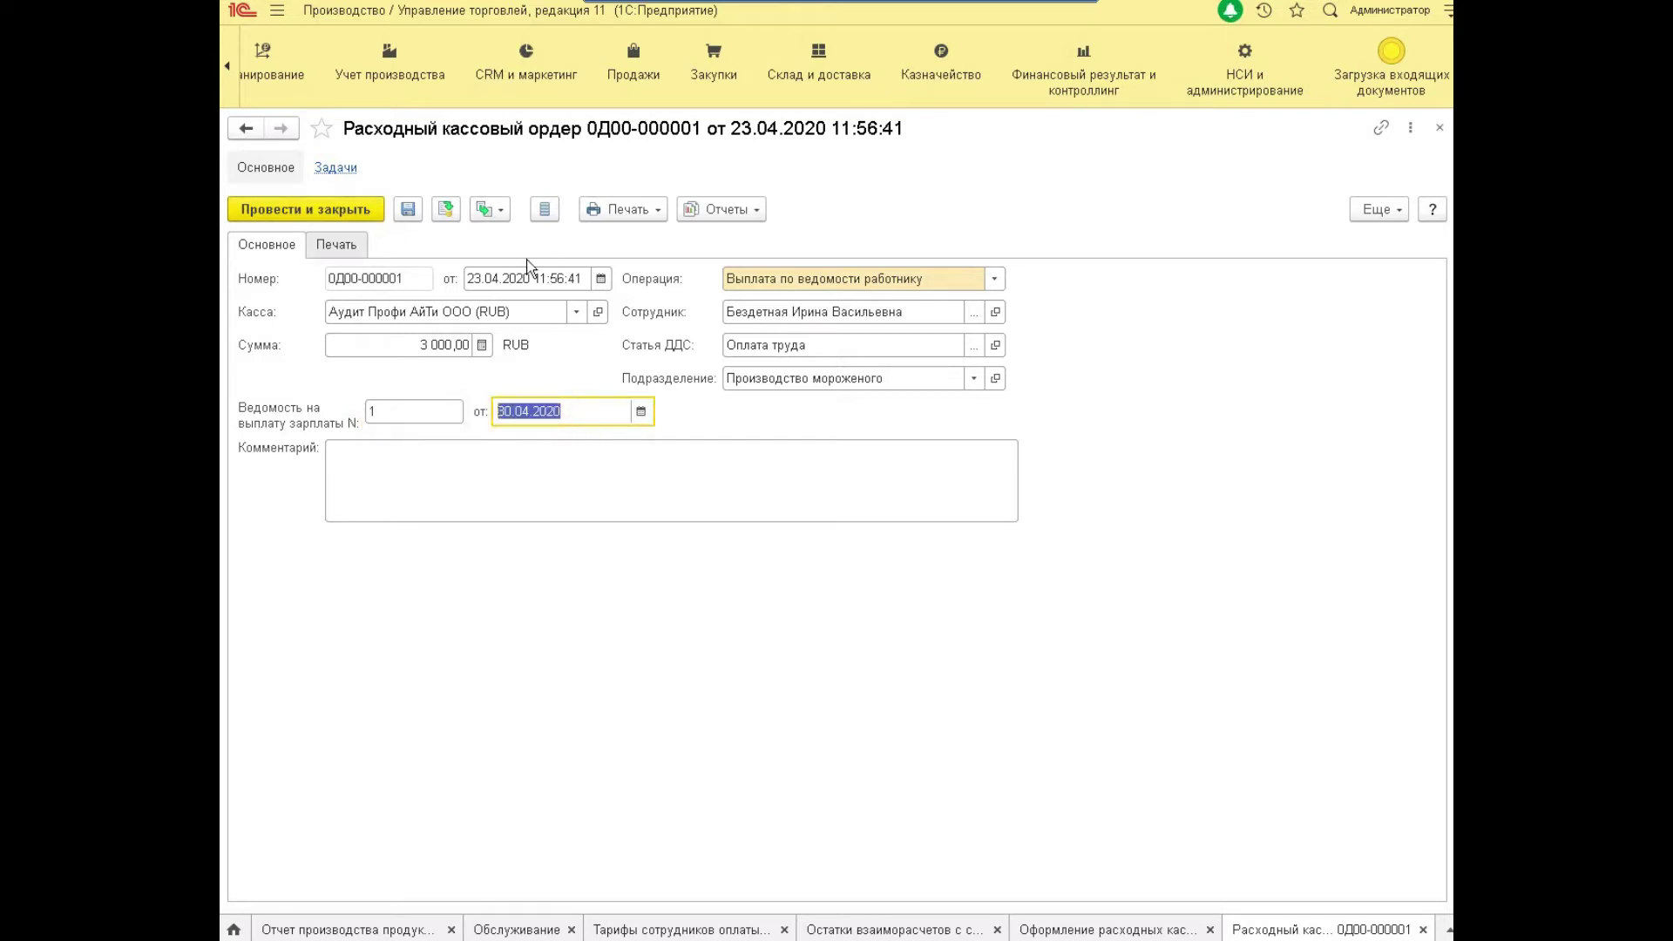
pyautogui.click(484, 275)
pyautogui.click(484, 277)
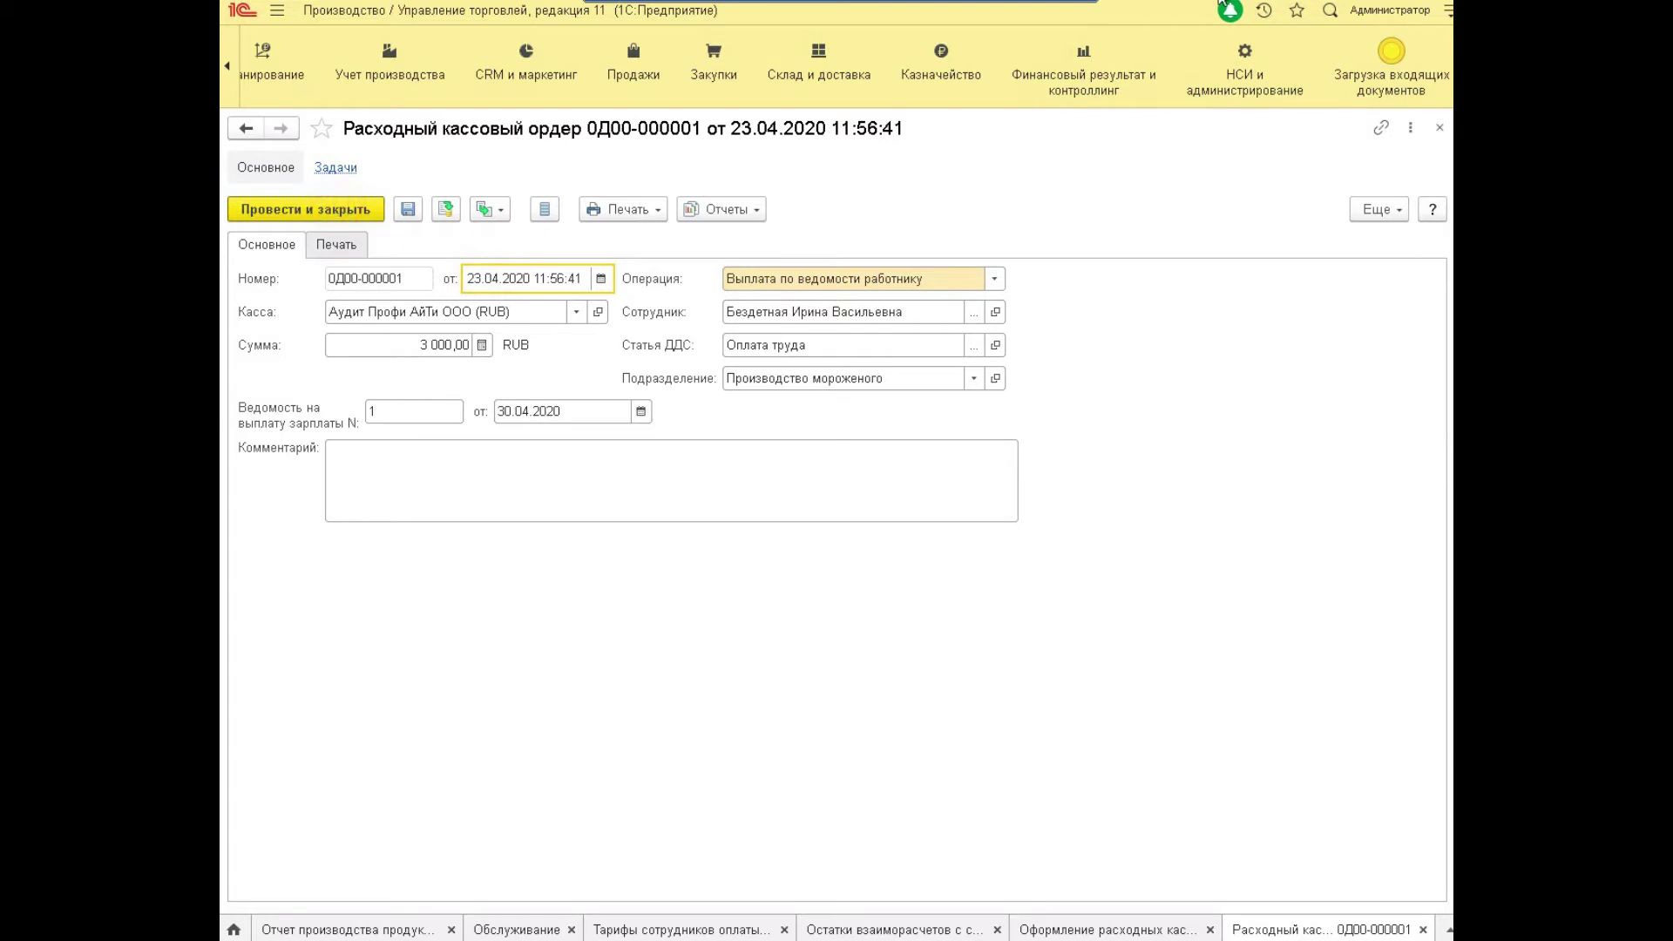
pyautogui.hotkey('ctrl', 'Return')
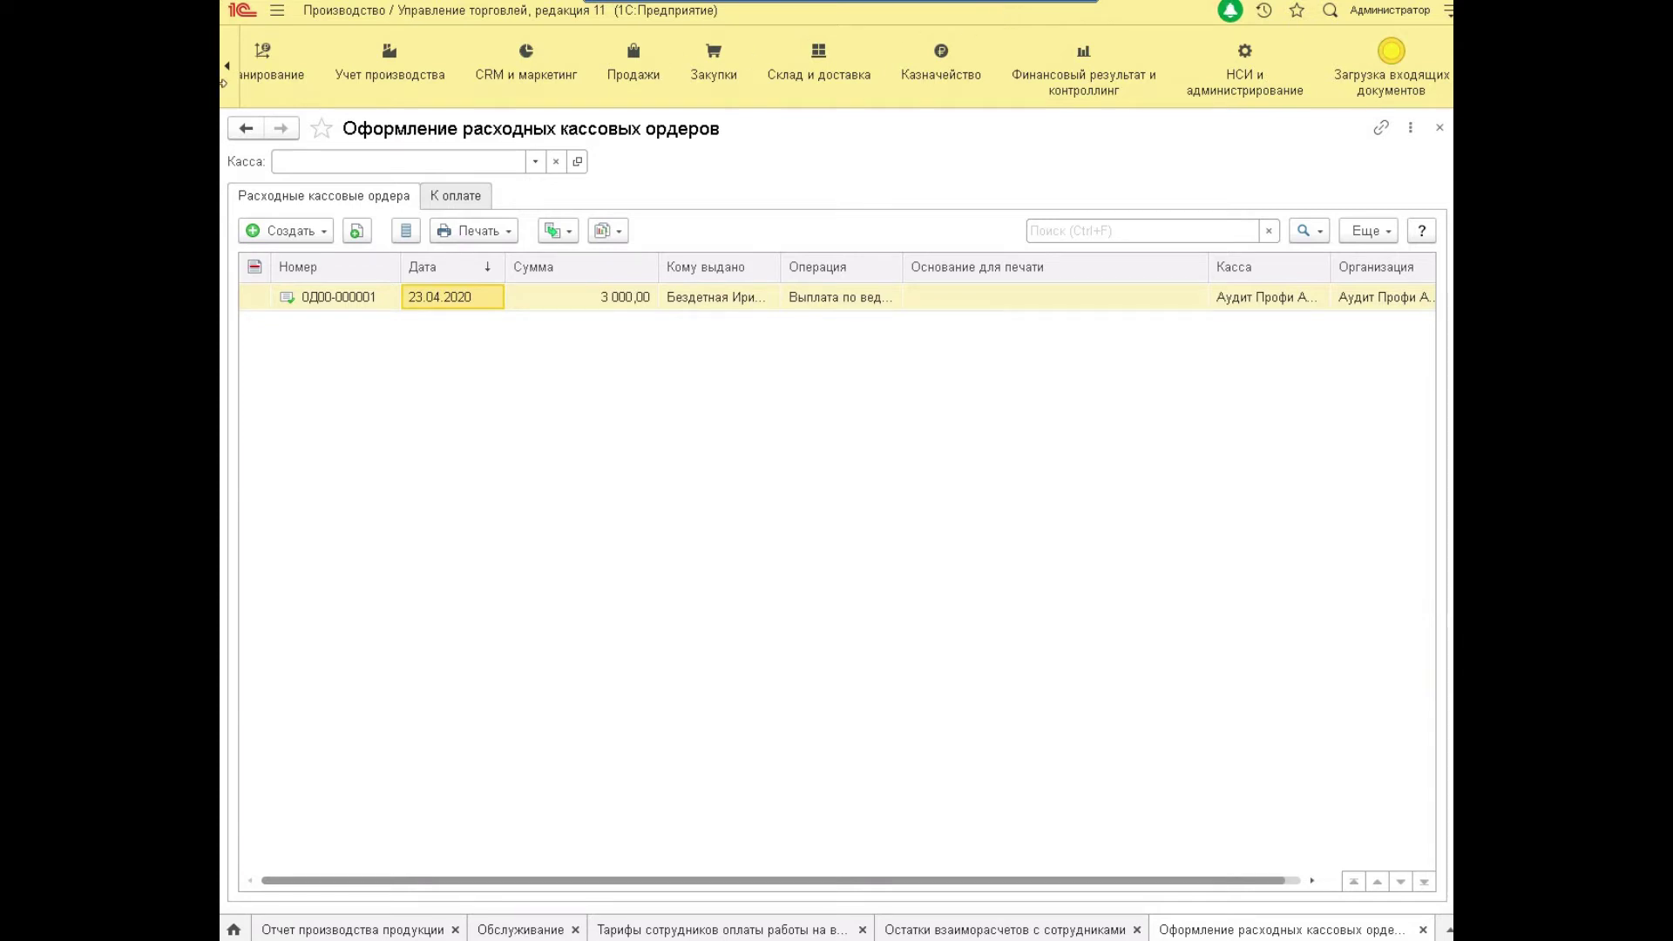
# Open the Рабочие смены, бригады catalog from the Учет производства section.
pyautogui.click(224, 63)
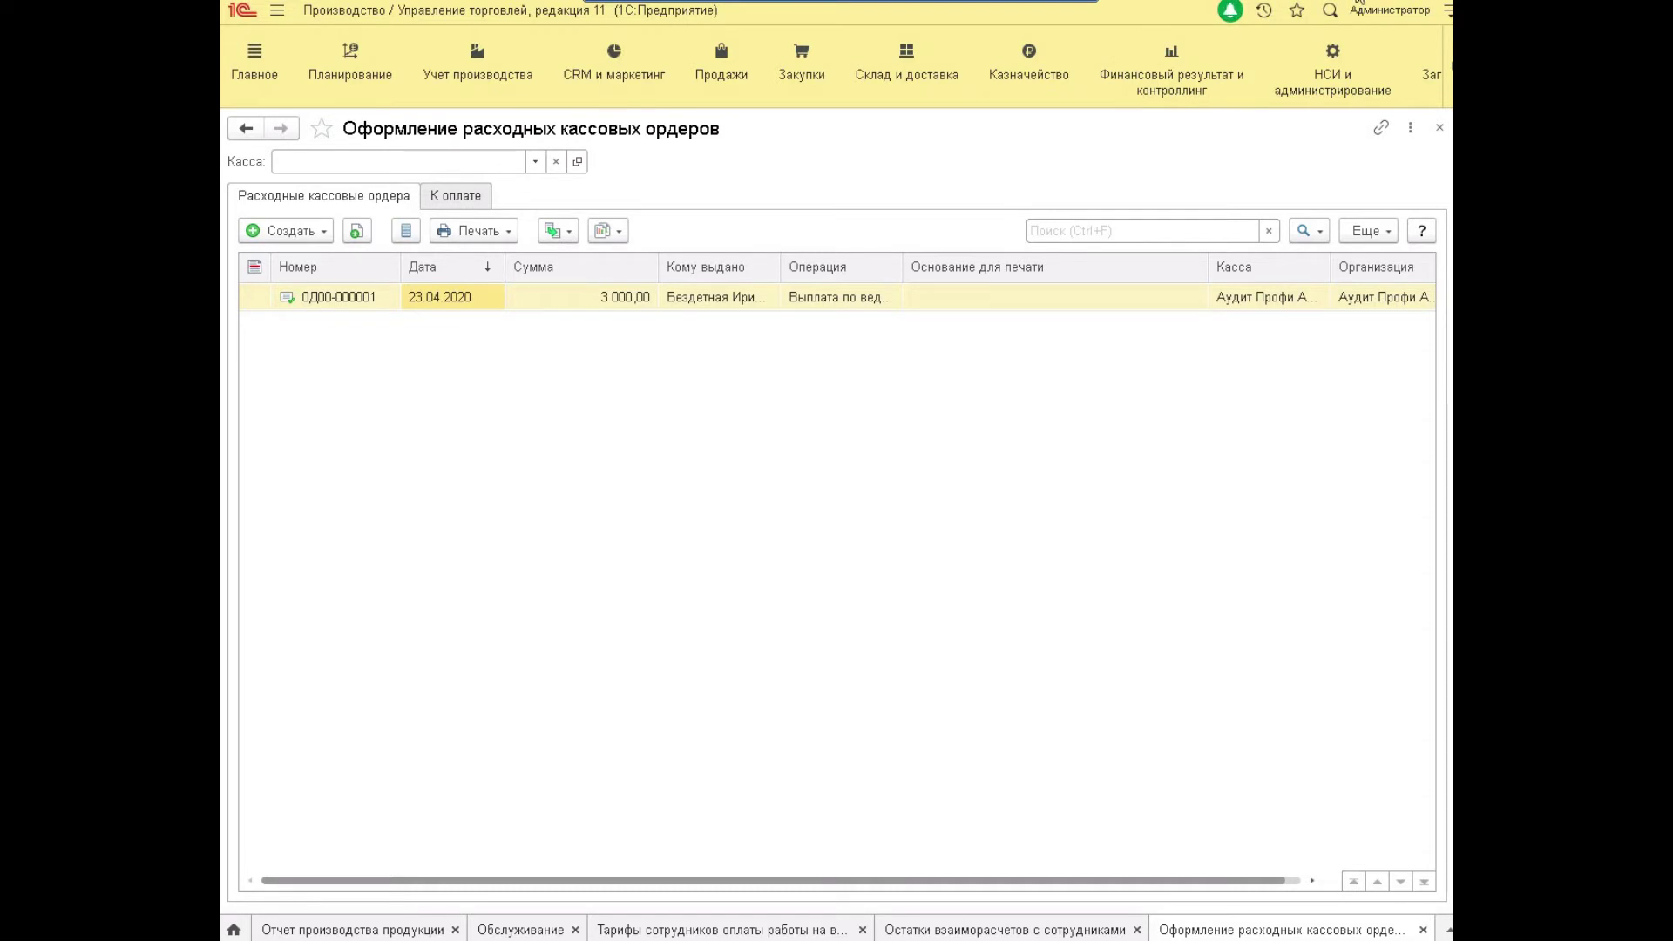
pyautogui.hotkey('ctrl', 'Tab')
pyautogui.click(482, 52)
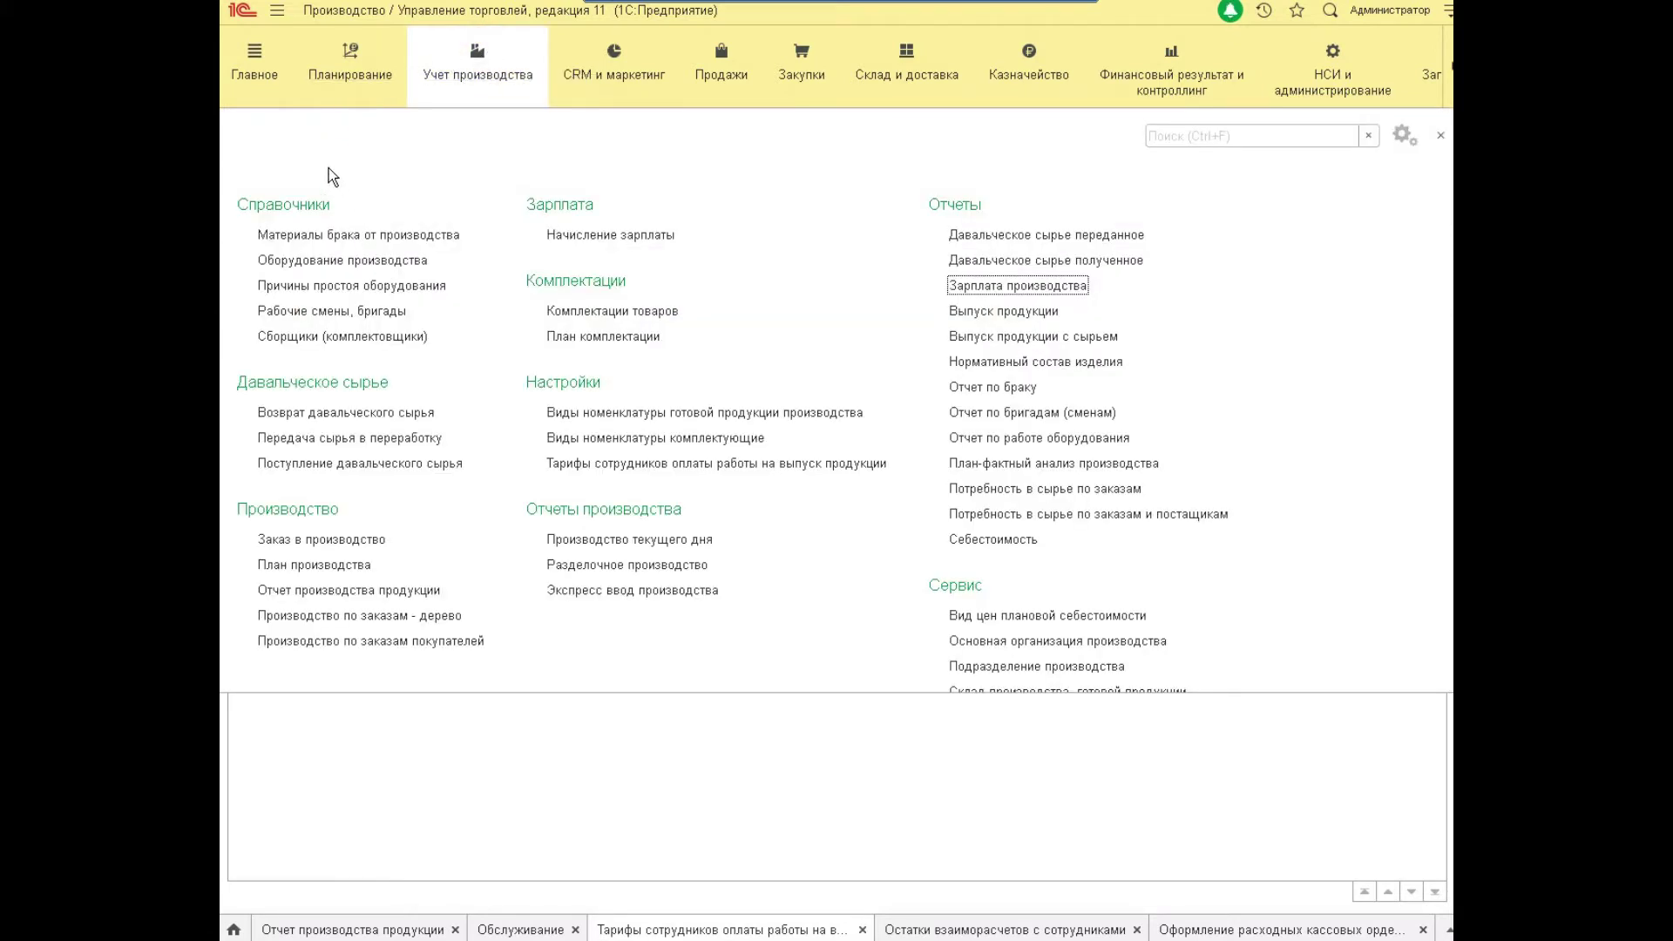
pyautogui.click(367, 313)
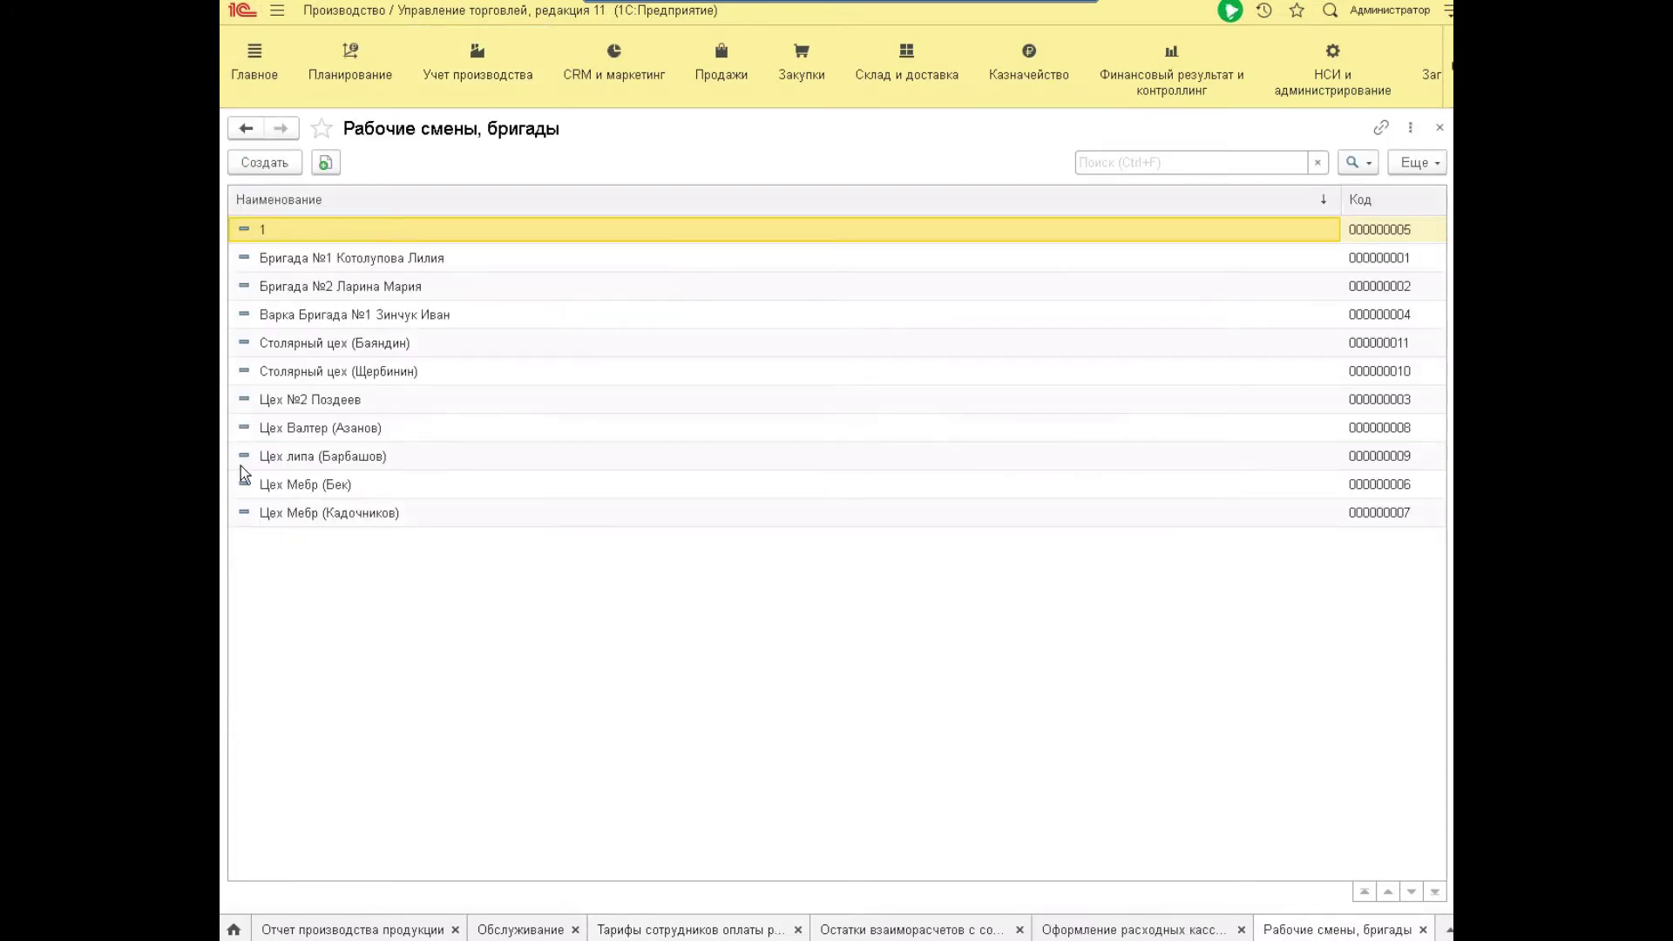
# Add two employees as rows 2 and 3 to brigade 000000008 Цех Валтер and save it.
pyautogui.click(337, 427)
pyautogui.doubleClick(337, 427)
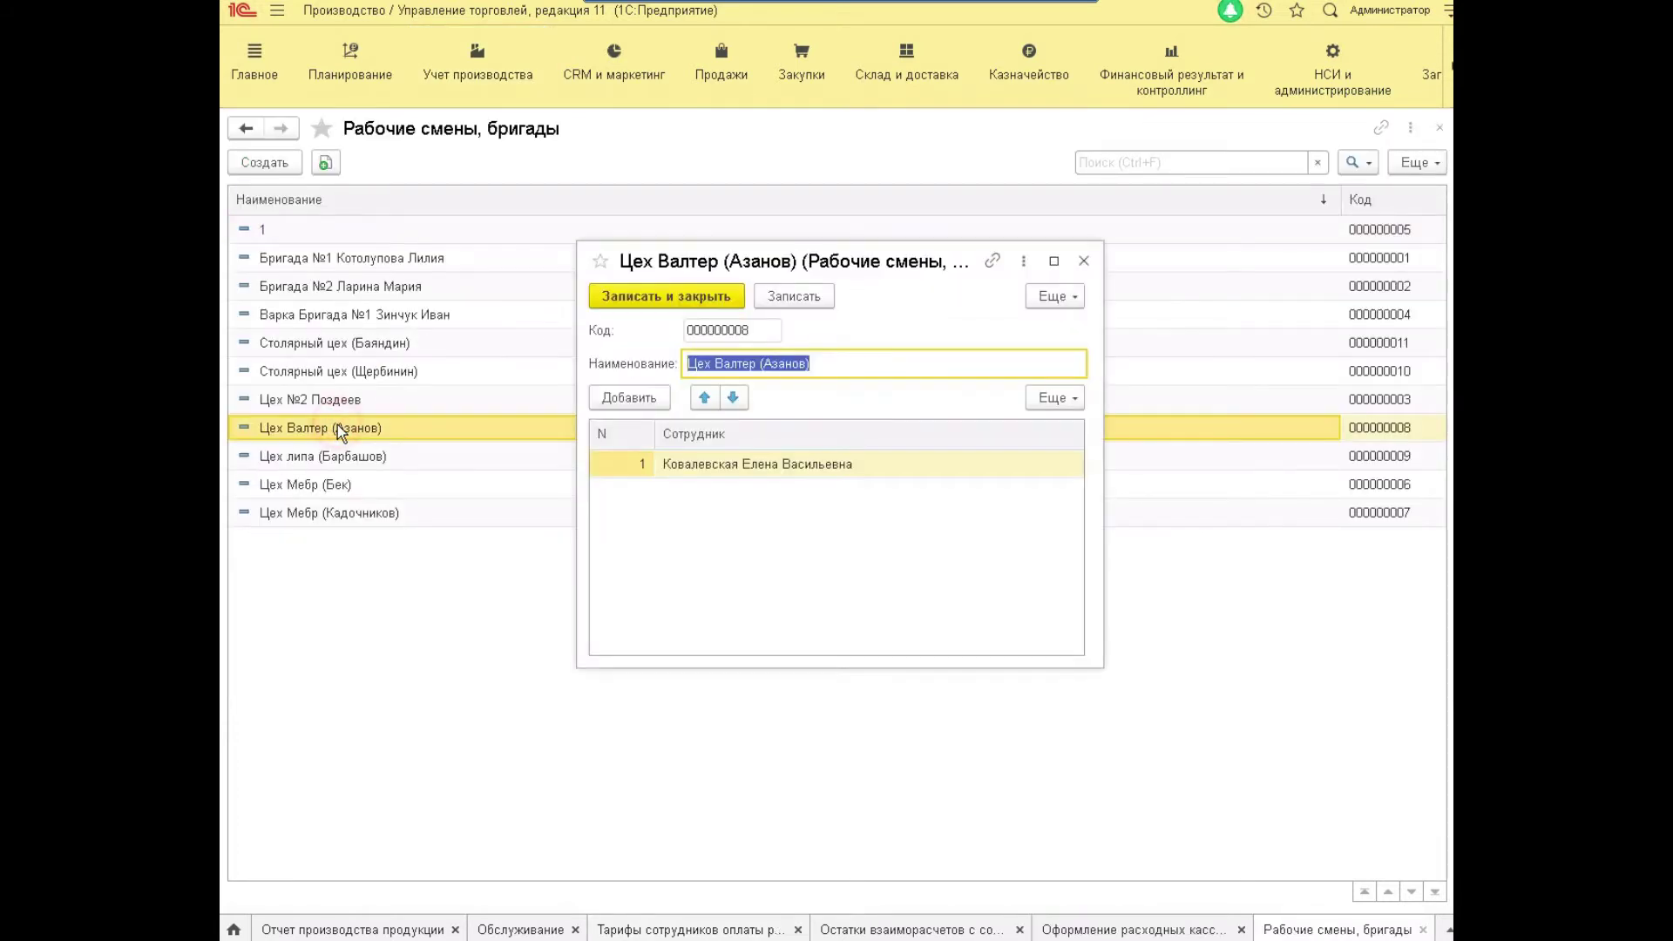
pyautogui.click(722, 471)
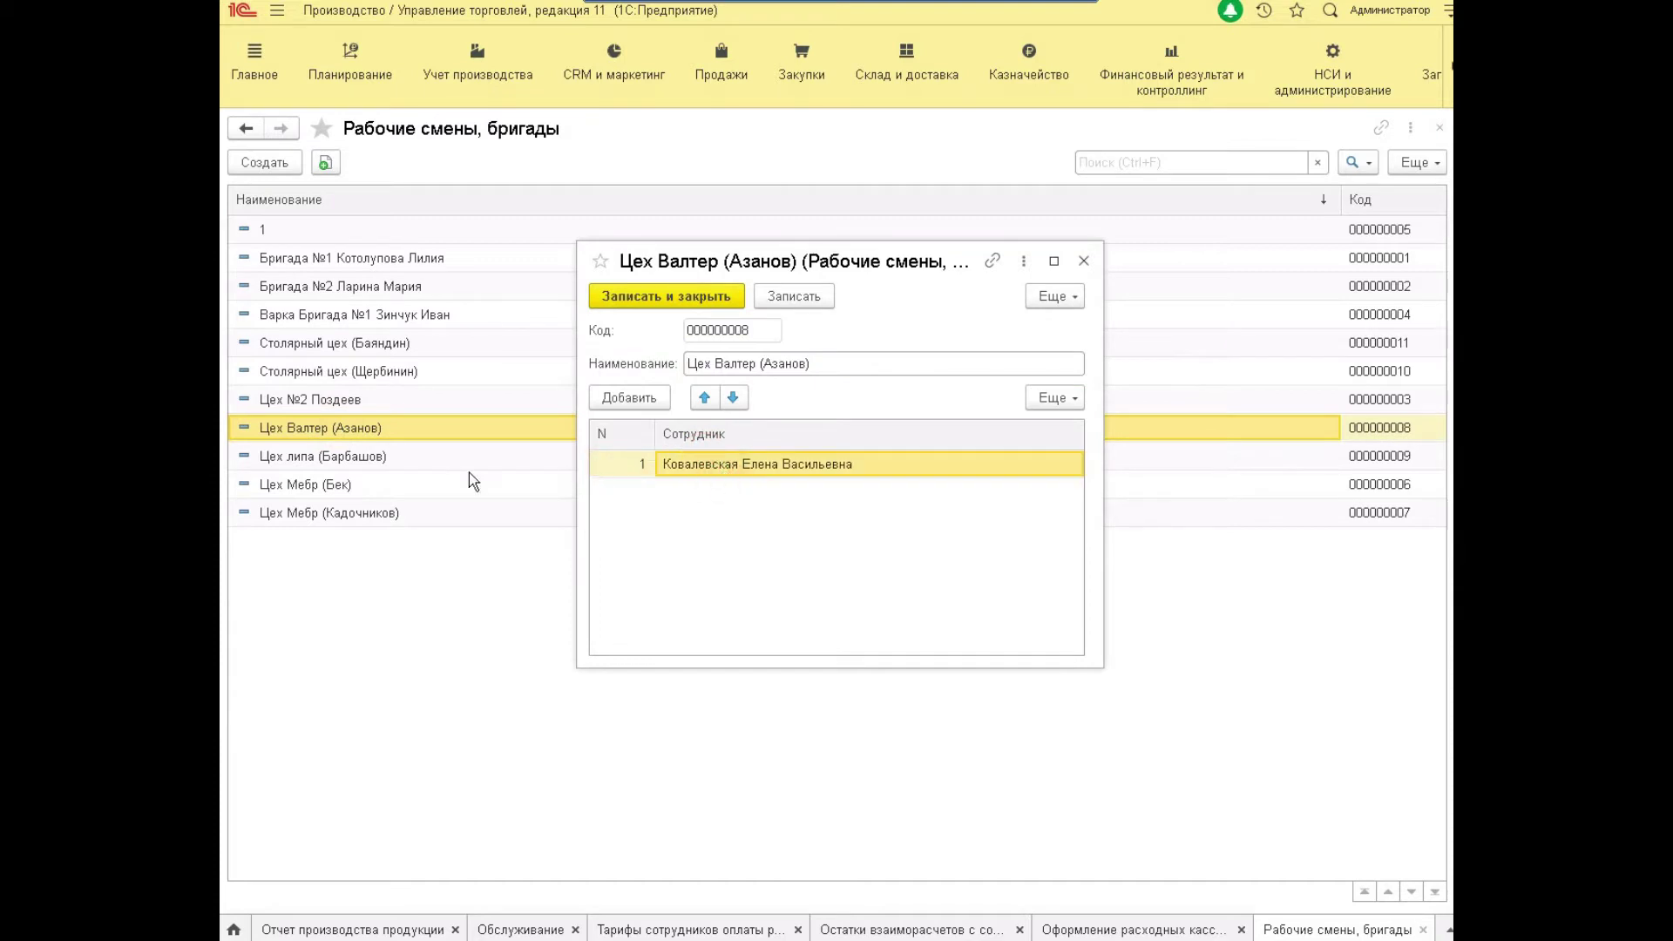
pyautogui.click(660, 403)
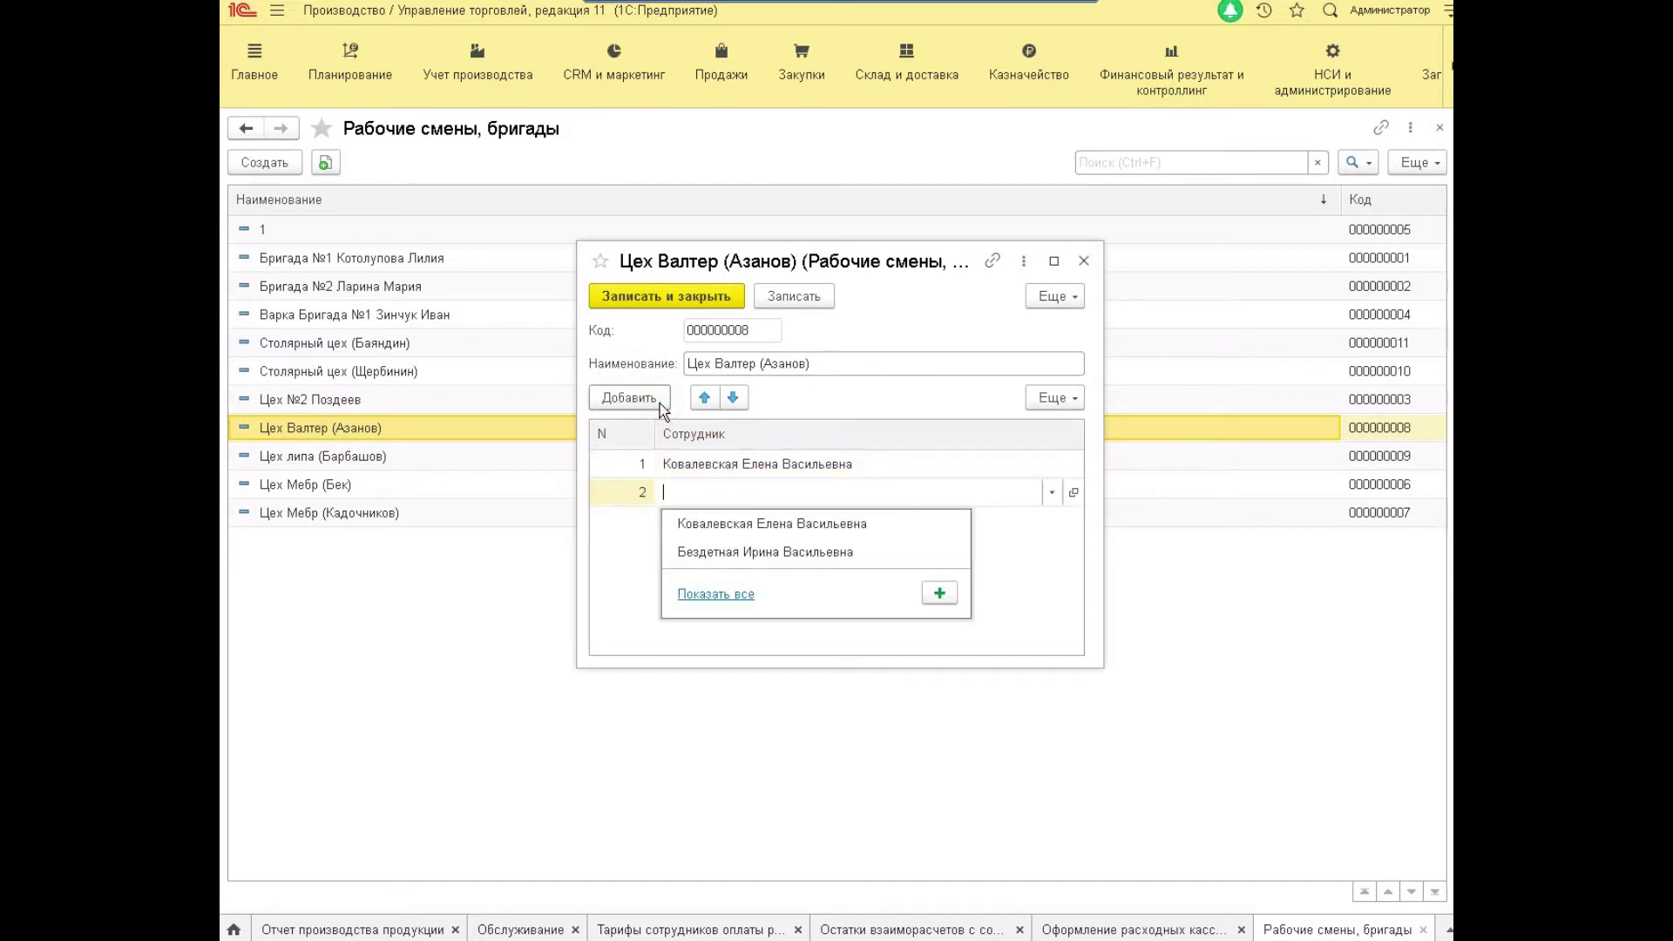
pyautogui.click(699, 590)
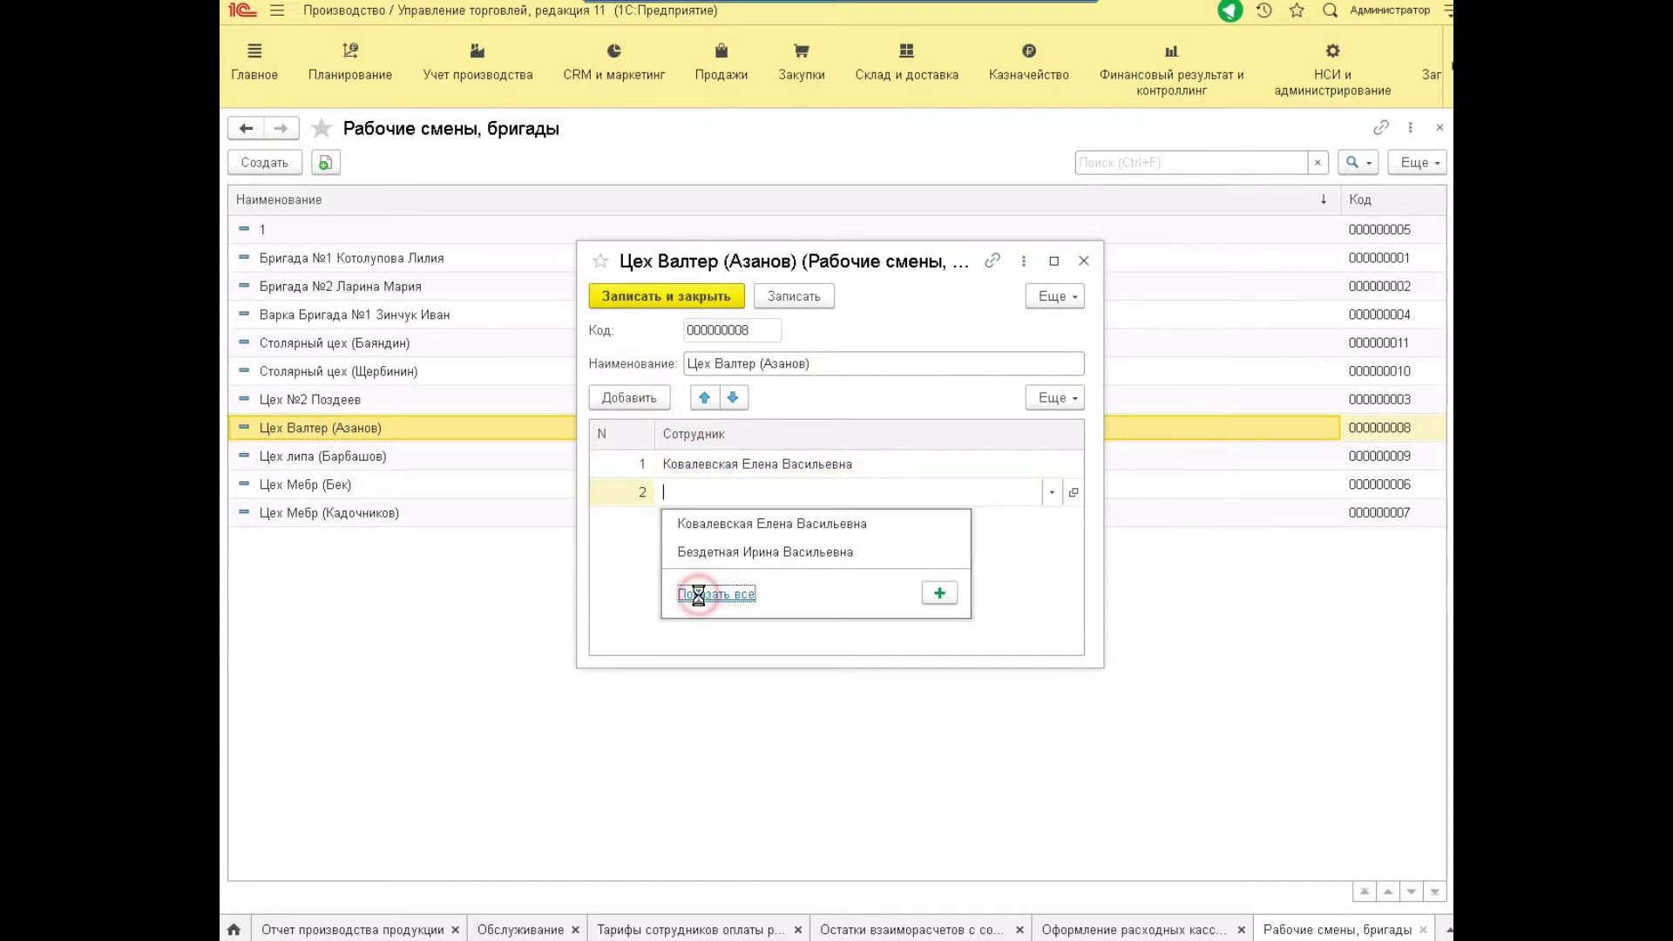
pyautogui.doubleClick(474, 423)
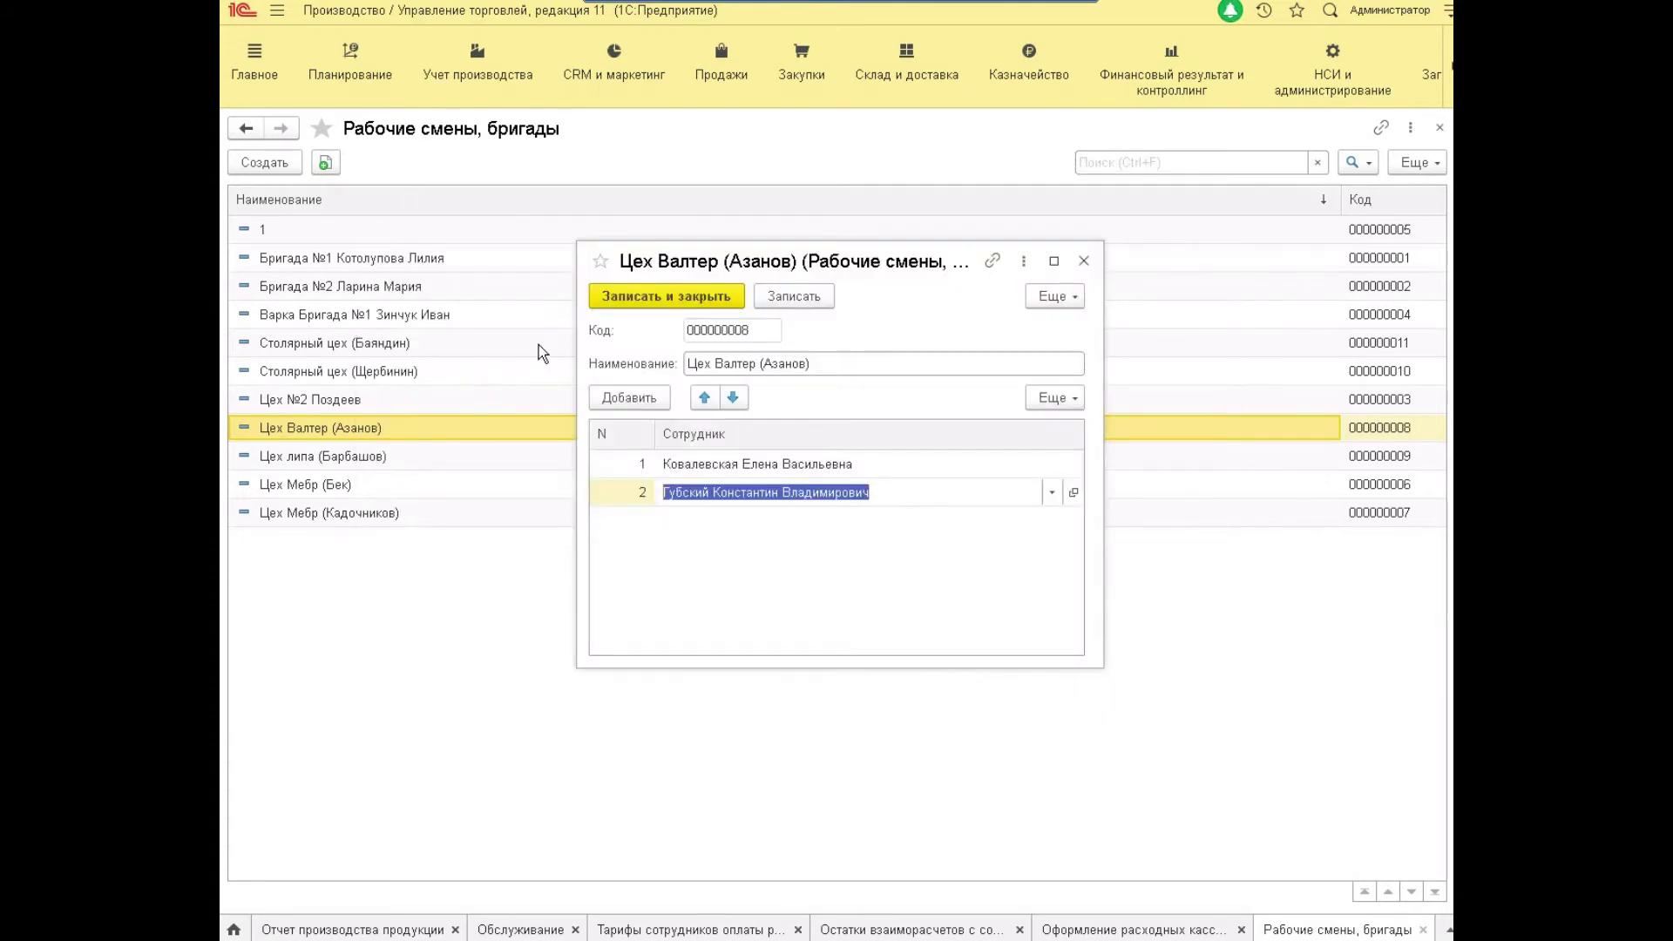
pyautogui.click(636, 401)
pyautogui.click(707, 650)
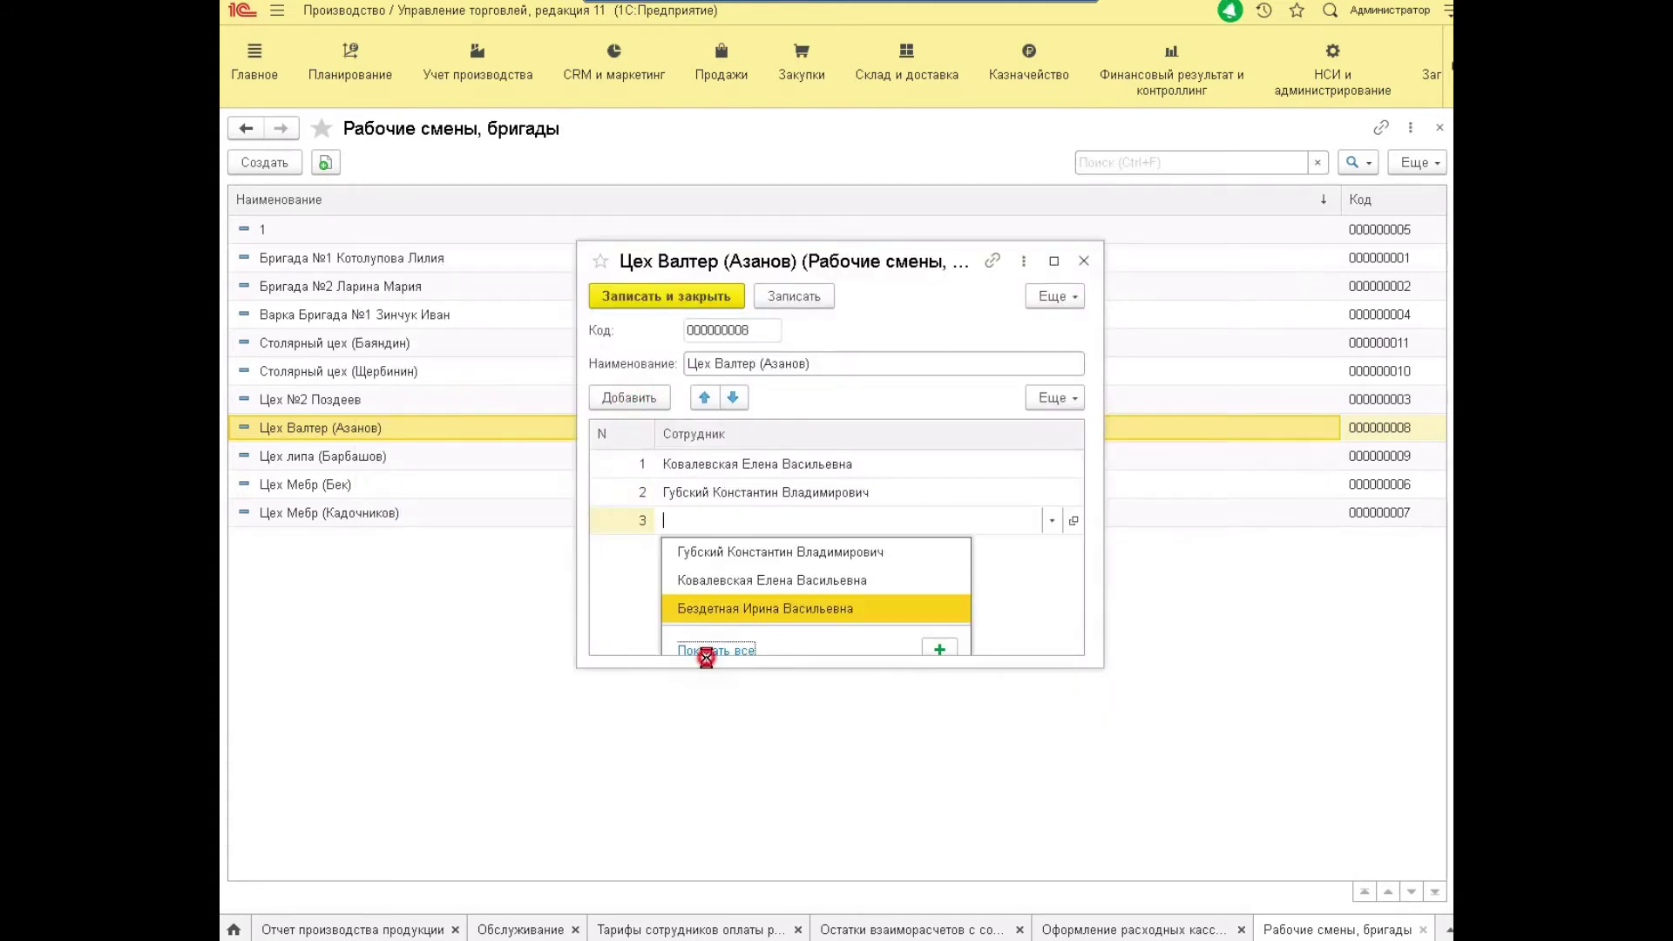
pyautogui.doubleClick(579, 627)
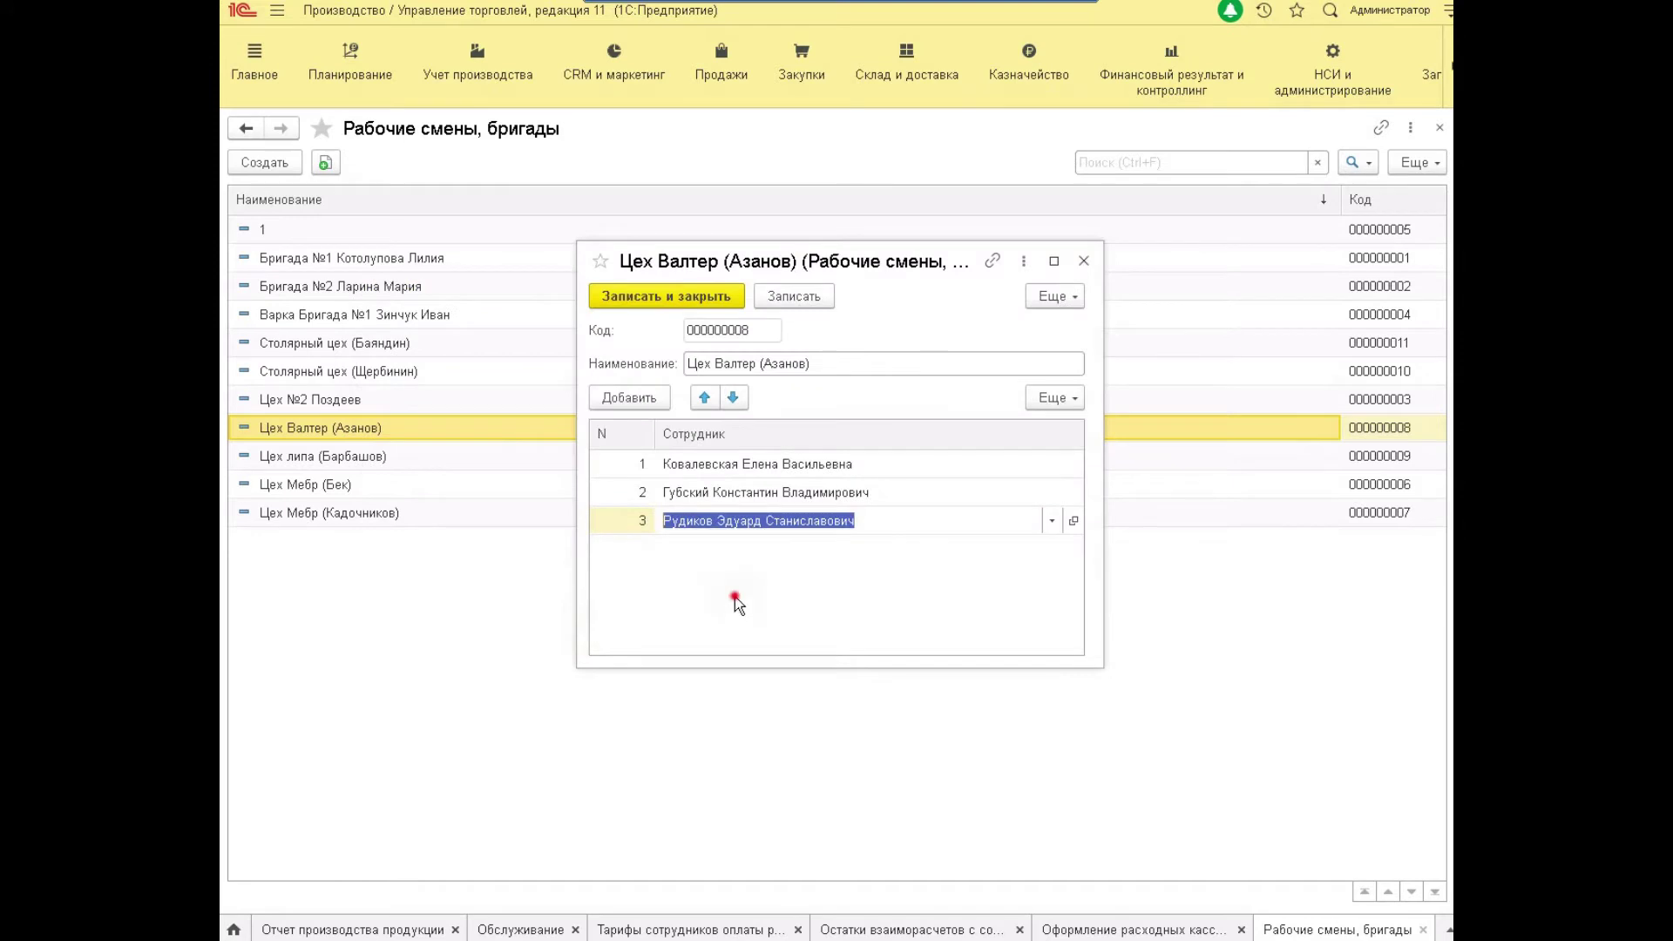
pyautogui.click(739, 360)
pyautogui.hotkey('shift', 'Tab')
pyautogui.press('Tab')
pyautogui.click(636, 298)
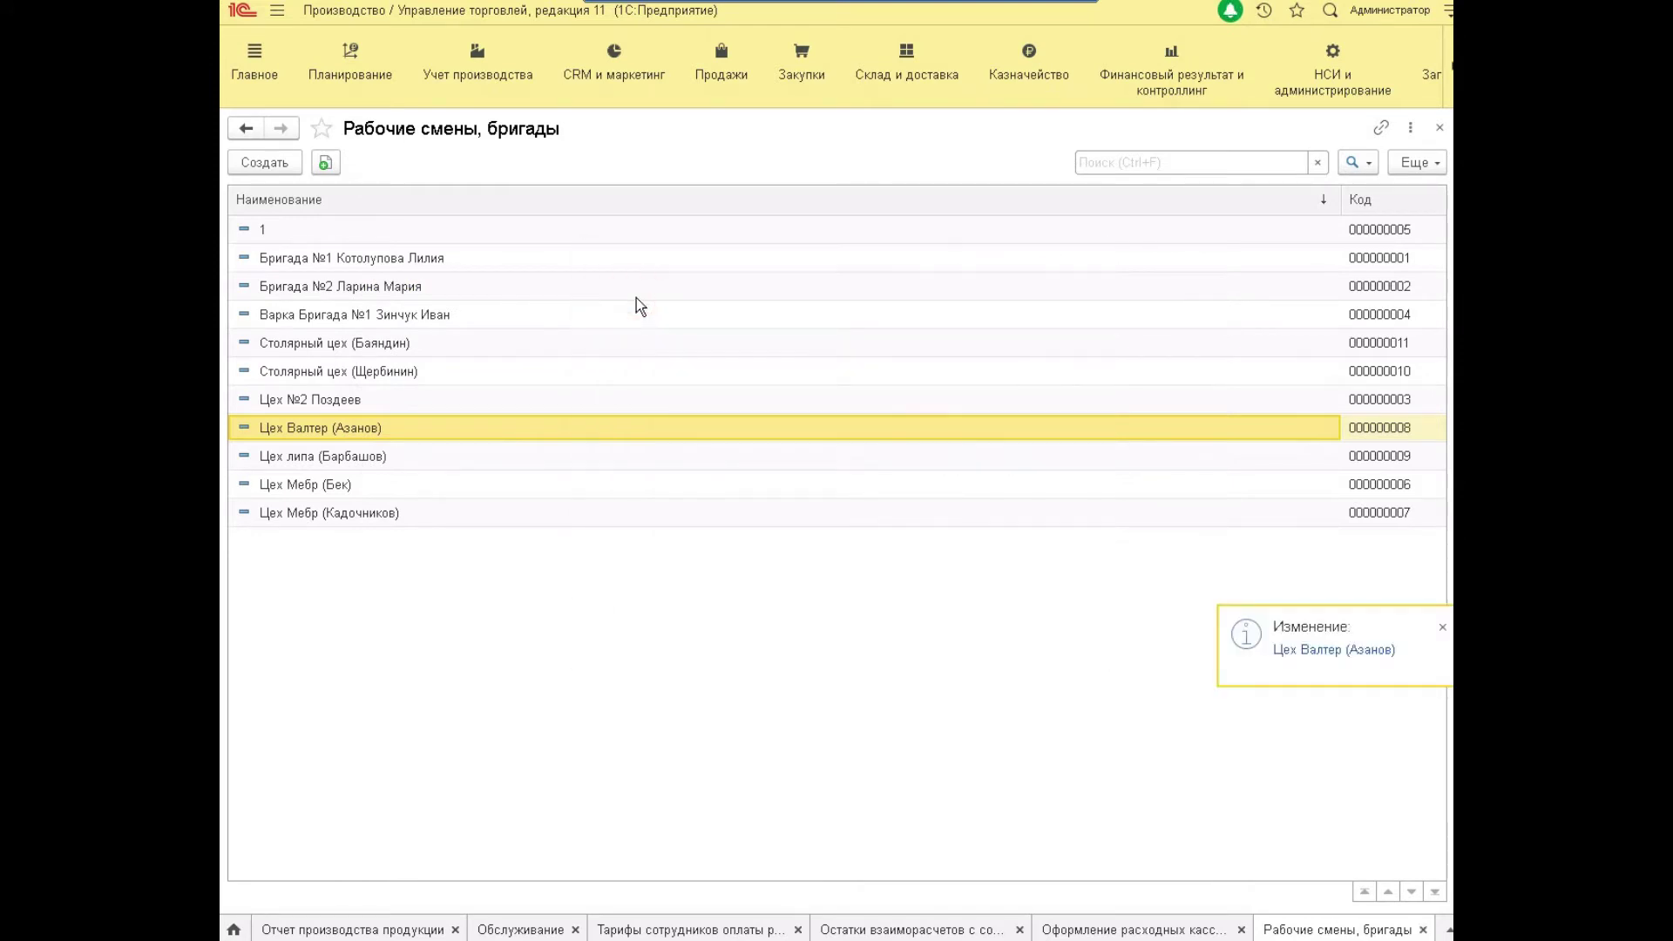
# Reopen the brigade to confirm its three members, then return to the tariffs list.
pyautogui.doubleClick(395, 439)
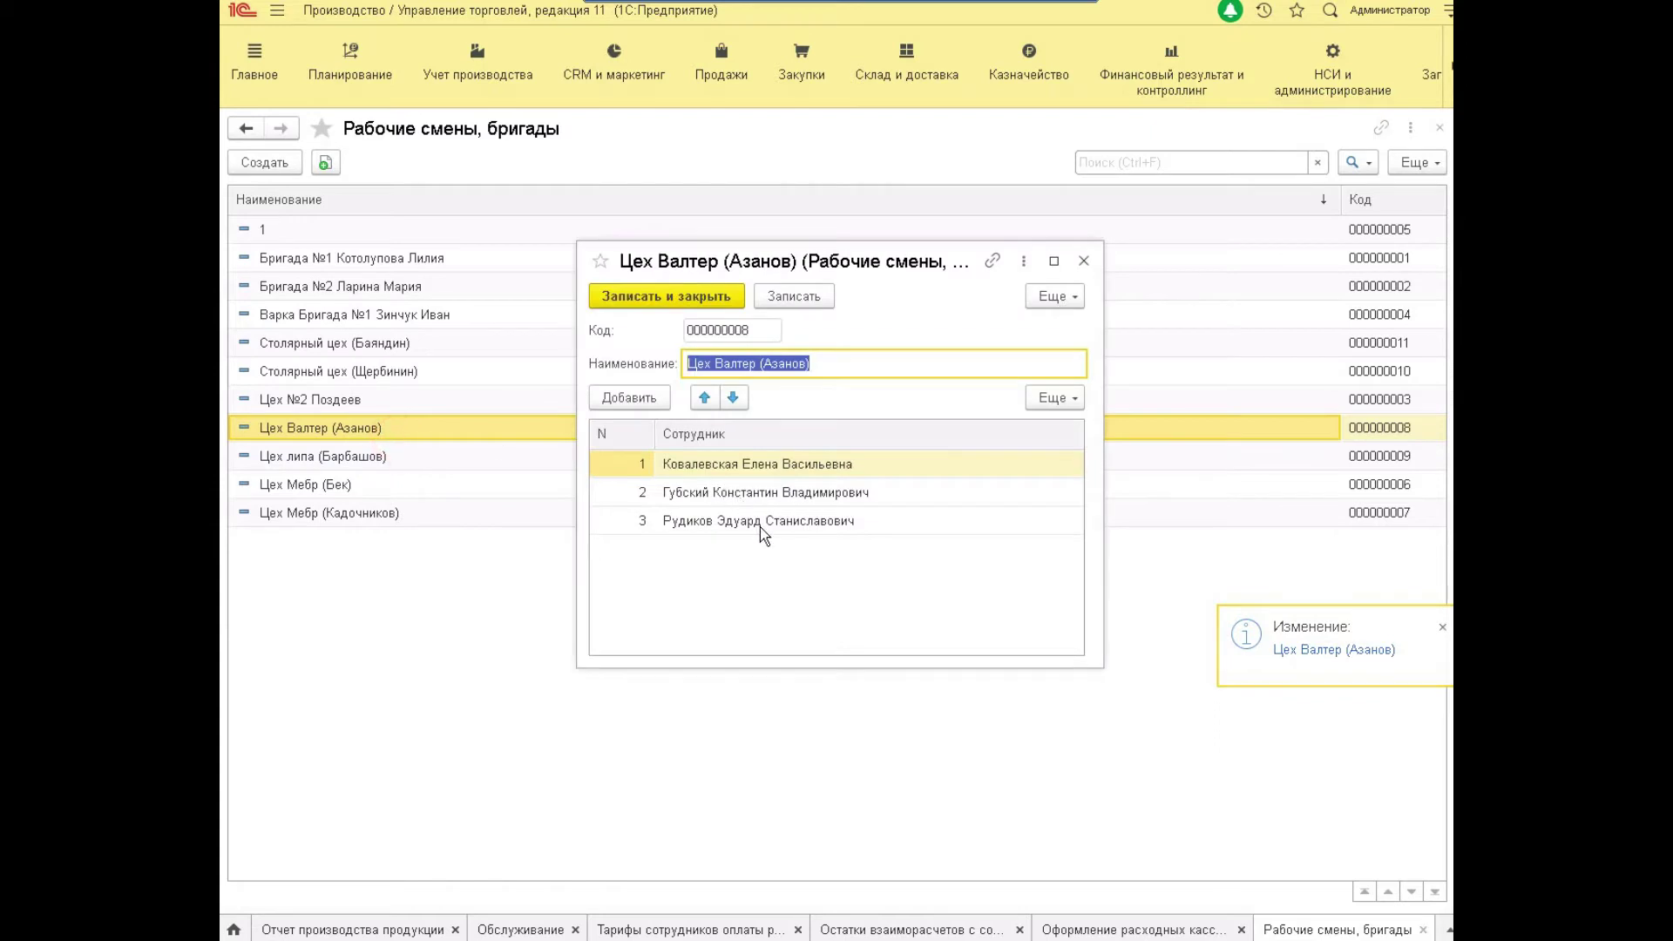
pyautogui.click(761, 531)
pyautogui.click(763, 495)
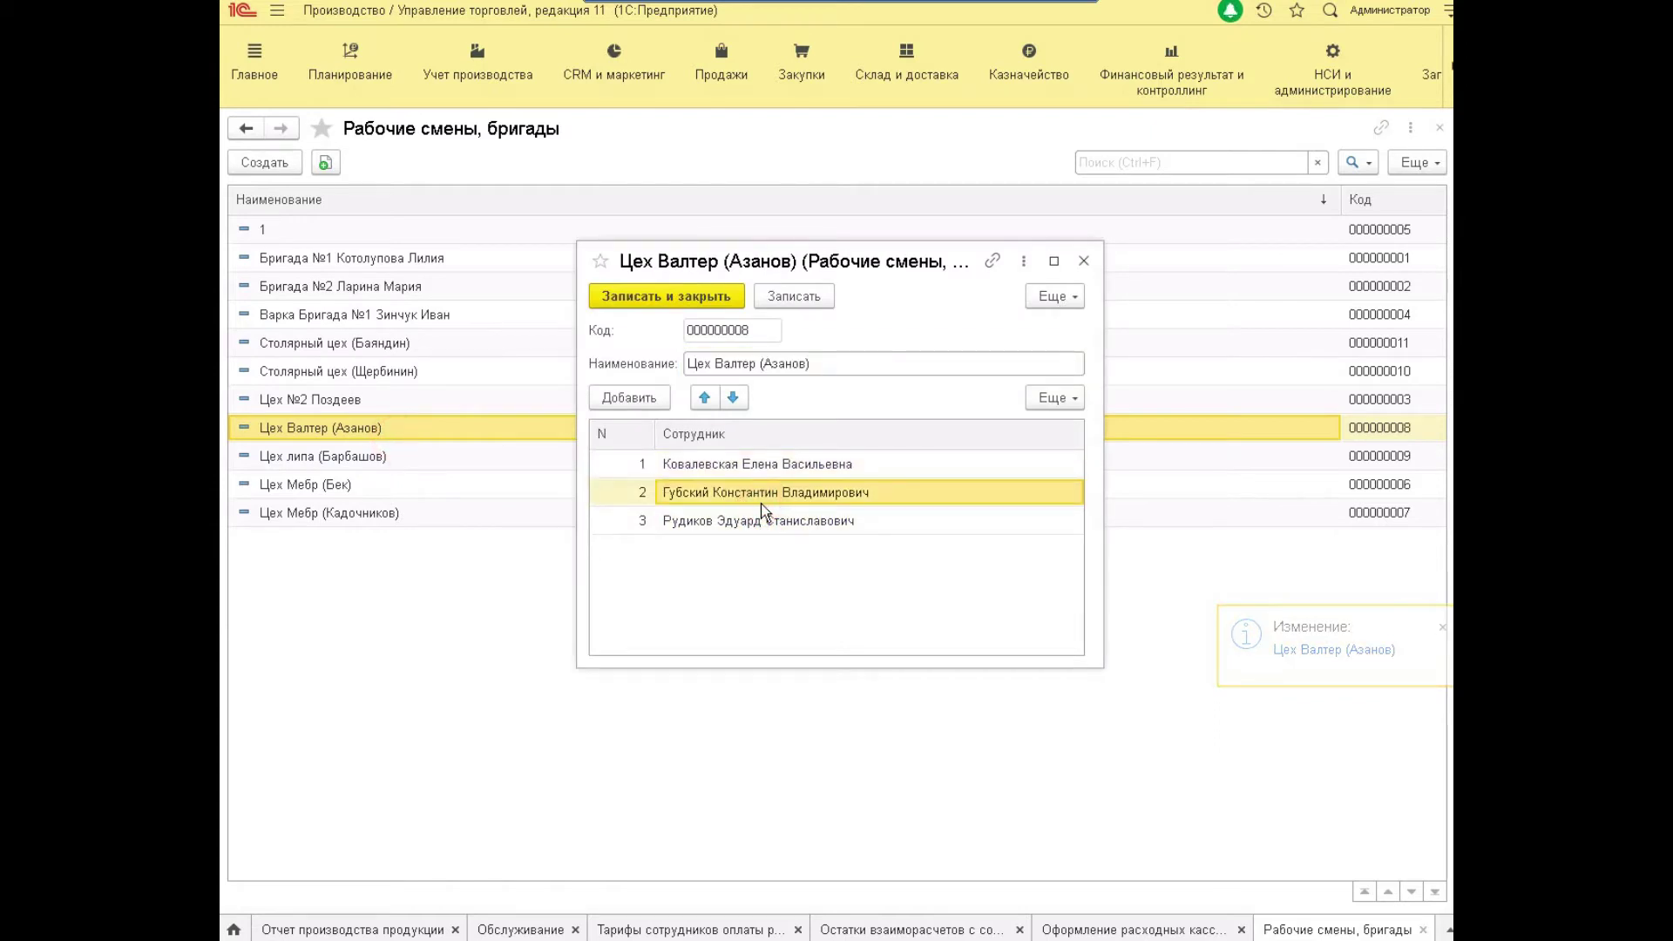
pyautogui.click(776, 523)
pyautogui.press('Escape')
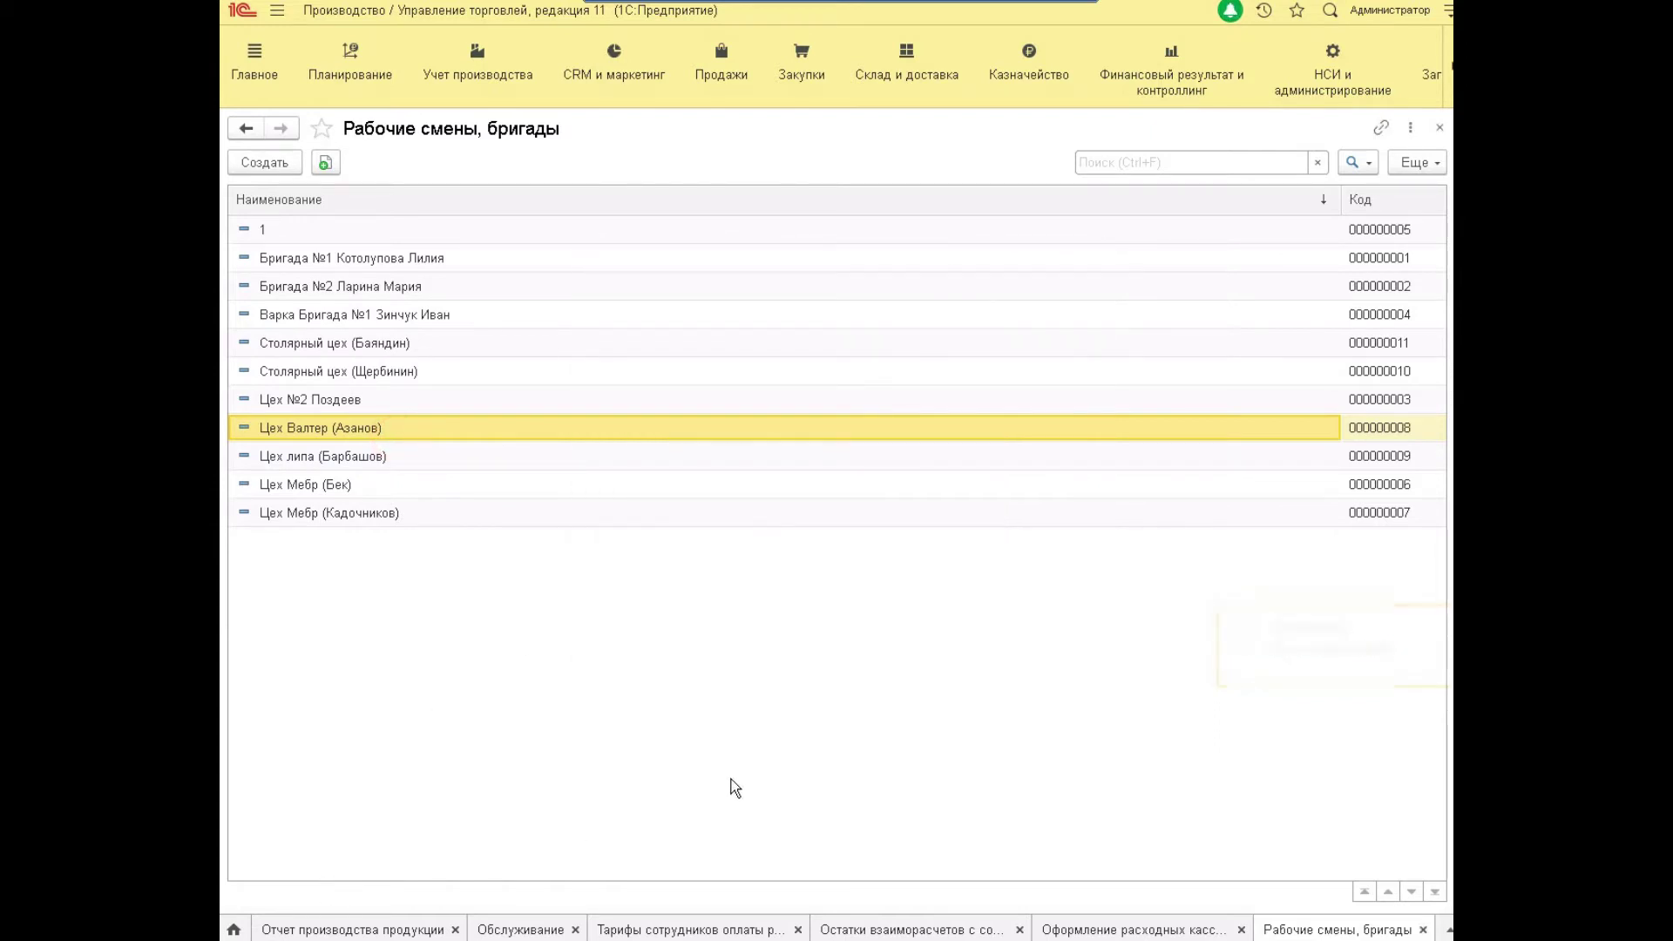
pyautogui.click(766, 922)
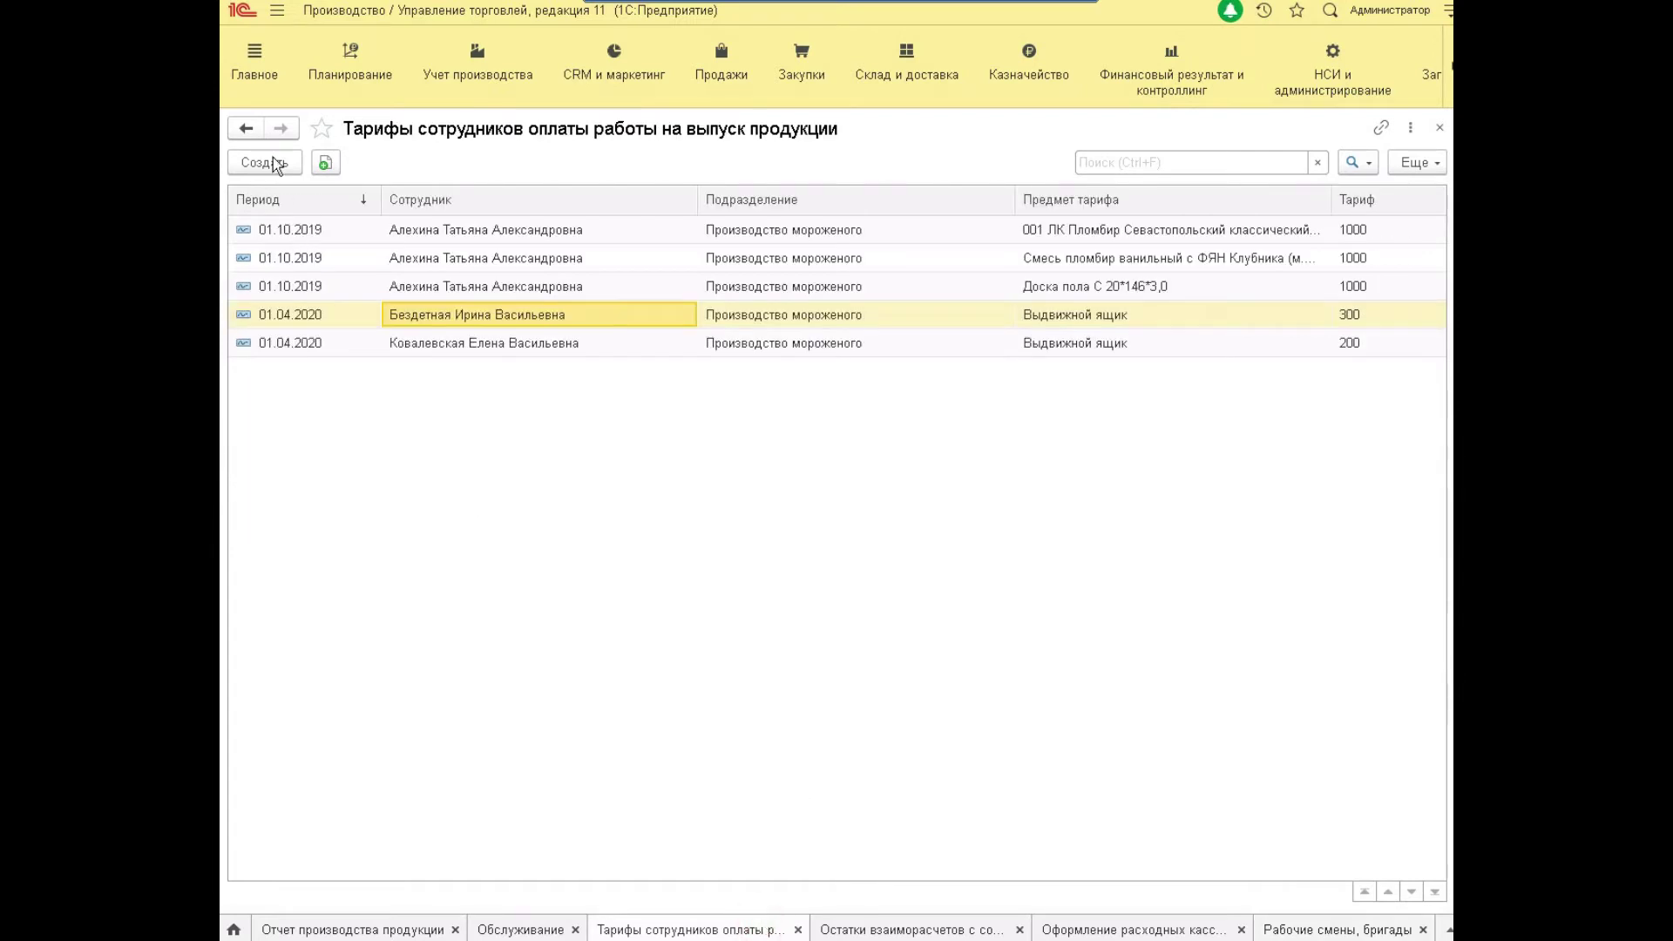
# Add a 199 Выдвижной ящик tariff from 01.04.2020 for the second brigade member.
pyautogui.rightClick(500, 315)
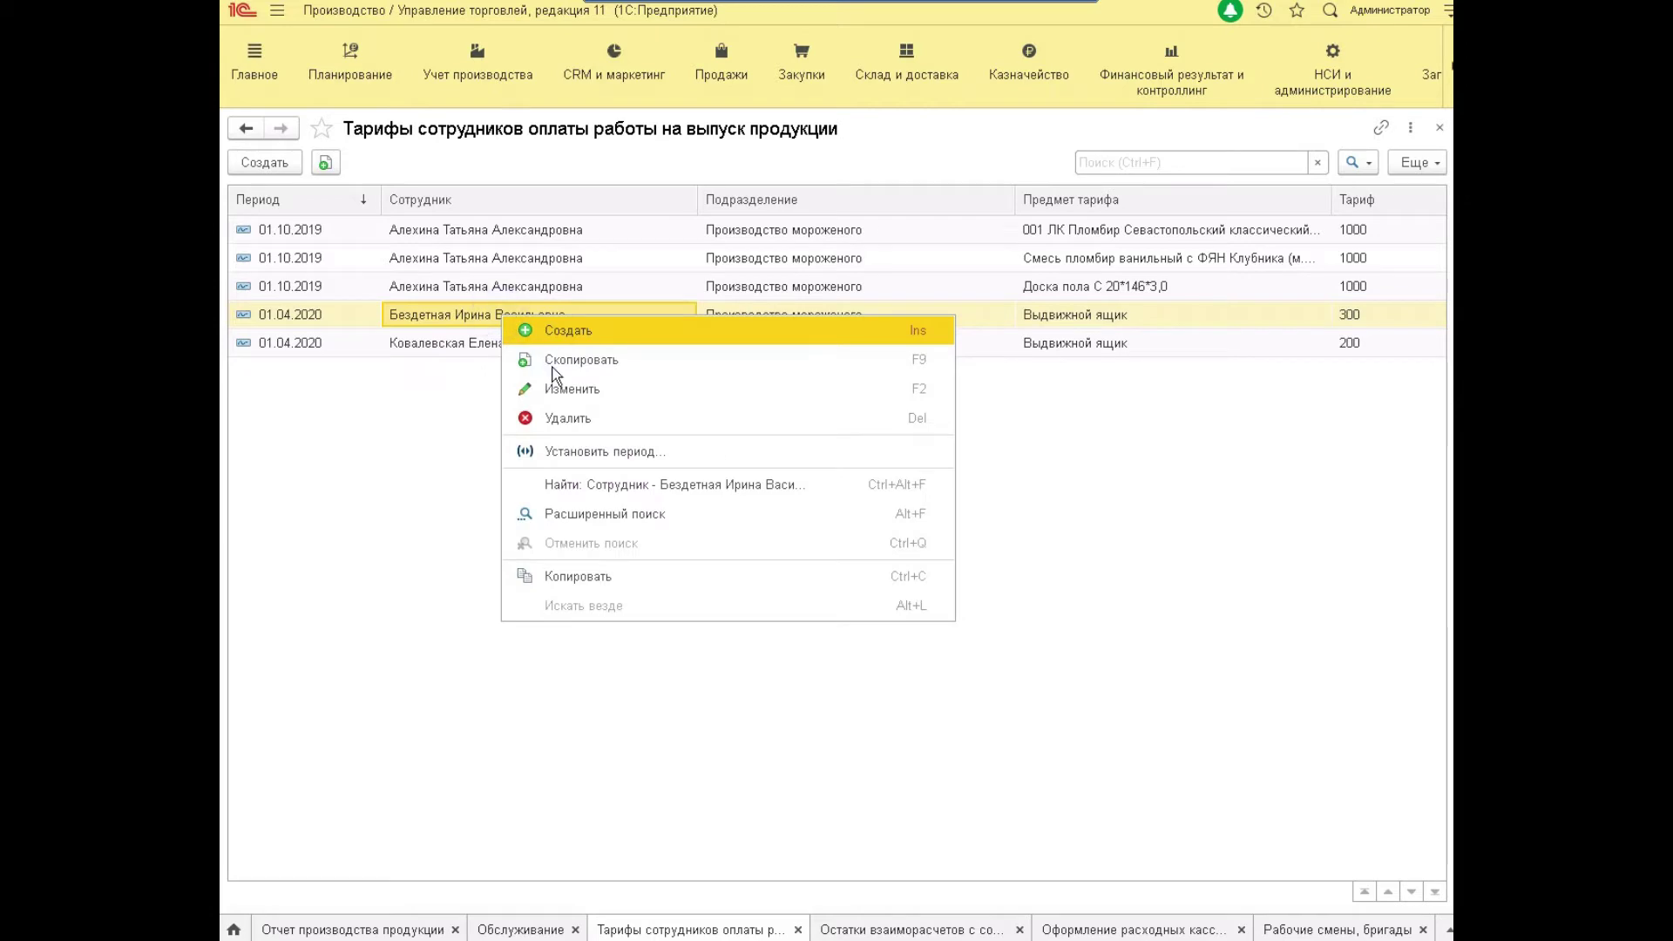
pyautogui.click(558, 376)
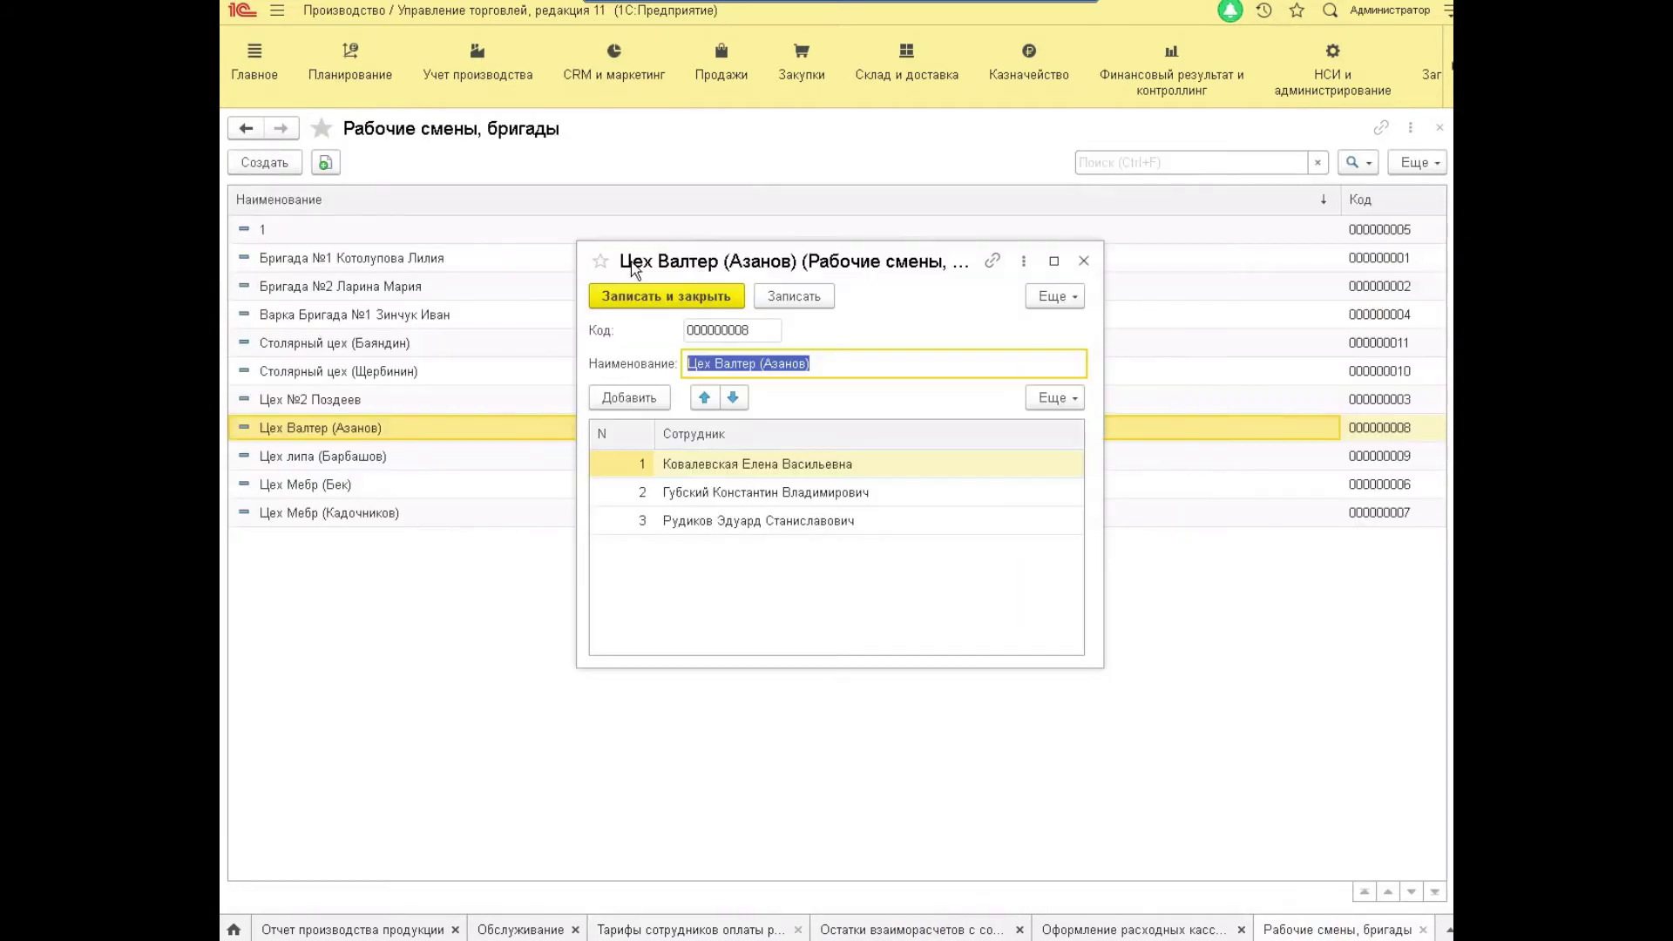
pyautogui.click(688, 929)
pyautogui.click(898, 519)
# Add a 201 tariff for the third brigade member and check the four drawer rates.
pyautogui.click(757, 396)
pyautogui.press('F9')
pyautogui.write('р')
pyautogui.click(871, 521)
pyautogui.hotkey('ctrl', 'Return')
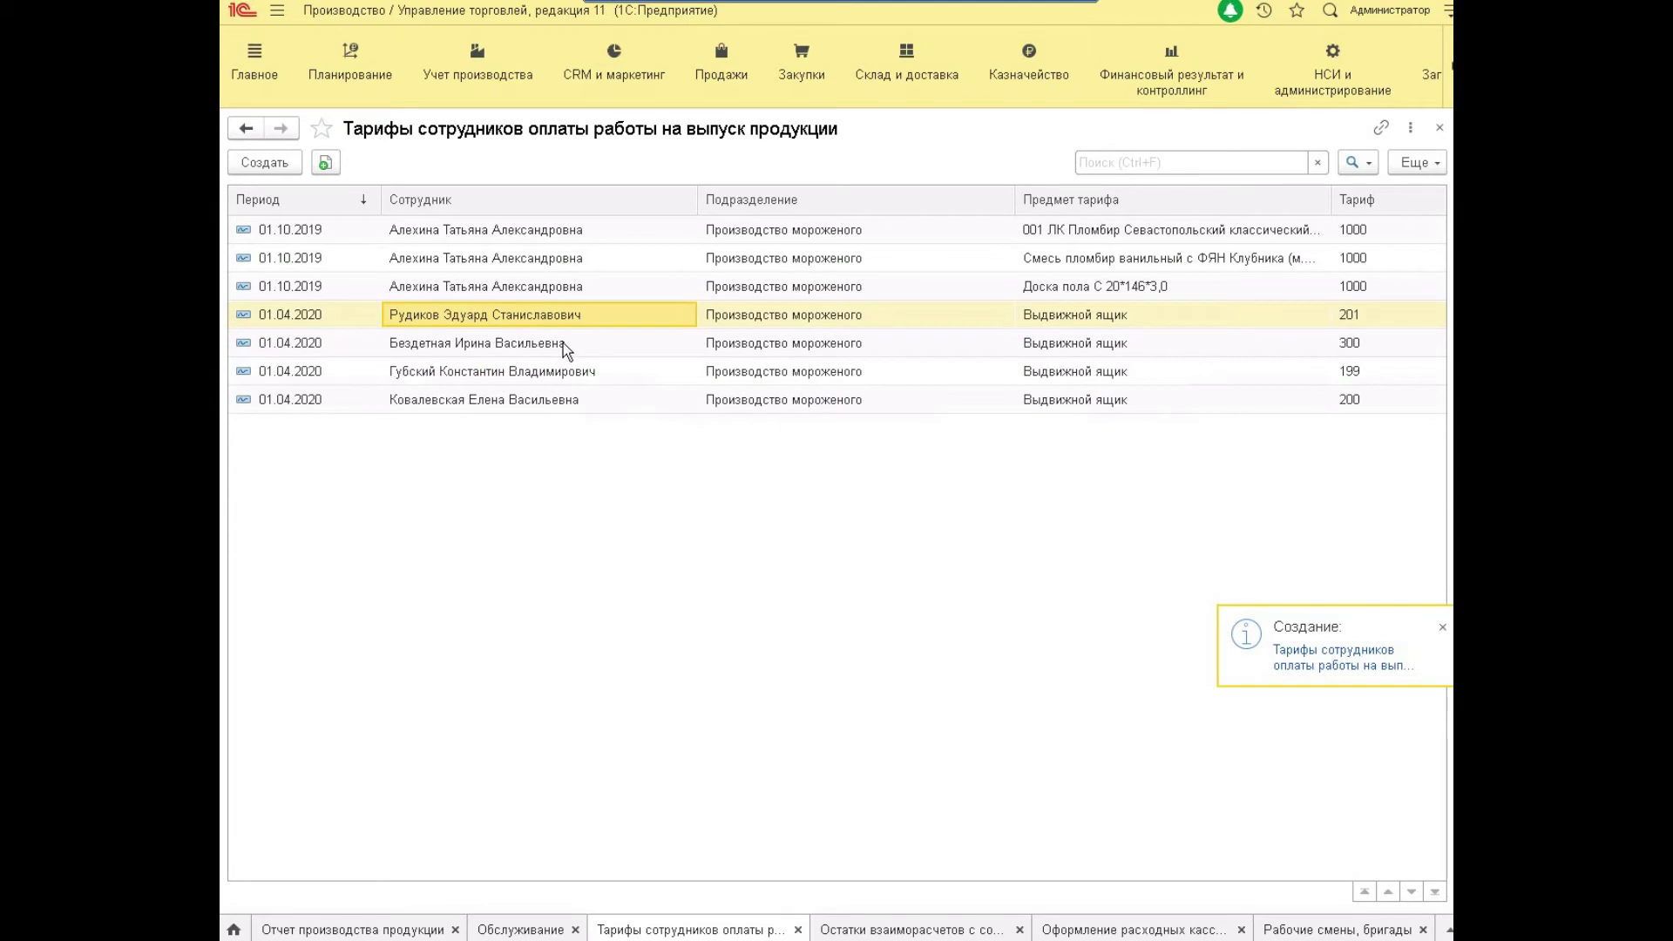
pyautogui.click(562, 343)
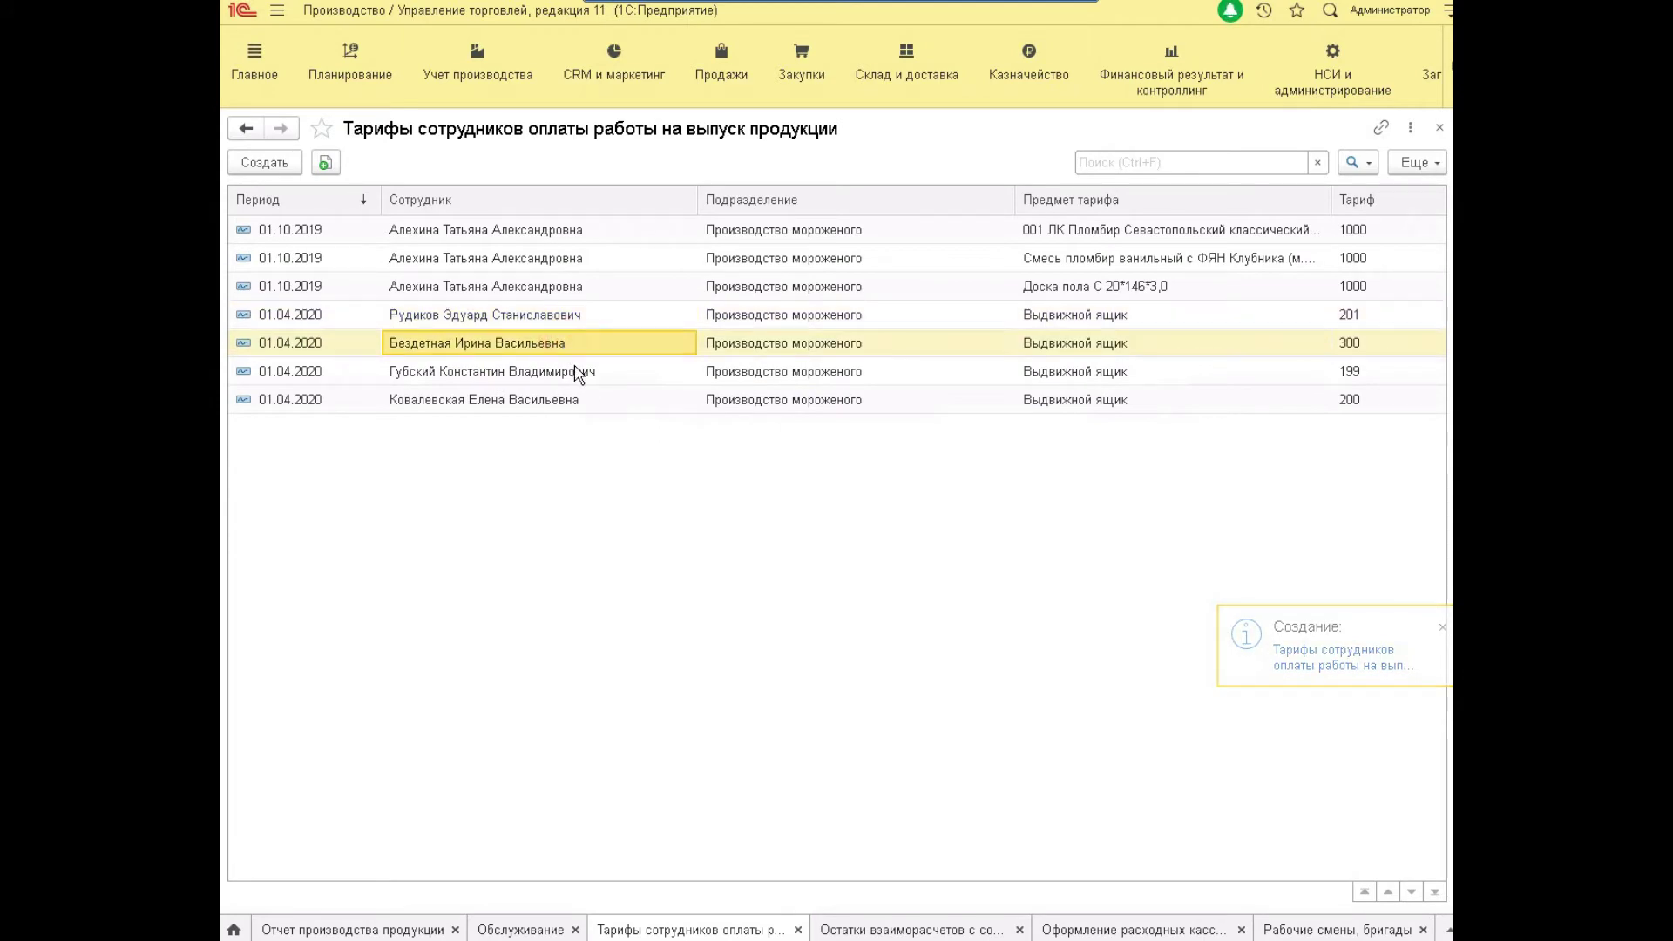
pyautogui.click(576, 373)
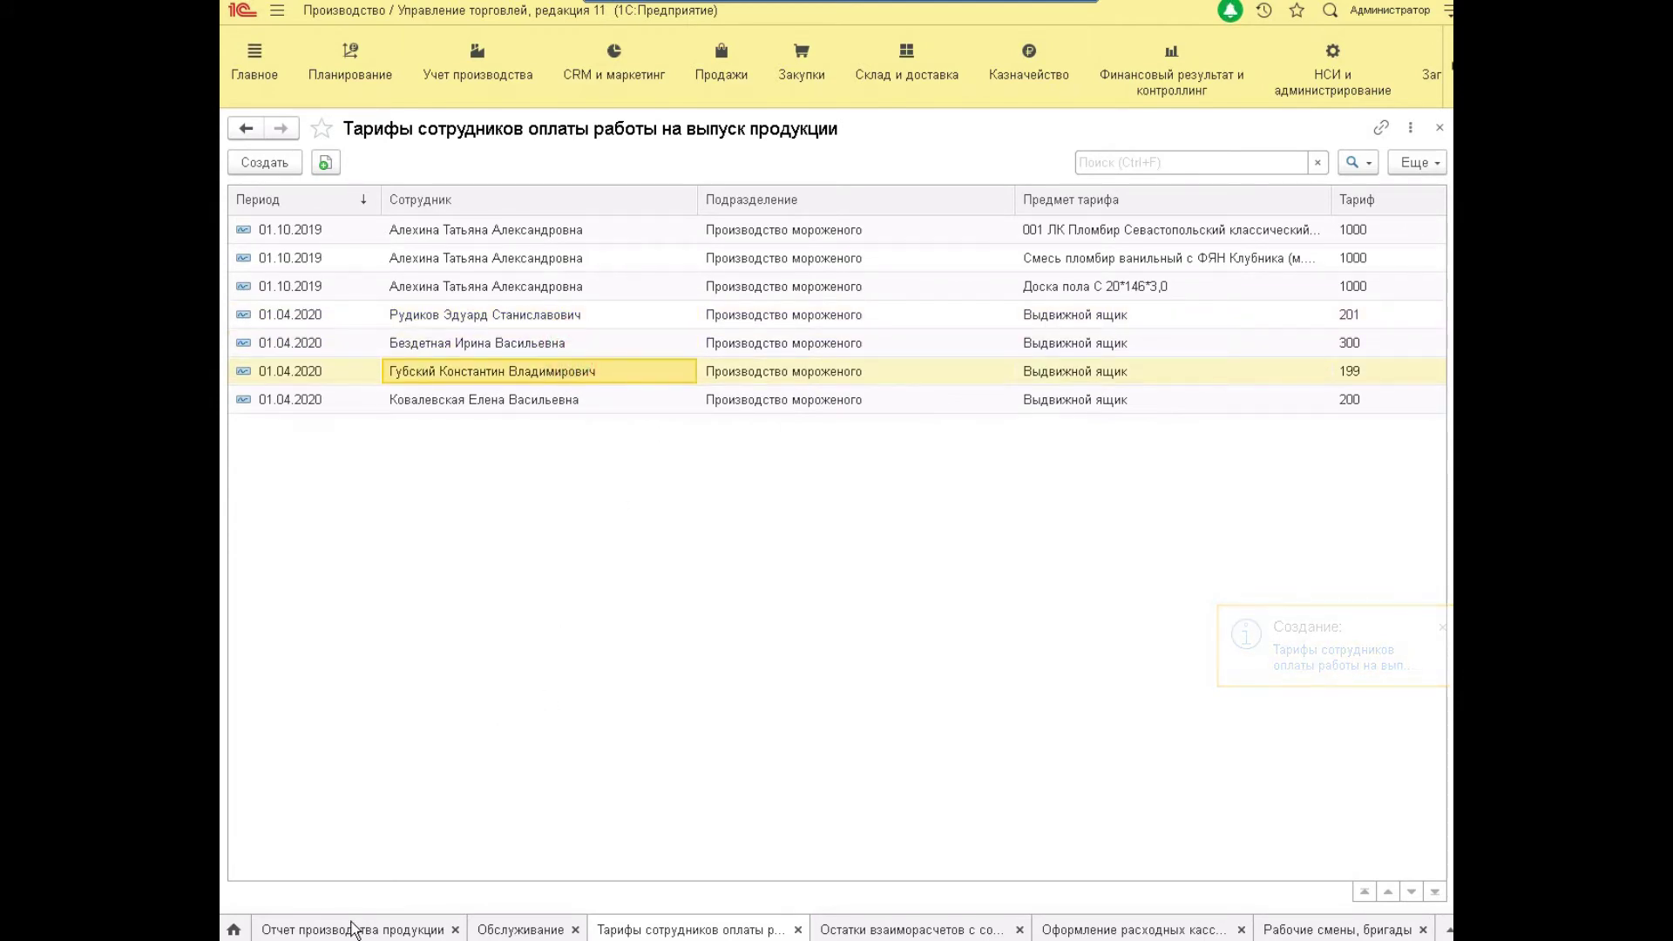
pyautogui.click(353, 929)
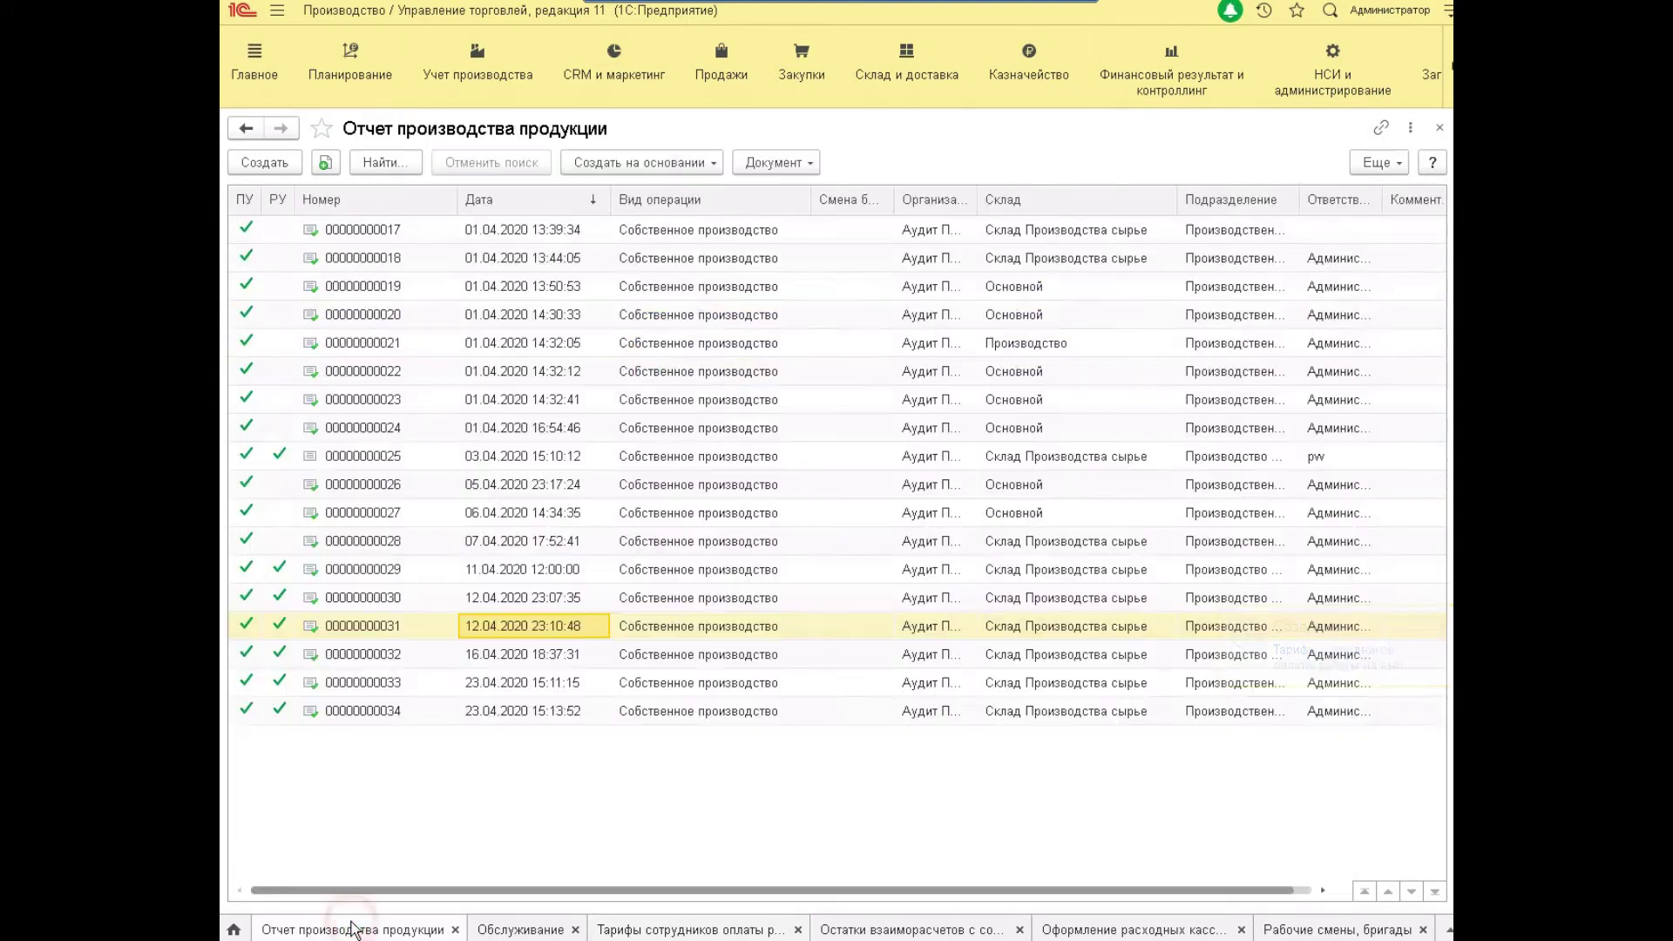
pyautogui.doubleClick(511, 655)
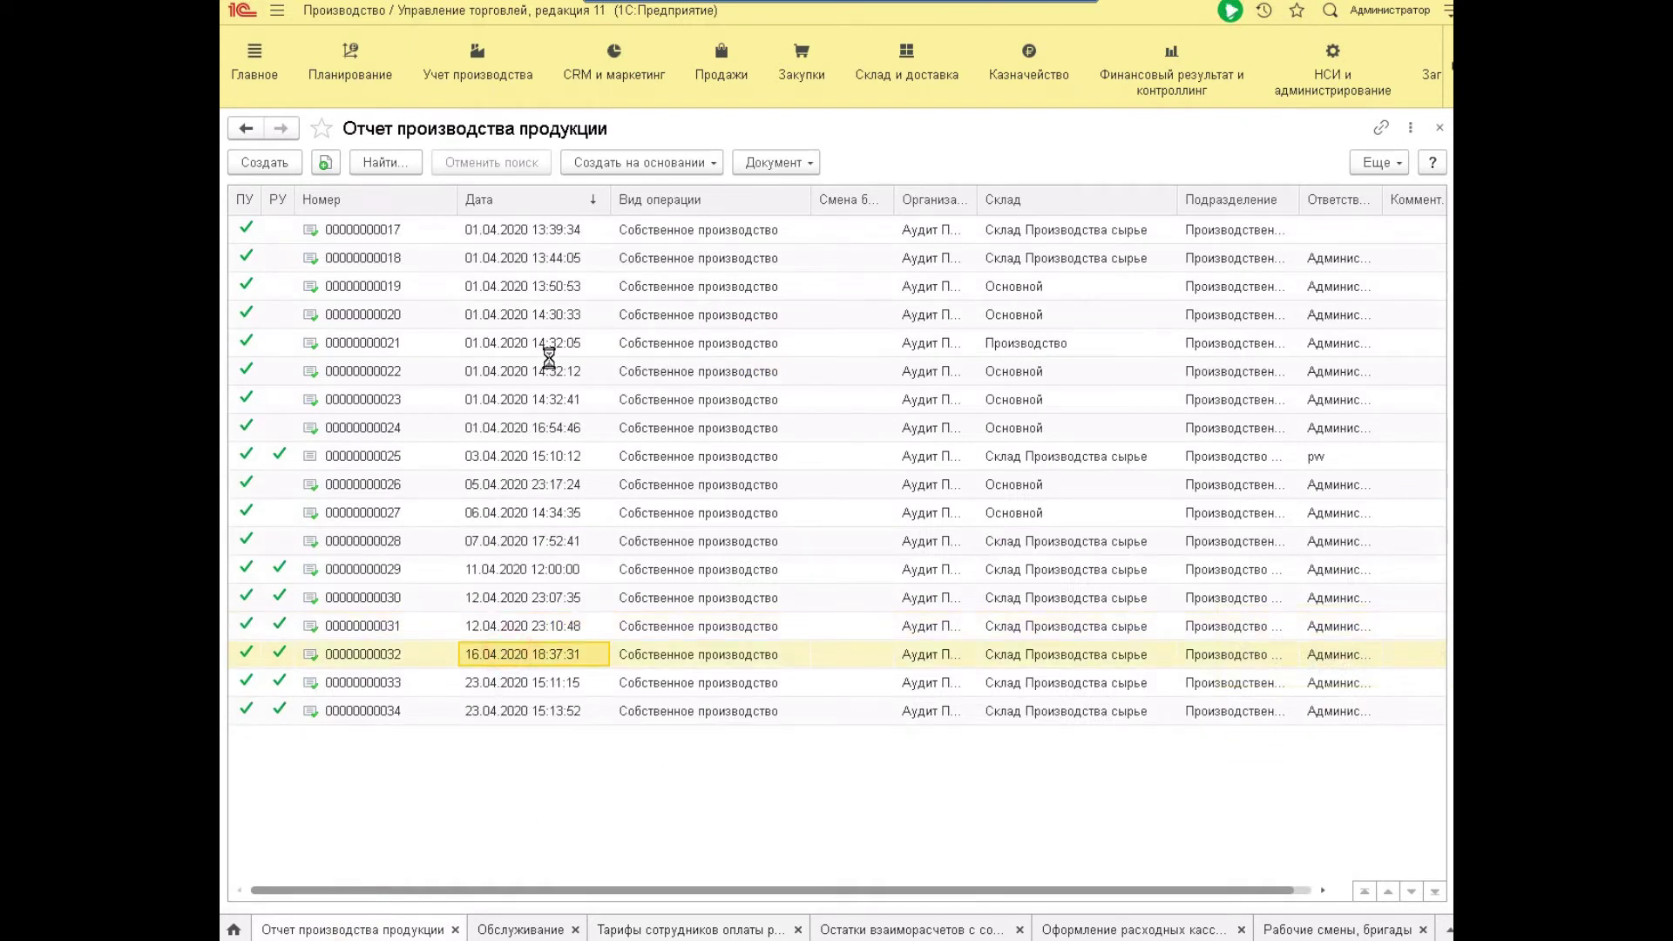
pyautogui.click(366, 235)
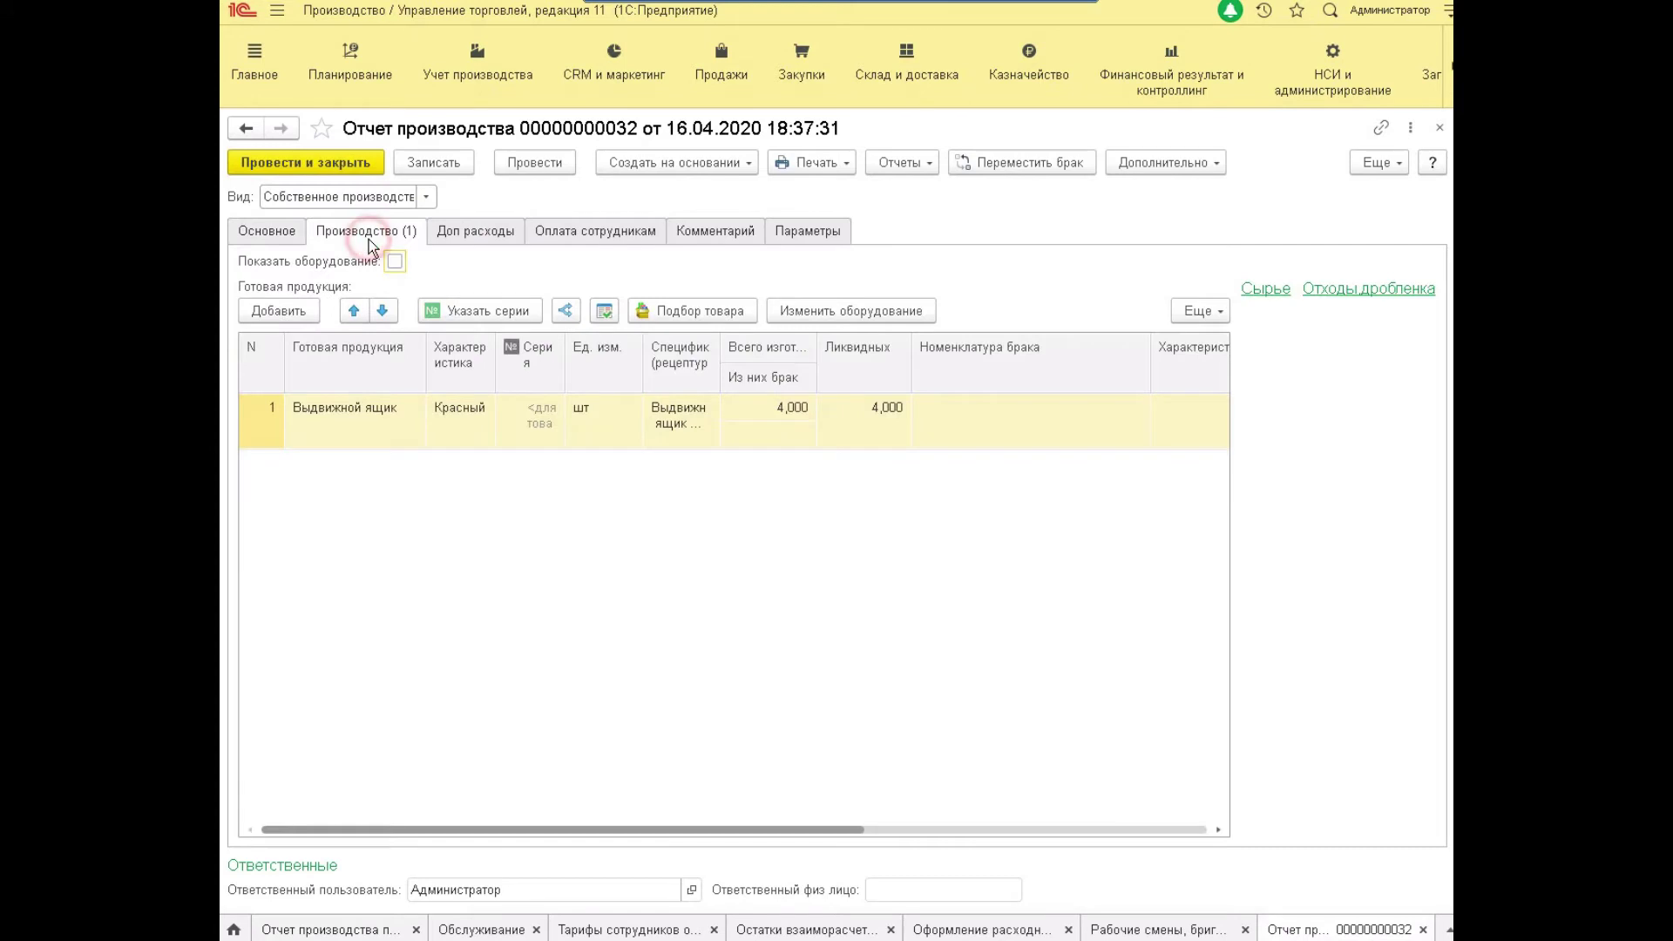
pyautogui.click(283, 233)
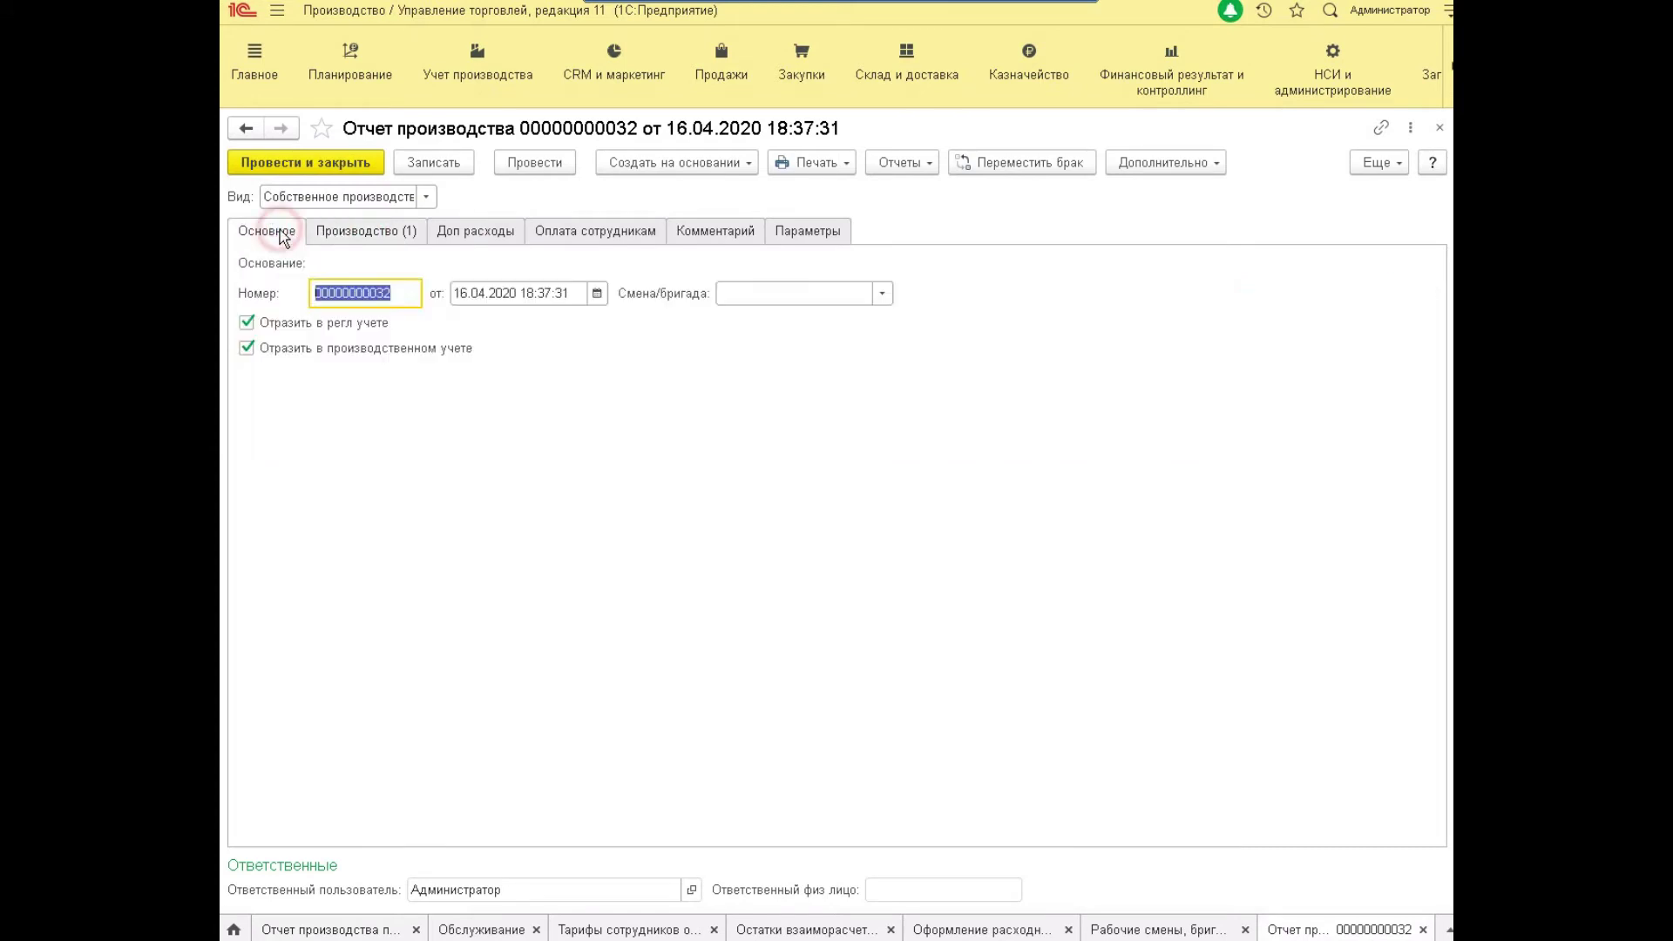
pyautogui.click(882, 293)
pyautogui.click(776, 389)
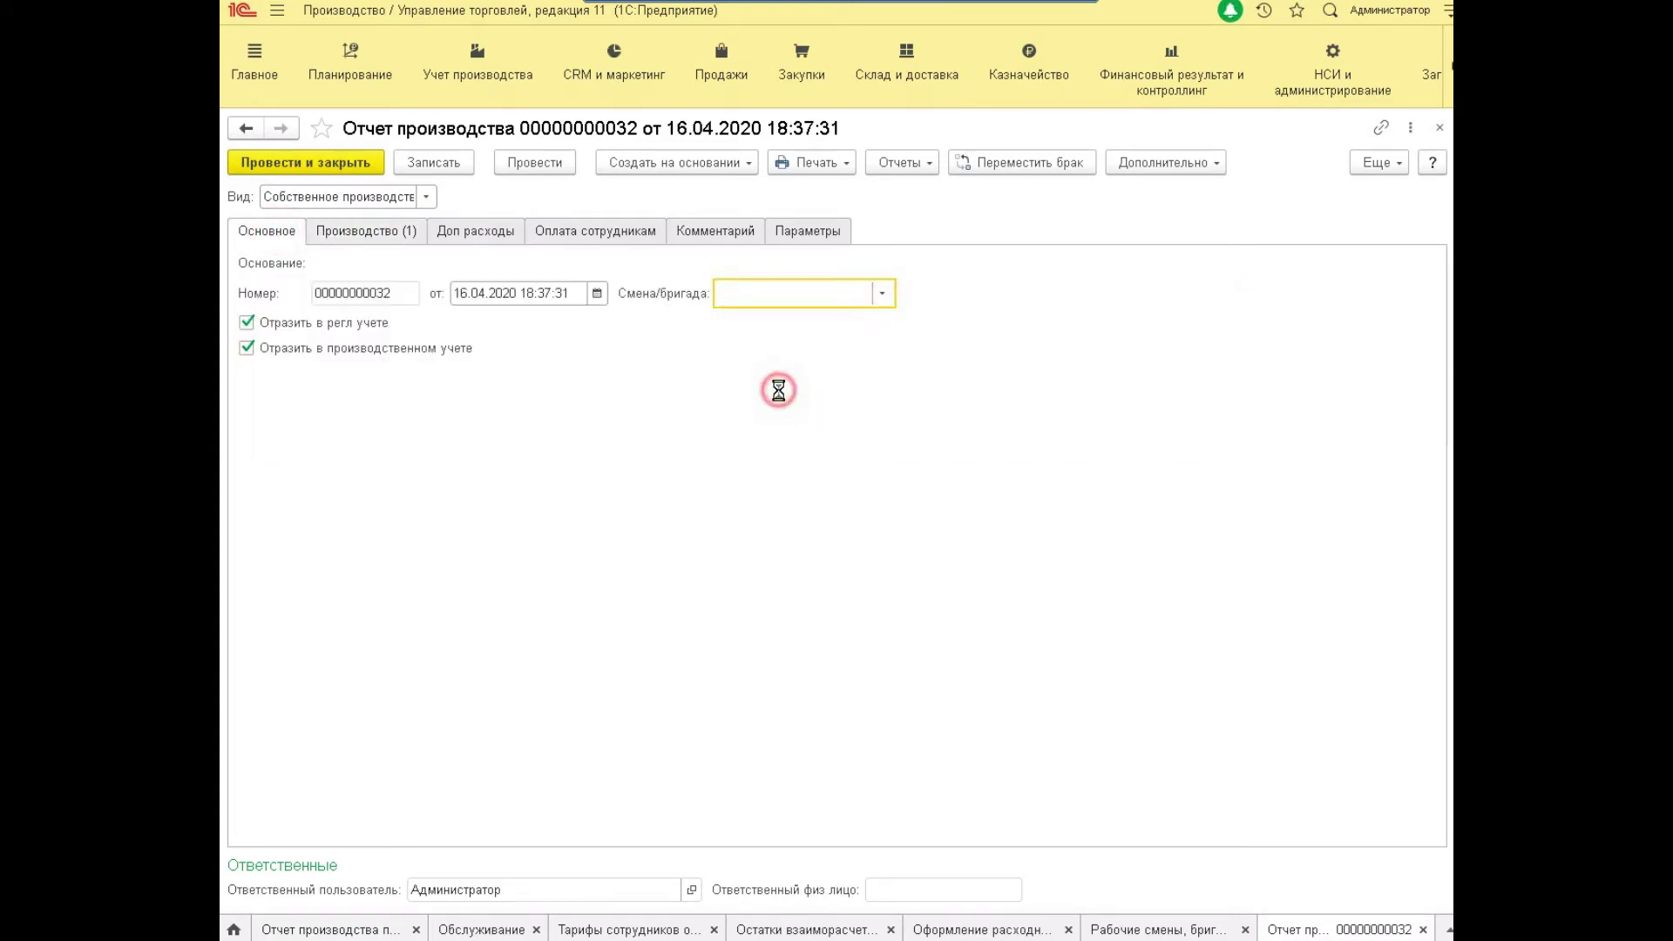
pyautogui.doubleClick(871, 486)
# Fill employee pay from the shift, dismiss the save-first warning, and save the report.
pyautogui.click(617, 237)
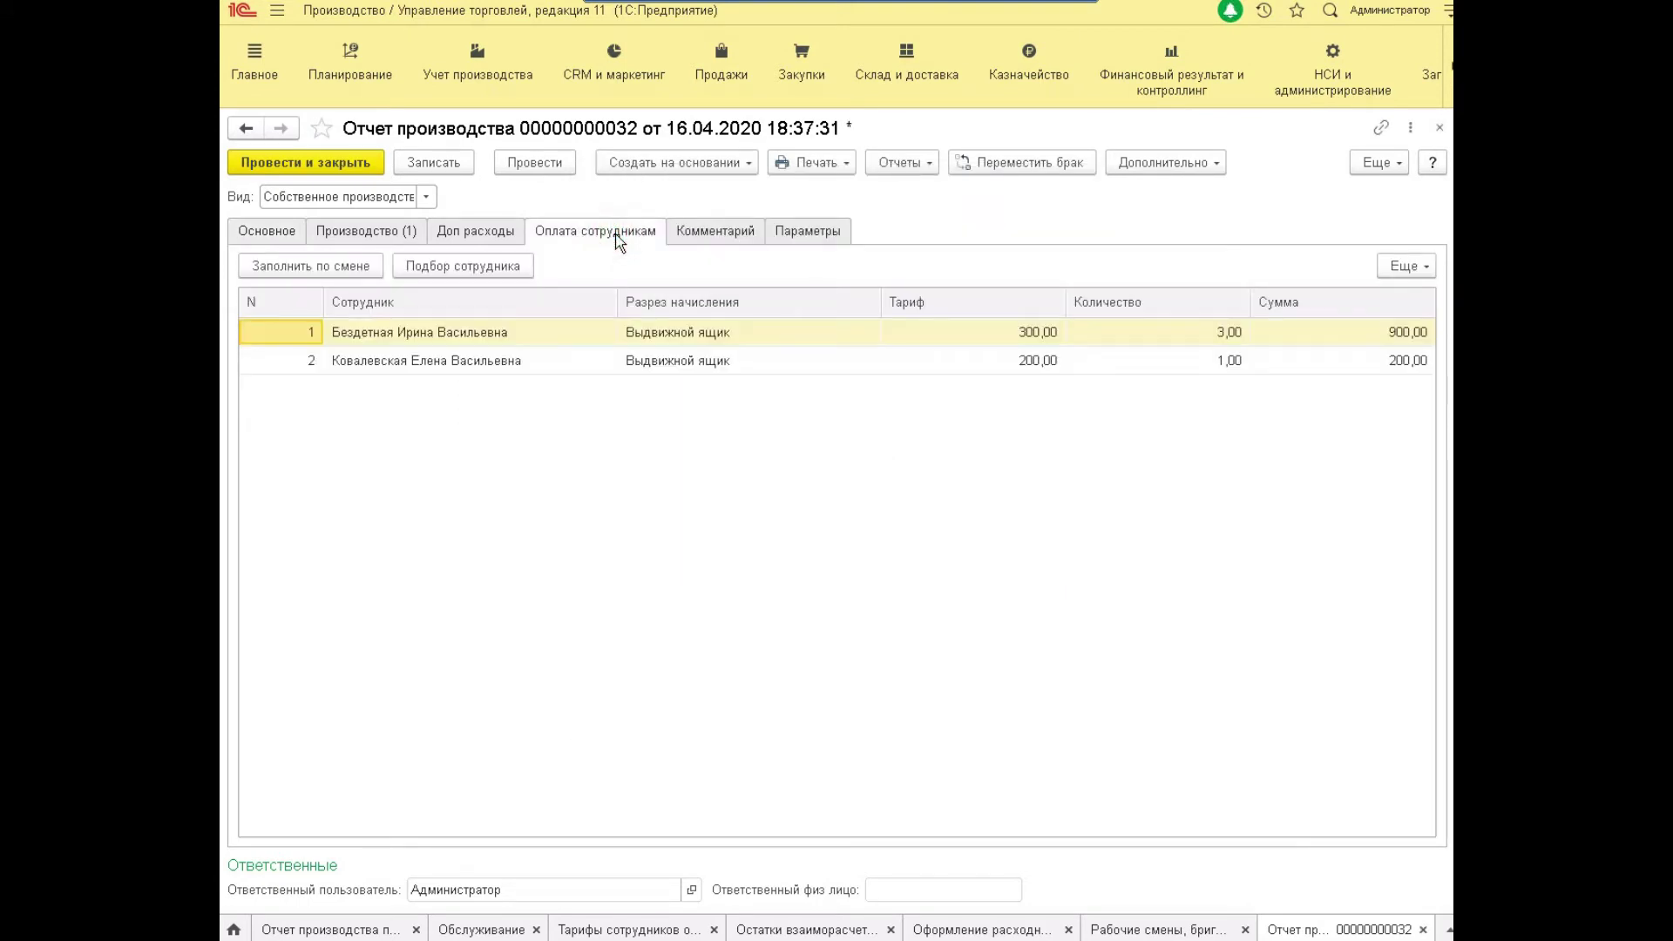
pyautogui.click(283, 268)
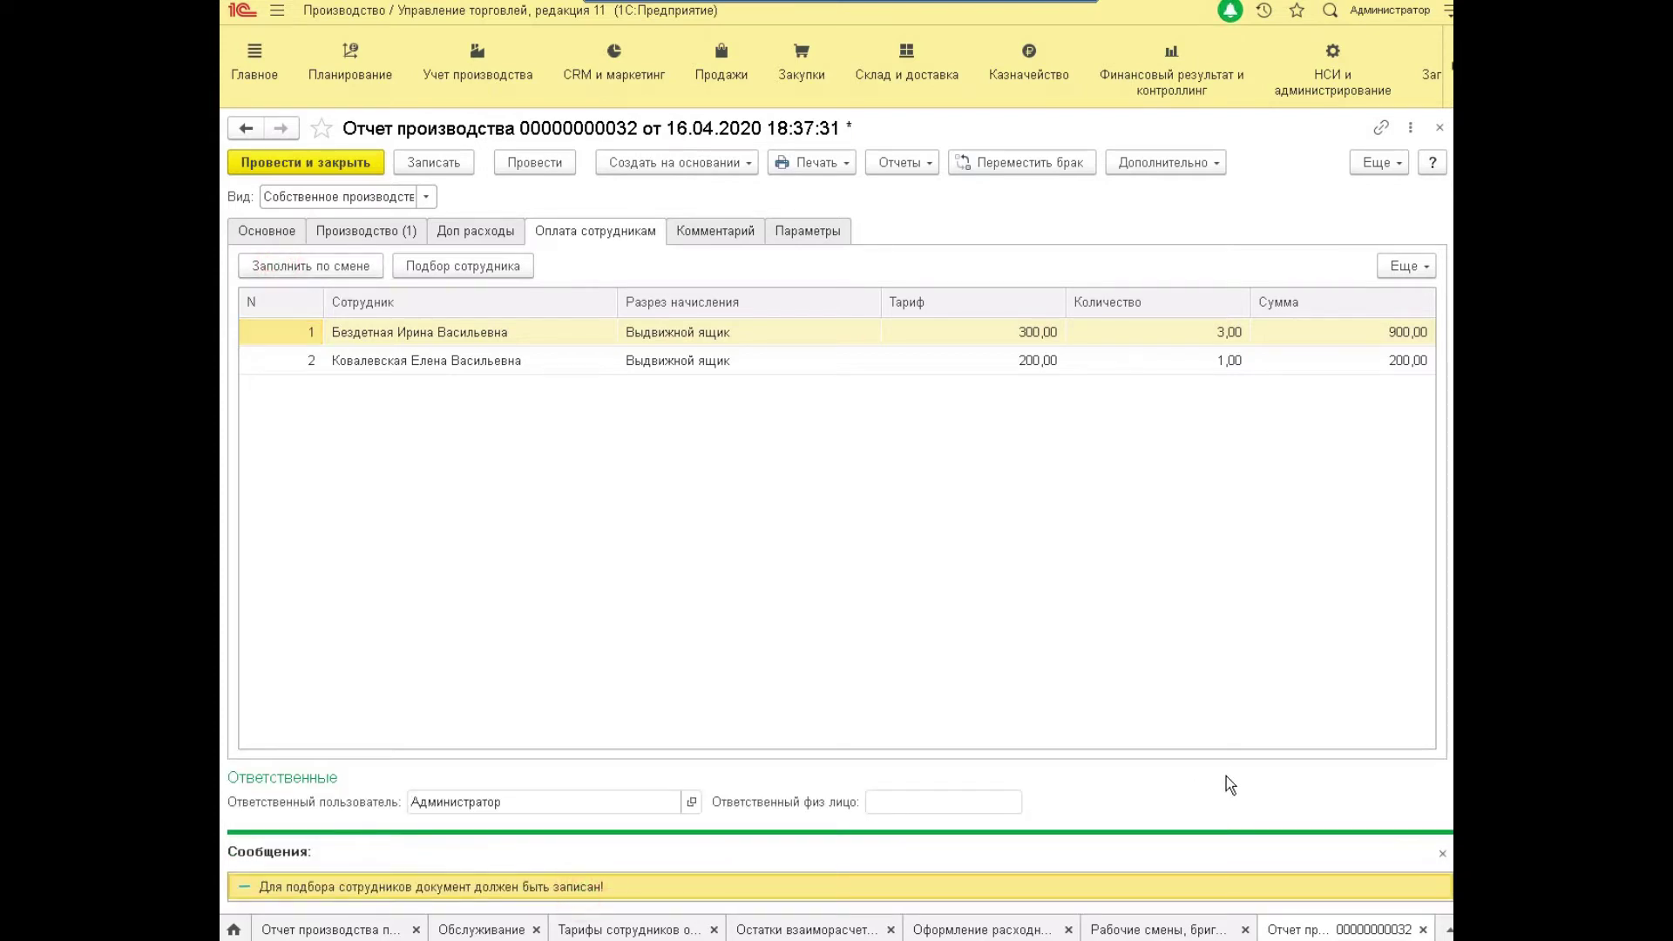
pyautogui.click(1442, 853)
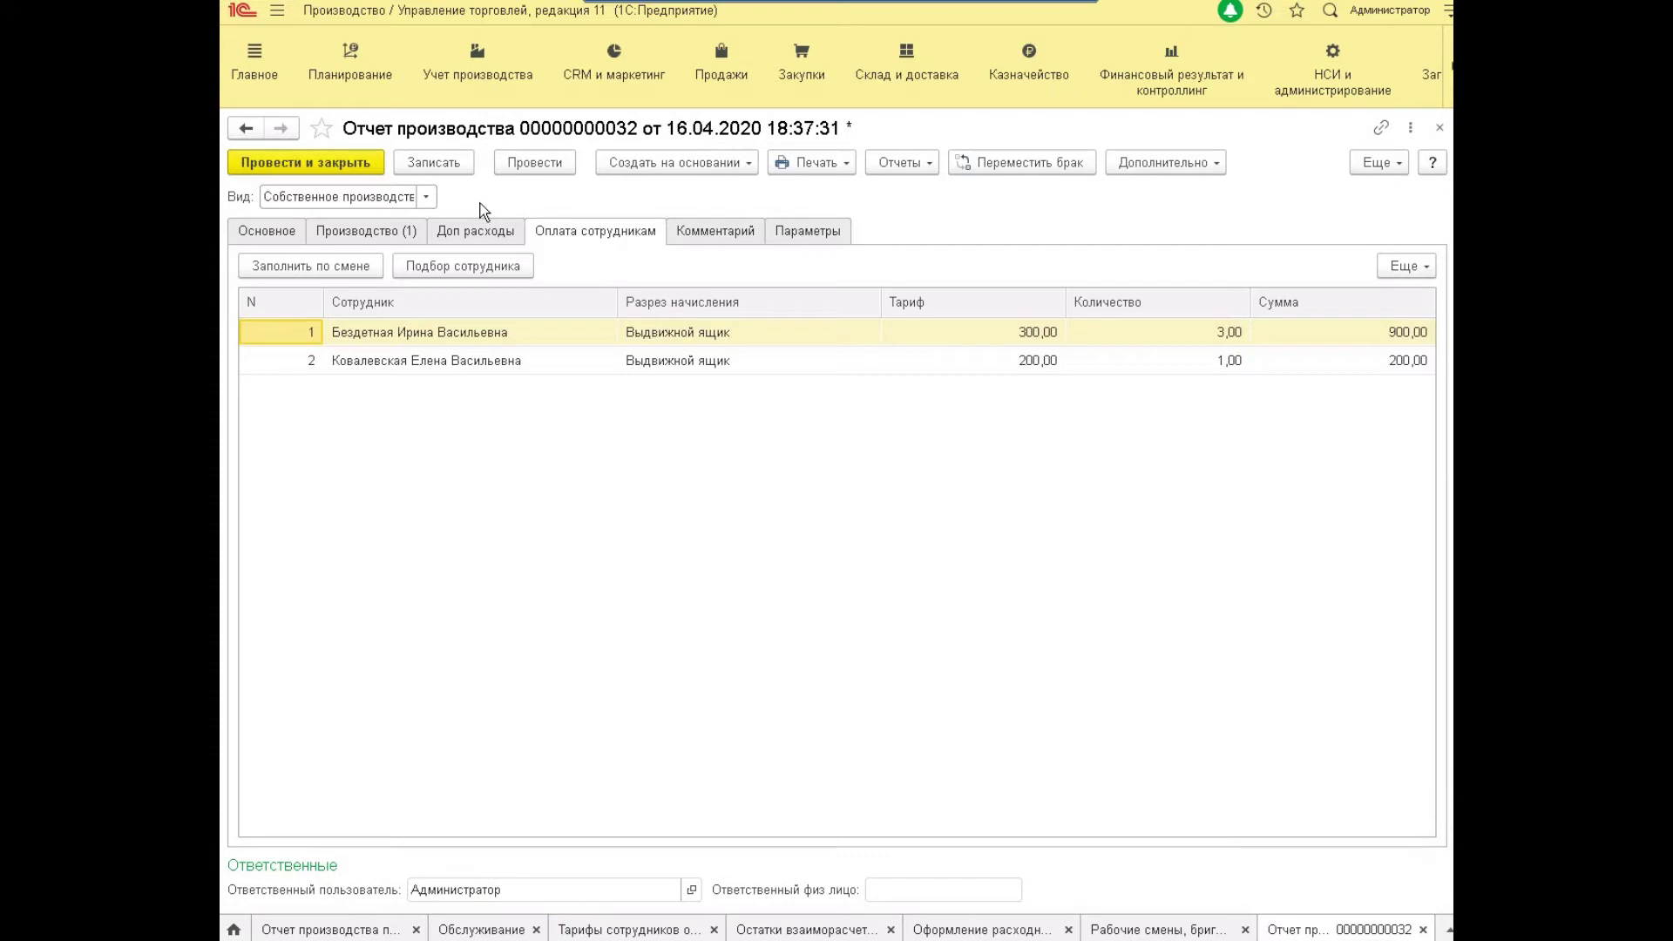
pyautogui.click(449, 157)
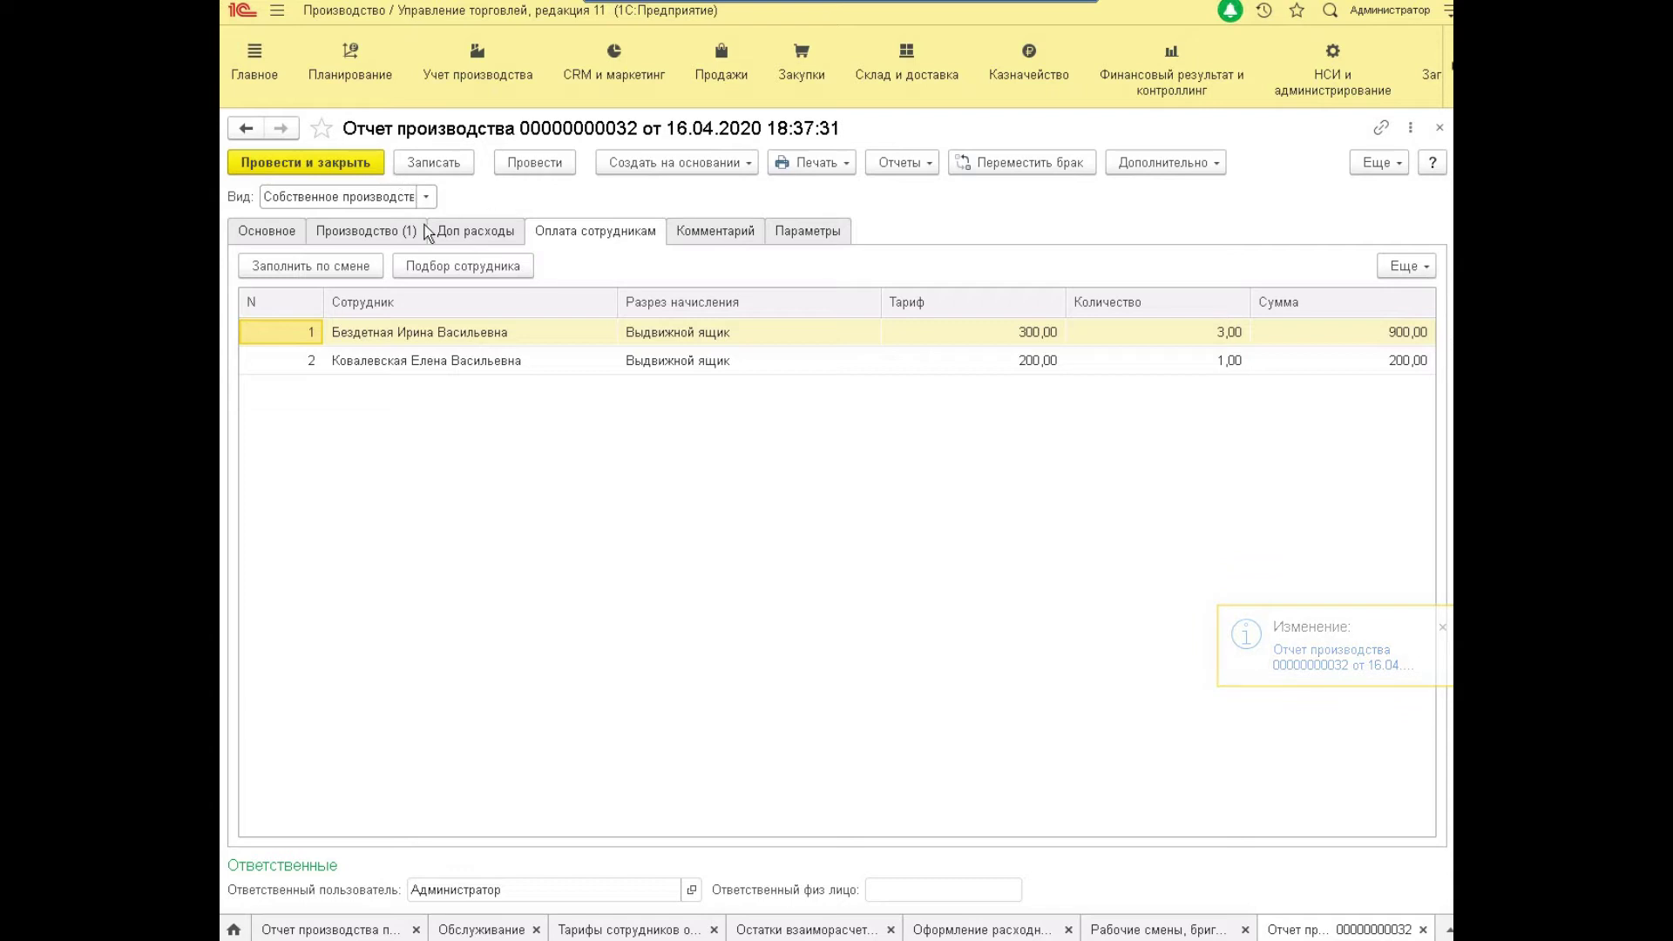
# Refill employee pay from the shift and try worker quantities 1, 2 and 1.
pyautogui.click(319, 271)
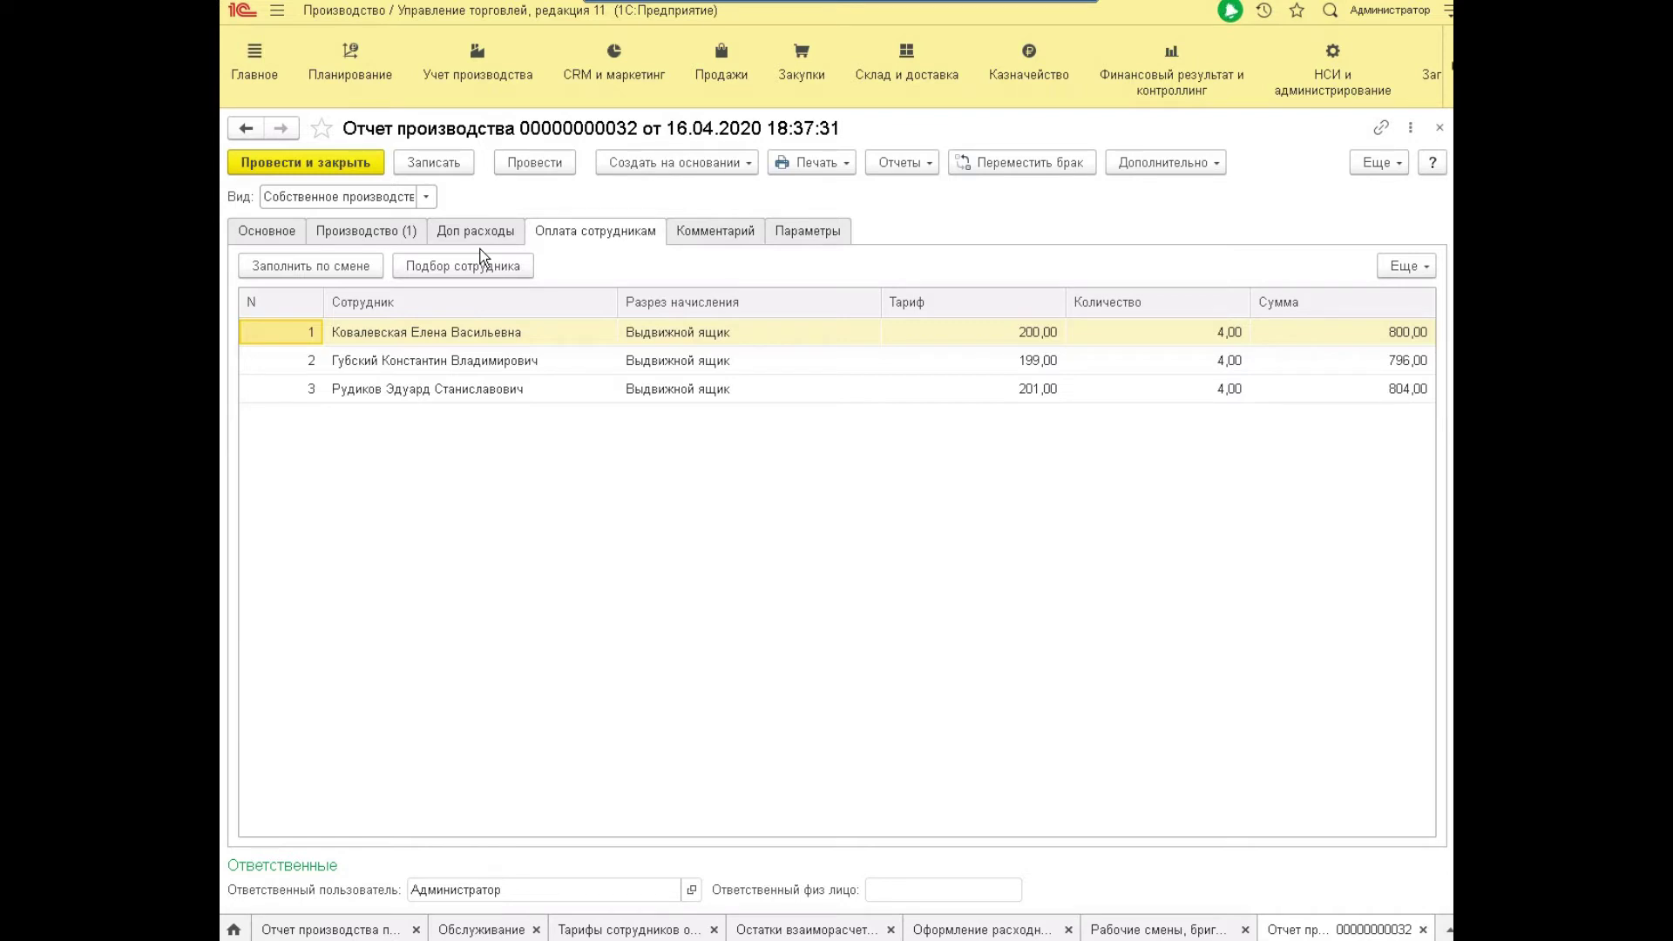
pyautogui.click(1221, 360)
pyautogui.click(1216, 337)
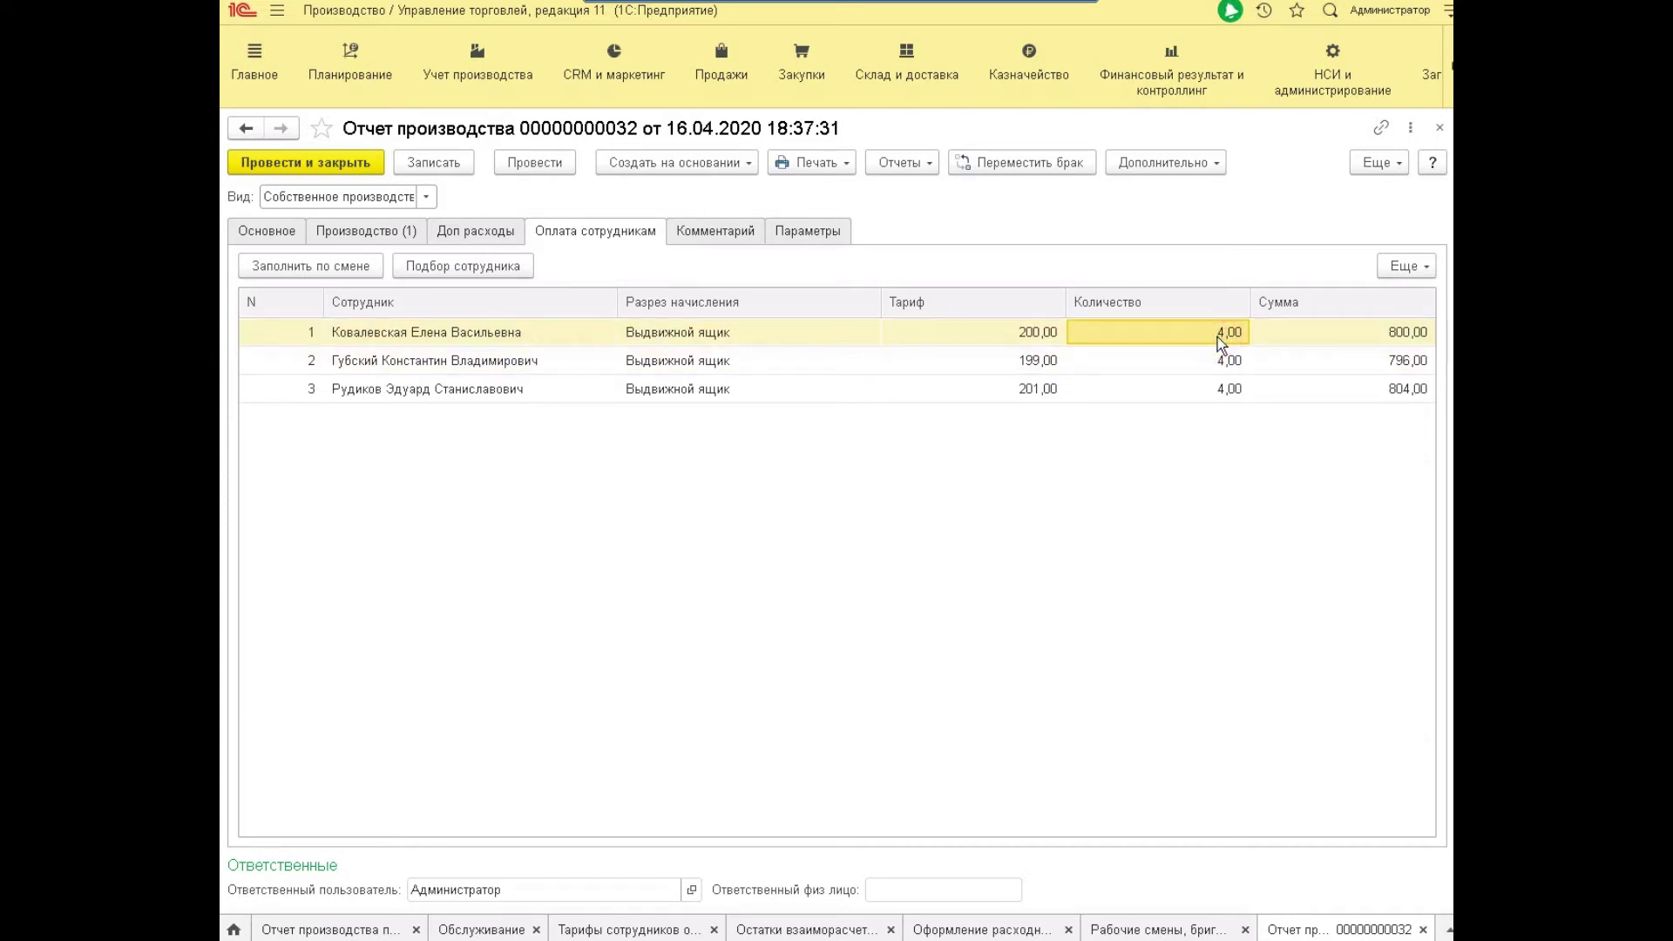
pyautogui.click(1217, 337)
pyautogui.press('Return')
pyautogui.click(1219, 340)
pyautogui.write('1')
pyautogui.press('Return')
pyautogui.press('Return')
pyautogui.write('2')
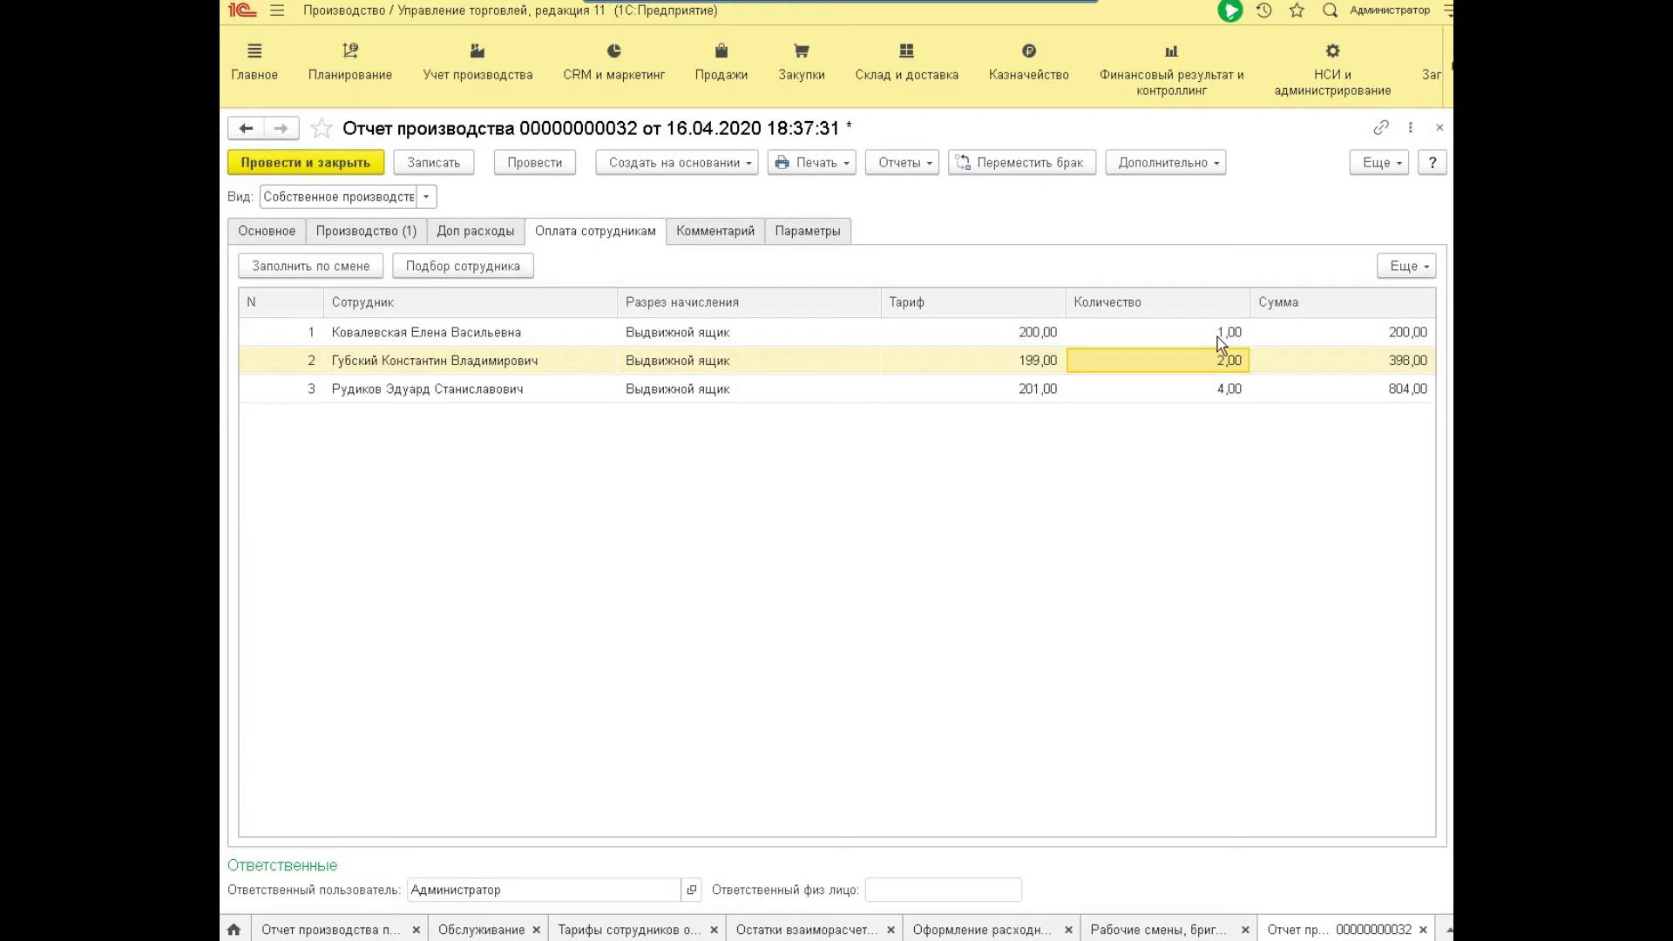
pyautogui.press('Return')
pyautogui.press('Return')
pyautogui.write('1')
pyautogui.press('Return')
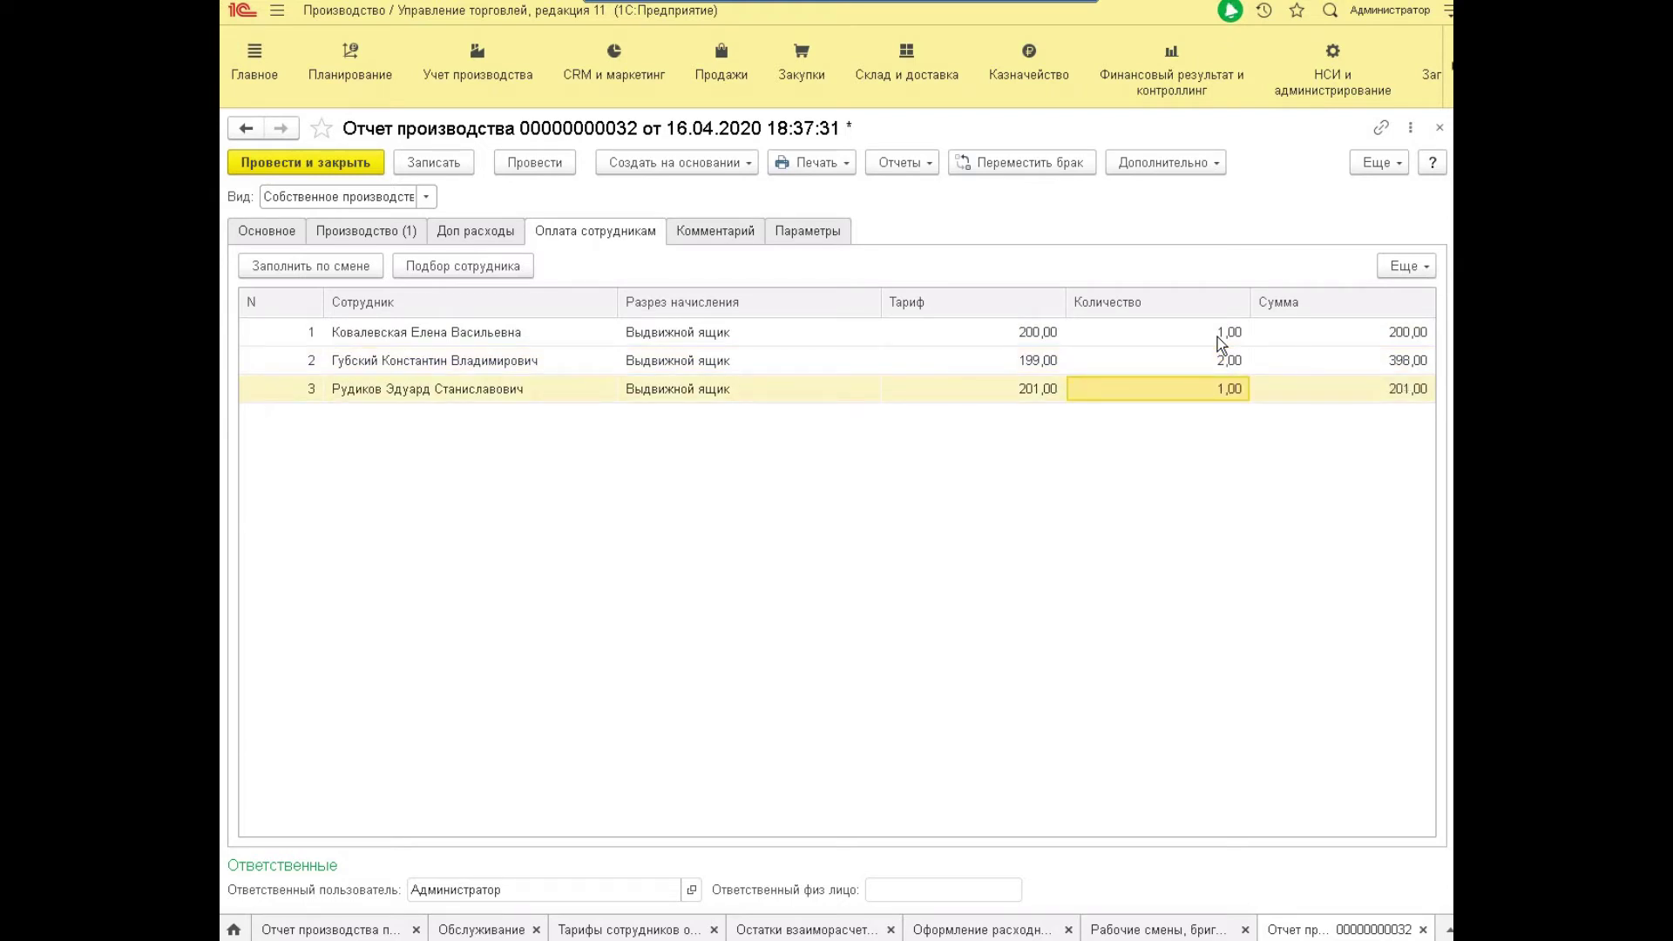
pyautogui.press('Left')
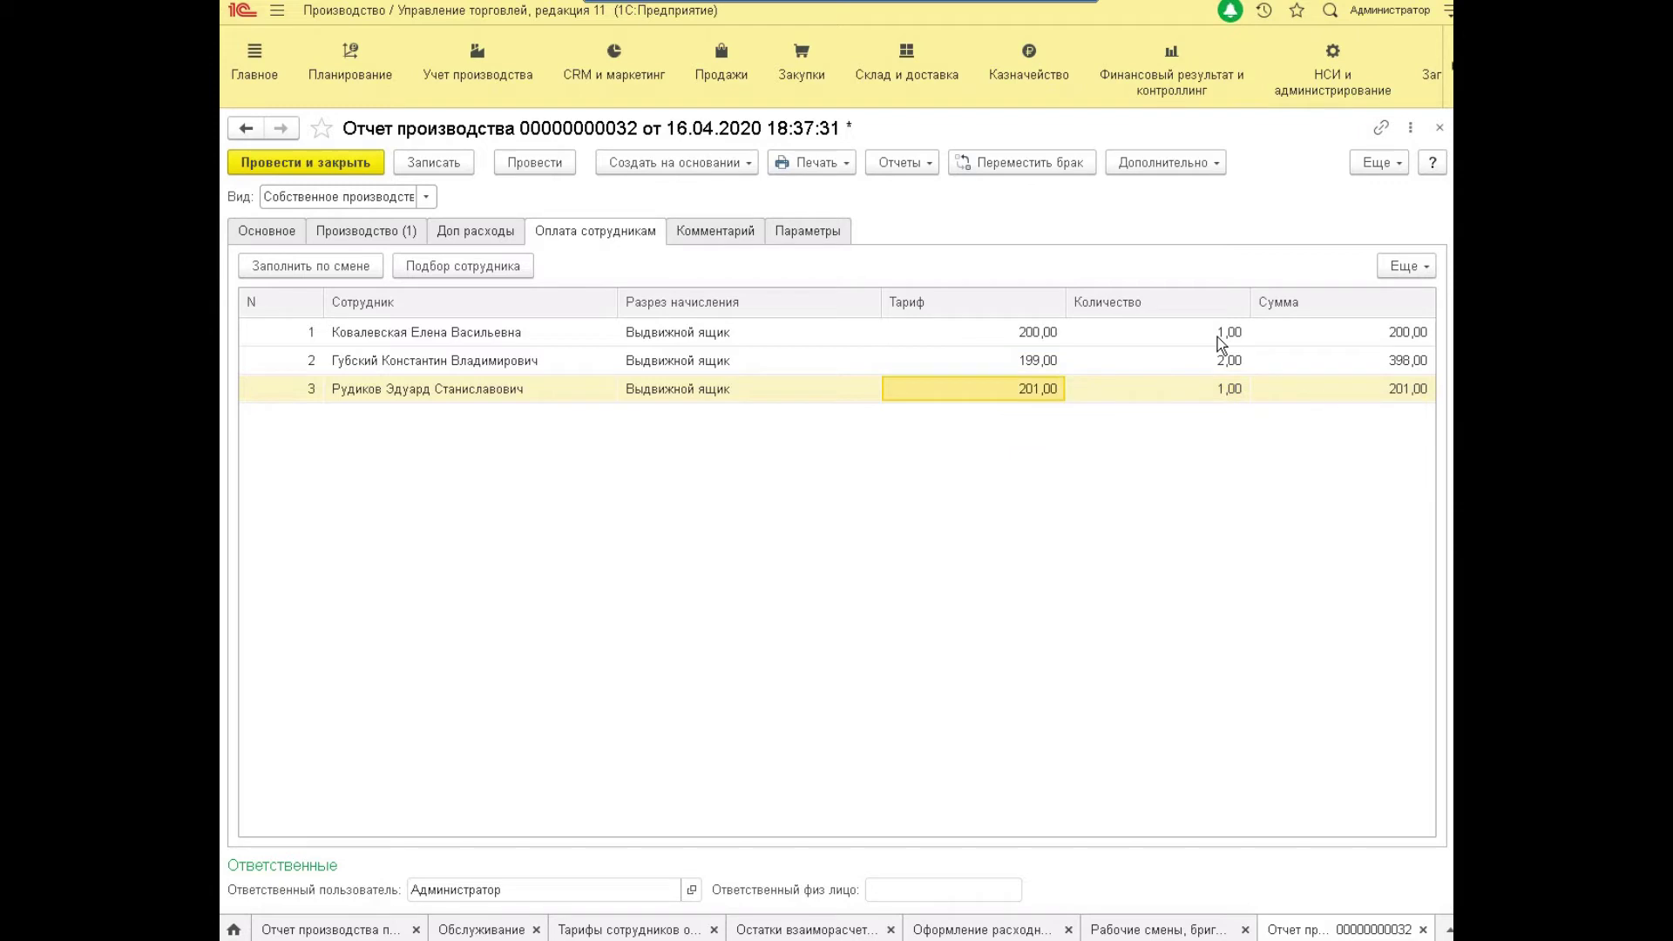
pyautogui.press('Up')
pyautogui.press('Up')
pyautogui.press('Right')
pyautogui.press('Return')
pyautogui.write('4')
pyautogui.press('Return')
pyautogui.press('Return')
pyautogui.write('4')
pyautogui.press('Return')
pyautogui.press('Return')
pyautogui.write('4')
pyautogui.press('Return')
pyautogui.press('Left')
pyautogui.press('Up')
pyautogui.press('Up')
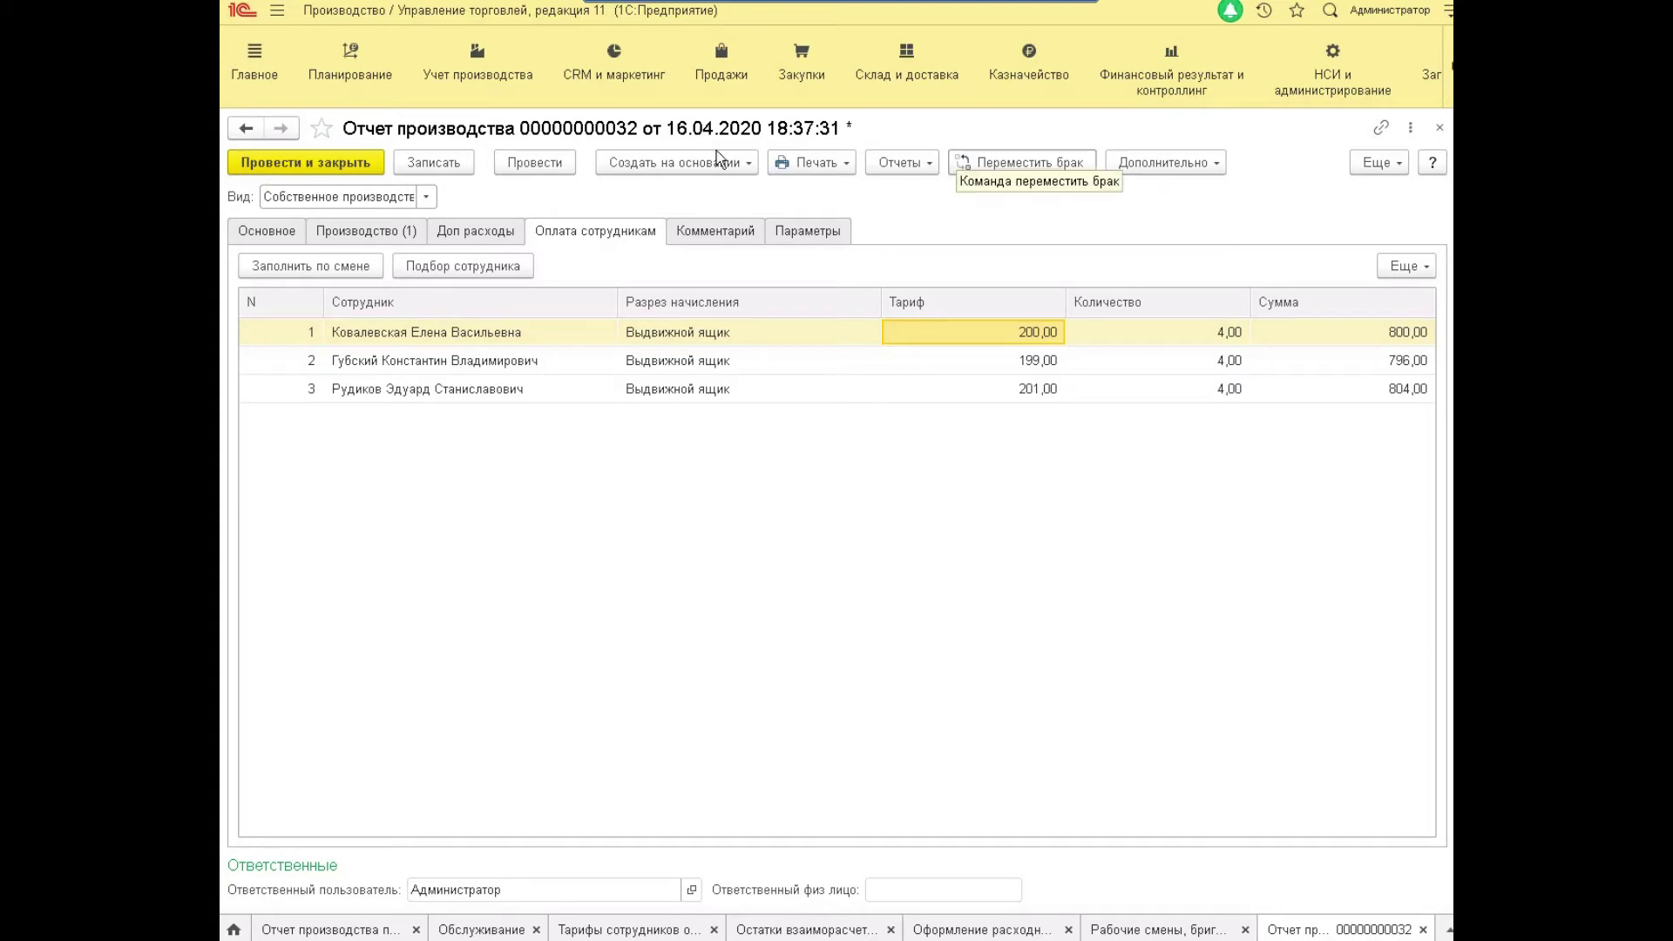
pyautogui.click(298, 164)
pyautogui.click(539, 684)
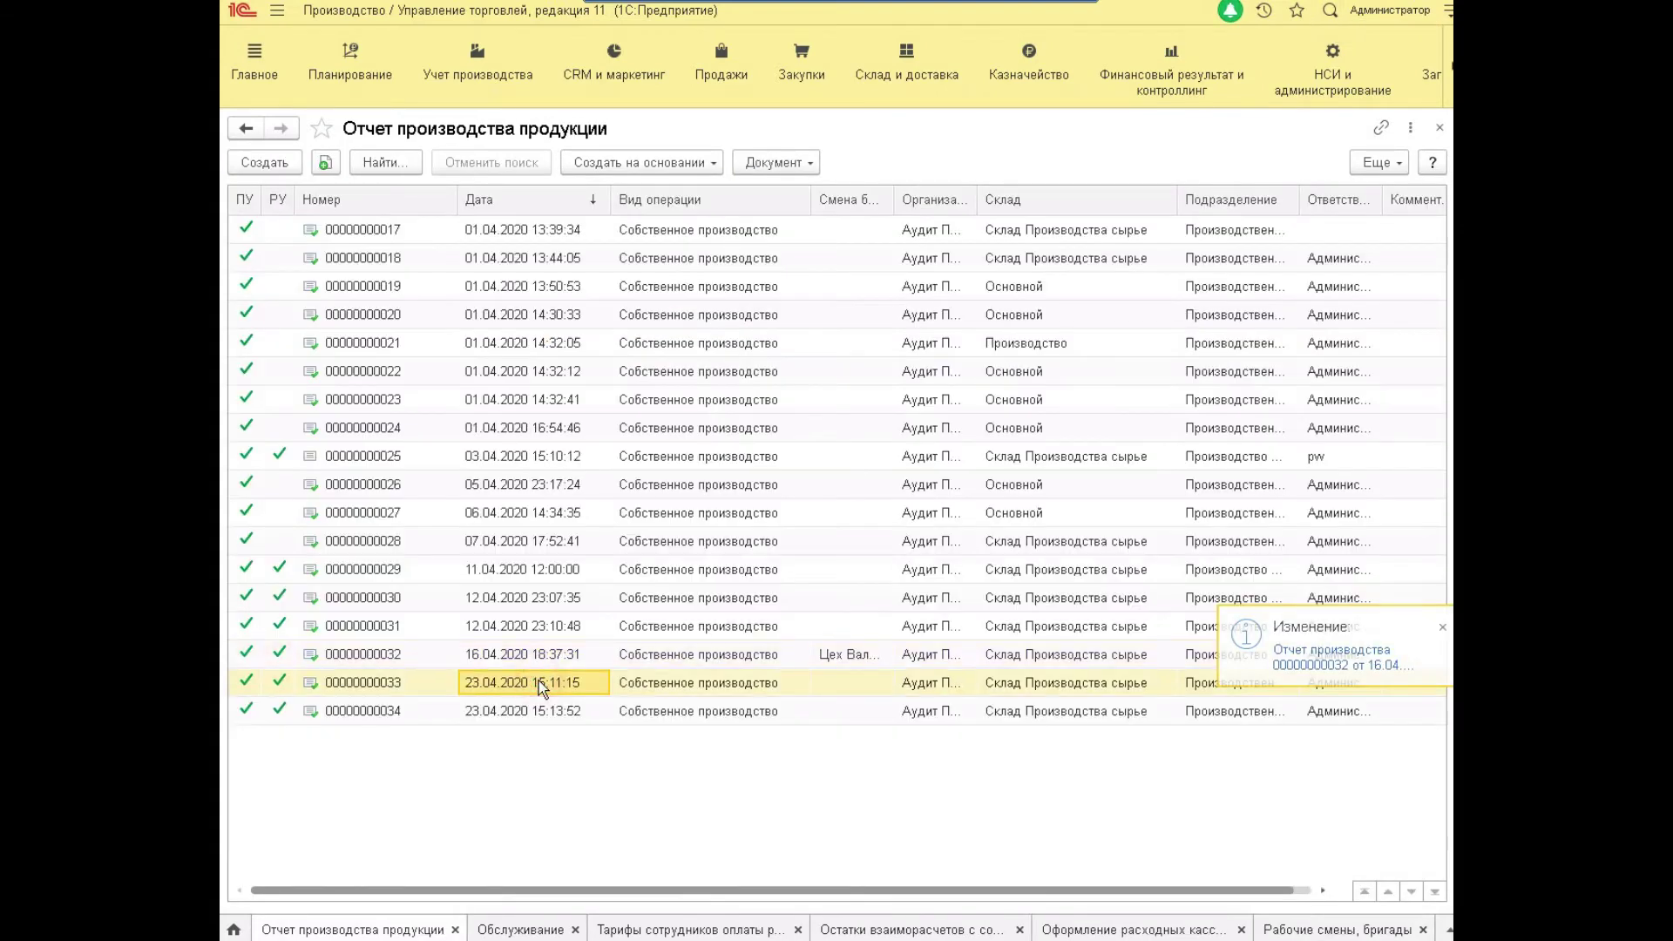
pyautogui.doubleClick(538, 681)
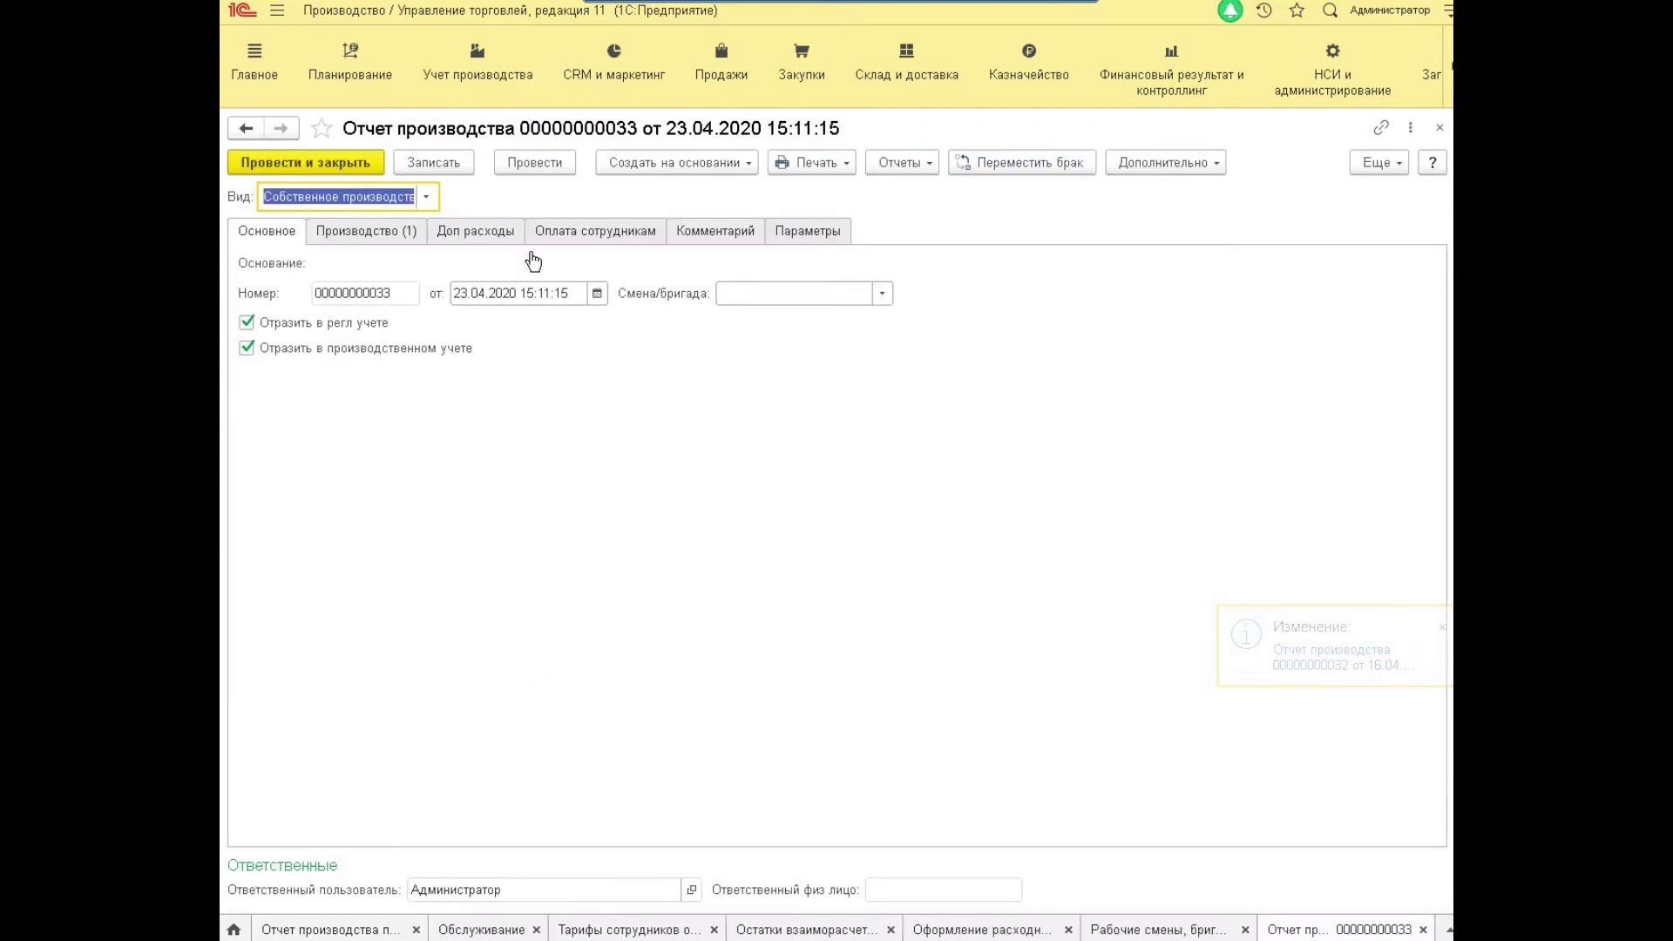
pyautogui.click(566, 231)
pyautogui.click(287, 232)
pyautogui.click(328, 230)
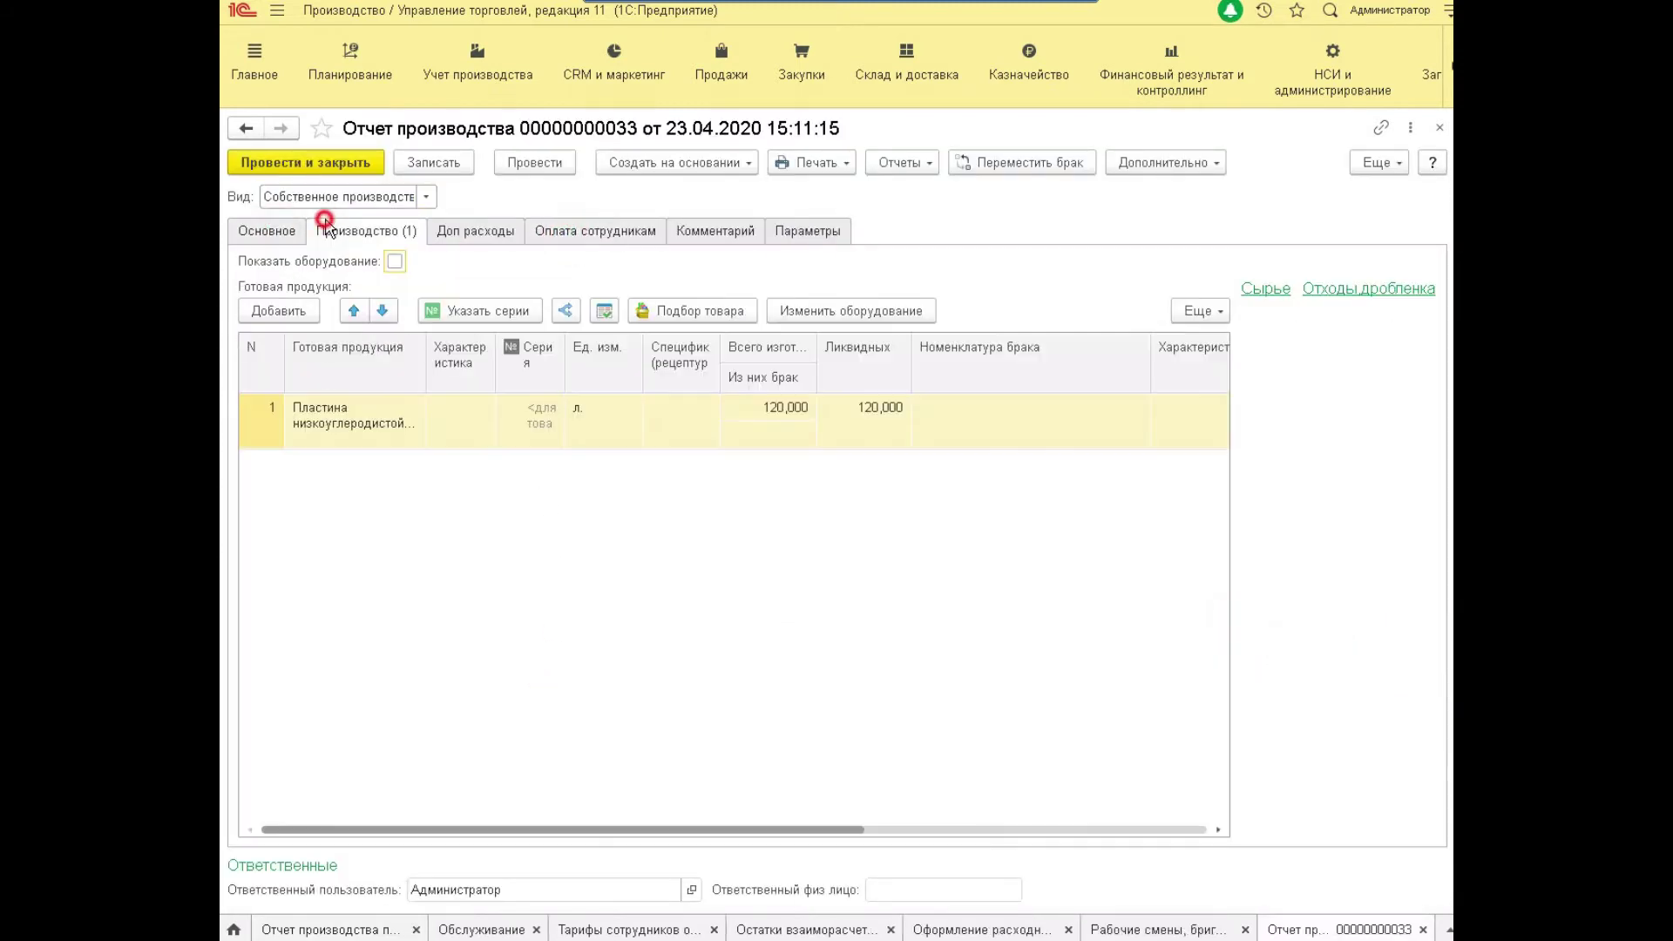
pyautogui.click(411, 433)
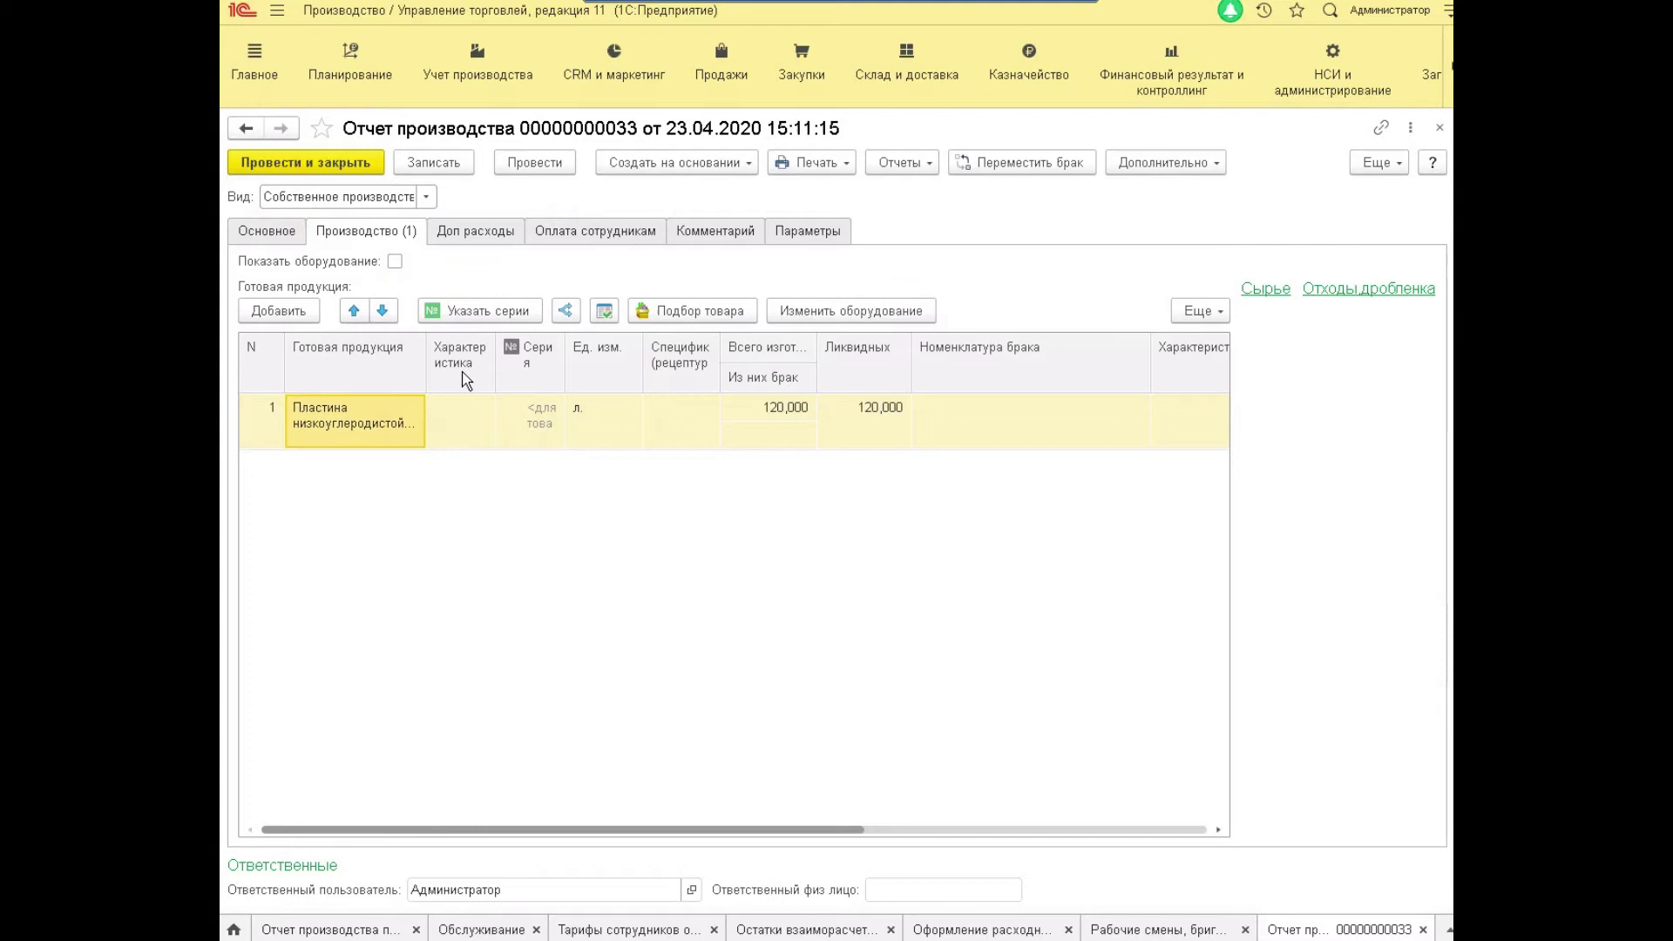
pyautogui.click(420, 364)
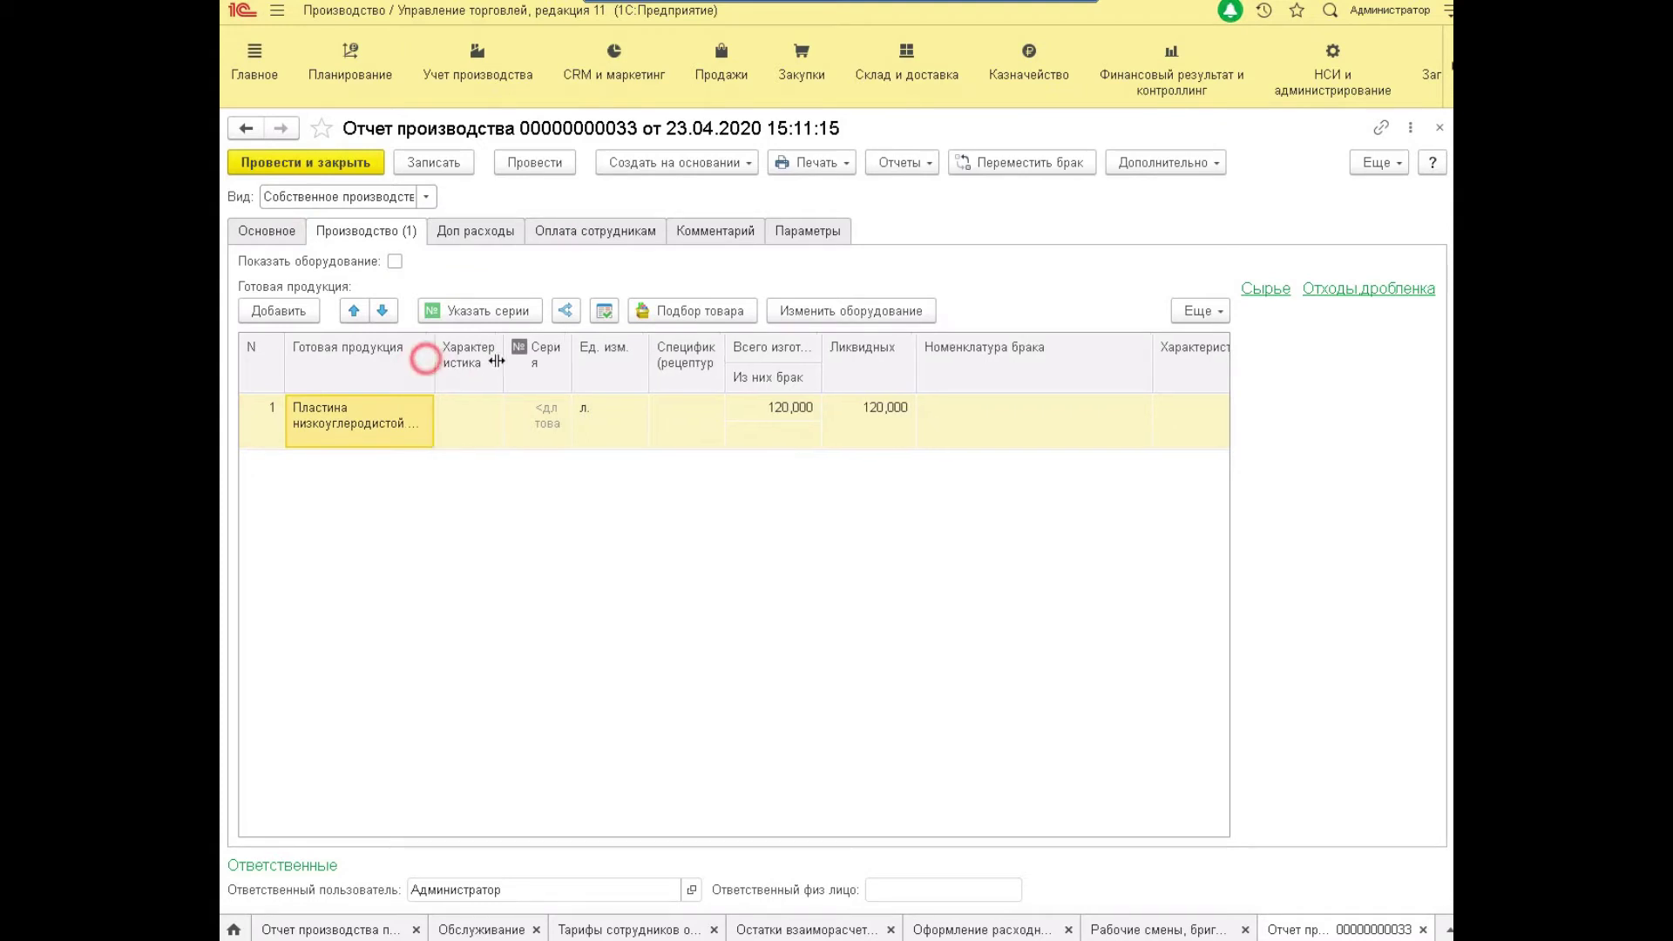
pyautogui.moveTo(426, 365); pyautogui.dragTo(499, 364)
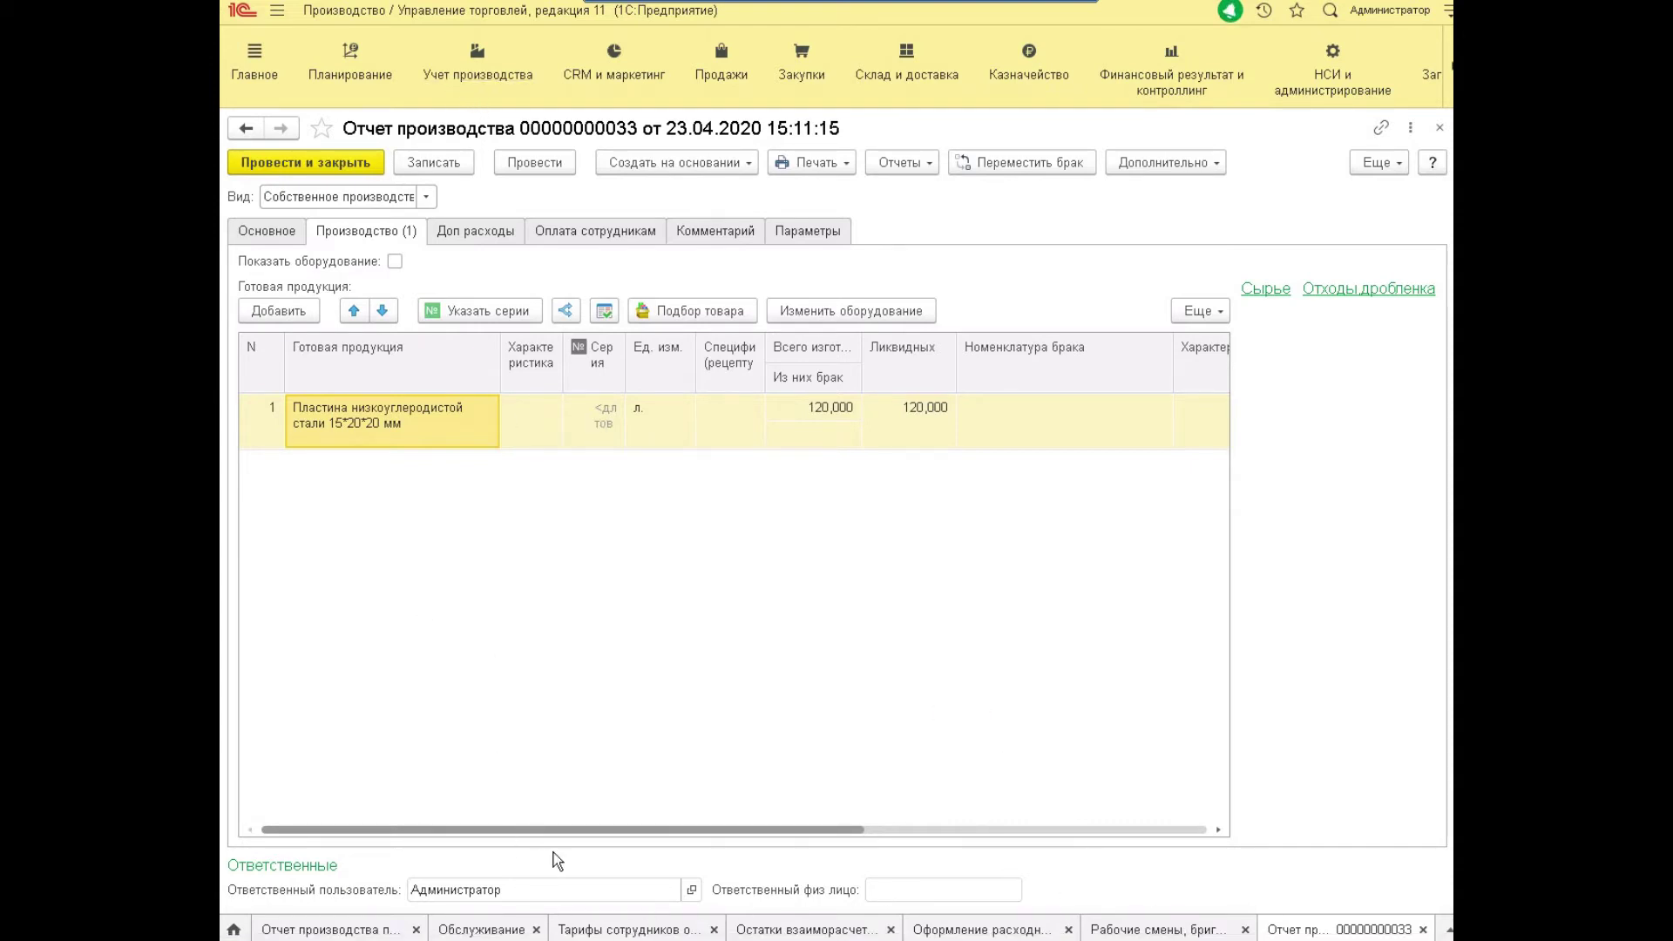
pyautogui.click(568, 930)
pyautogui.click(526, 324)
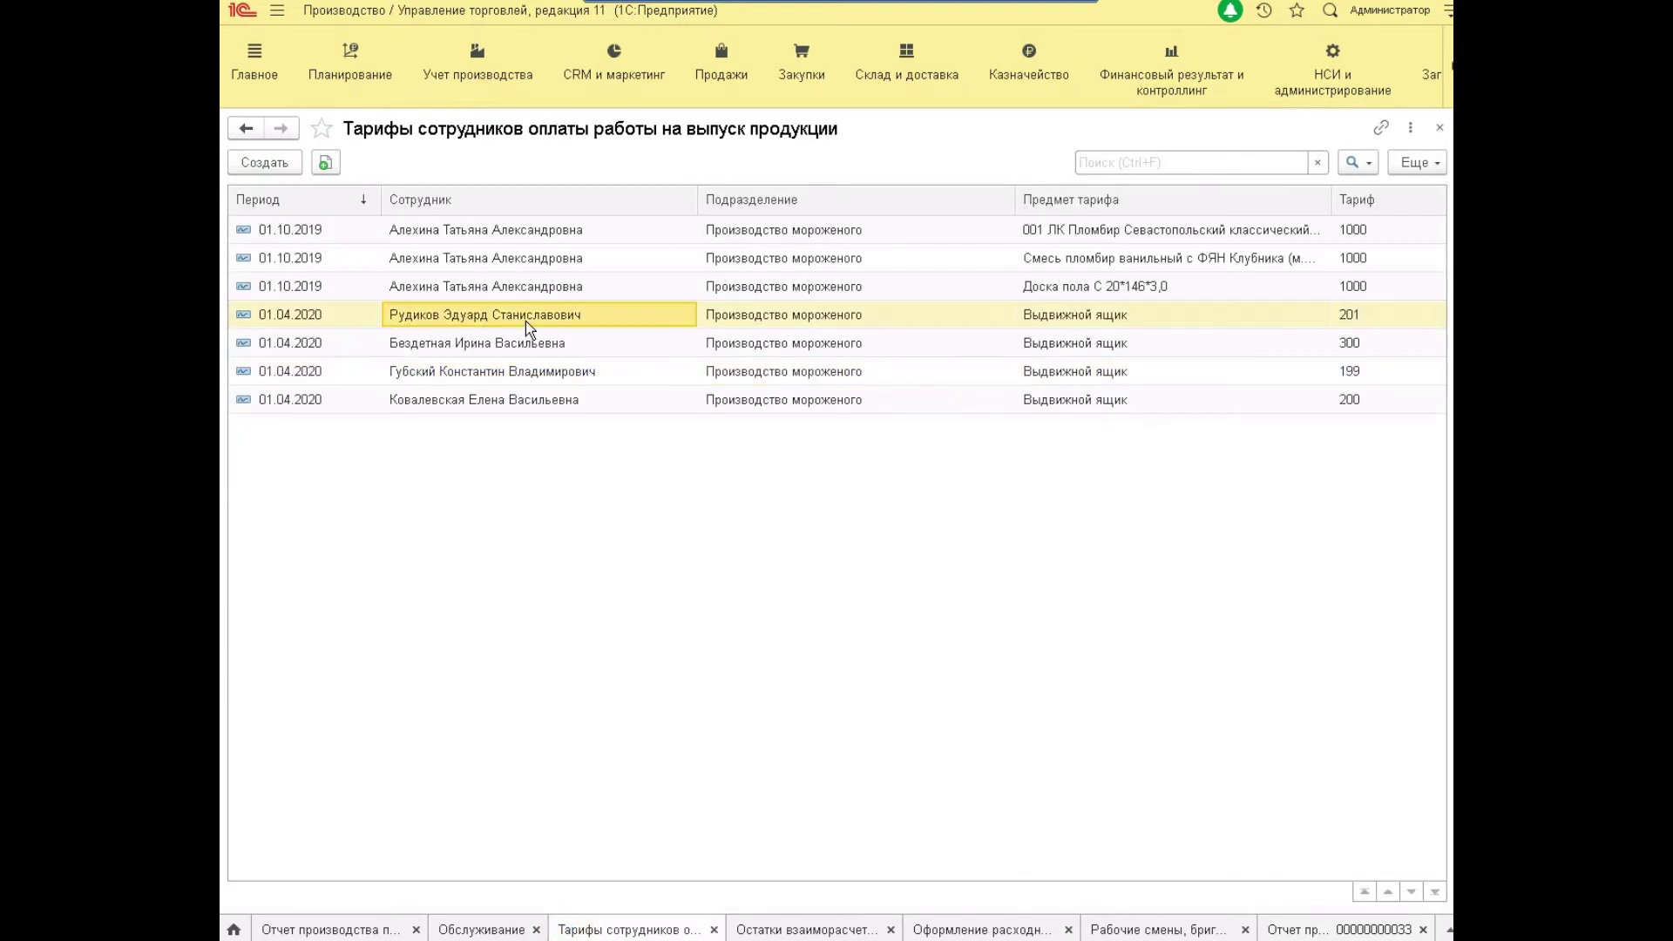
# Copy a worker's tariff into a new steel-plate tariff of 450 and save it.
pyautogui.rightClick(525, 320)
pyautogui.click(575, 364)
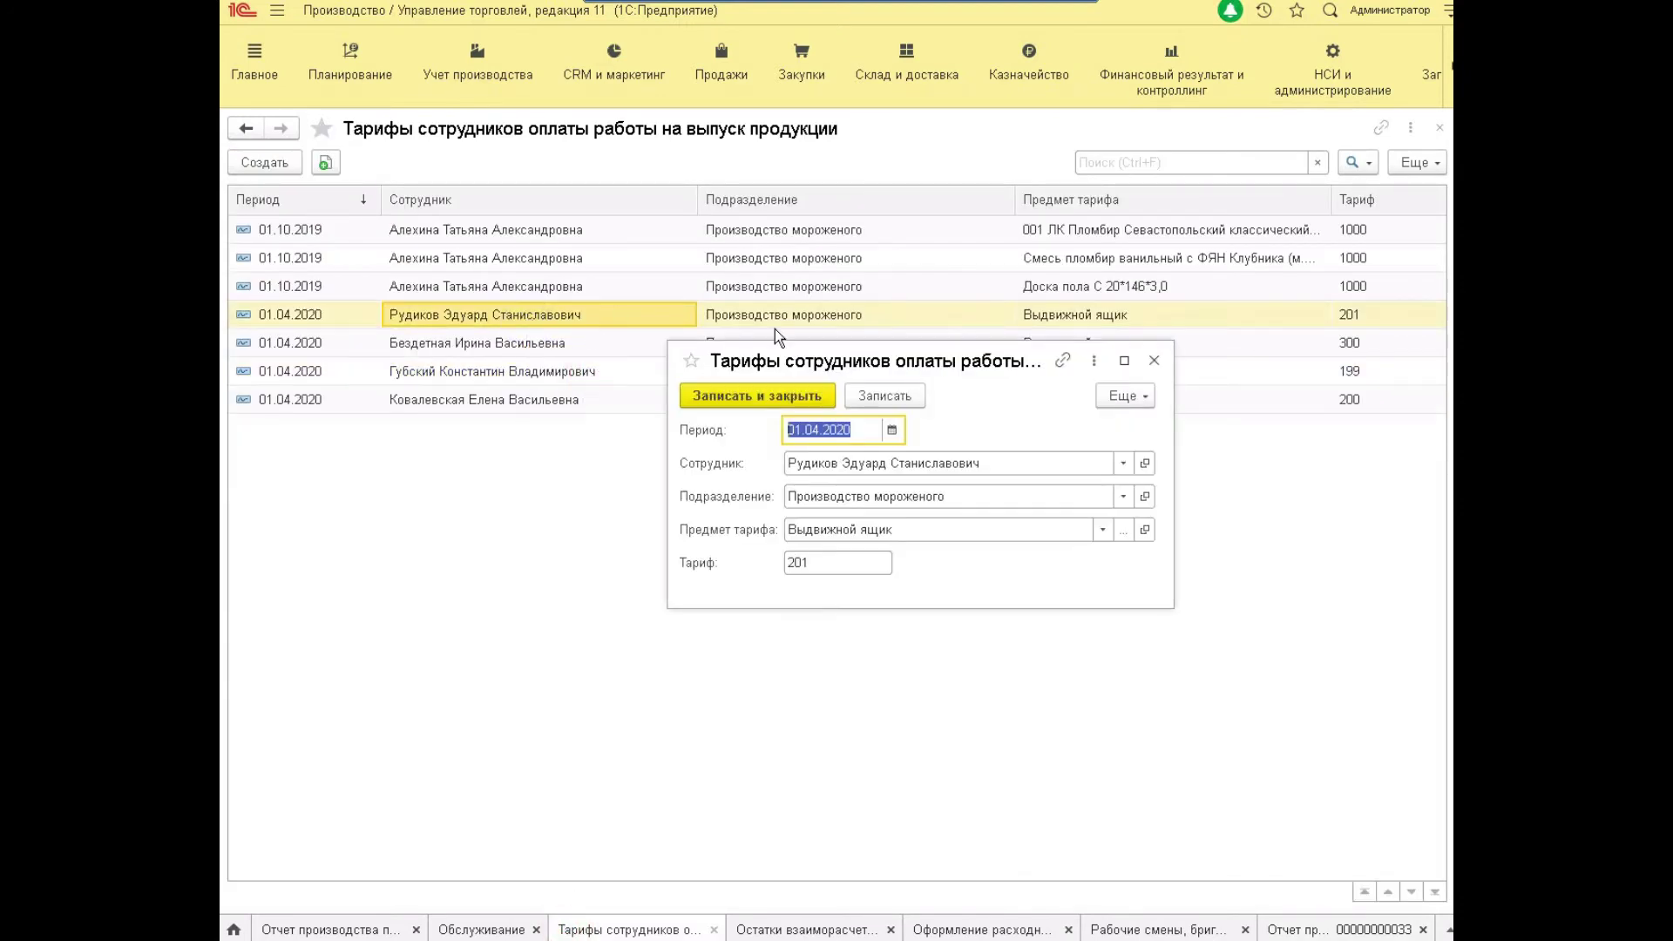
pyautogui.click(834, 496)
pyautogui.click(834, 496)
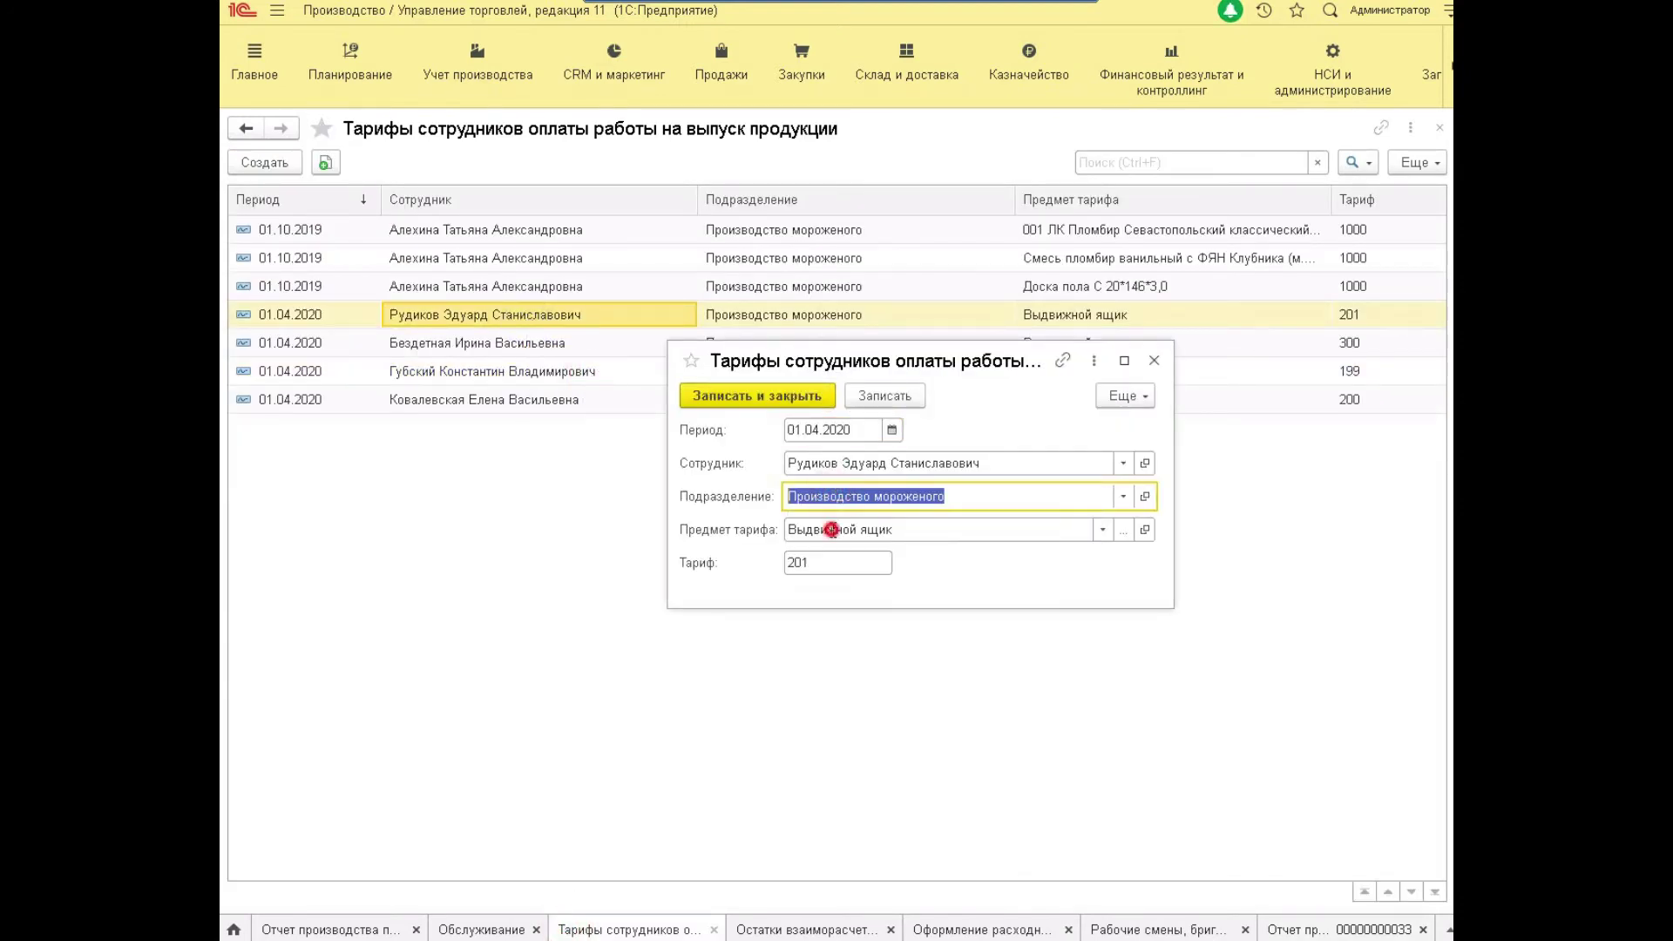
pyautogui.click(832, 530)
pyautogui.write('Пластина низкоуглеродистой стали 15*20*20 мм')
pyautogui.click(839, 560)
pyautogui.click(835, 562)
pyautogui.write('450')
pyautogui.hotkey('ctrl', 'Return')
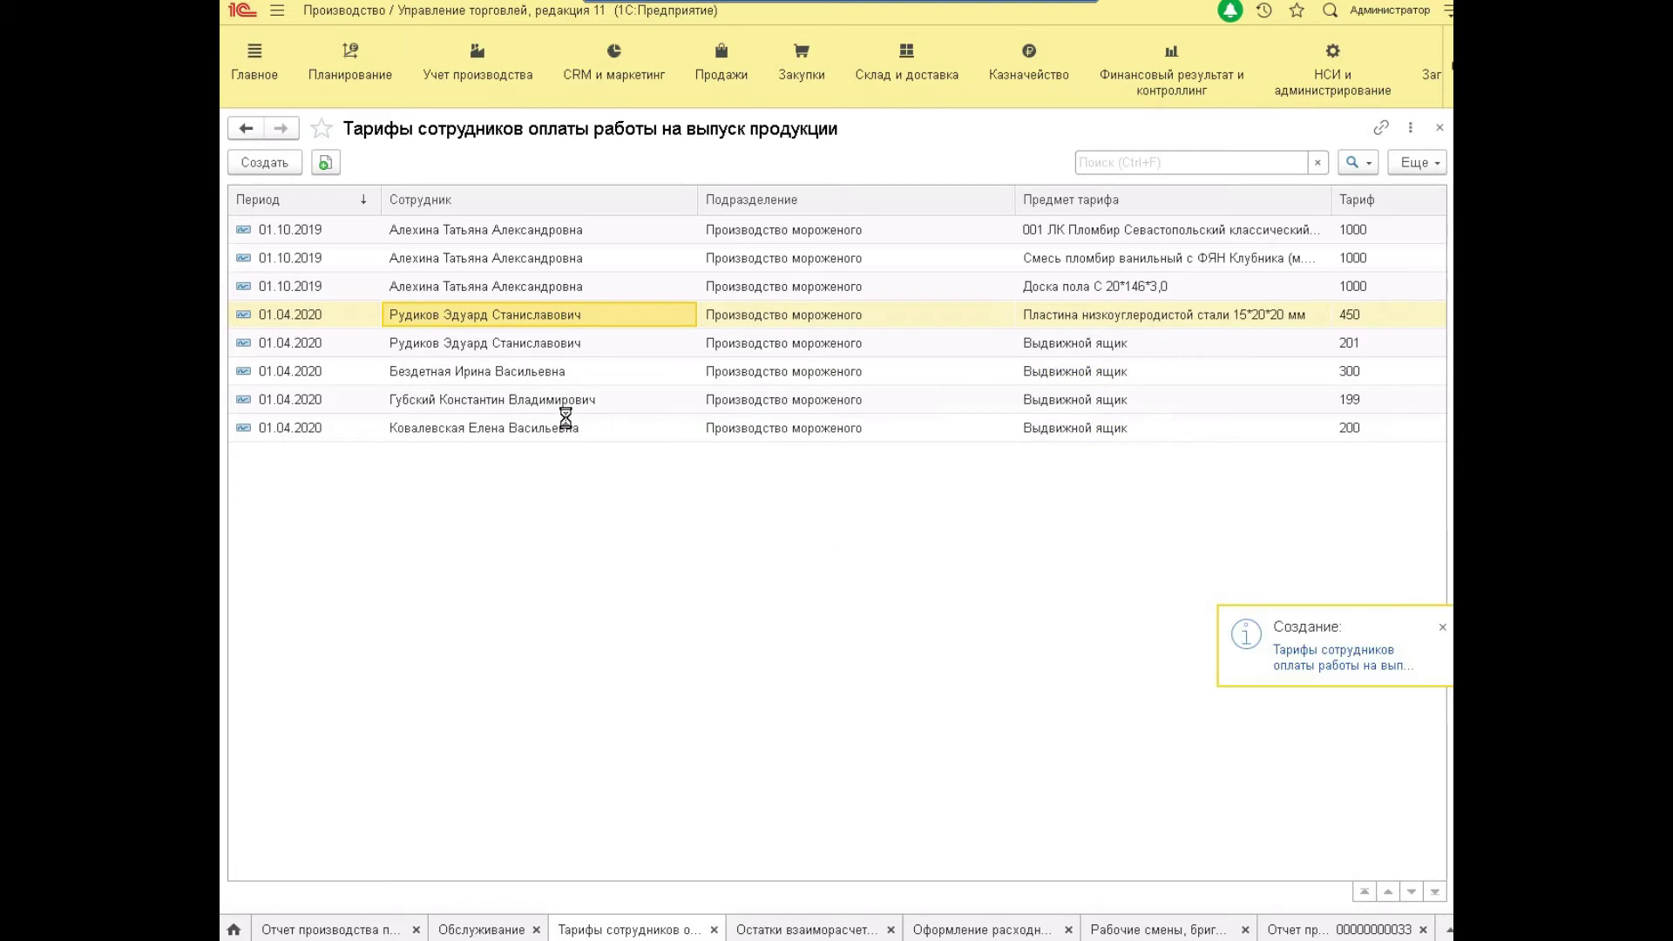
pyautogui.click(478, 346)
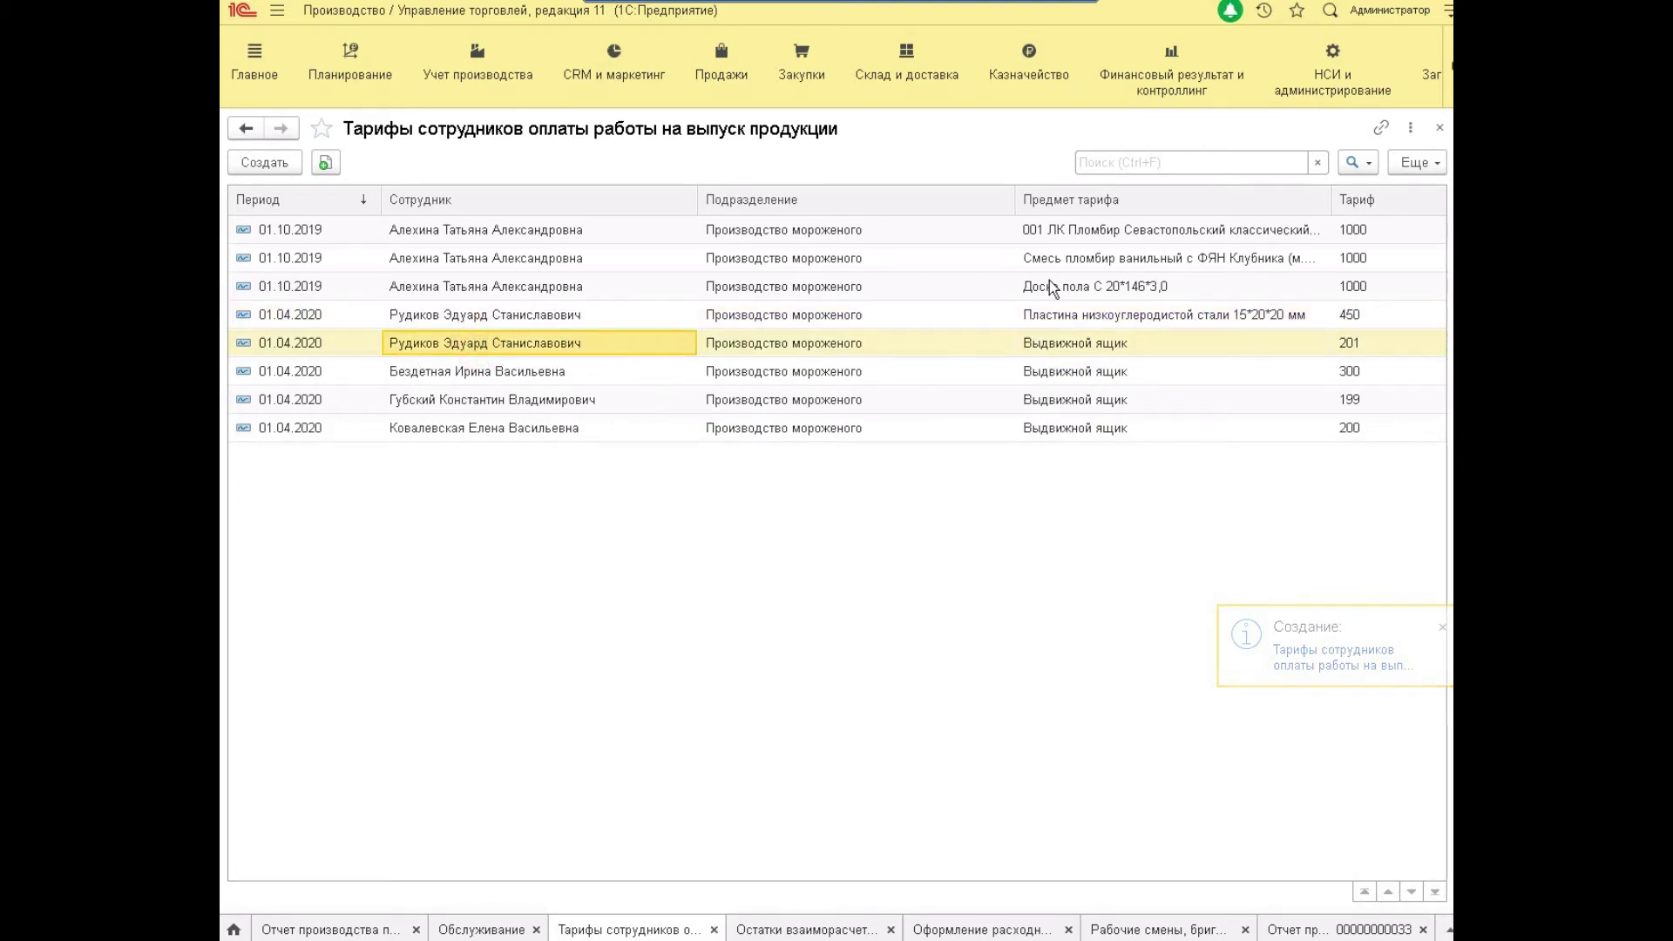
pyautogui.rightClick(403, 382)
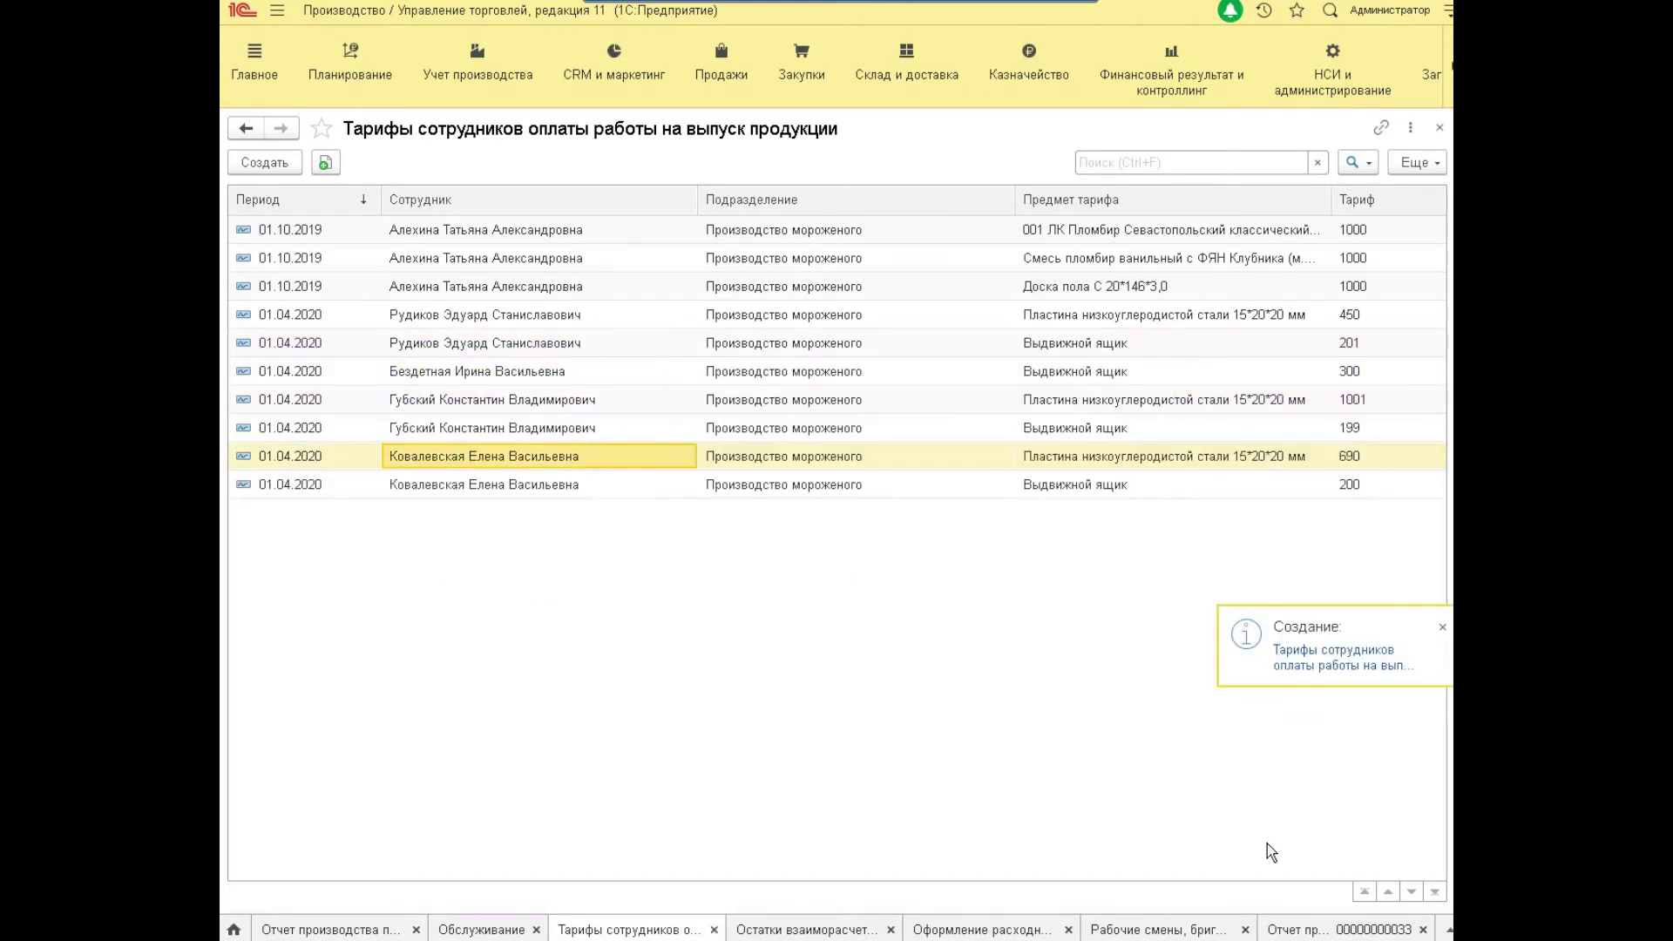
pyautogui.click(1296, 927)
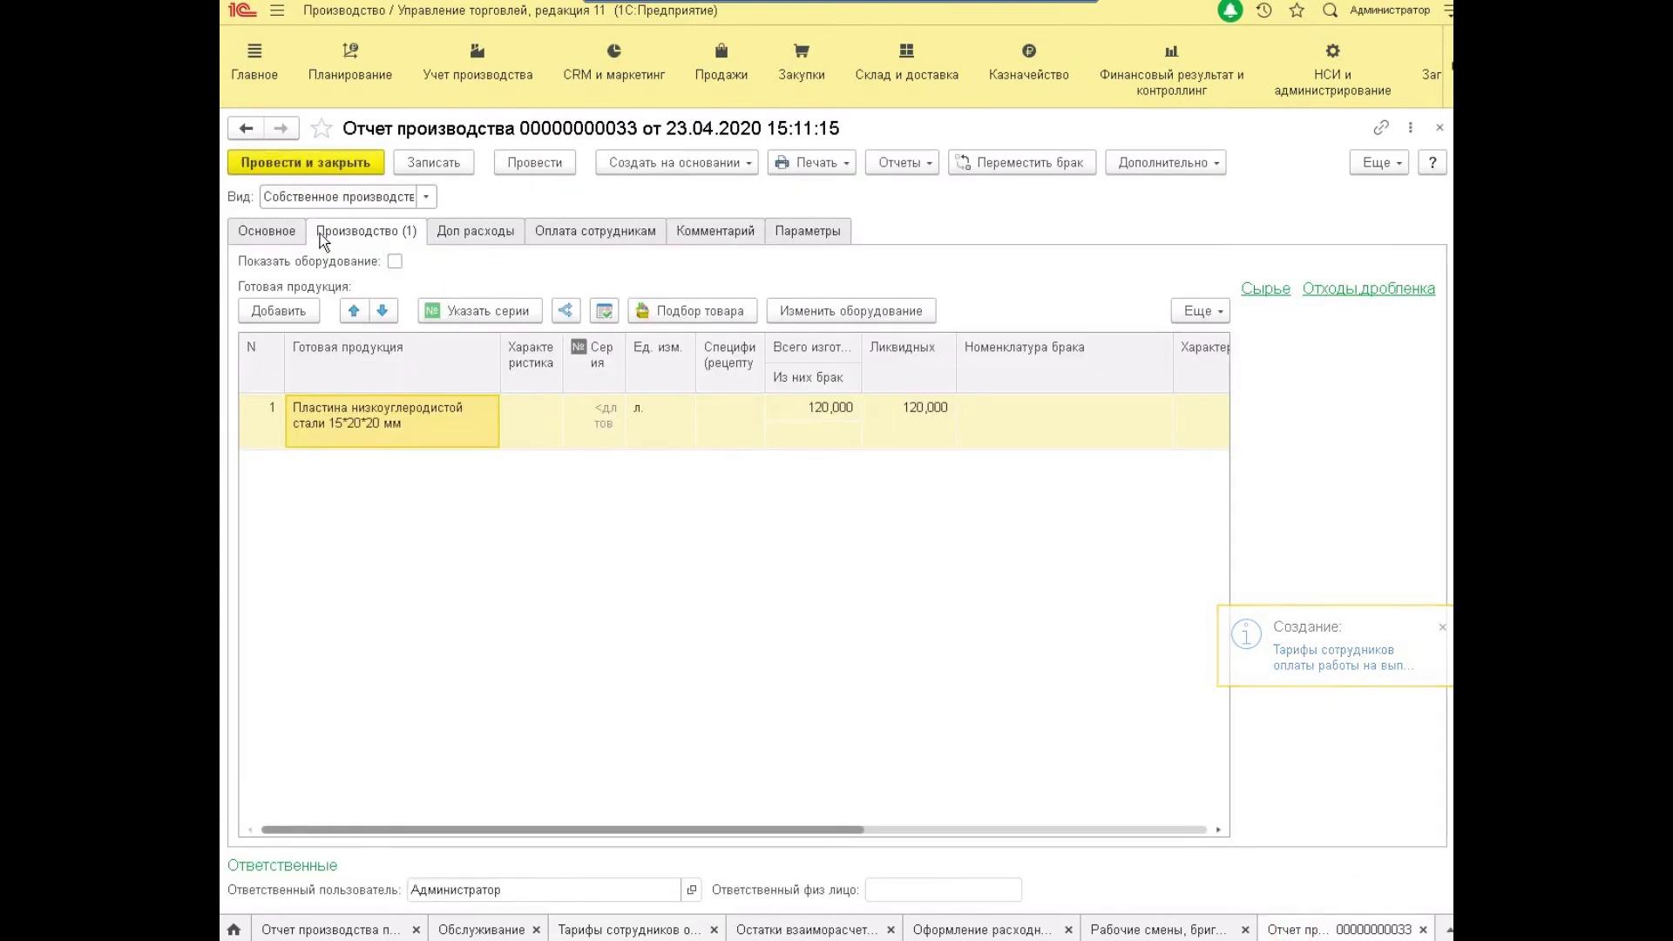
# Set the report's shift to the workshop shift, fill employee pay from it, and save.
pyautogui.click(290, 232)
pyautogui.click(879, 301)
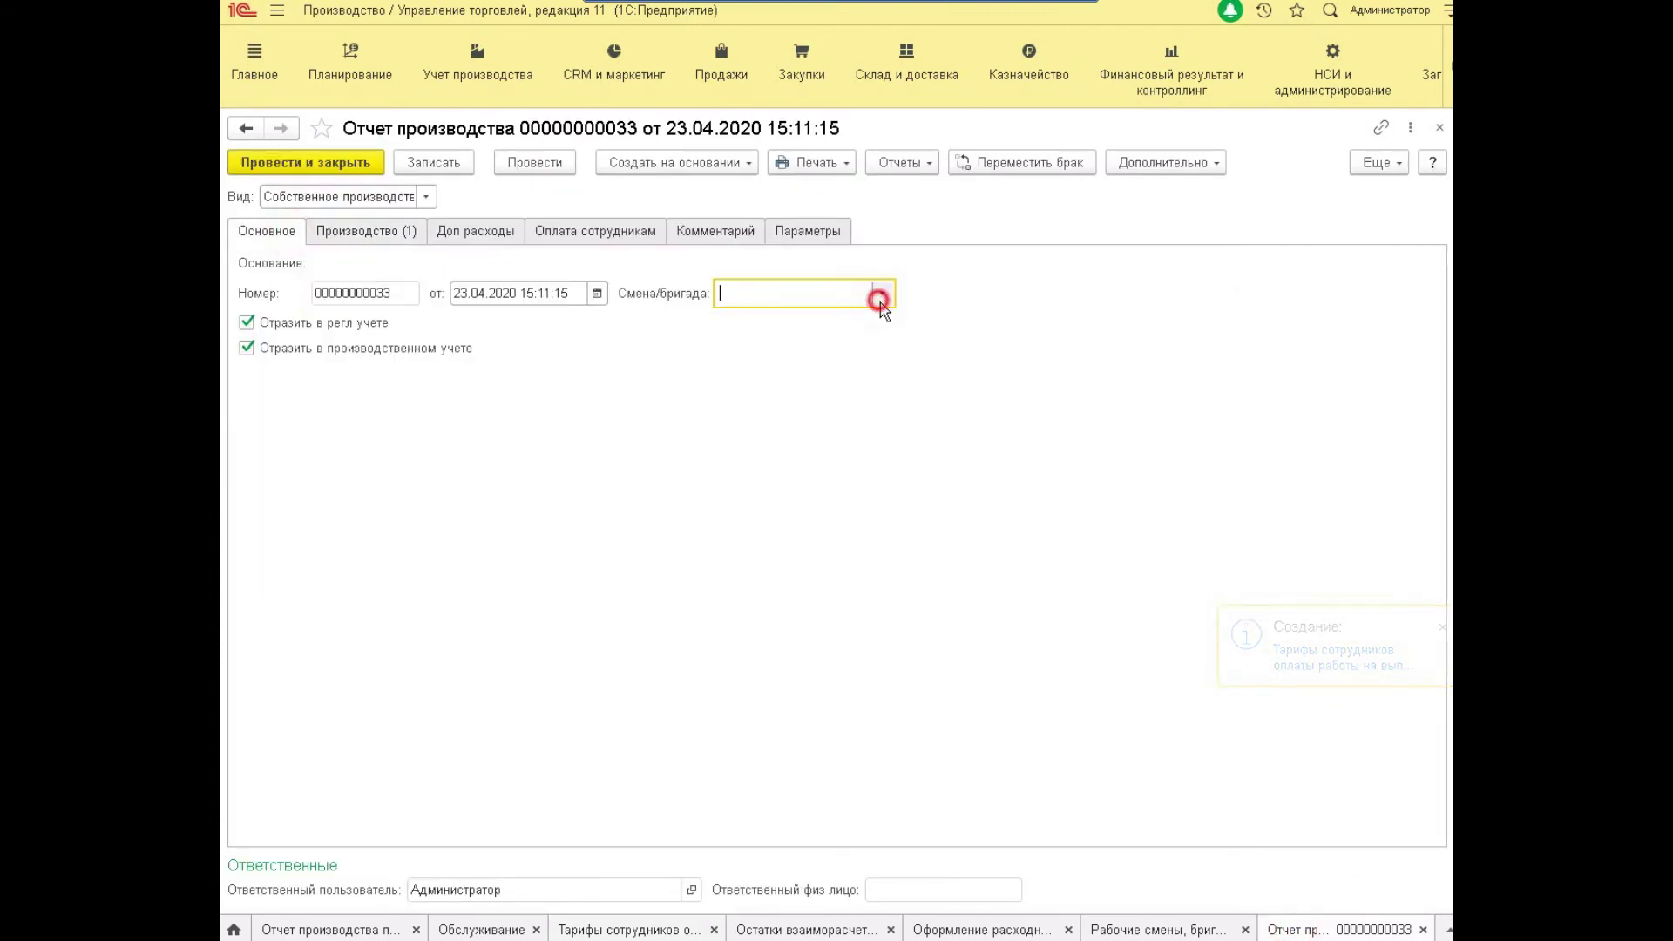
pyautogui.click(803, 393)
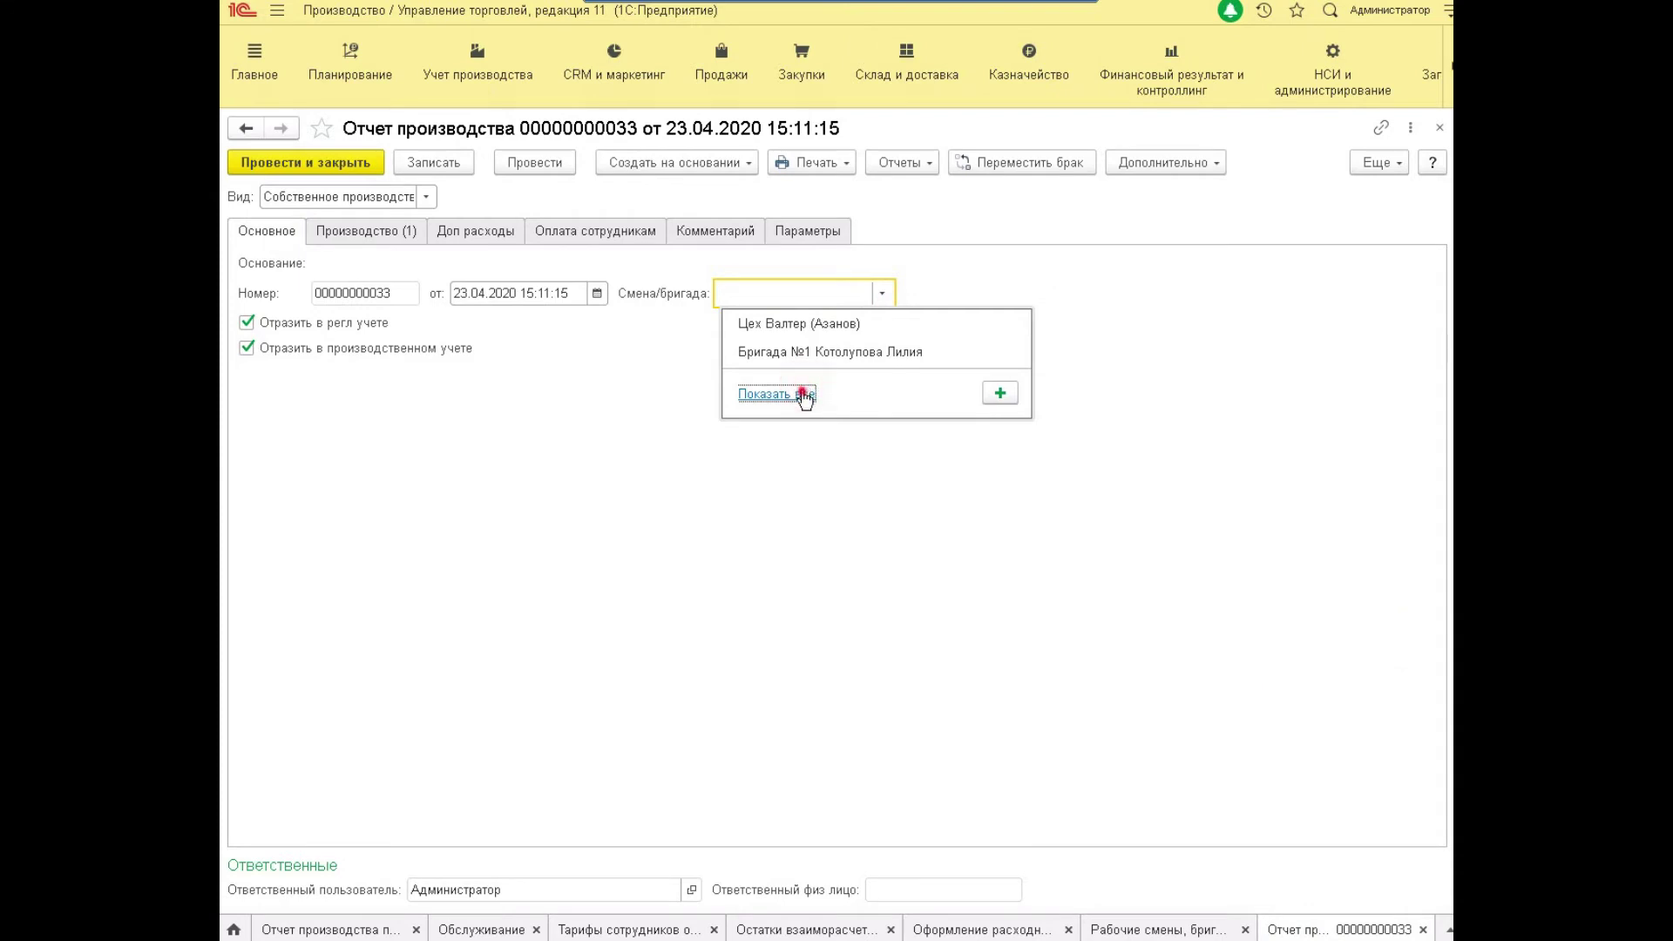
pyautogui.click(962, 480)
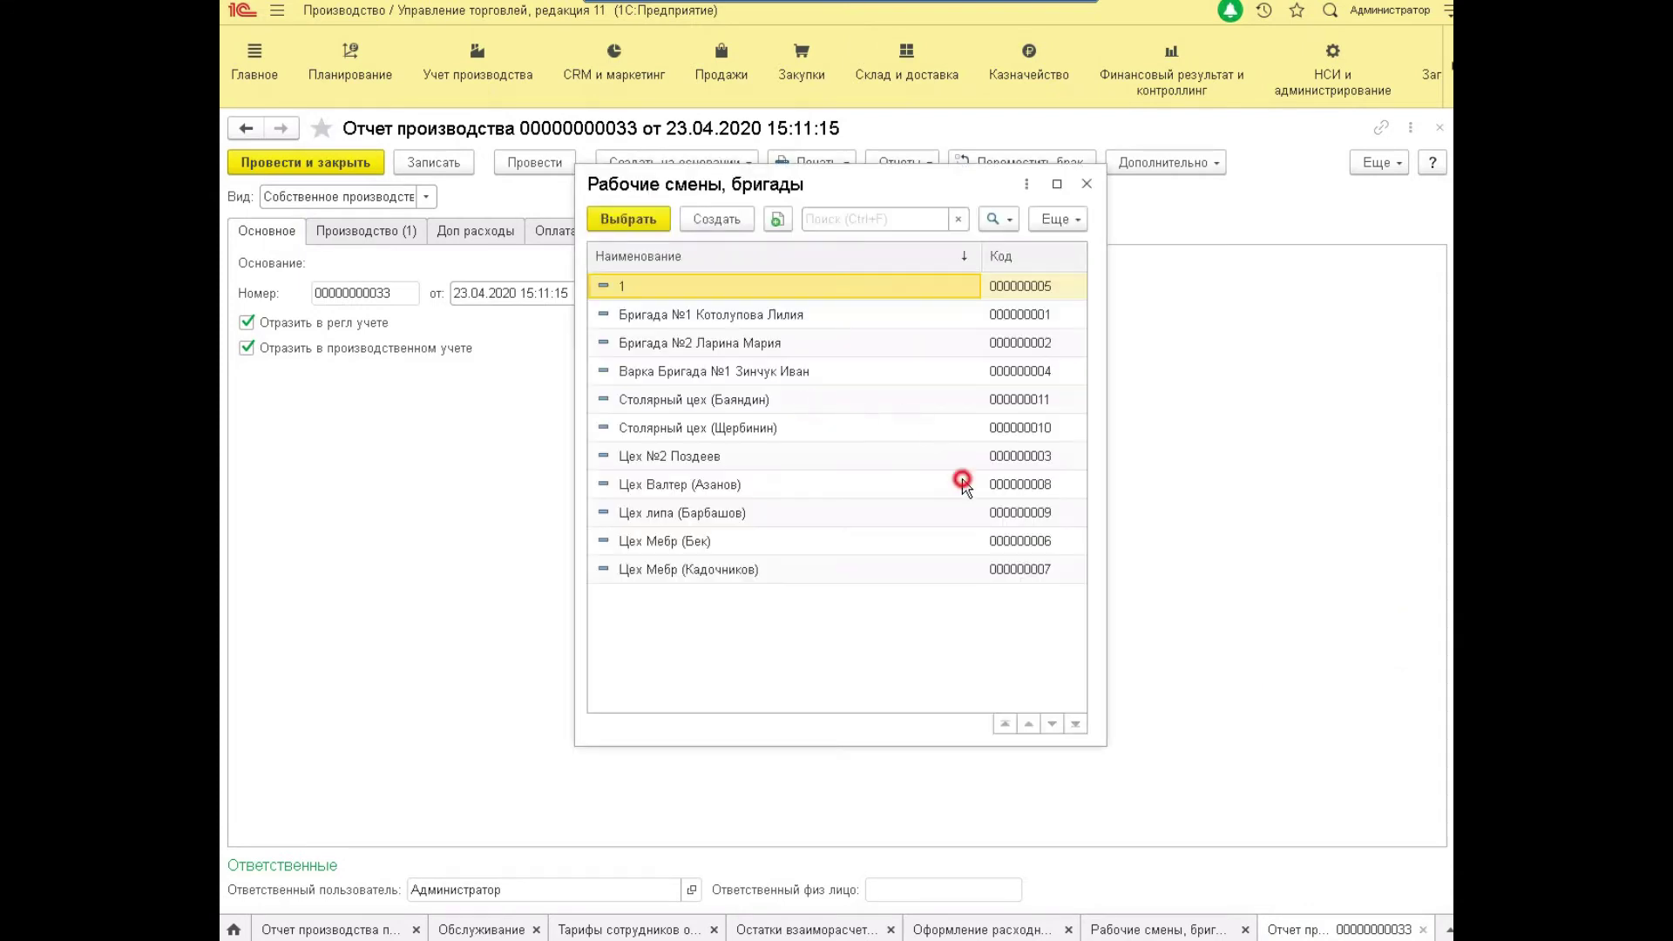
pyautogui.click(585, 231)
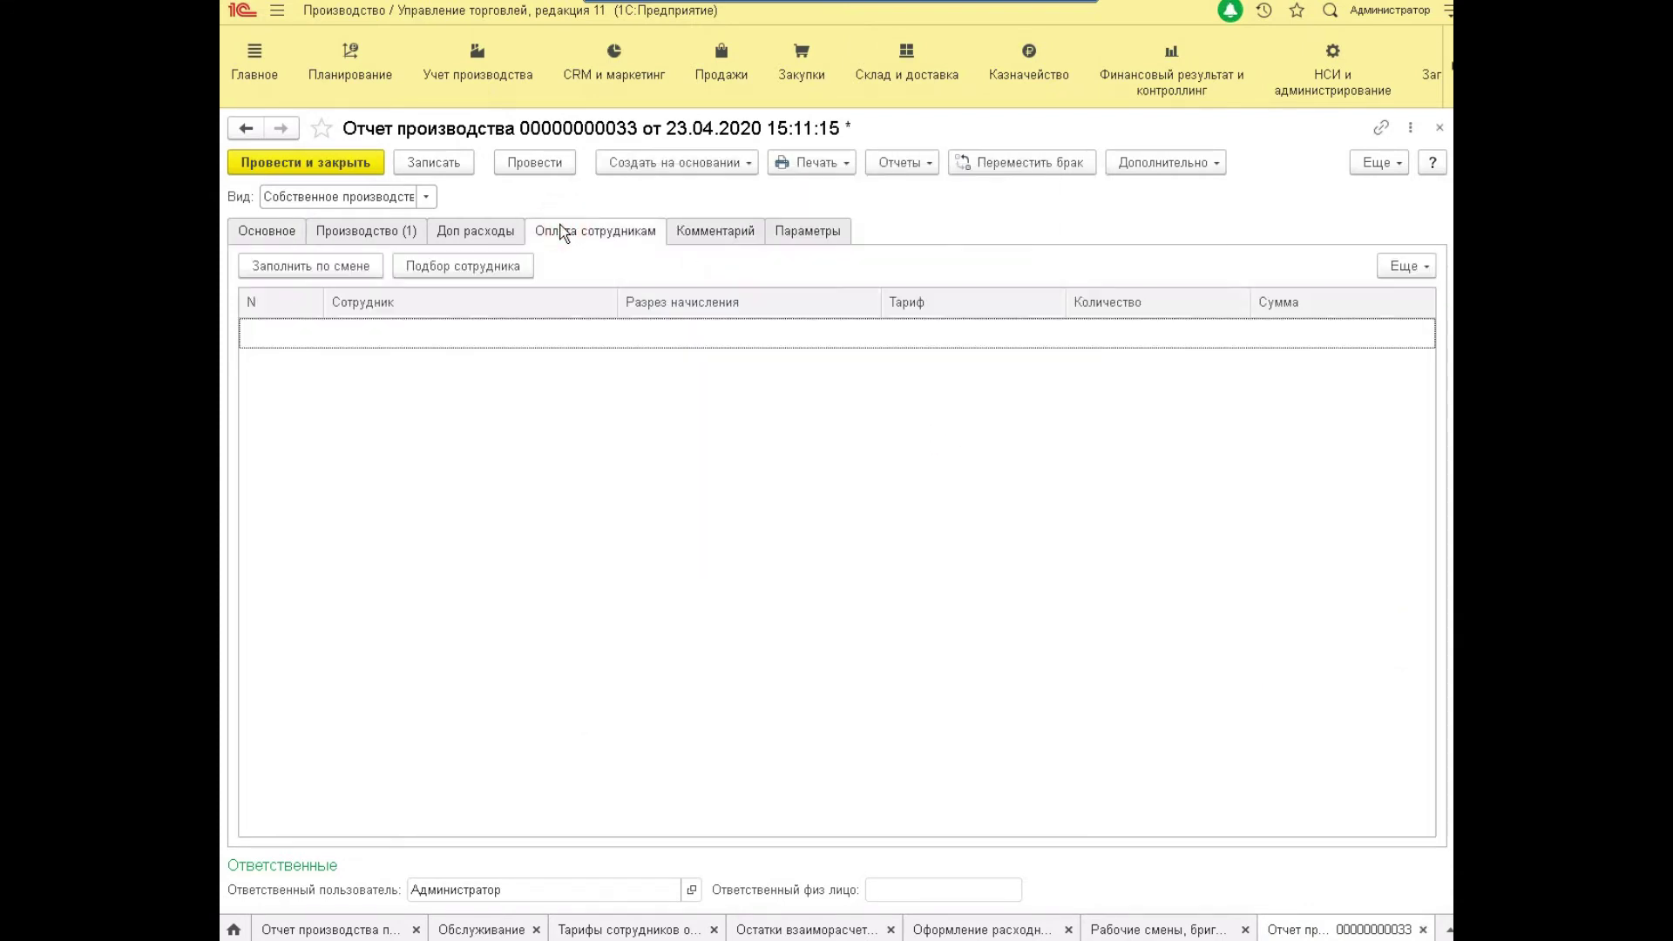
pyautogui.click(357, 265)
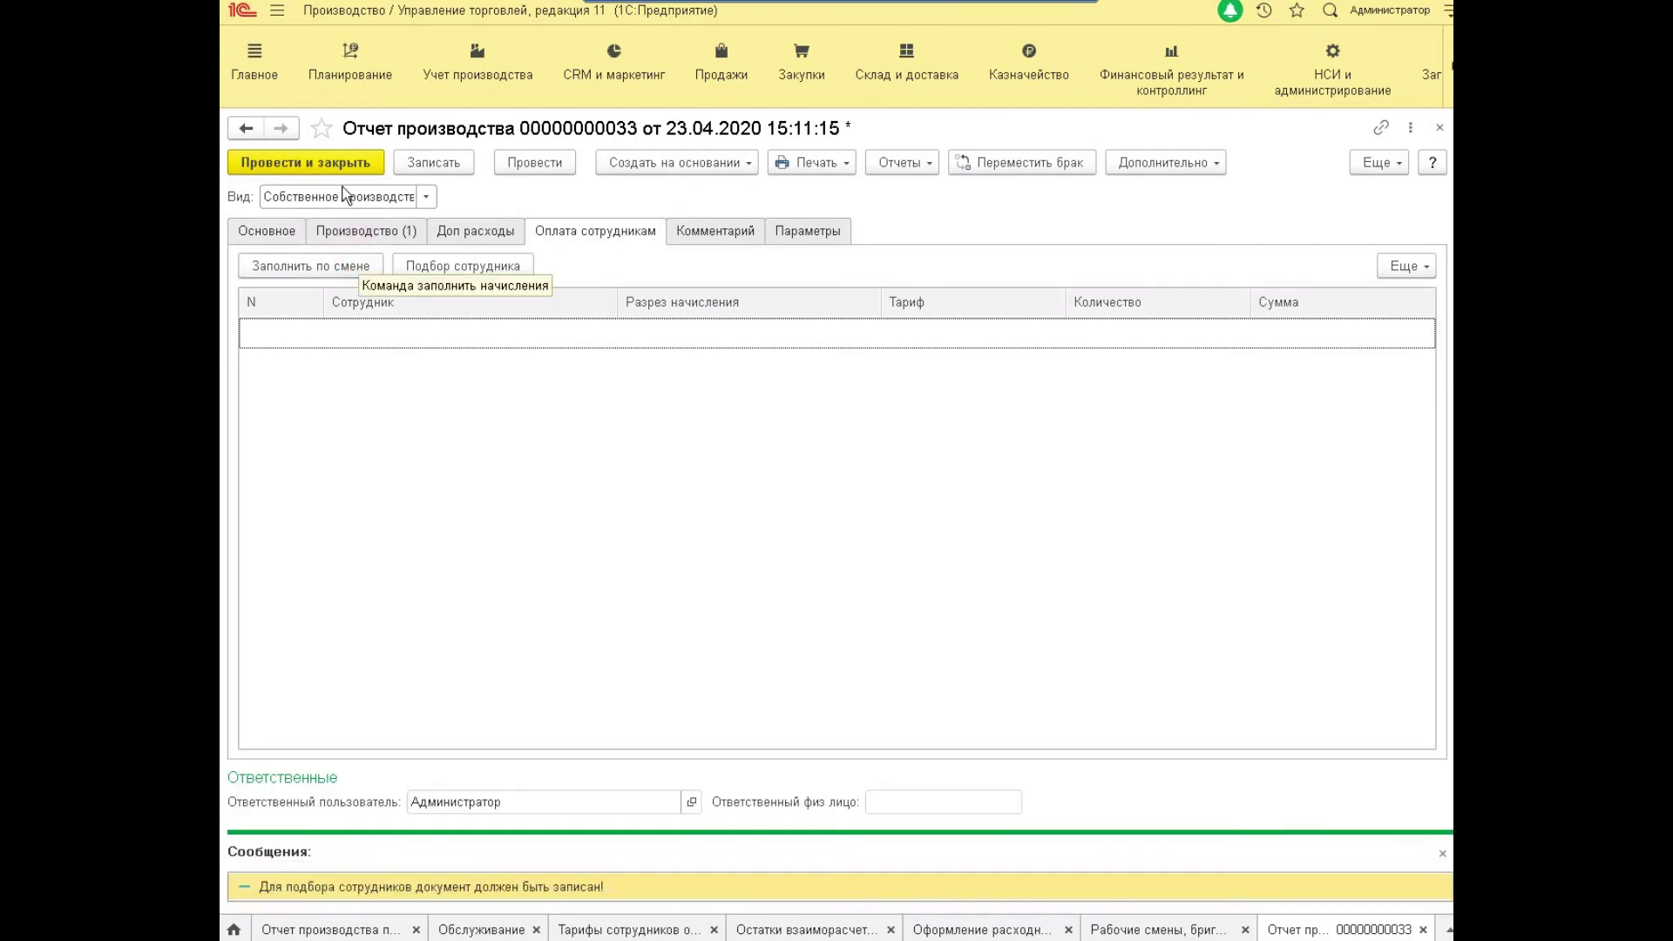
pyautogui.click(433, 165)
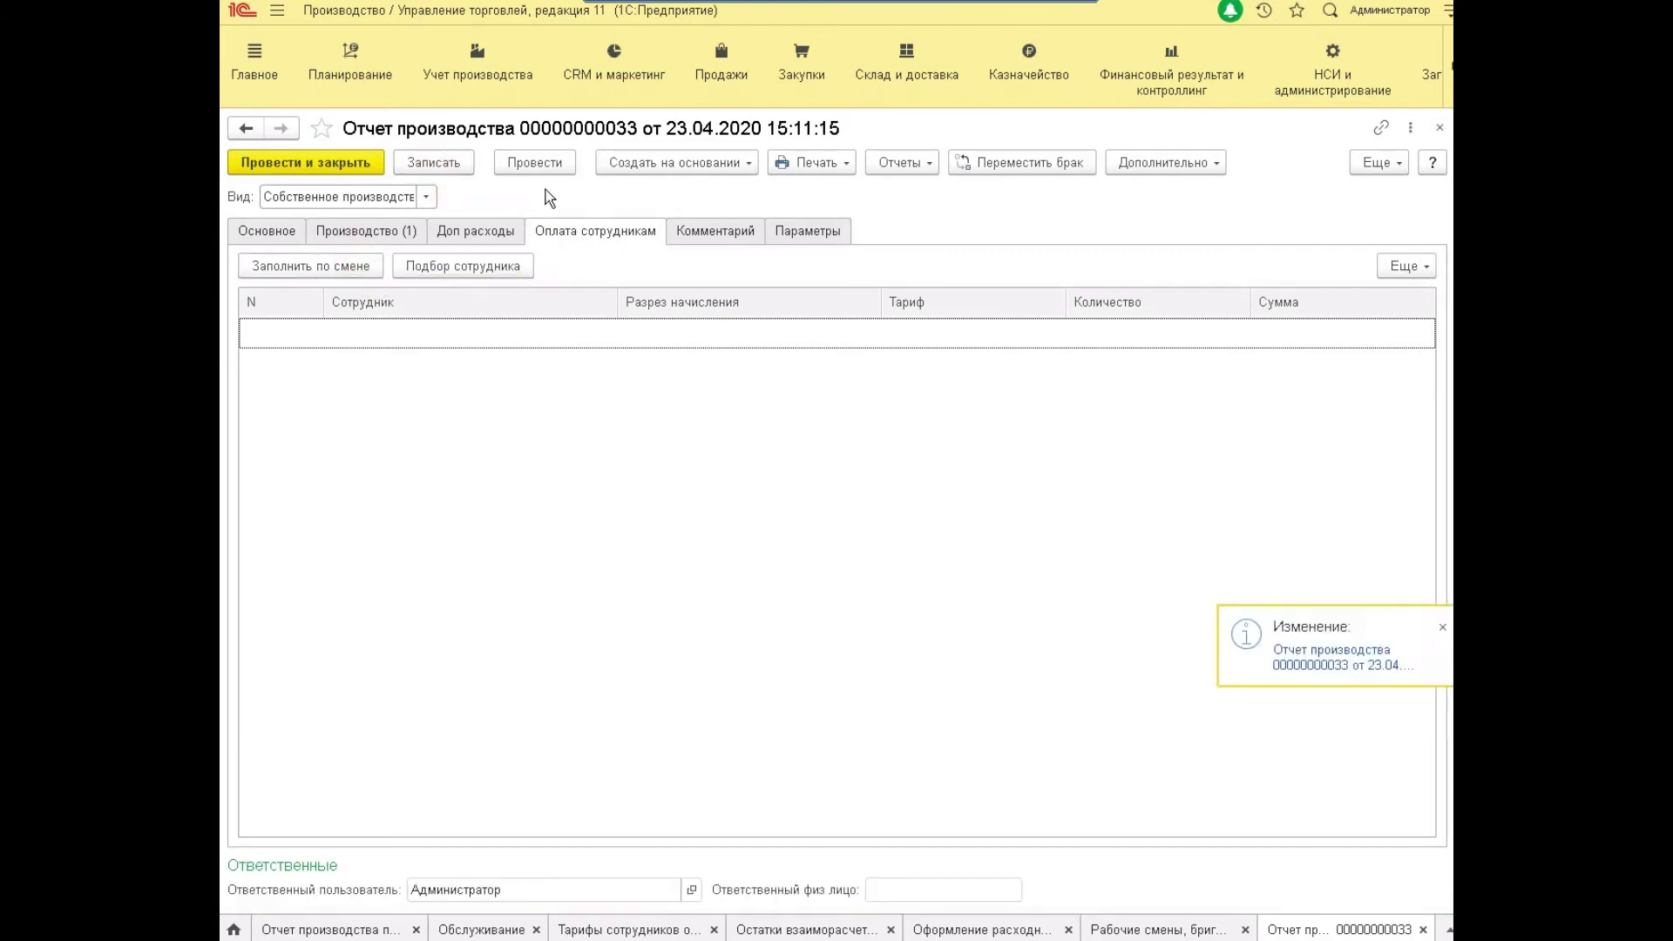
# Confirm the report's department is Производственный цех, then go to the employee tariffs list.
pyautogui.click(296, 264)
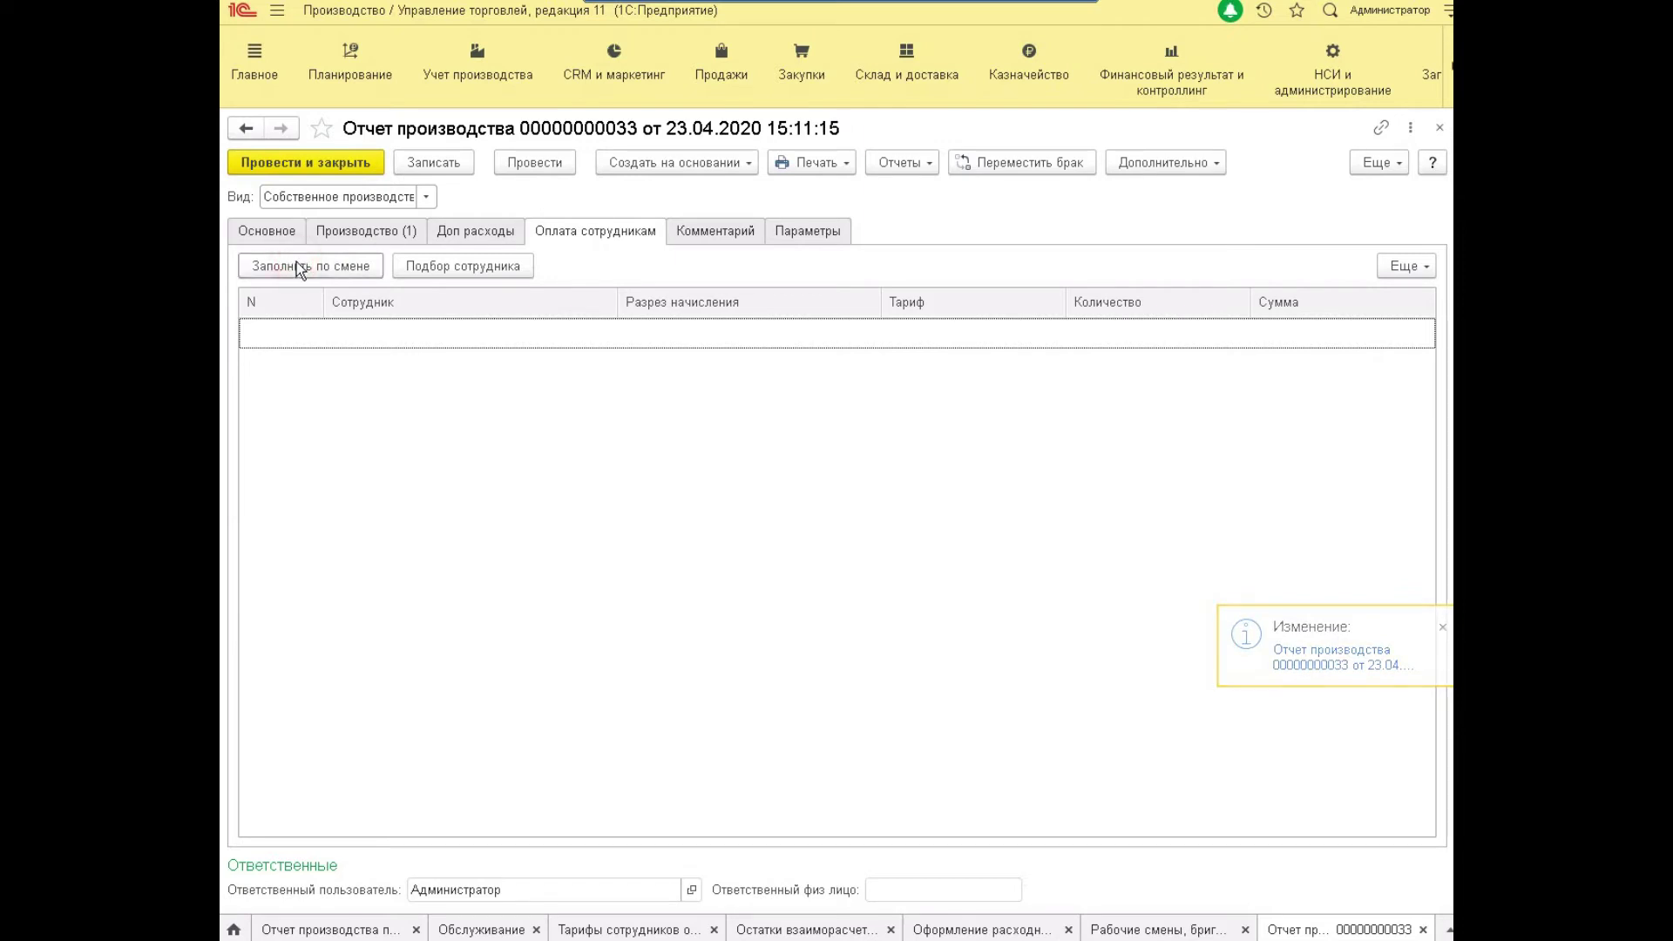
pyautogui.click(810, 231)
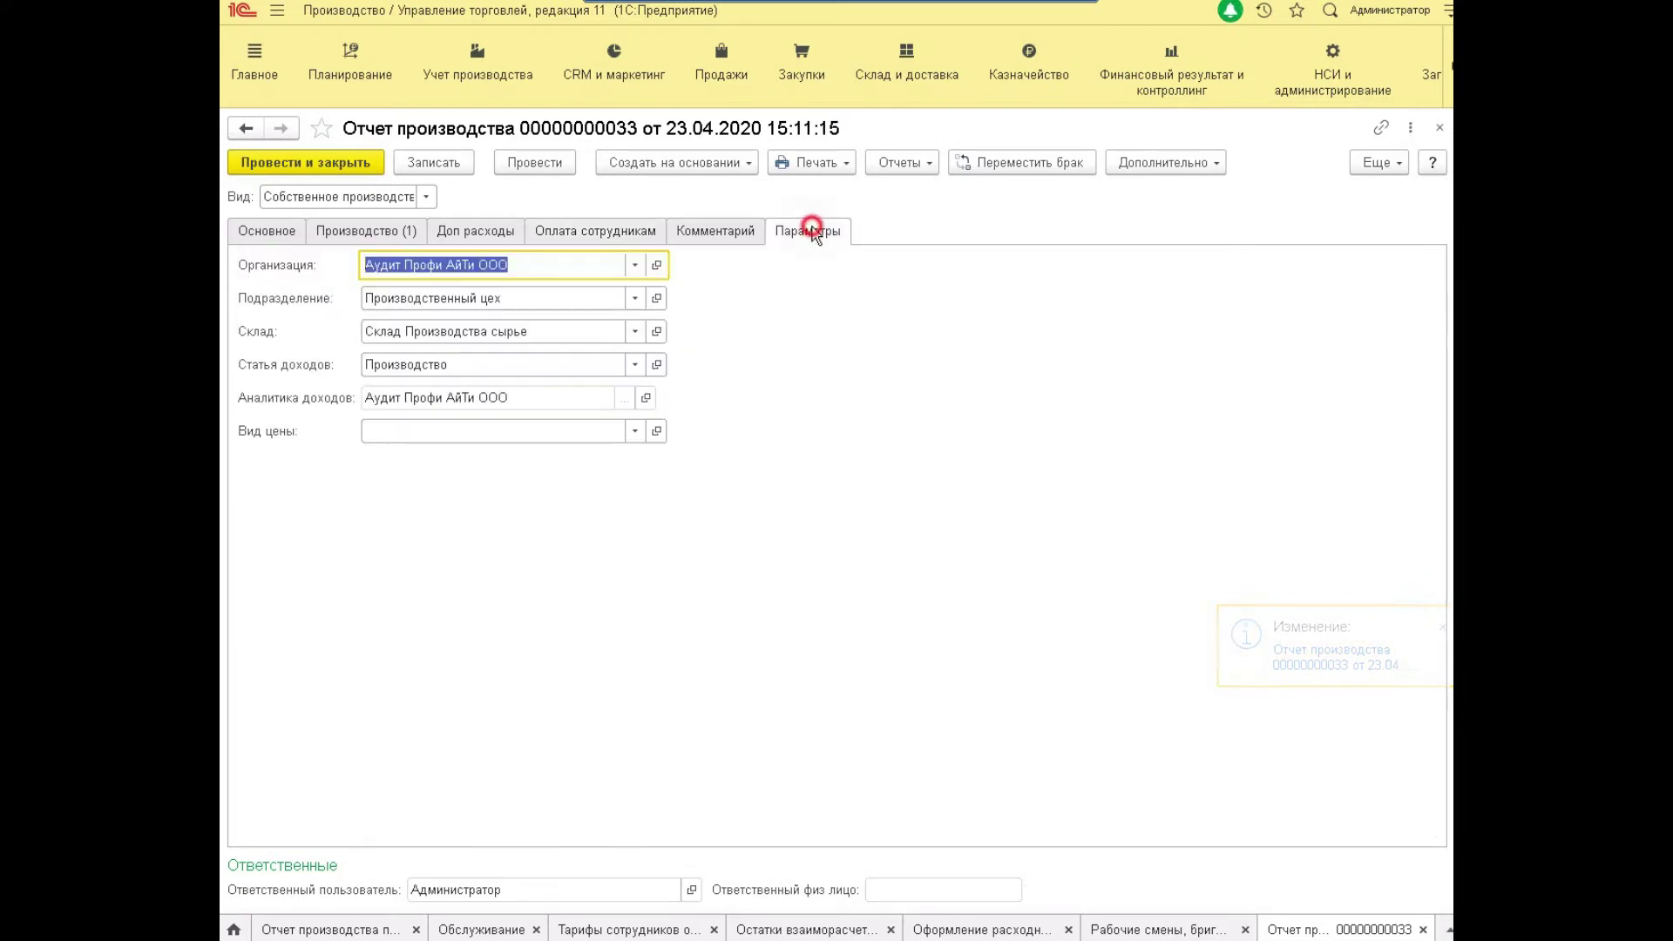
pyautogui.click(424, 300)
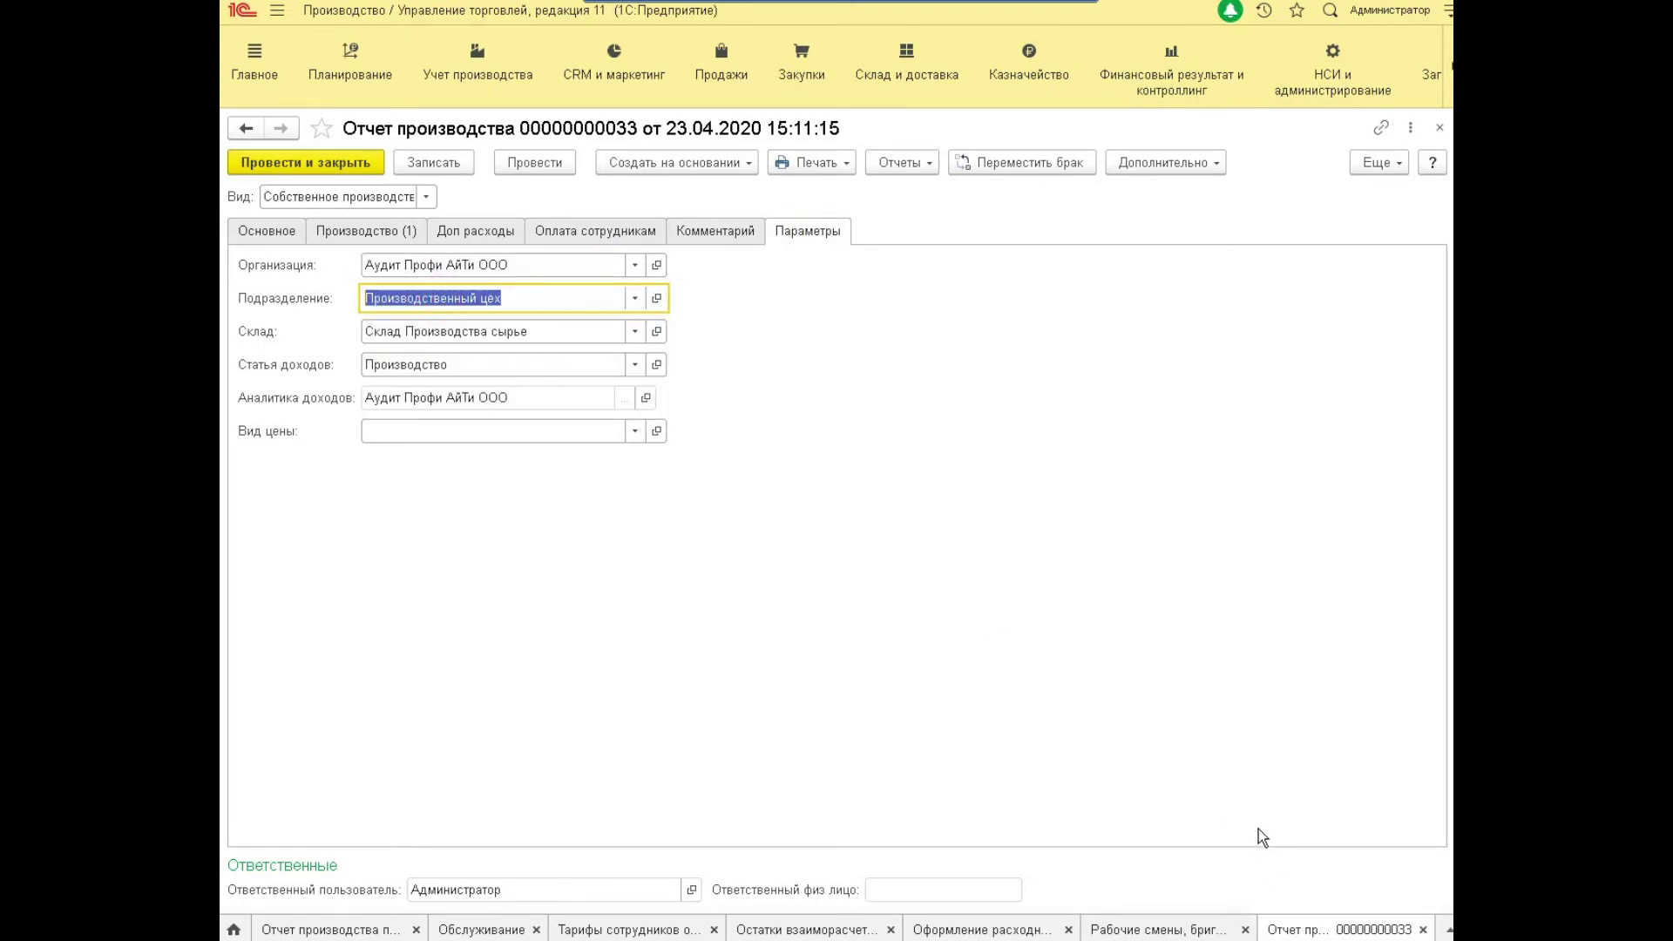
pyautogui.click(565, 931)
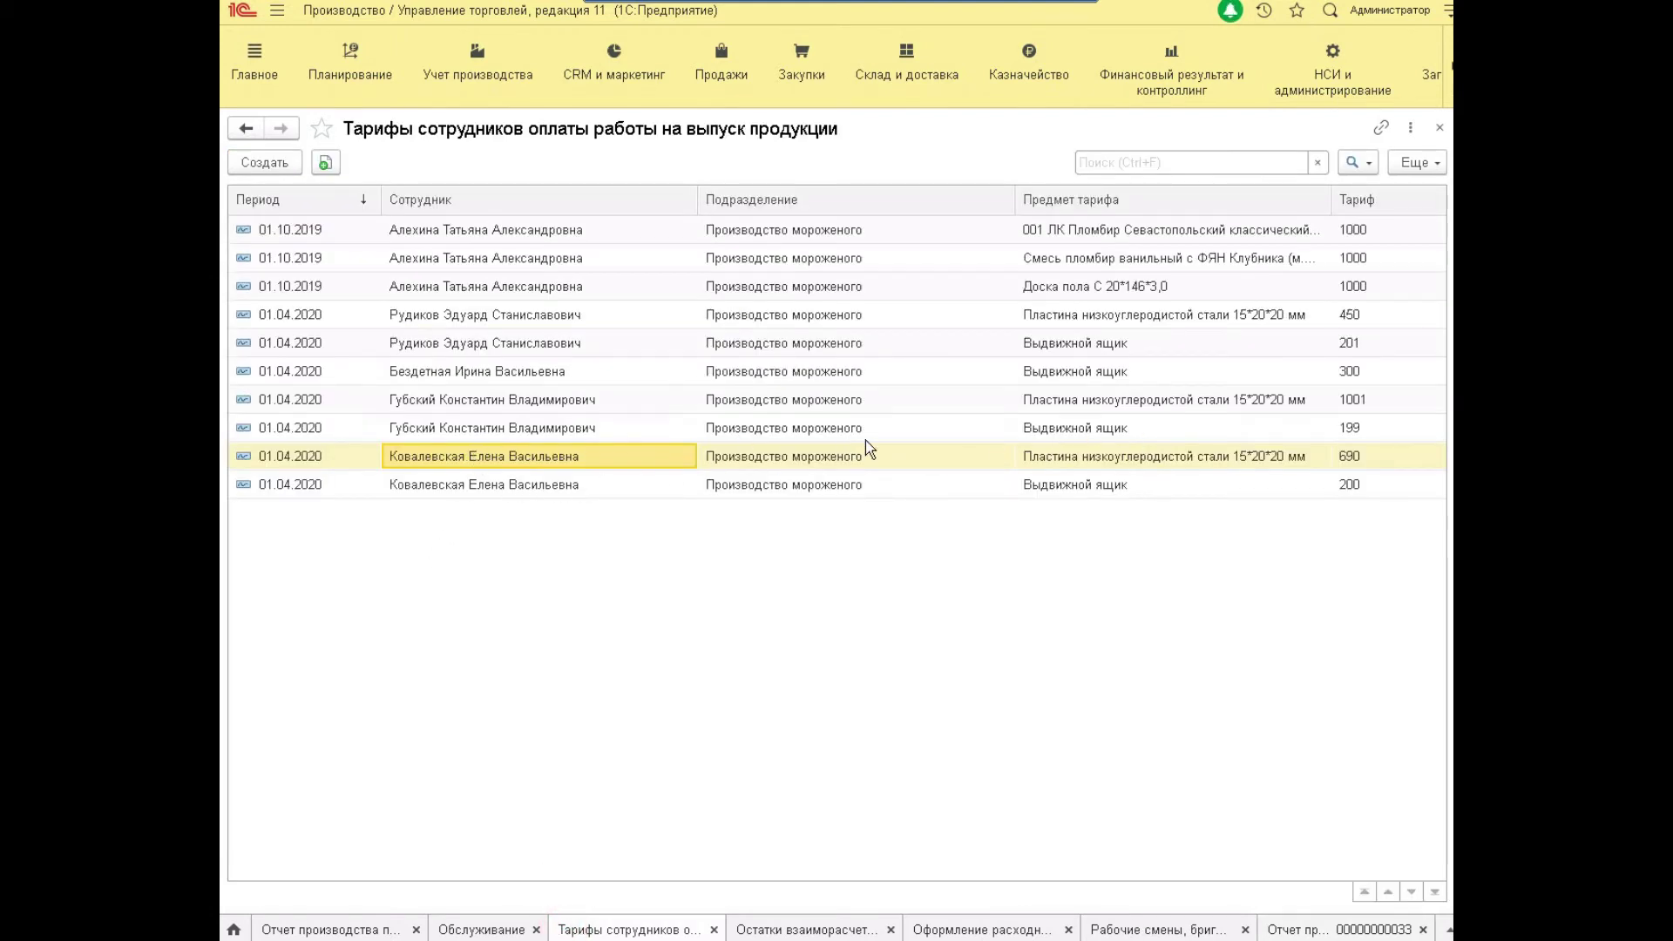
# Move the 450 steel-plate tariff to the Производственный цех department and save it.
pyautogui.click(1116, 327)
pyautogui.doubleClick(1115, 317)
pyautogui.click(956, 500)
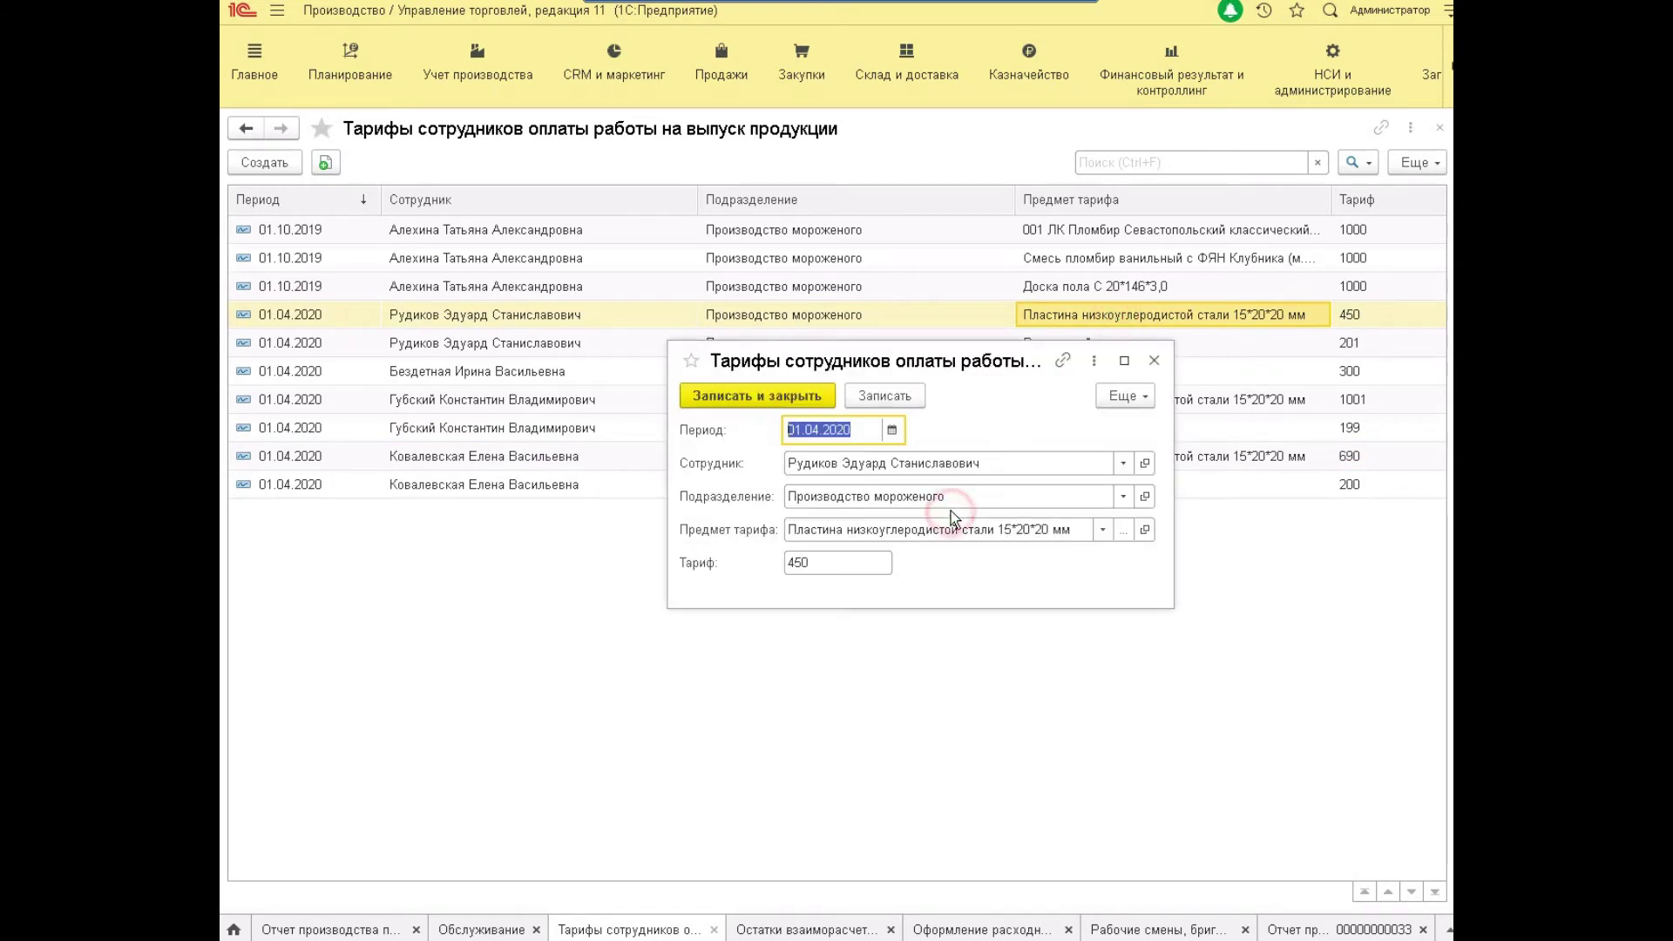
pyautogui.write('Производственный цех')
pyautogui.press('Tab')
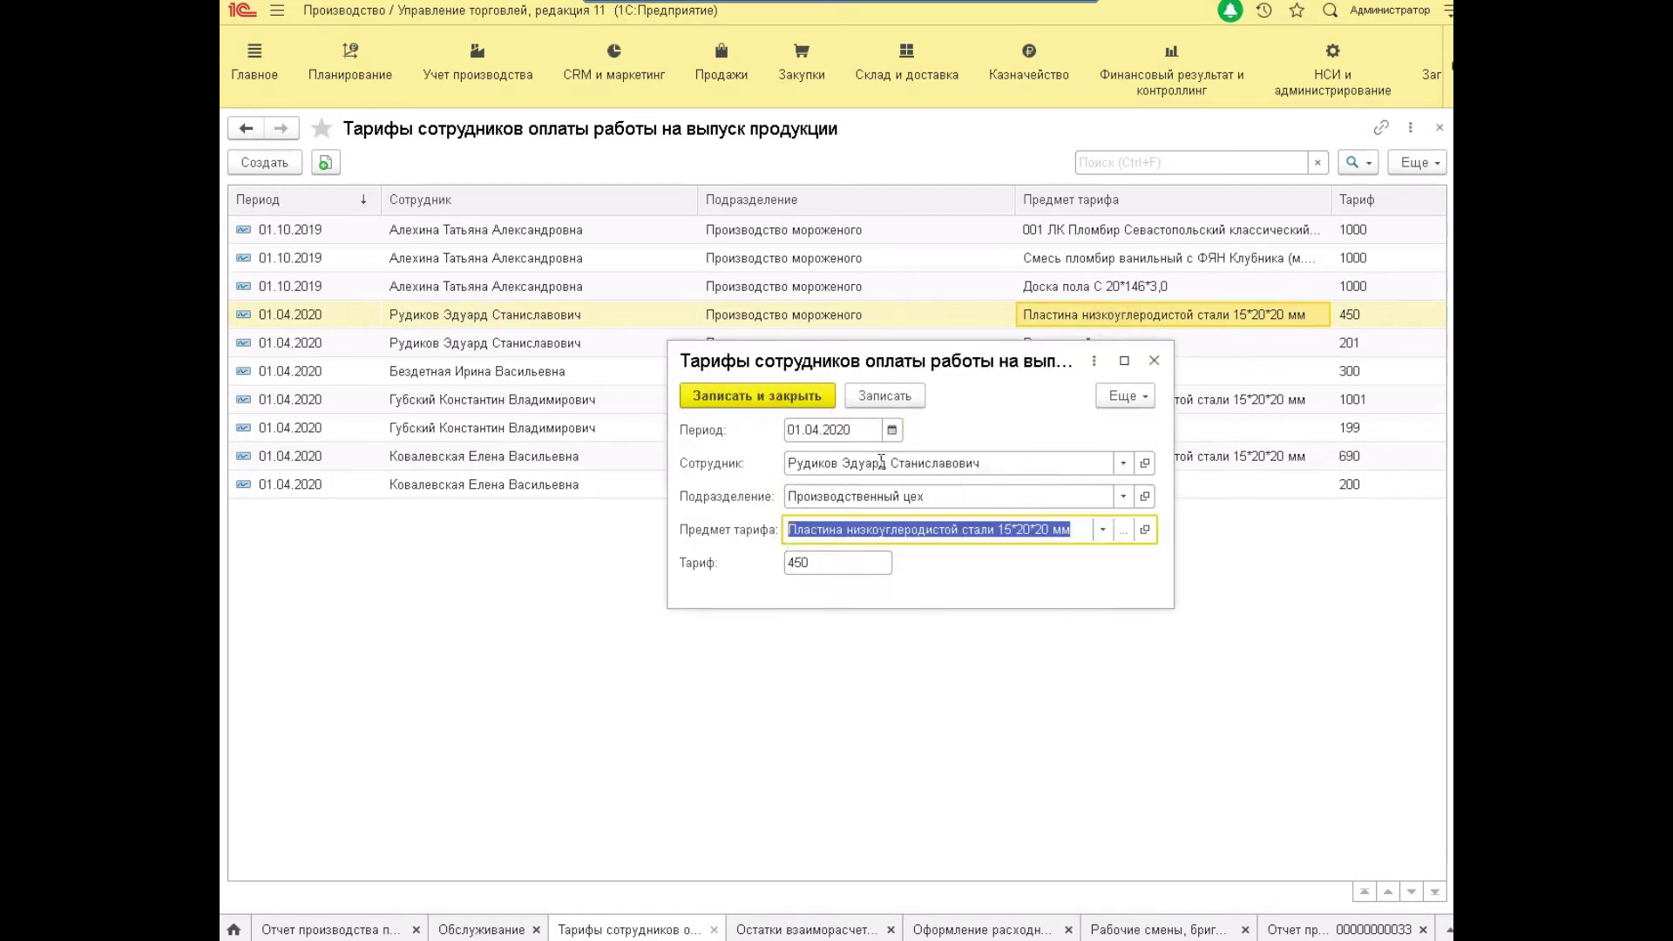
pyautogui.click(753, 399)
# Move the 1001 and 690 steel-plate tariffs to Производственный цех as well.
pyautogui.doubleClick(1127, 407)
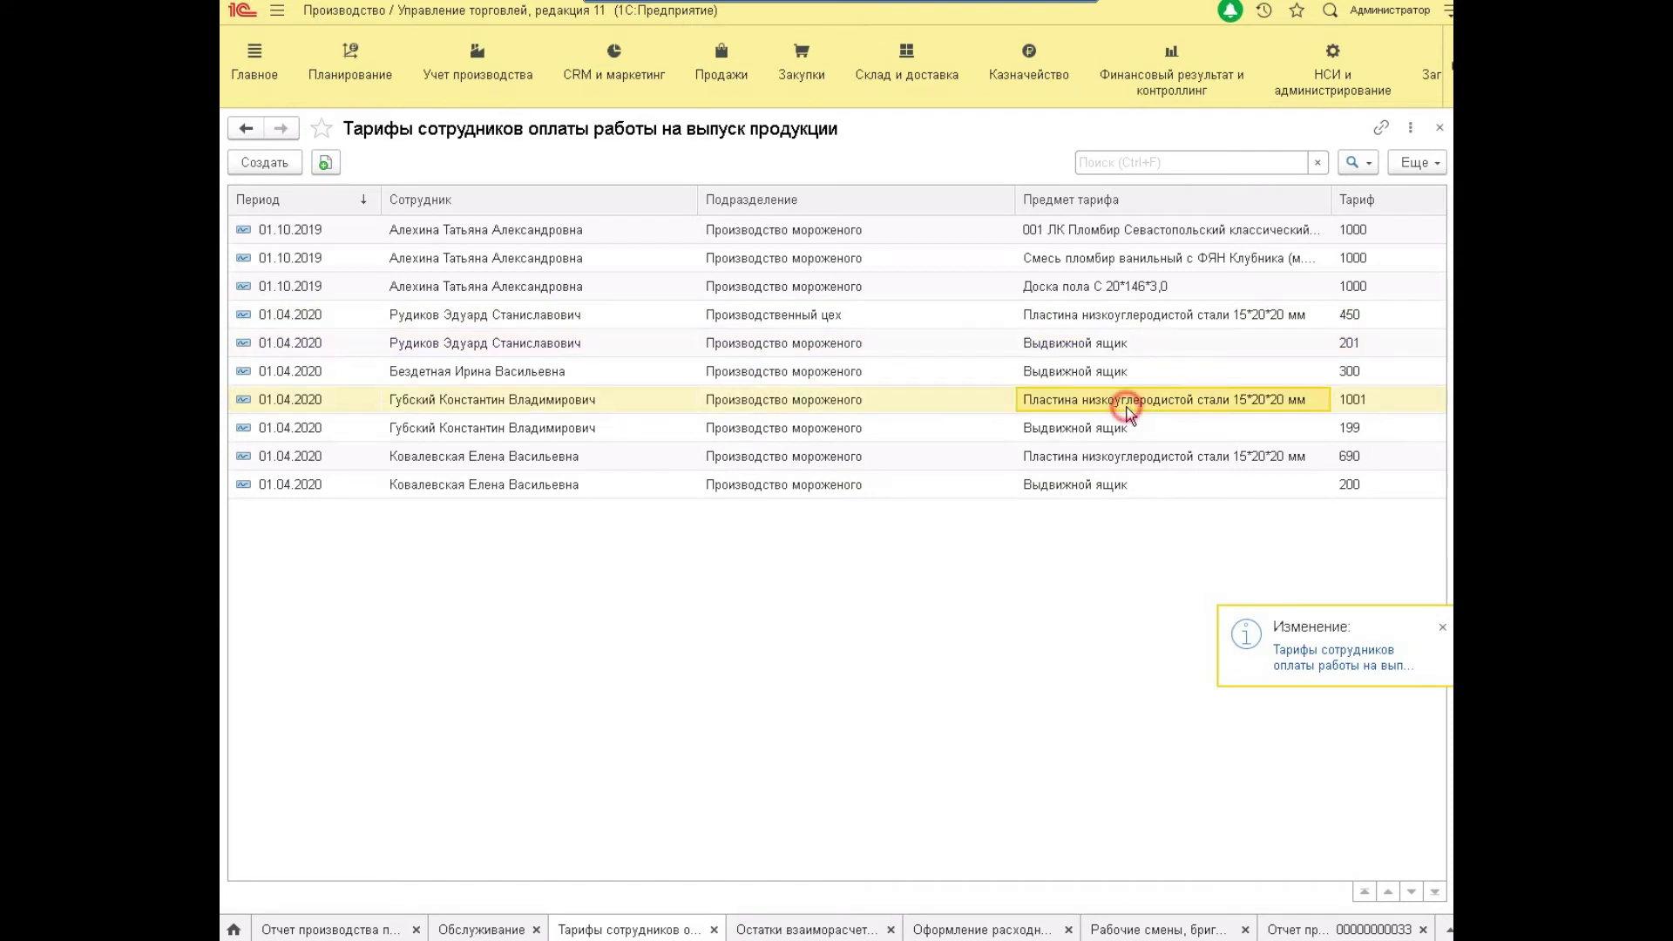
pyautogui.click(927, 496)
pyautogui.write('Производственный цех')
pyautogui.press('Tab')
pyautogui.click(756, 395)
pyautogui.doubleClick(484, 456)
pyautogui.click(882, 496)
pyautogui.click(871, 523)
pyautogui.click(757, 395)
pyautogui.click(1307, 929)
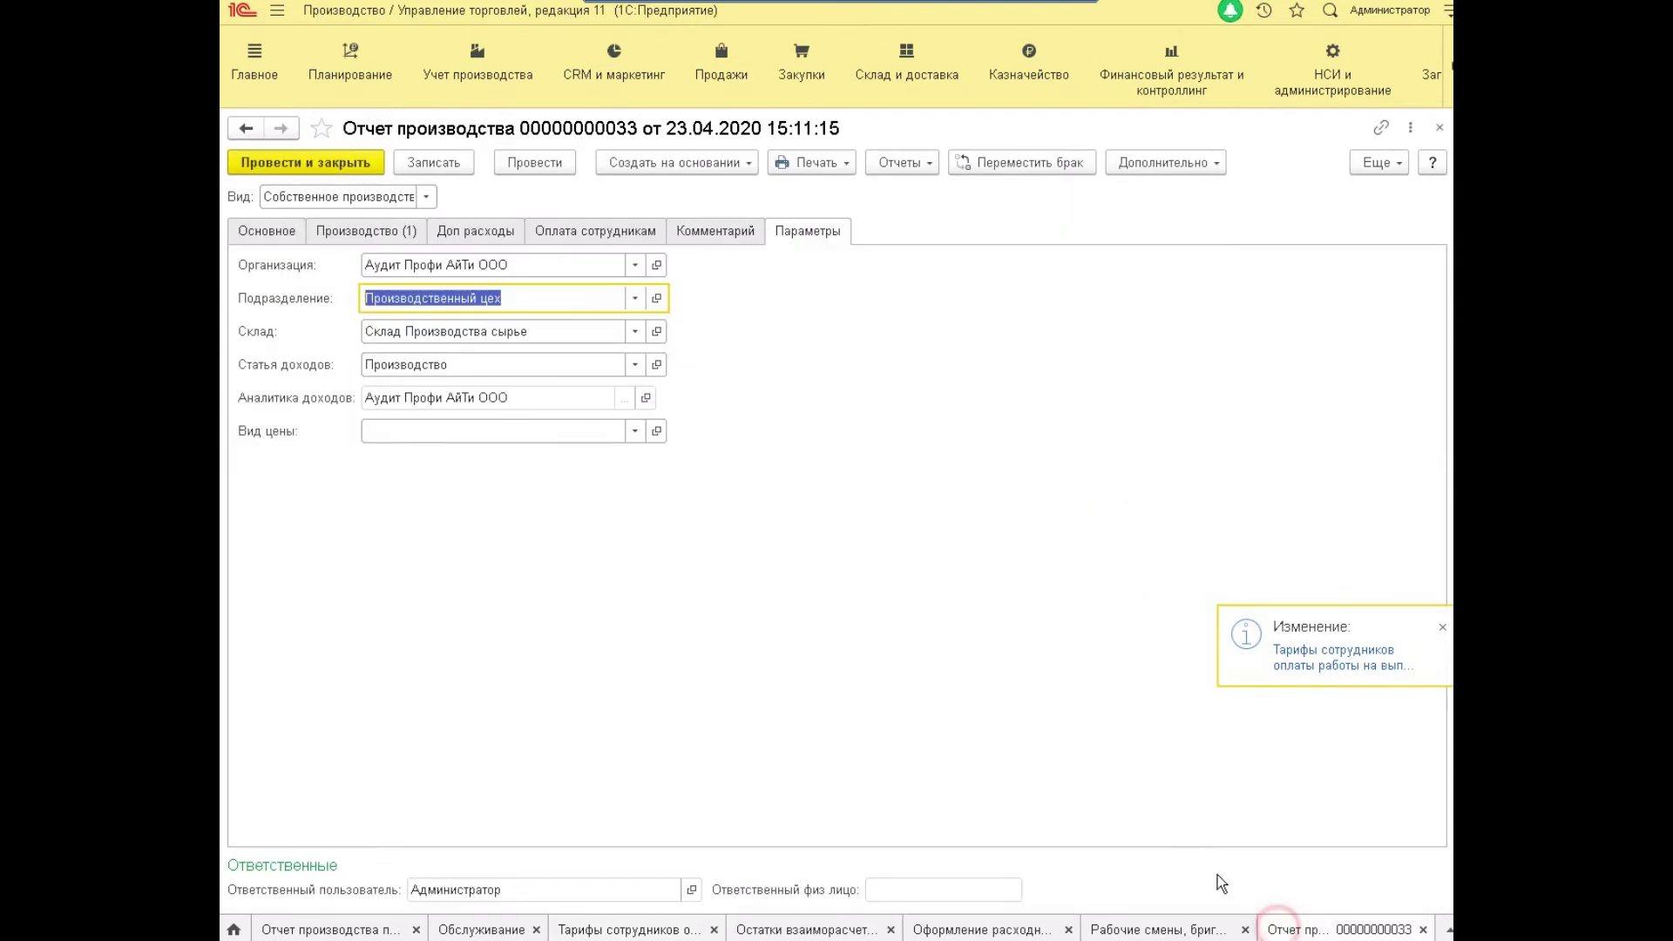
pyautogui.click(579, 231)
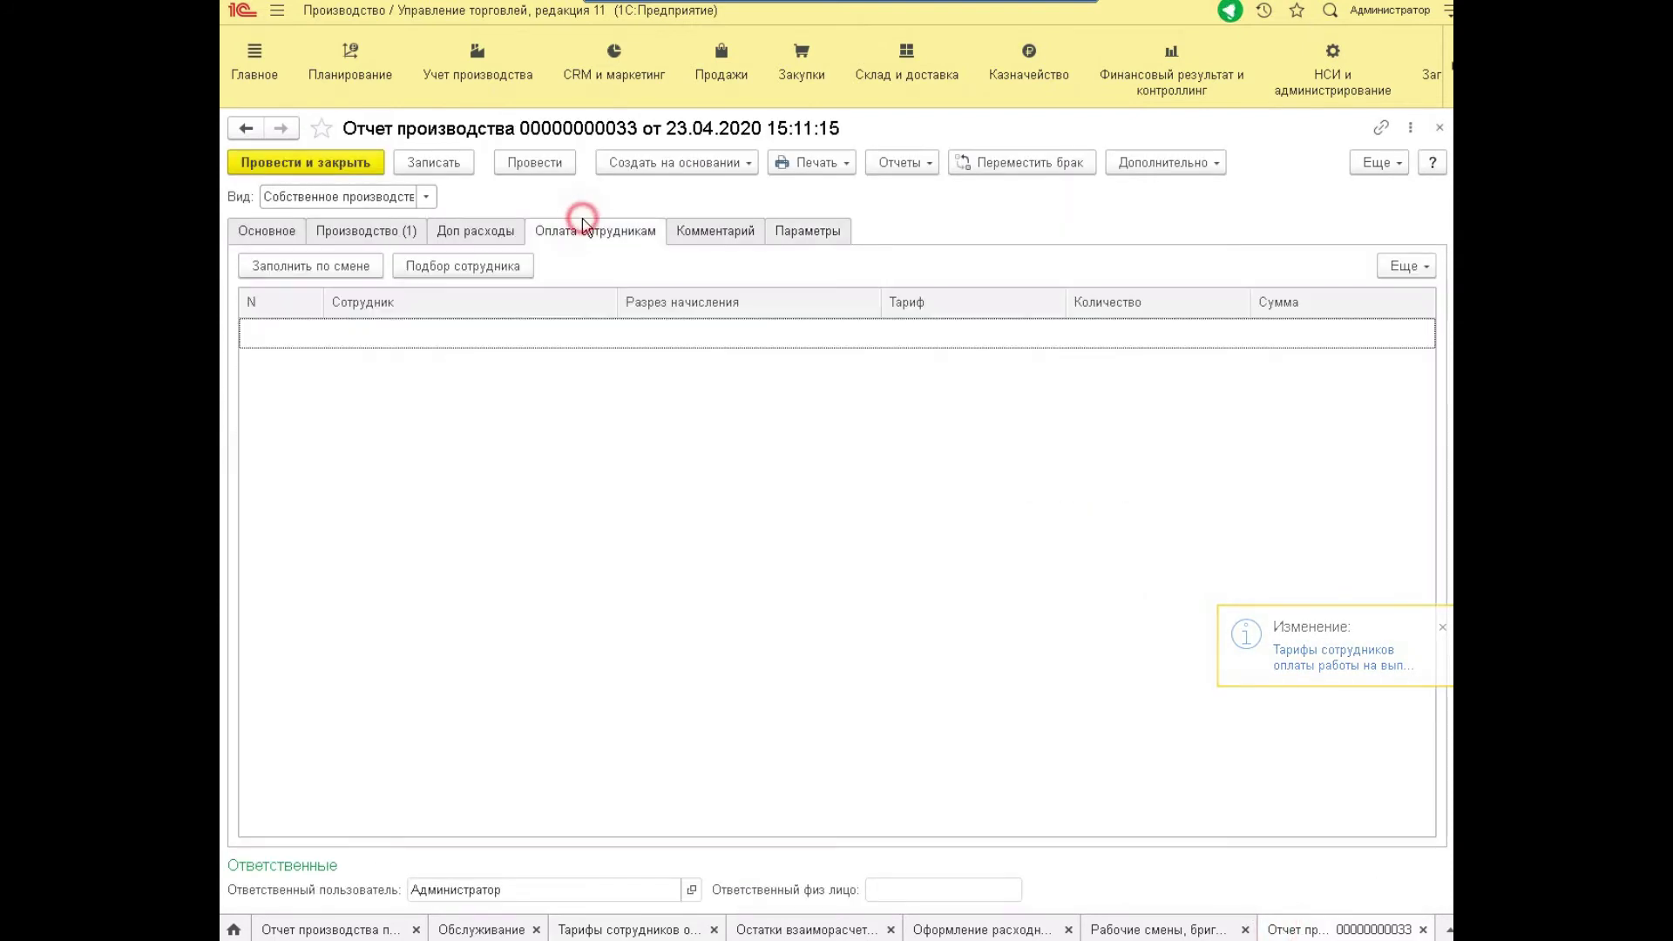
# Fill employee payments from the shift (three workers, 120 plates each) and post the report.
pyautogui.click(277, 270)
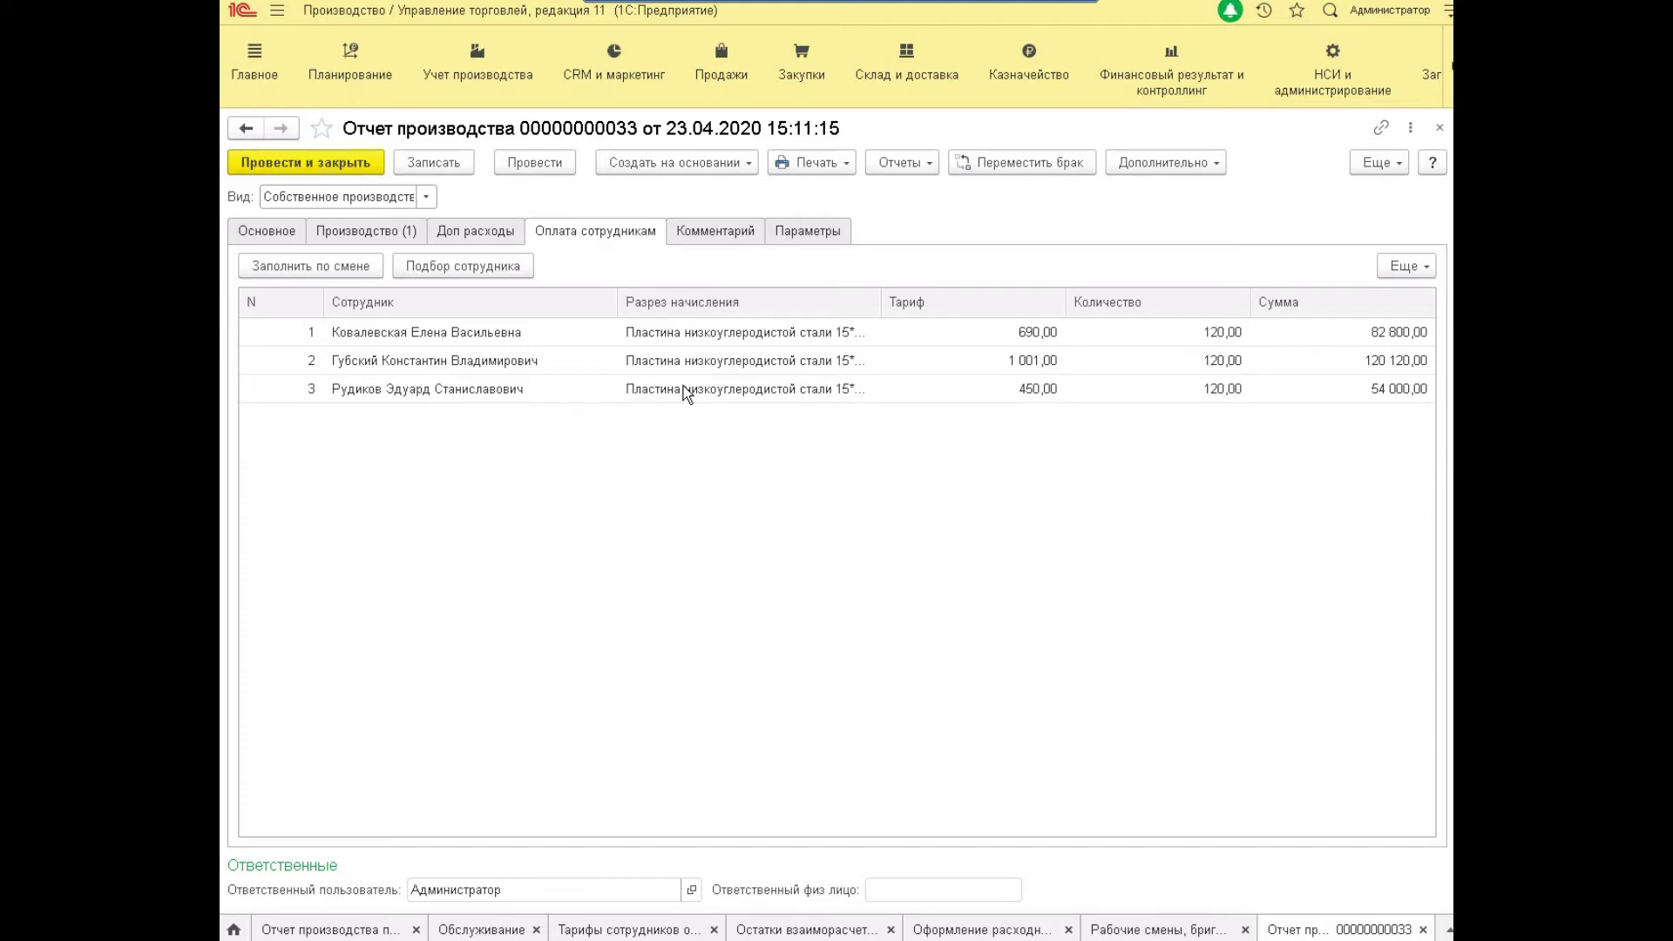
pyautogui.click(322, 157)
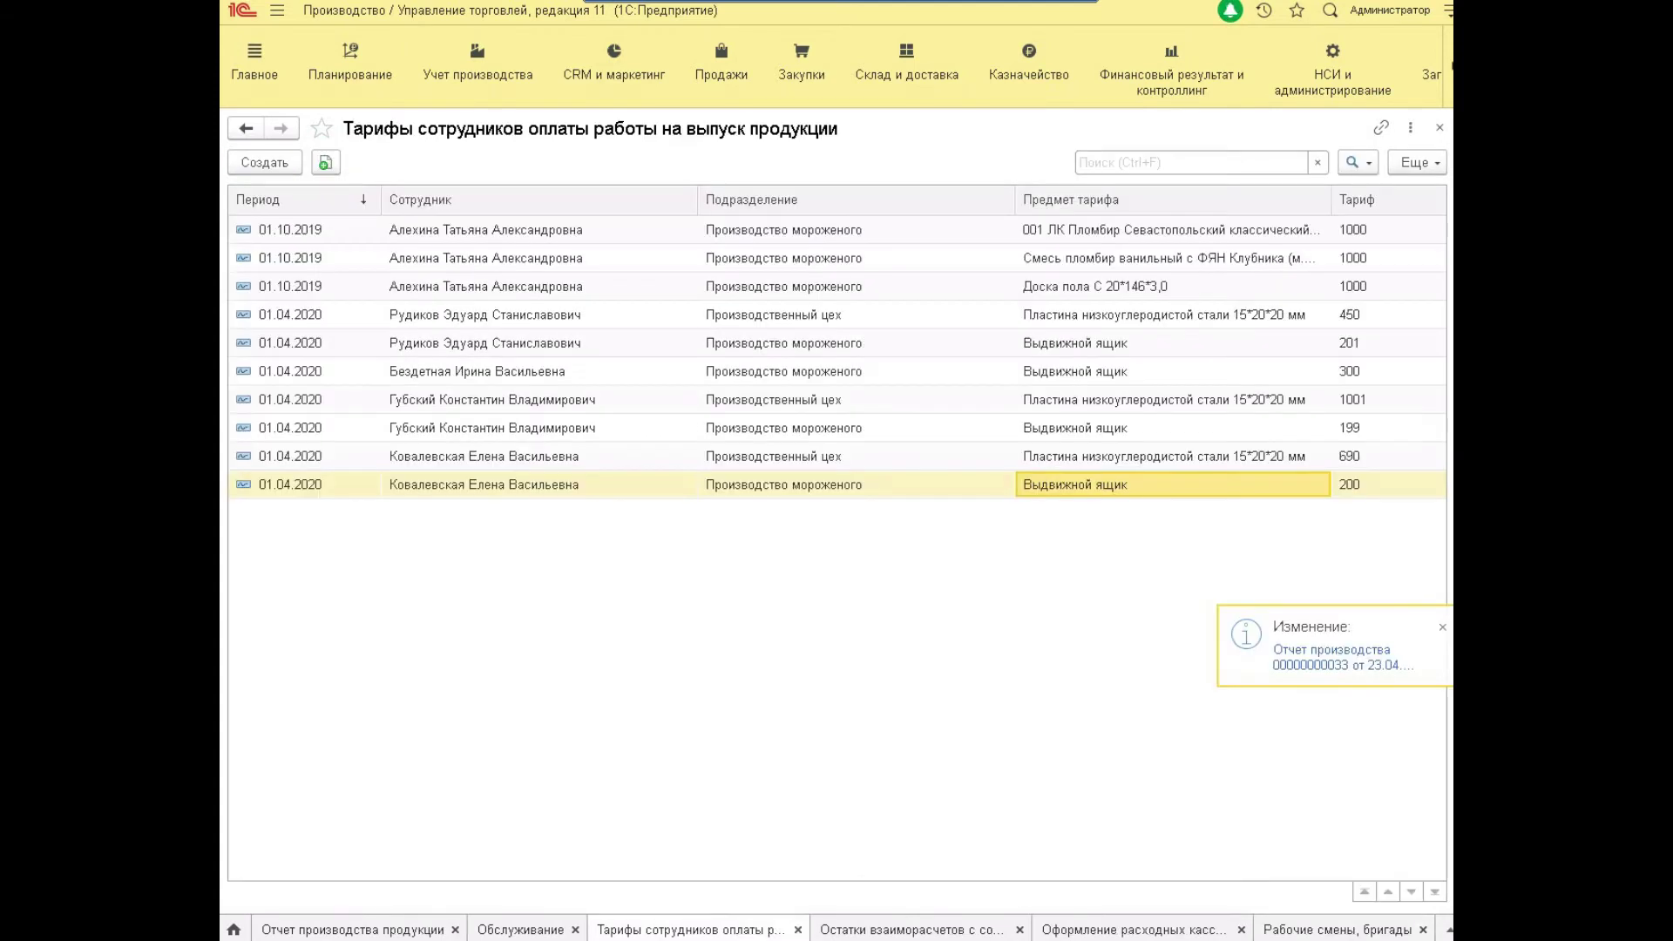
# Generate the employee settlement balances report for 01.04.2020–30.04.2020, checking the 35 000,00 opening balance.
pyautogui.click(451, 80)
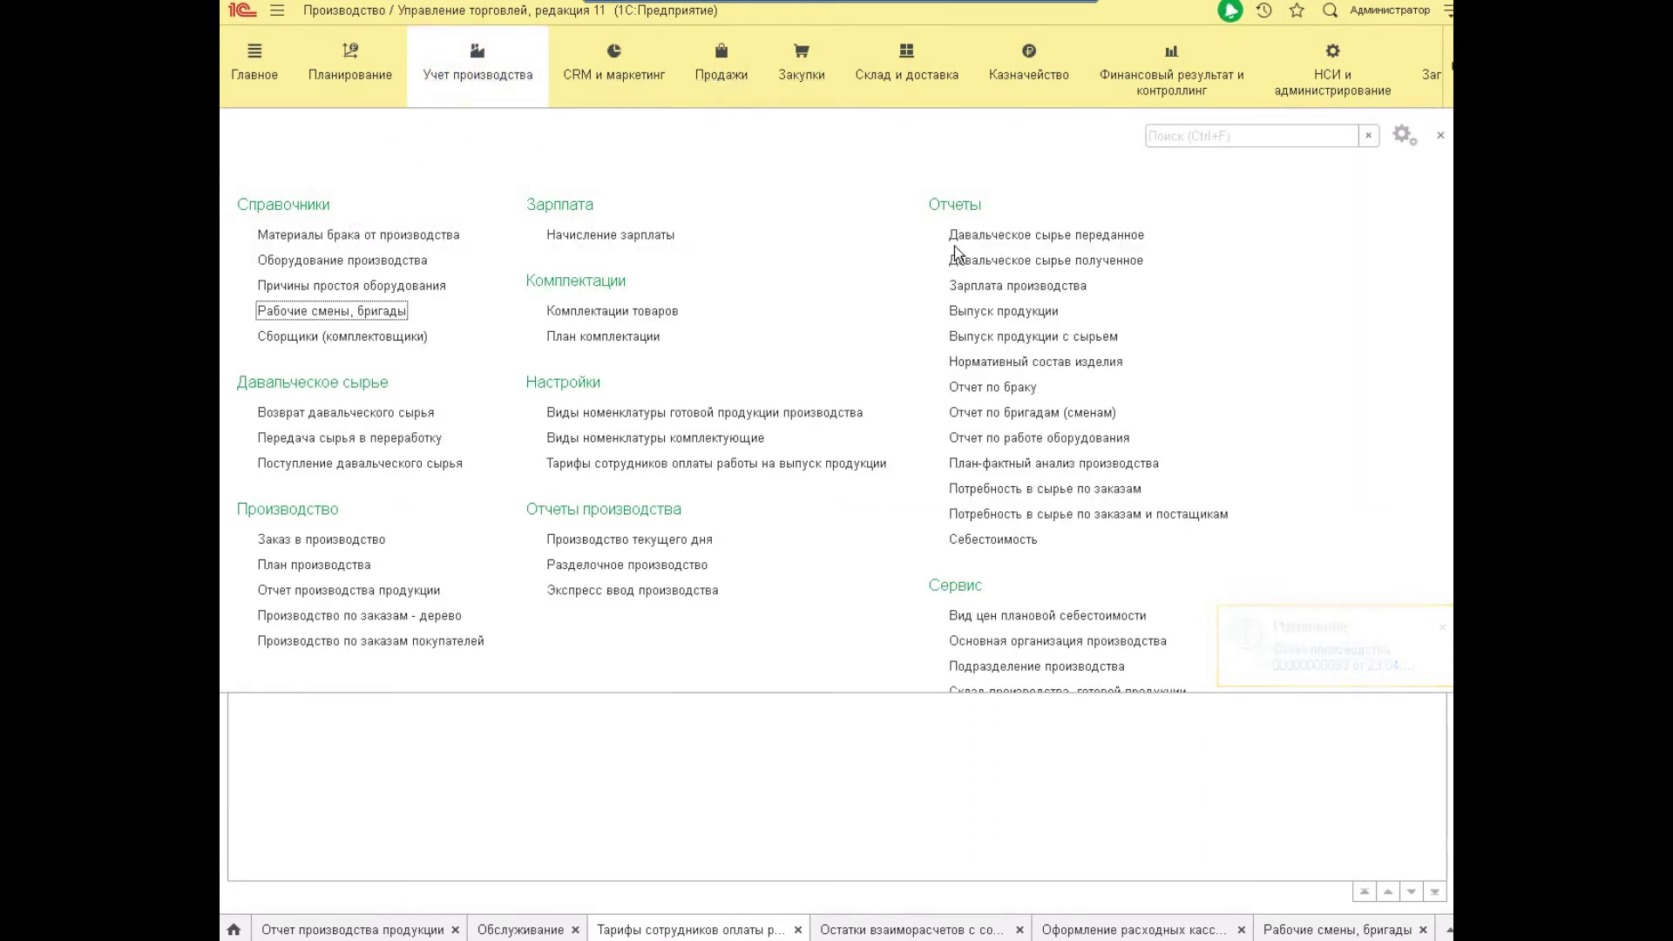
pyautogui.click(986, 287)
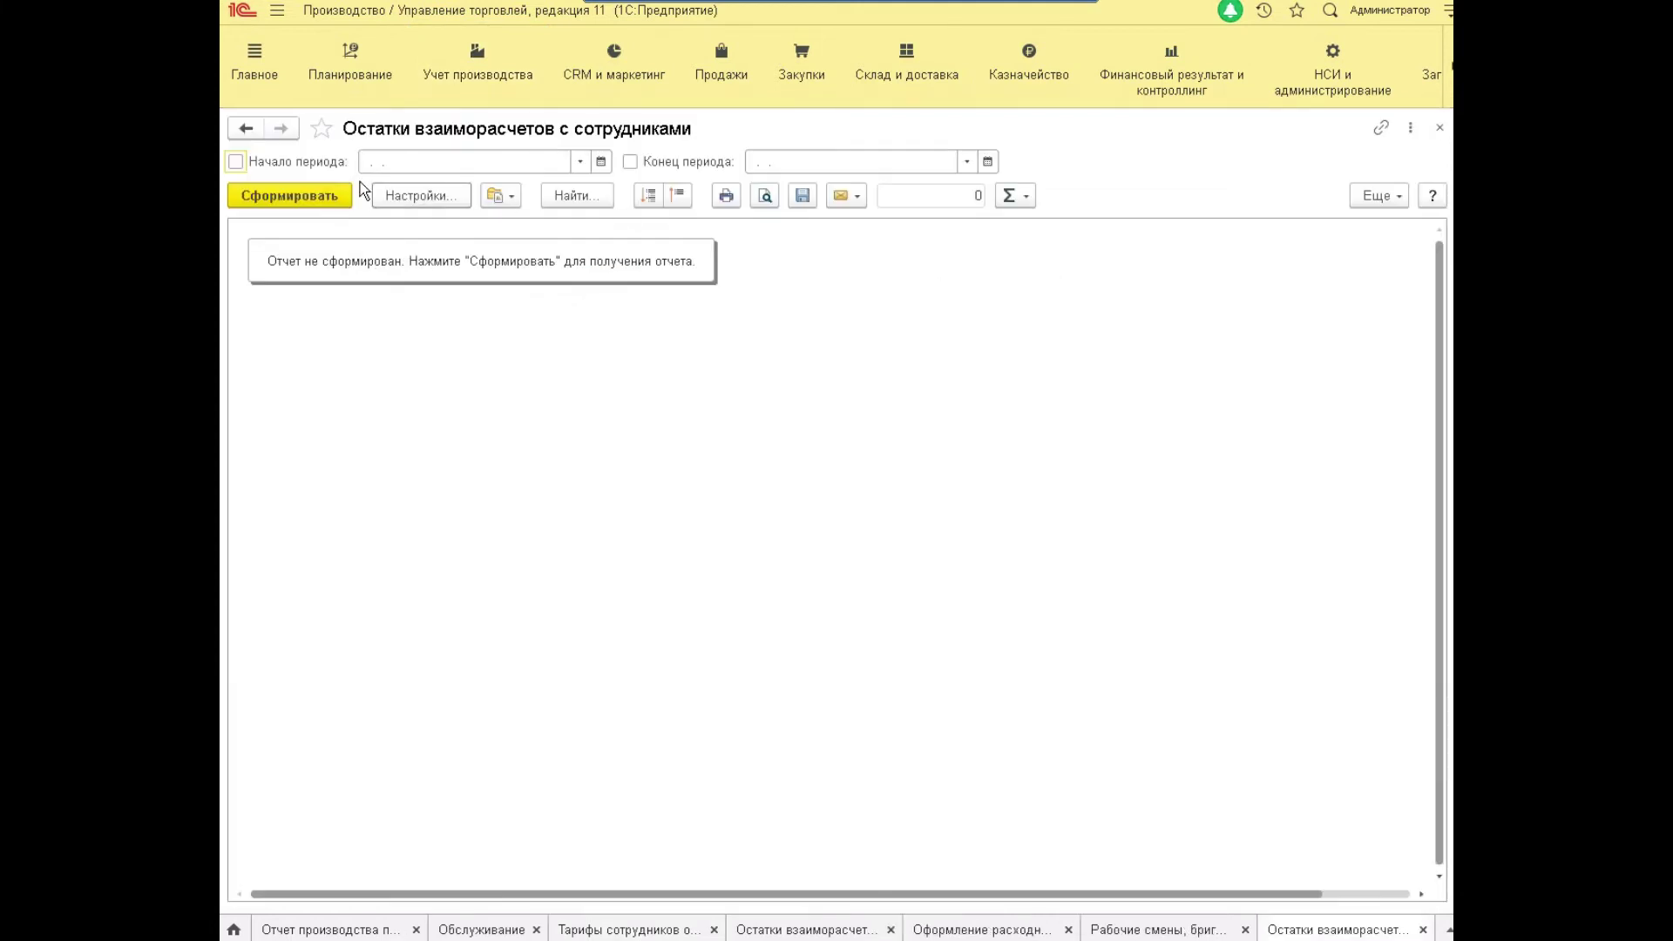
pyautogui.click(363, 161)
pyautogui.write('01.04.')
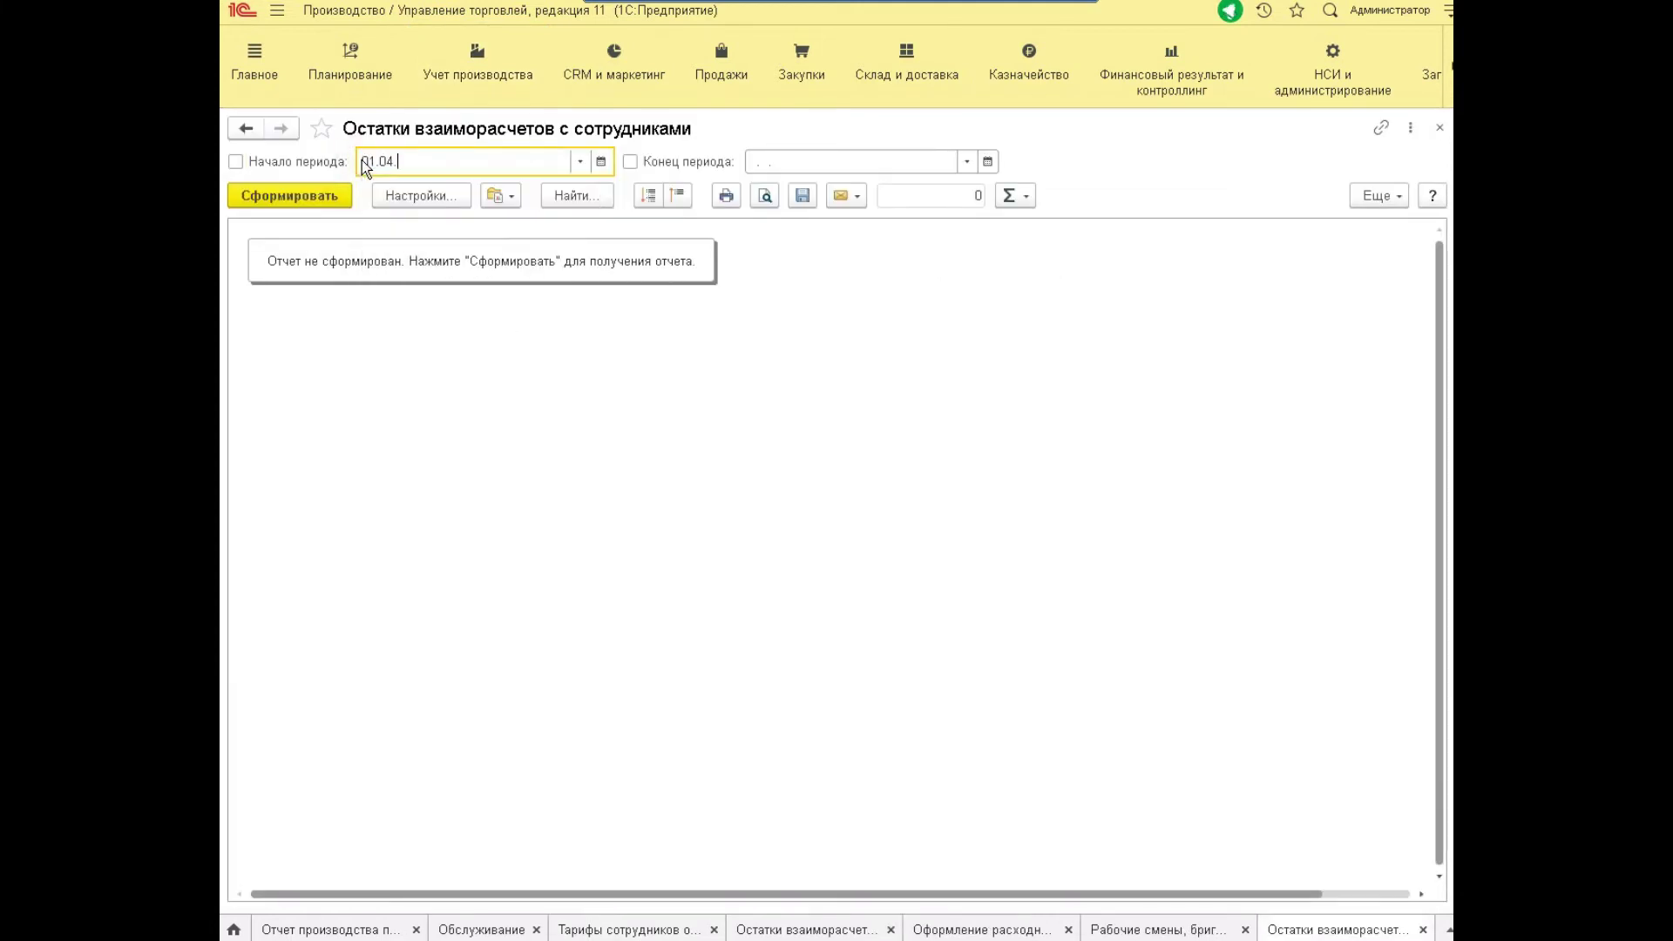
pyautogui.write('2020')
pyautogui.press('Tab')
pyautogui.write('30042020')
pyautogui.click(333, 188)
pyautogui.click(430, 352)
pyautogui.click(499, 377)
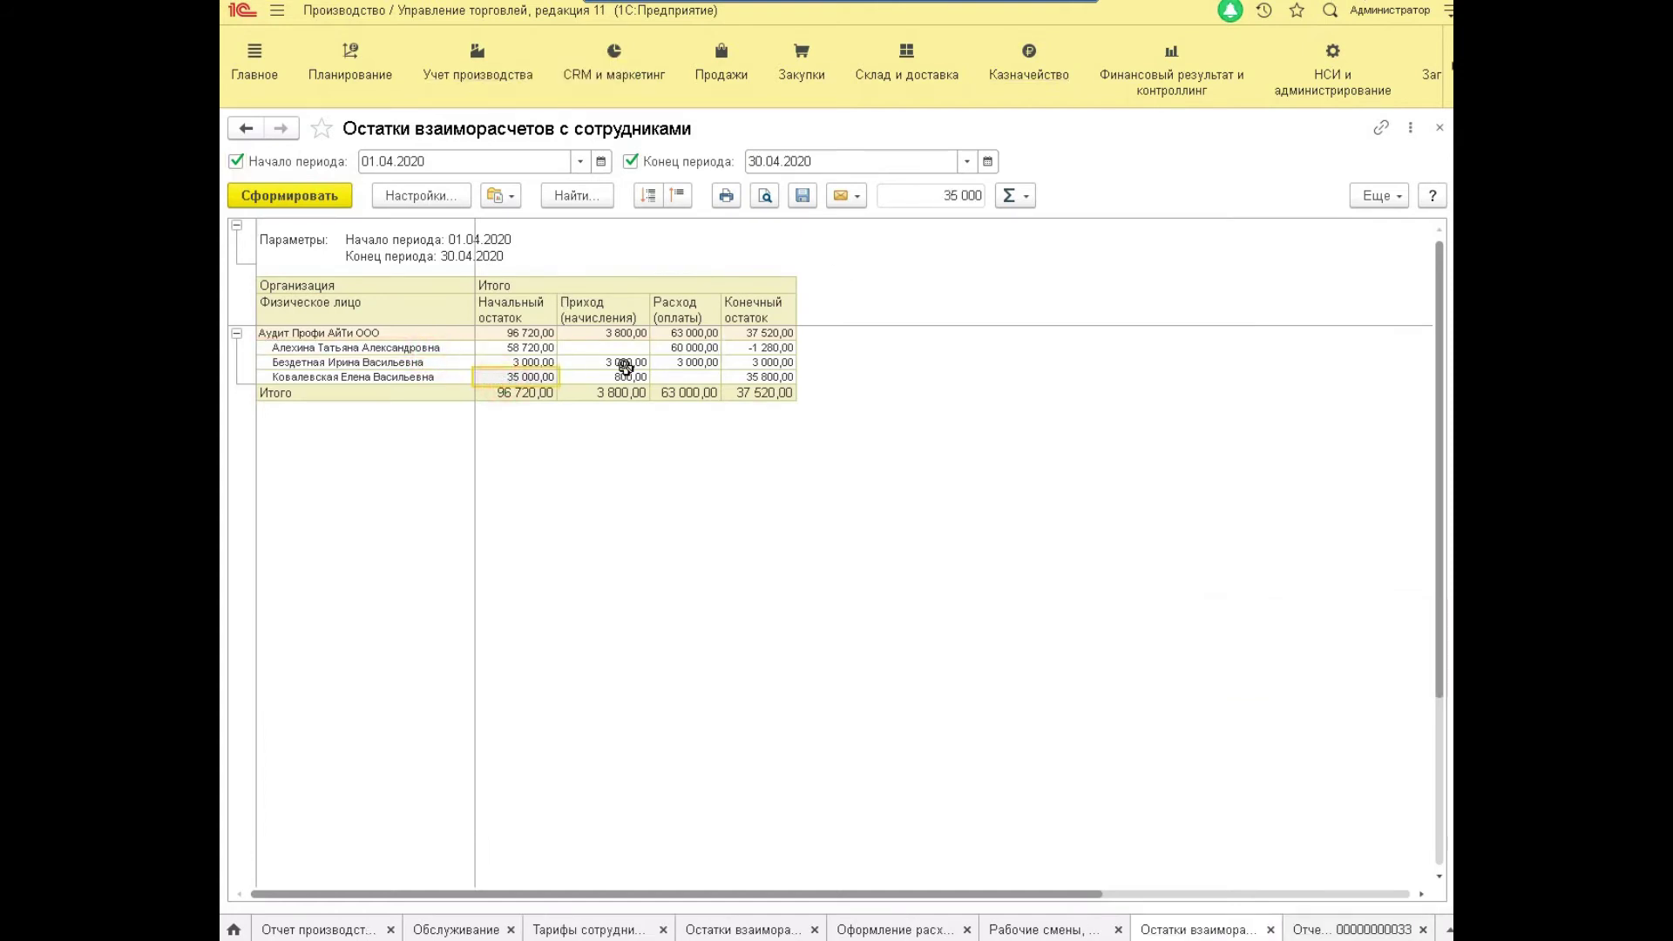
pyautogui.click(473, 69)
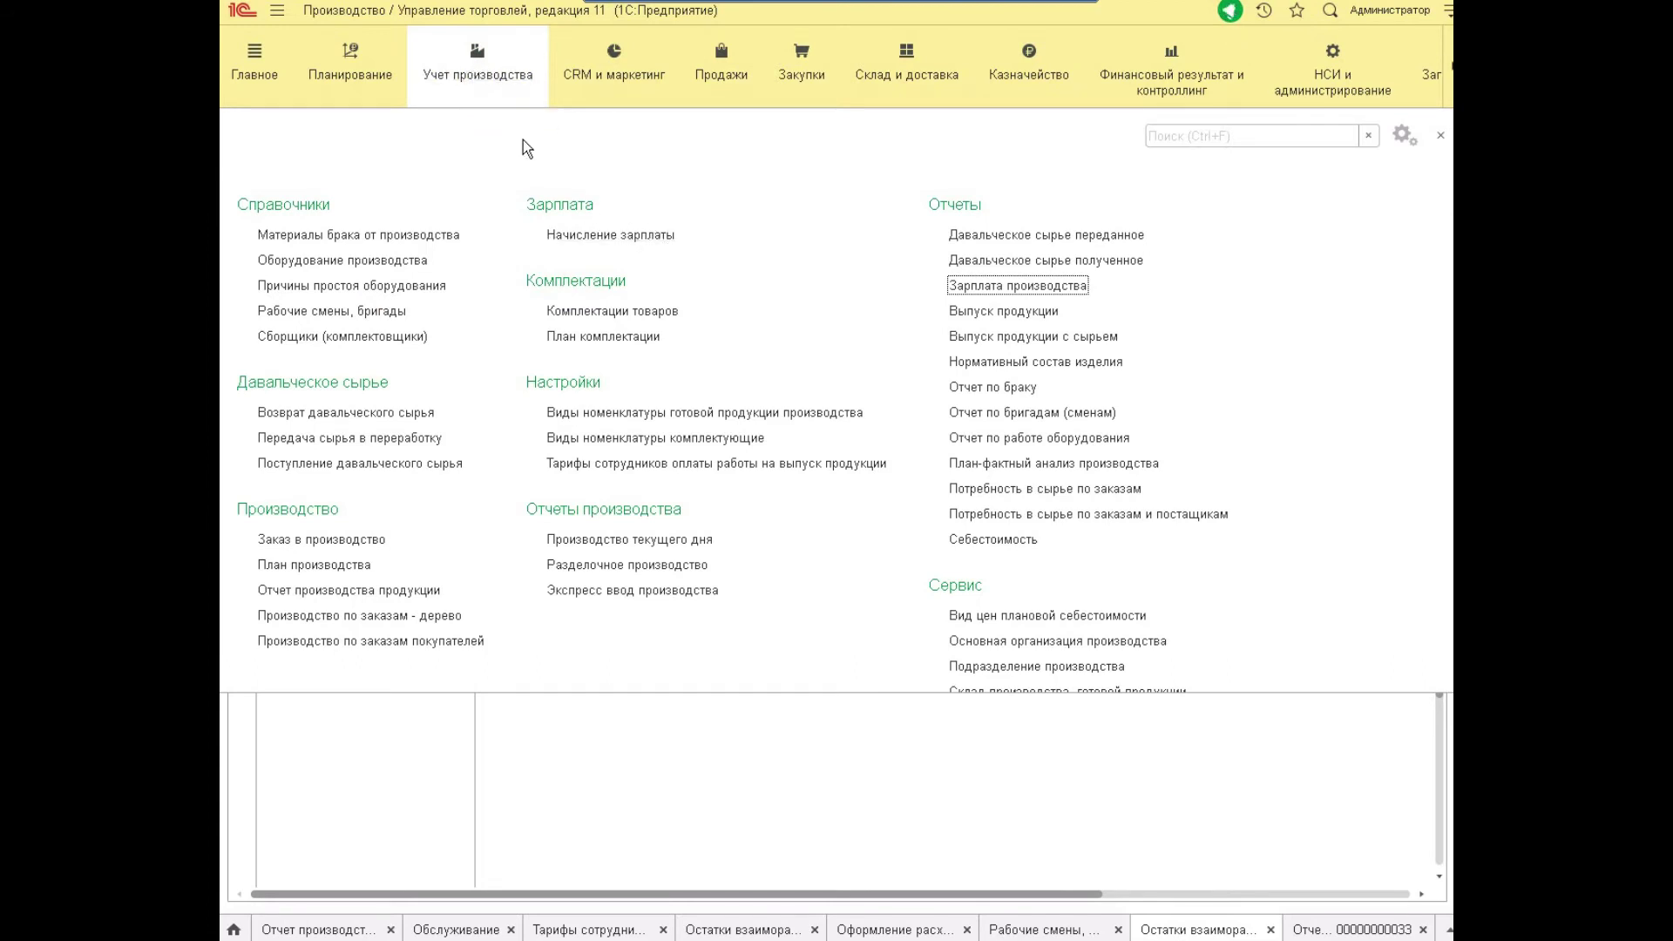
pyautogui.click(635, 236)
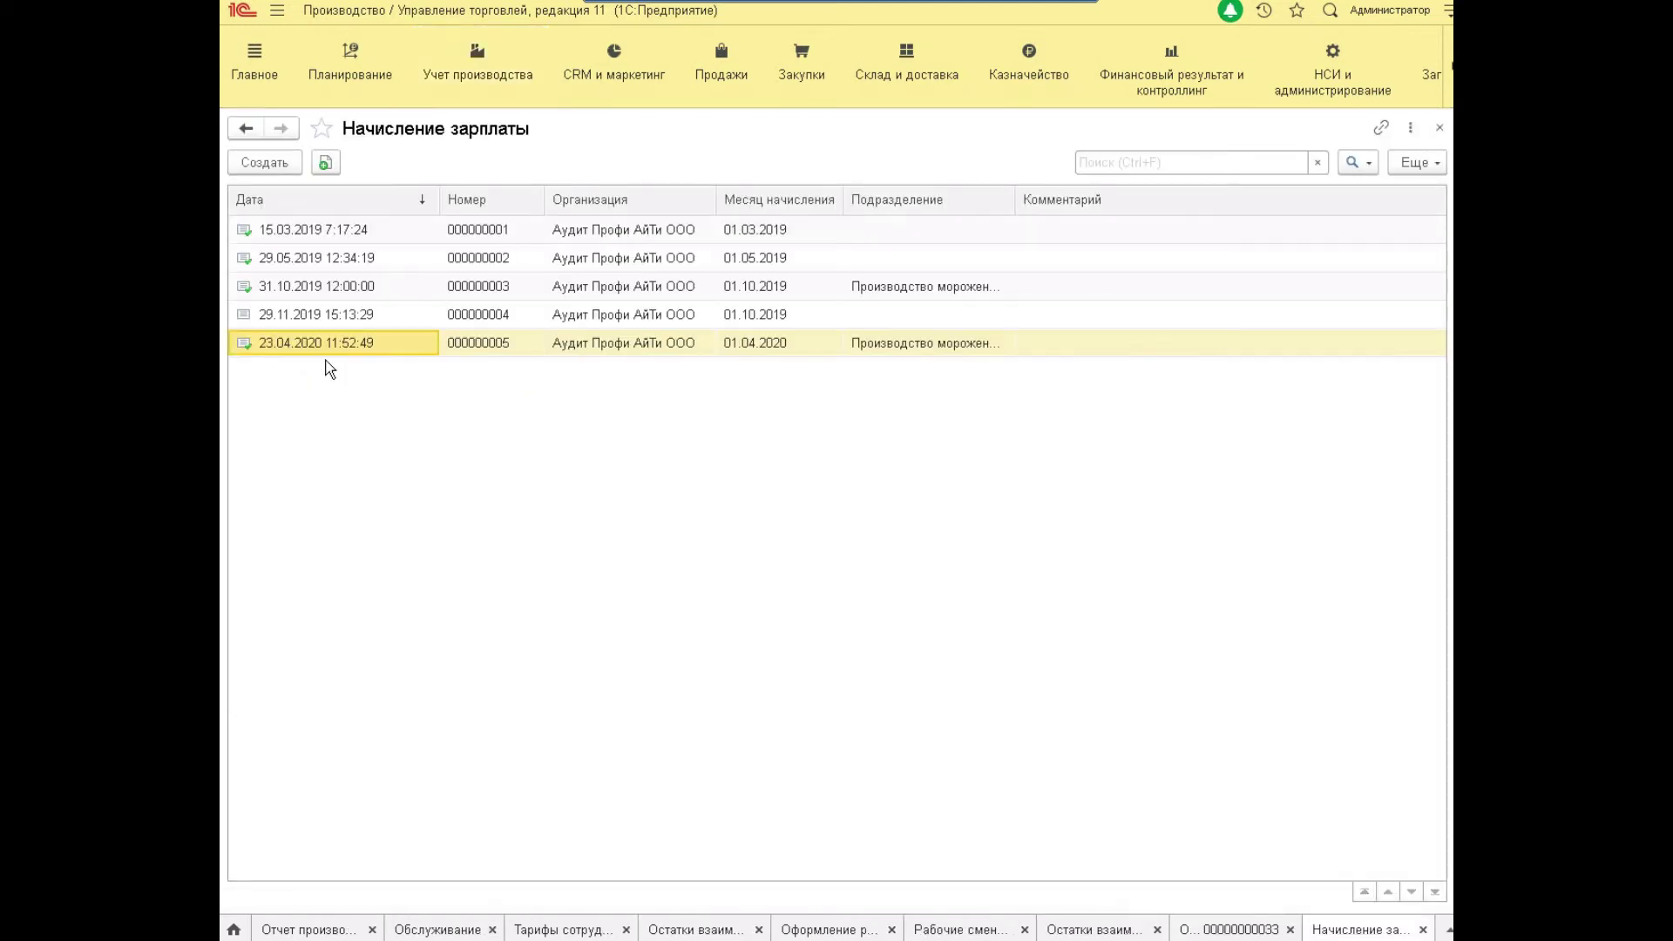
pyautogui.click(279, 164)
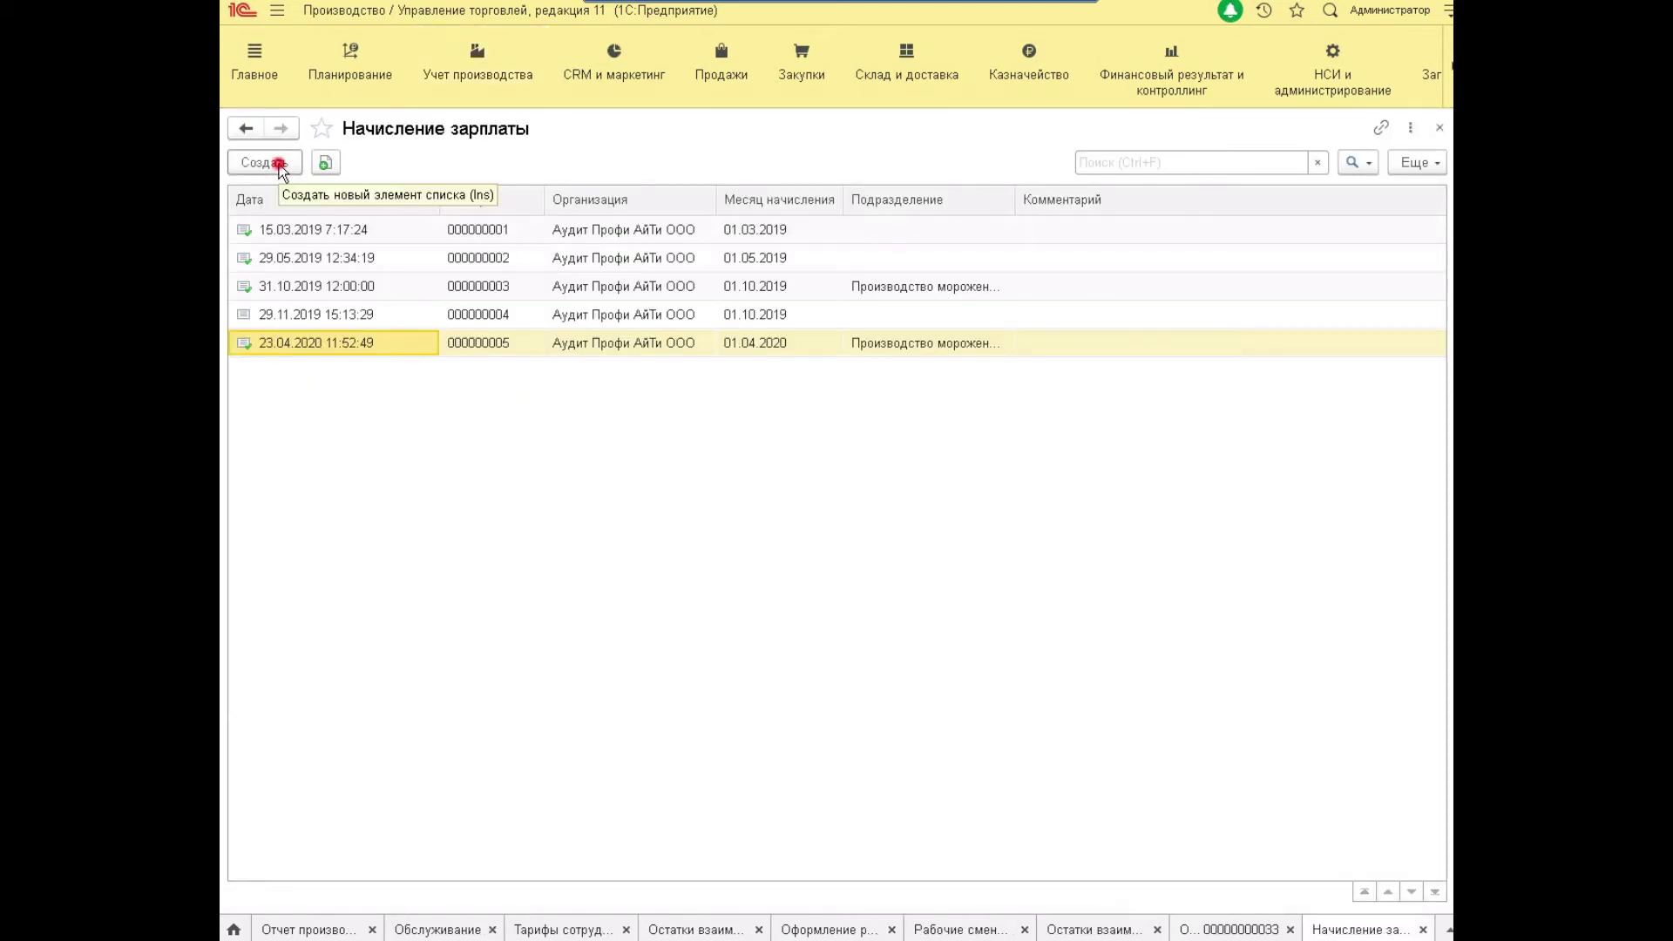
pyautogui.click(760, 198)
pyautogui.click(424, 197)
pyautogui.click(442, 195)
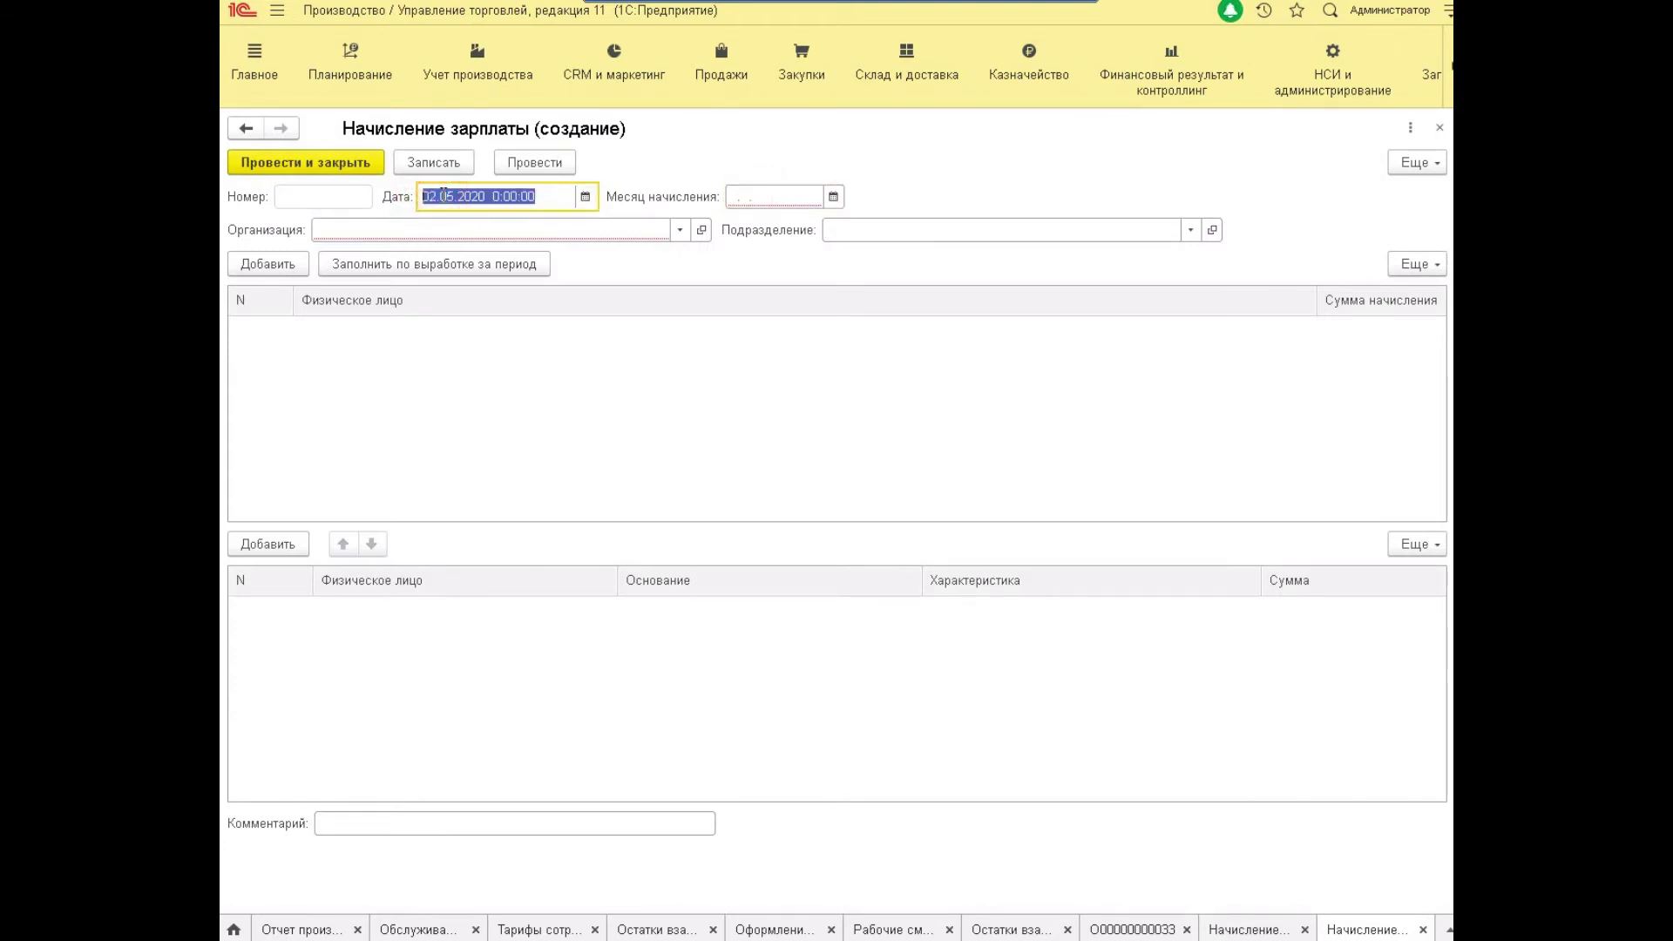
pyautogui.write('30.04.2020')
pyautogui.press('Tab')
pyautogui.write('30.04.2020')
pyautogui.press('Tab')
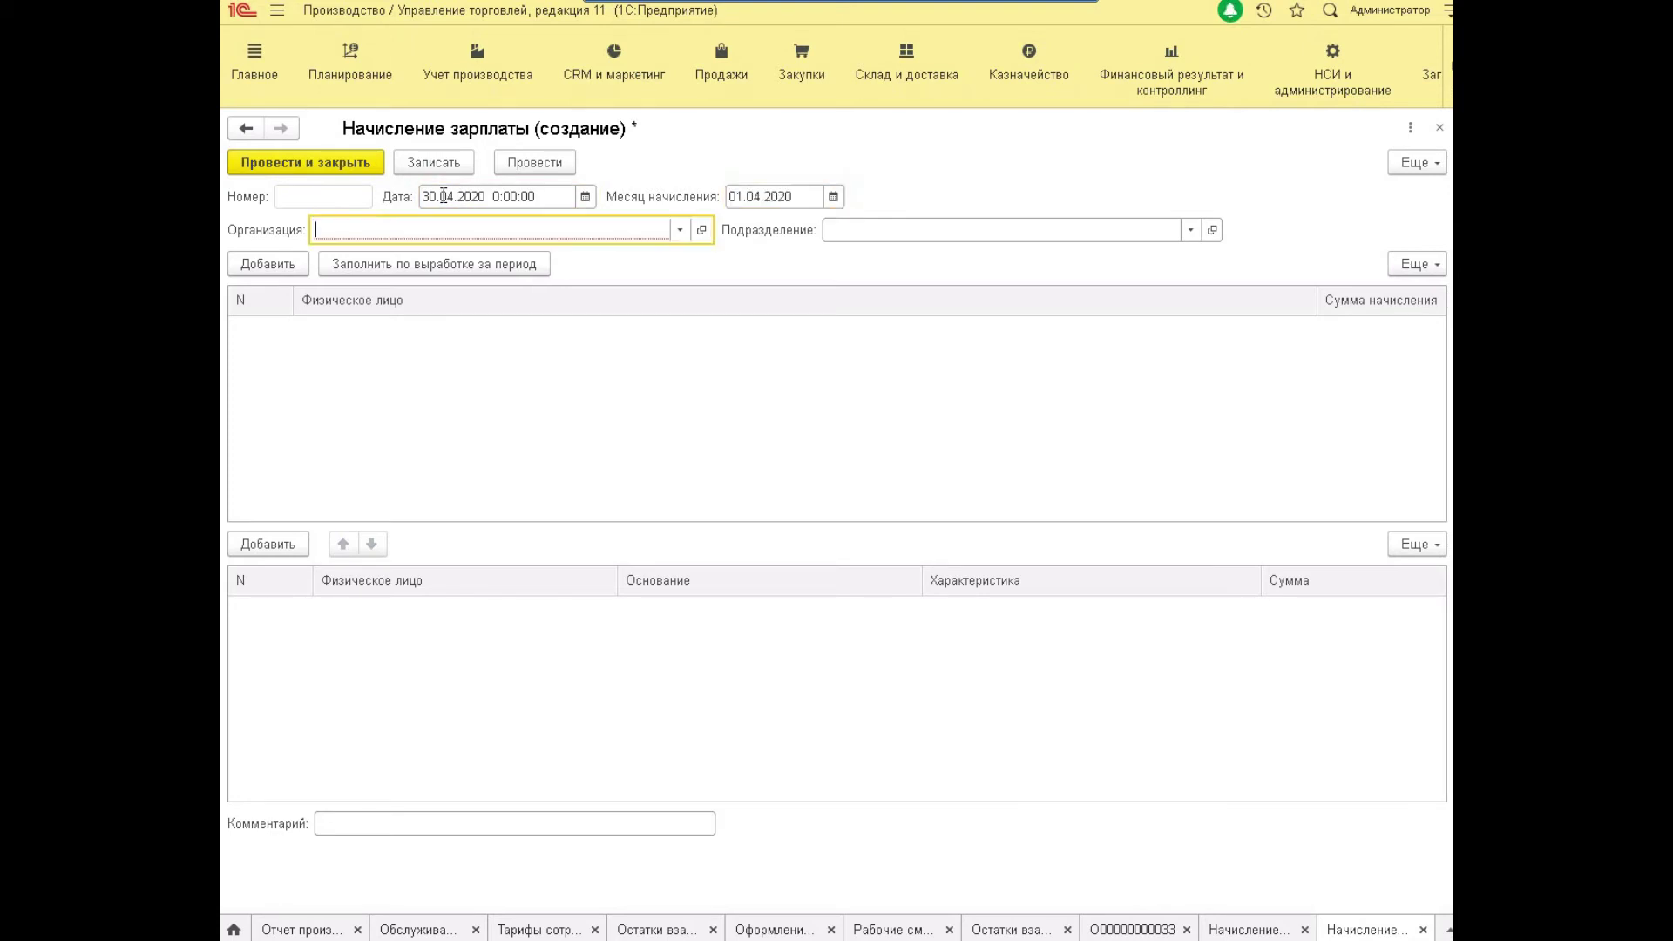
pyautogui.click(680, 231)
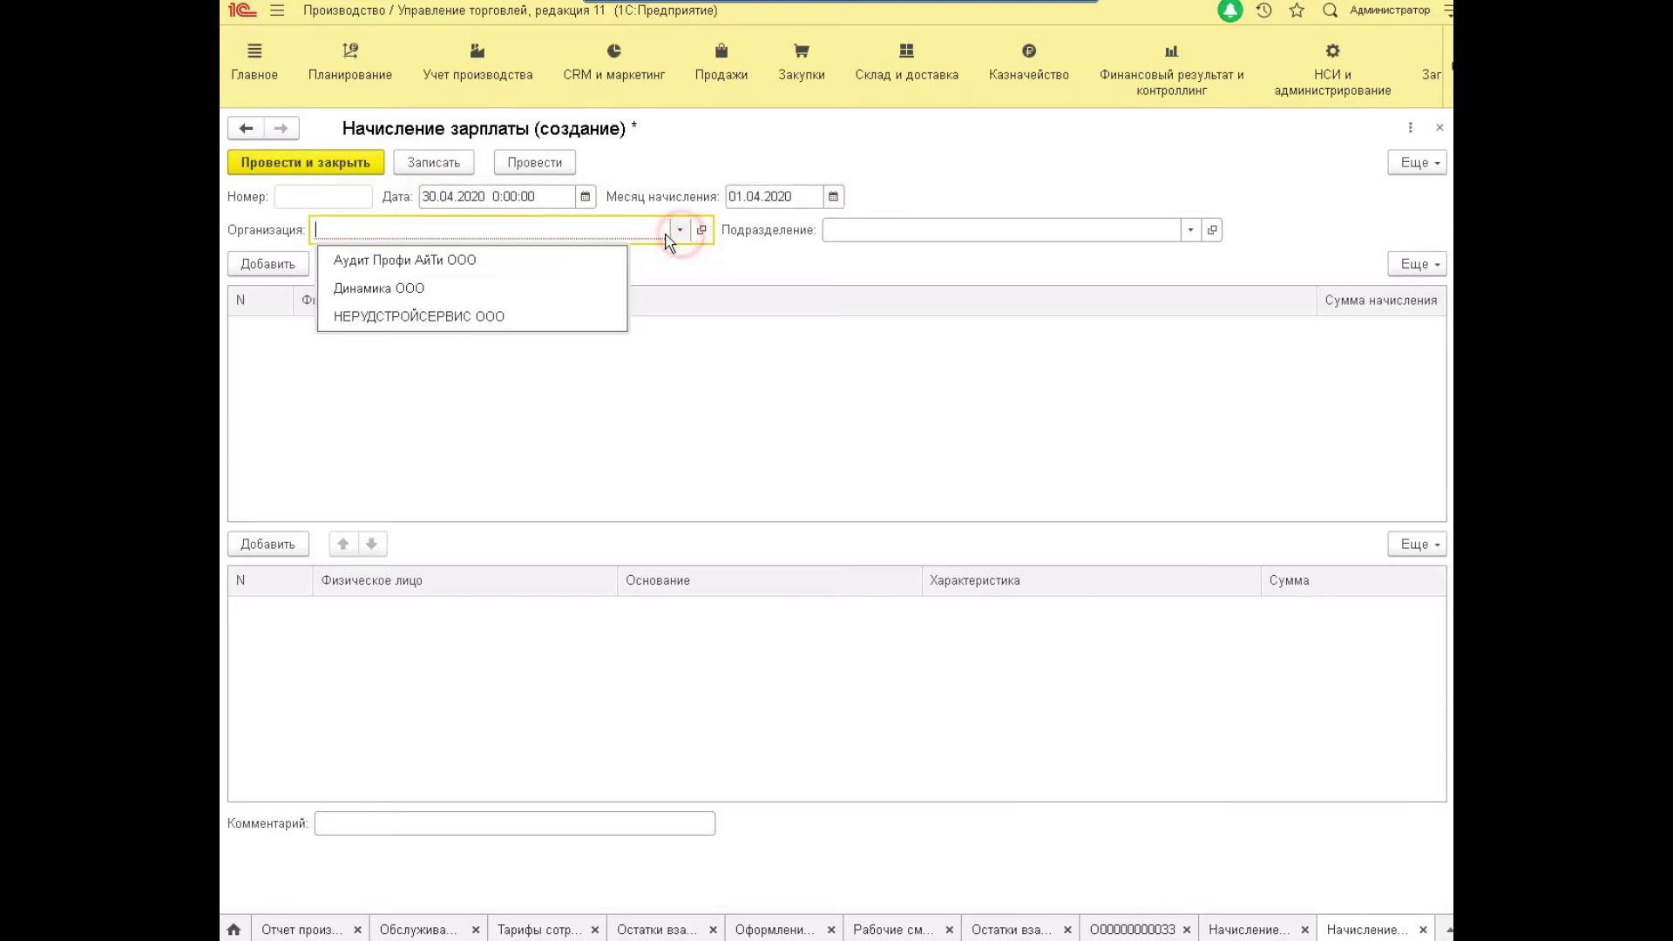
pyautogui.click(594, 259)
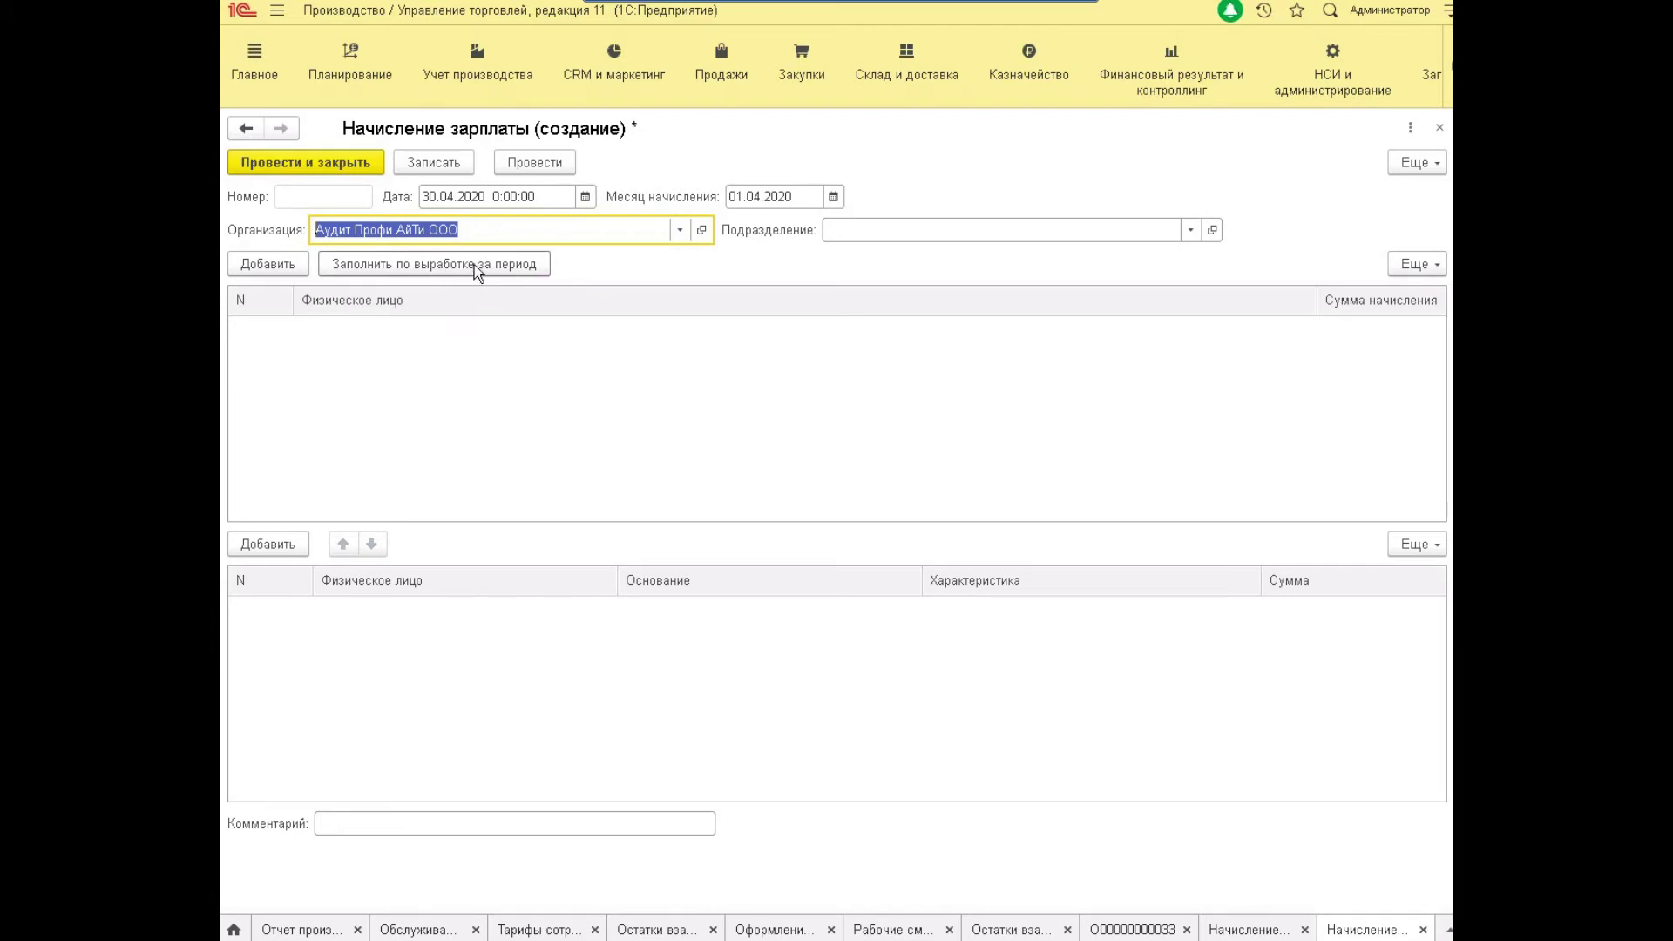
pyautogui.click(474, 265)
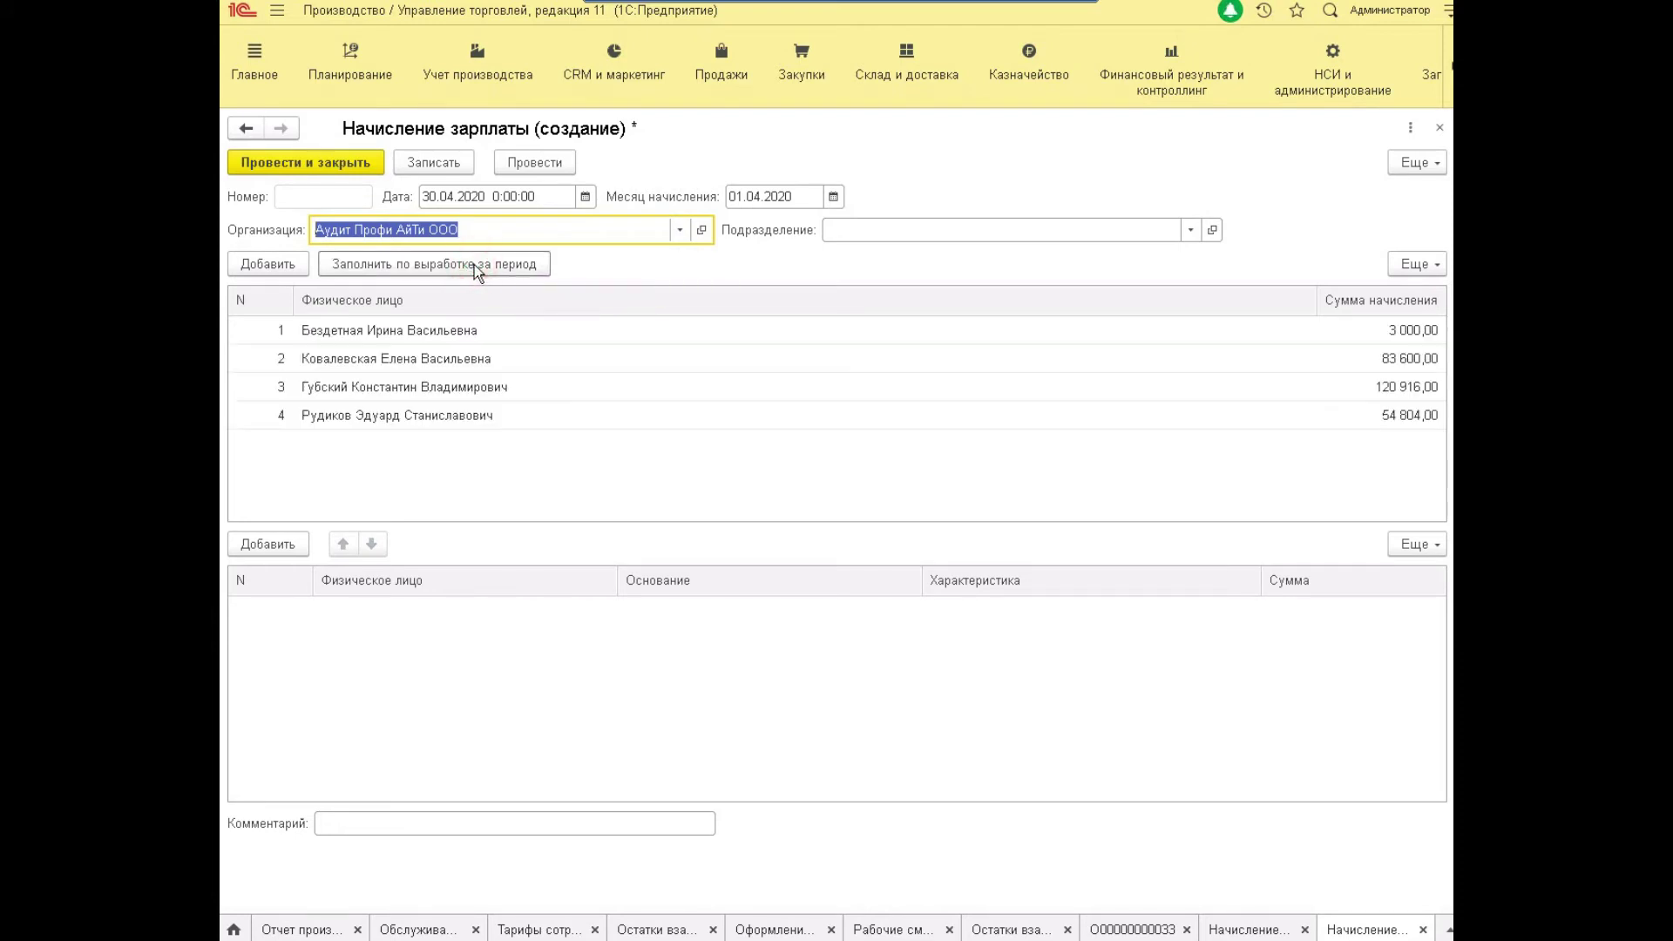
pyautogui.click(427, 411)
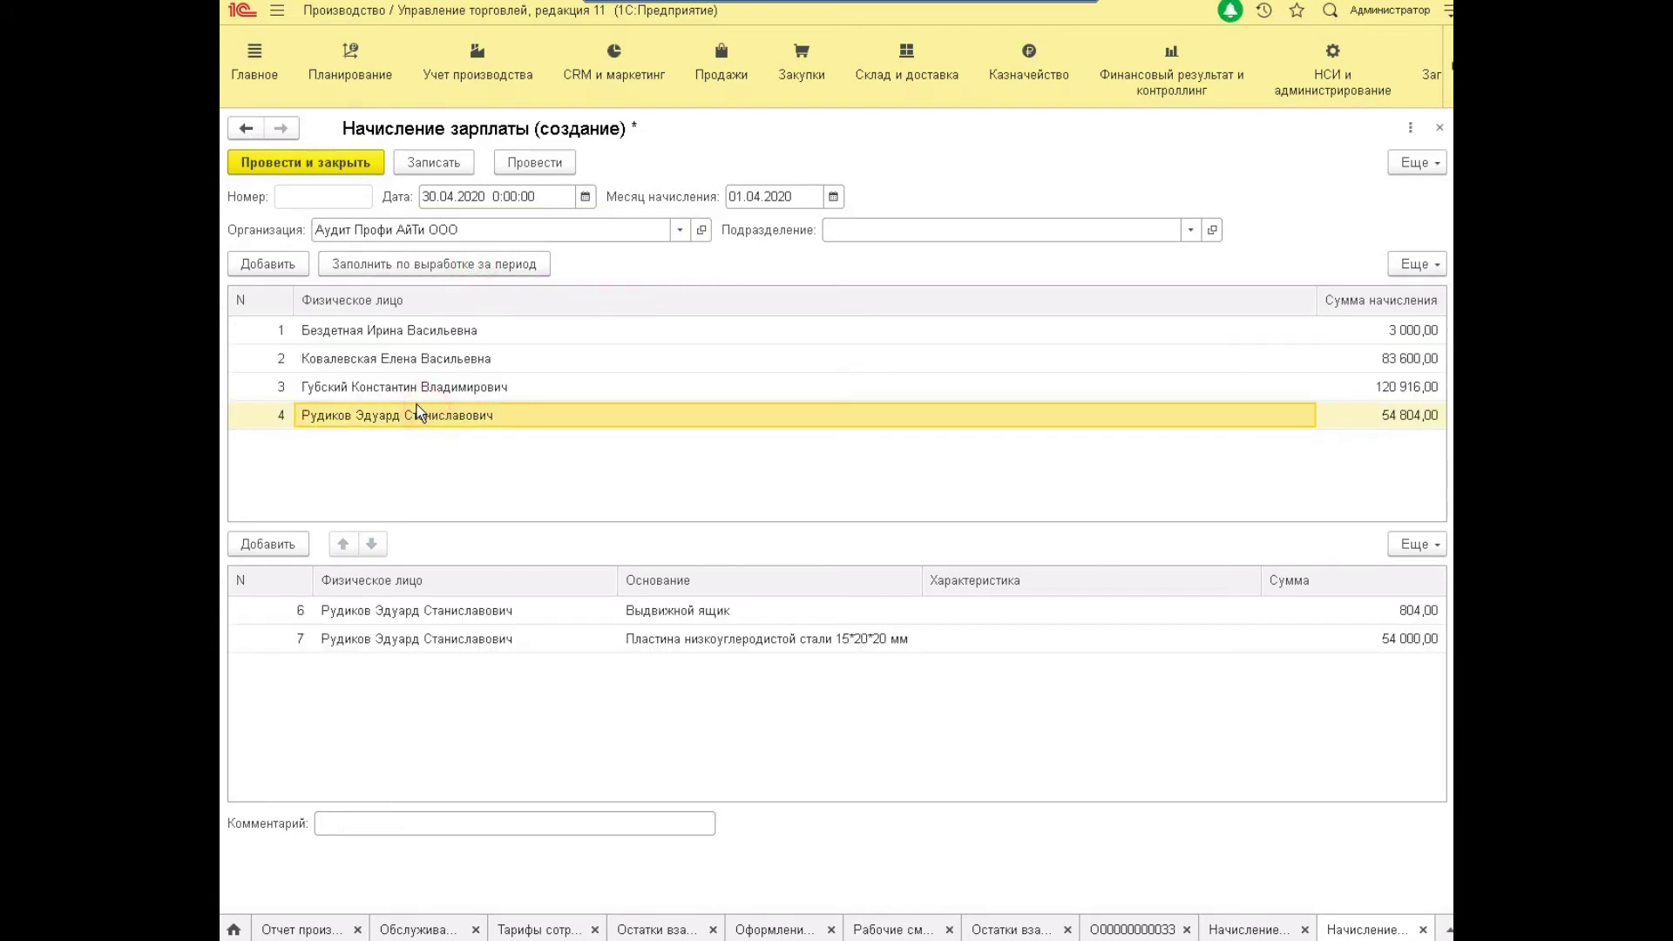
pyautogui.click(491, 388)
pyautogui.click(556, 358)
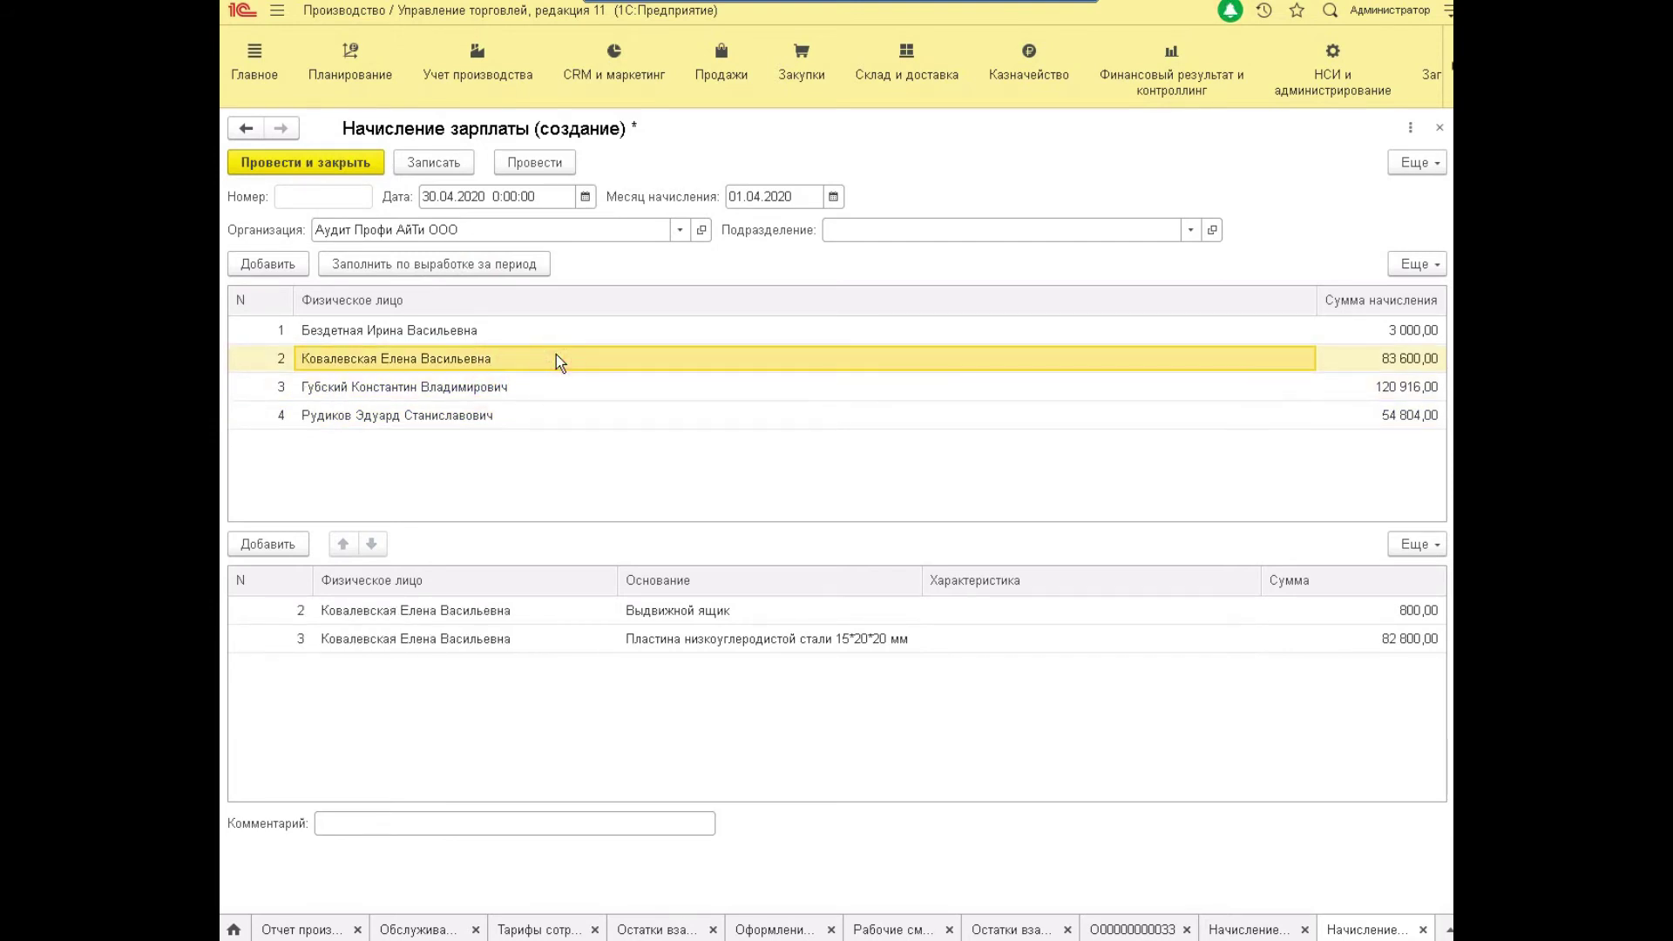
pyautogui.press('Up')
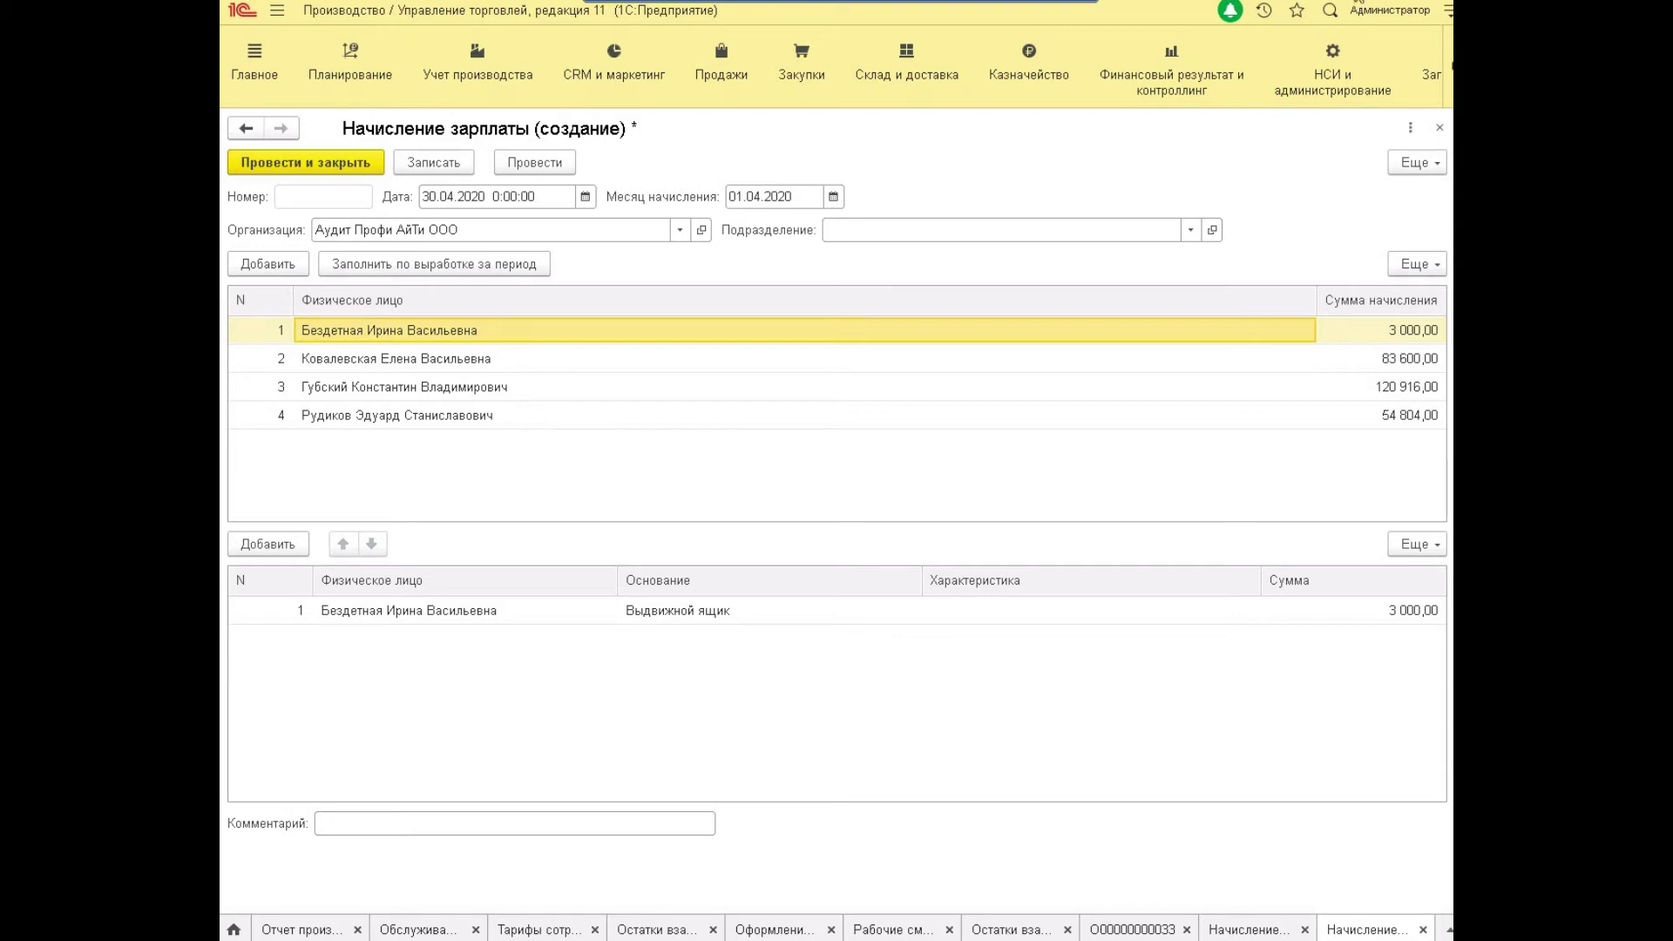
pyautogui.click(394, 358)
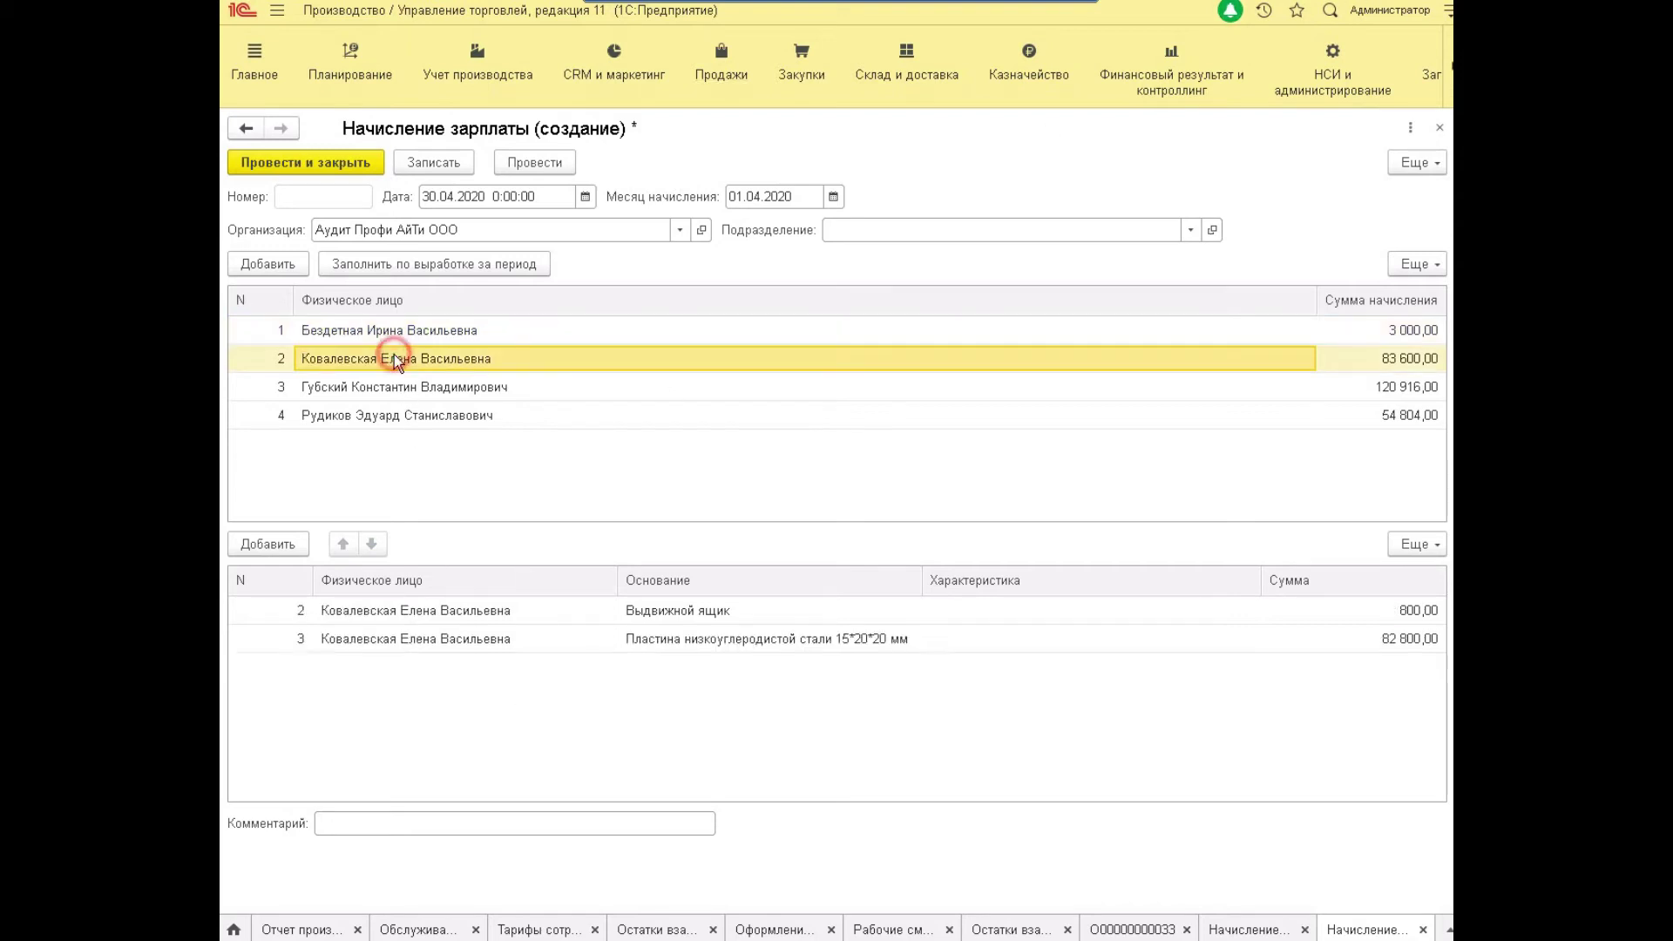
pyautogui.press('Up')
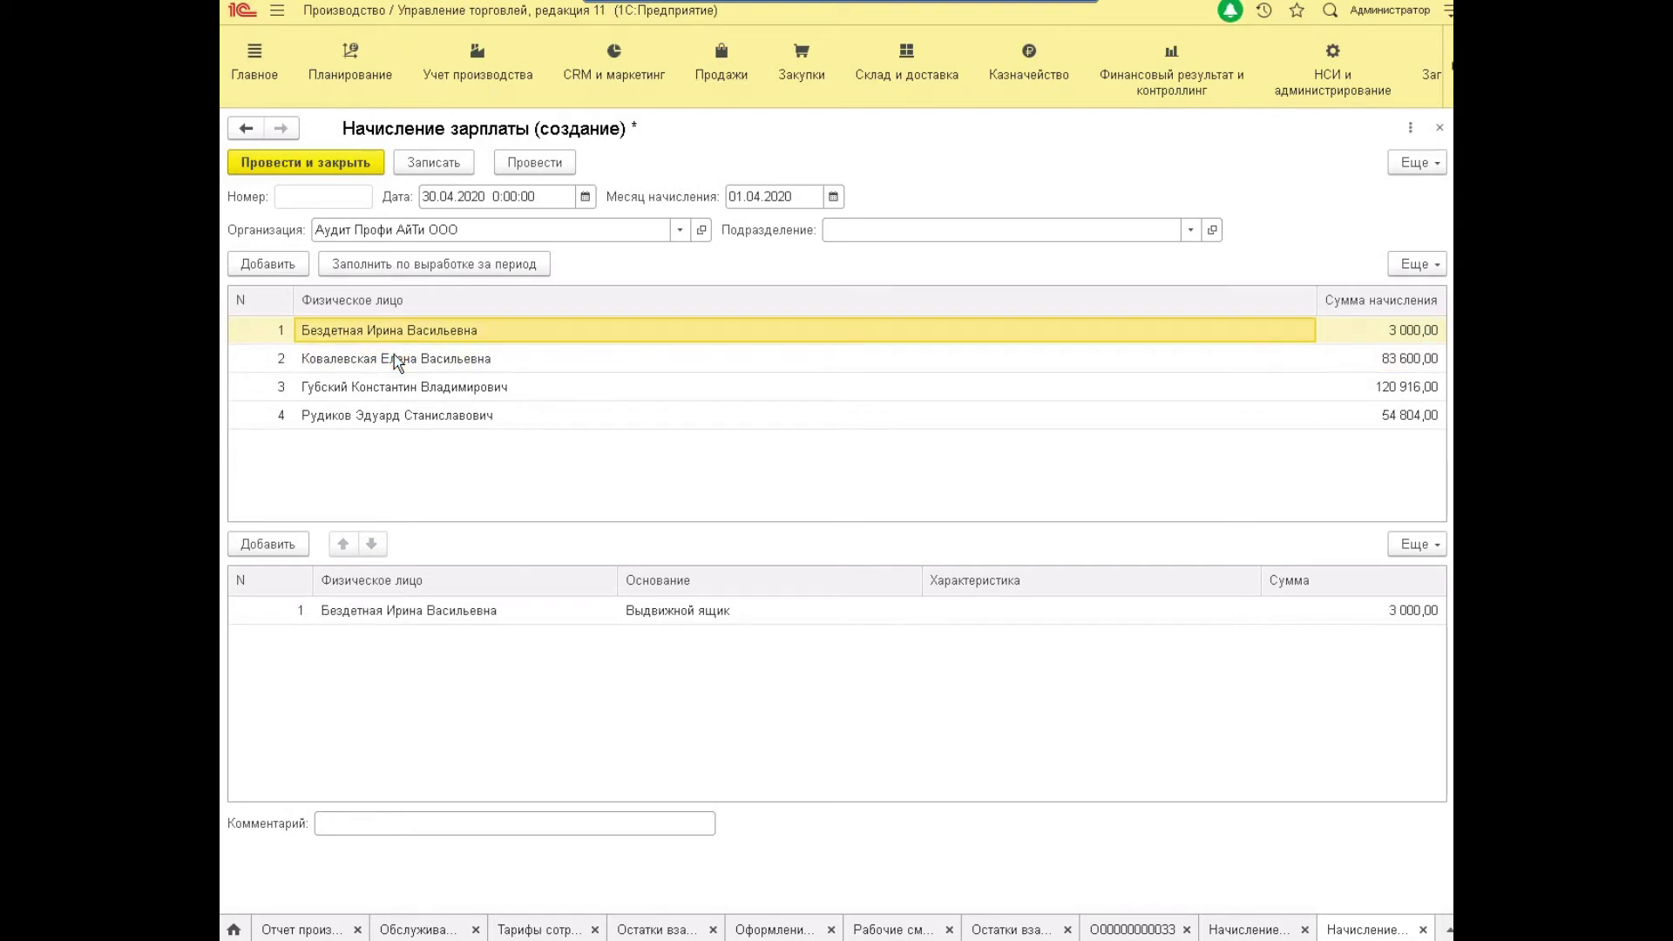
pyautogui.press('Tab')
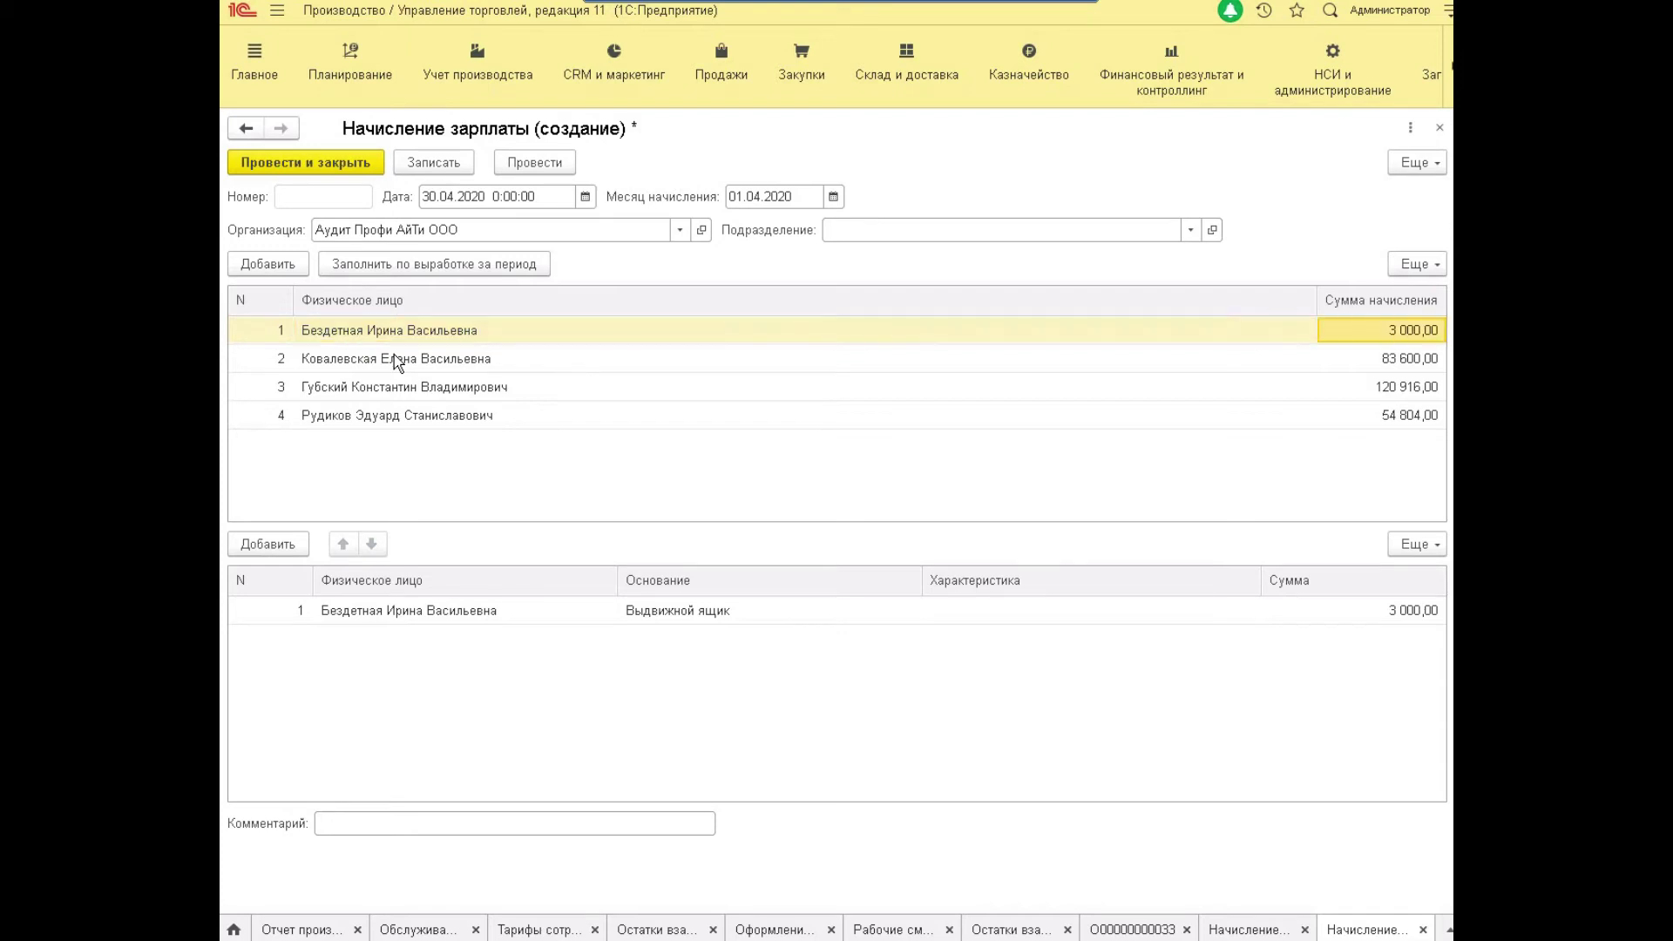
pyautogui.press('Down')
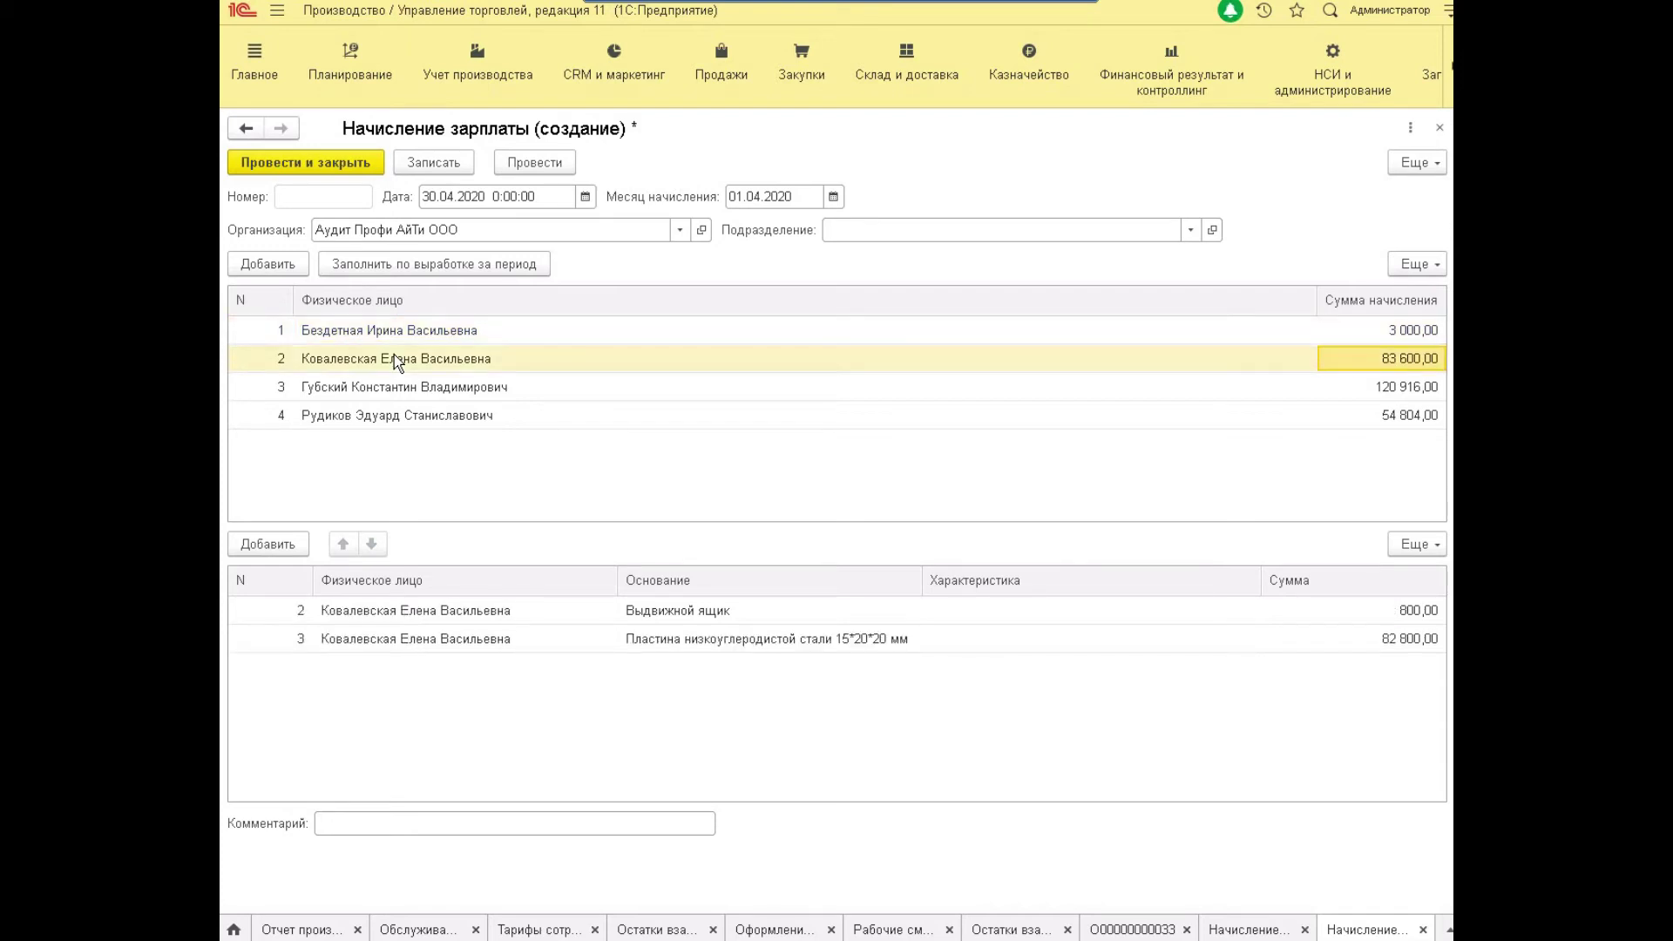
pyautogui.click(369, 357)
pyautogui.click(542, 641)
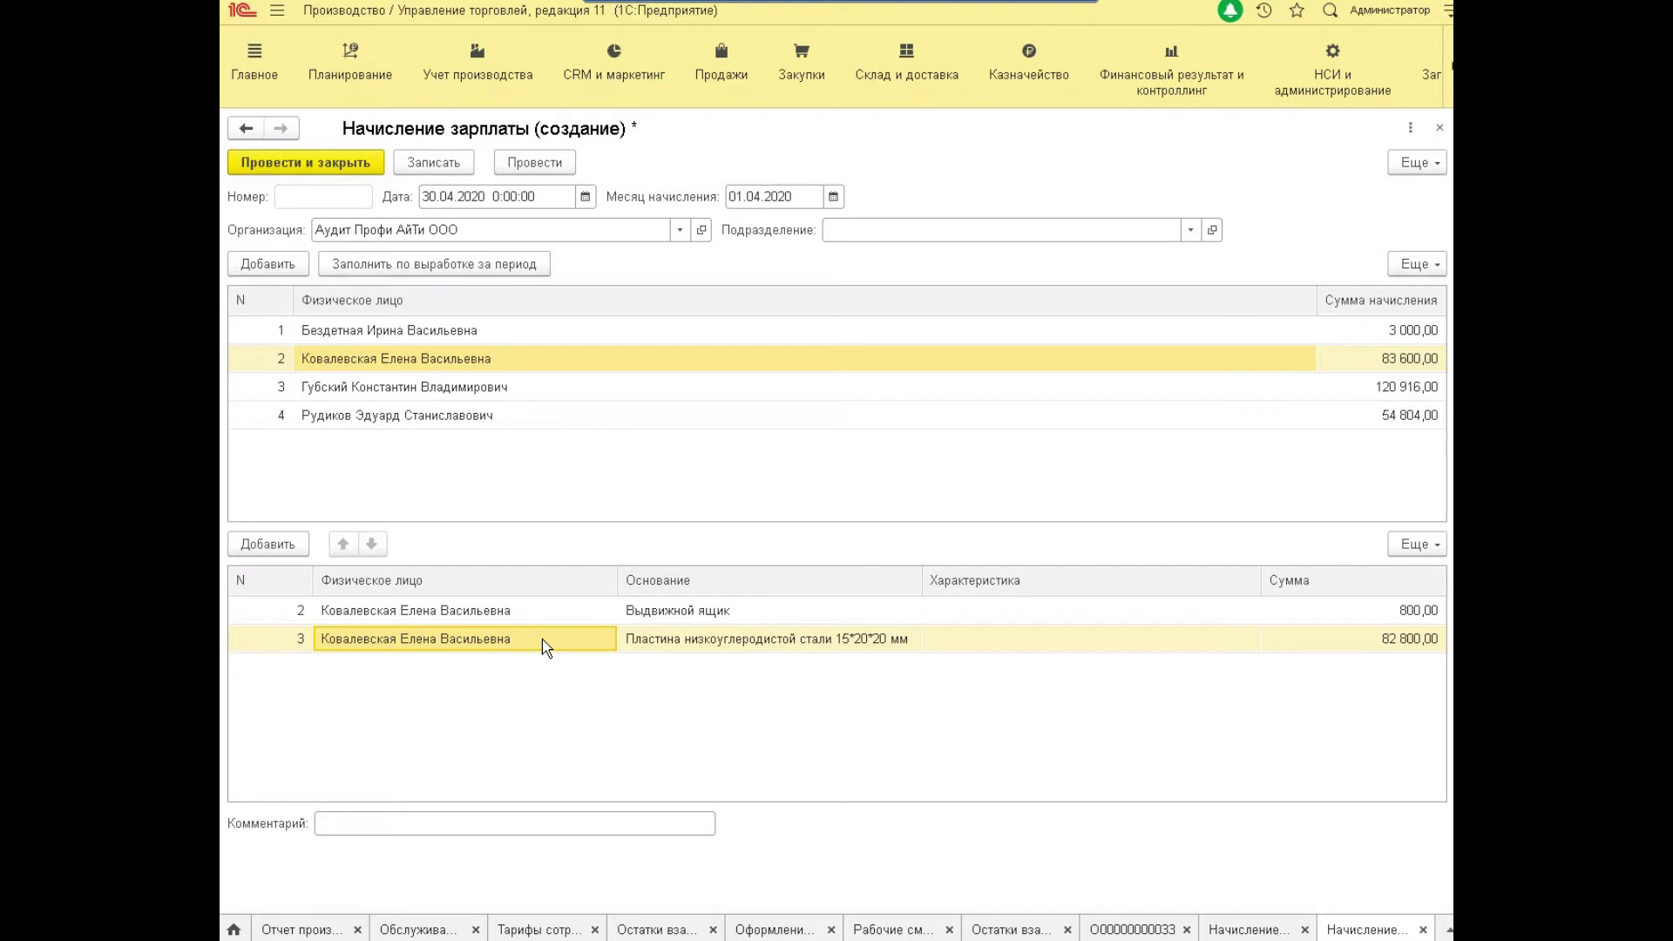
pyautogui.click(1401, 639)
pyautogui.click(1409, 610)
pyautogui.click(800, 613)
pyautogui.click(800, 642)
pyautogui.click(470, 639)
pyautogui.click(432, 612)
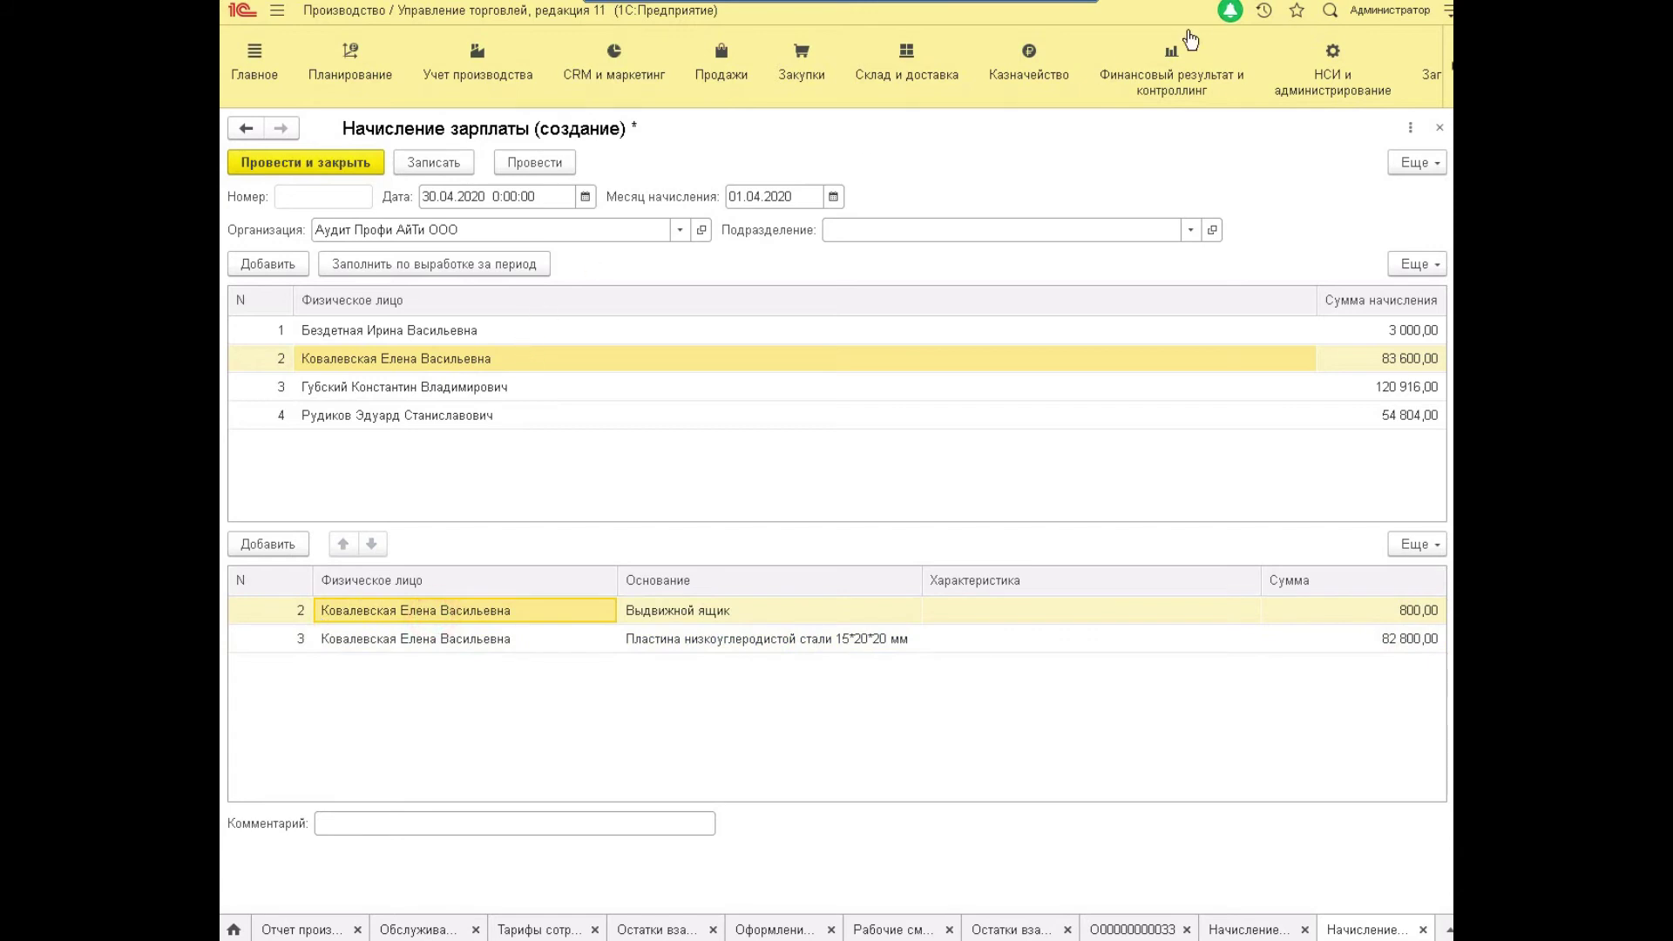
pyautogui.hotkey('shift', 'Tab')
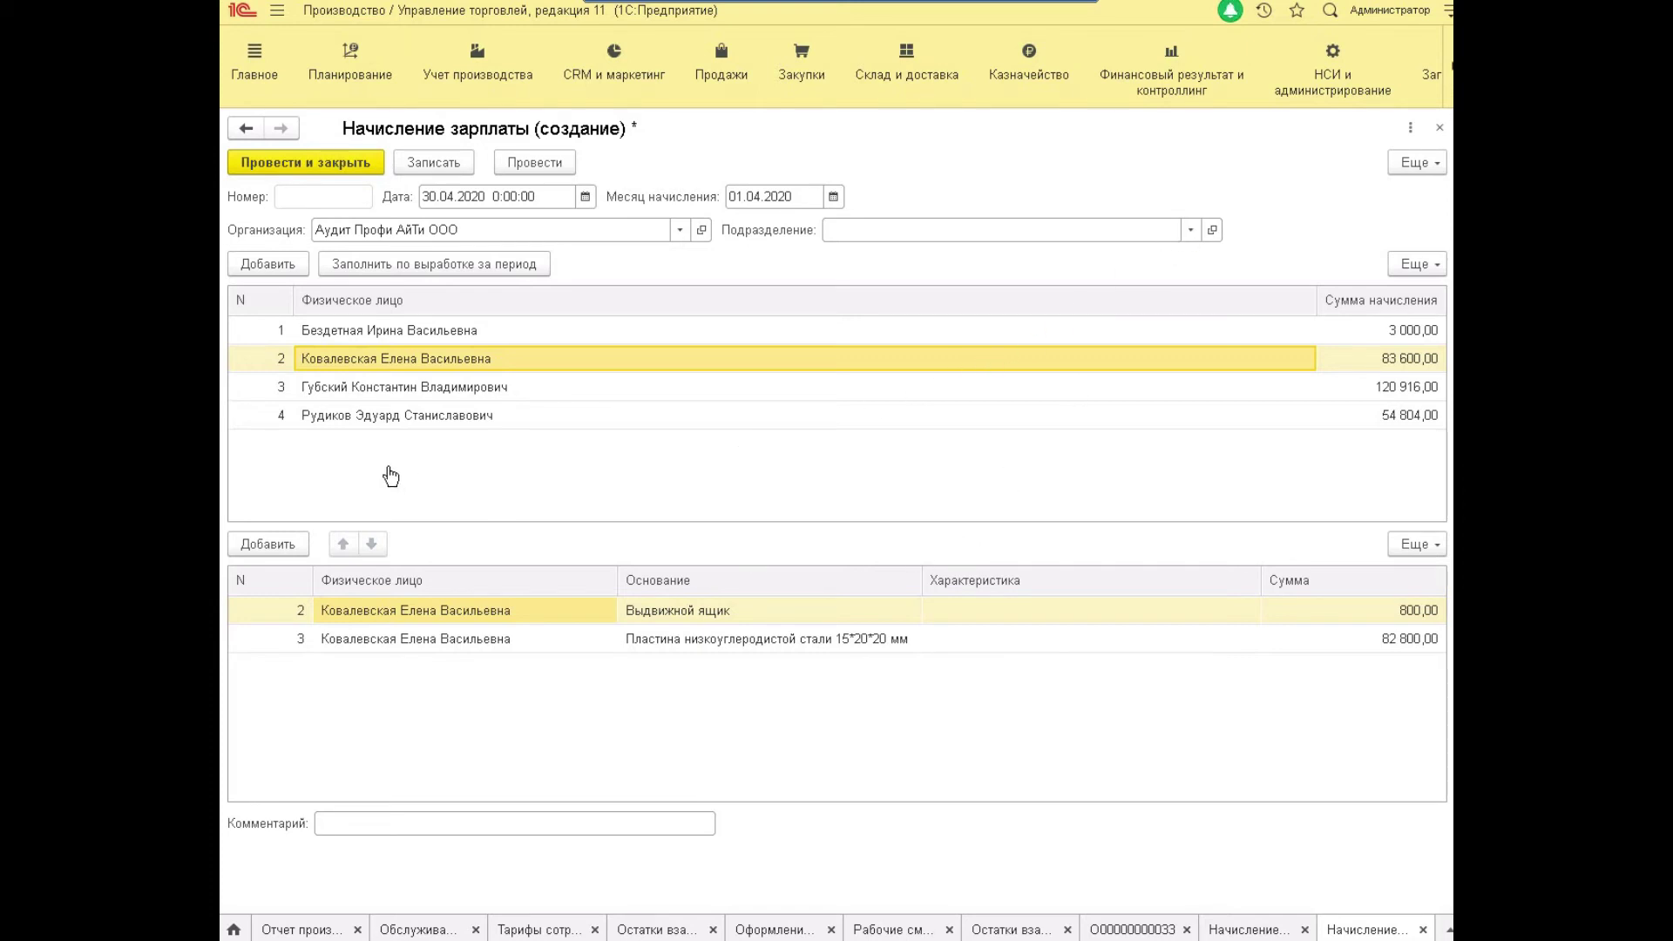
pyautogui.click(389, 386)
pyautogui.click(789, 233)
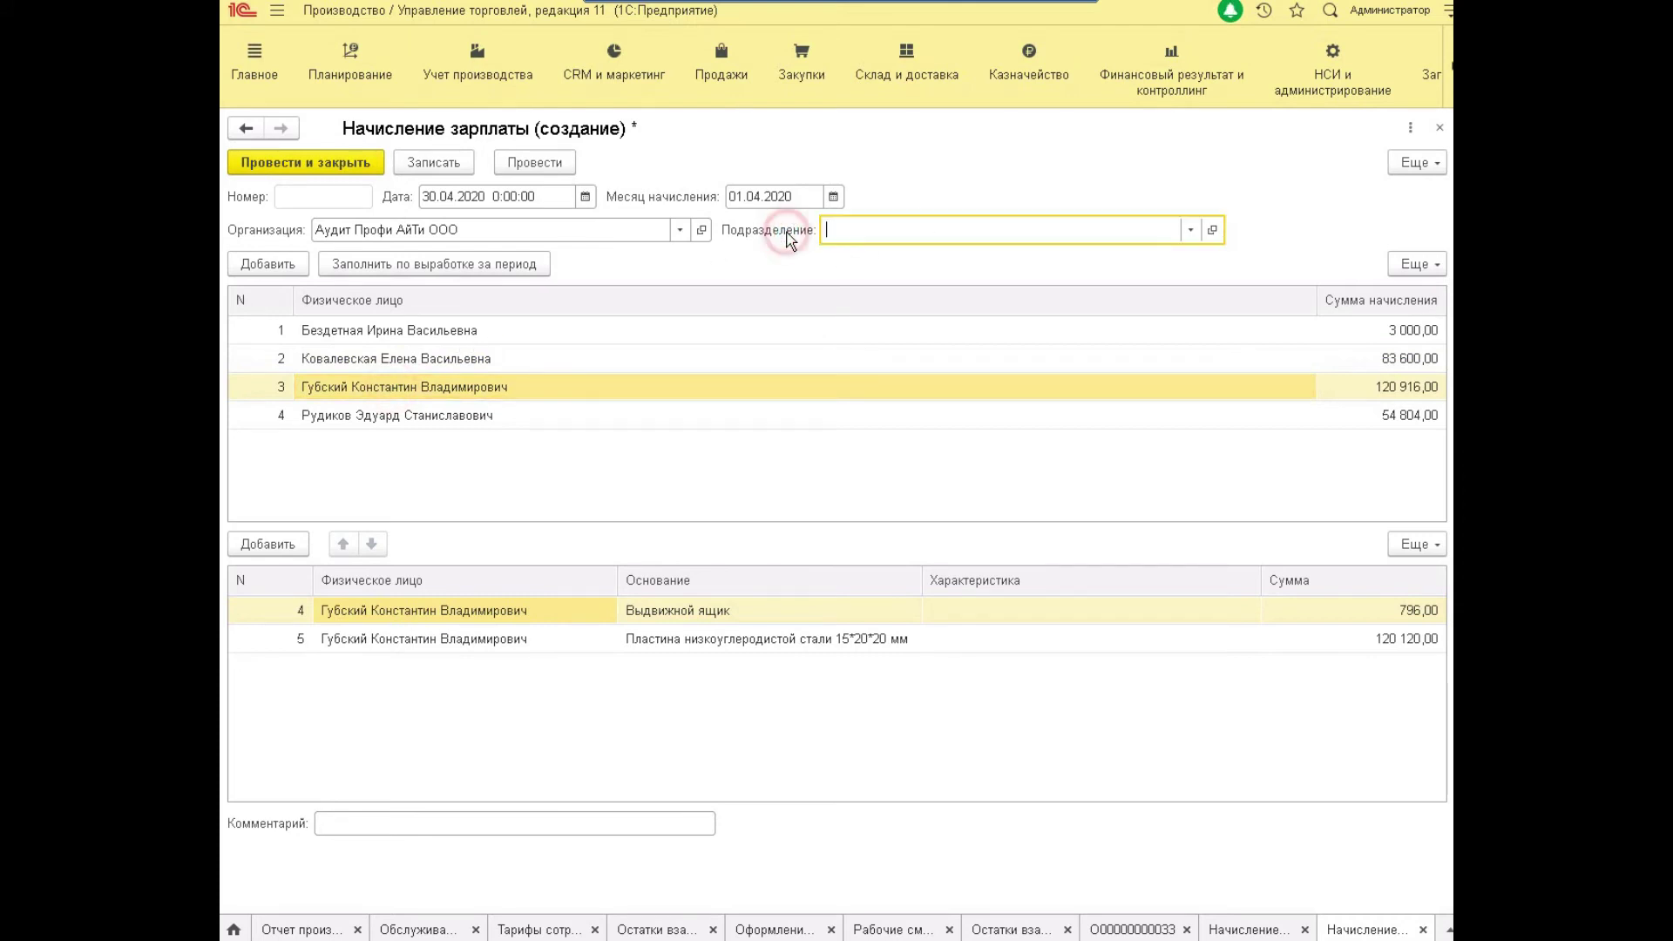
pyautogui.click(376, 338)
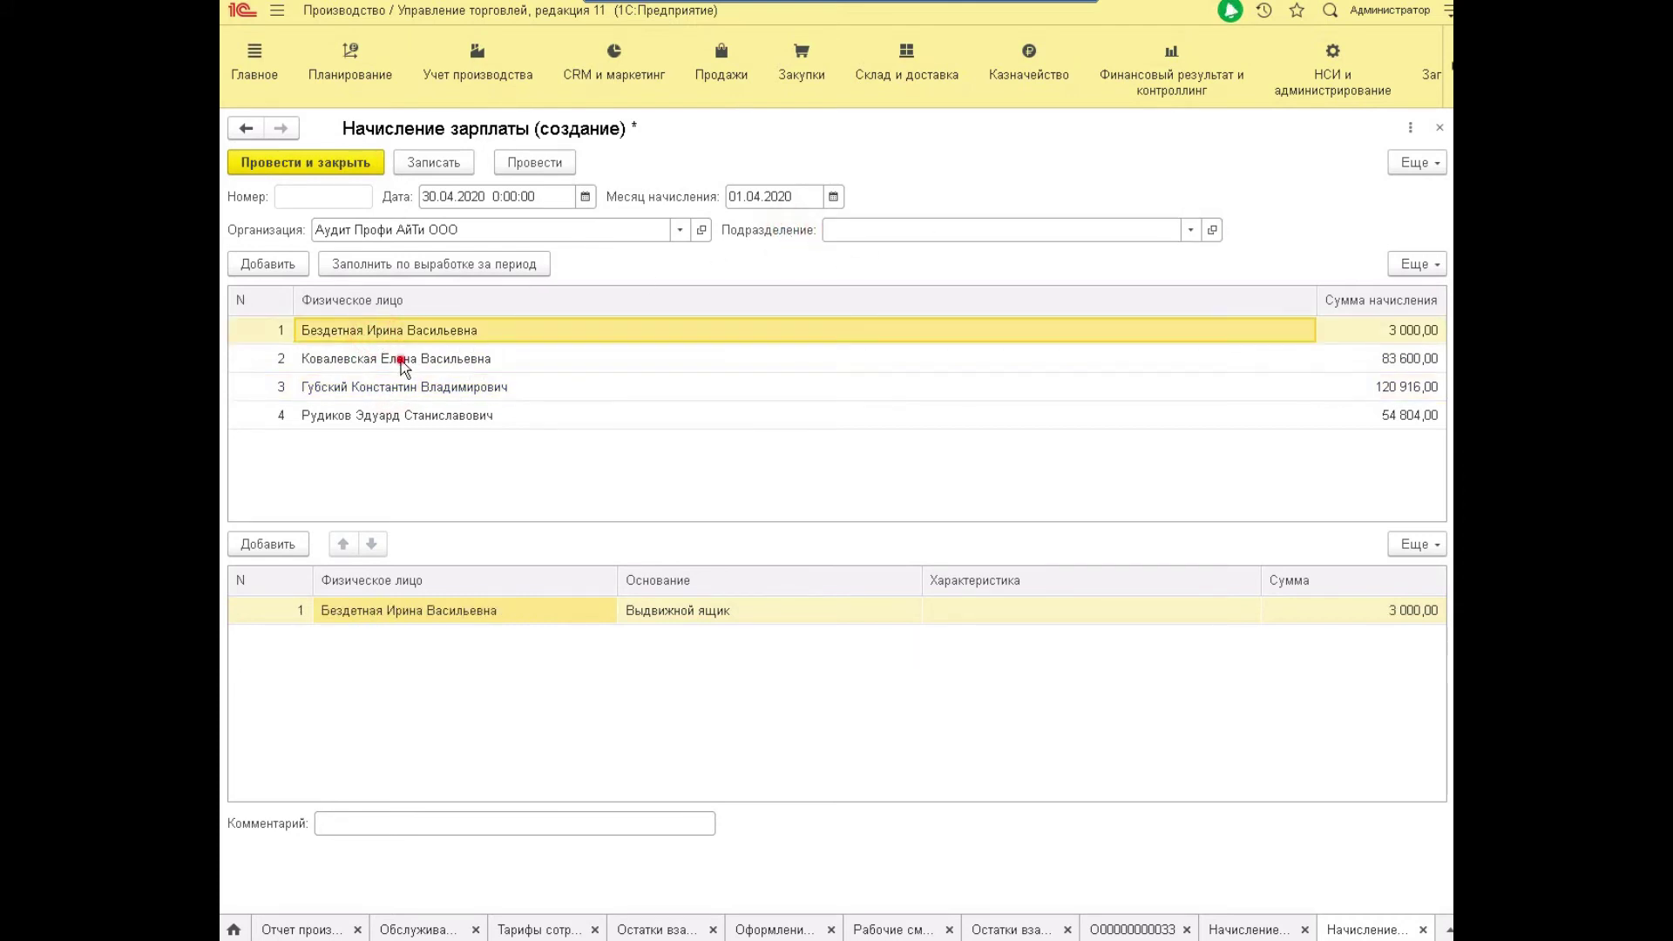
pyautogui.click(401, 361)
pyautogui.click(401, 389)
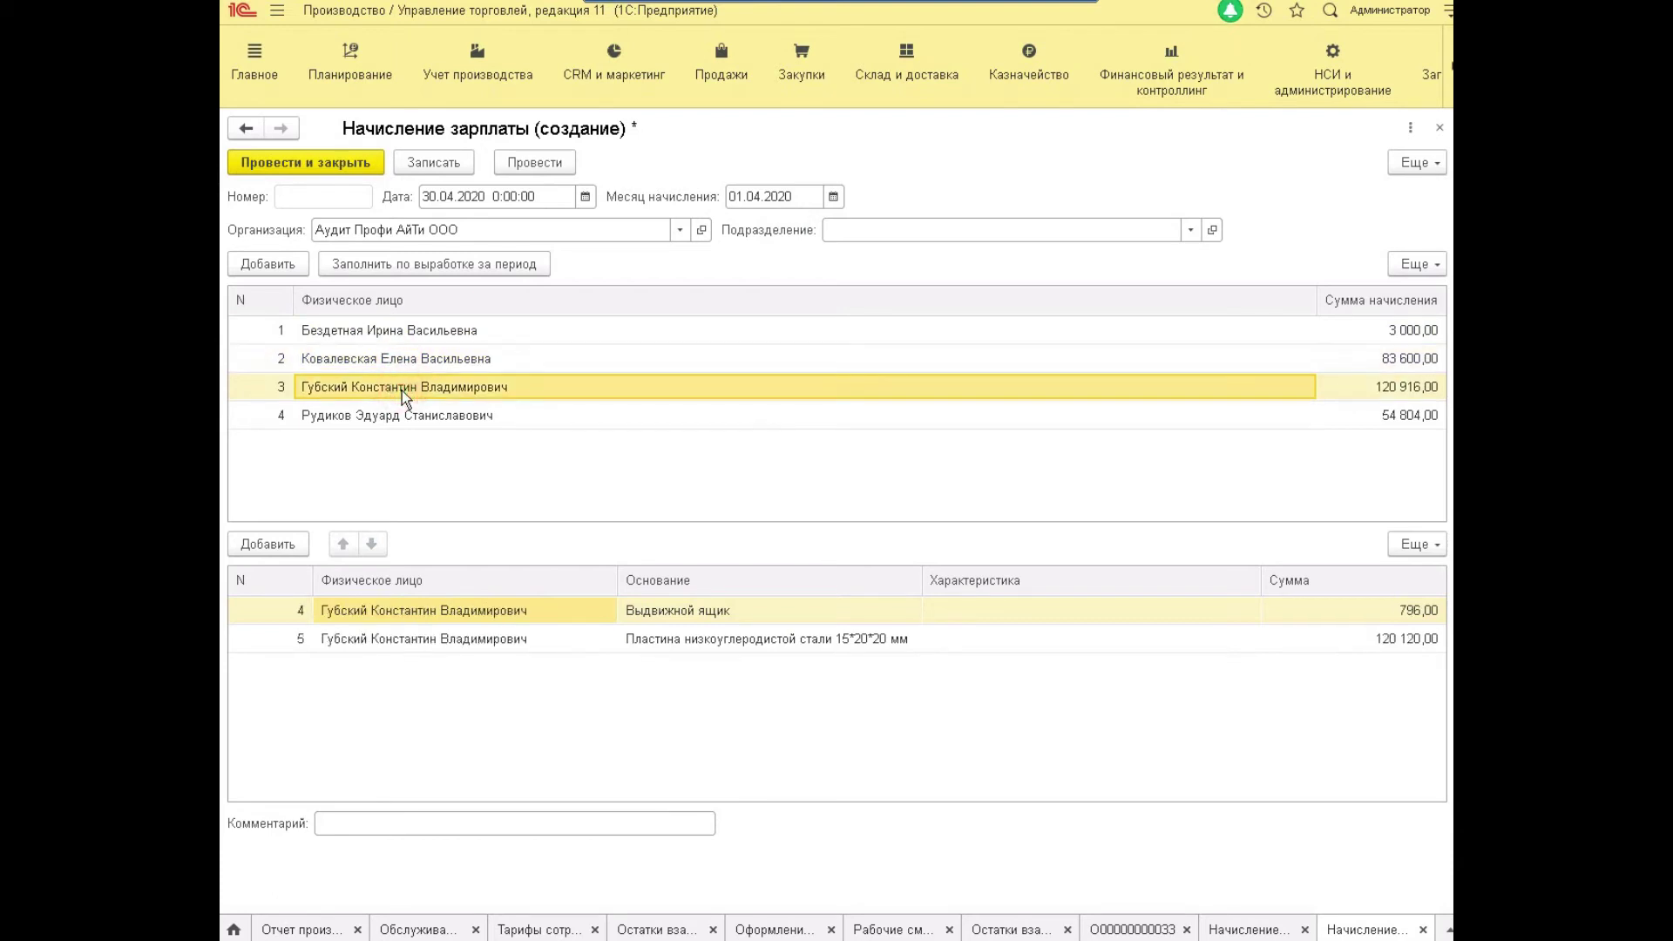
pyautogui.click(411, 410)
pyautogui.click(445, 385)
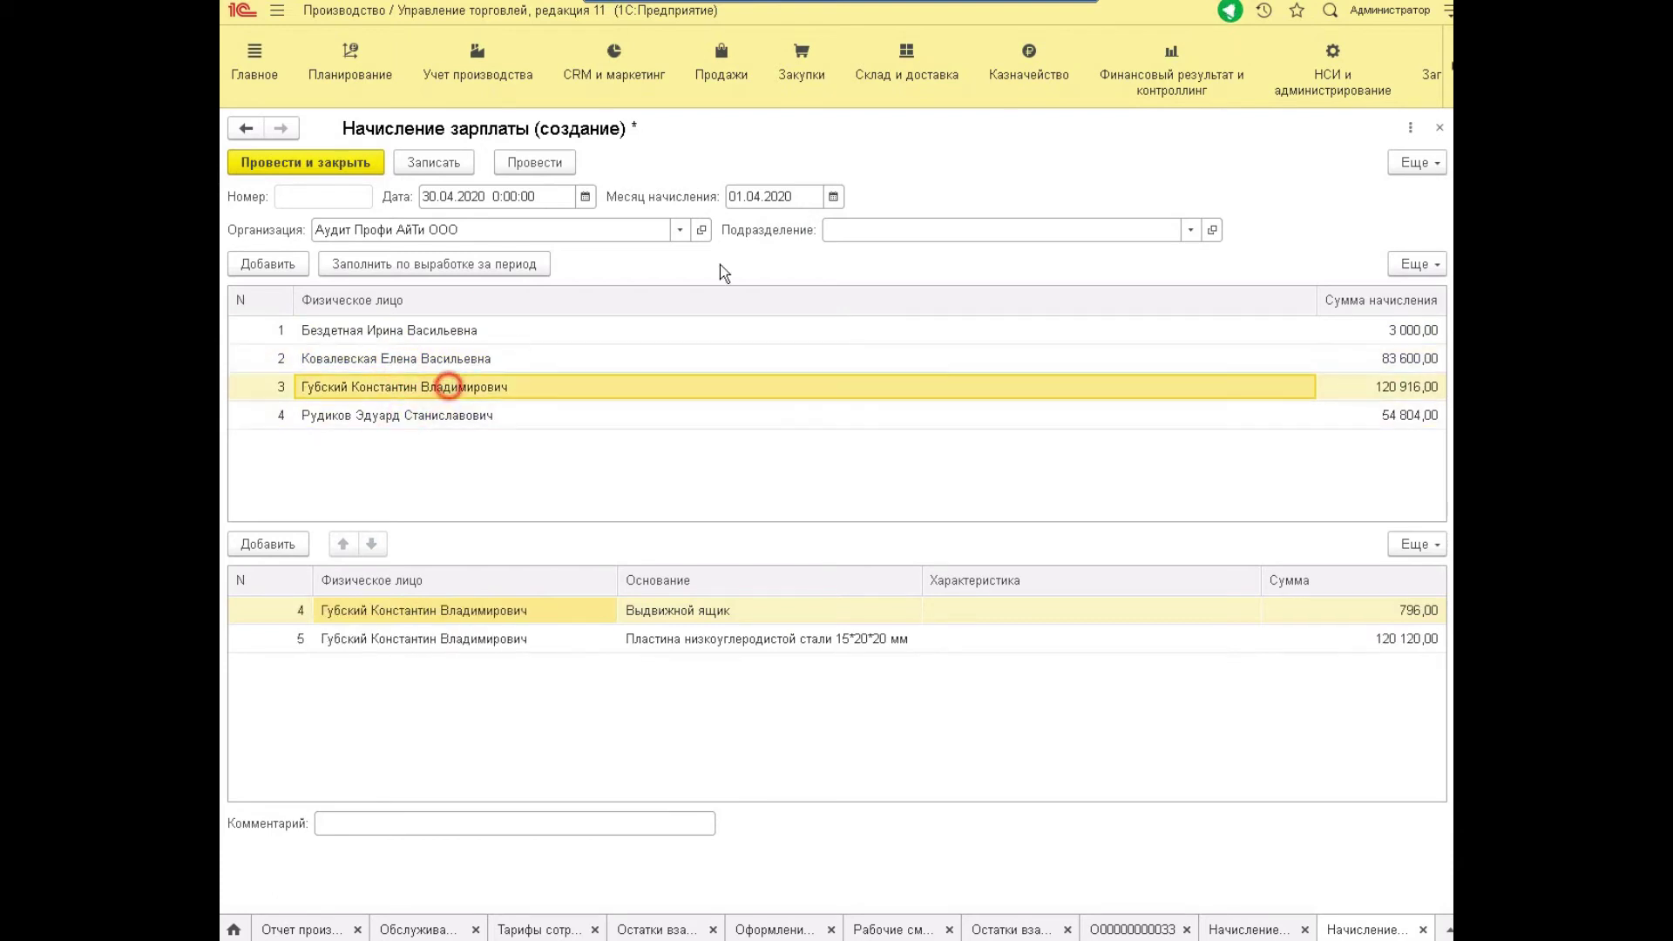
pyautogui.click(1191, 231)
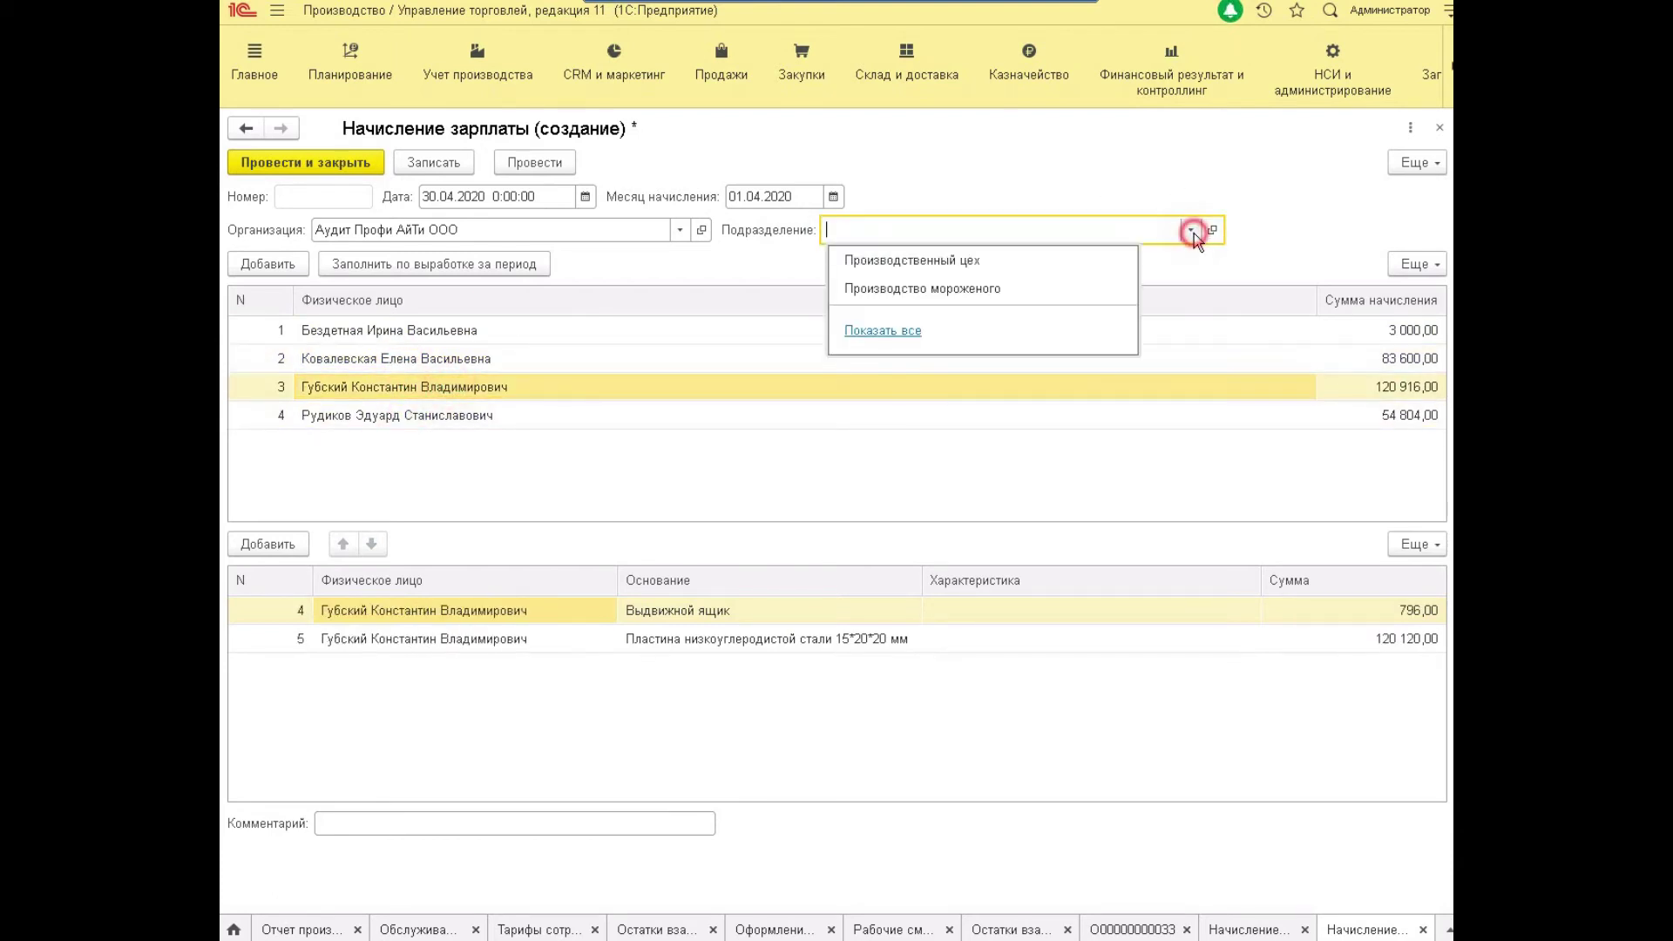
# Refill the accrual for Производственный цех (82 800, 120 120, 54 000) and post it.
pyautogui.click(918, 261)
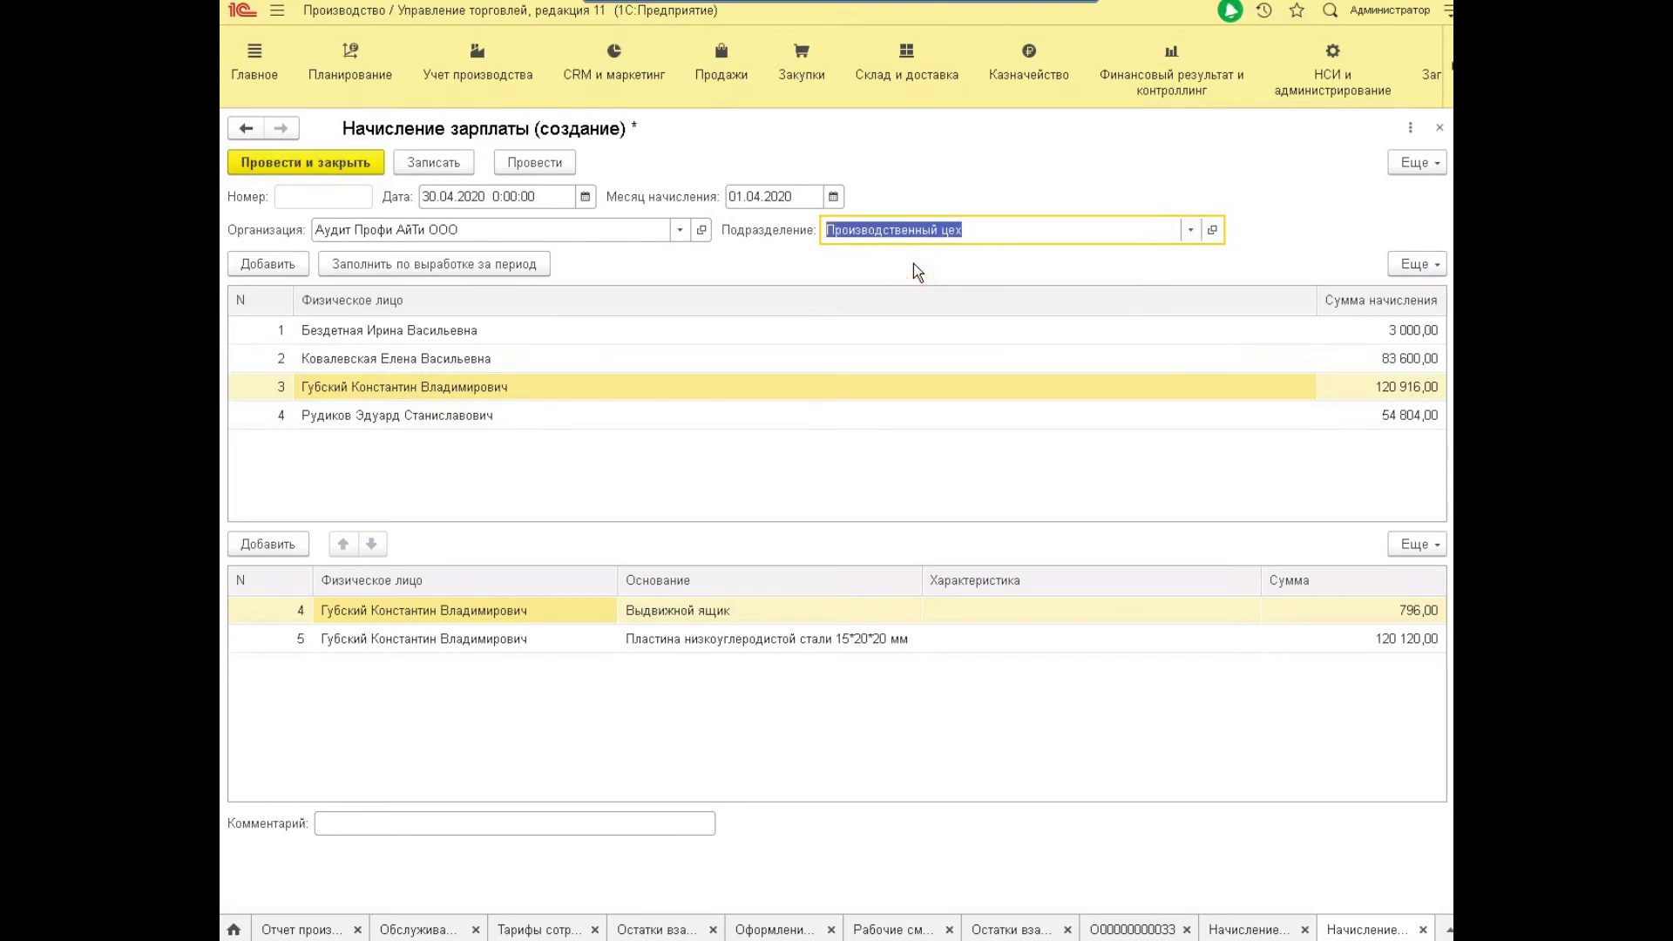
pyautogui.click(503, 265)
pyautogui.click(540, 358)
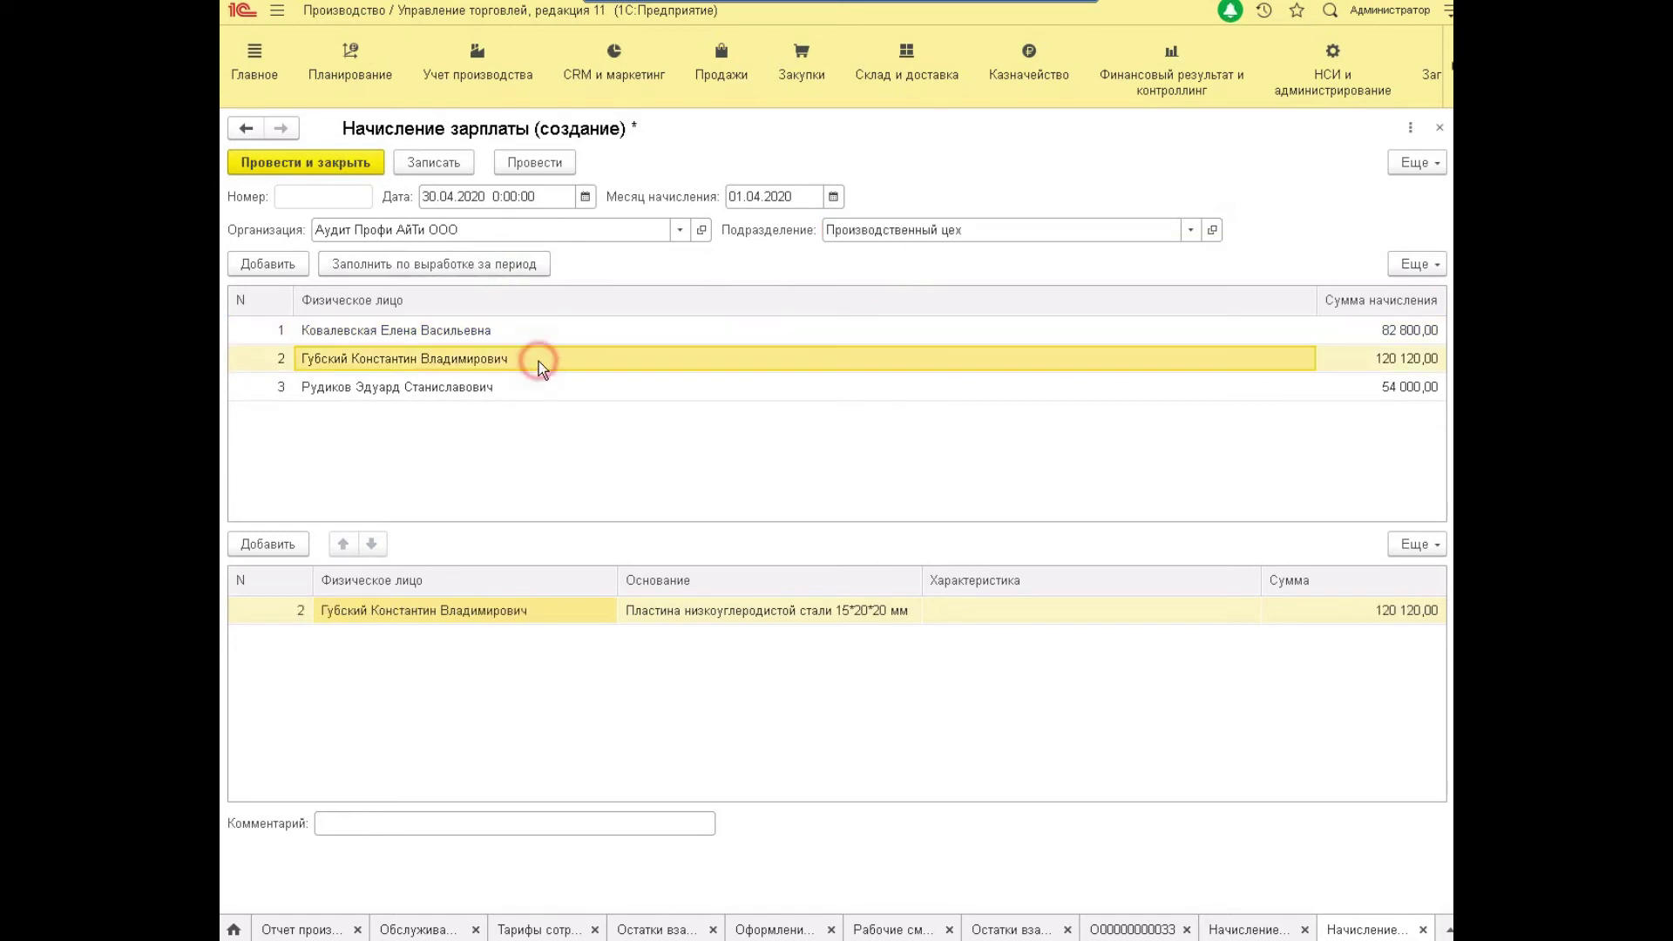
pyautogui.click(543, 389)
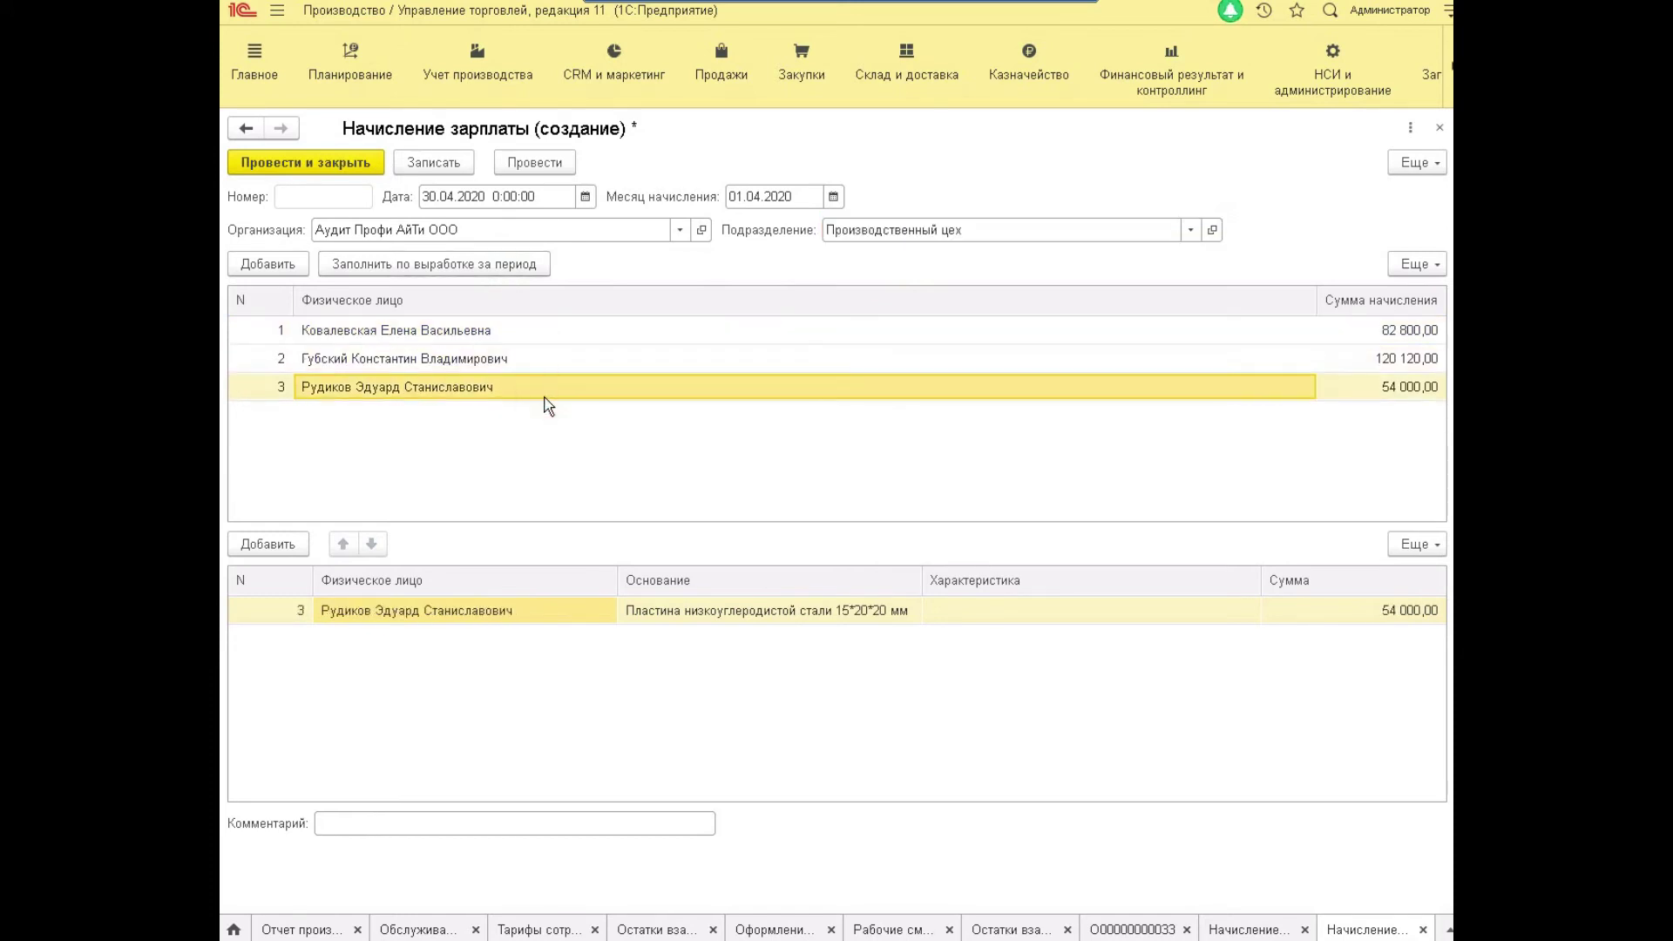
pyautogui.press('Up')
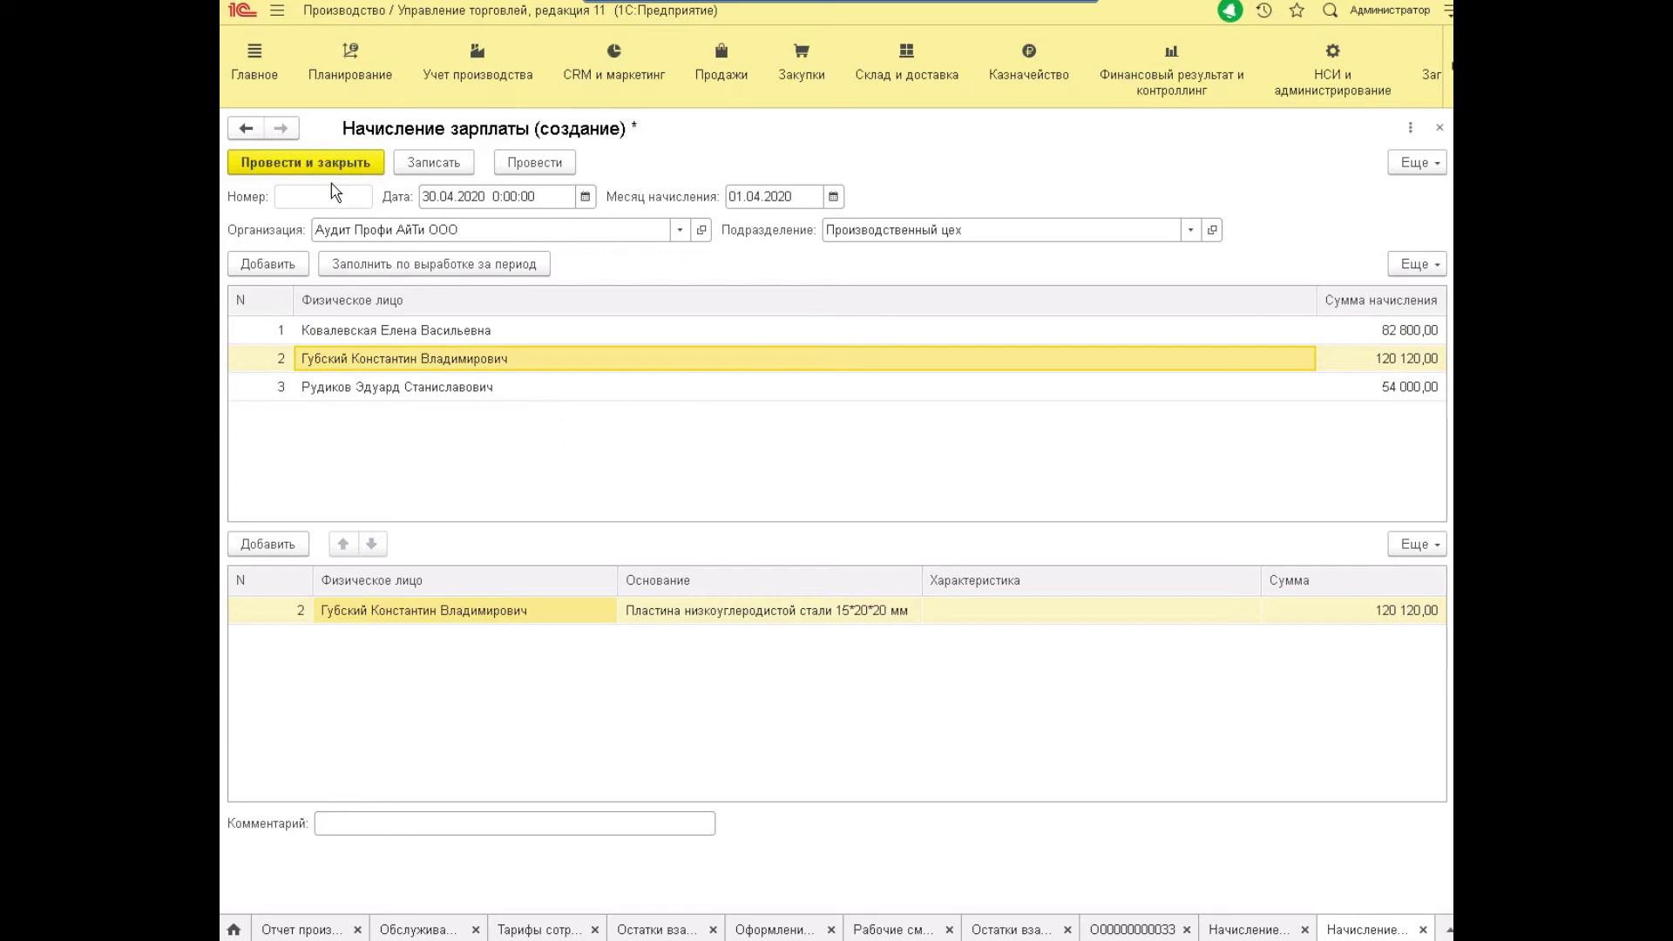
pyautogui.click(287, 167)
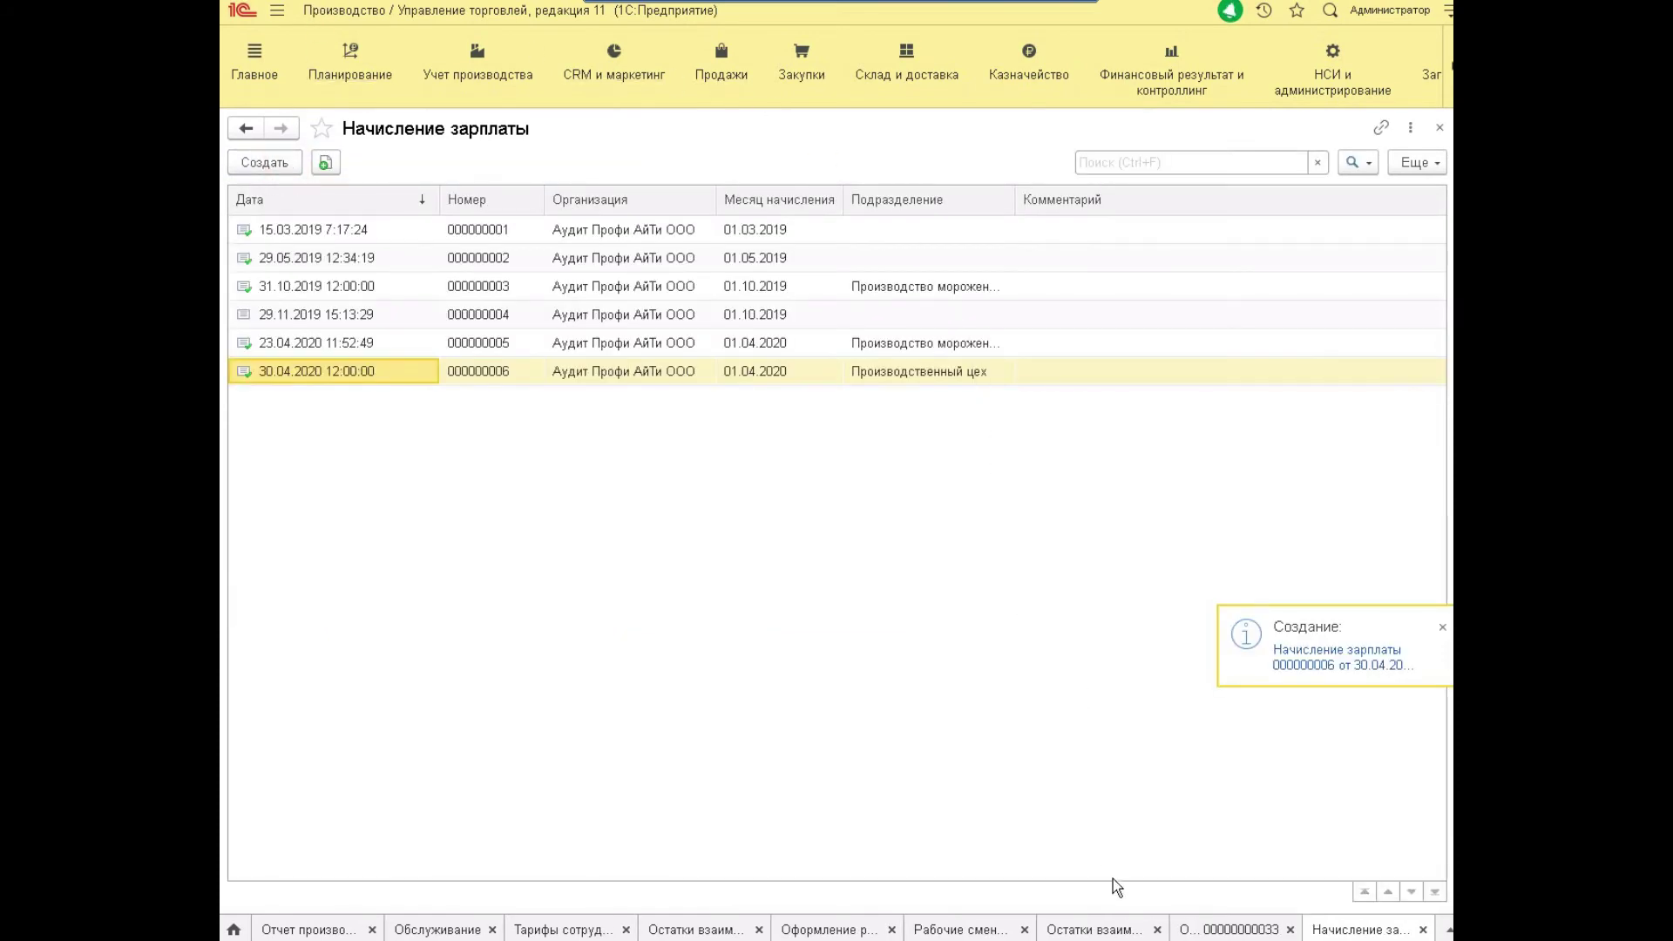
# Review the April balances (260 720 accrued, 294 440 closing), then open cash disbursement orders.
pyautogui.click(1211, 929)
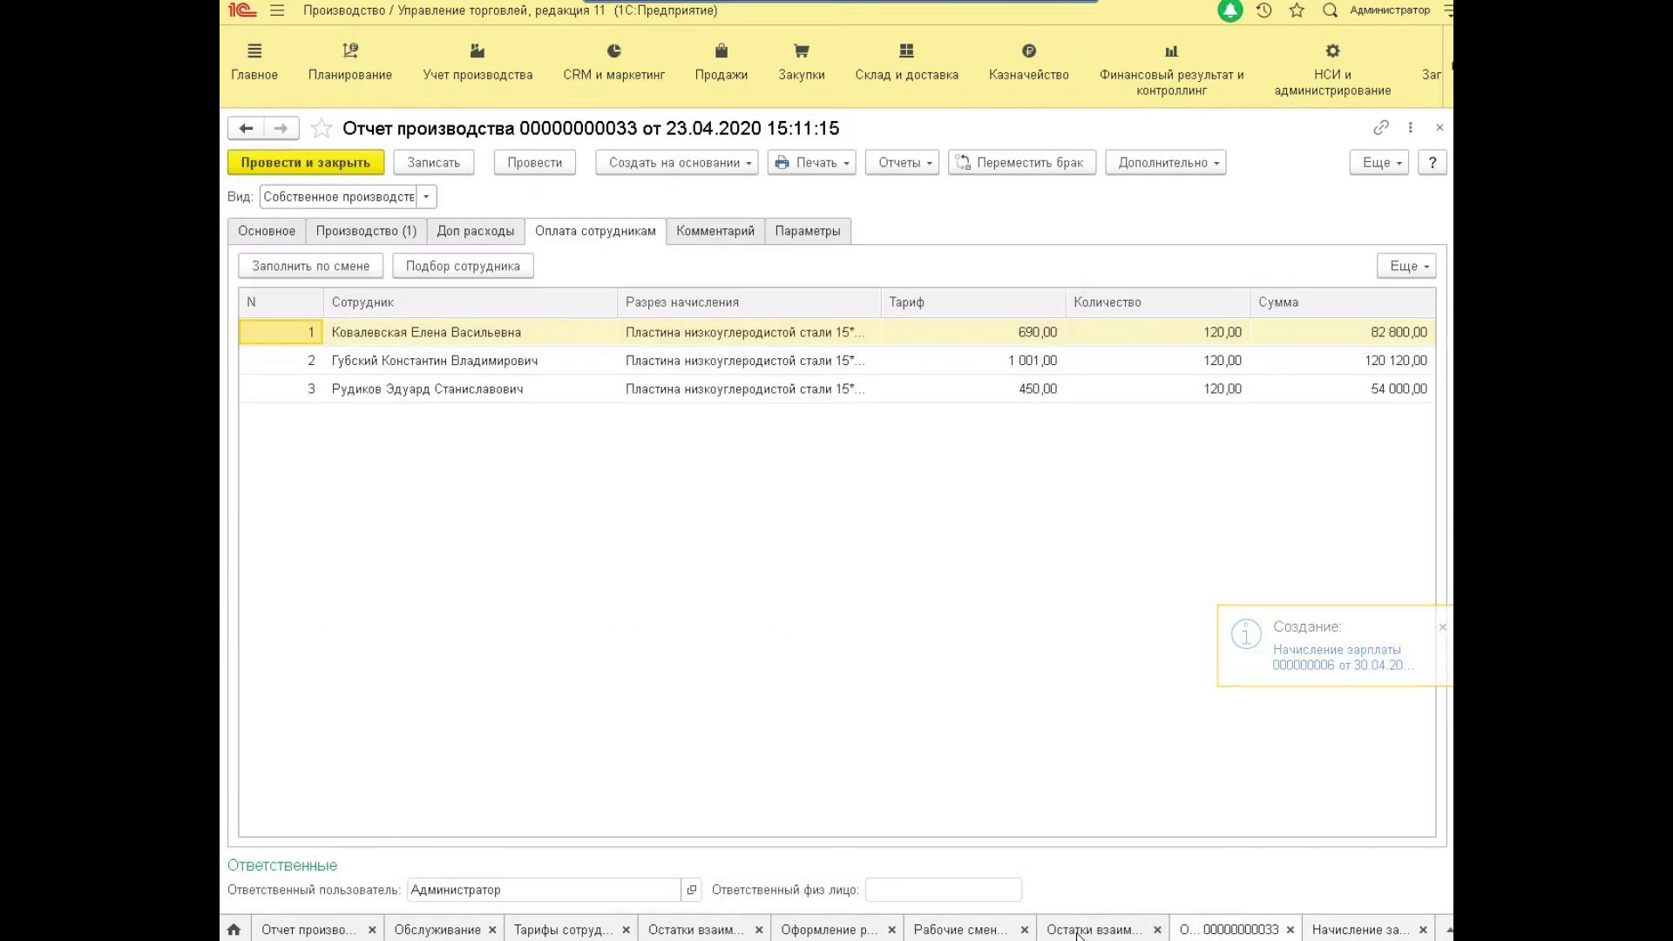
pyautogui.click(1144, 934)
pyautogui.click(301, 195)
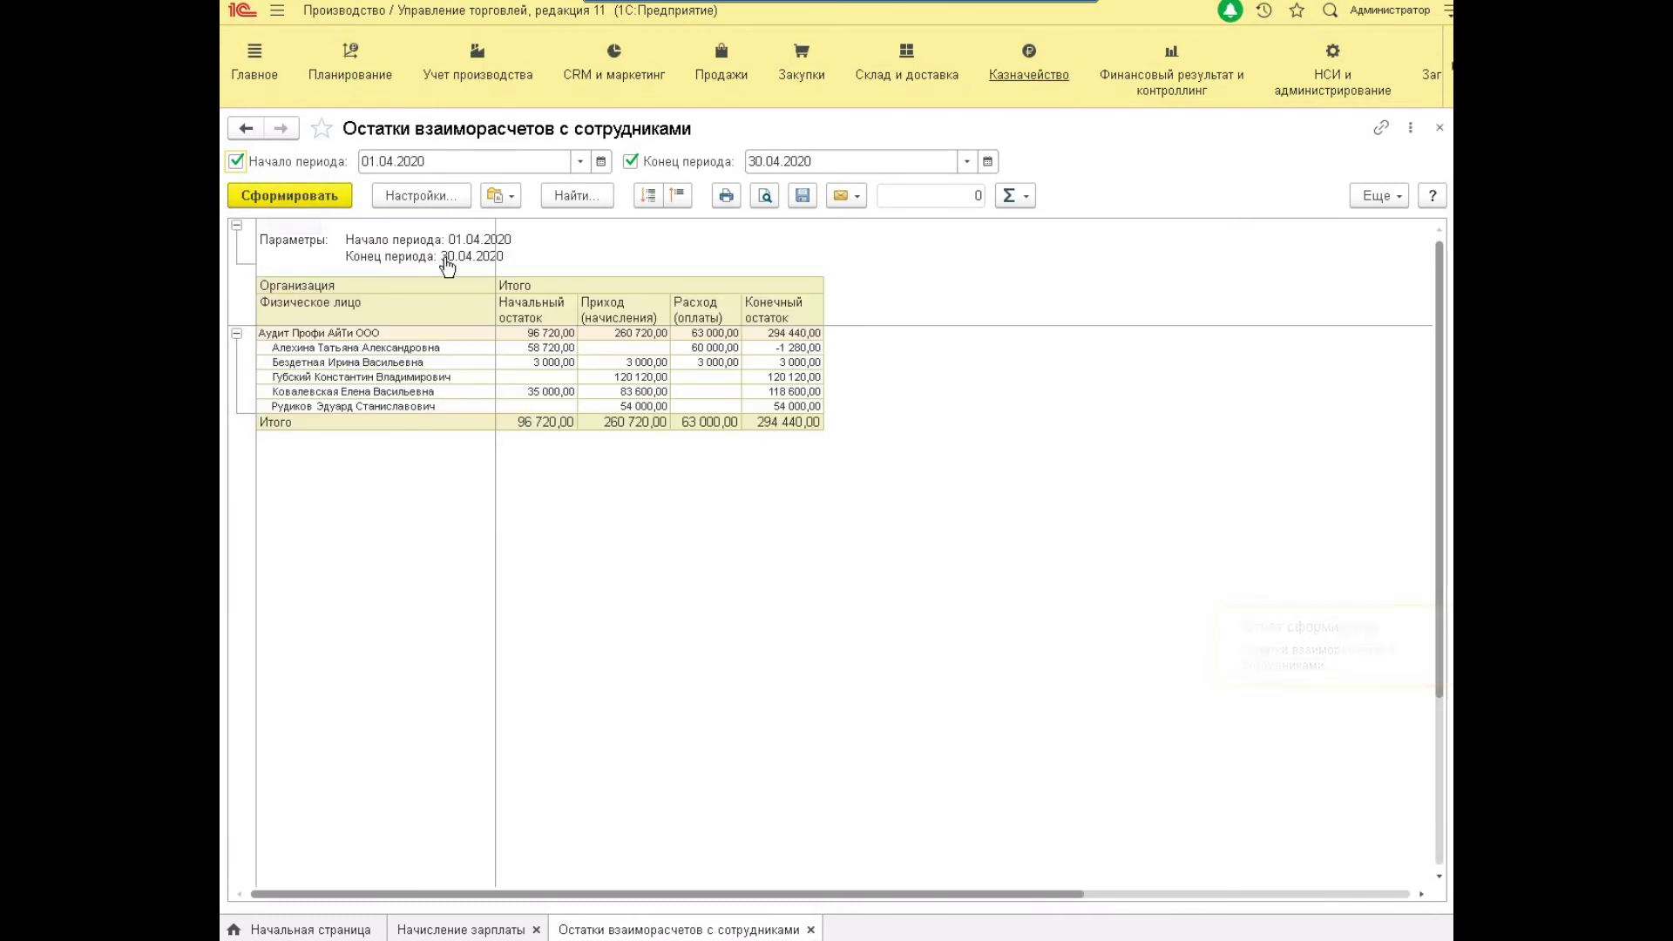
pyautogui.click(635, 366)
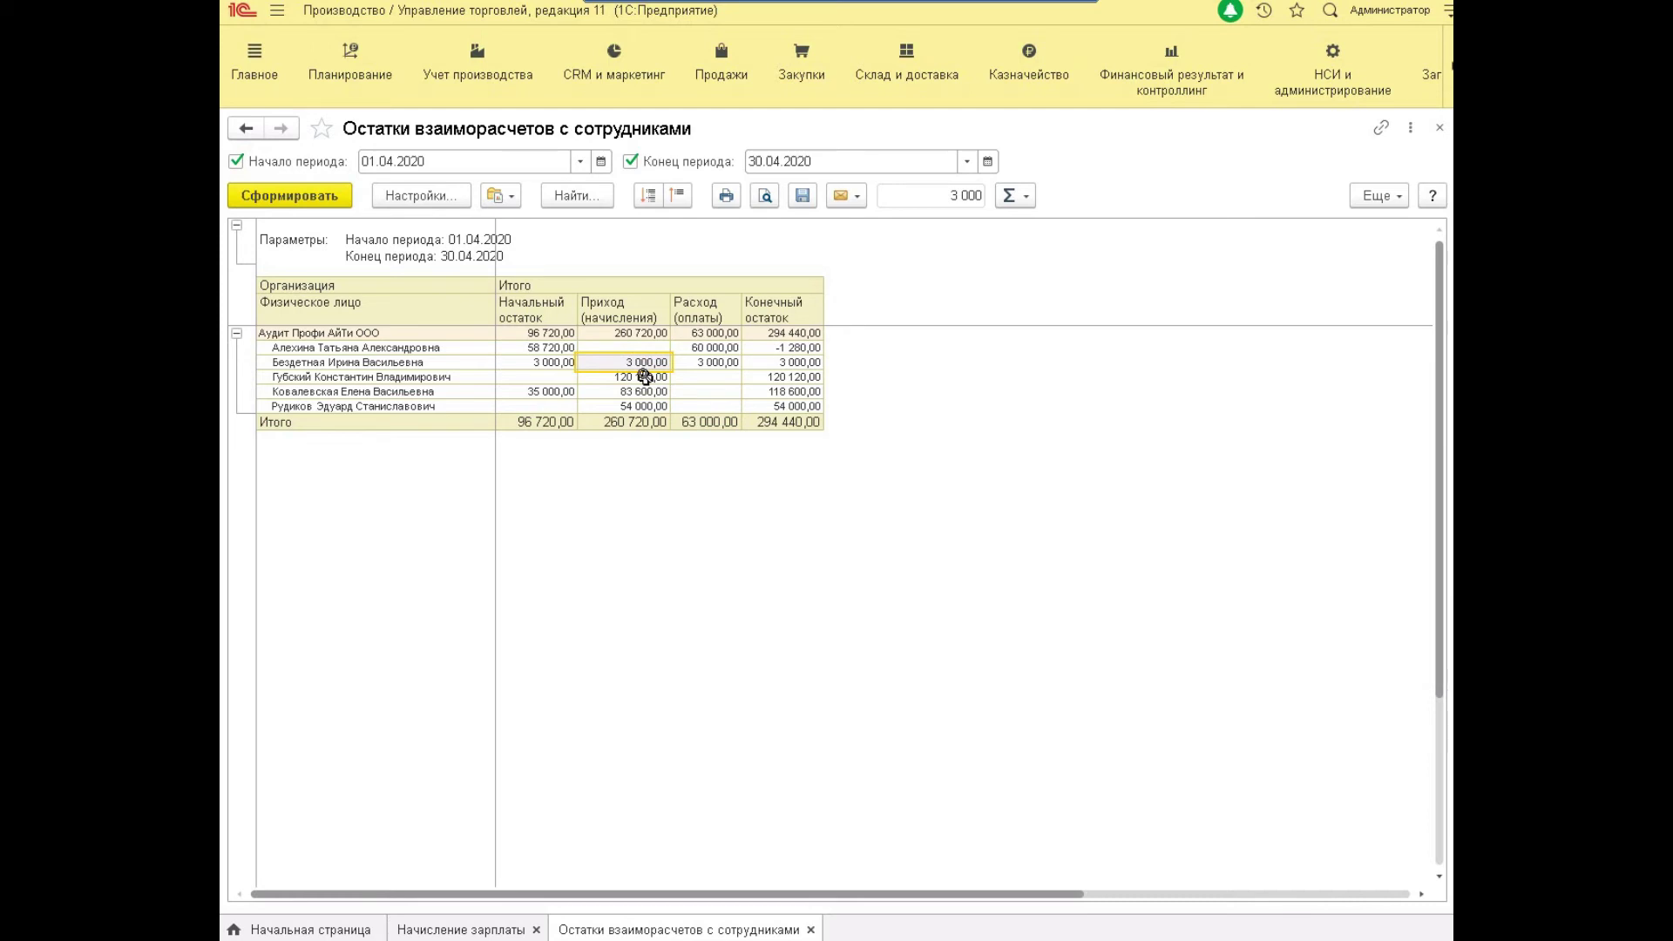
pyautogui.click(645, 377)
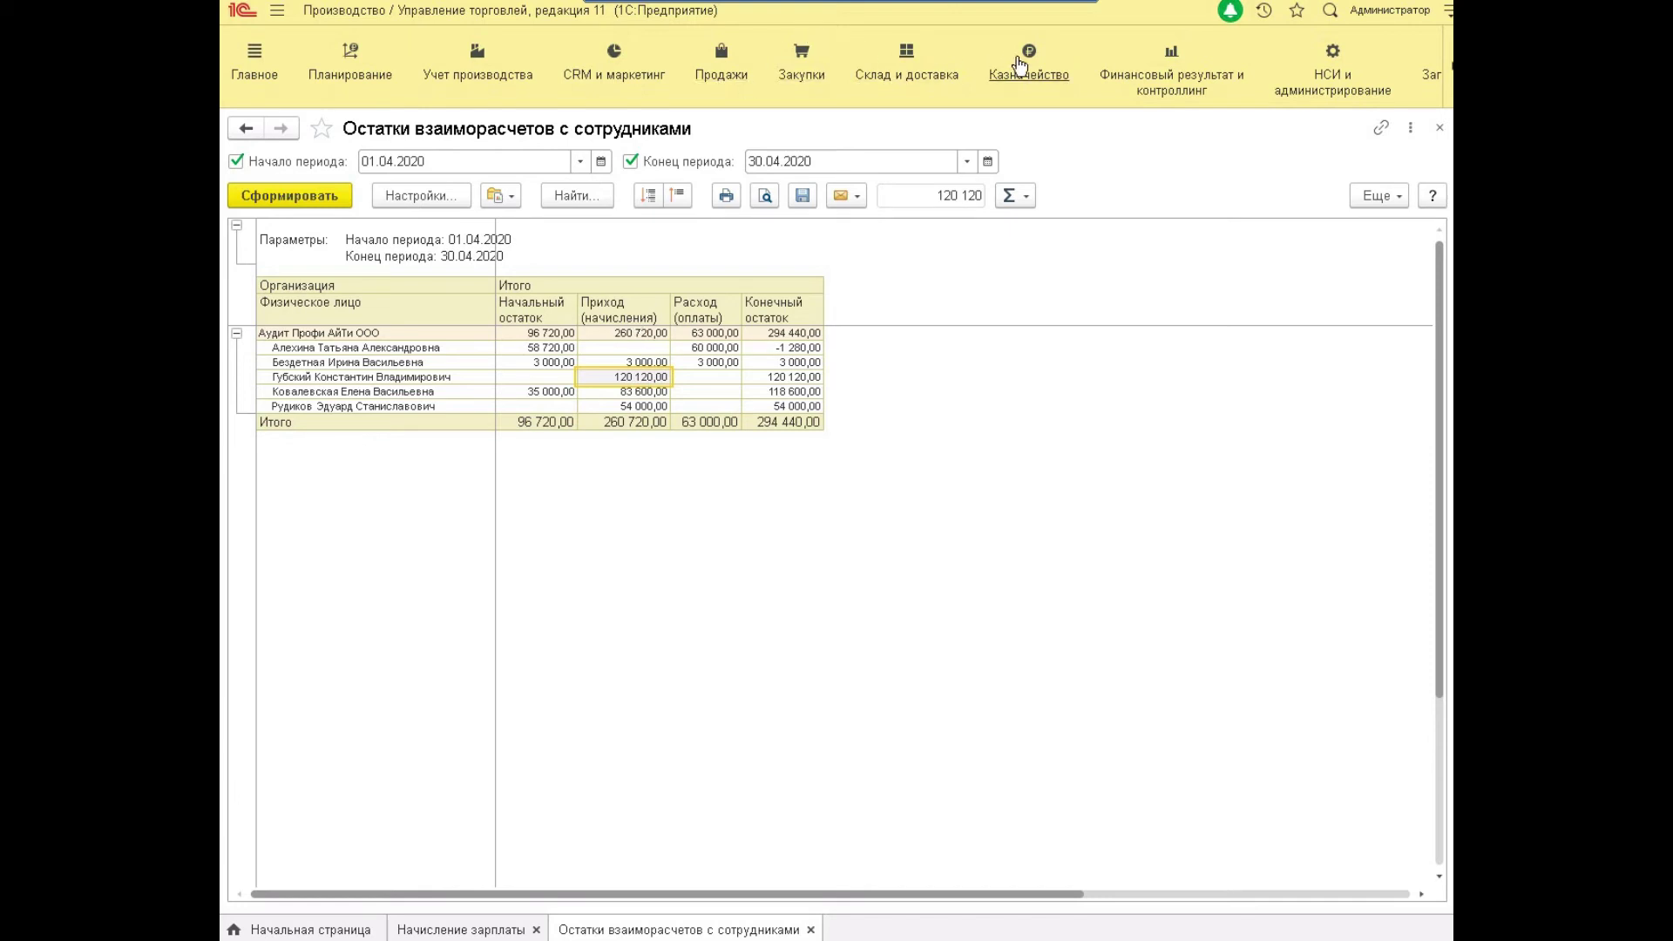
pyautogui.click(377, 377)
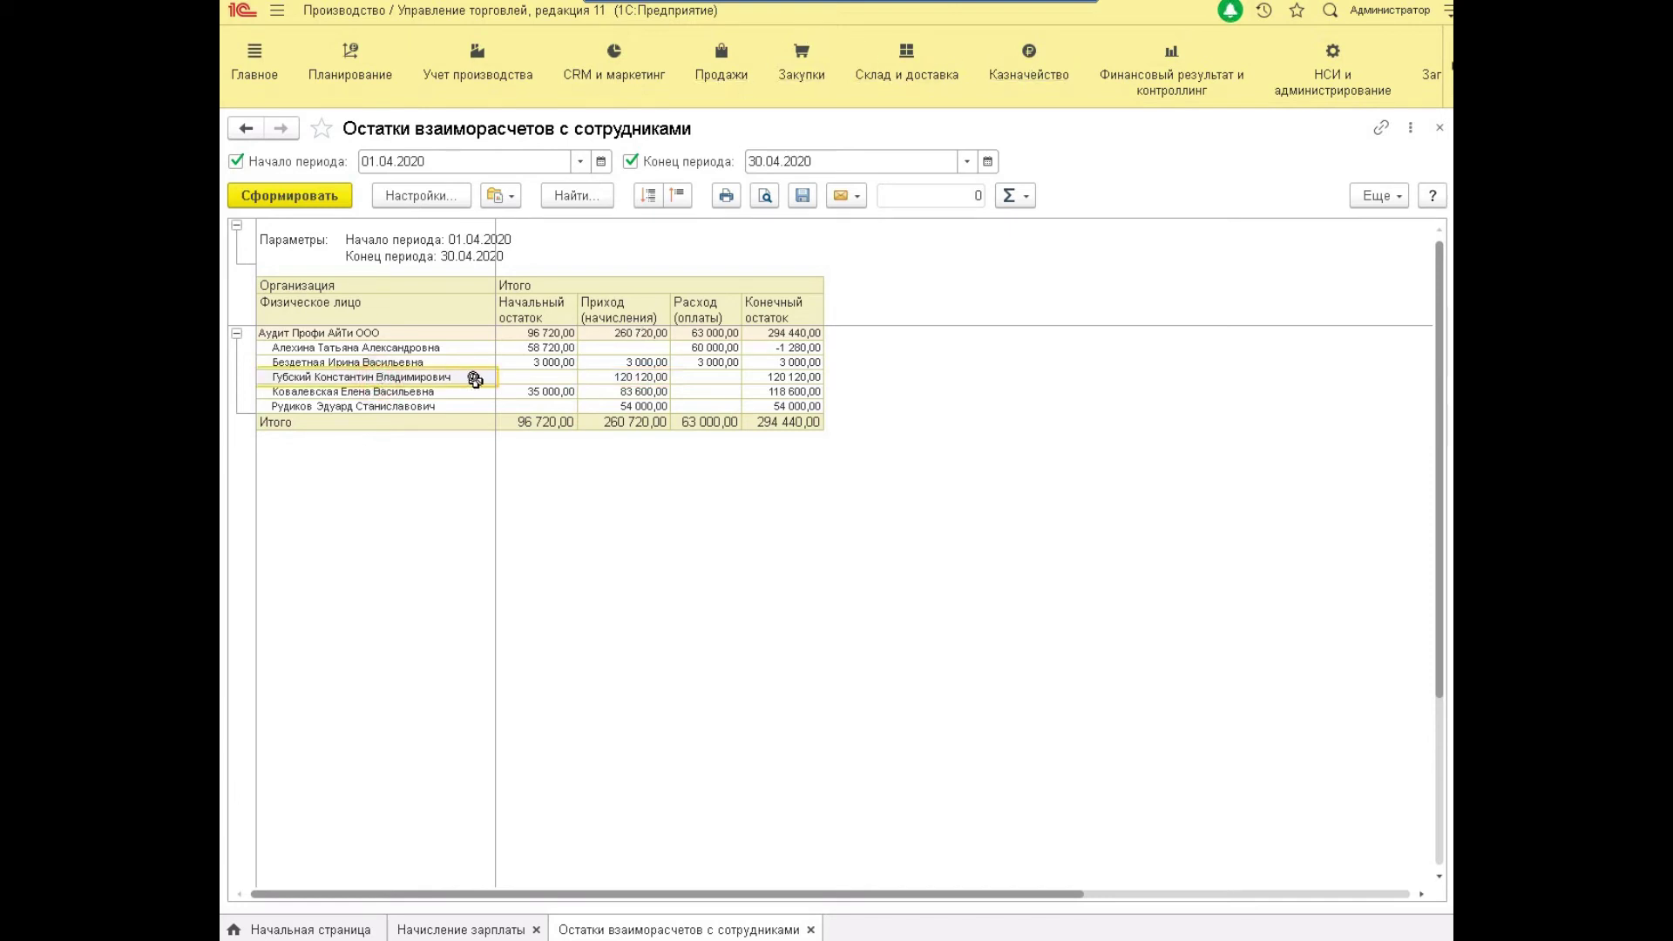
pyautogui.click(1025, 74)
pyautogui.click(417, 485)
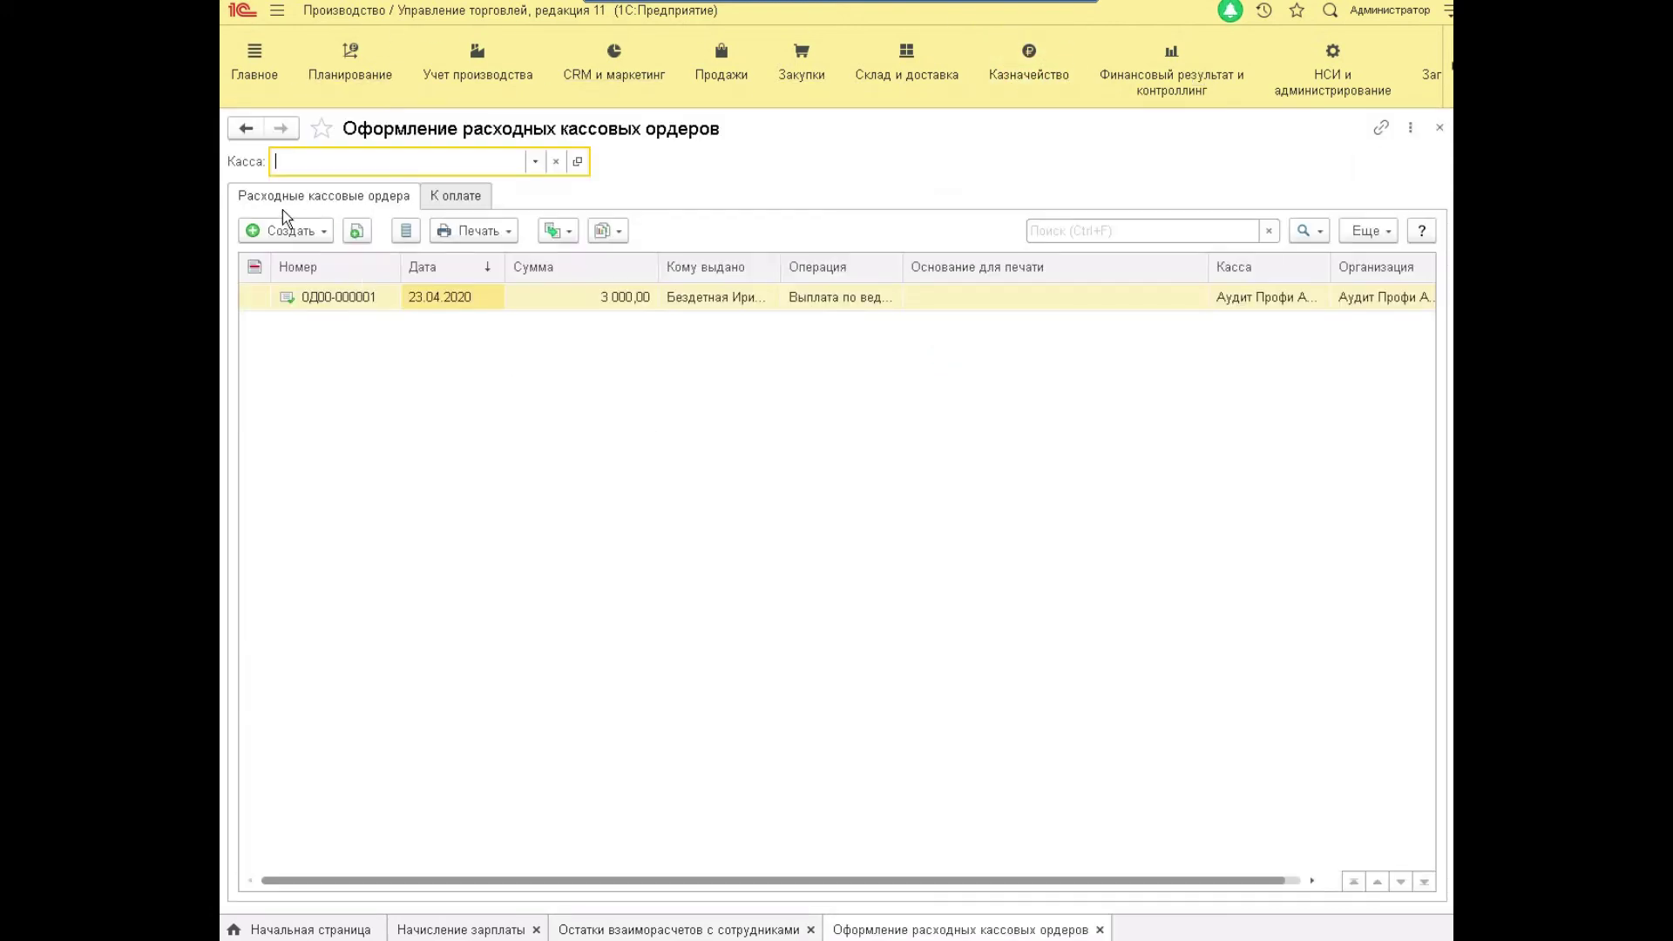
# Create a salary payout to one employee for 56 000.
pyautogui.click(309, 232)
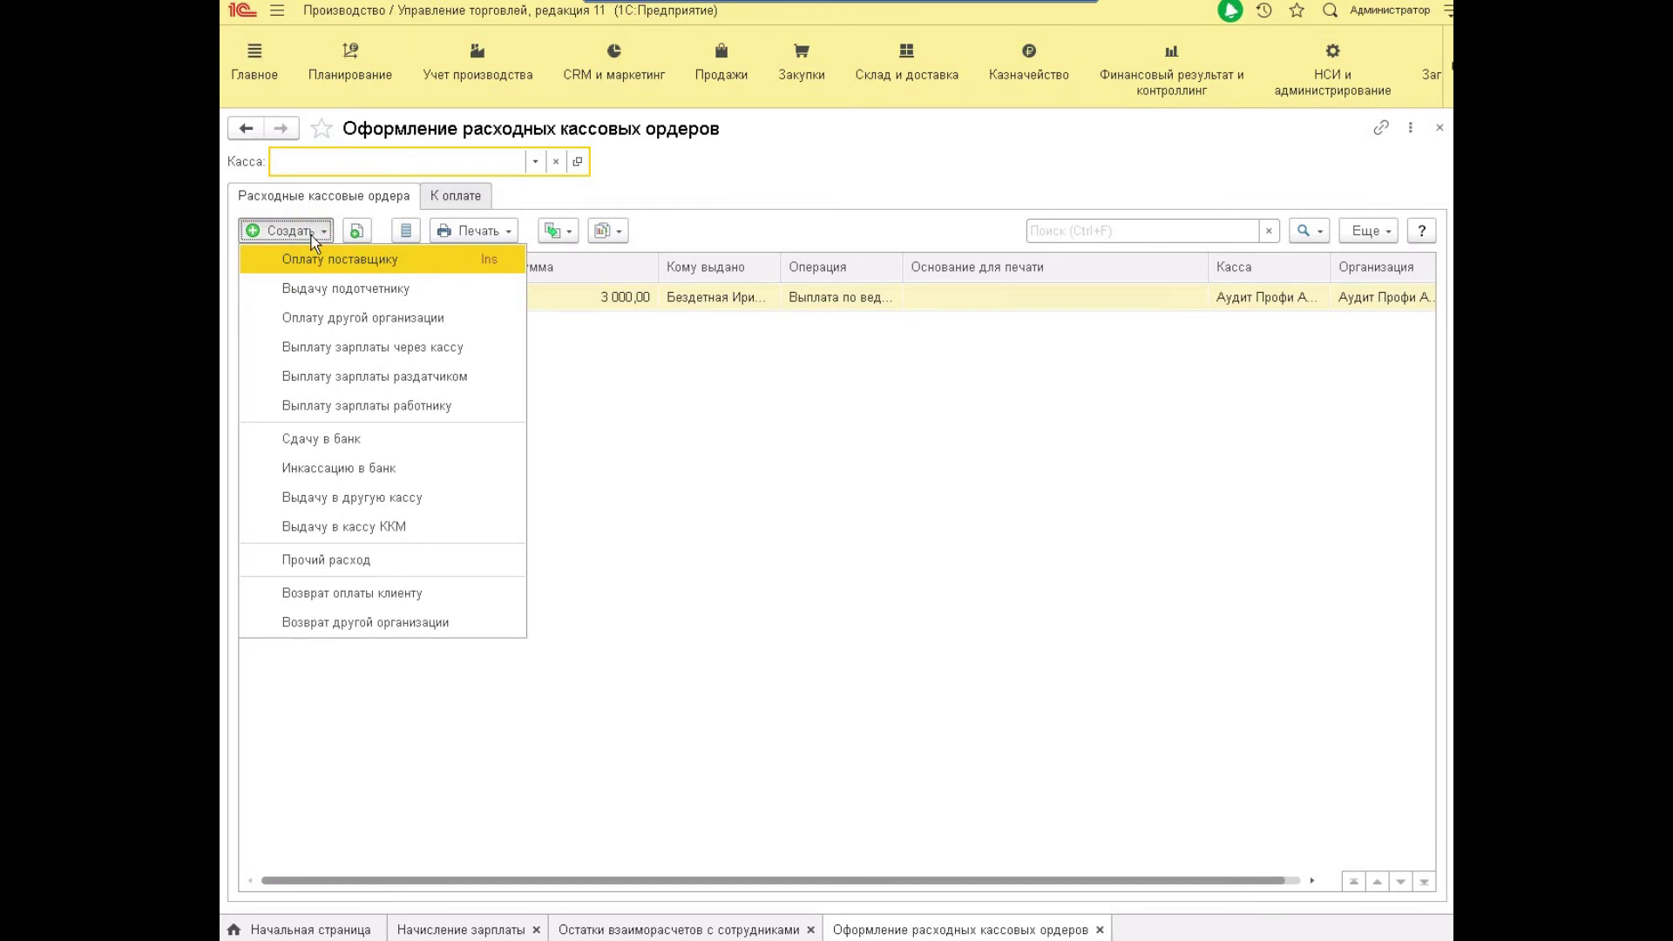
pyautogui.click(321, 407)
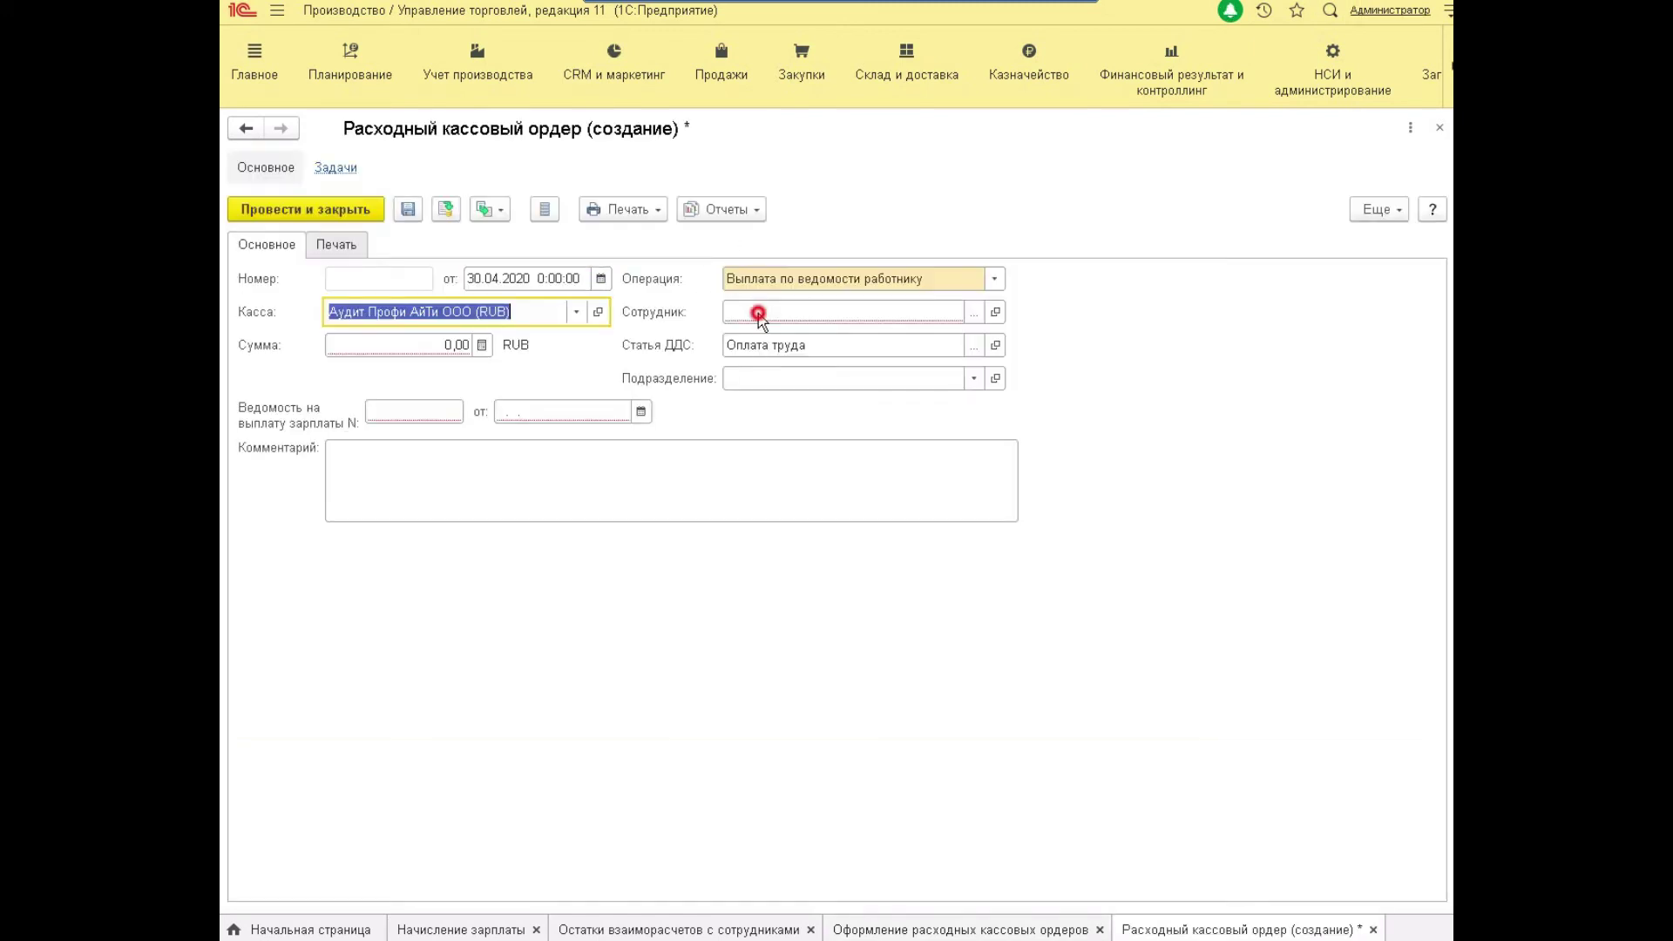
pyautogui.click(758, 312)
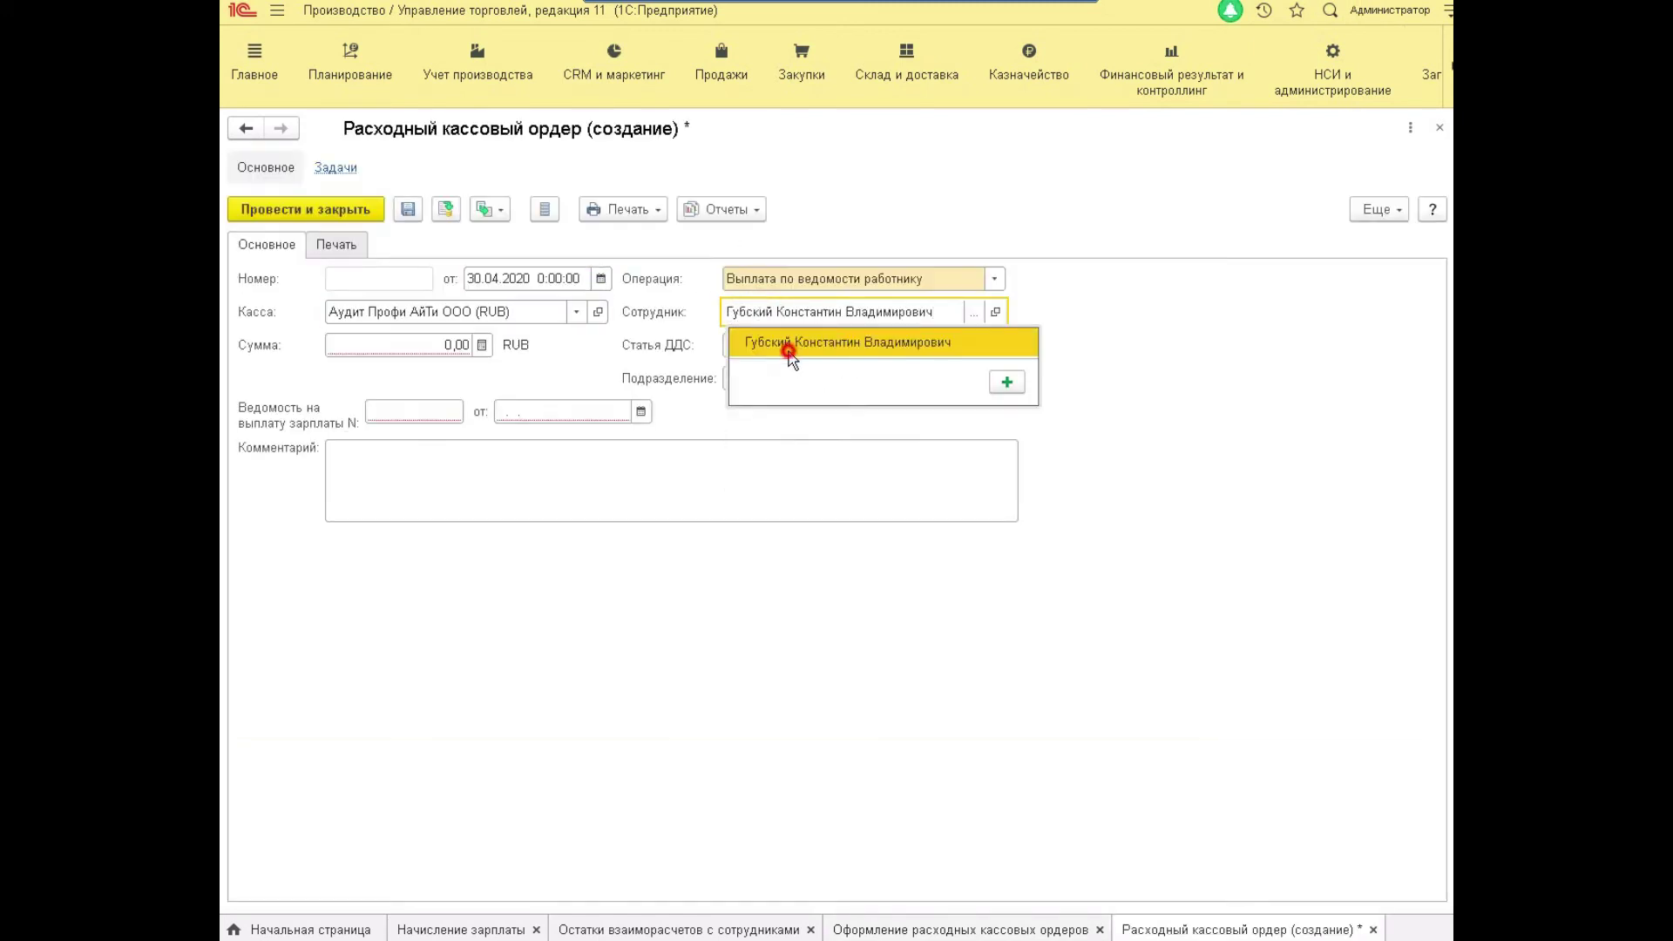
pyautogui.click(786, 342)
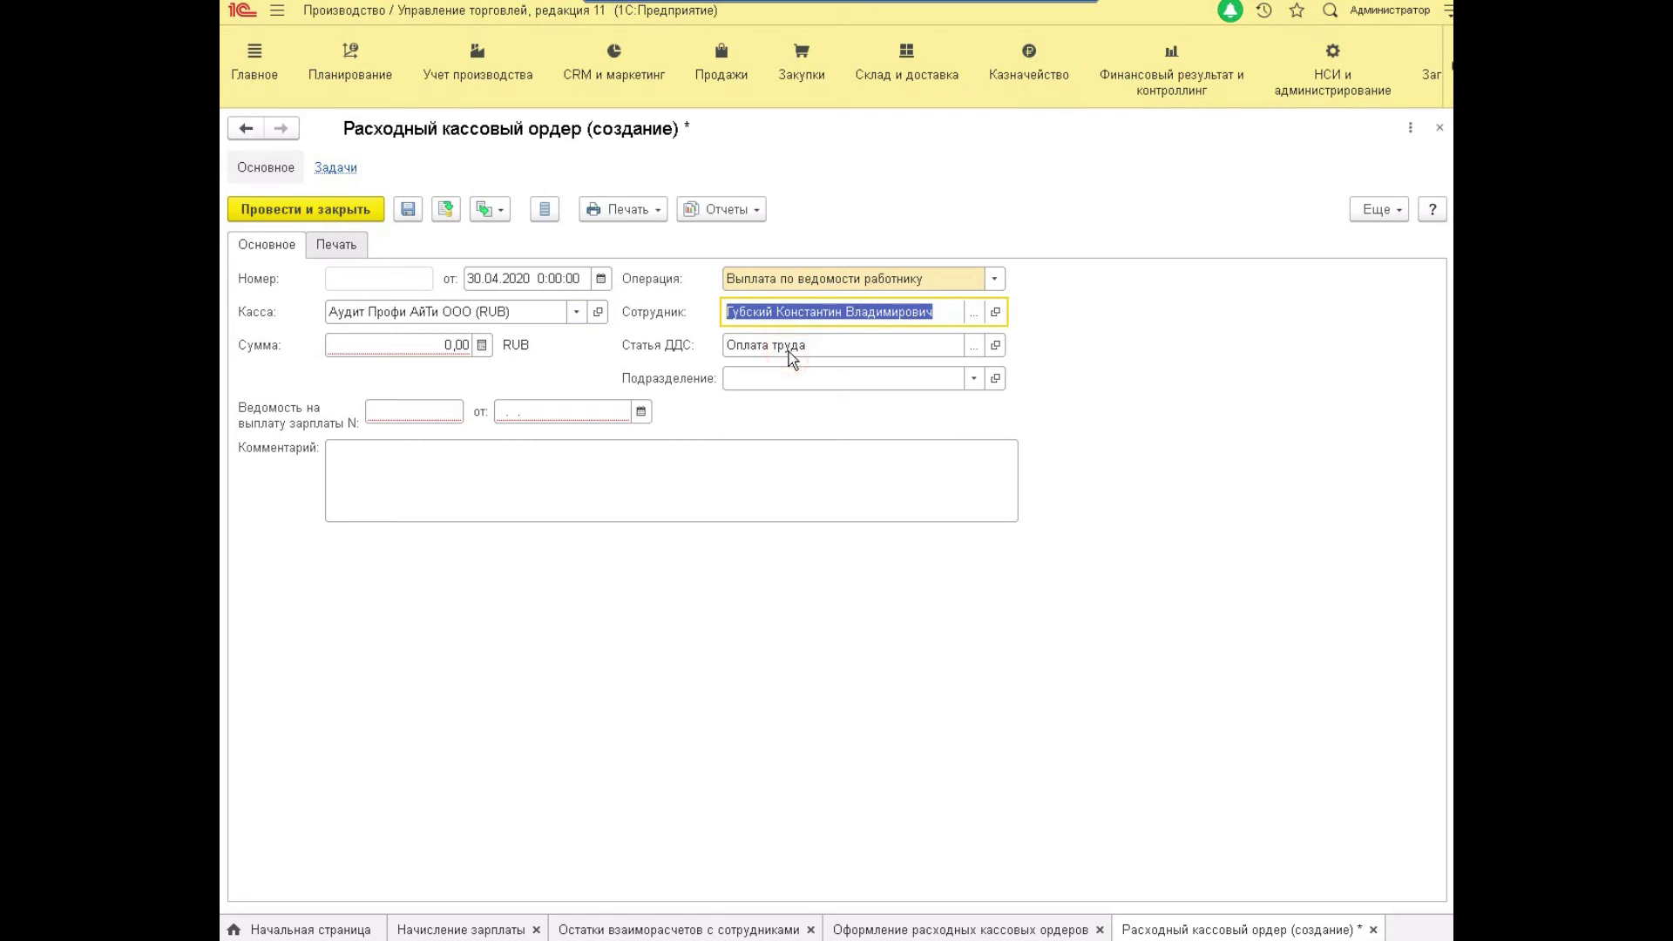
pyautogui.click(386, 339)
pyautogui.write('56 000')
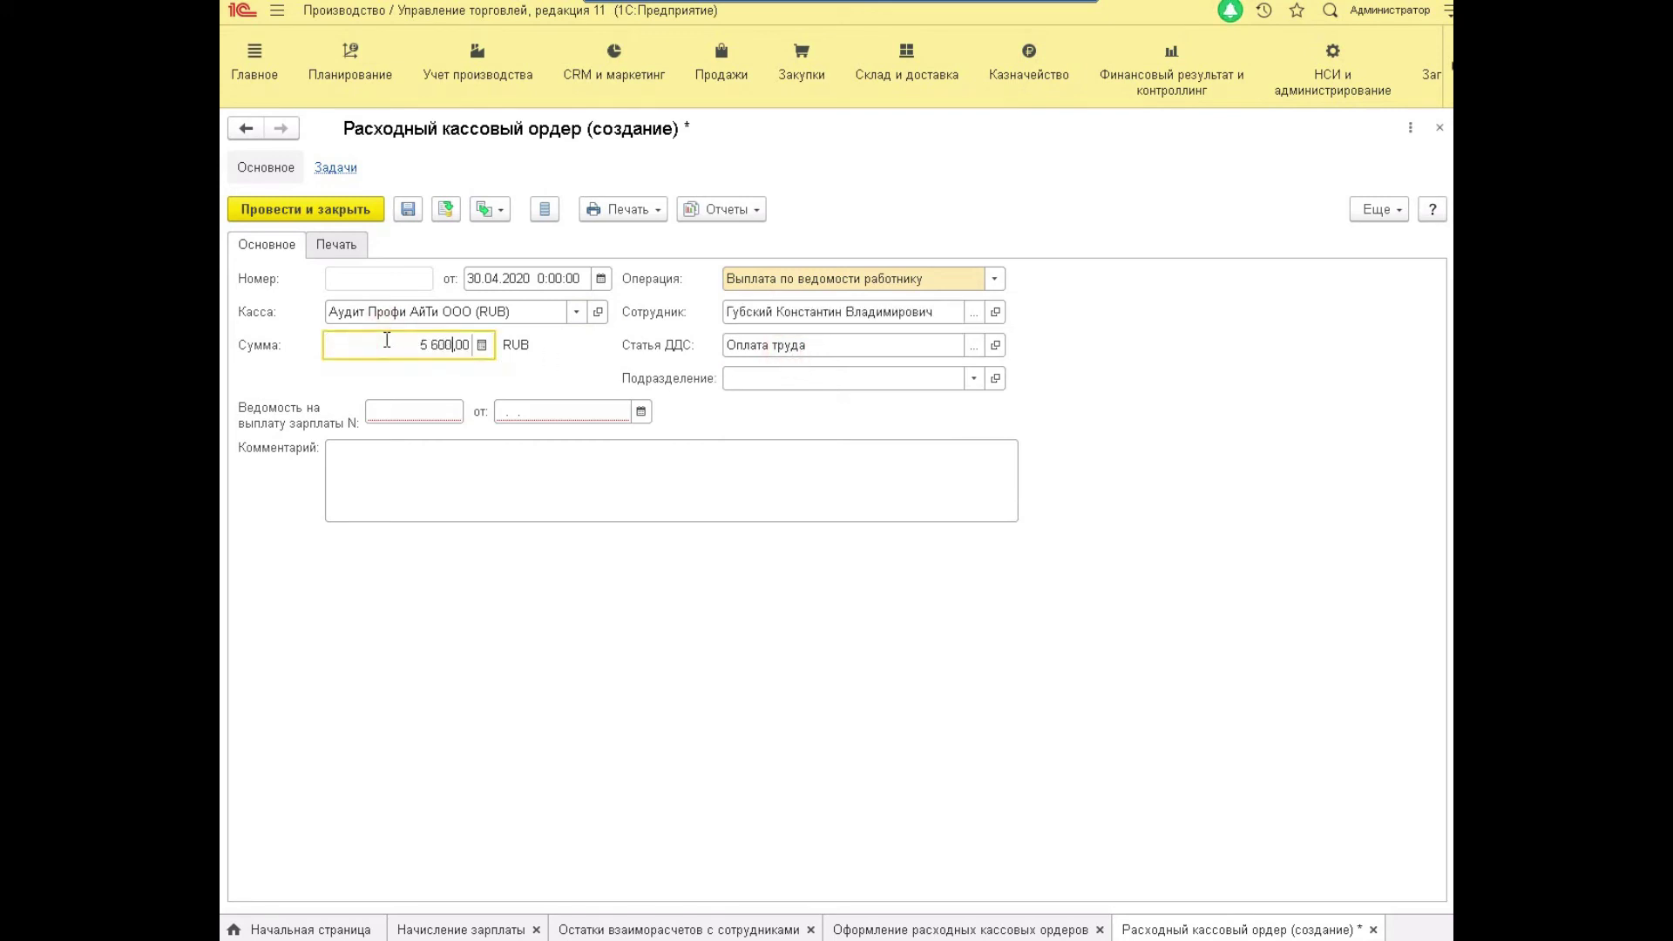
pyautogui.press('Tab')
# Set payroll statement н/д dated 30.04.2020 and post the cash disbursement order.
pyautogui.click(417, 408)
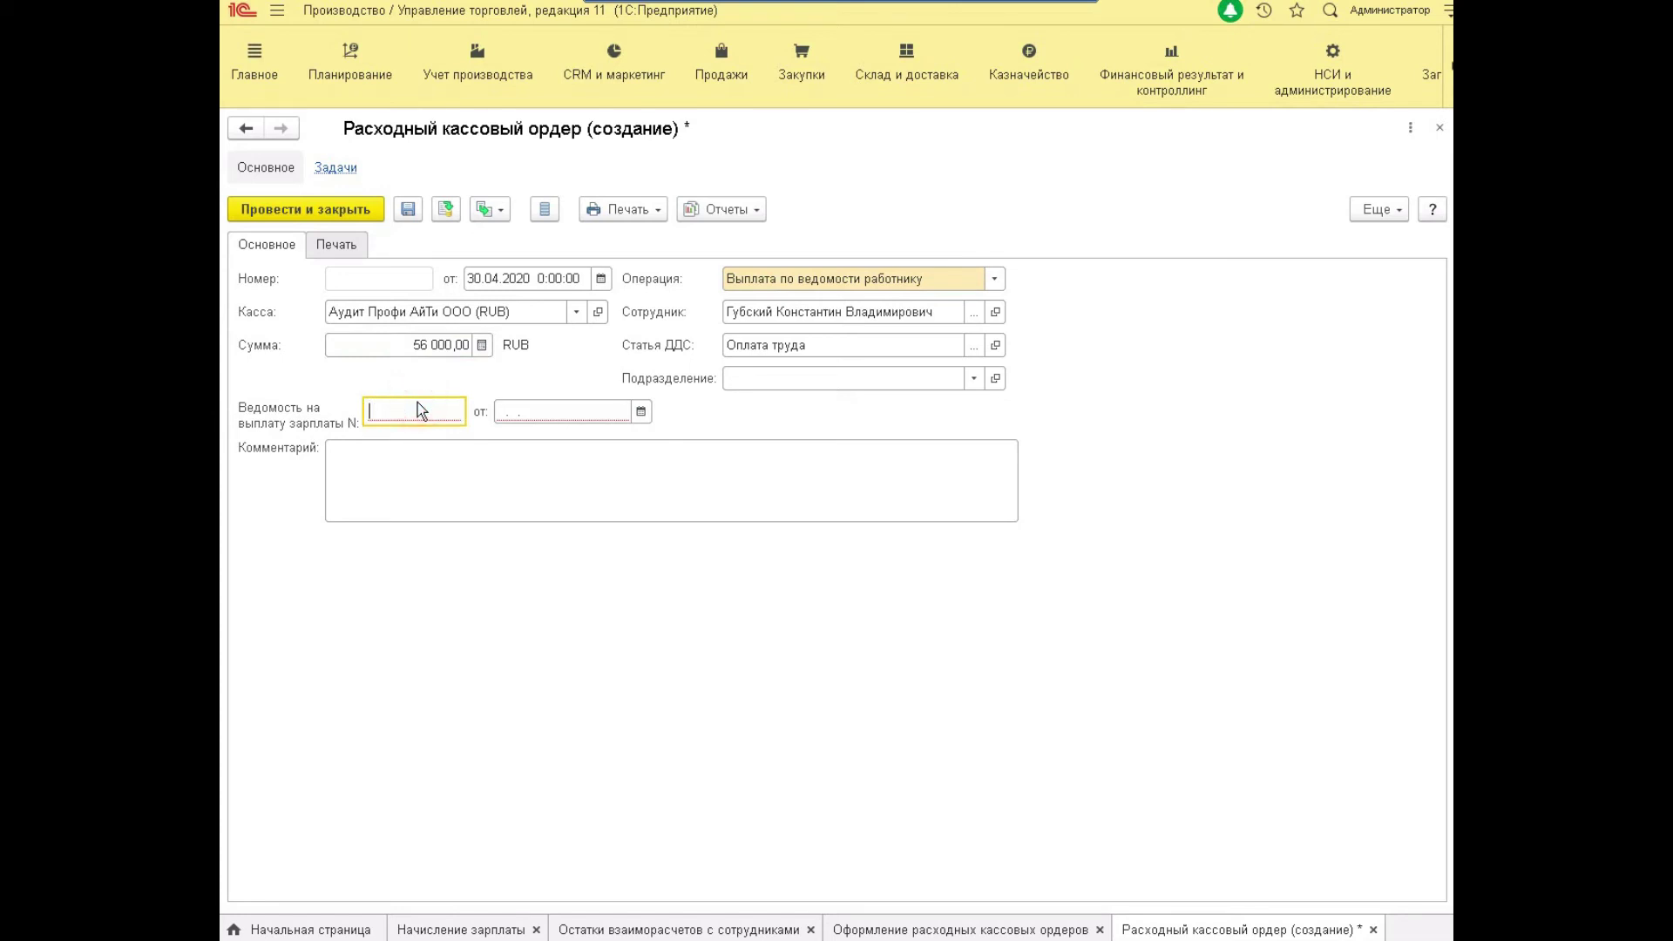
pyautogui.press('BackSpace')
pyautogui.write('Н')
pyautogui.press('BackSpace')
pyautogui.write('н/д')
pyautogui.press('Tab')
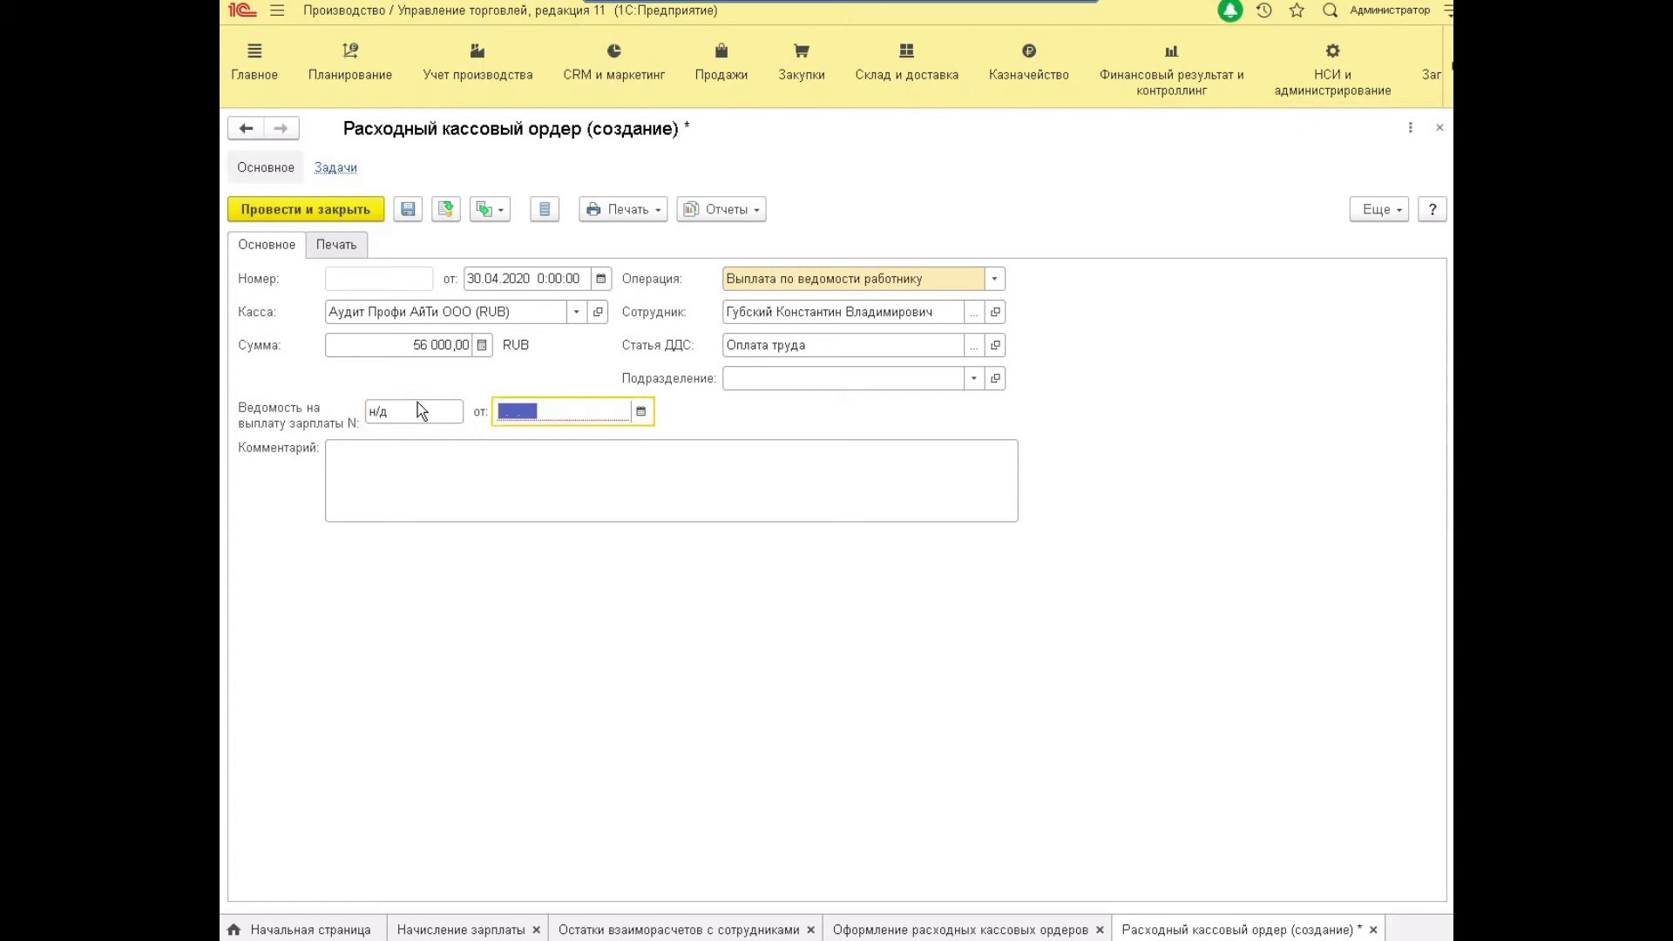
pyautogui.write('30.04.2020')
pyautogui.press('Tab')
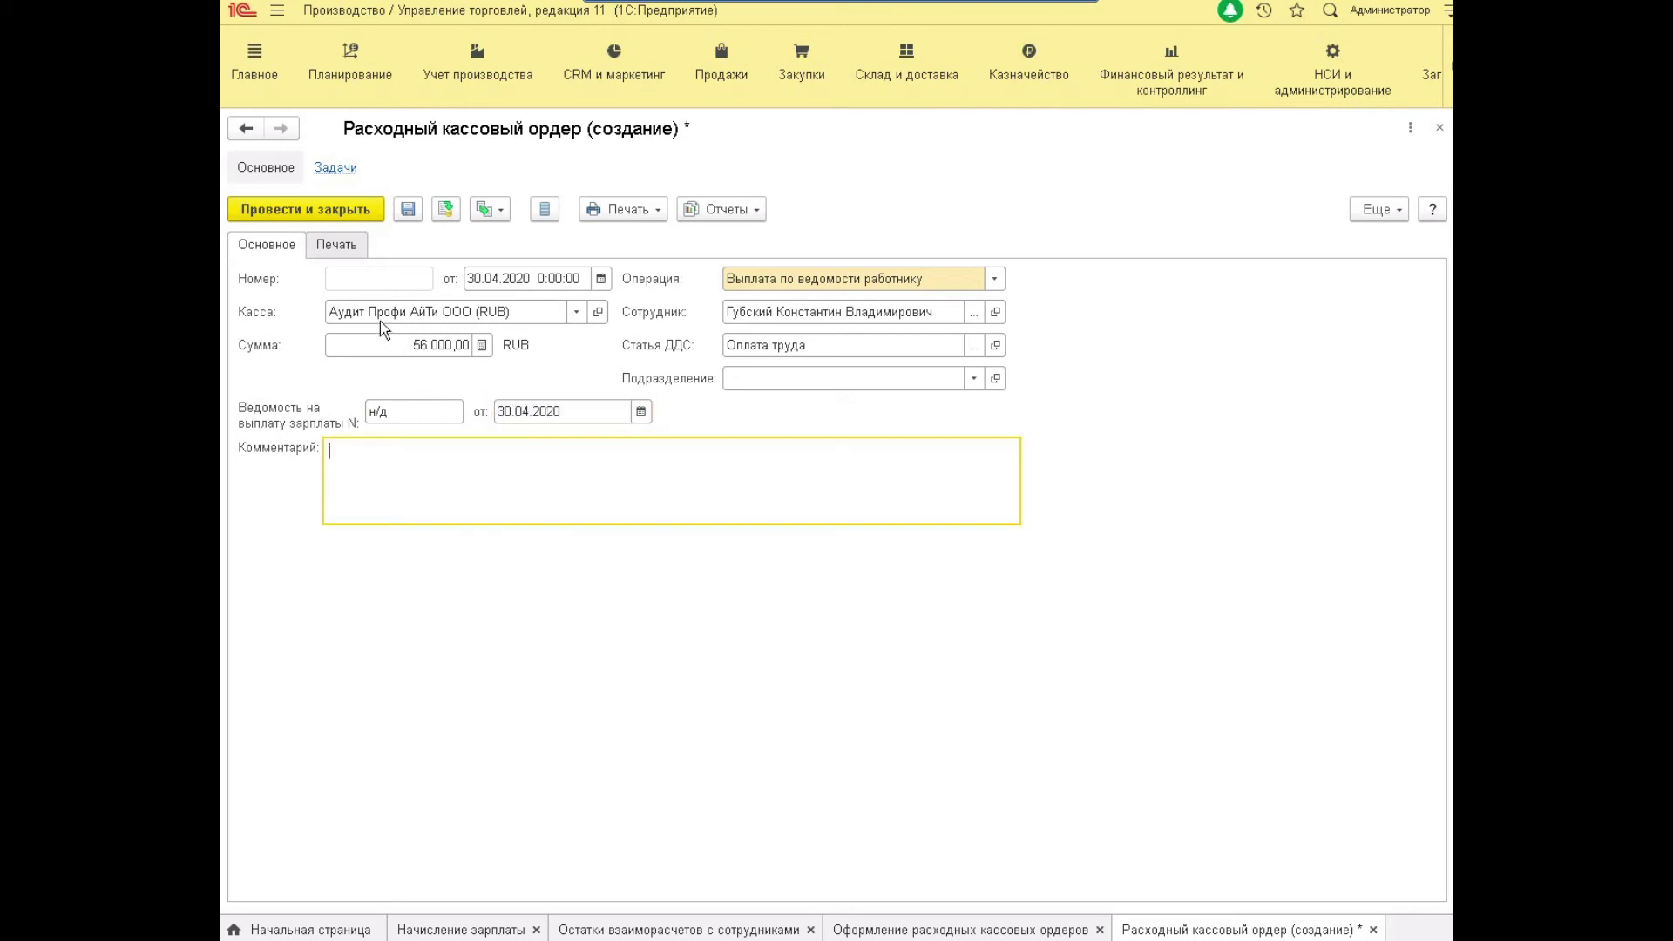
pyautogui.click(348, 209)
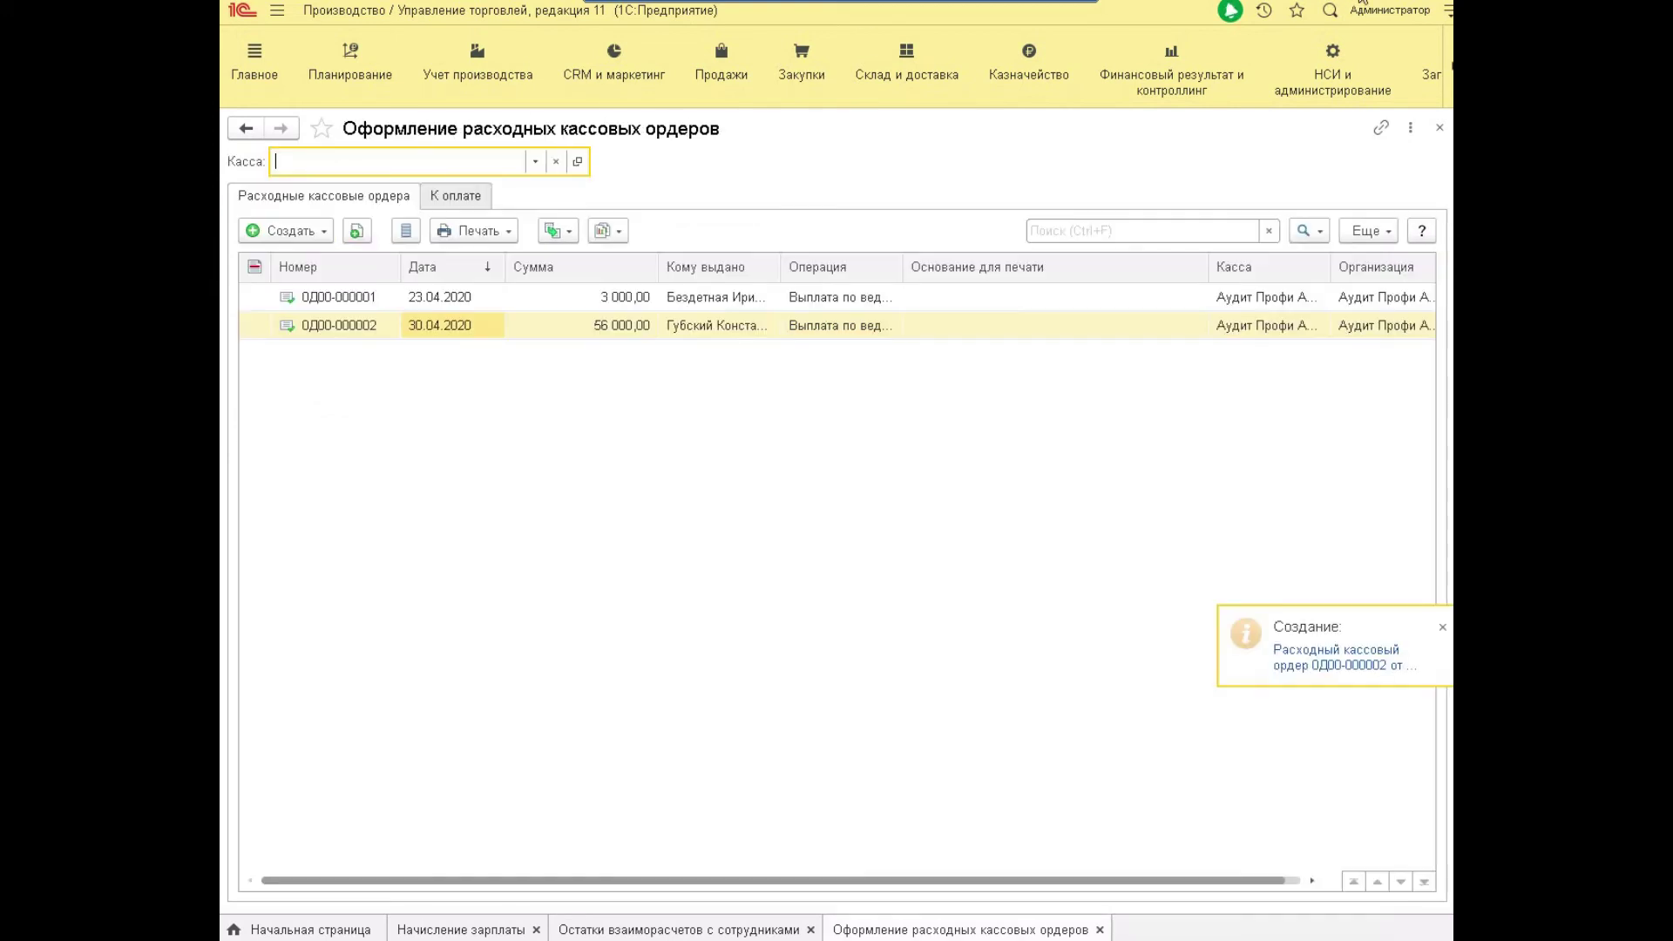
pyautogui.click(629, 927)
pyautogui.click(322, 186)
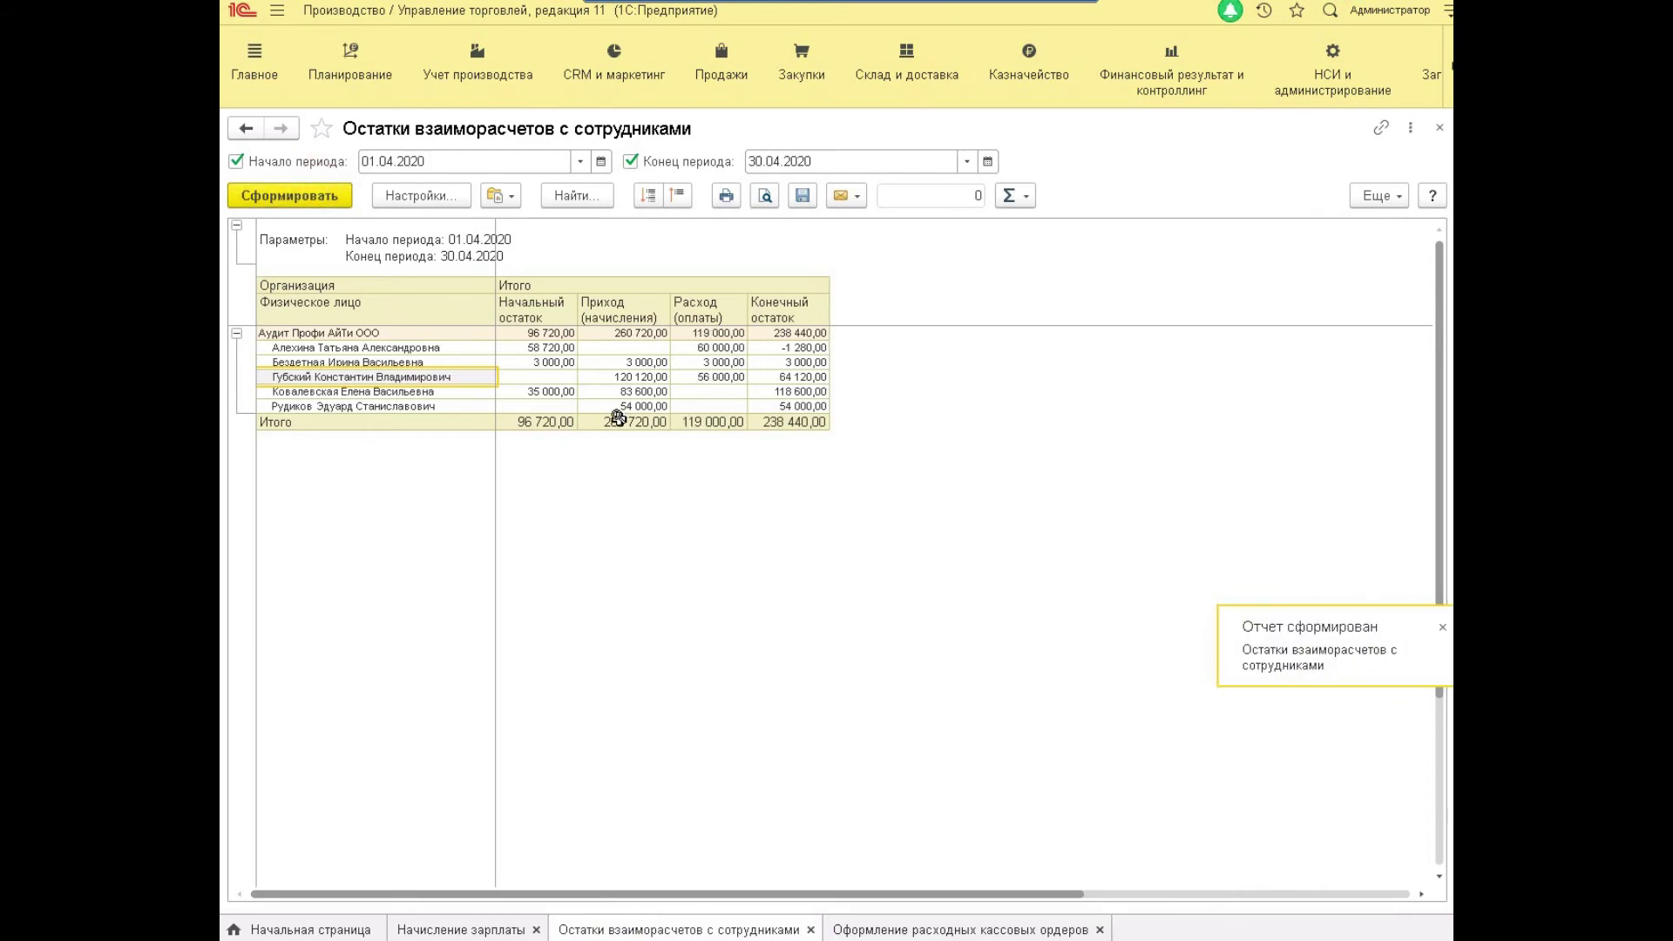
pyautogui.click(648, 378)
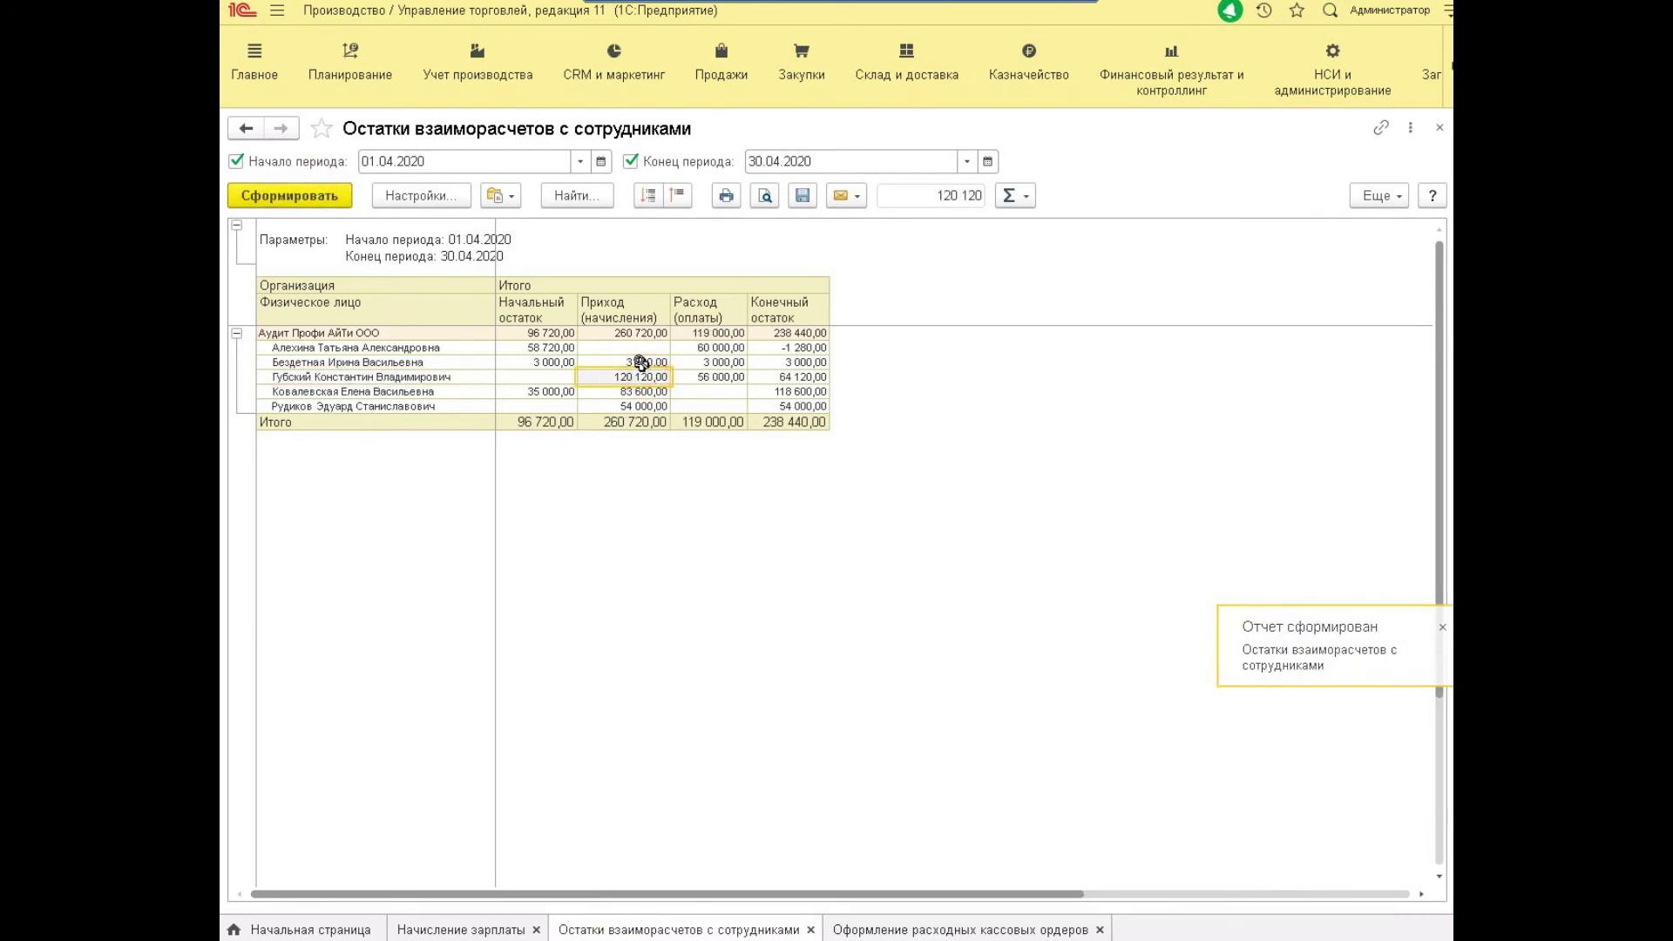
pyautogui.press('Right')
pyautogui.press('Left')
pyautogui.press('Right')
pyautogui.press('Right')
pyautogui.press('Right')
pyautogui.press('Left')
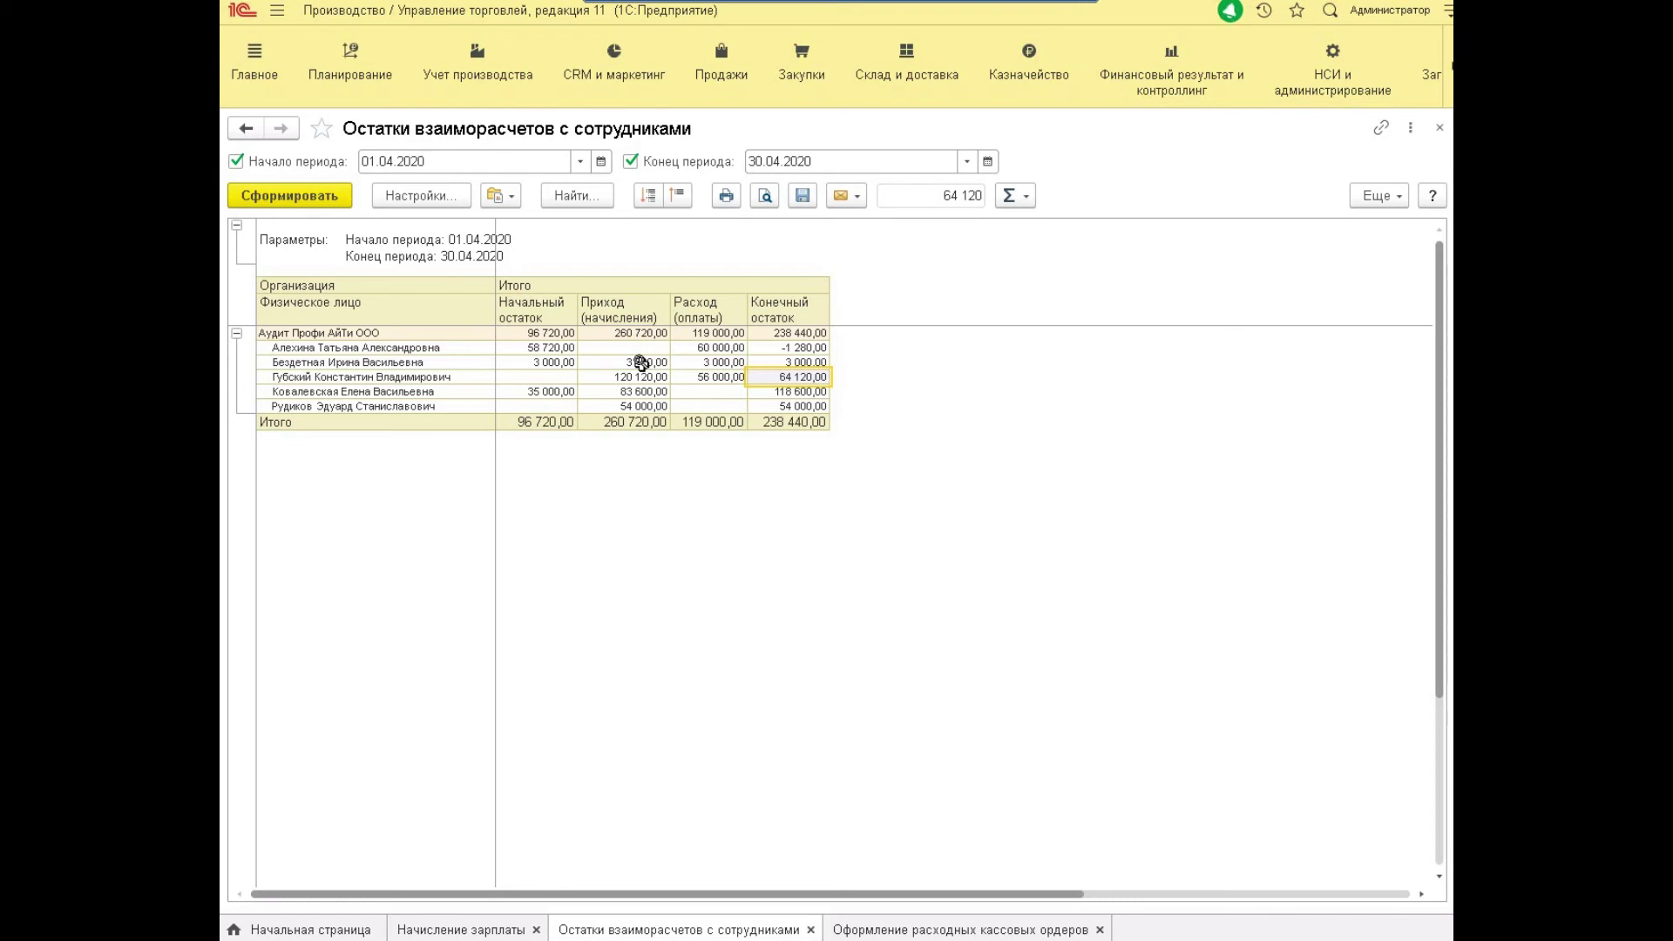
pyautogui.click(716, 361)
pyautogui.click(727, 342)
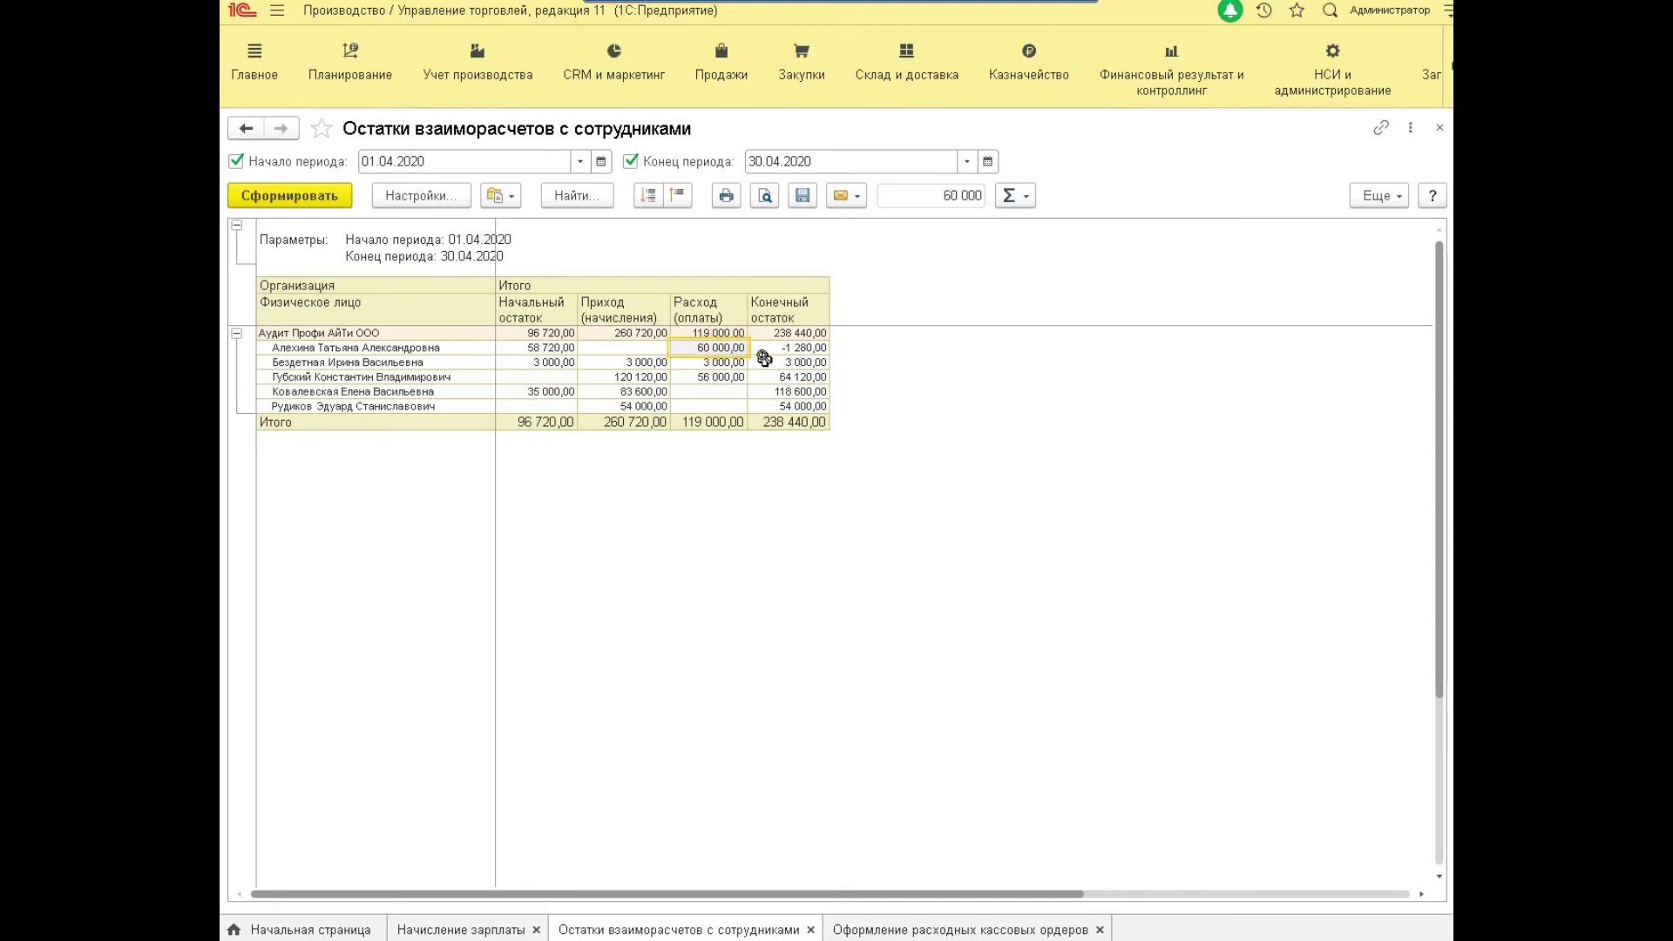
pyautogui.moveTo(802, 347); pyautogui.dragTo(295, 344)
pyautogui.click(295, 345)
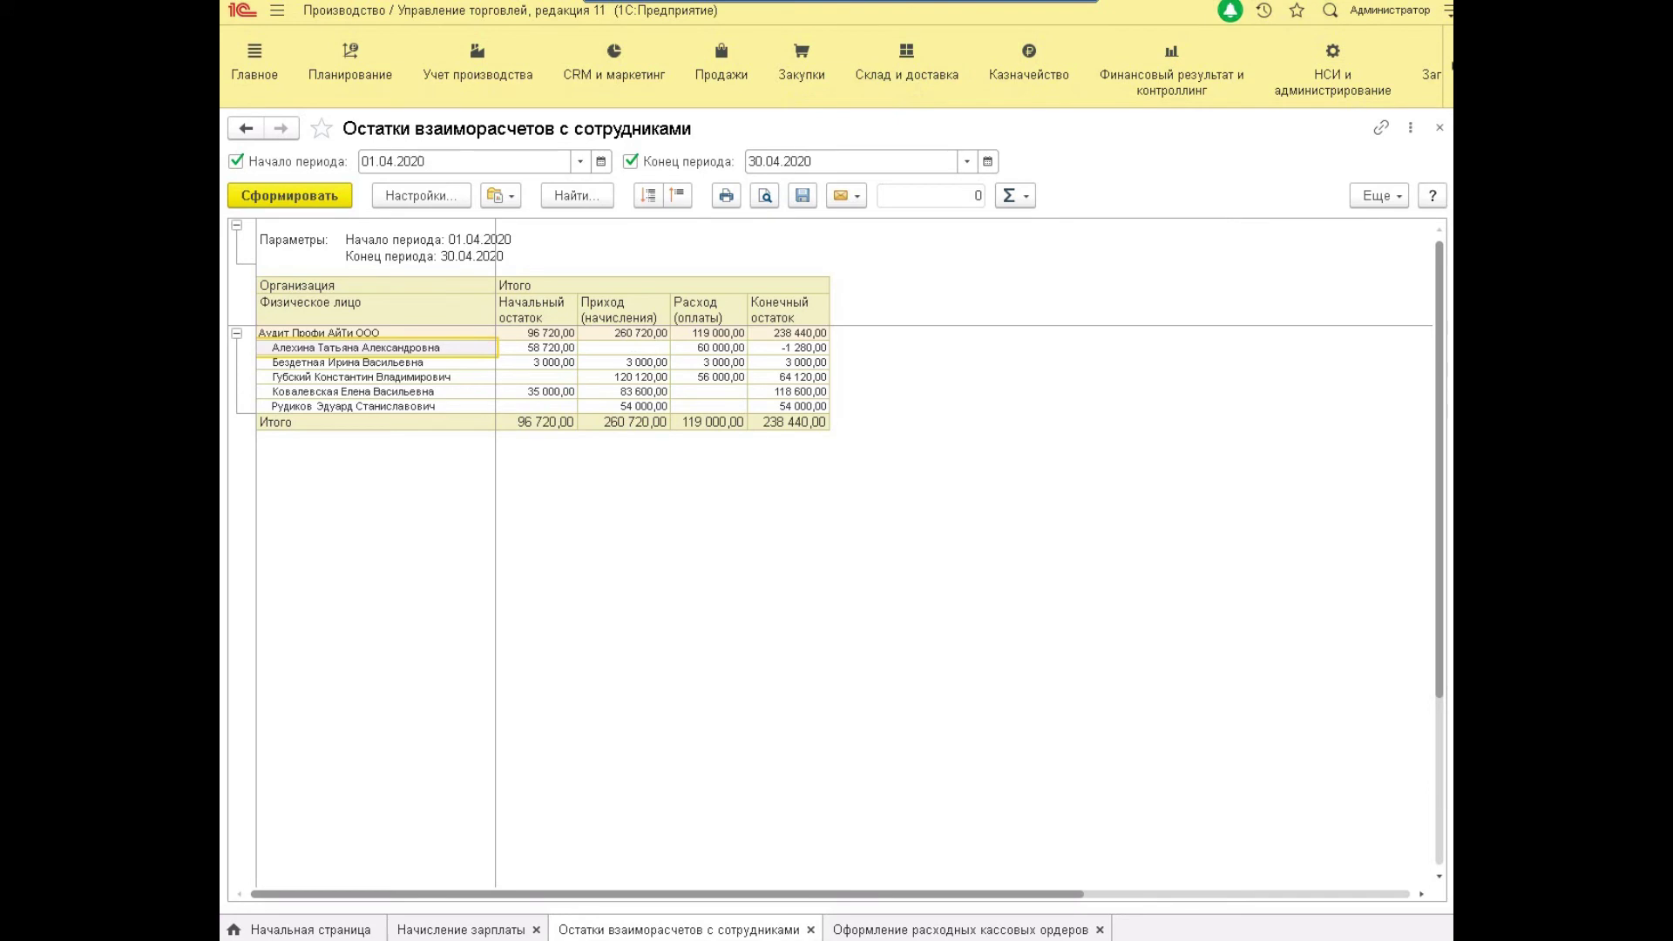
# Open April 2020 month closing and confirm Распределение затрат и расчет себестоимости is done.
pyautogui.click(1139, 78)
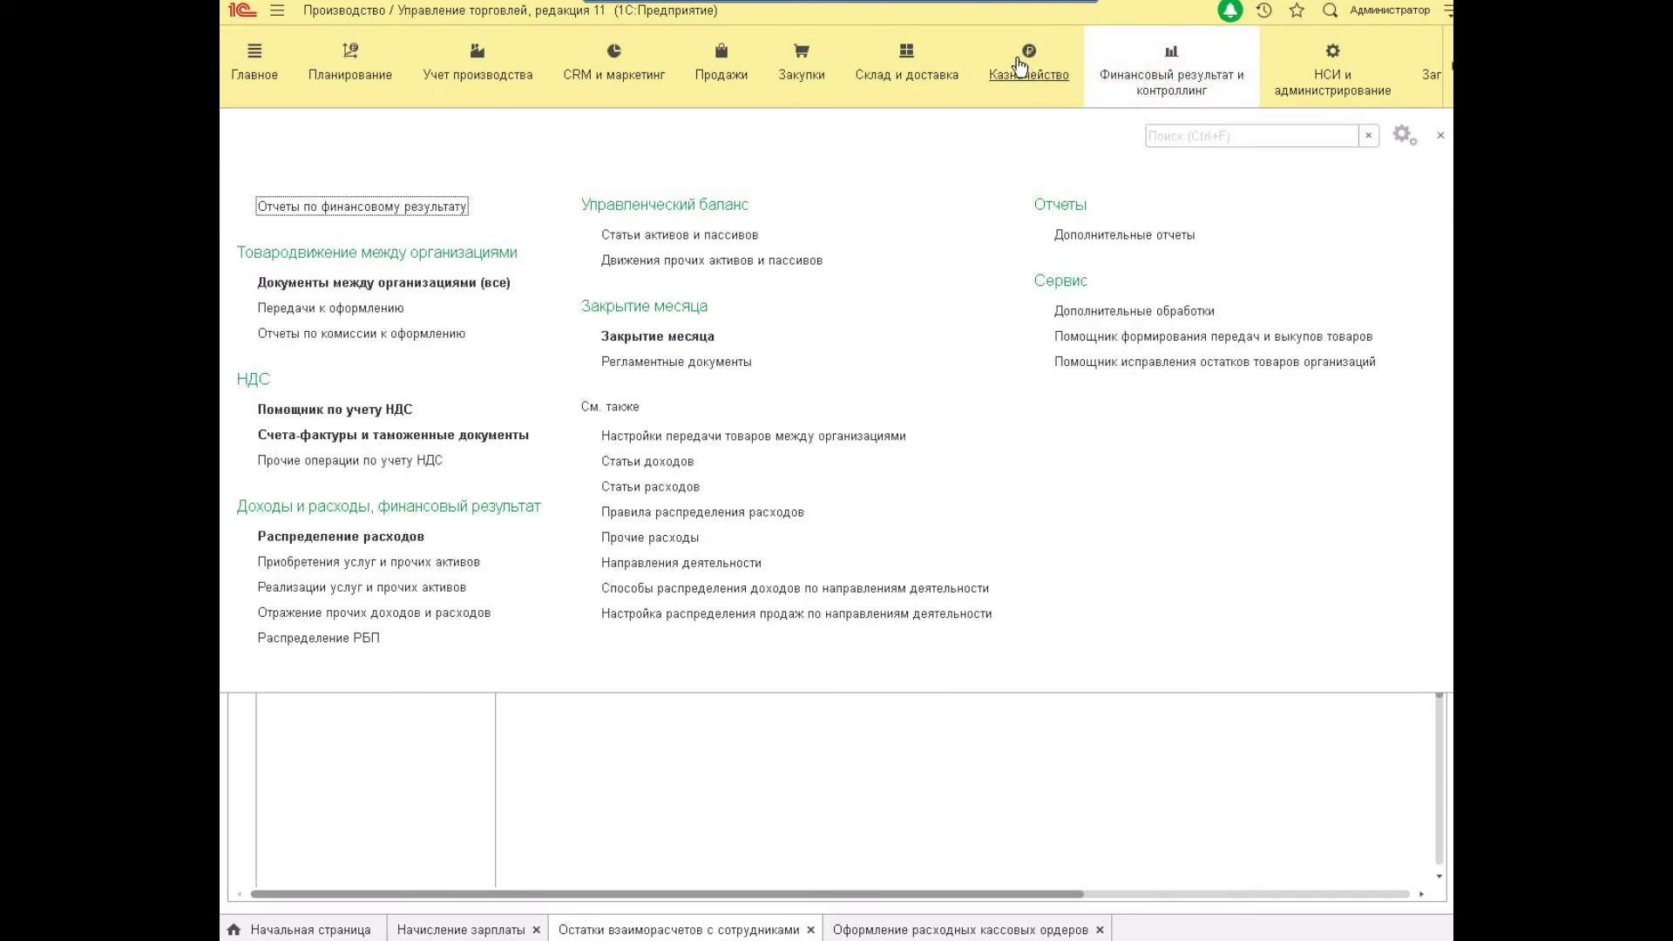
pyautogui.click(658, 336)
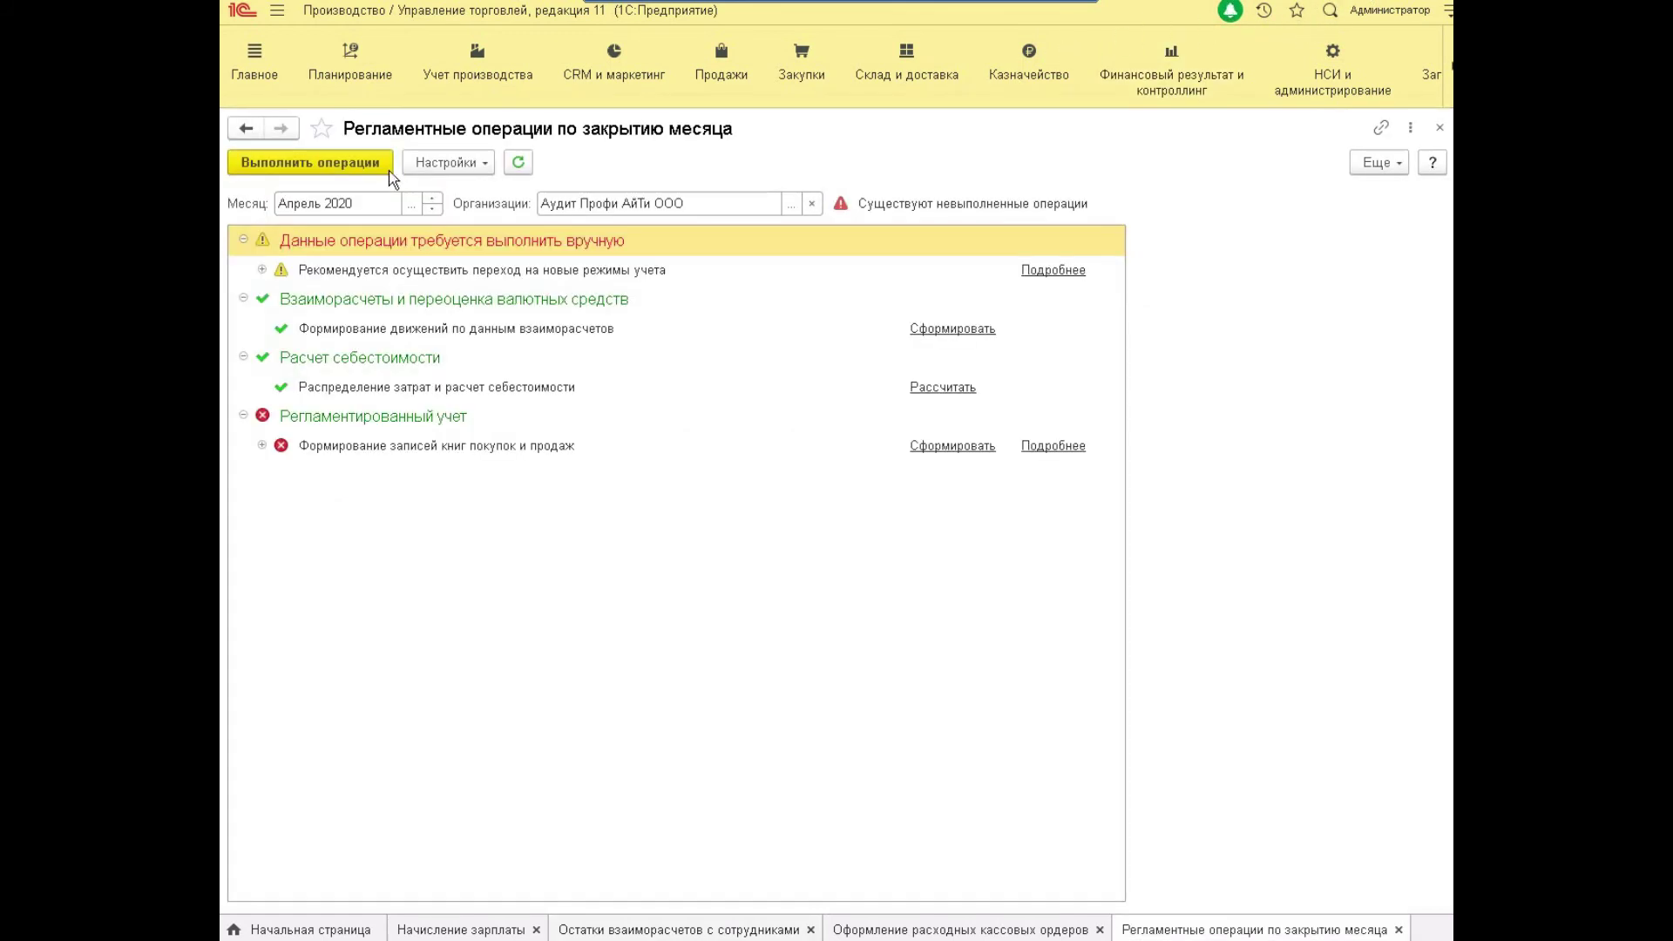
pyautogui.click(442, 388)
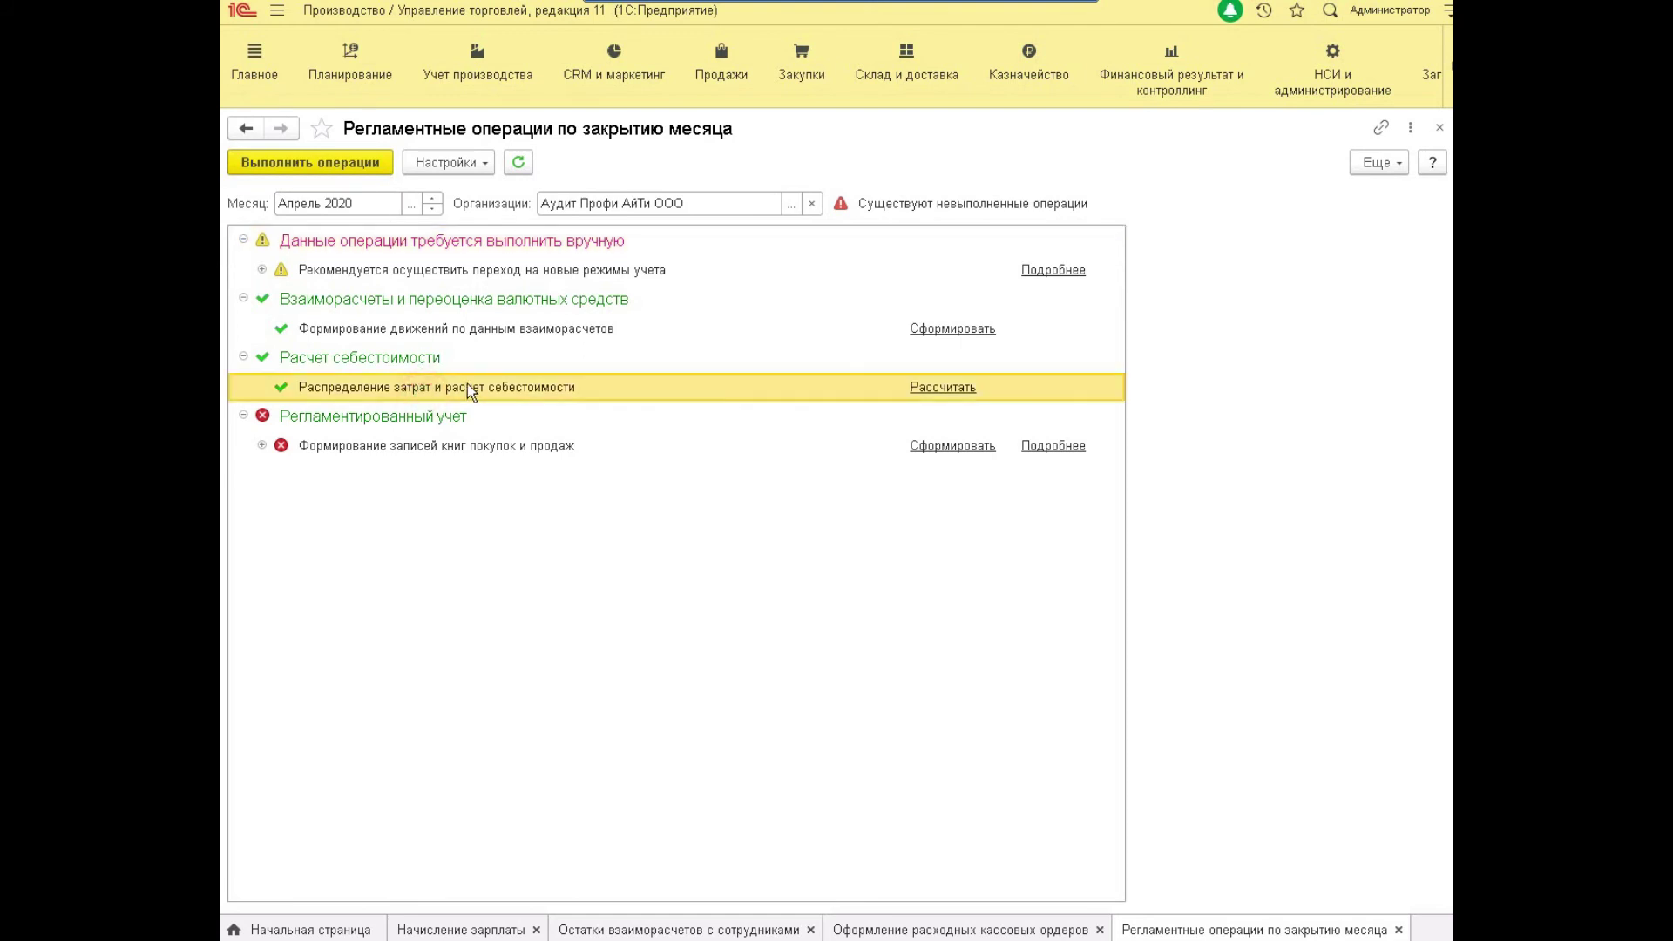
pyautogui.click(467, 83)
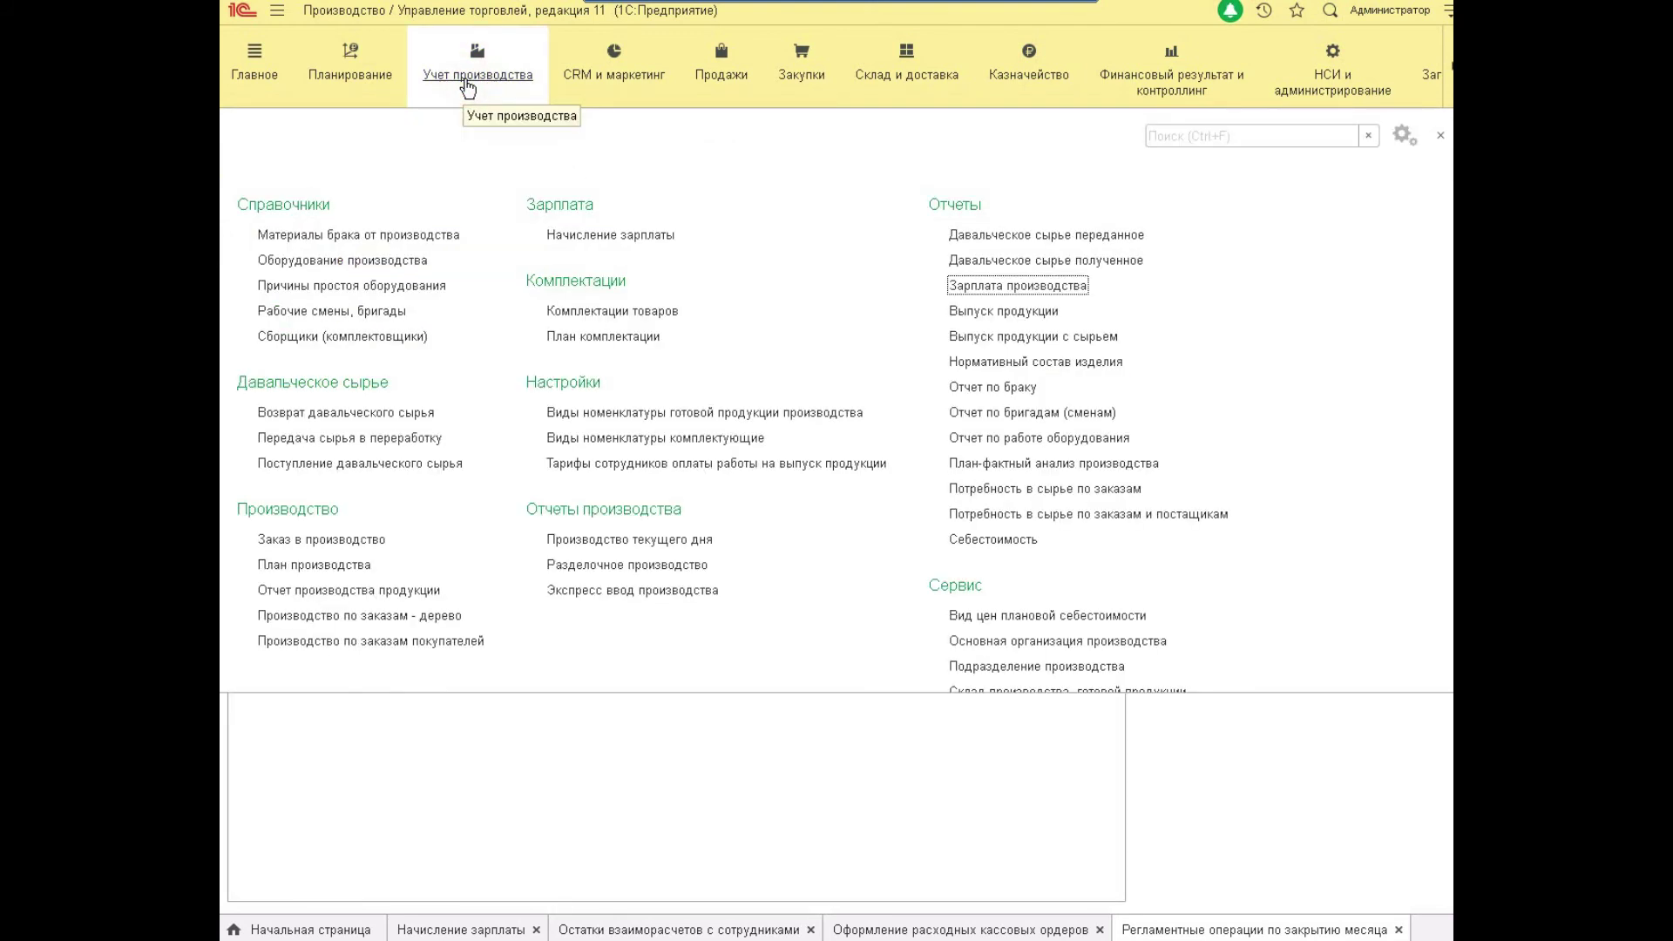
# Generate the Выпуск продукции report for Выдвижной ящик and check its 5 400,00 labour cost.
pyautogui.click(1063, 332)
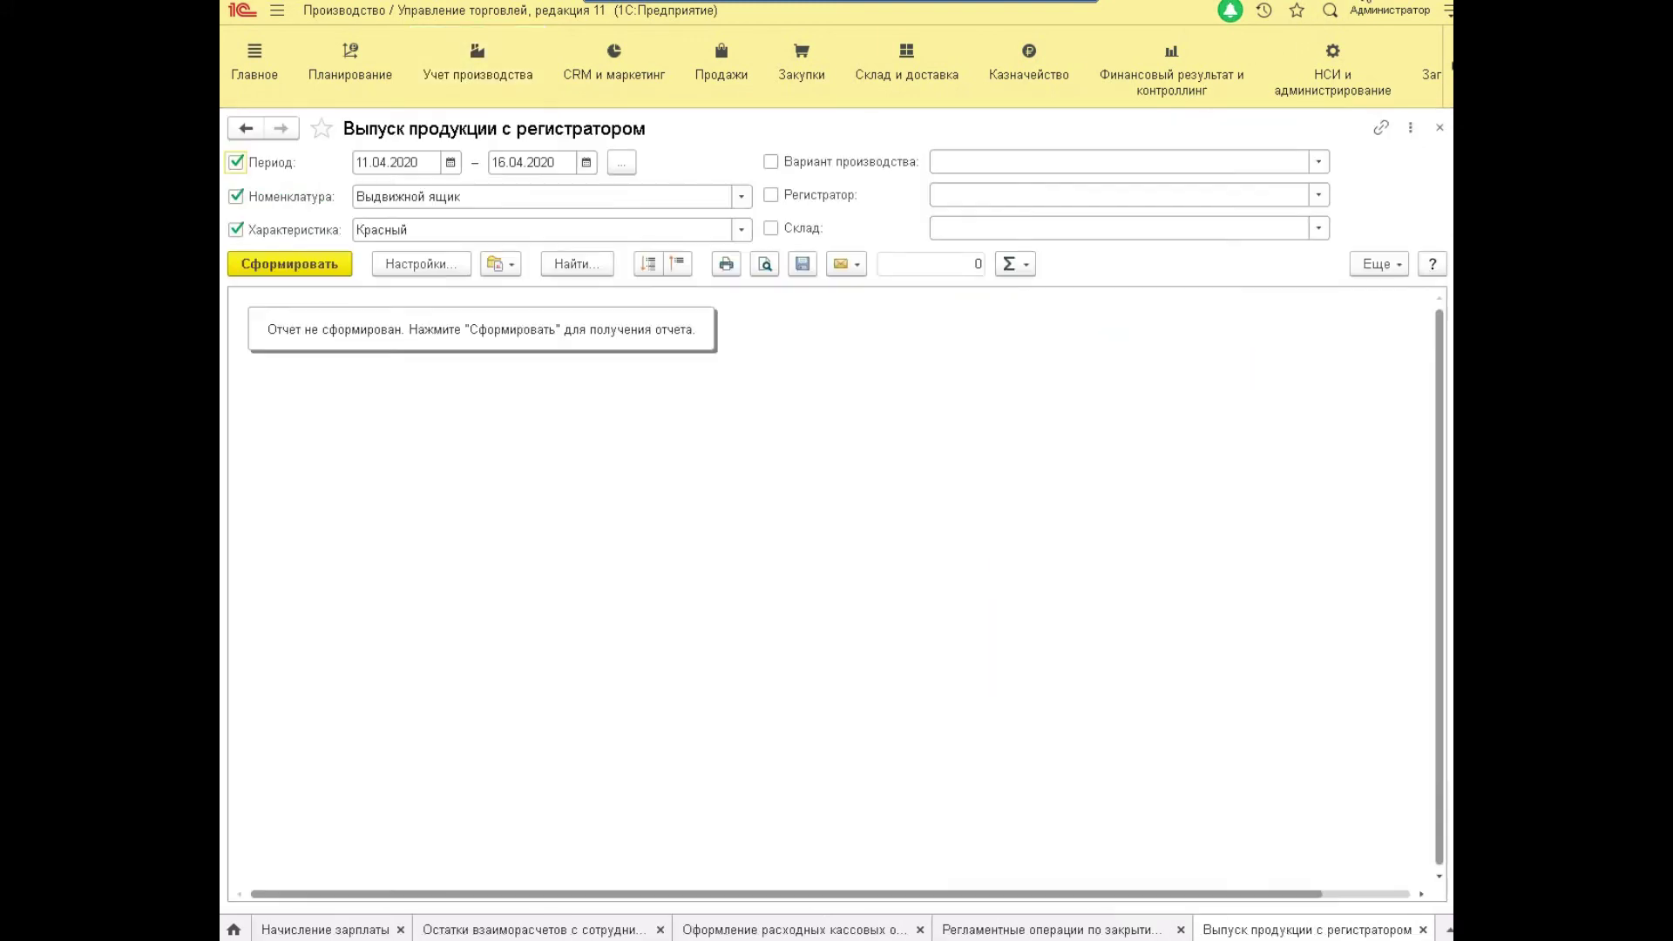
pyautogui.click(356, 167)
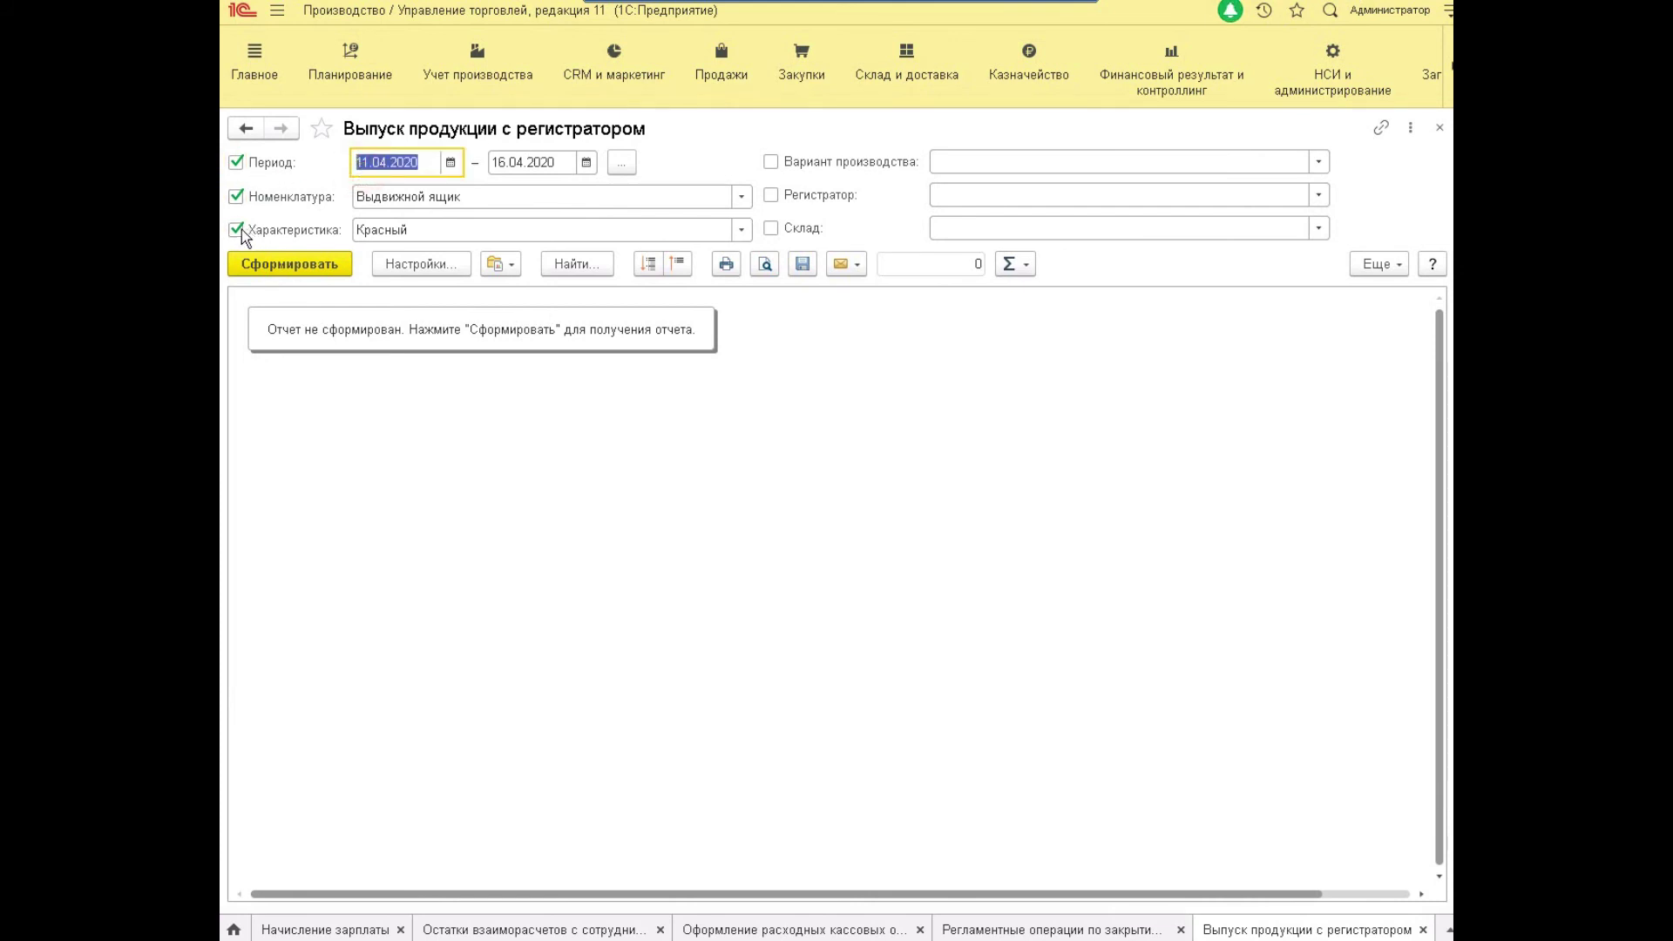
pyautogui.click(257, 266)
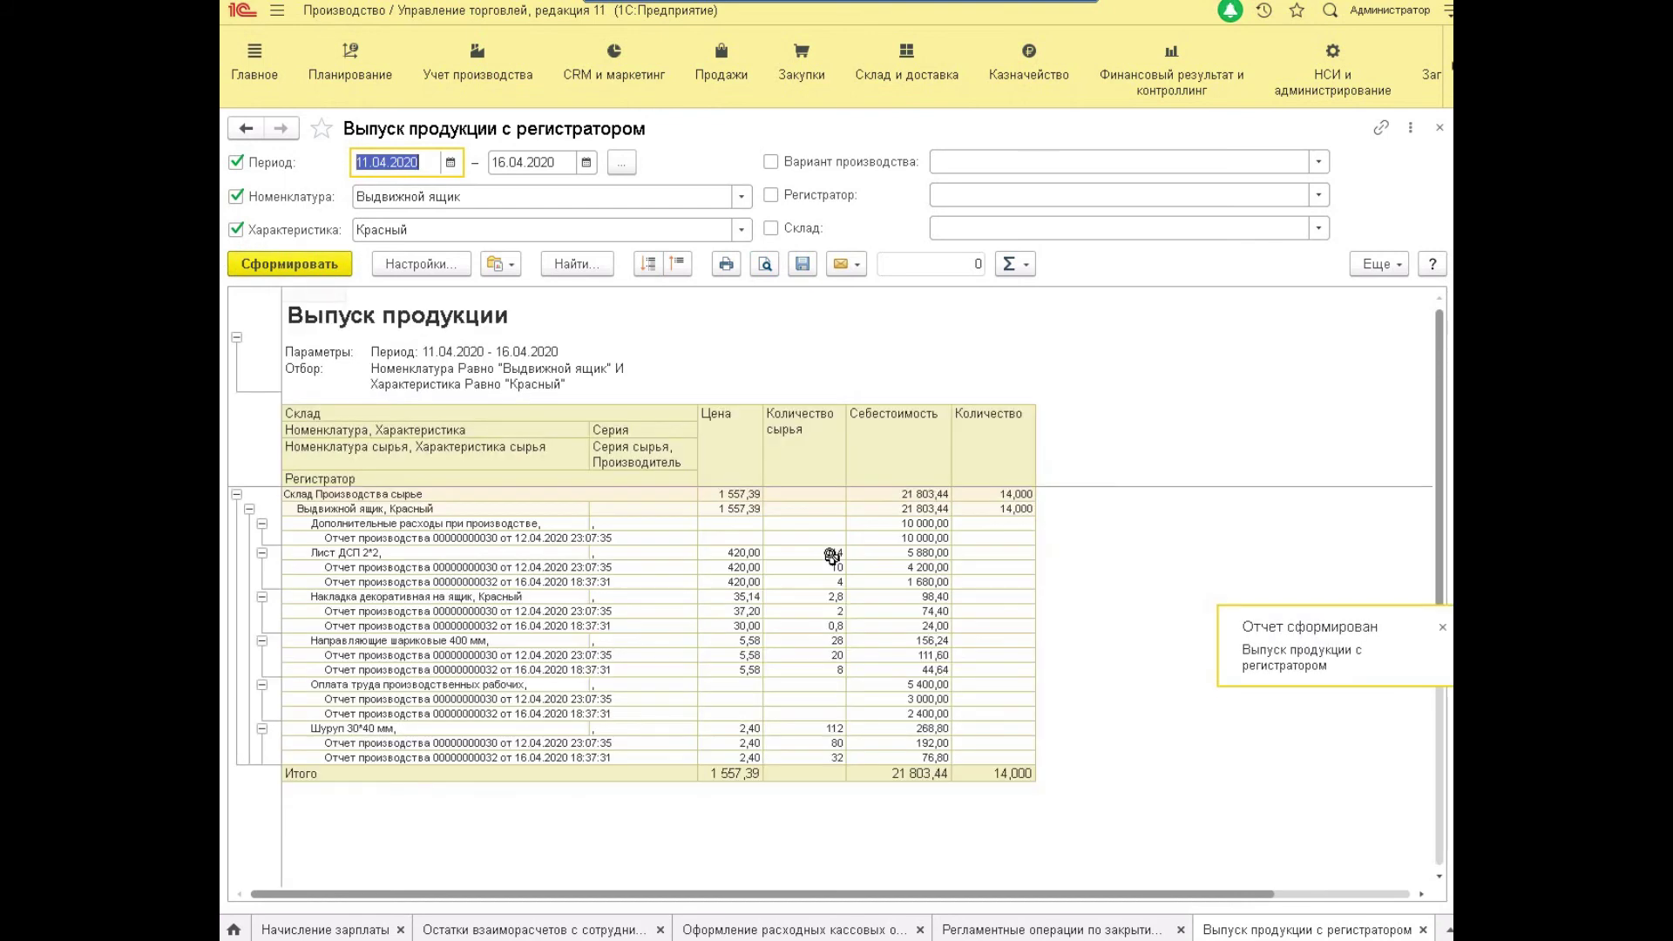
pyautogui.click(499, 263)
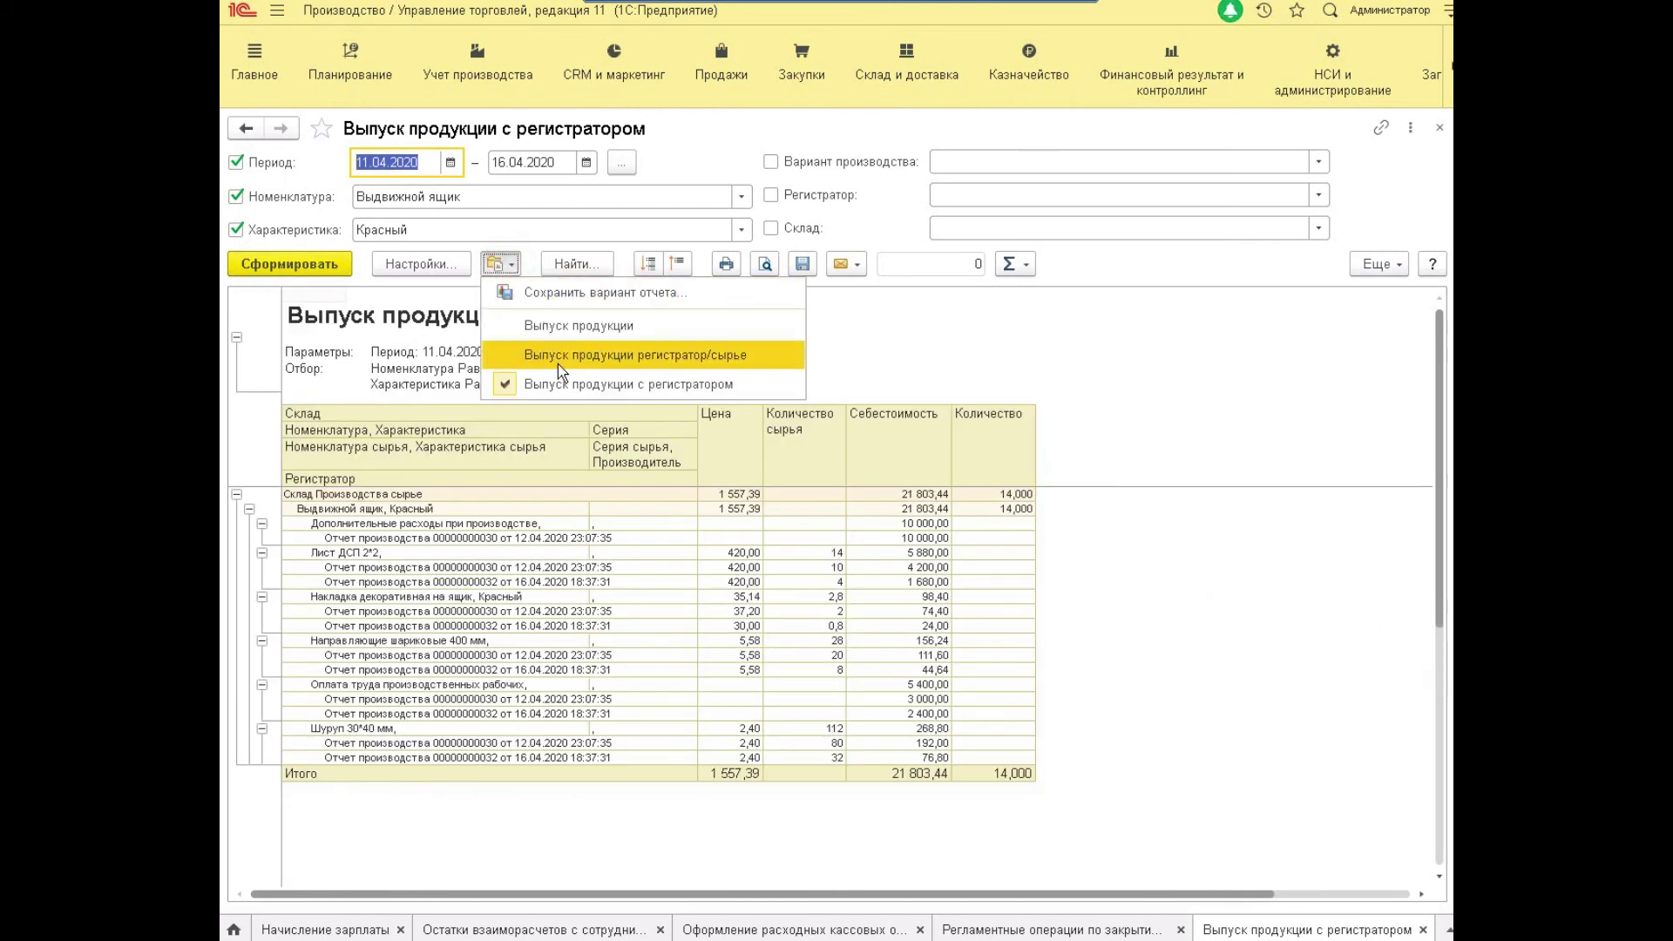
pyautogui.click(547, 325)
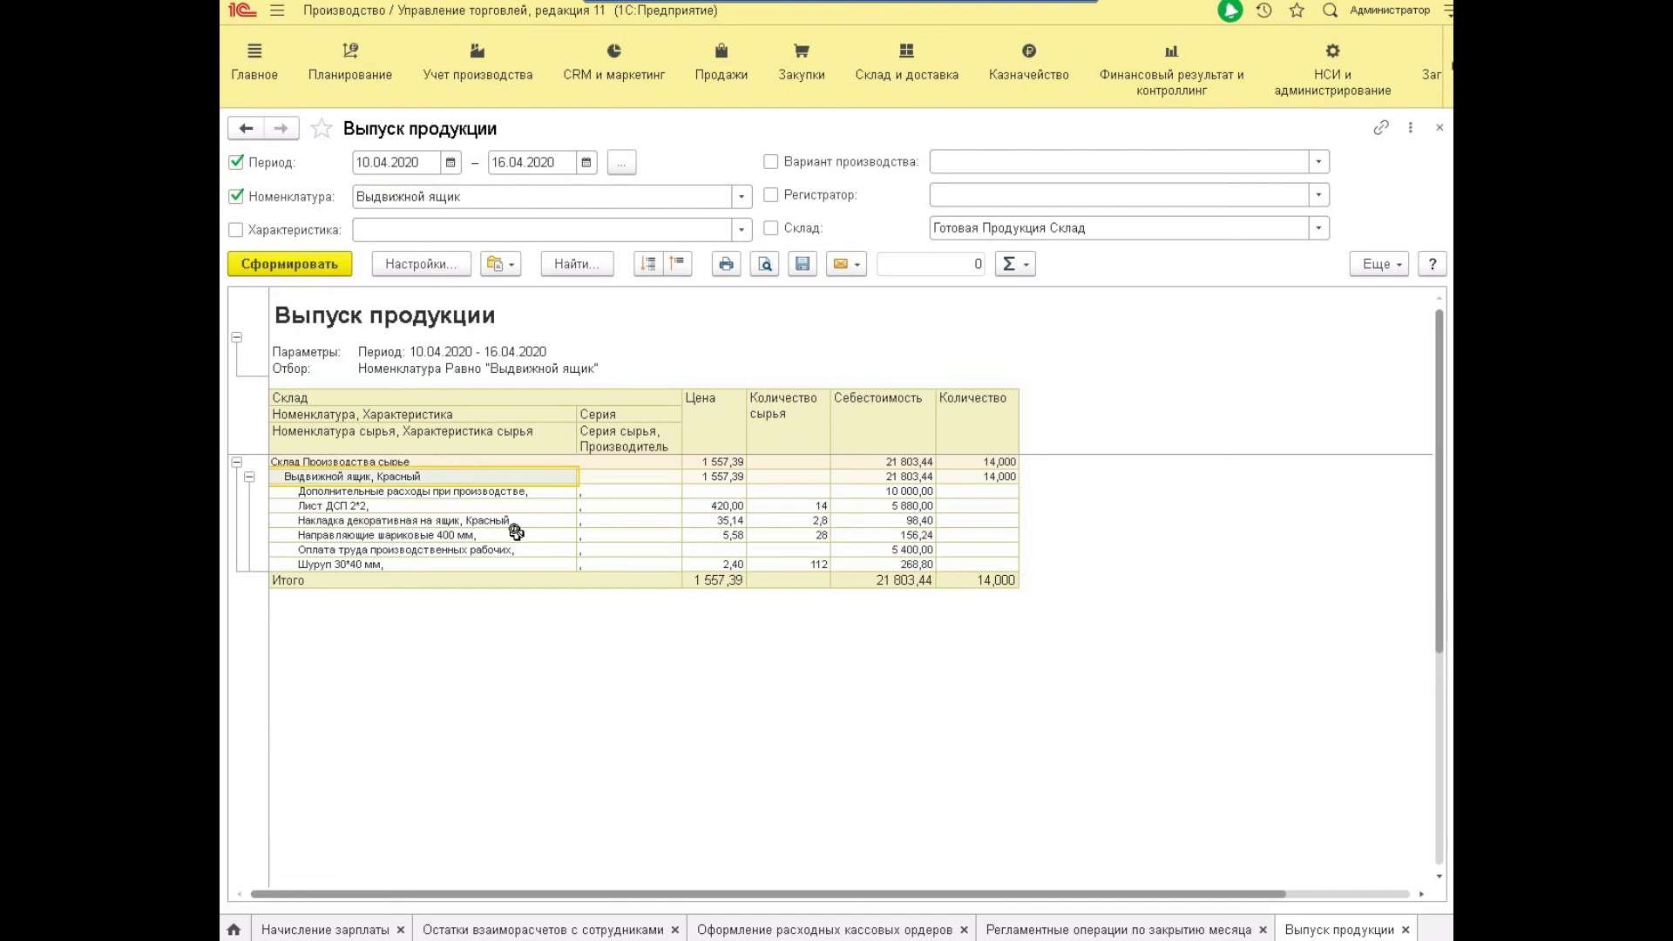
pyautogui.click(516, 533)
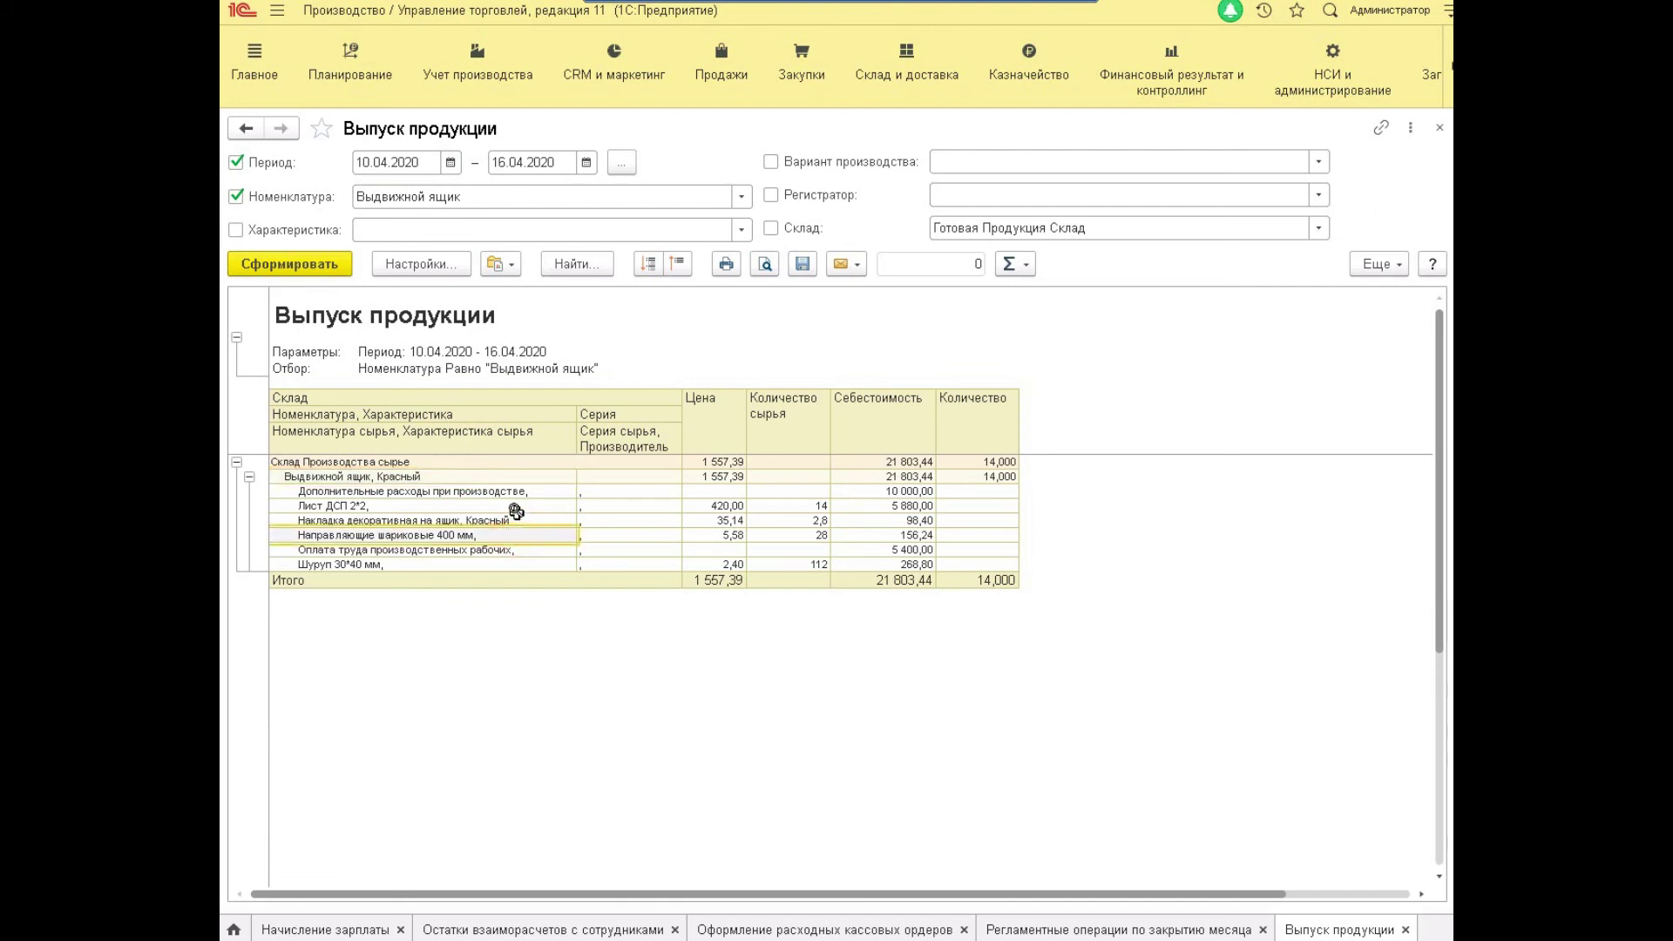
pyautogui.click(416, 550)
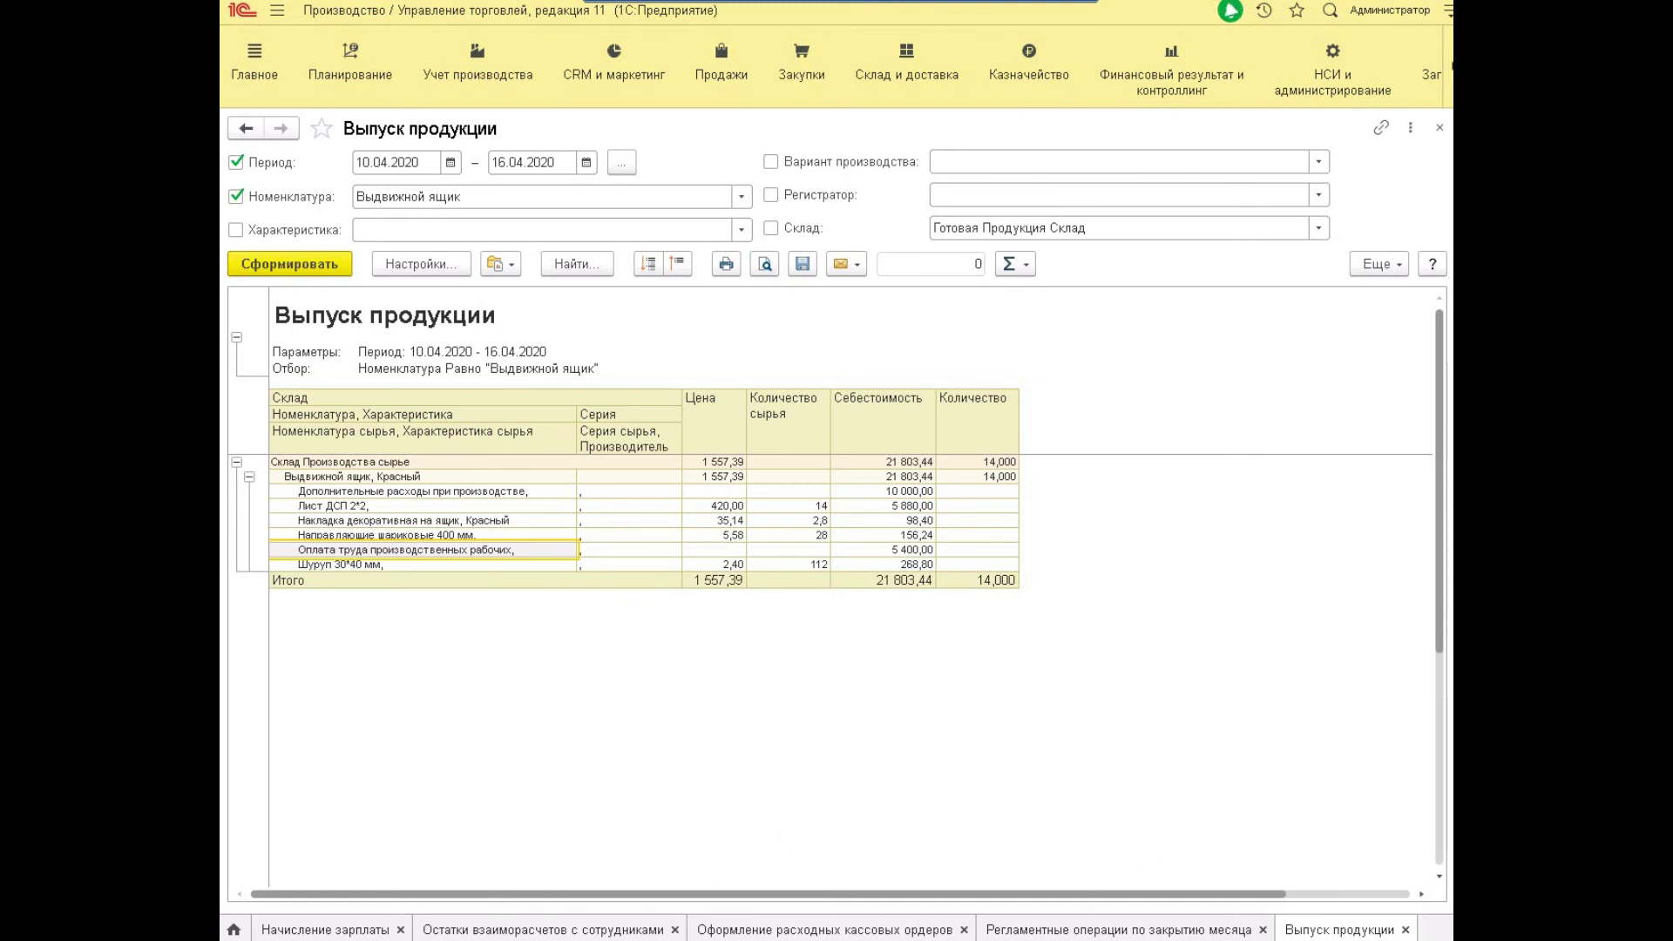
pyautogui.click(476, 59)
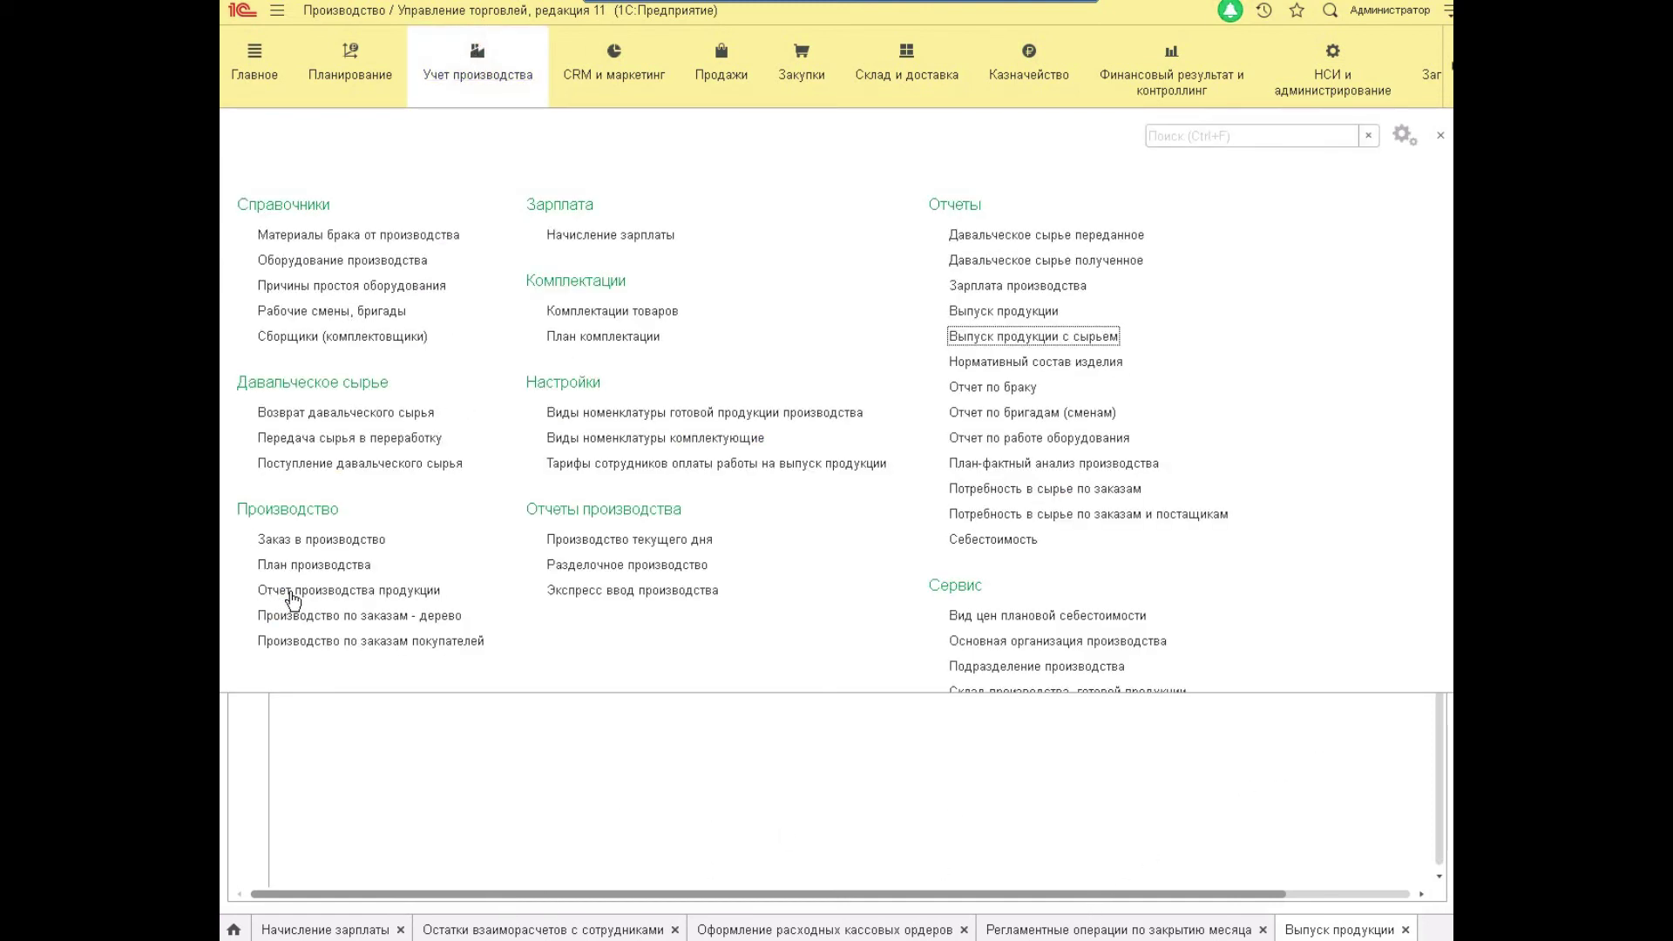
pyautogui.click(262, 590)
pyautogui.doubleClick(508, 795)
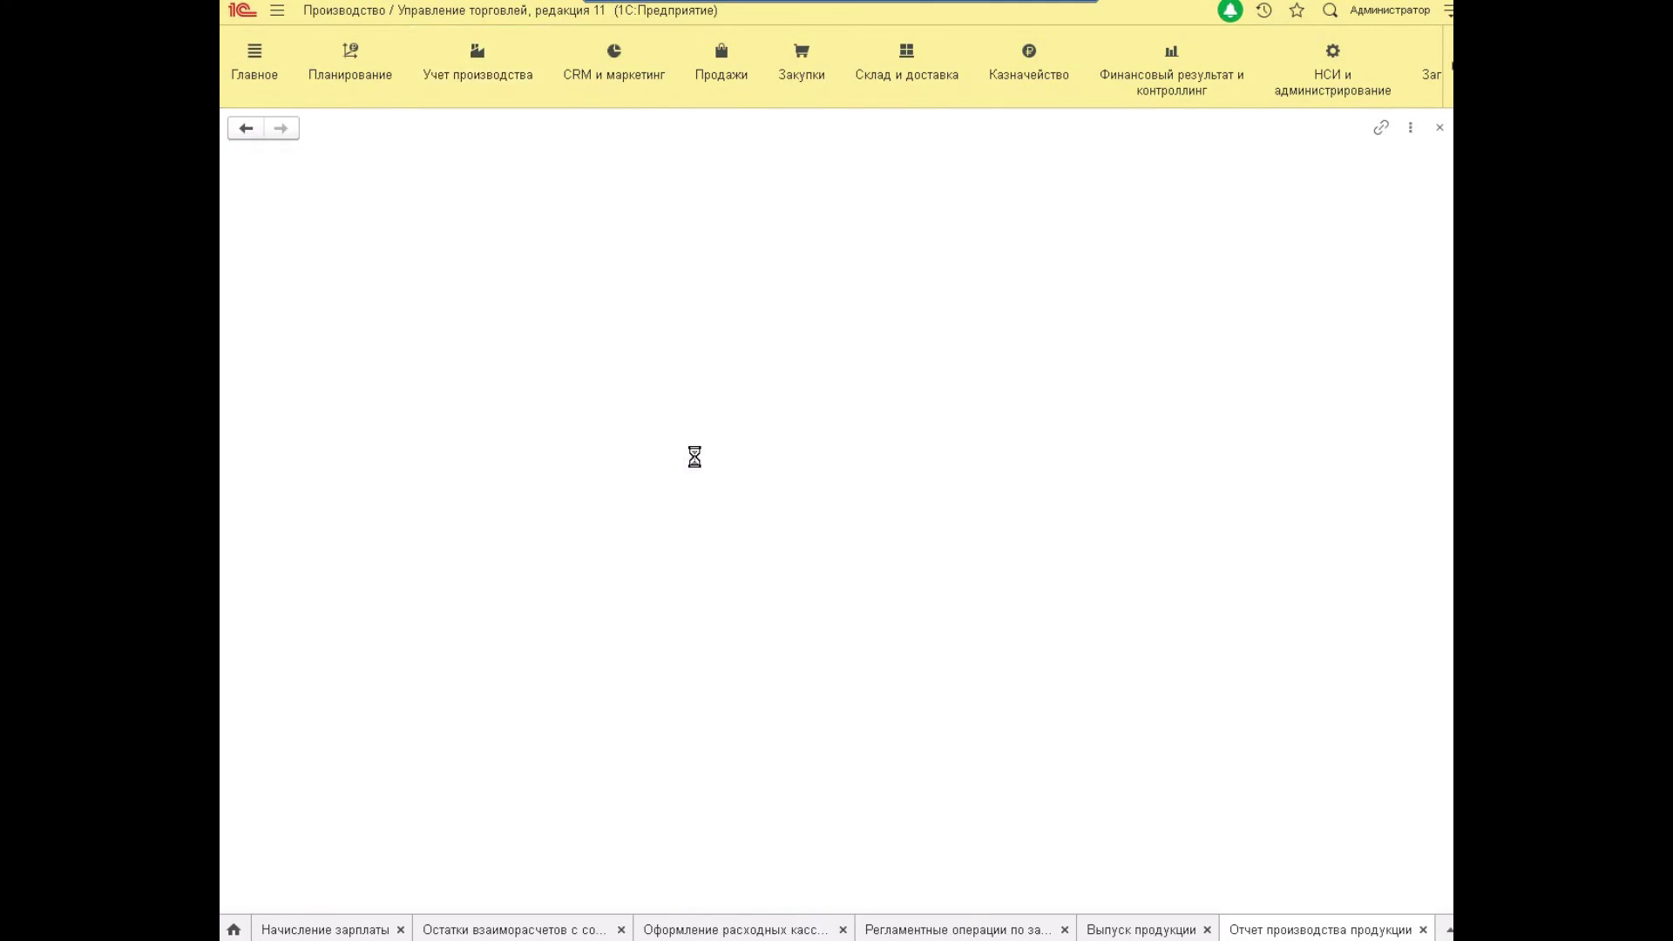
pyautogui.click(541, 231)
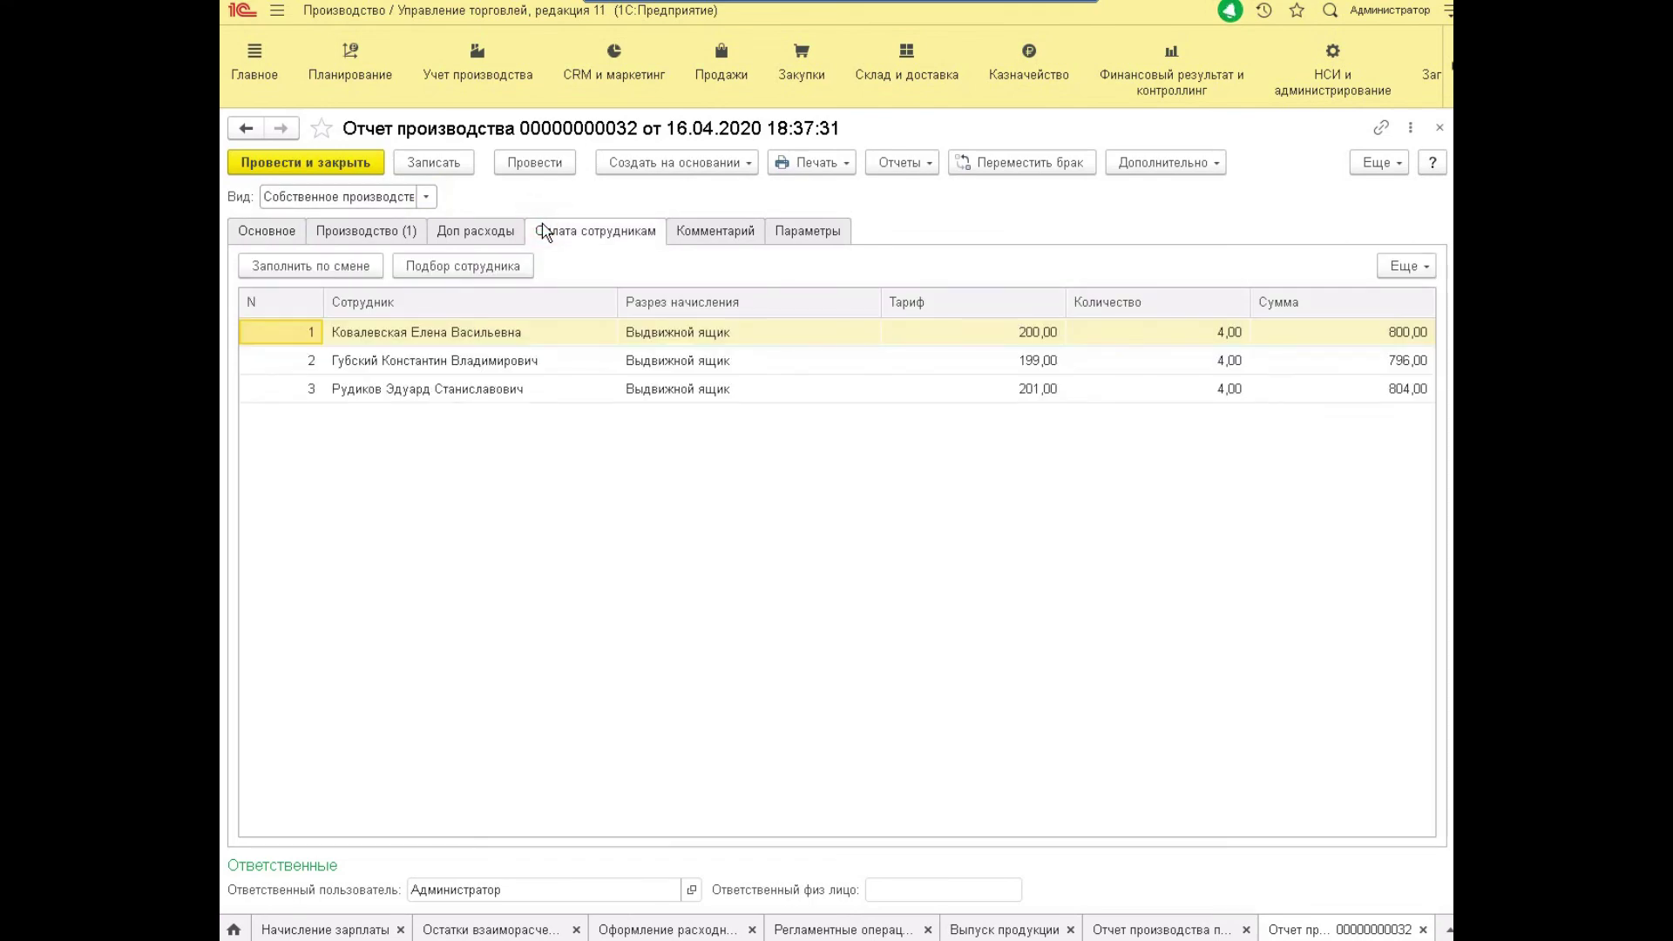
pyautogui.press('Escape')
pyautogui.click(1135, 923)
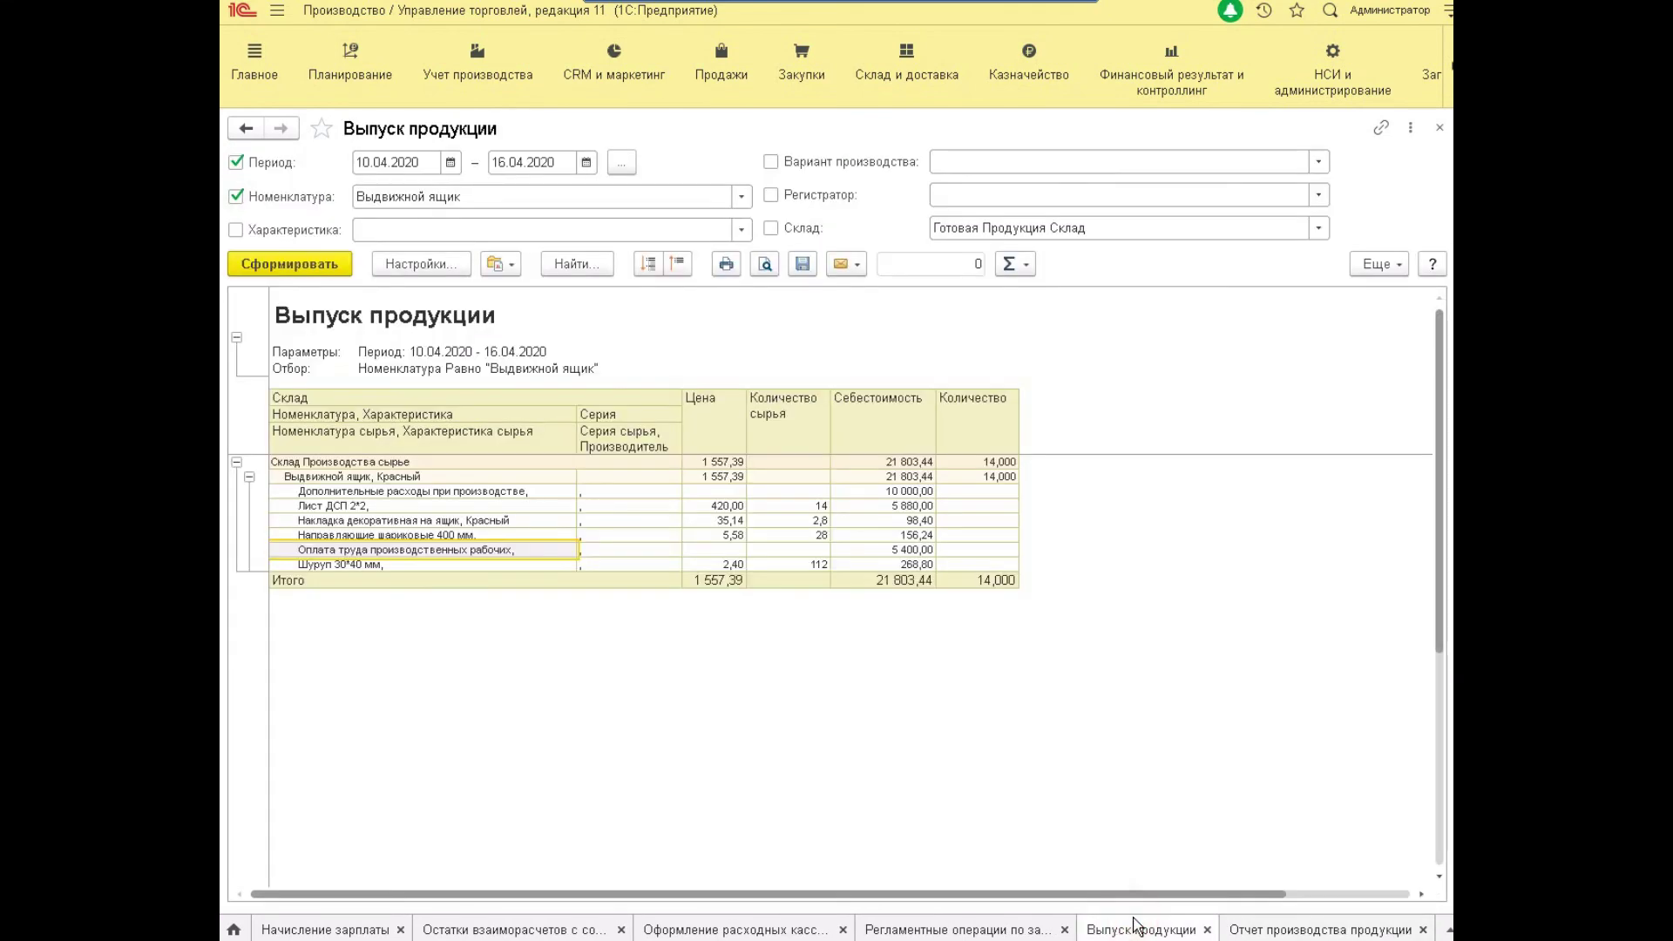
# Set the product output report's period start to 16.04.2020 and regenerate it.
pyautogui.click(366, 166)
pyautogui.write('16')
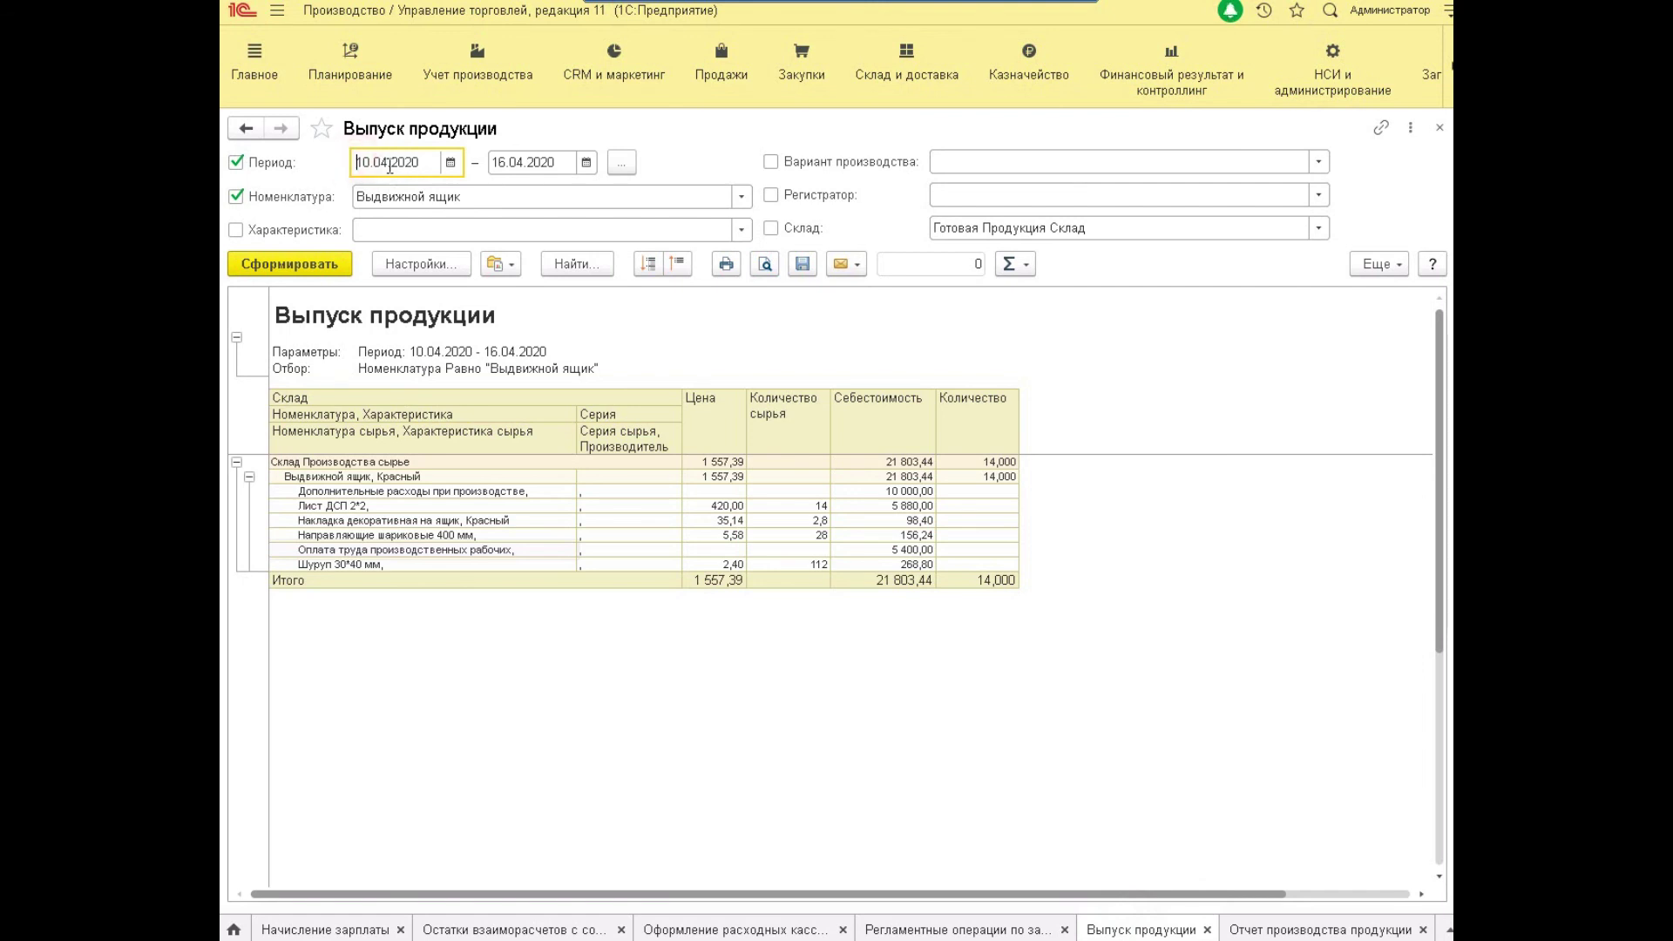
pyautogui.press('Tab')
pyautogui.hotkey('ctrl', 'Return')
pyautogui.click(846, 536)
# Check the 2 400,00 labour cost for Выдвижной ящик and Лист ДСП 2*2, then return to settlements.
pyautogui.click(372, 535)
pyautogui.click(349, 476)
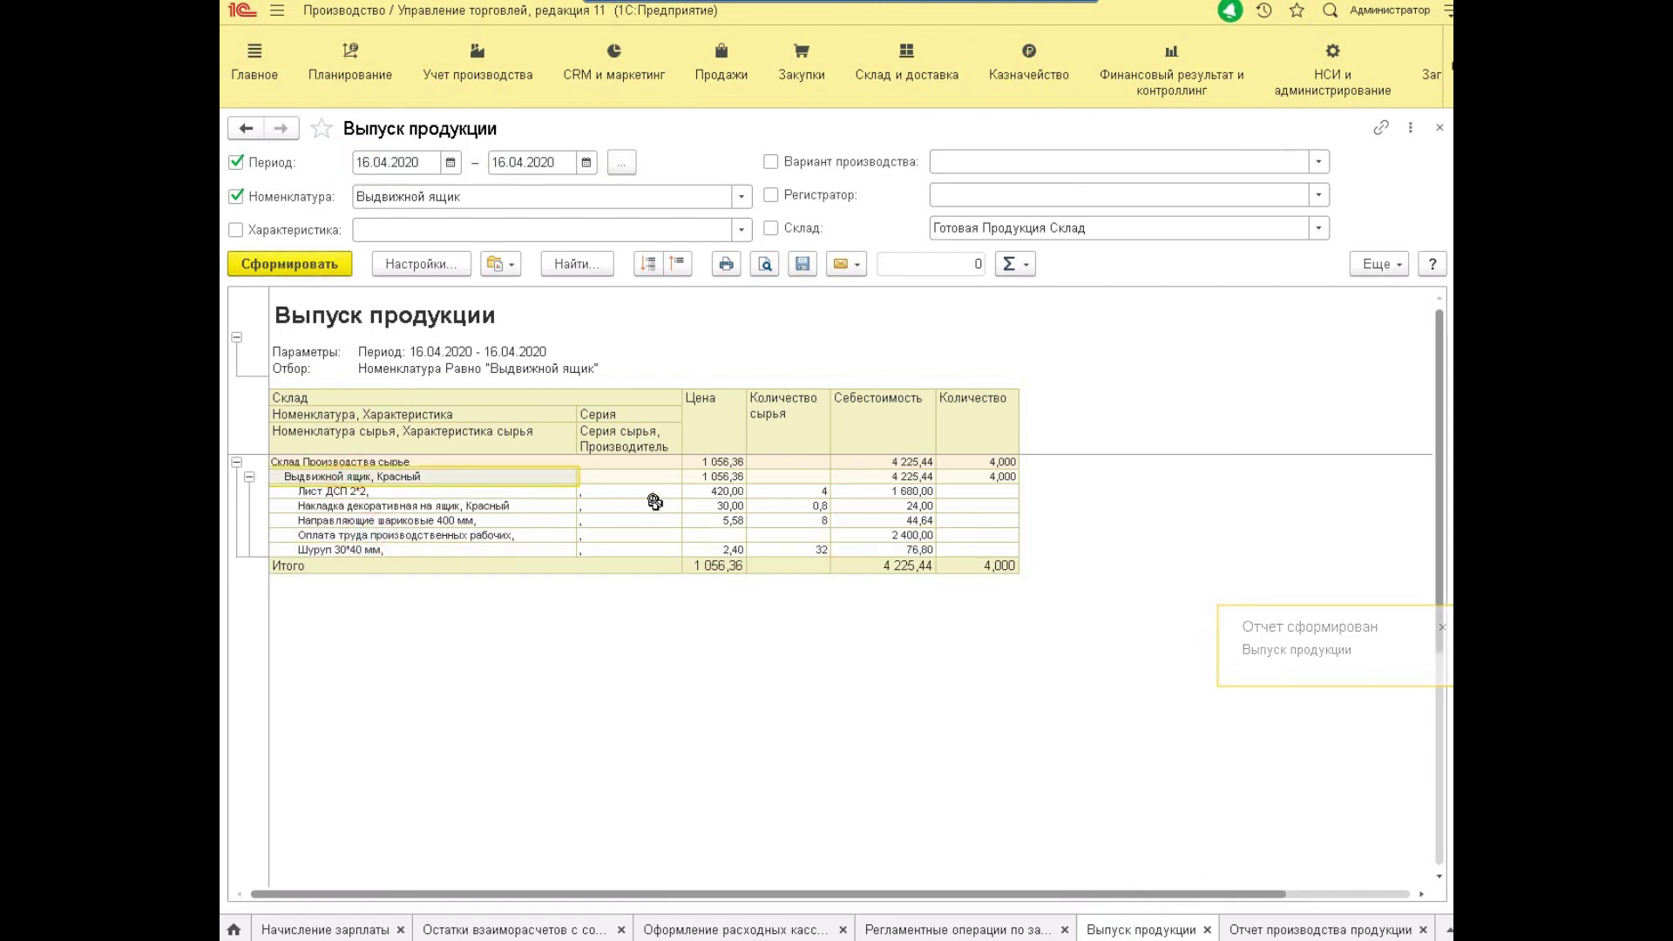
pyautogui.press('Down')
pyautogui.press('Down')
pyautogui.press('Down')
pyautogui.press('Down')
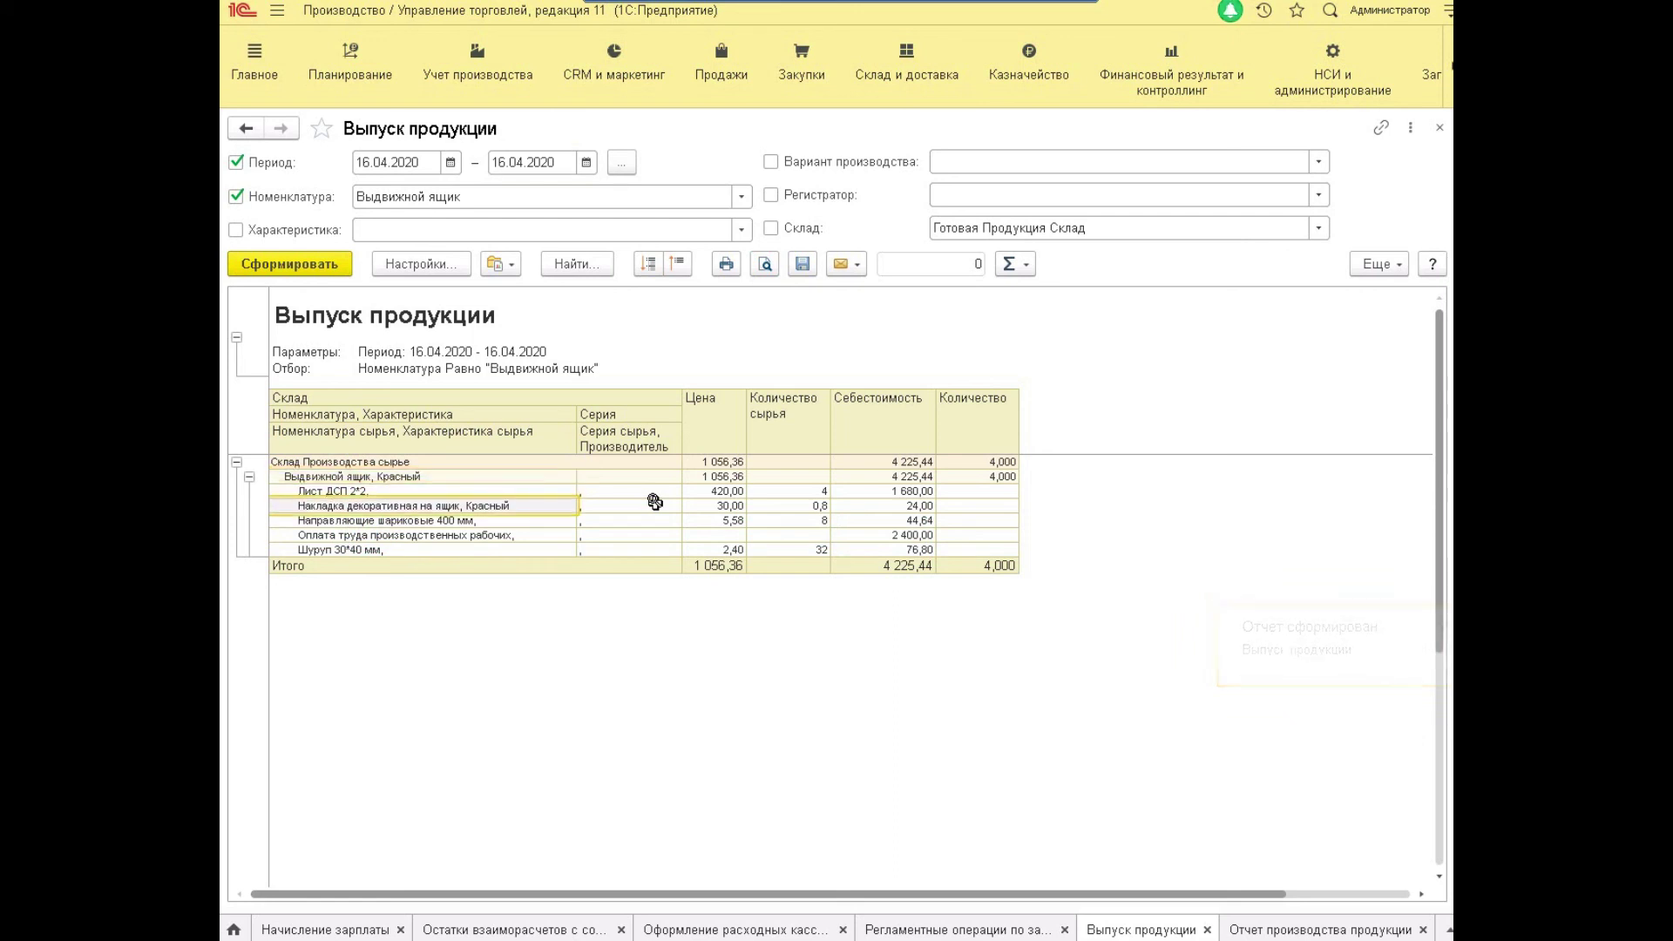
pyautogui.press('Right')
pyautogui.press('Right')
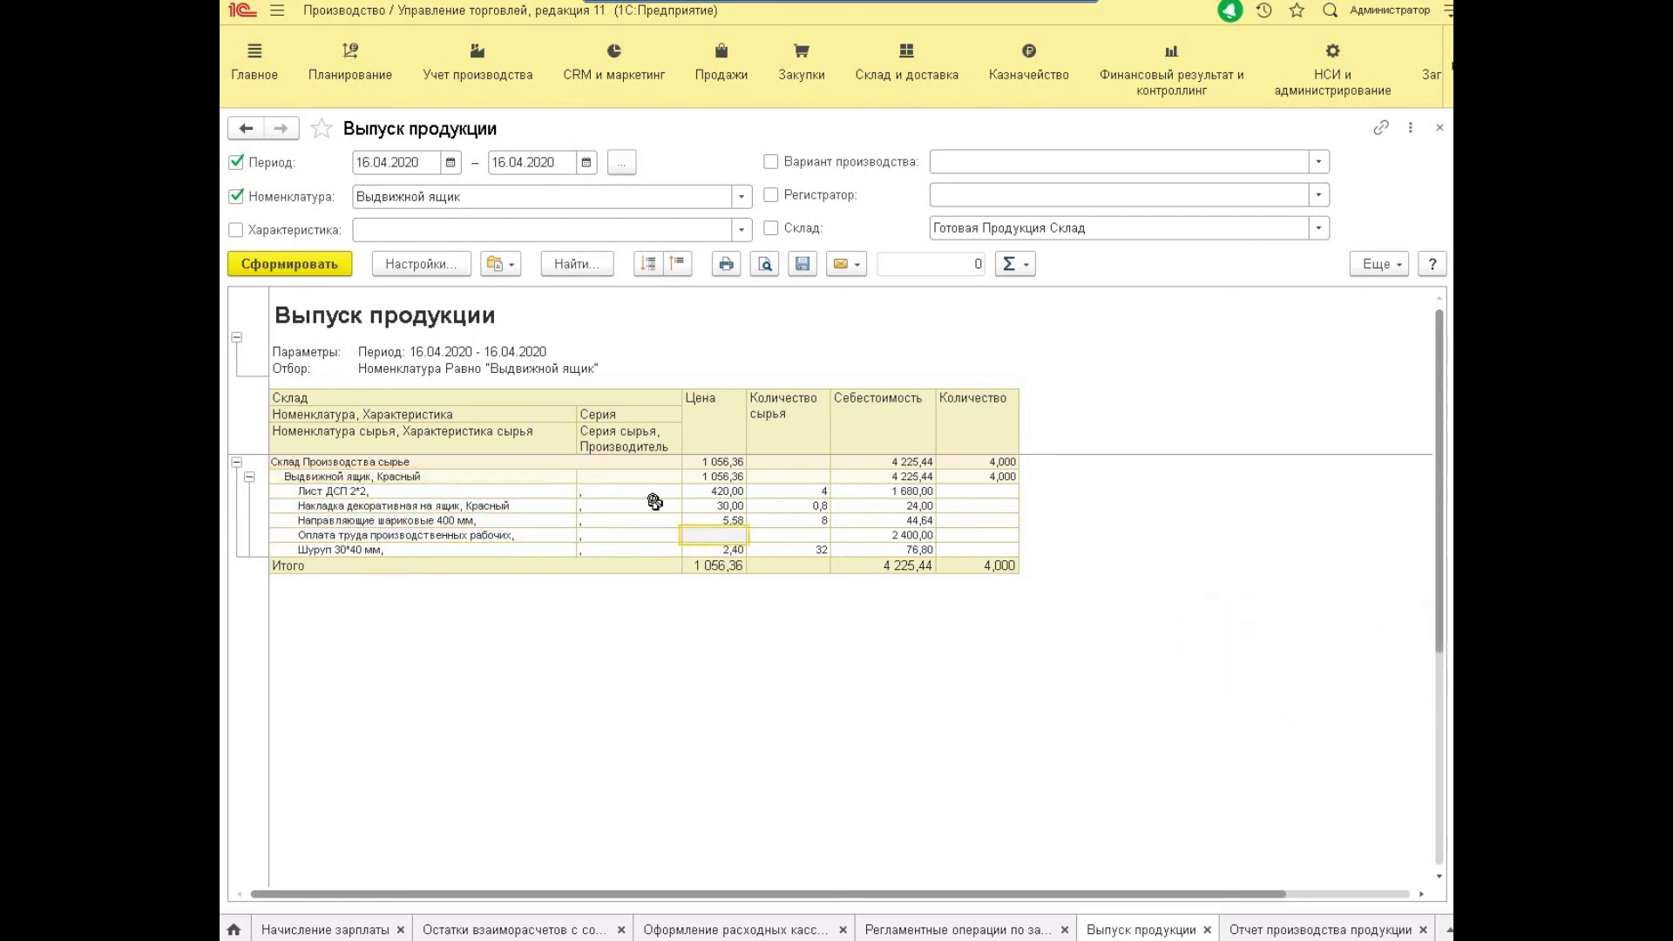
pyautogui.press('Left')
pyautogui.press('Left')
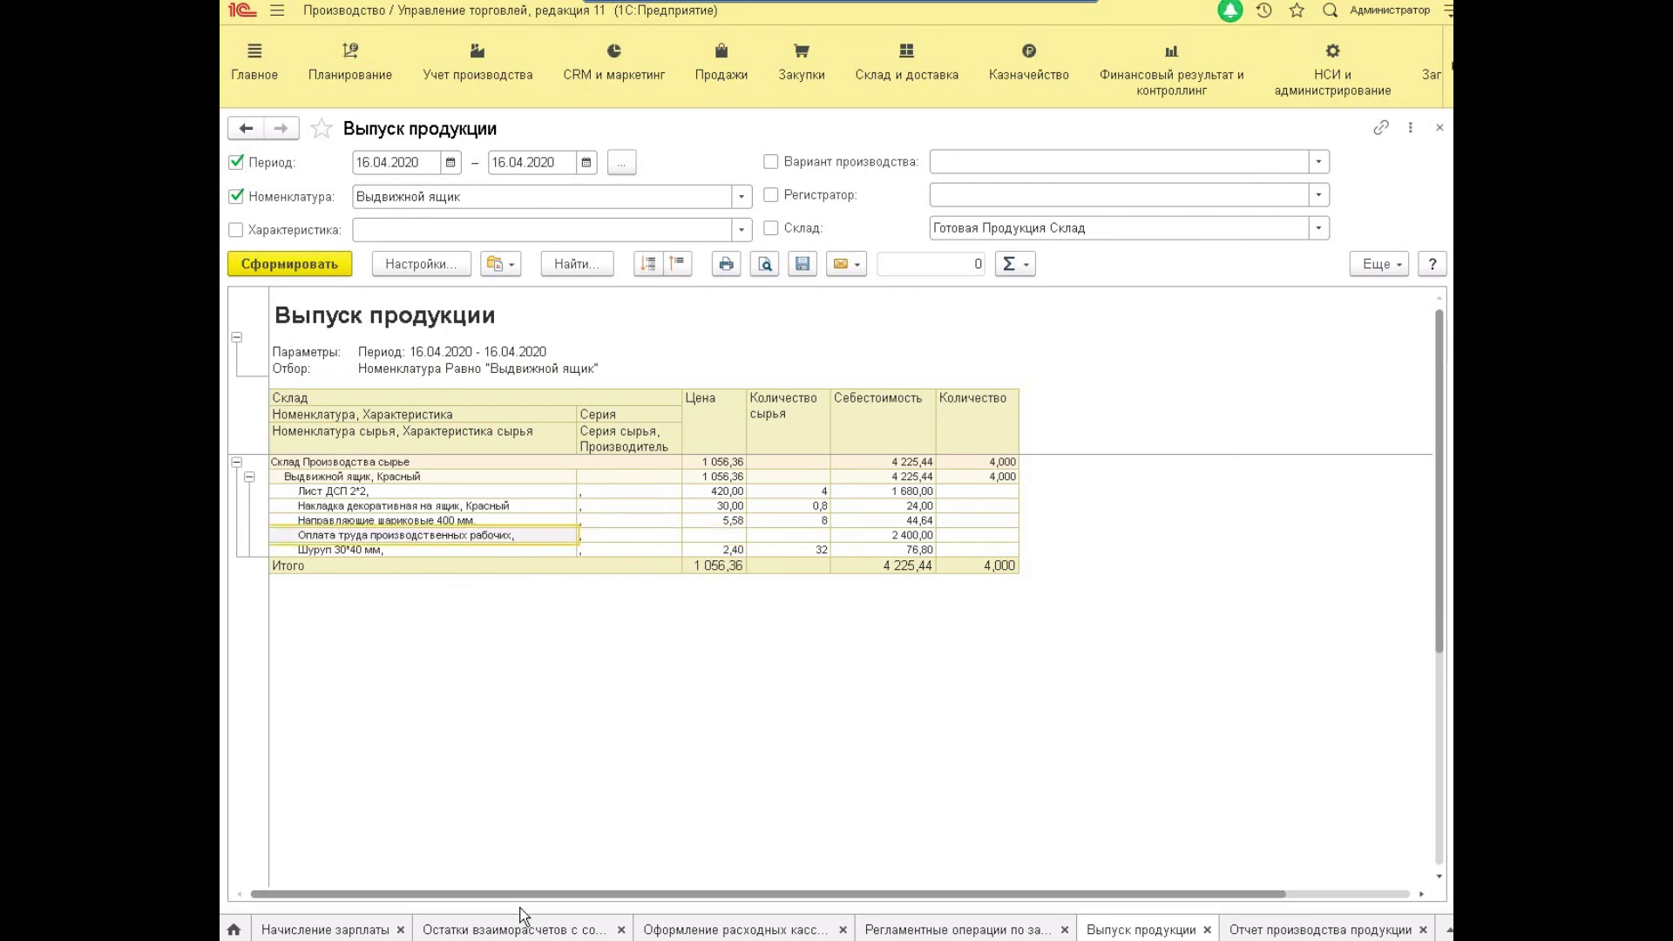
pyautogui.click(533, 927)
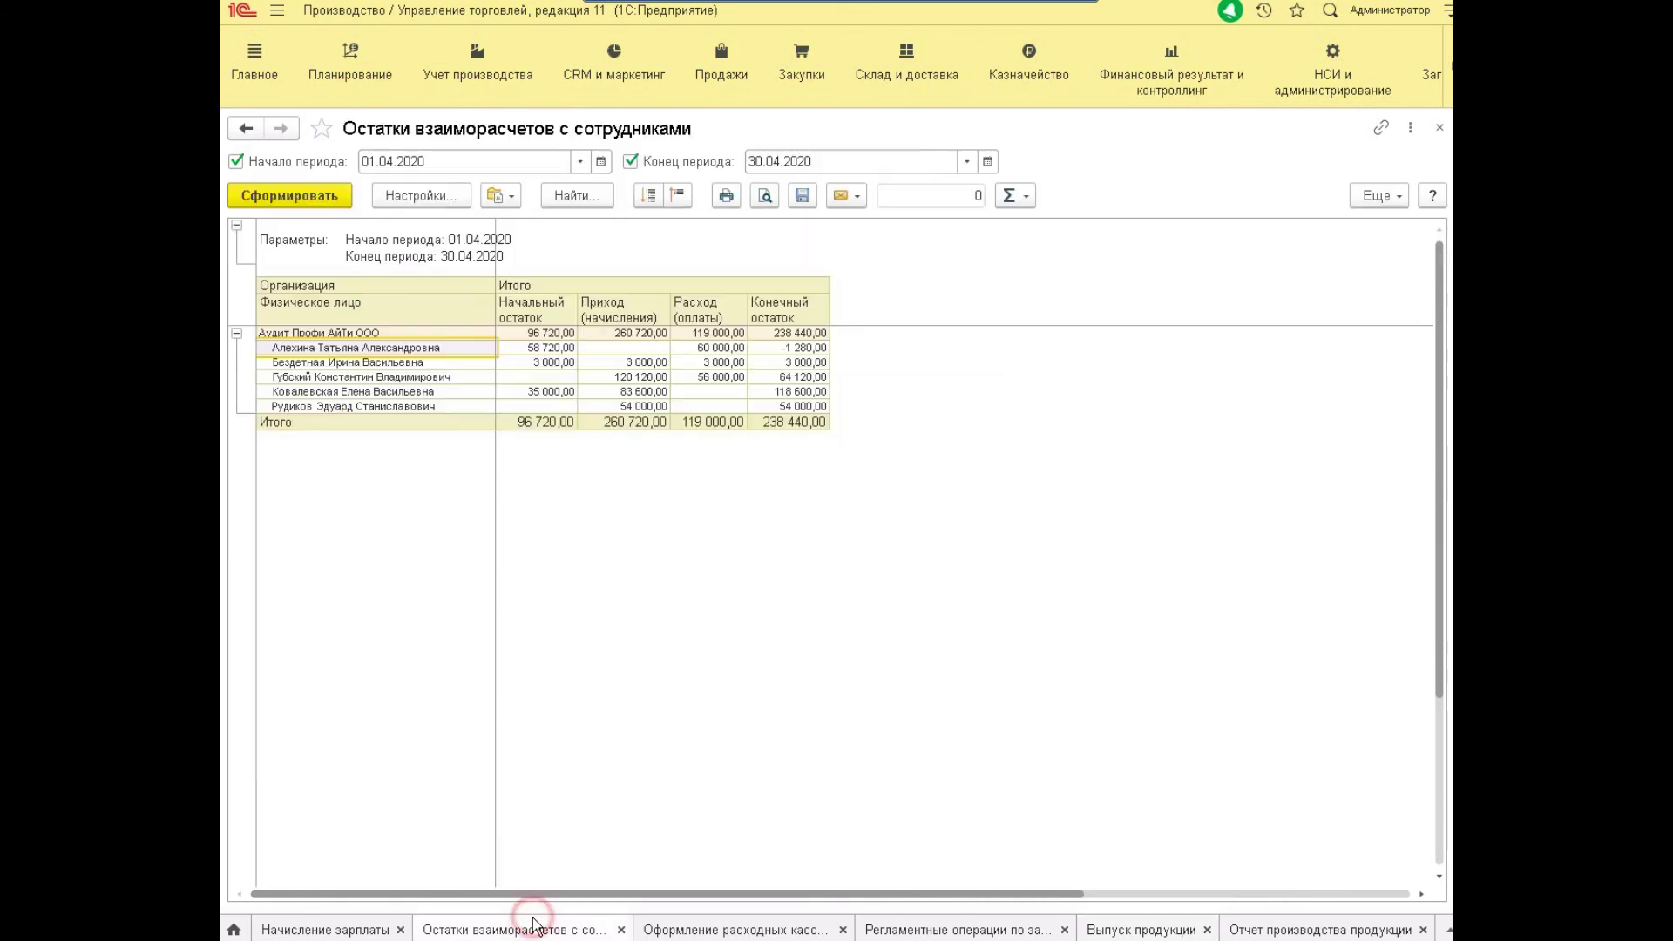
pyautogui.click(1330, 926)
pyautogui.doubleClick(692, 823)
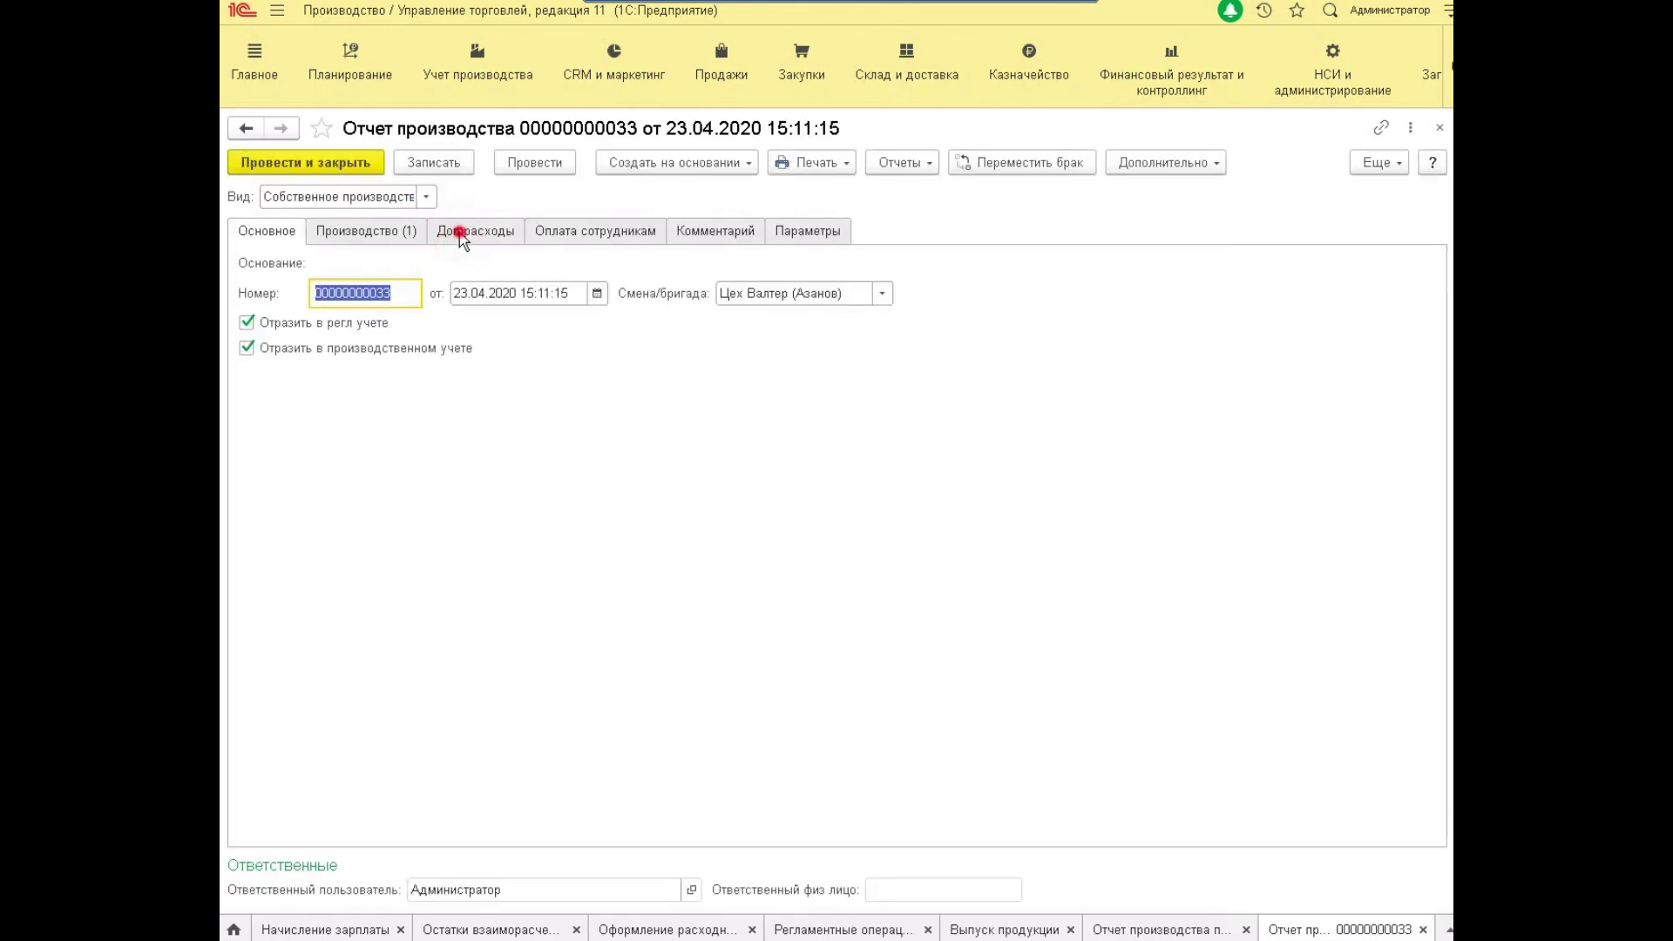
pyautogui.click(459, 233)
pyautogui.click(602, 229)
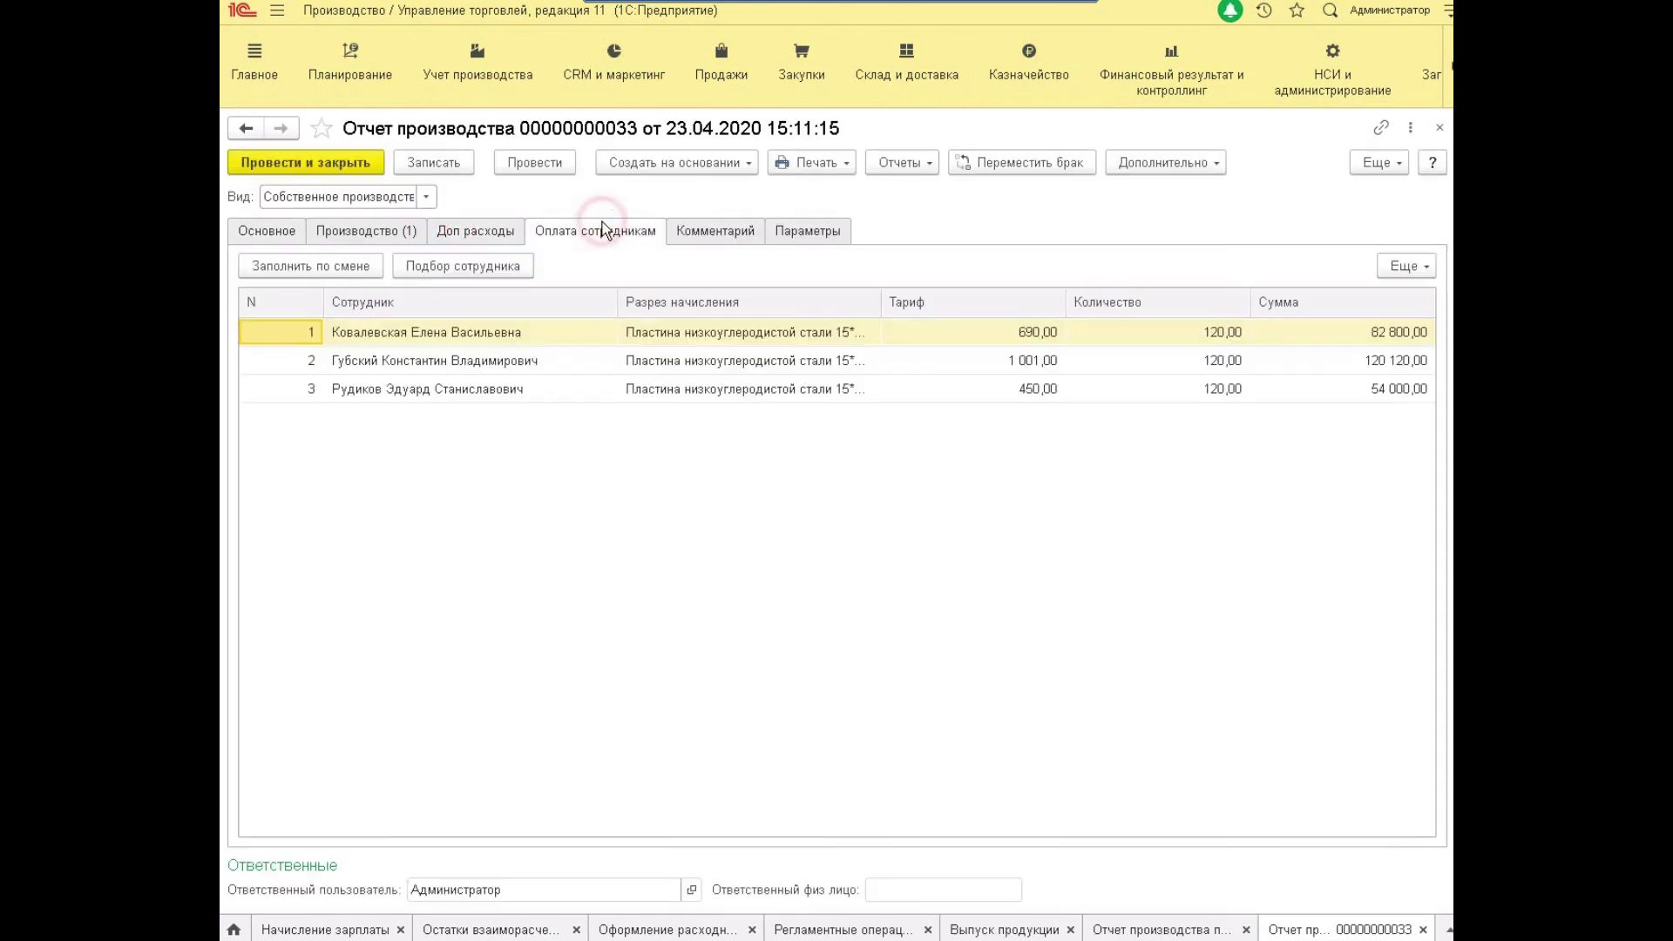
pyautogui.click(338, 232)
pyautogui.click(403, 419)
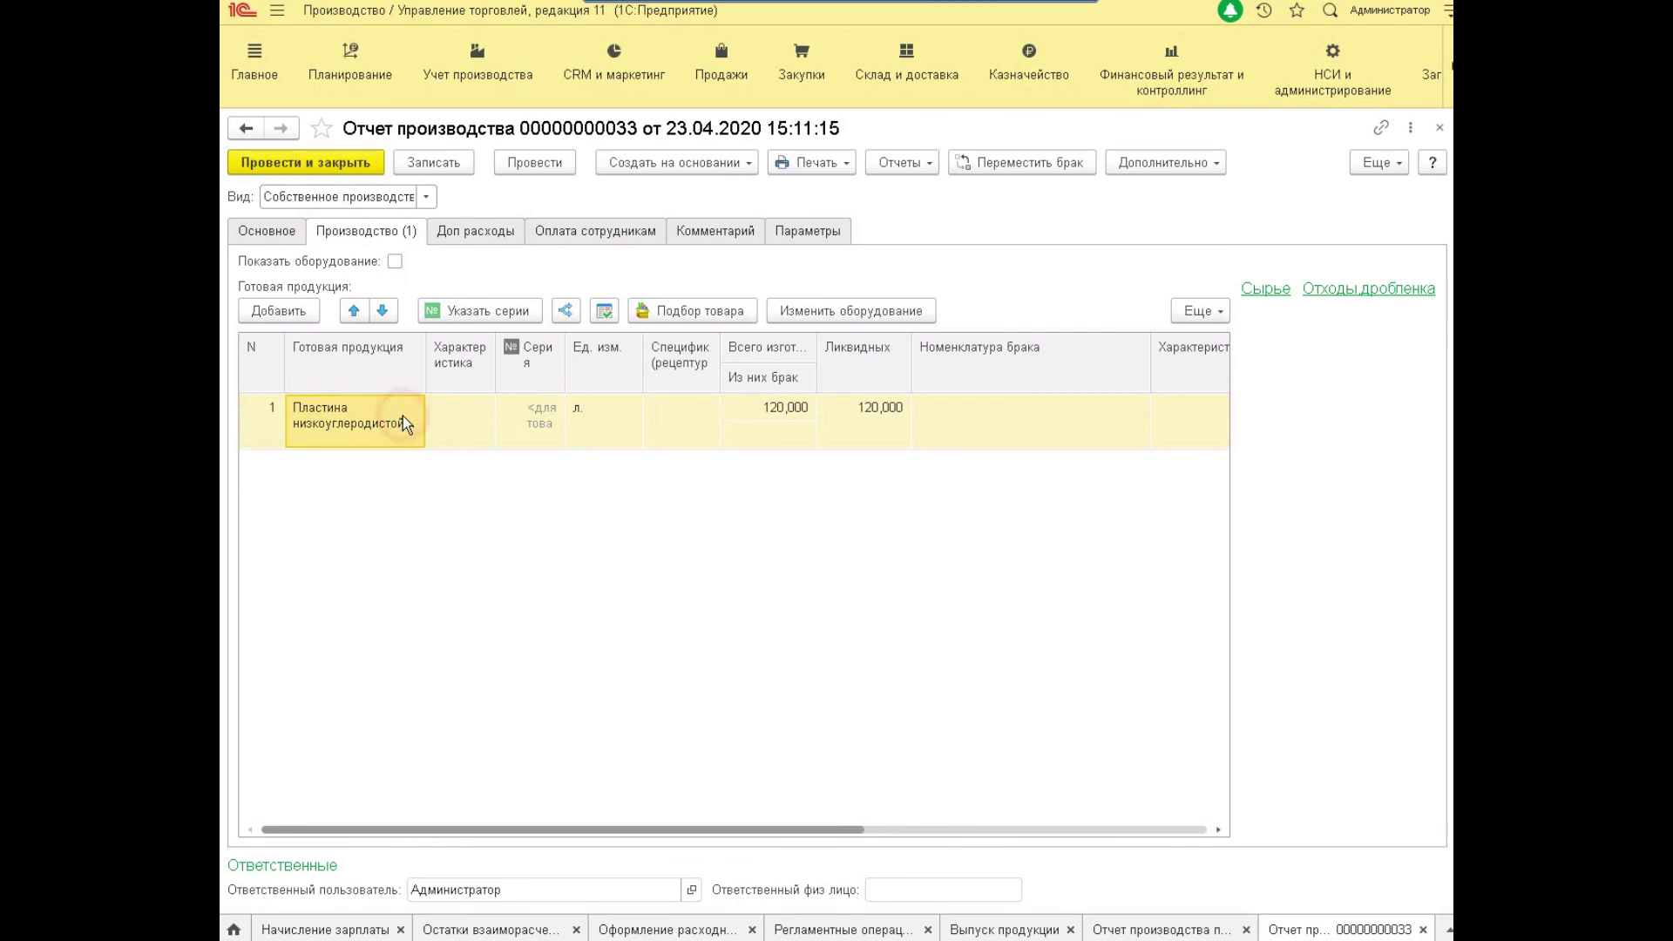
pyautogui.press('Escape')
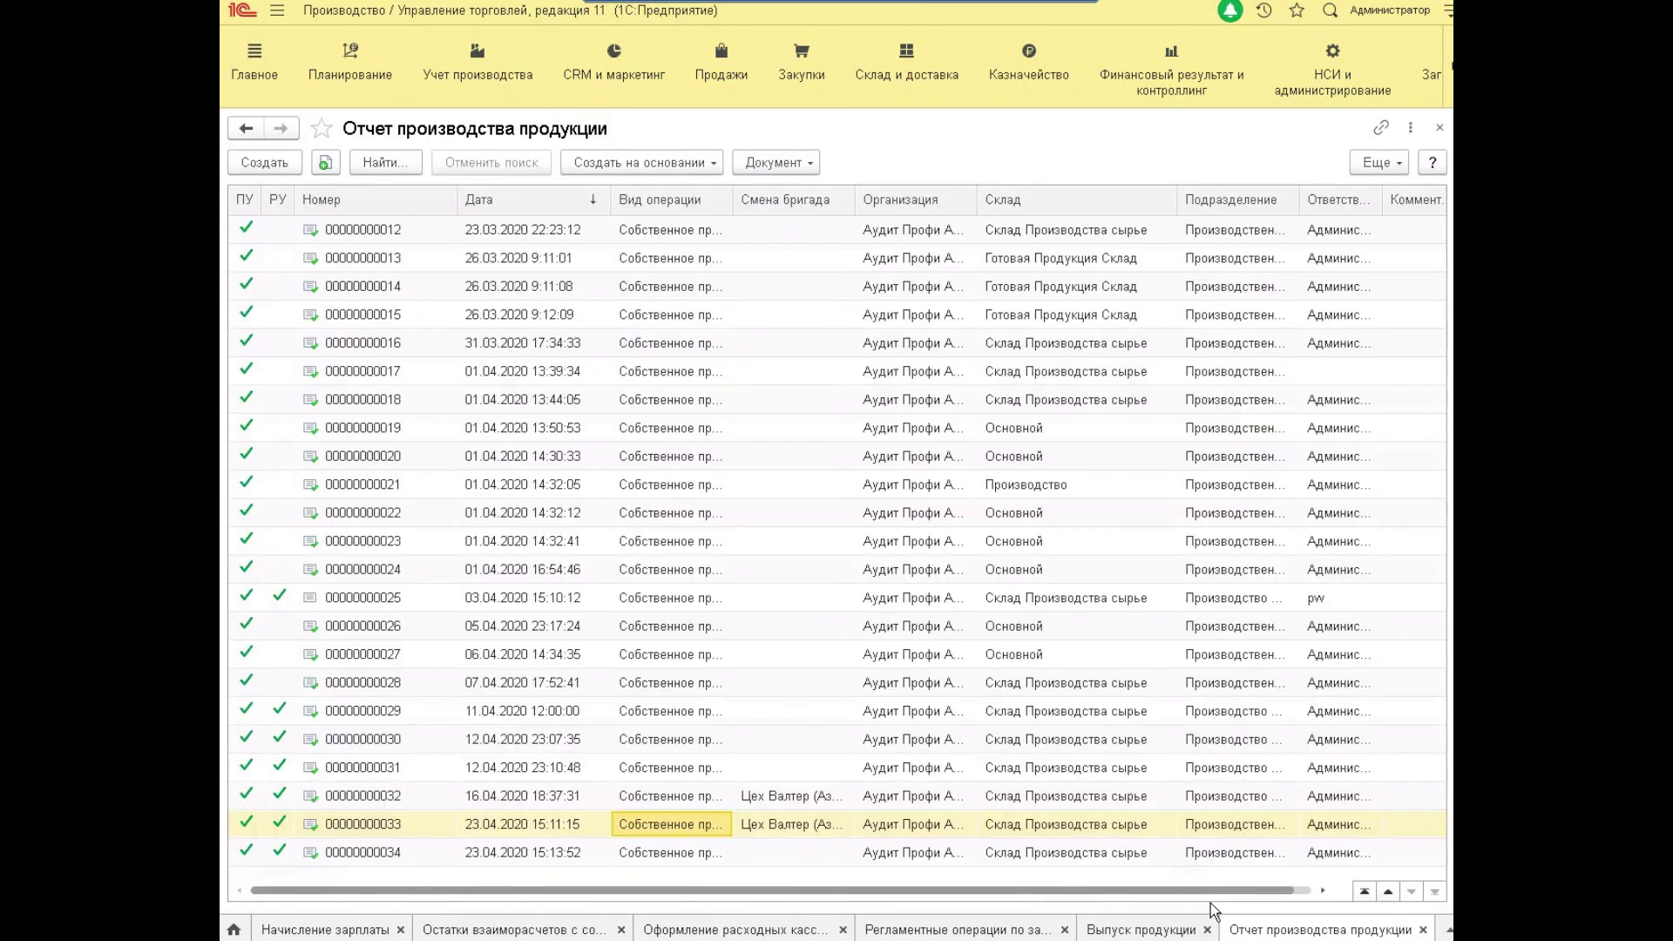
# Rebuild the output report for steel plate 15*20*20 mm through 23.04.2020, showing 256 920,00 labour.
pyautogui.click(1154, 927)
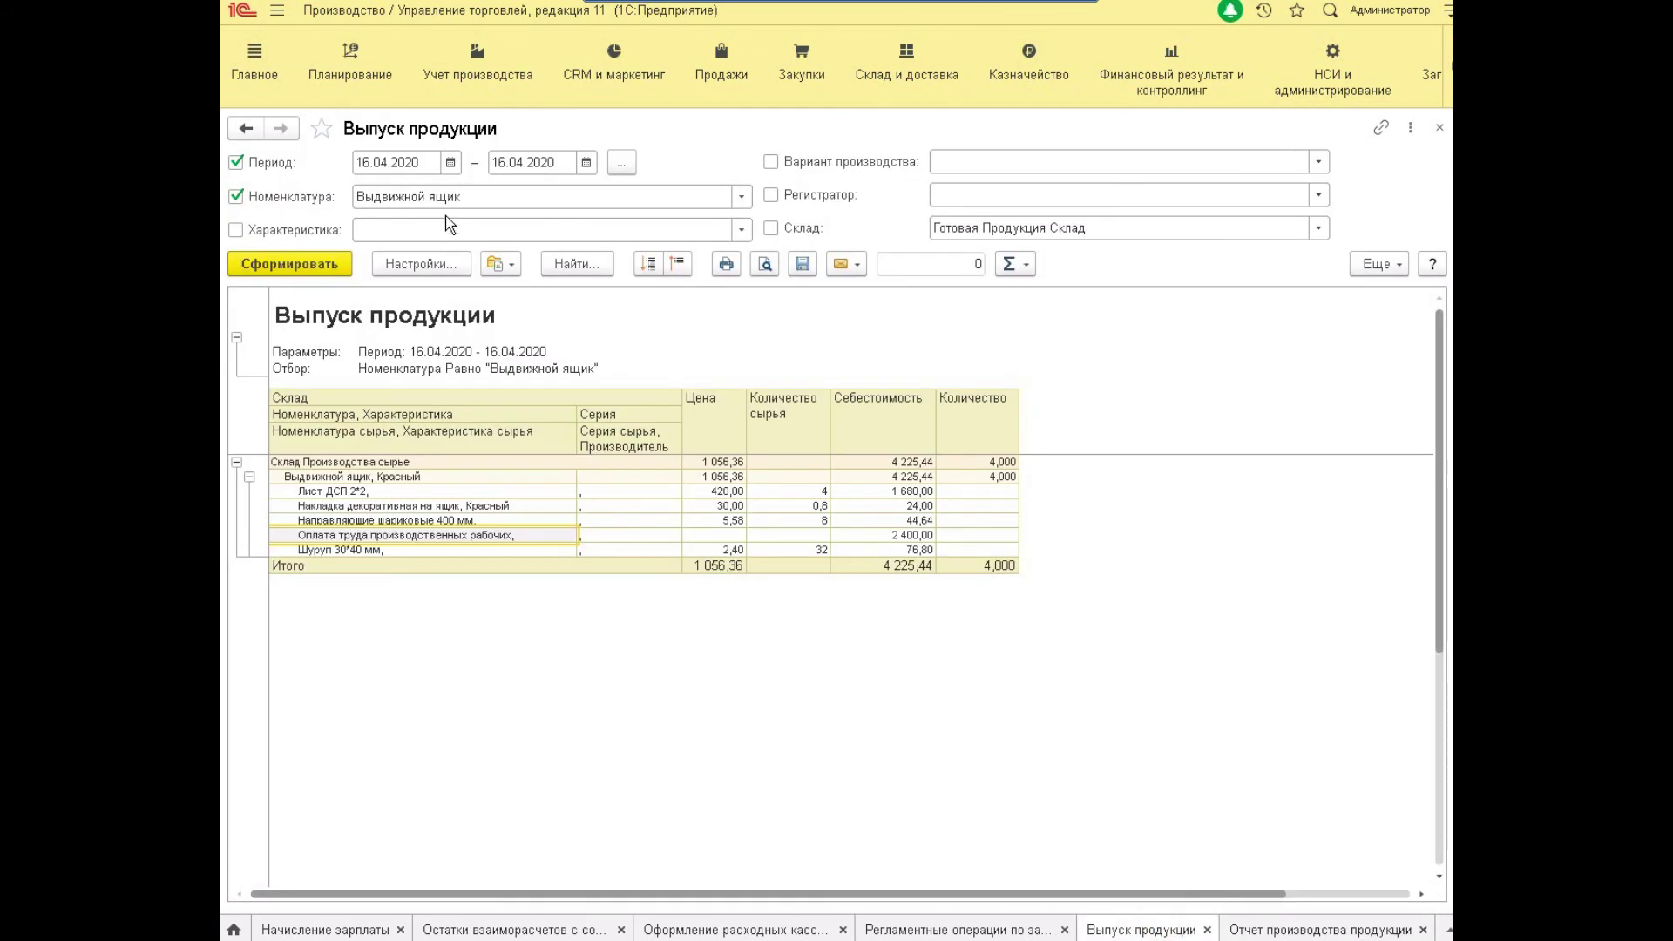
pyautogui.click(446, 198)
pyautogui.write('Пластина низкоуглеродистой стали 15*20*20 мм')
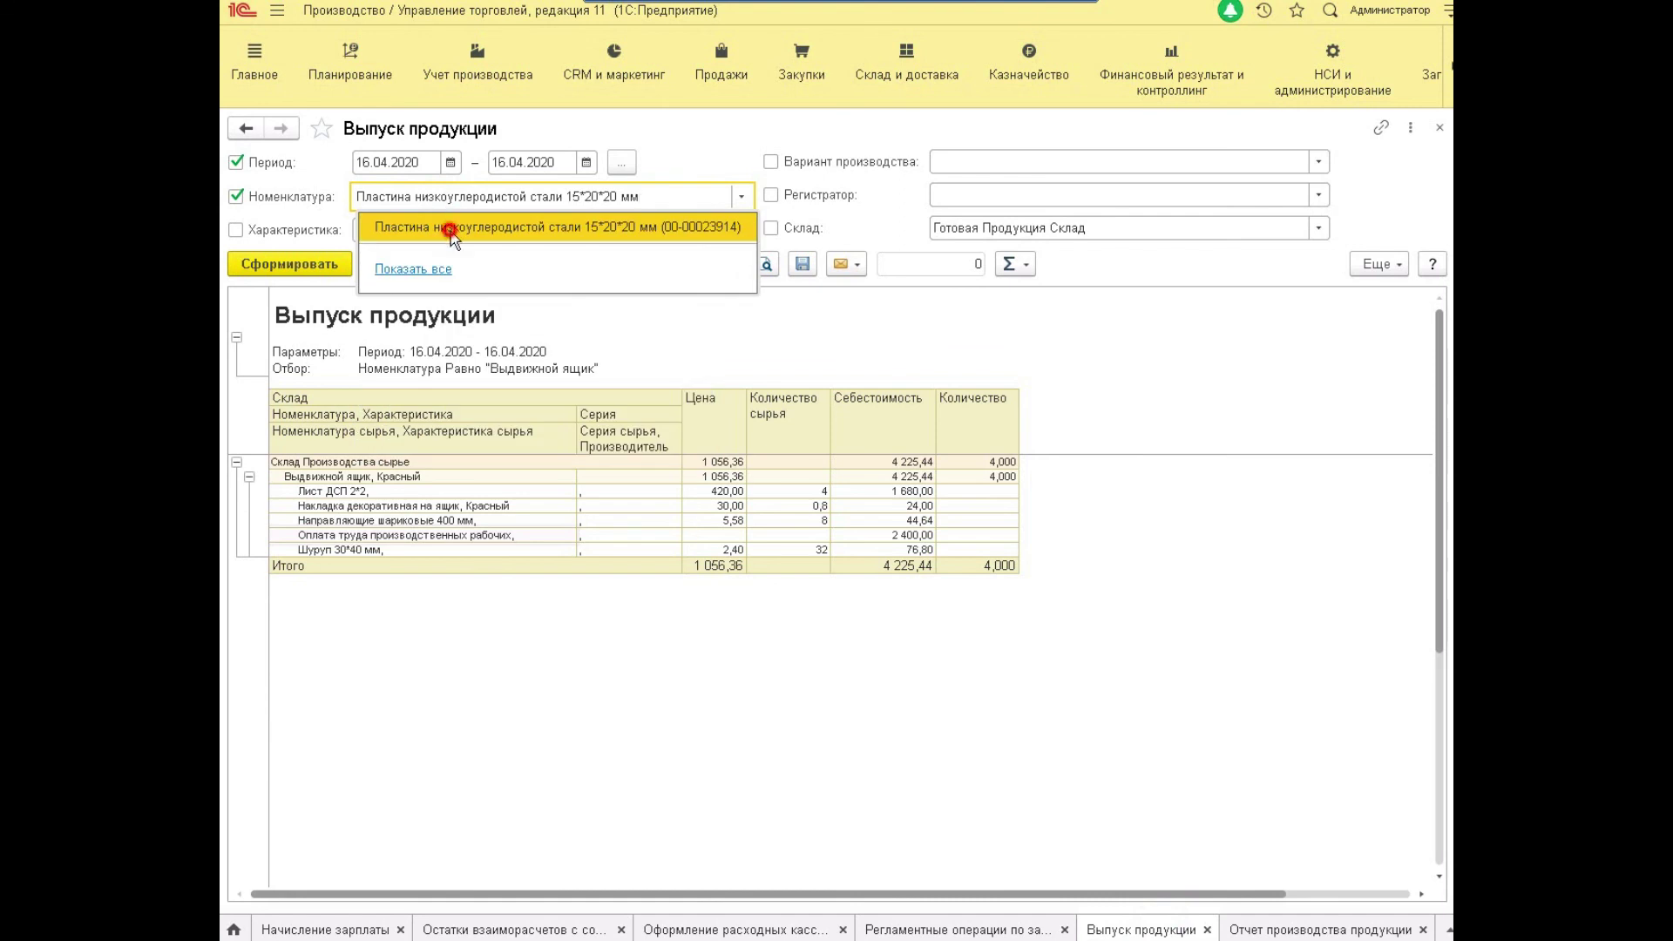
pyautogui.click(449, 228)
pyautogui.click(497, 170)
pyautogui.write('23042020')
pyautogui.press('Return')
pyautogui.hotkey('ctrl', 'Return')
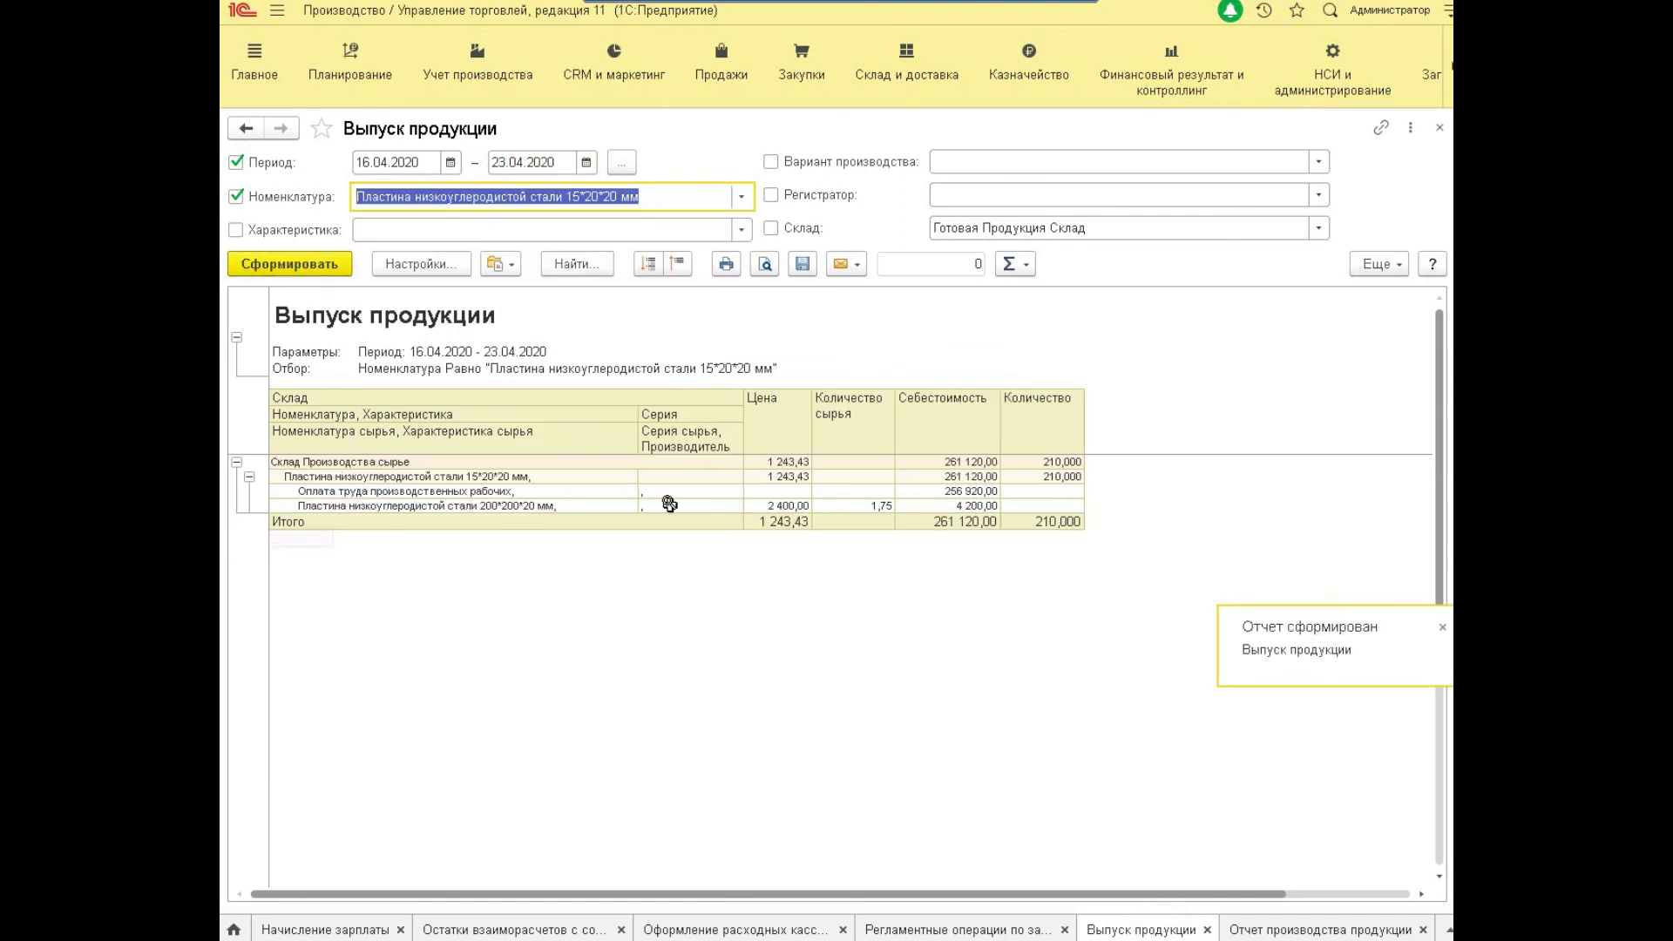
pyautogui.click(708, 492)
pyautogui.click(922, 491)
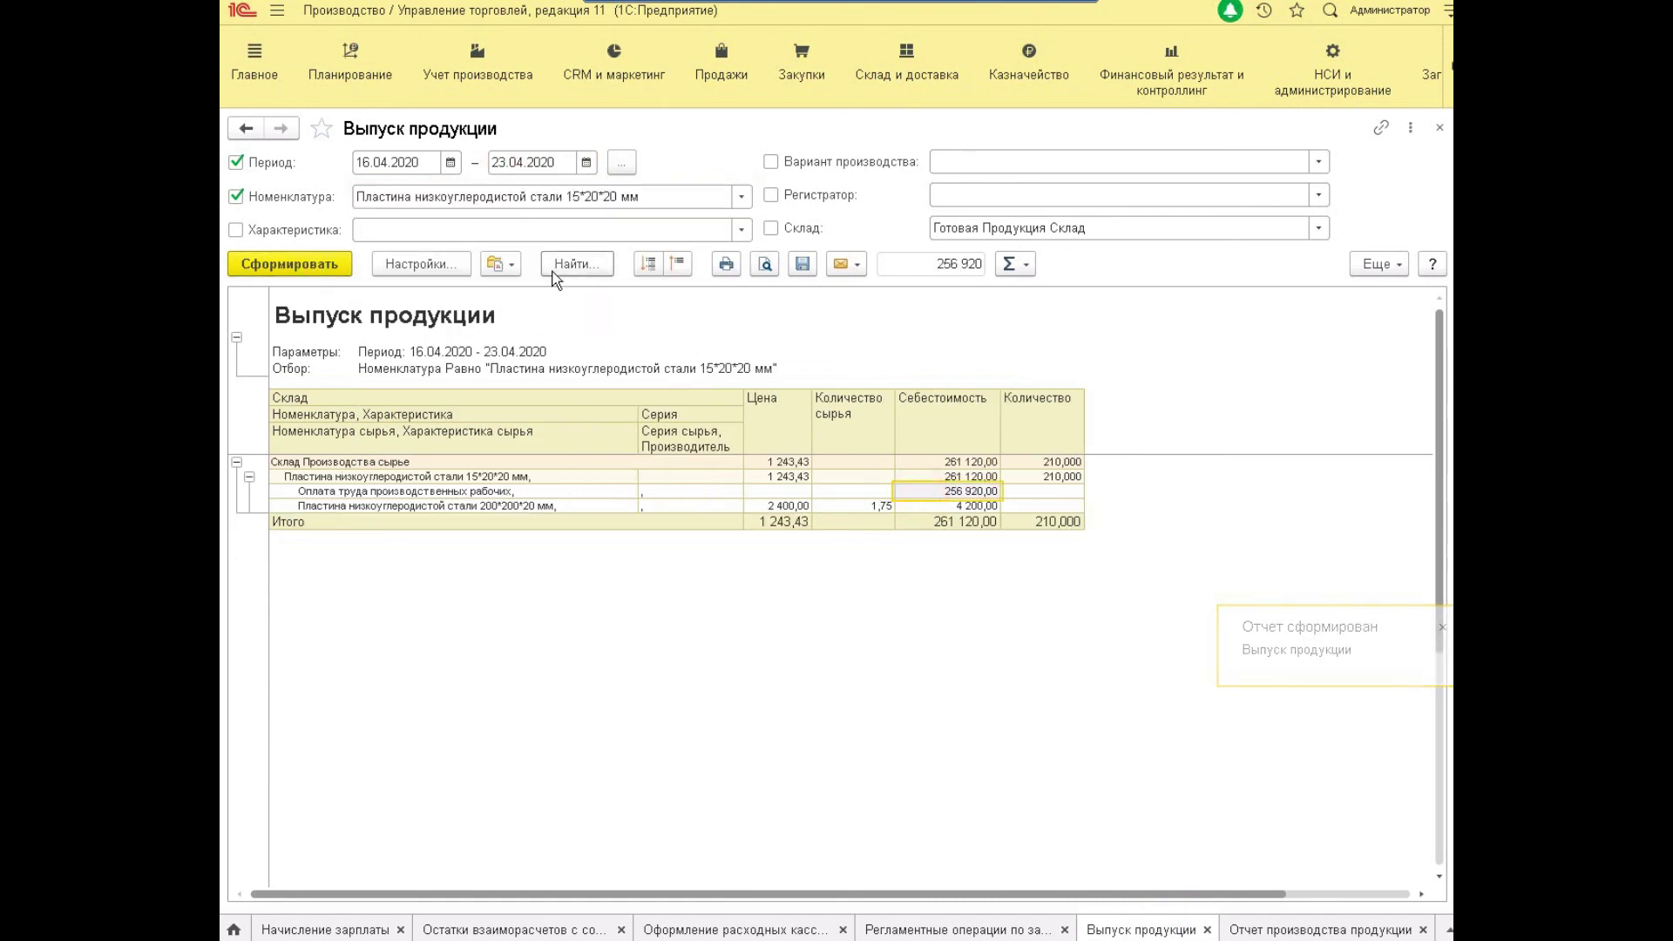
# Switch the output report to the registrar/raw-materials variant.
pyautogui.click(497, 265)
pyautogui.click(561, 354)
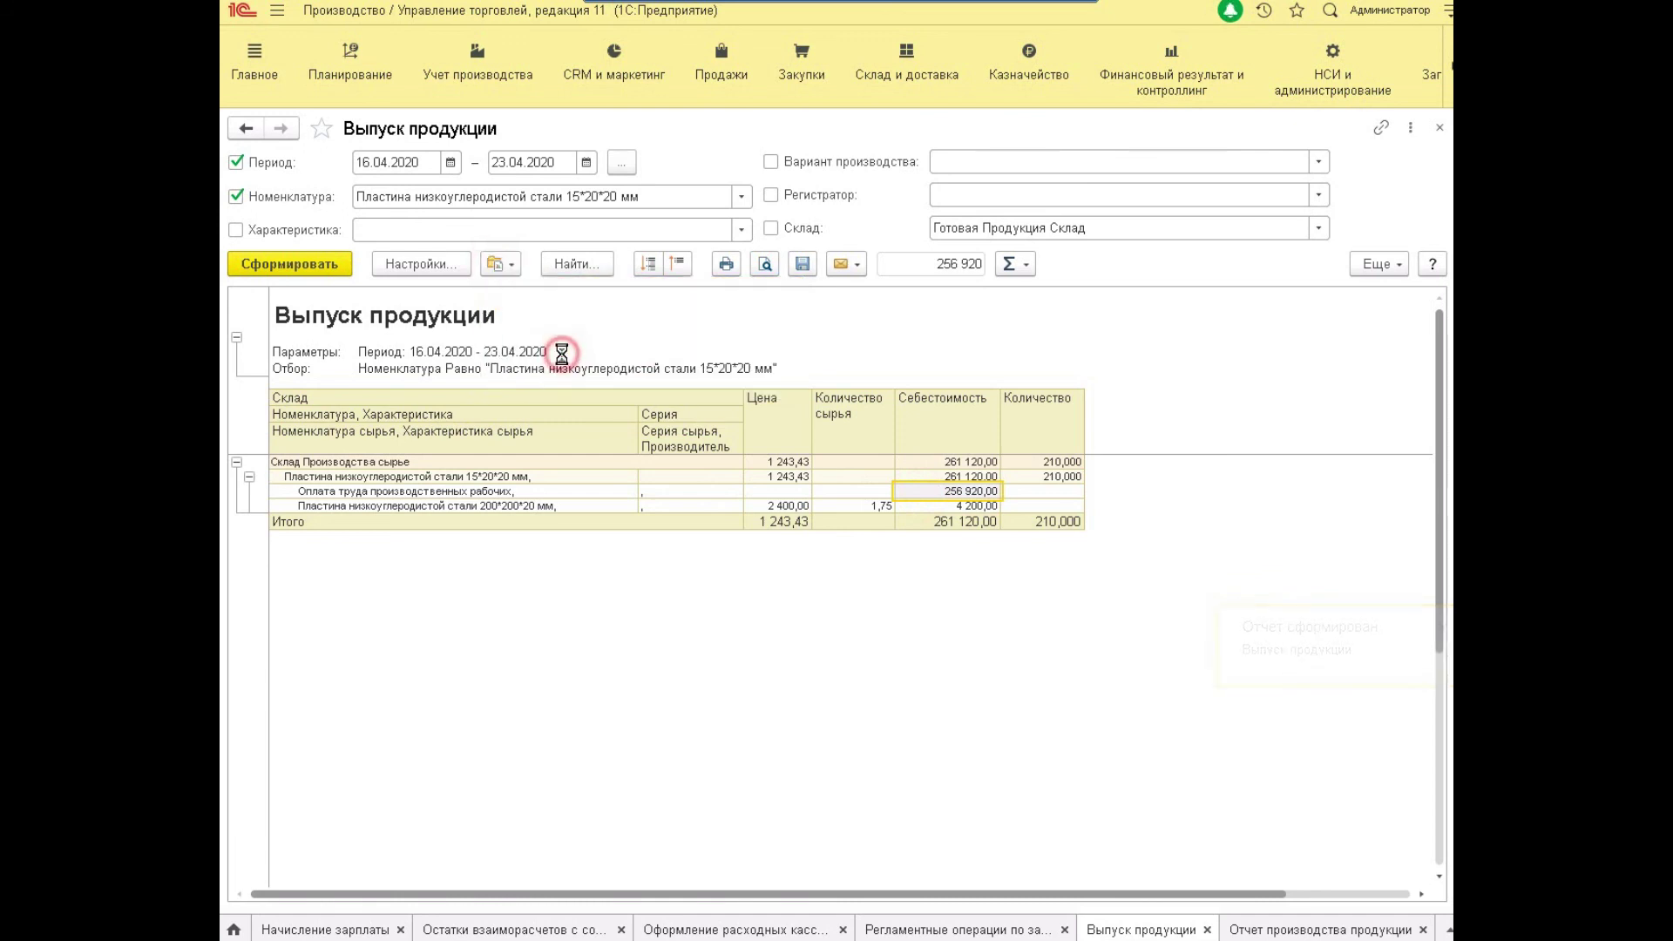
pyautogui.click(384, 196)
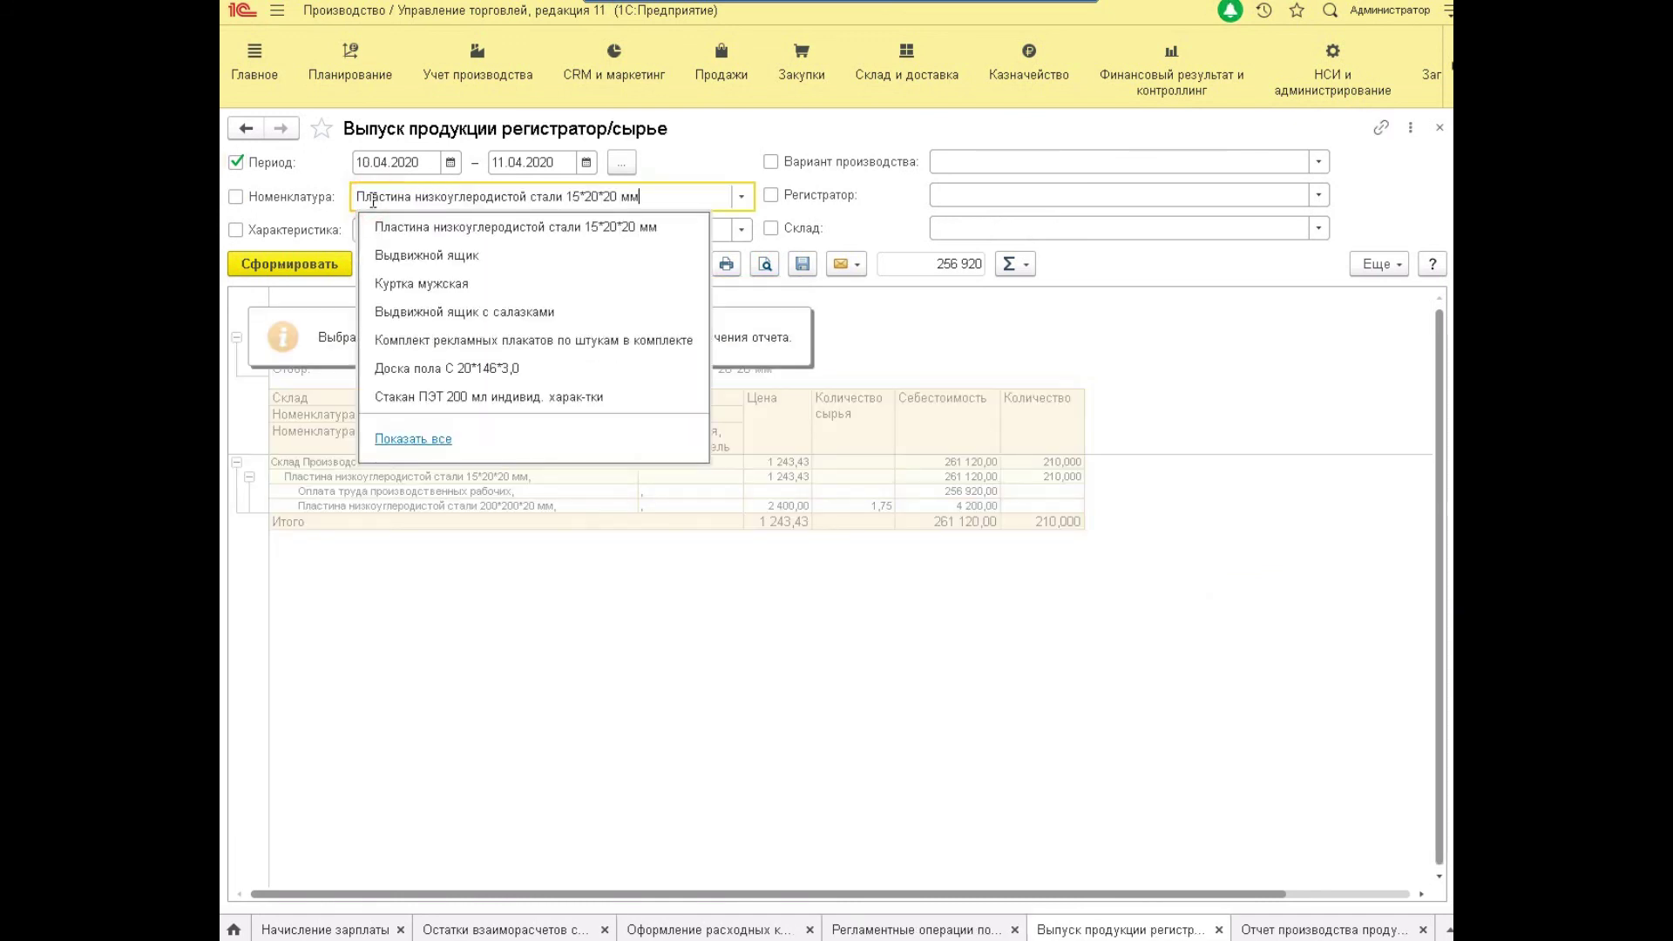
# Generate the registrar/raw-materials report for the 15*20*20 mm steel plate, 10.04–23.04.2020.
pyautogui.click(411, 227)
pyautogui.click(290, 264)
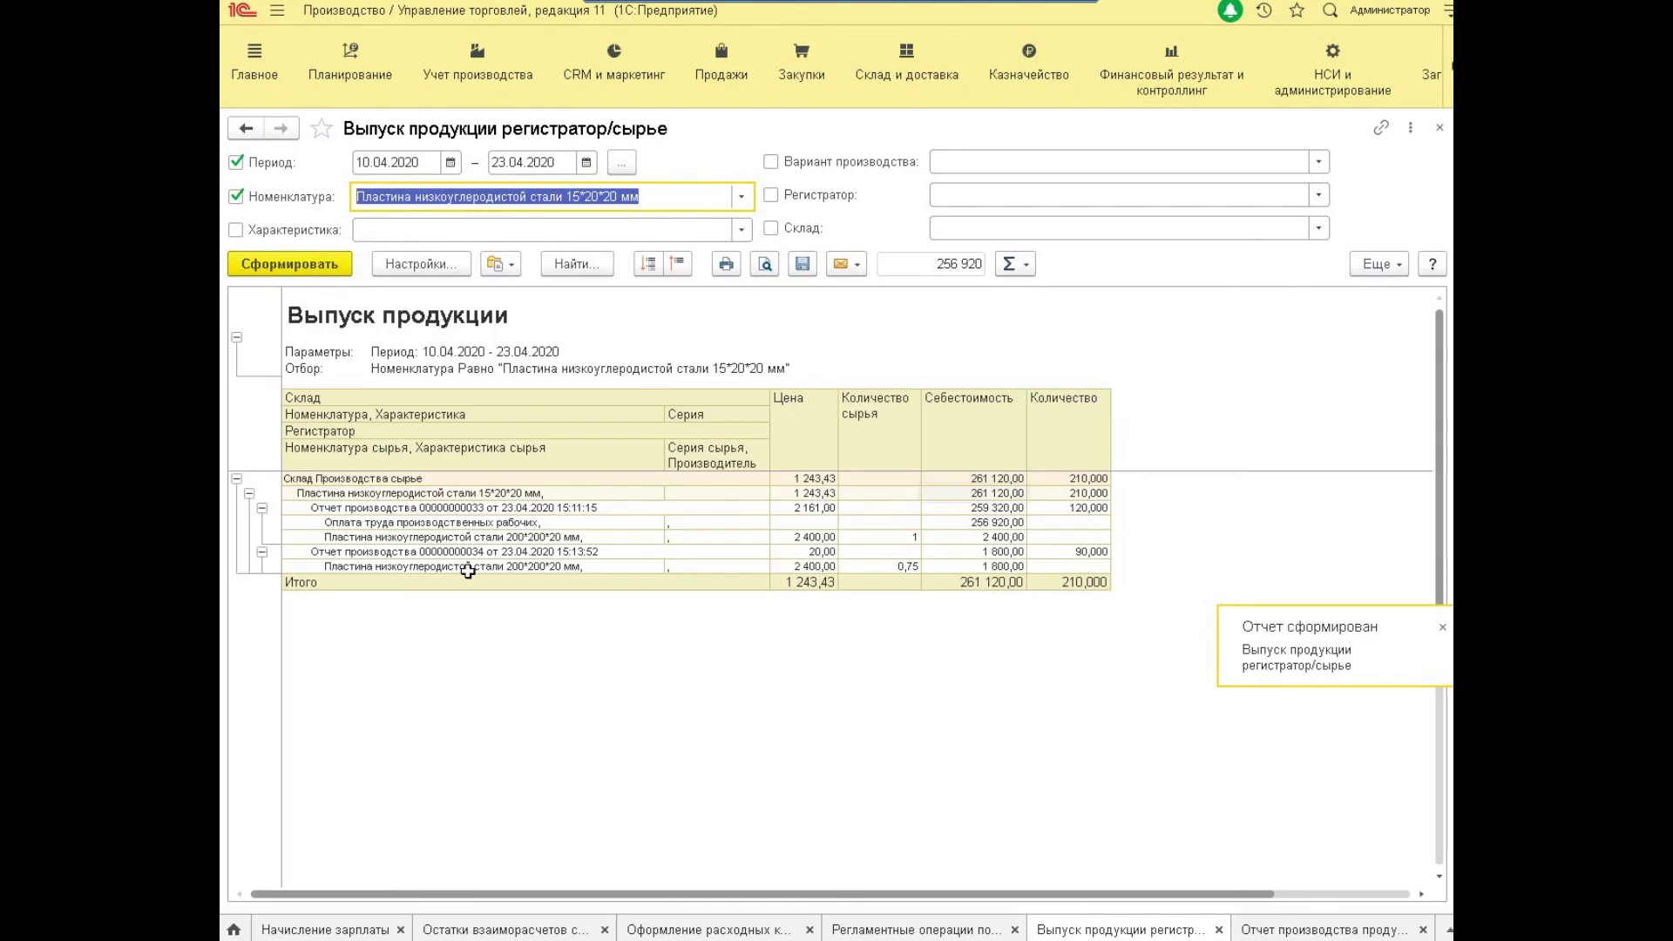
pyautogui.click(475, 523)
# Inspect the 200*200*20 mm plate raw material and labour cost rows down to report 34.
pyautogui.click(536, 538)
pyautogui.press('Up')
pyautogui.press('Up')
pyautogui.press('Down')
pyautogui.press('Right')
pyautogui.press('Right')
pyautogui.press('Right')
pyautogui.press('Right')
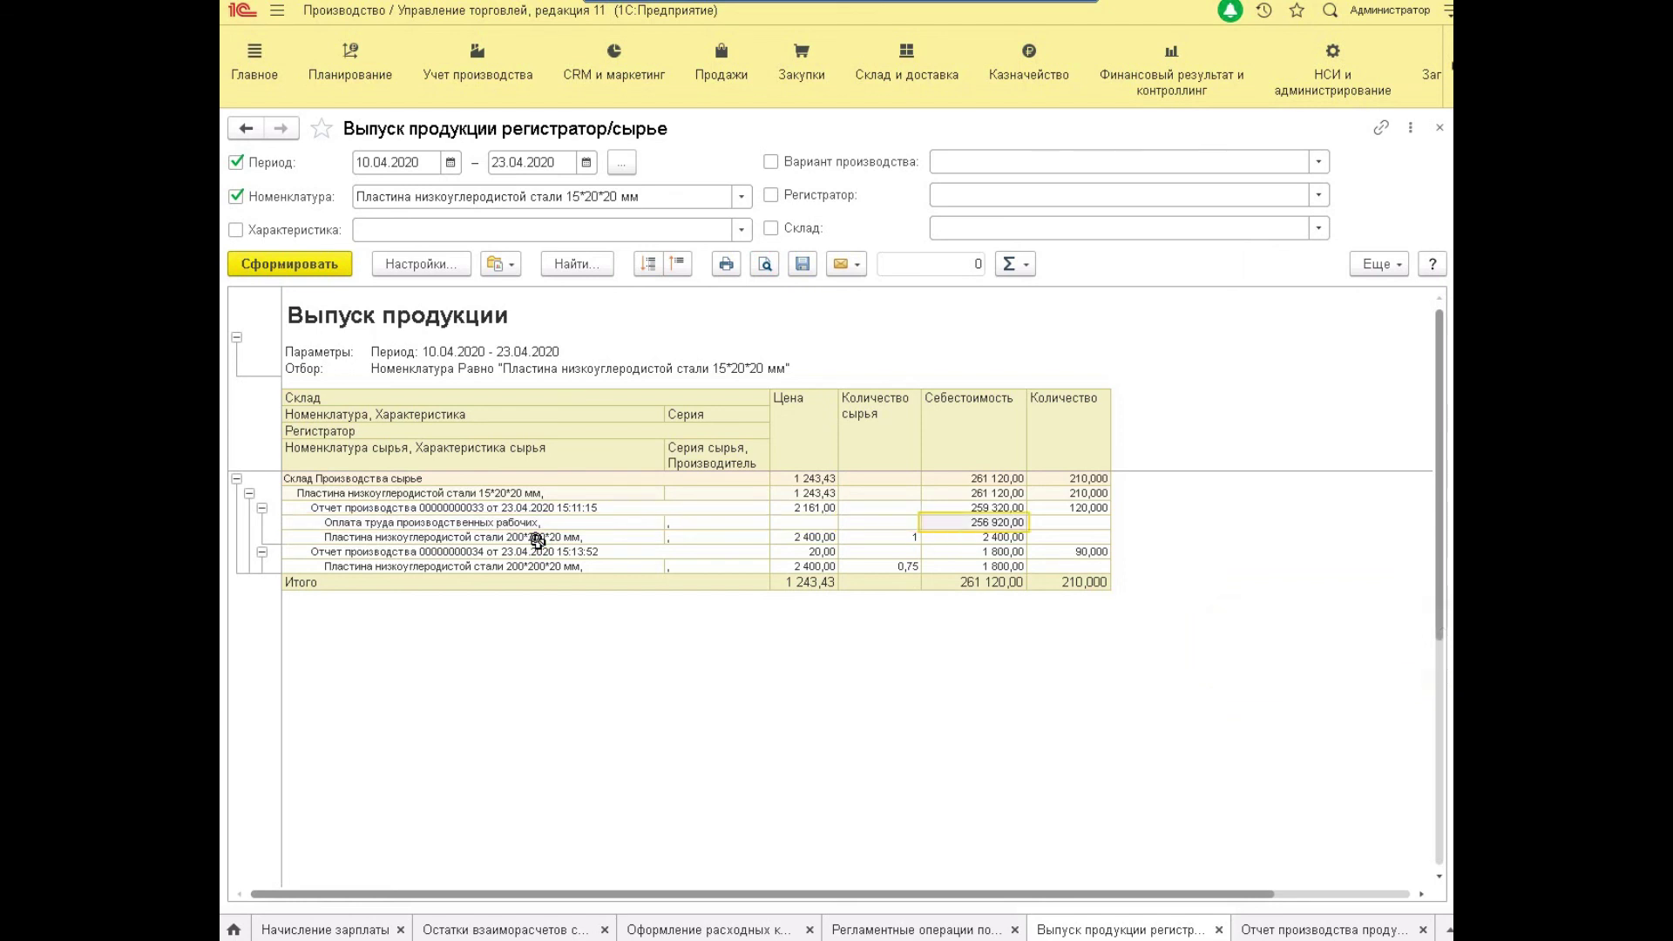
pyautogui.press('Down')
pyautogui.press('Up')
pyautogui.press('Left')
pyautogui.press('Left')
pyautogui.press('Left')
pyautogui.press('Left')
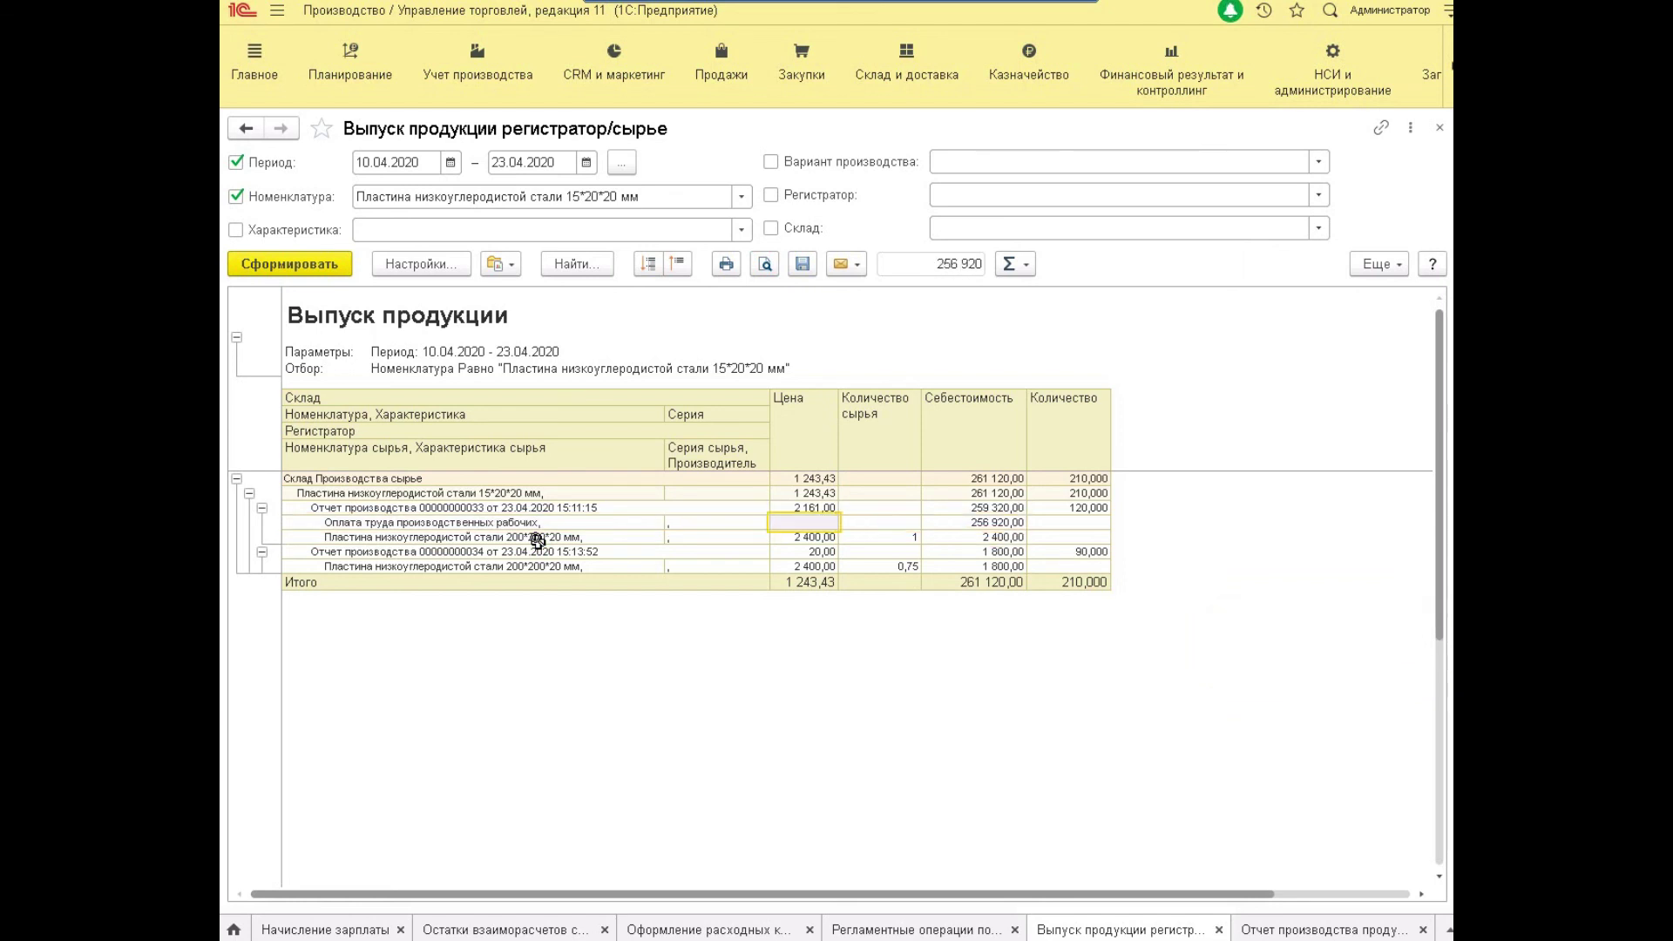
pyautogui.press('Down')
pyautogui.press('Down')
pyautogui.press('Down')
# Compare costs 1 800,00, 2 400,00, 259 320,00 and 256 920,00, then decode the 261 120,00 total.
pyautogui.press('Right')
pyautogui.press('Right')
pyautogui.press('Right')
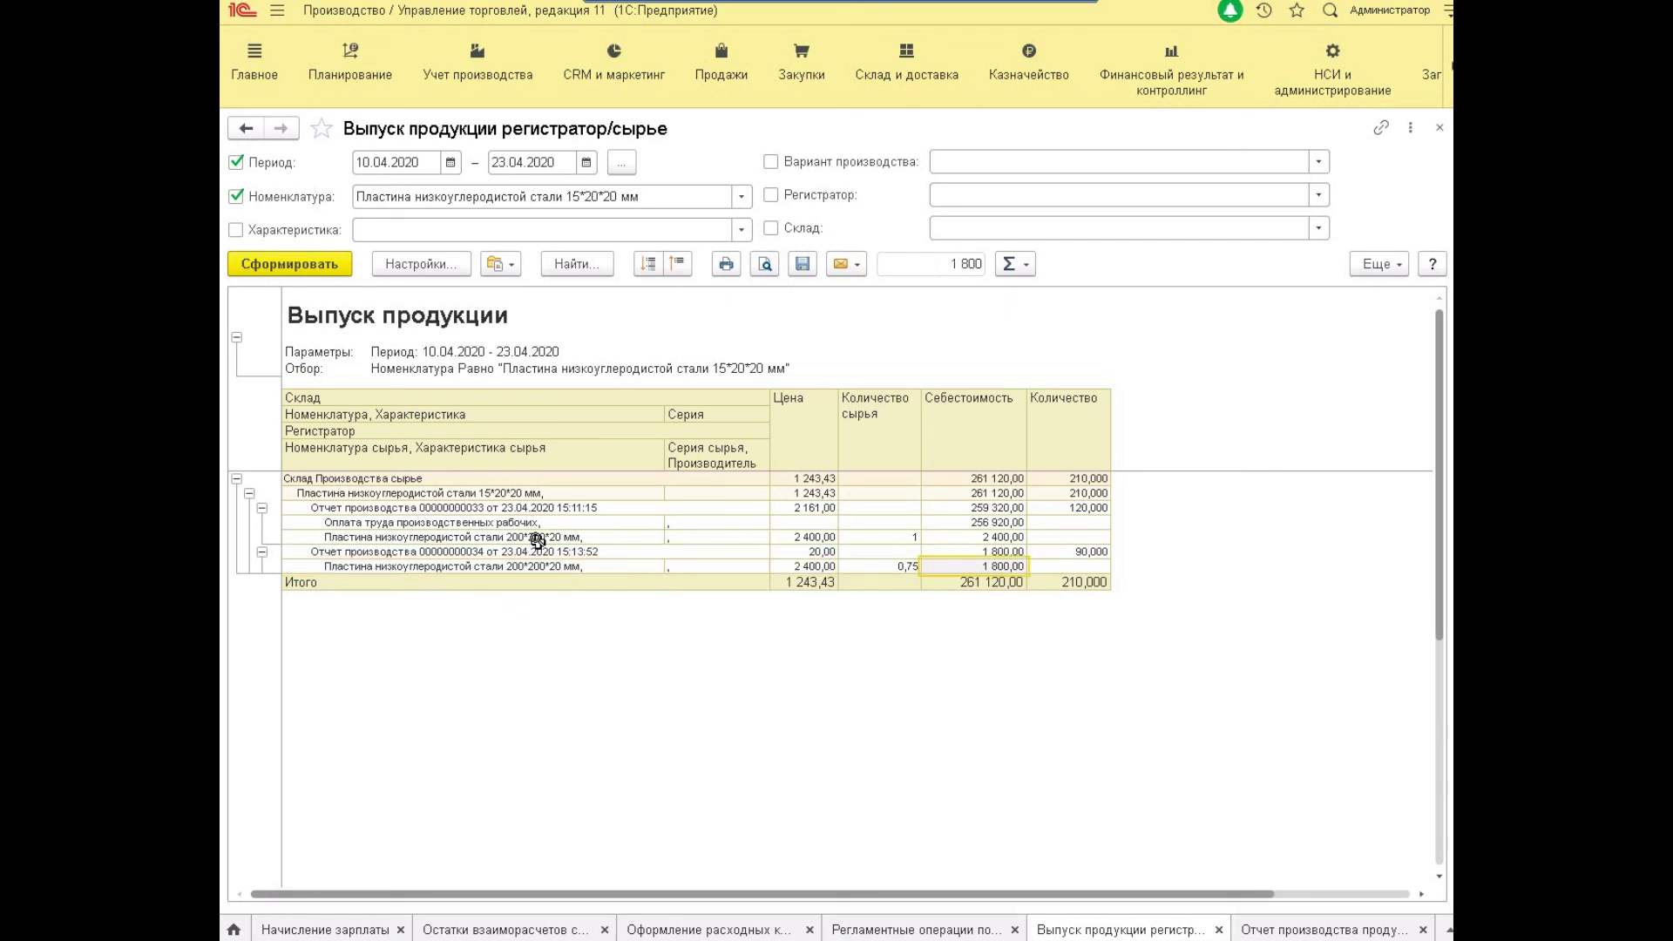
pyautogui.press('Up')
pyautogui.press('Up')
pyautogui.press('Down')
pyautogui.press('Down')
pyautogui.press('Up')
pyautogui.press('Up')
pyautogui.press('Up')
pyautogui.press('Up')
pyautogui.press('Down')
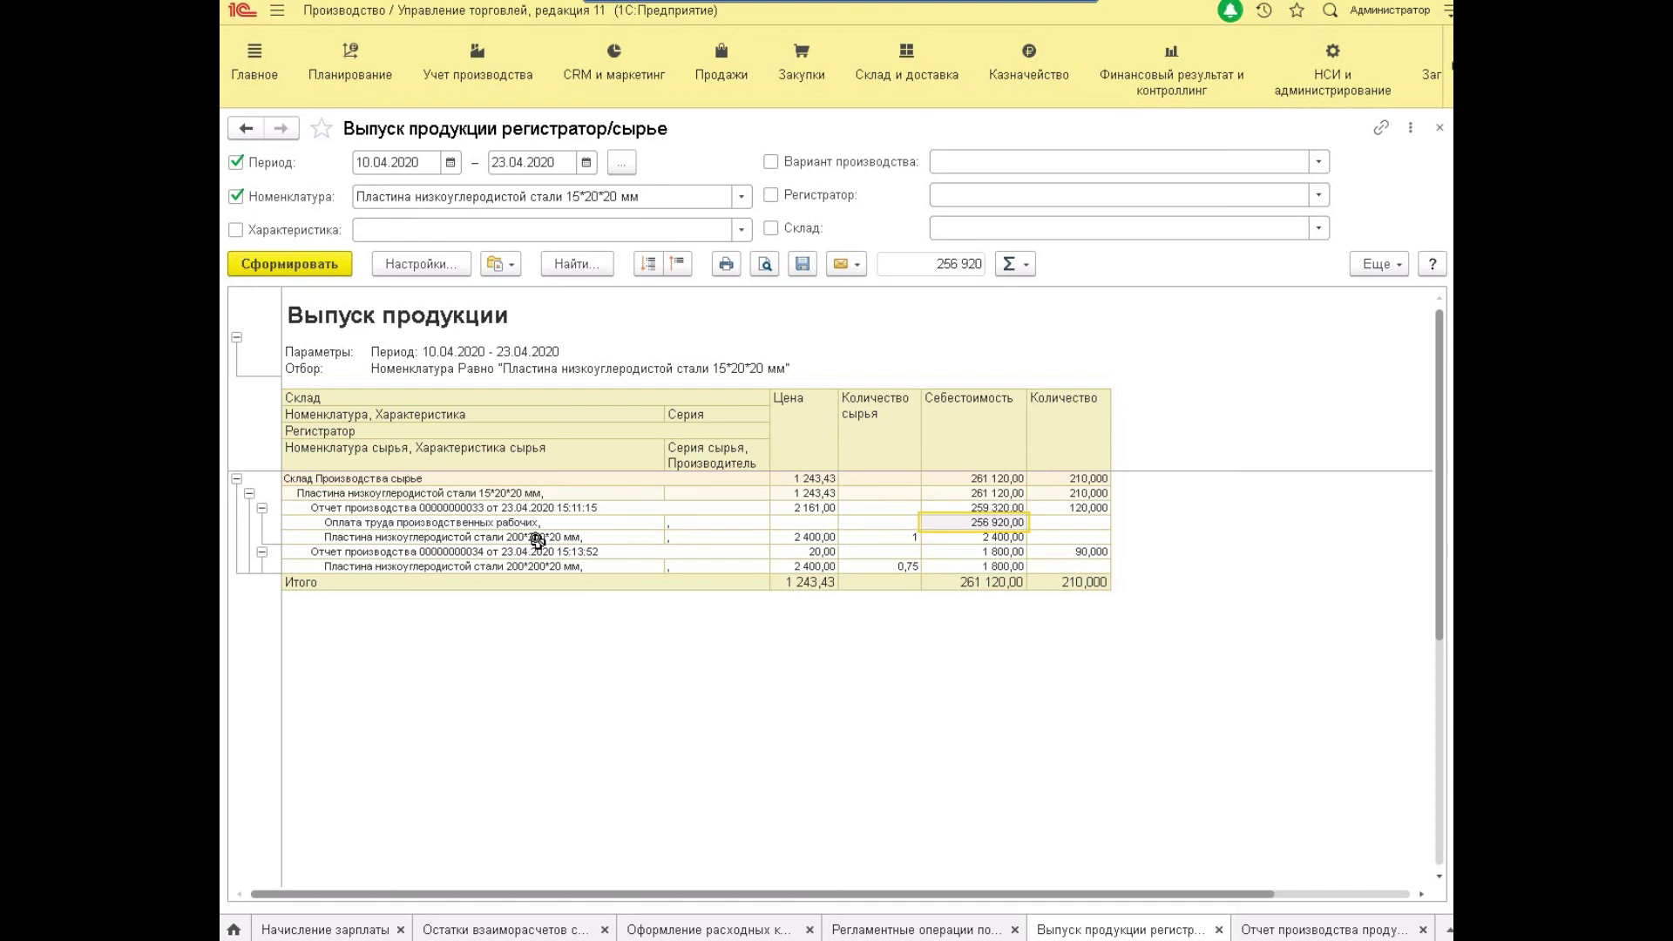
pyautogui.press('Up')
pyautogui.press('Up')
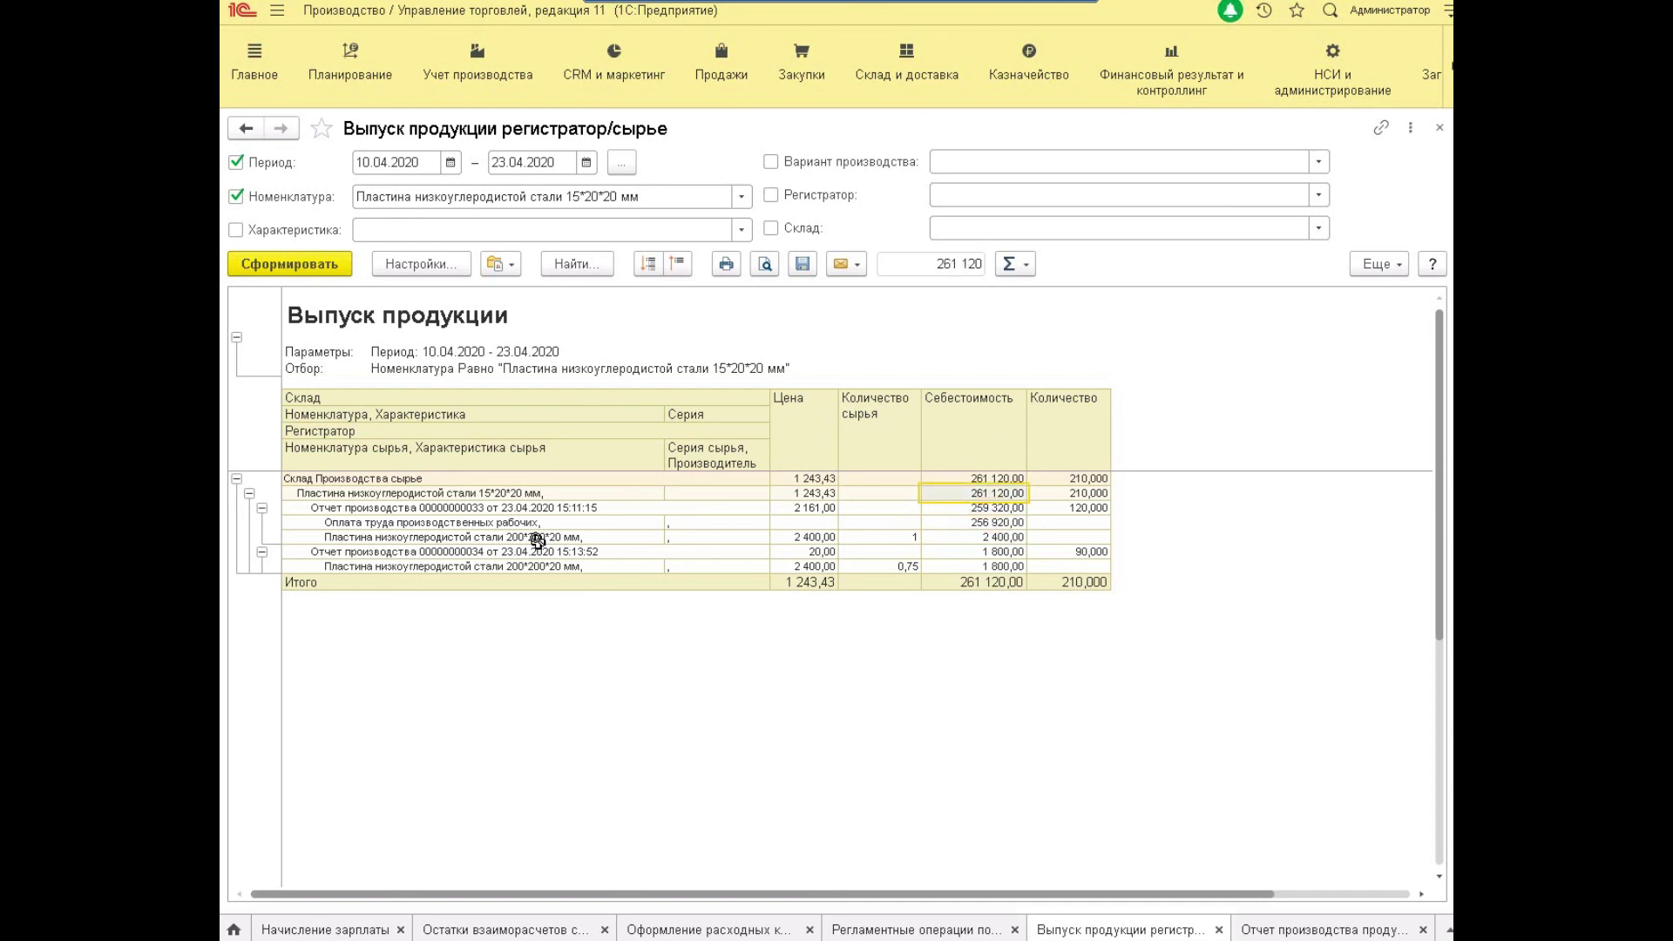
pyautogui.press('Return')
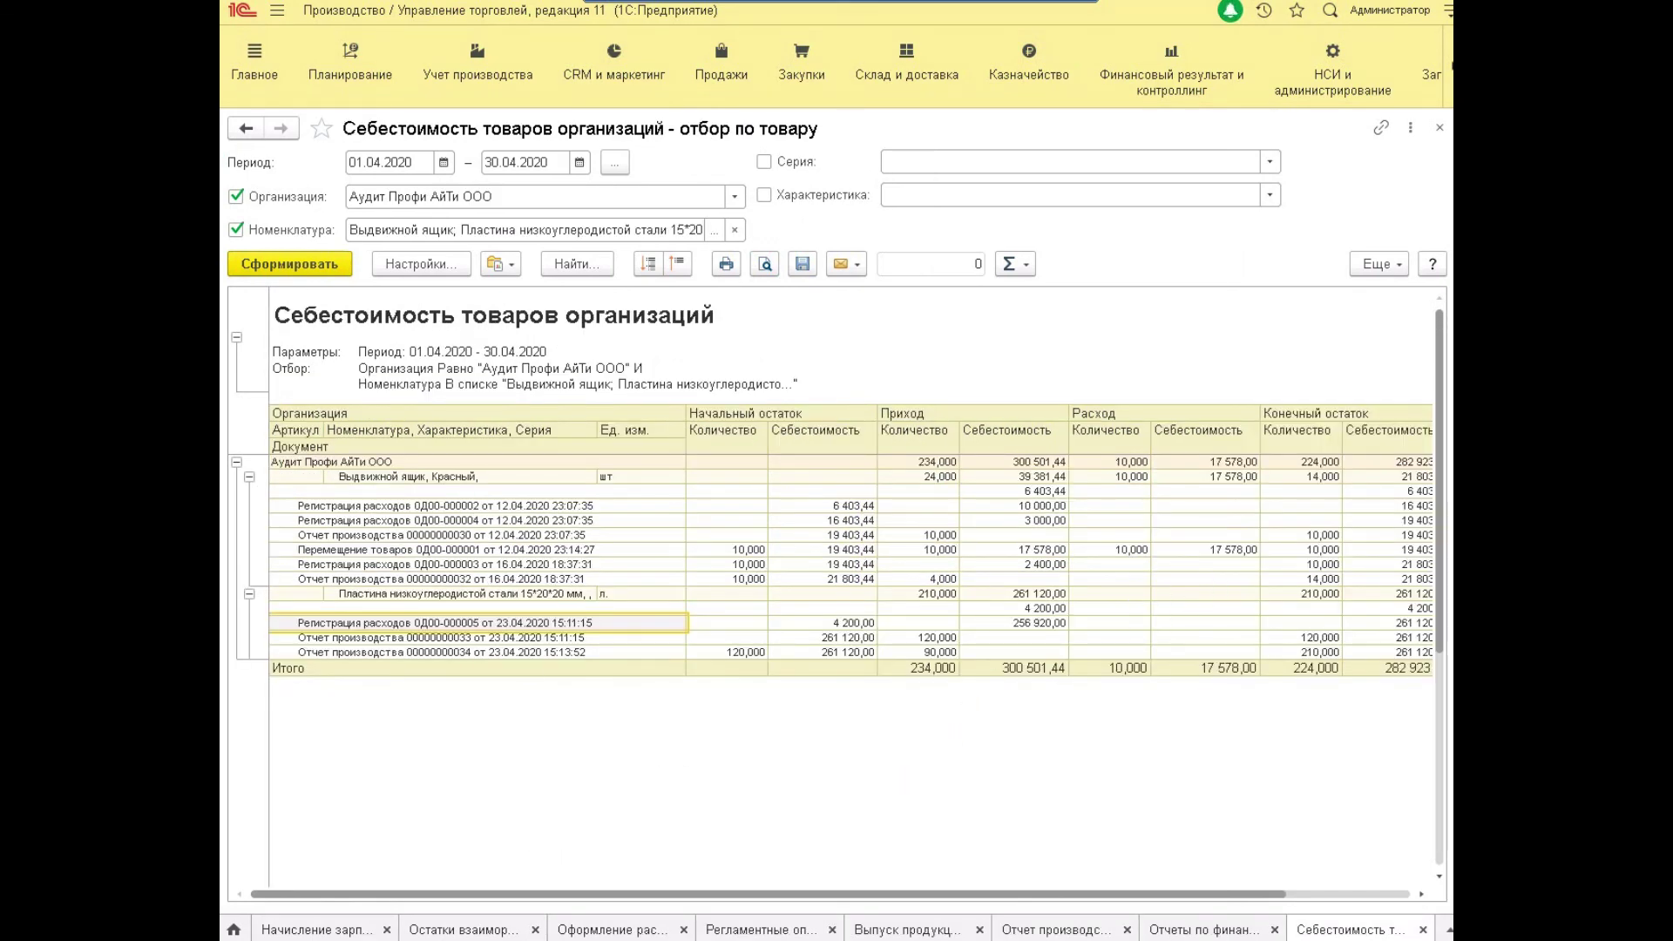
# Open the employee piece-rate tariffs list under Учет производства.
pyautogui.click(477, 74)
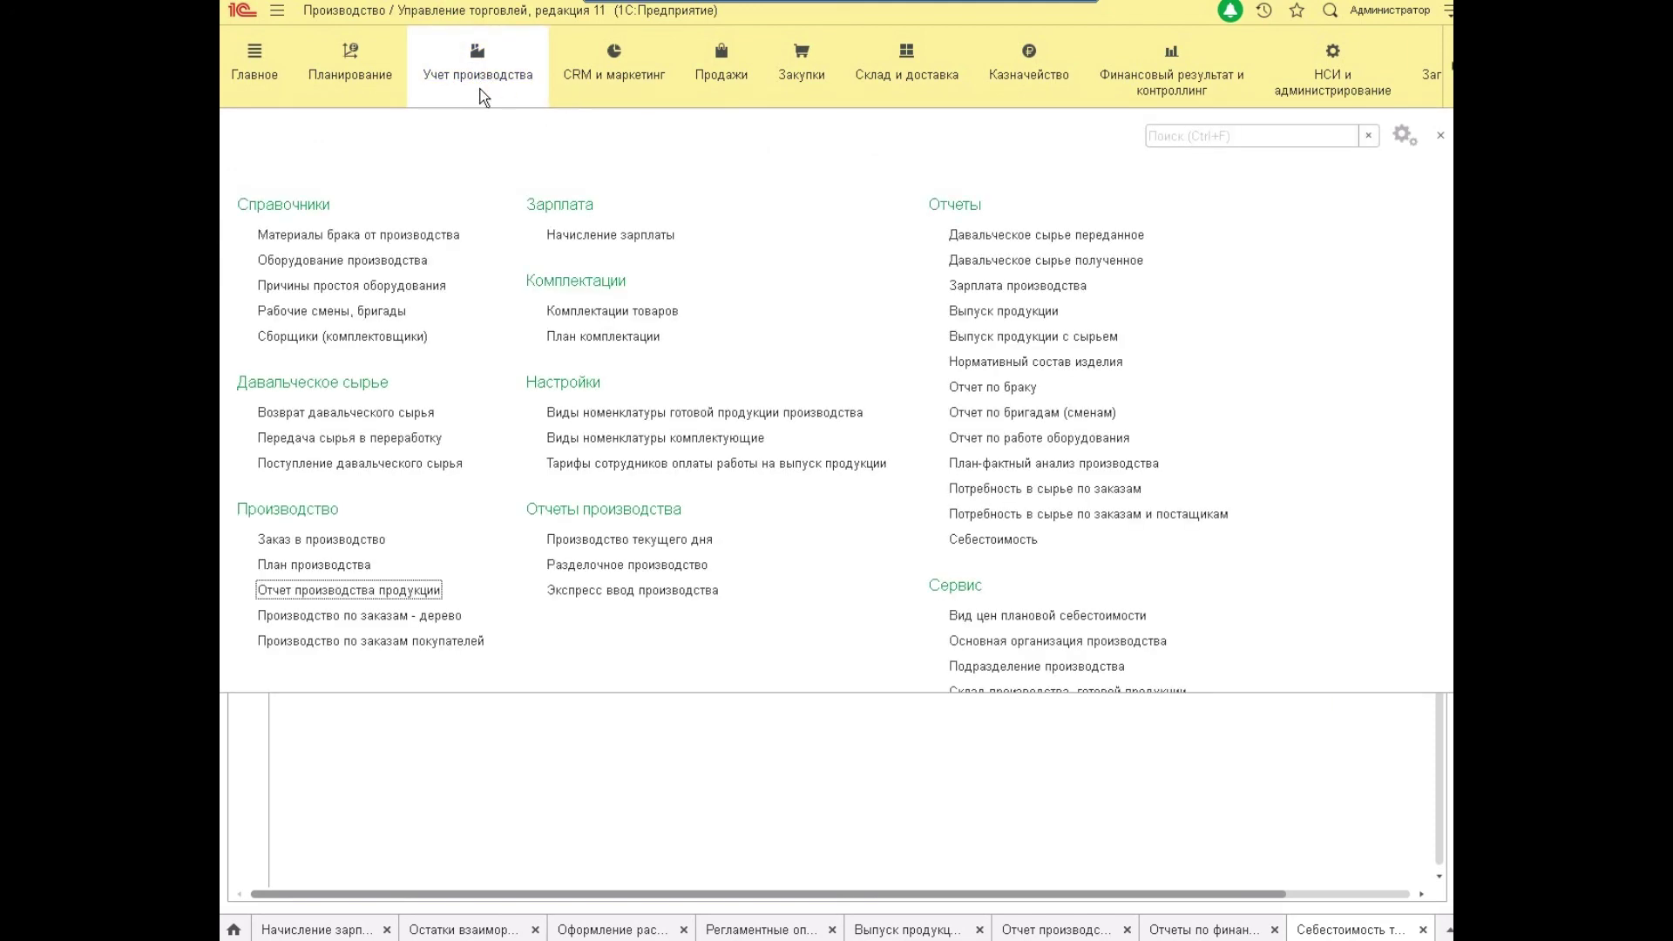
pyautogui.click(711, 466)
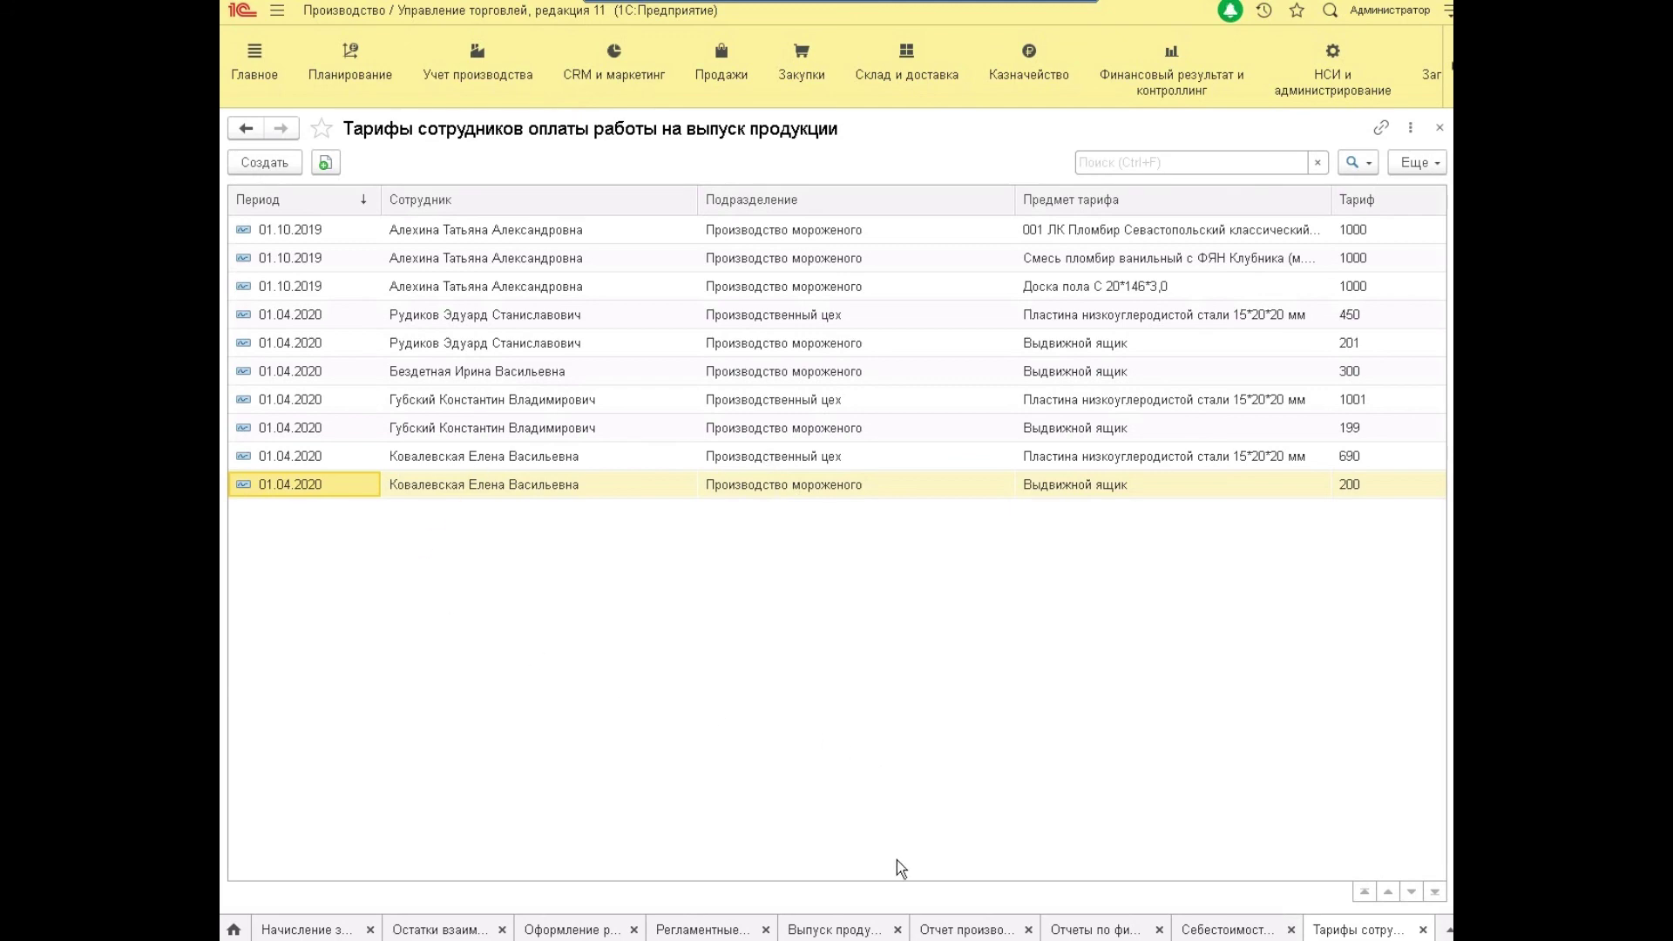
pyautogui.click(930, 928)
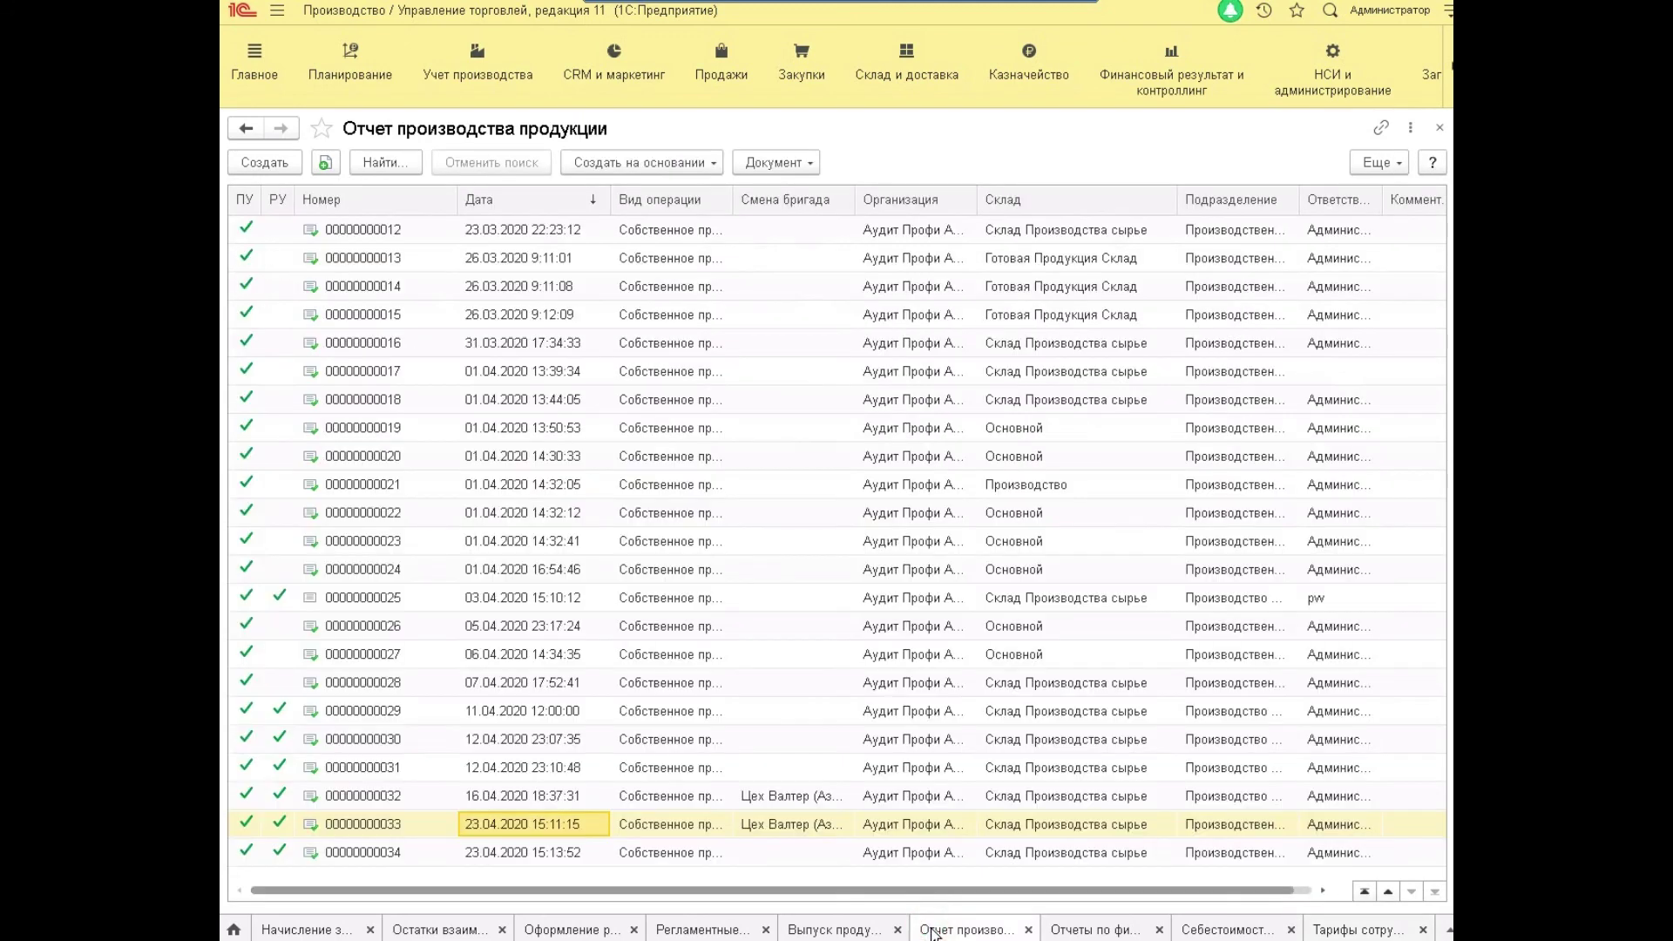
pyautogui.doubleClick(673, 823)
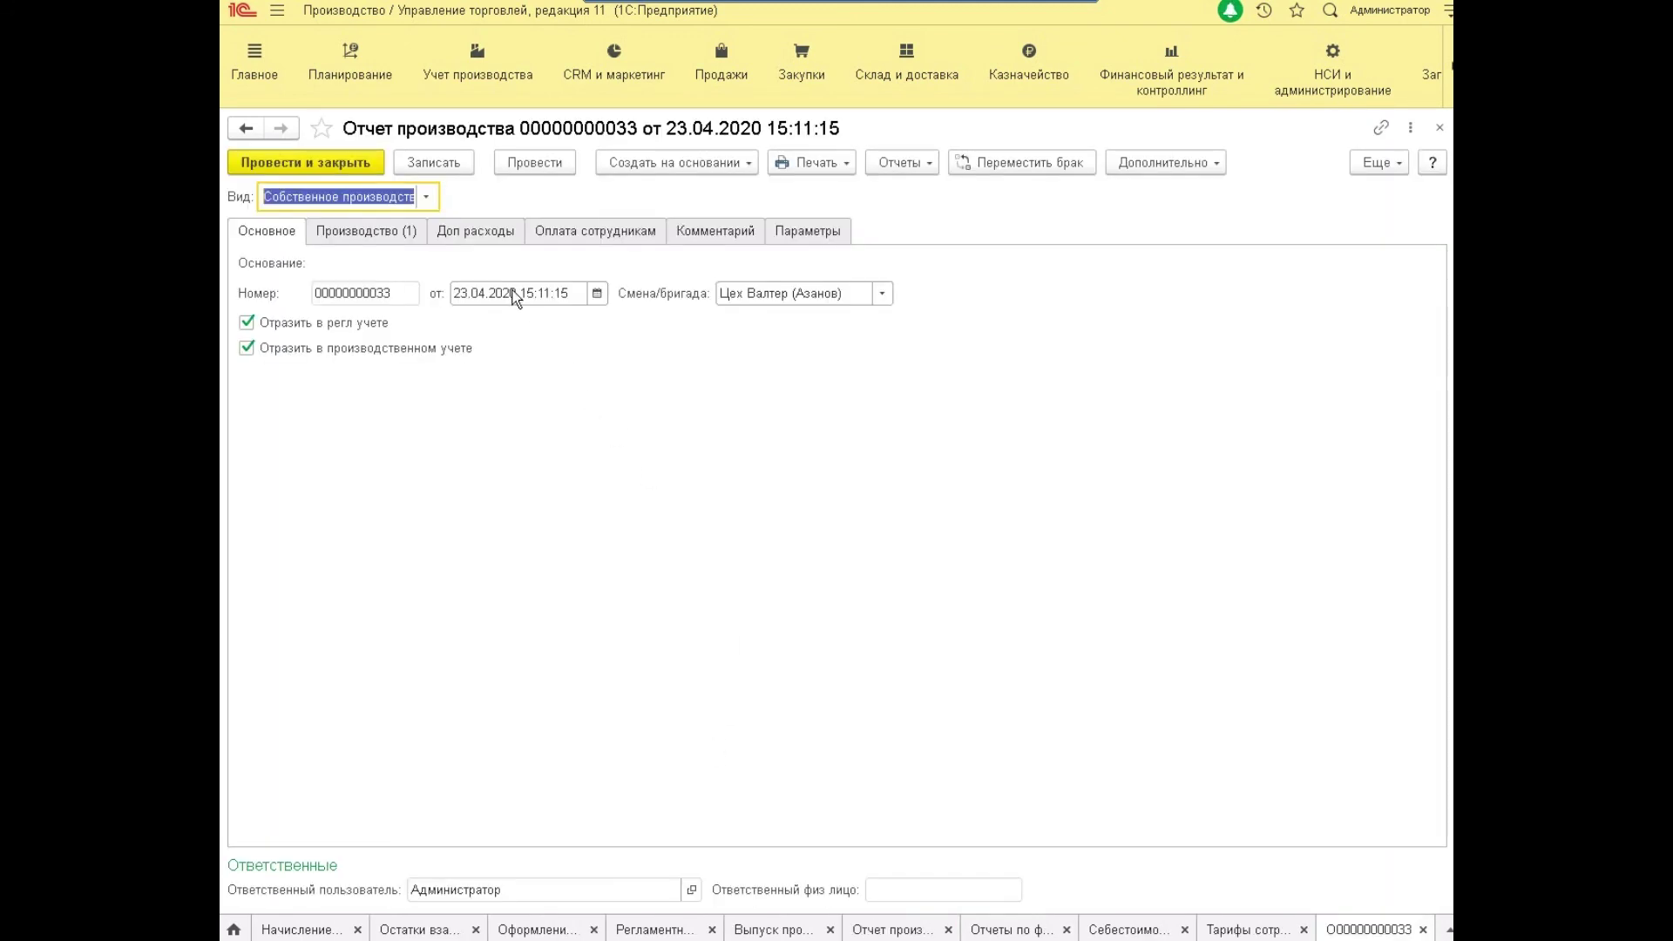
pyautogui.click(581, 233)
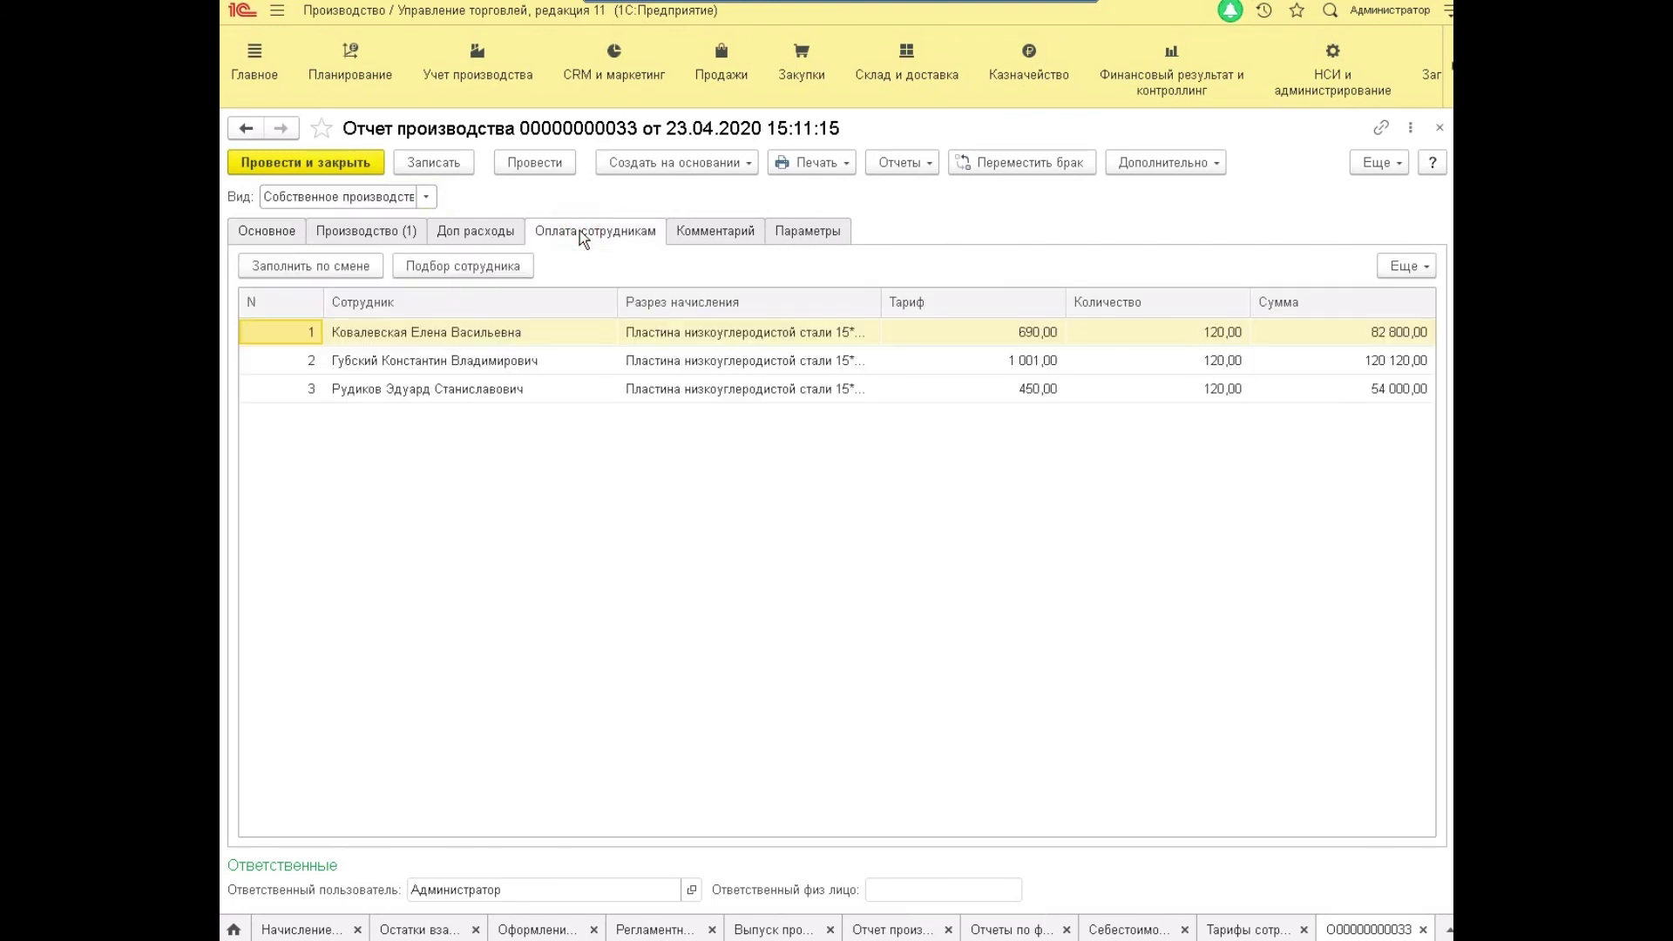
pyautogui.click(246, 234)
pyautogui.click(810, 294)
pyautogui.click(811, 296)
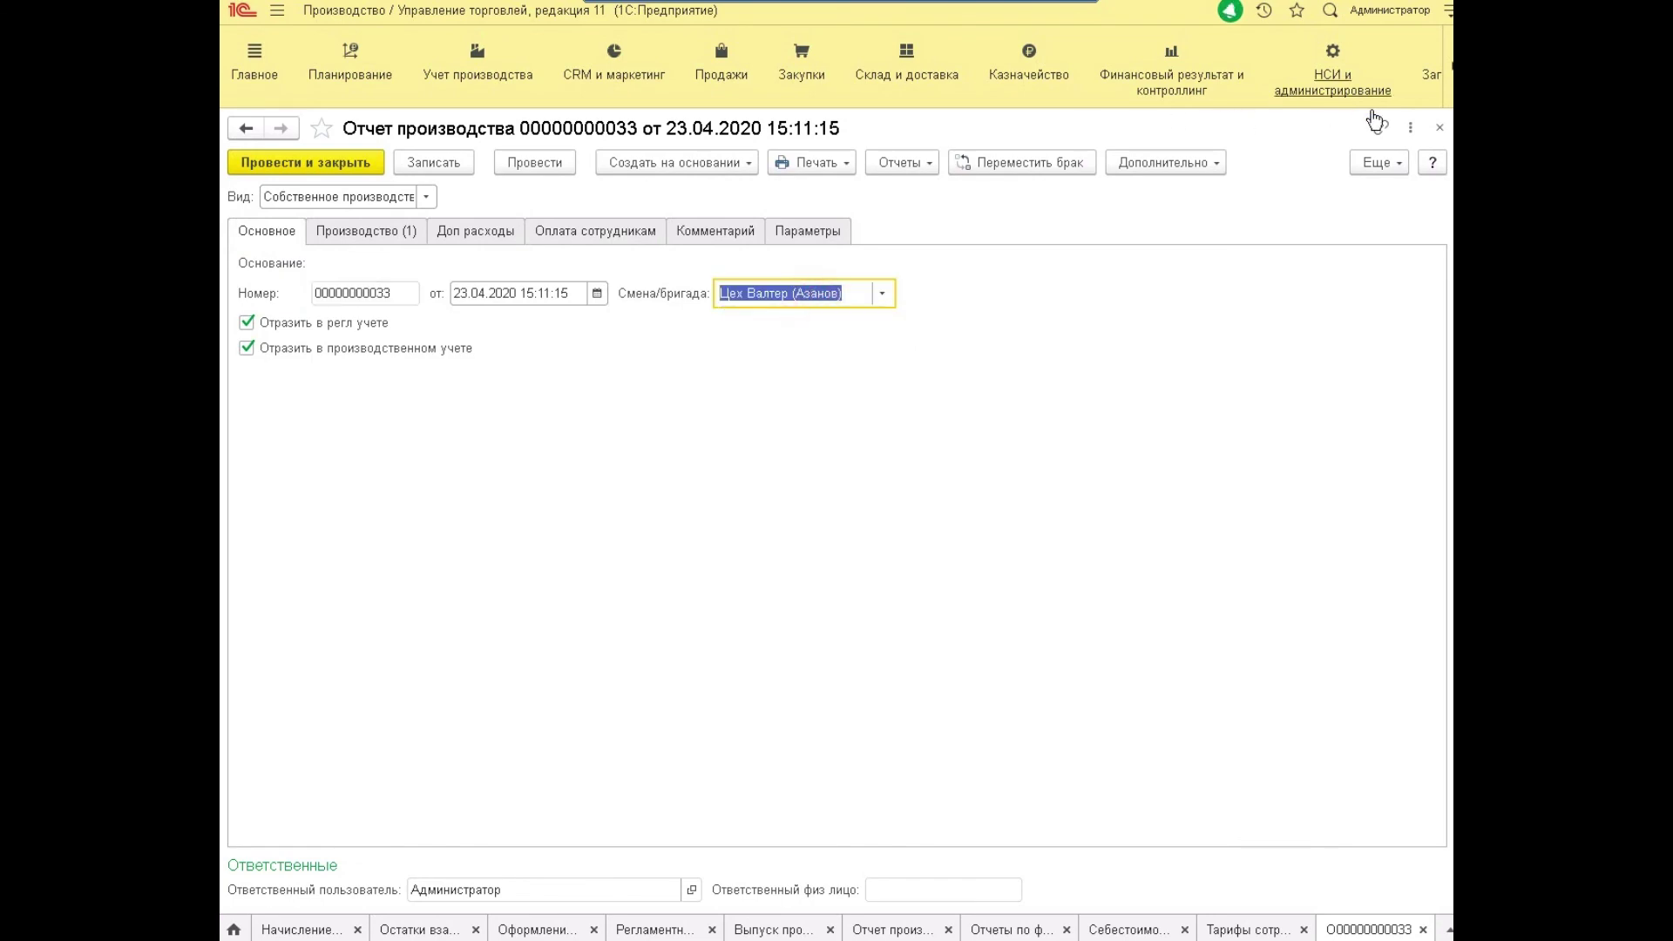
pyautogui.click(1439, 130)
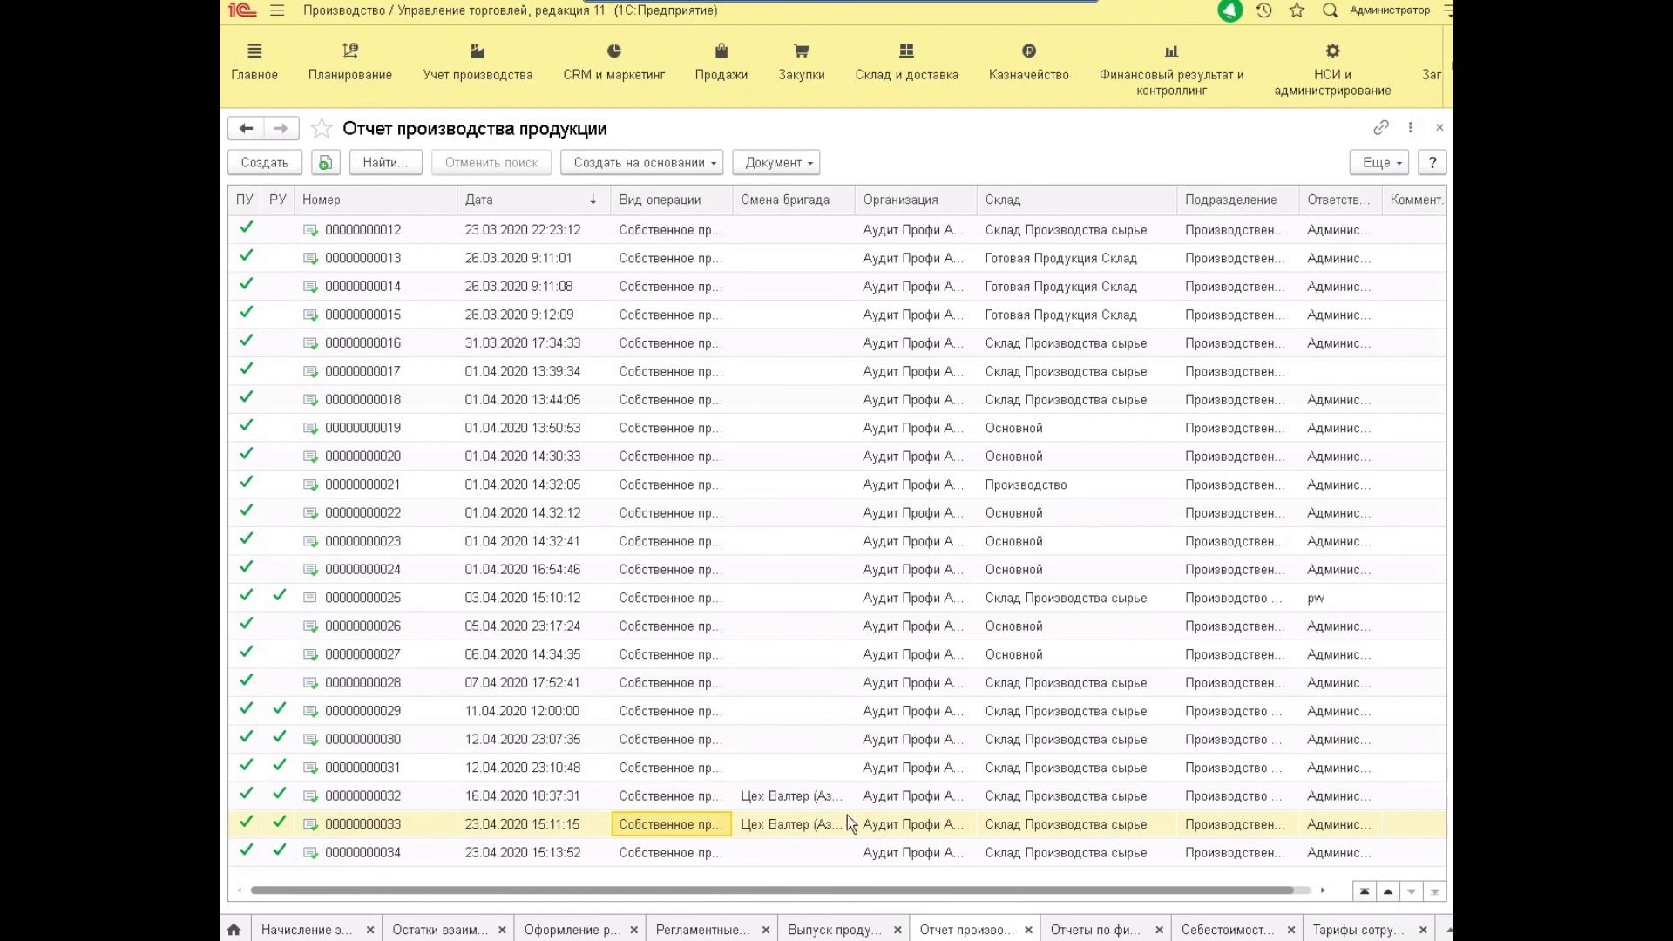
pyautogui.click(814, 925)
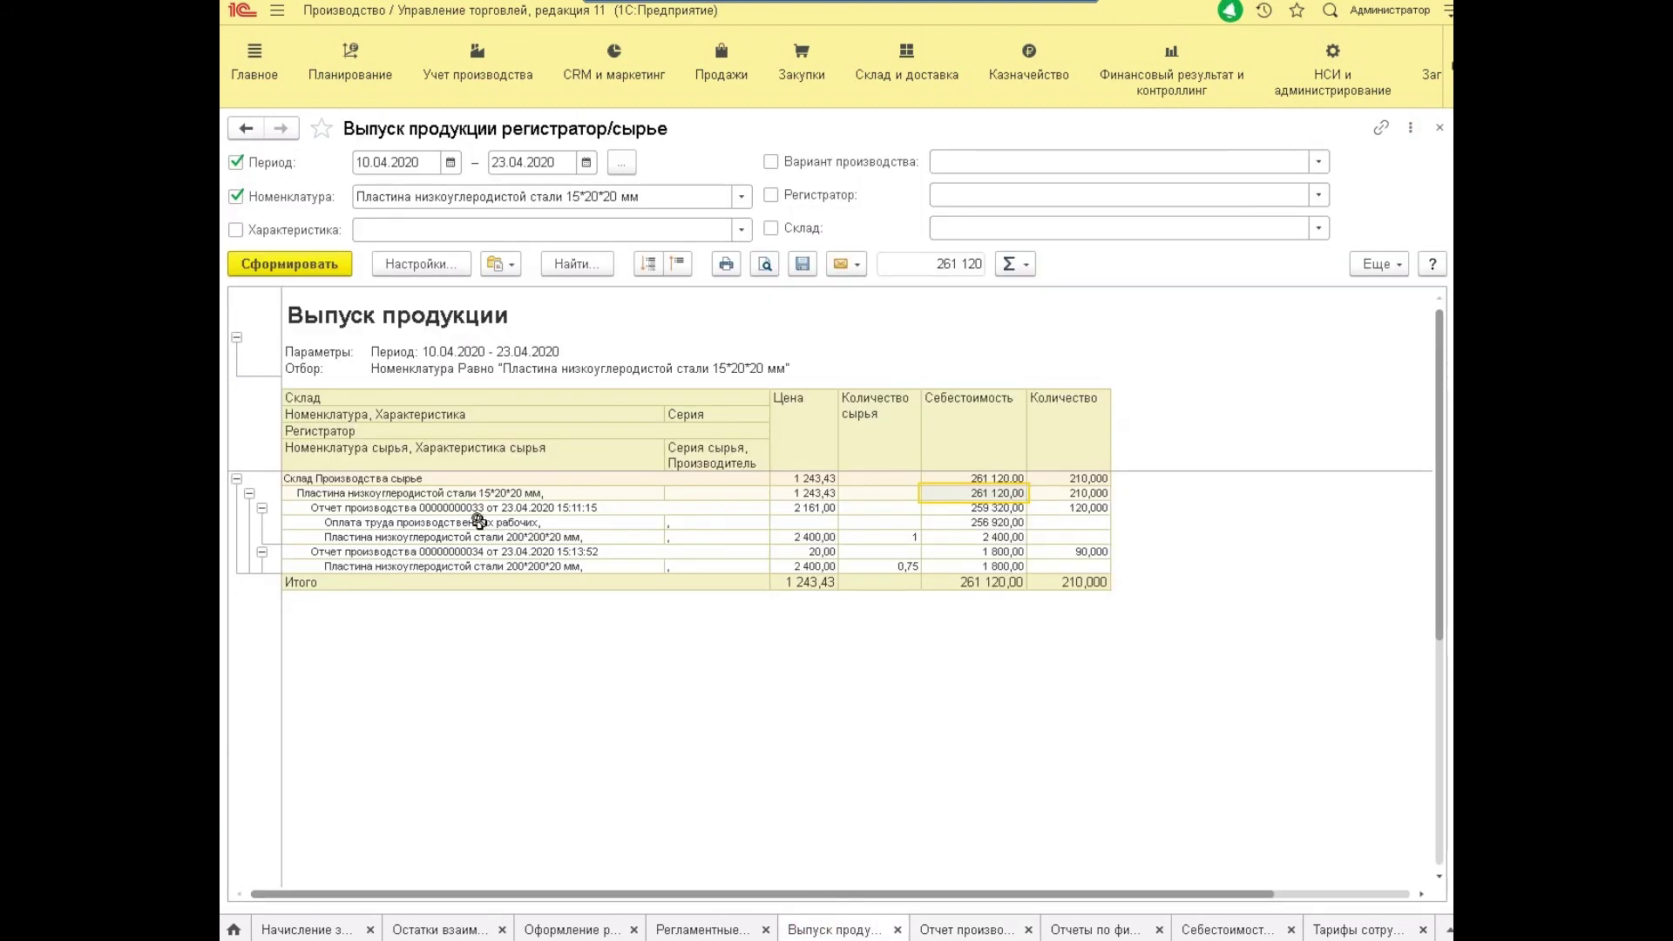
# Browse the labour row values beside production report 33 in the output report.
pyautogui.click(684, 522)
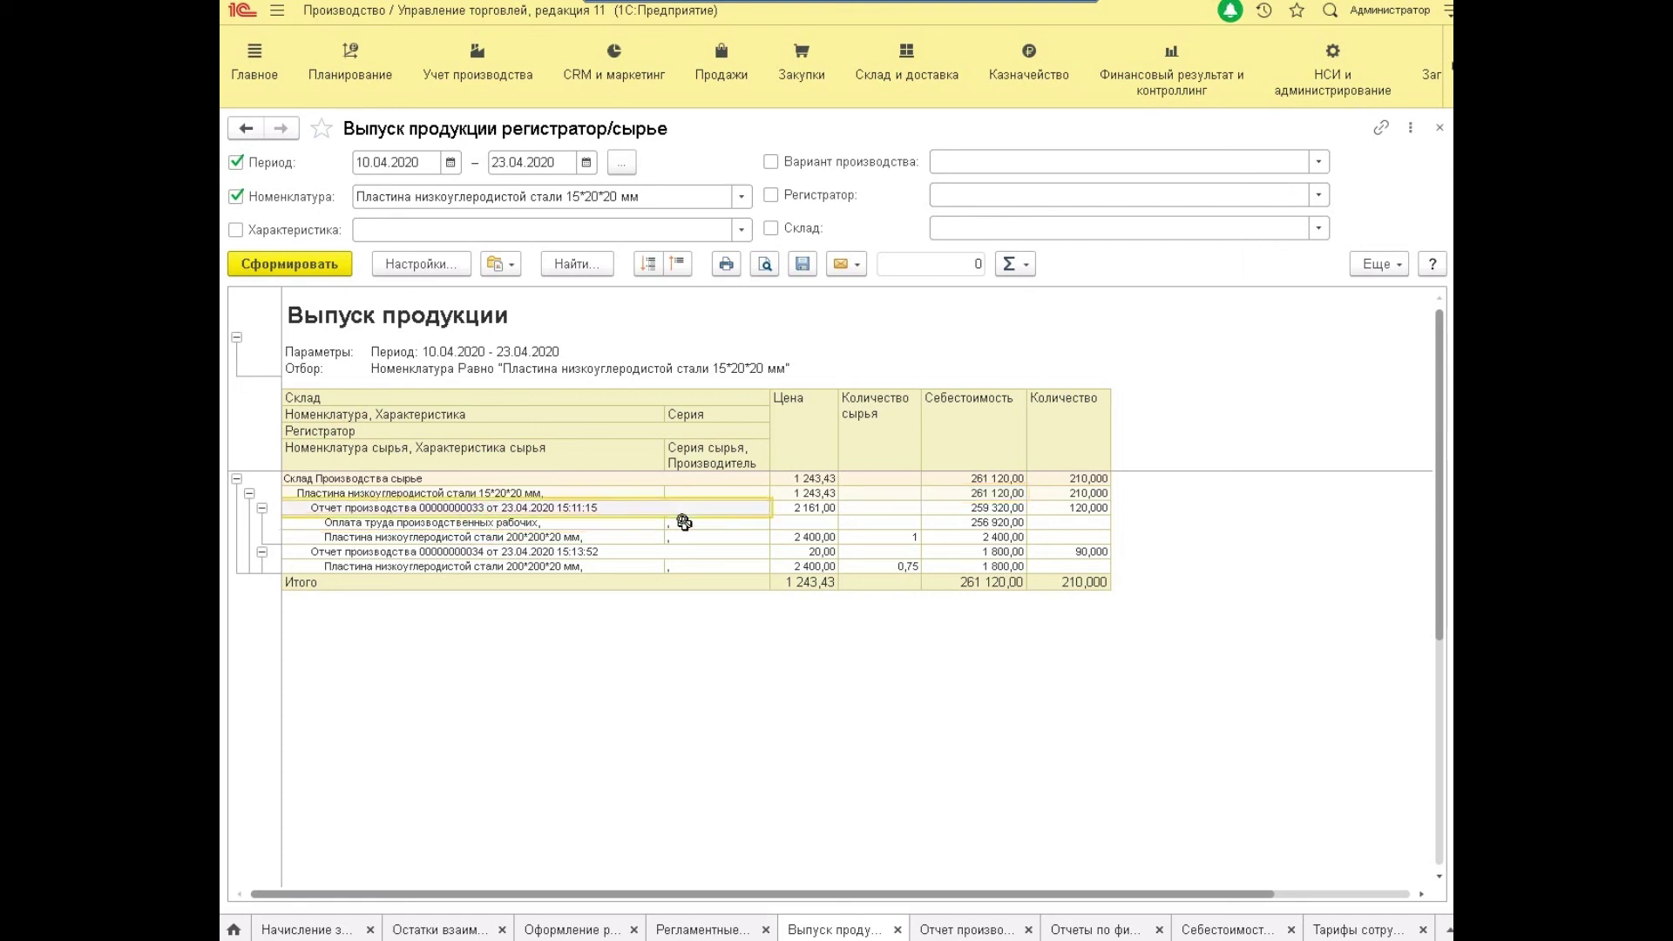
pyautogui.press('Up')
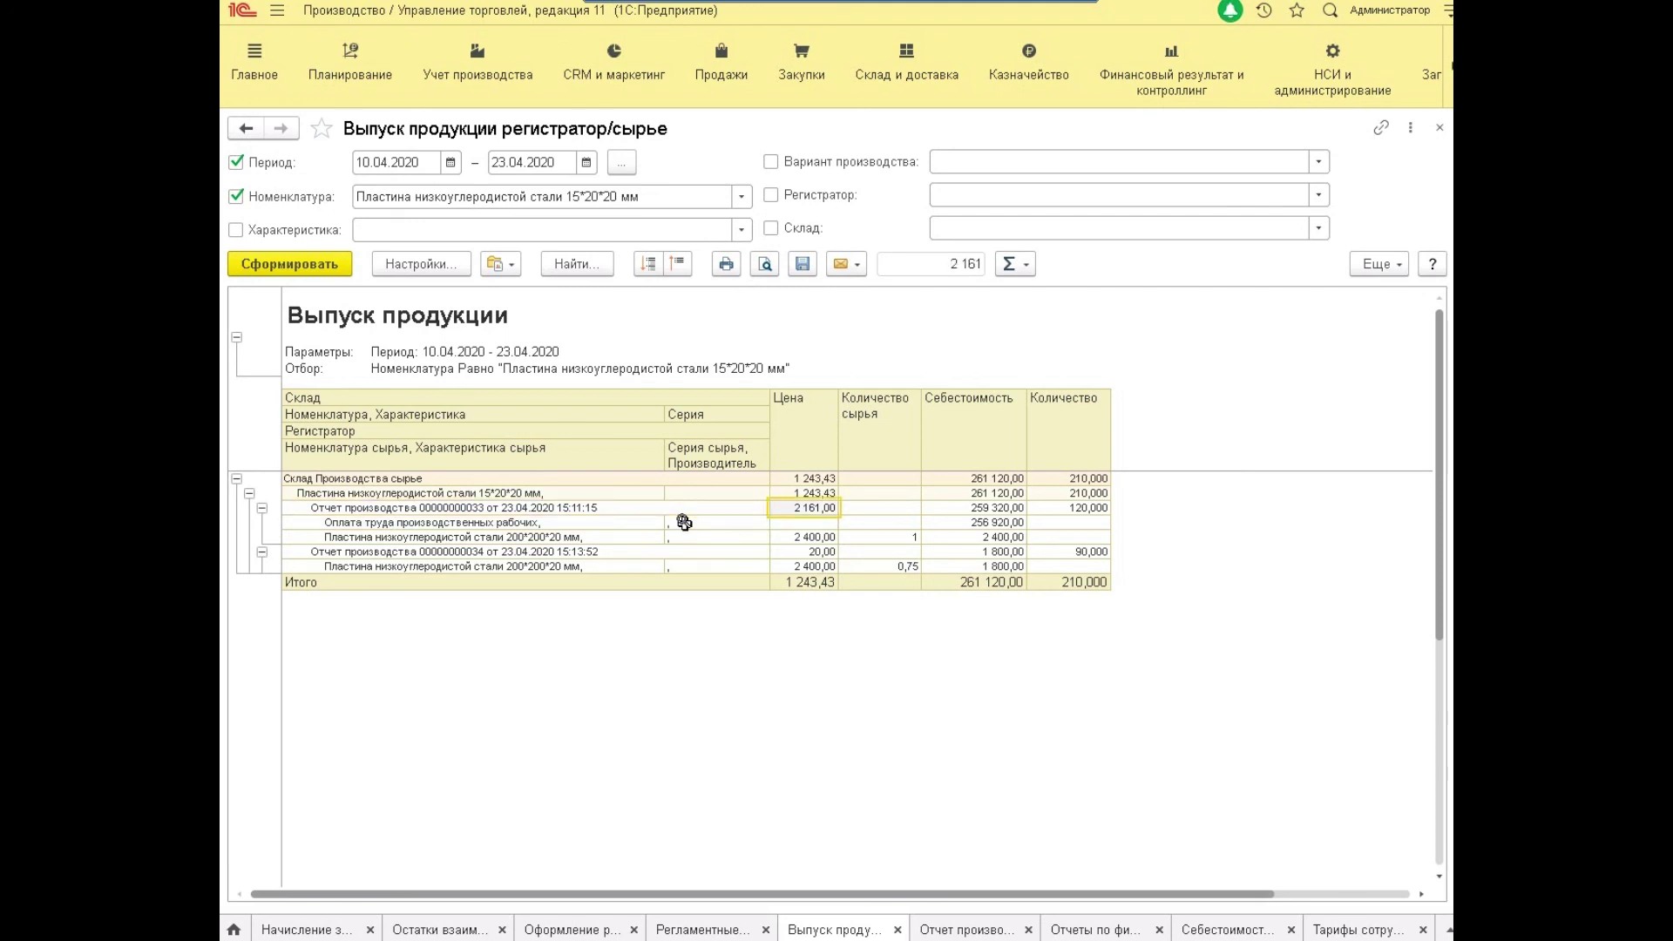
pyautogui.press('Down')
pyautogui.press('Down')
pyautogui.press('Up')
pyautogui.press('Right')
pyautogui.press('Right')
pyautogui.press('Left')
pyautogui.press('Left')
pyautogui.press('Left')
pyautogui.press('Left')
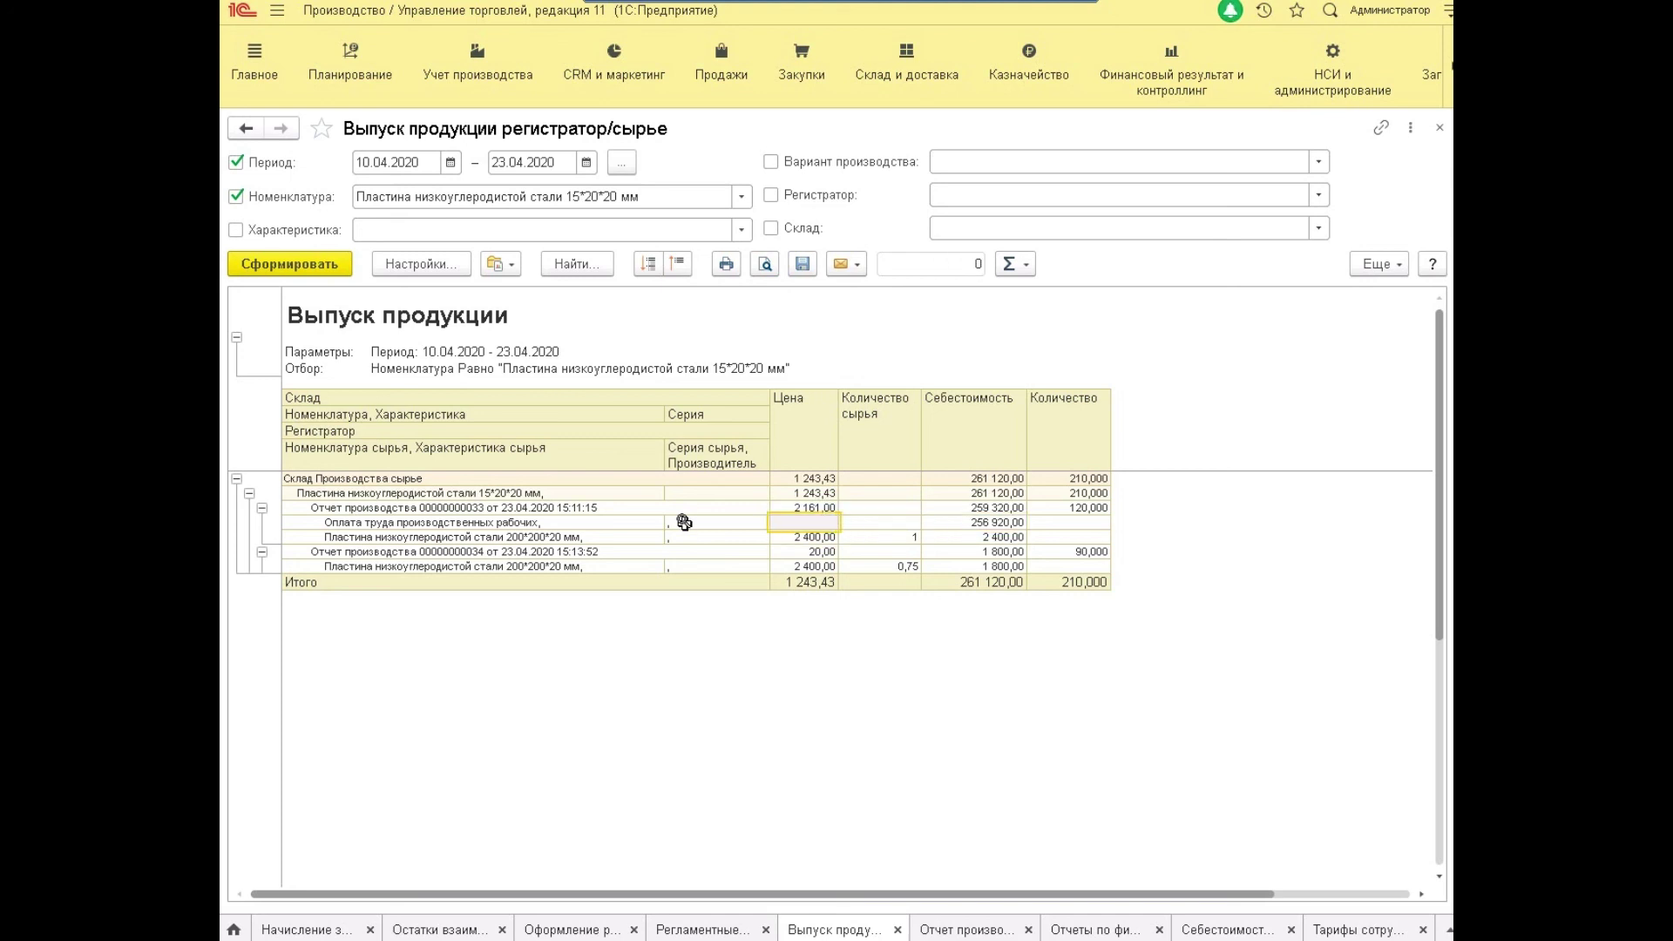
pyautogui.press('Right')
pyautogui.press('Right')
pyautogui.press('Right')
pyautogui.press('Right')
pyautogui.press('Left')
pyautogui.press('Right')
pyautogui.press('Right')
pyautogui.click(684, 522)
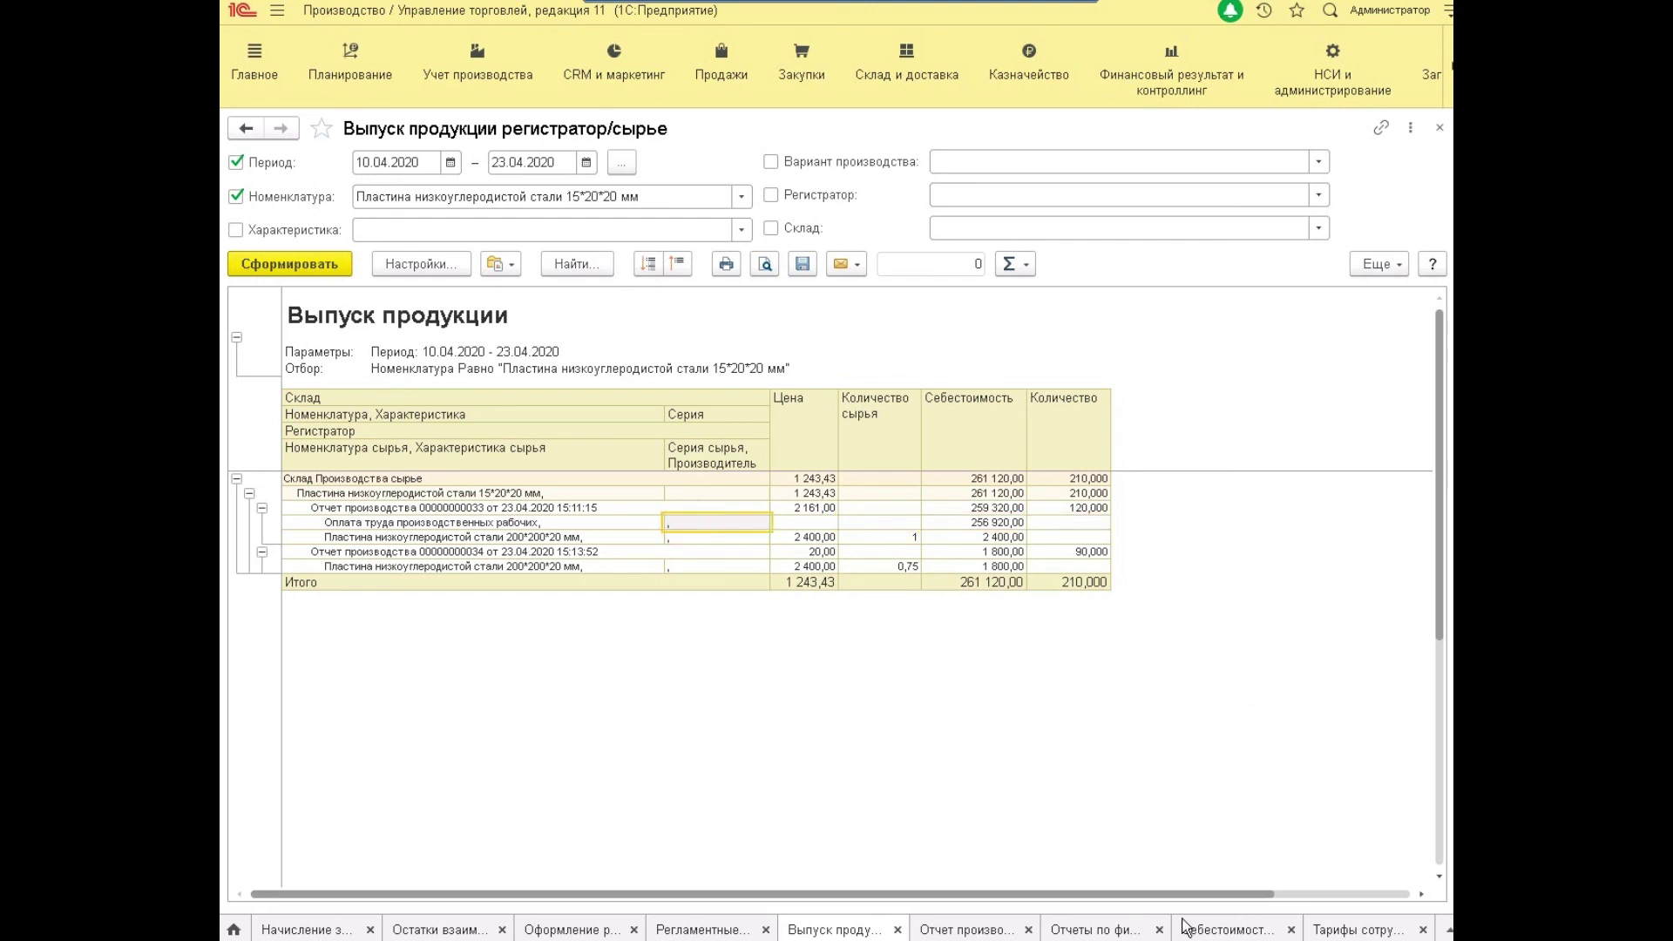
# In Себестоимость товаров организаций, check the 4 200,00 and 256 920,00 expense registration costs.
pyautogui.click(1196, 928)
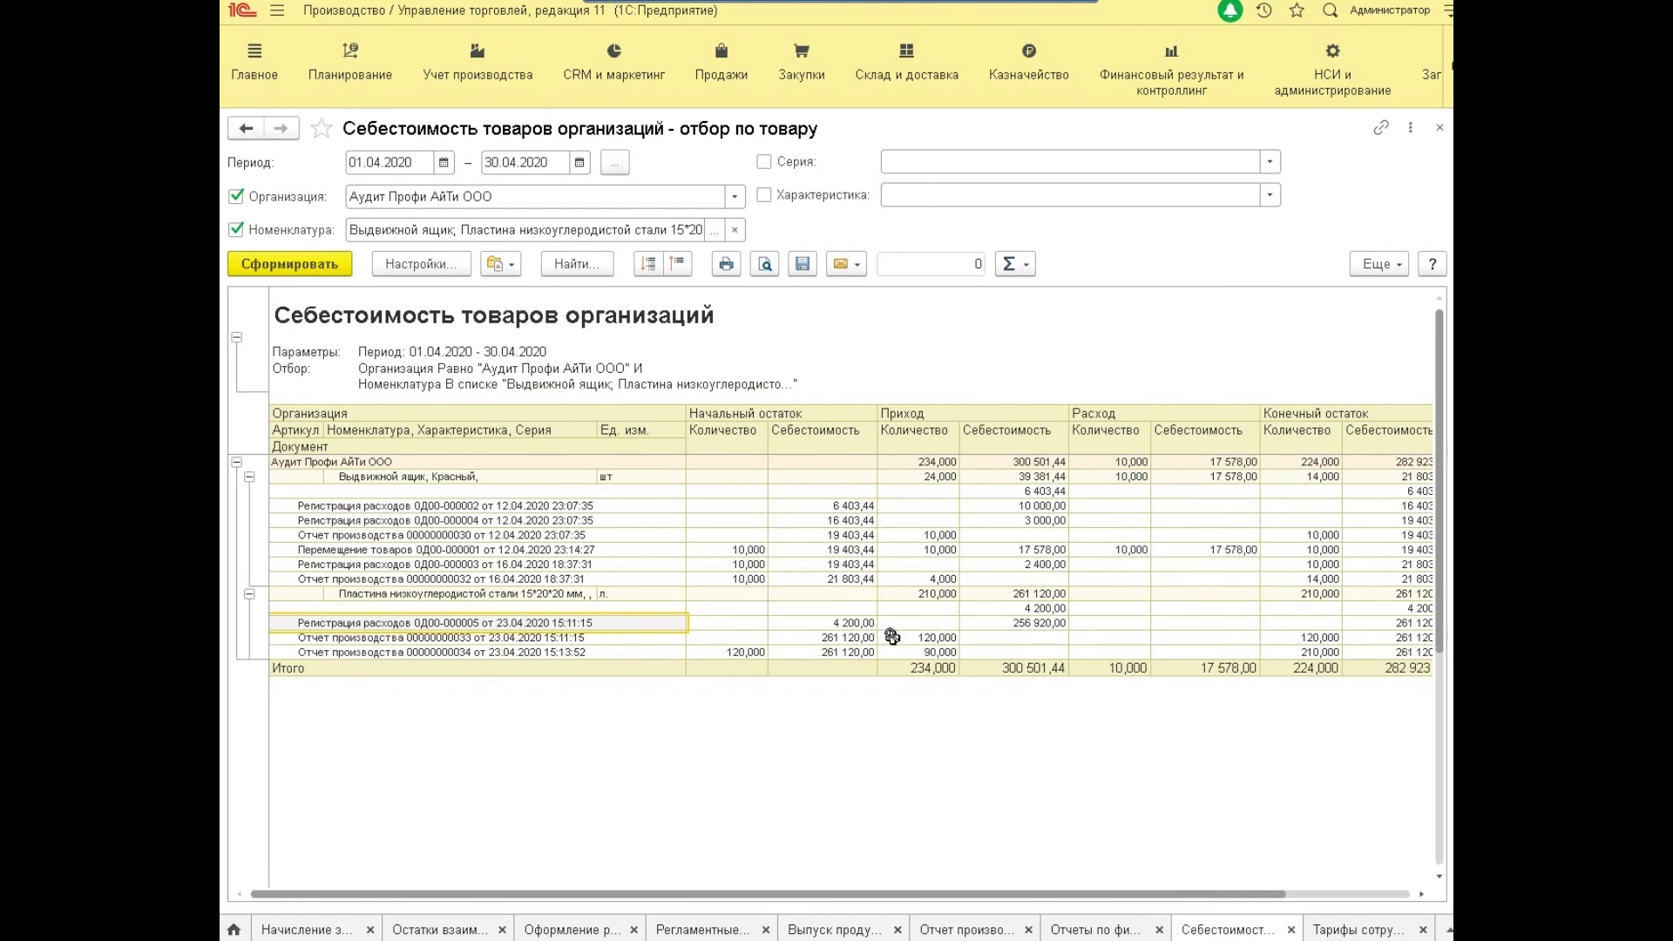
pyautogui.click(873, 623)
pyautogui.press('Right')
pyautogui.press('Right')
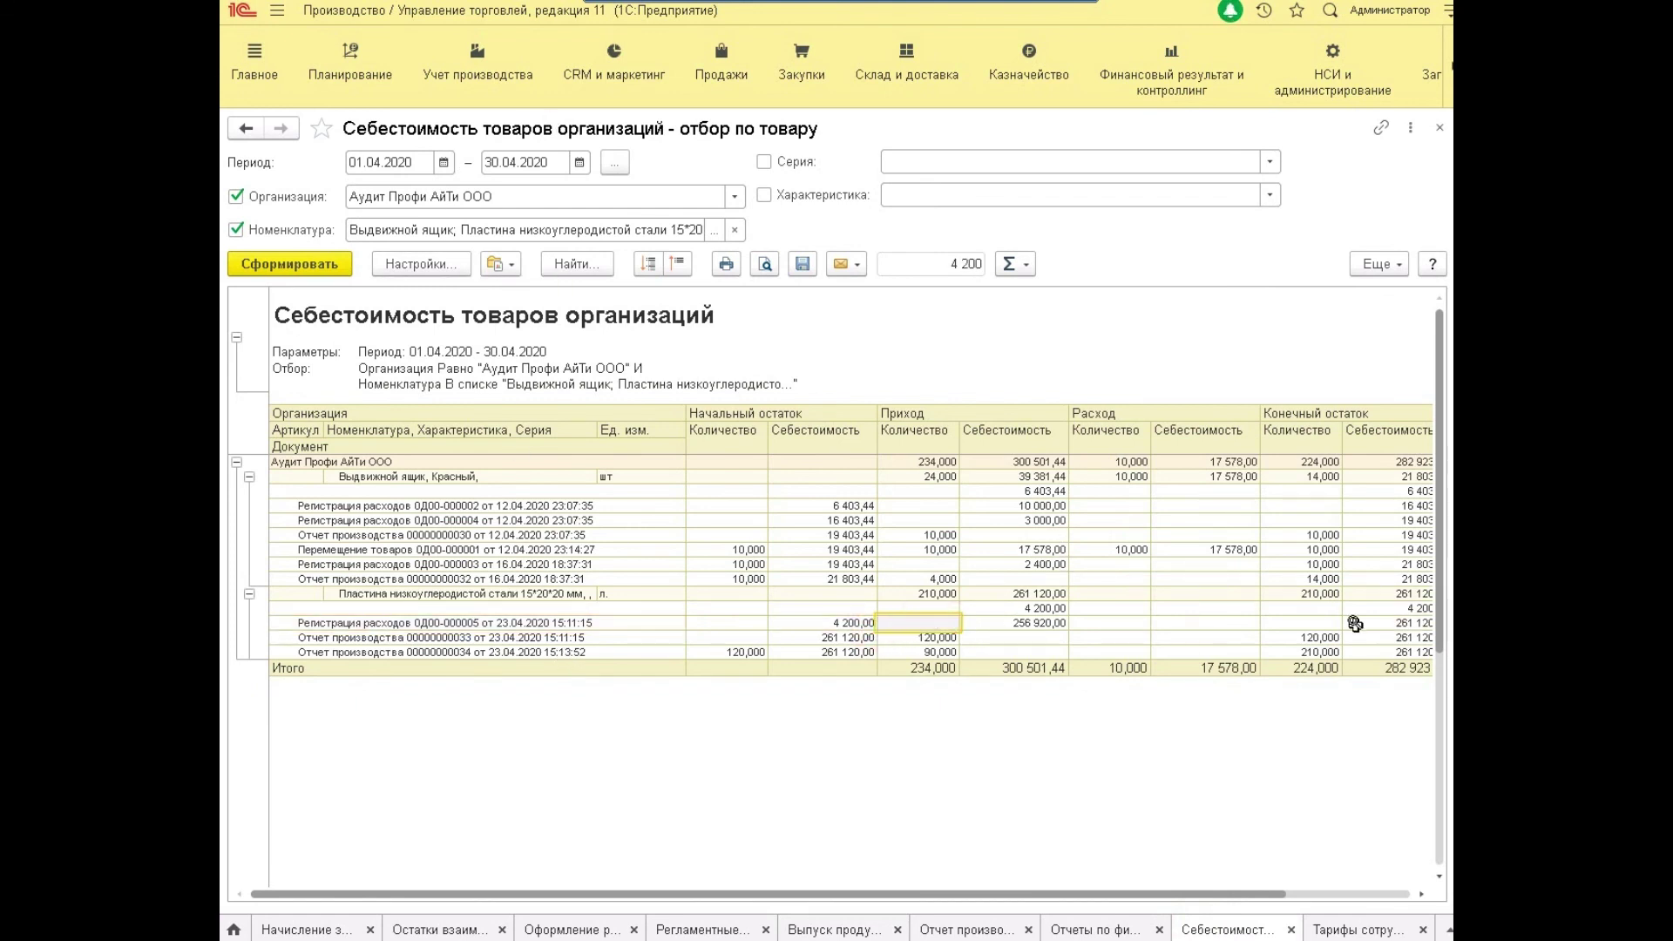